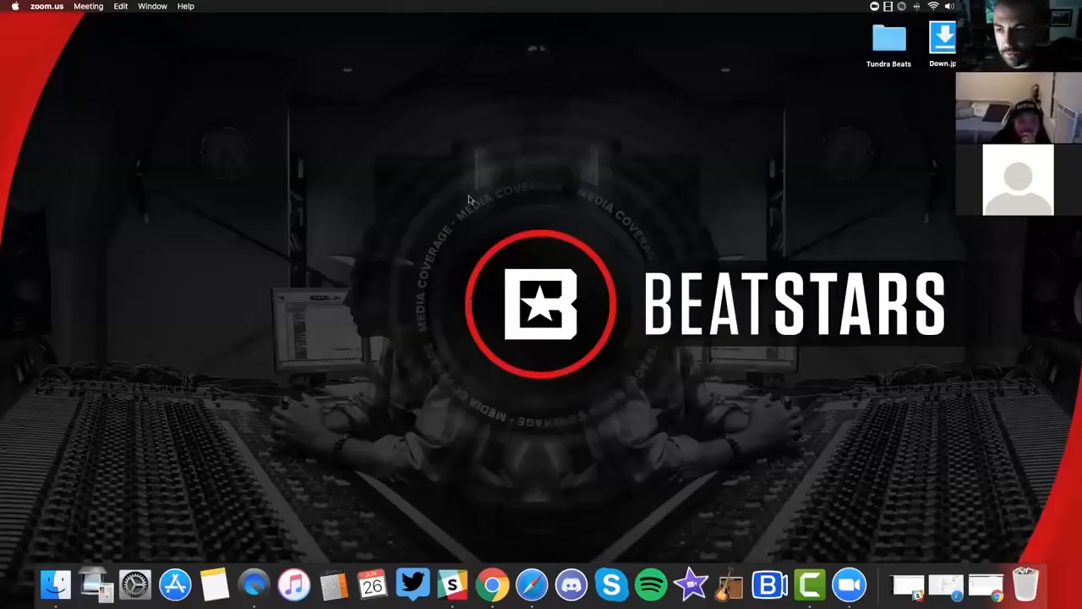
# Bring up the browser window with Ads Manager and look over the full list of its tools
pyautogui.click(982, 585)
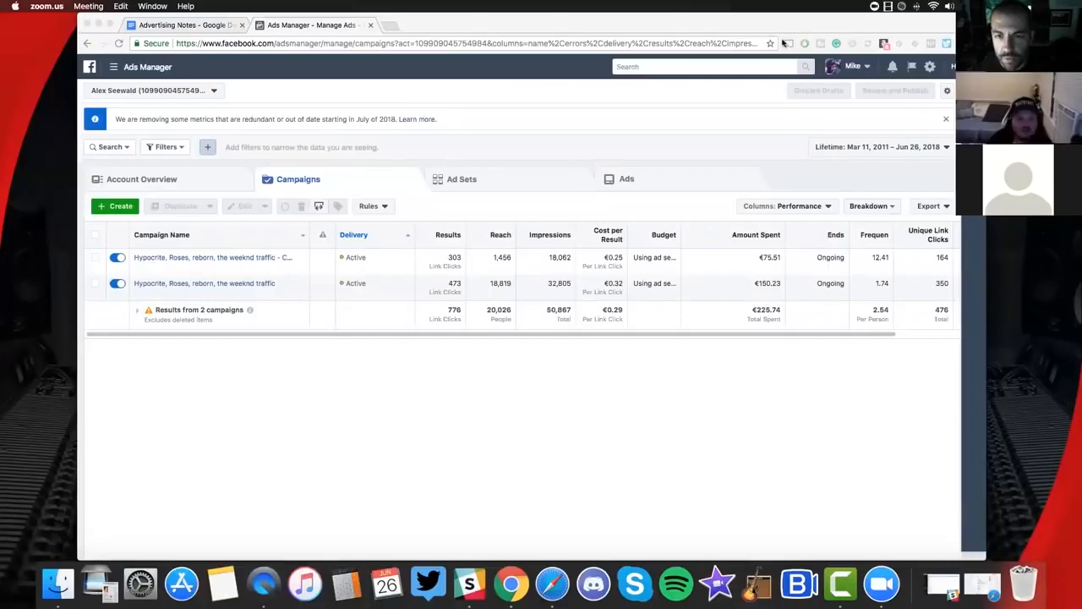
pyautogui.moveTo(755, 52); pyautogui.dragTo(706, 77)
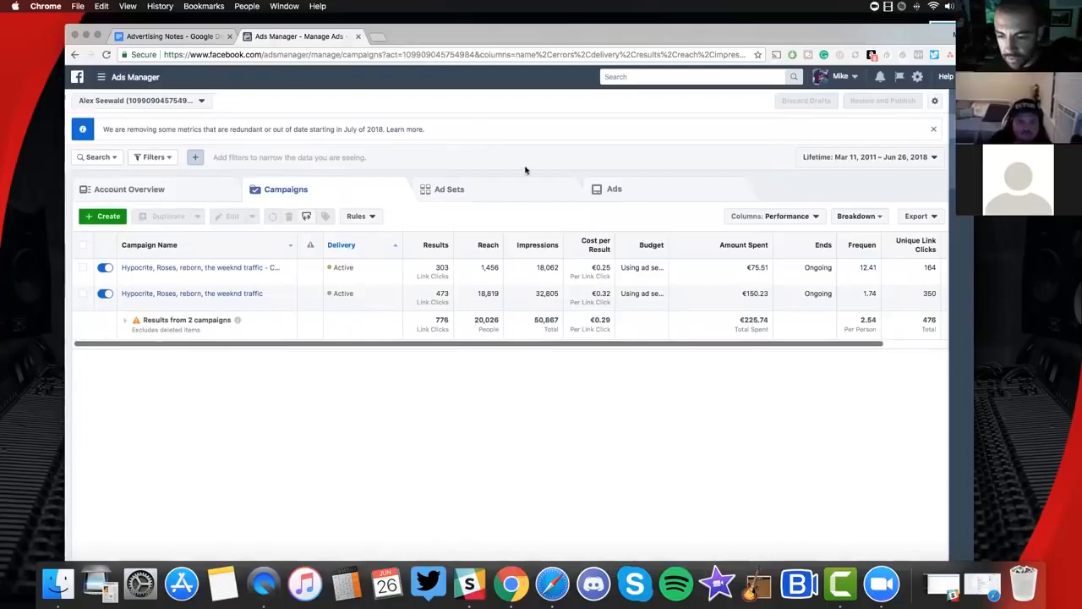
pyautogui.click(106, 81)
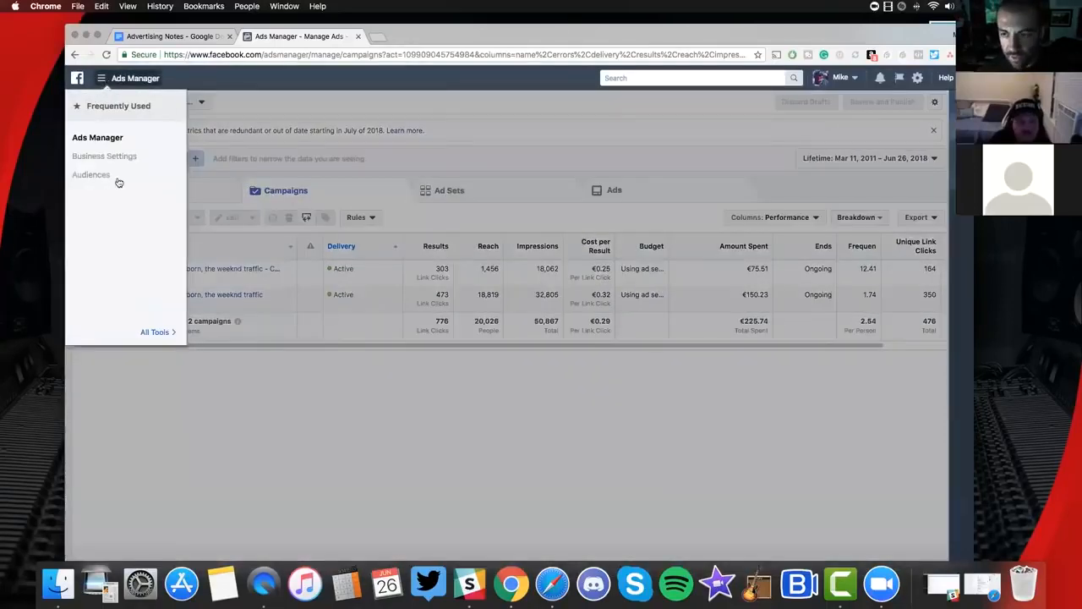
pyautogui.click(161, 332)
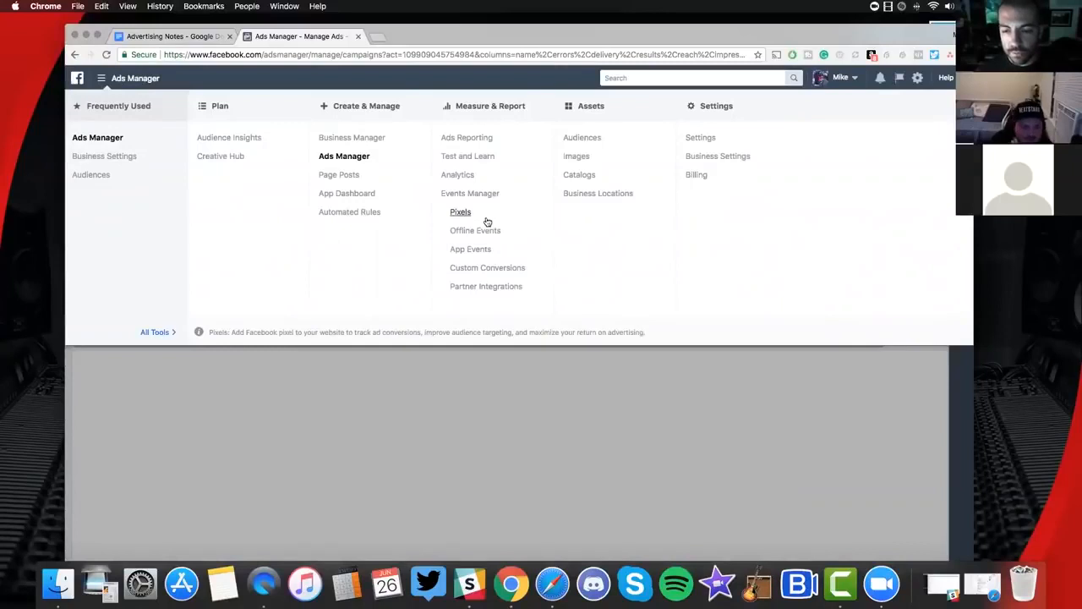
pyautogui.click(622, 494)
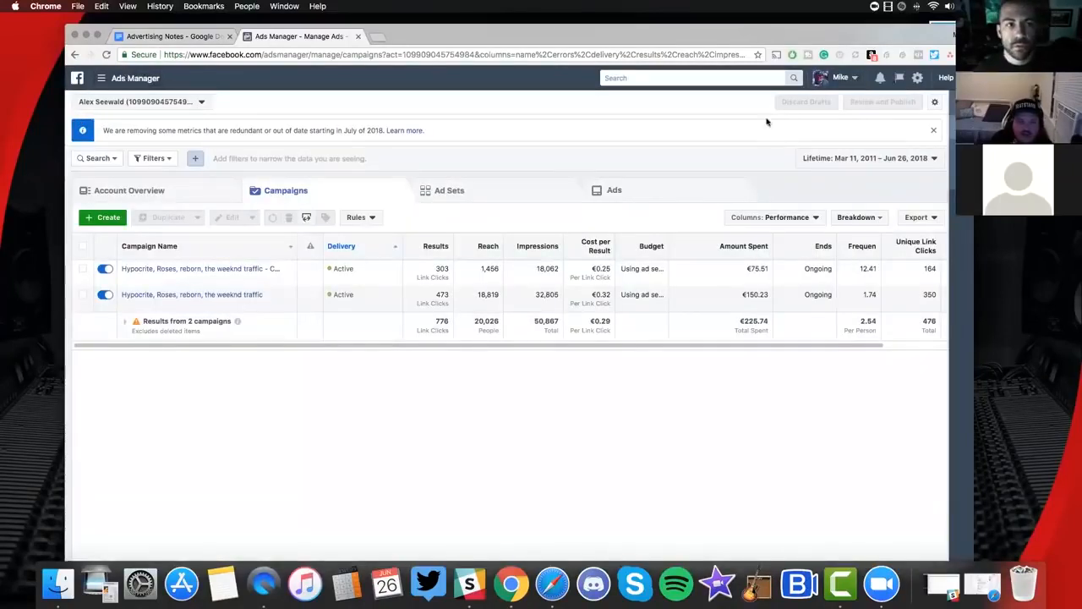
# Go to the personal Facebook news feed and open Ads Manager from its Explore shortcuts
pyautogui.click(841, 77)
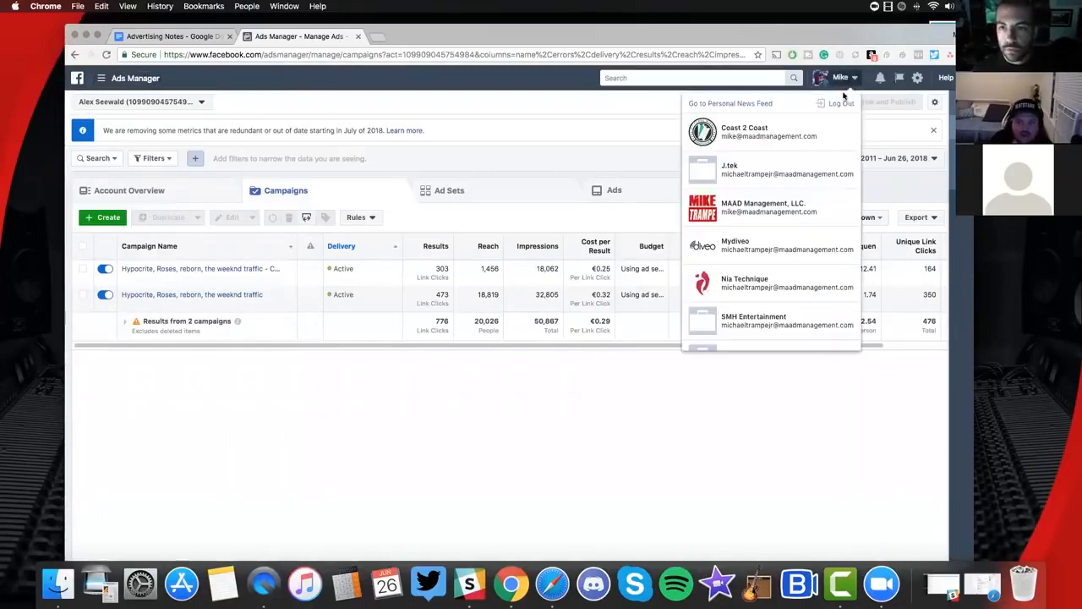
pyautogui.click(765, 104)
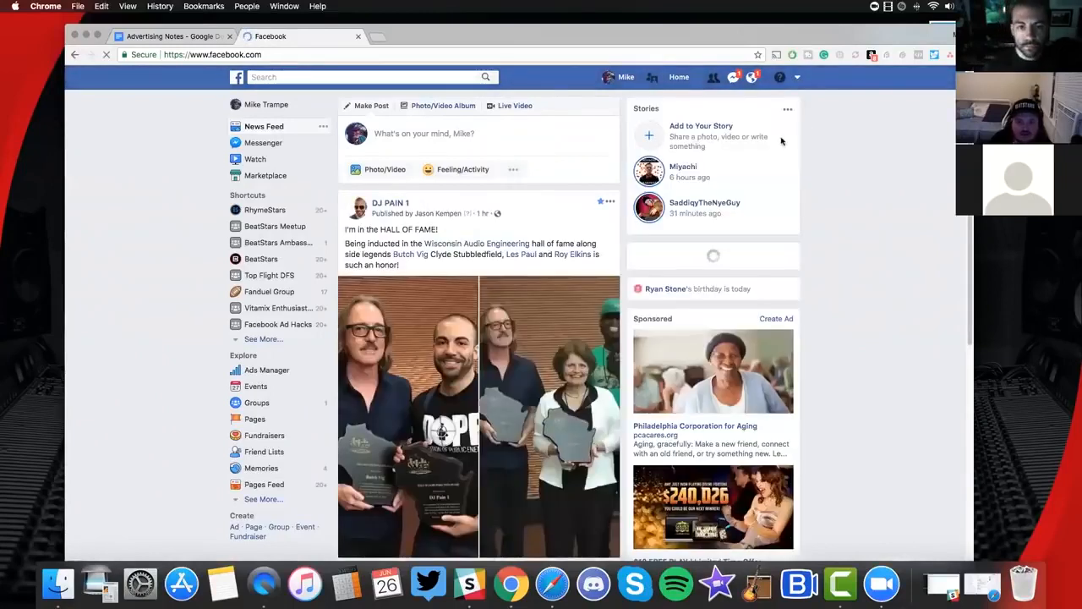
pyautogui.click(797, 77)
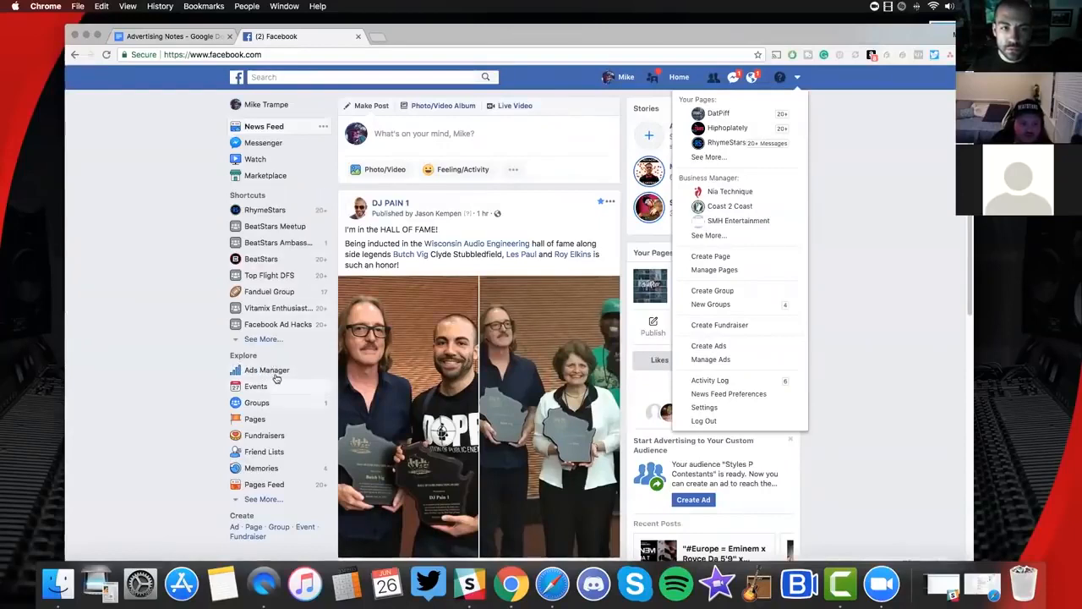
pyautogui.click(272, 378)
pyautogui.click(272, 377)
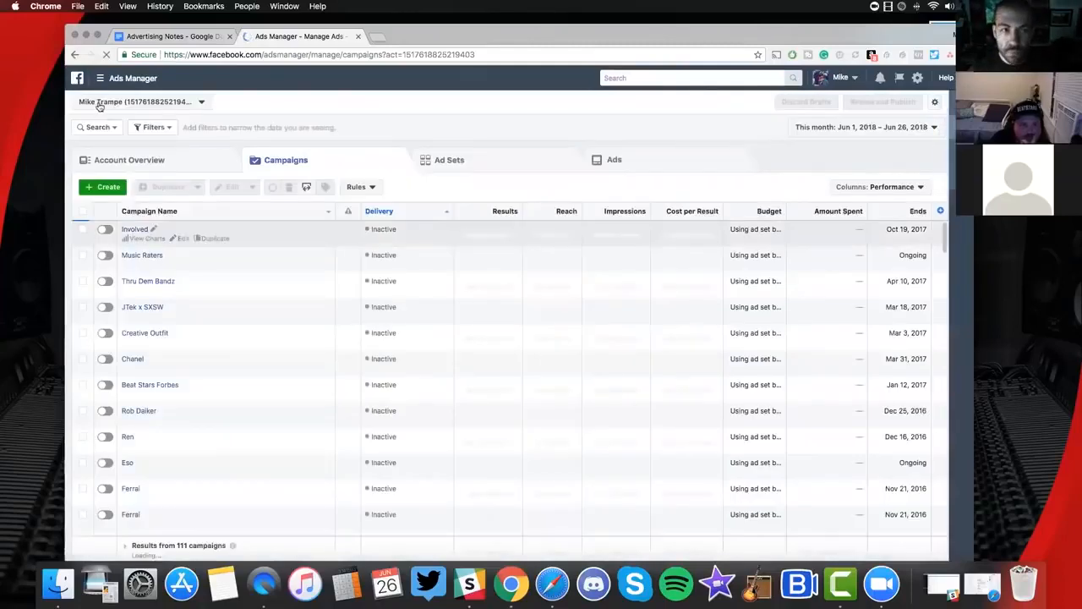
# Switch Ads Manager to the second ad account listed under the personal accounts
pyautogui.click(106, 103)
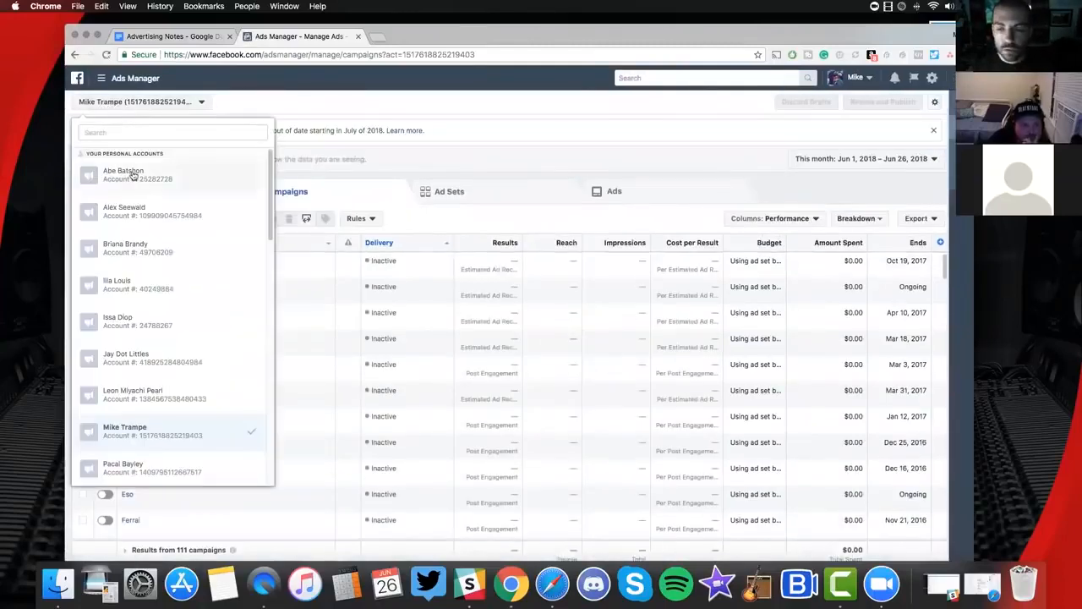
pyautogui.click(156, 210)
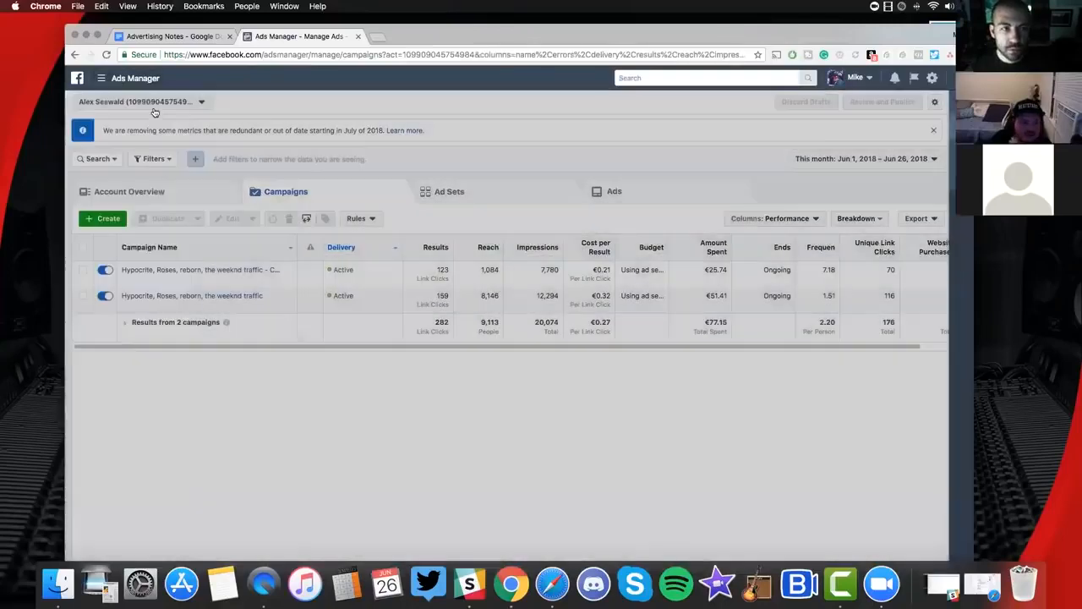
pyautogui.click(149, 104)
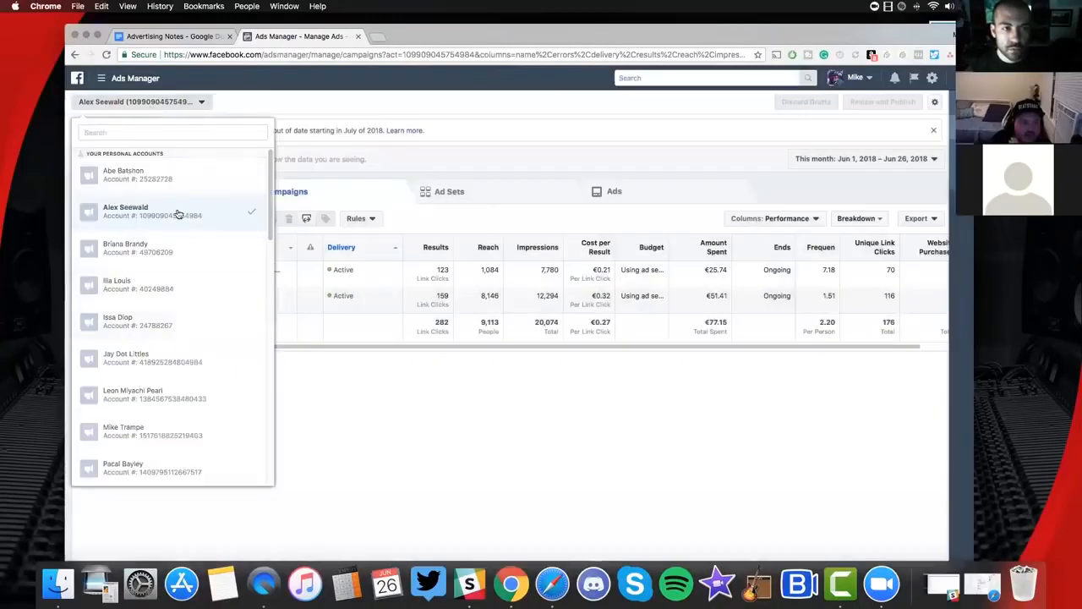
pyautogui.click(225, 104)
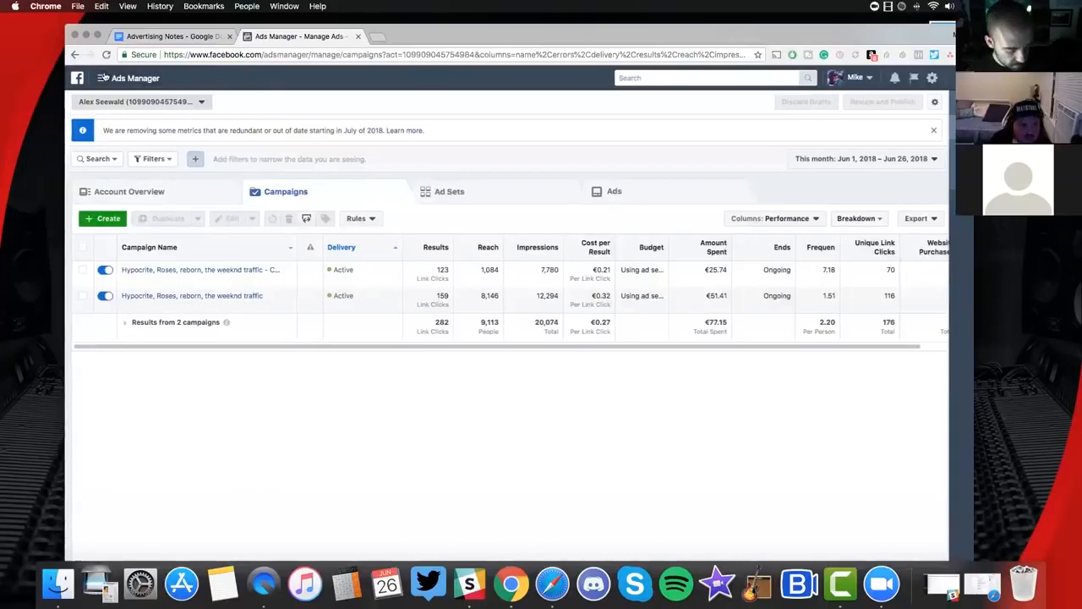
# Open the Pixels page in Events Manager and switch to the ad account that holds the Tundra Beats pixel
pyautogui.click(112, 78)
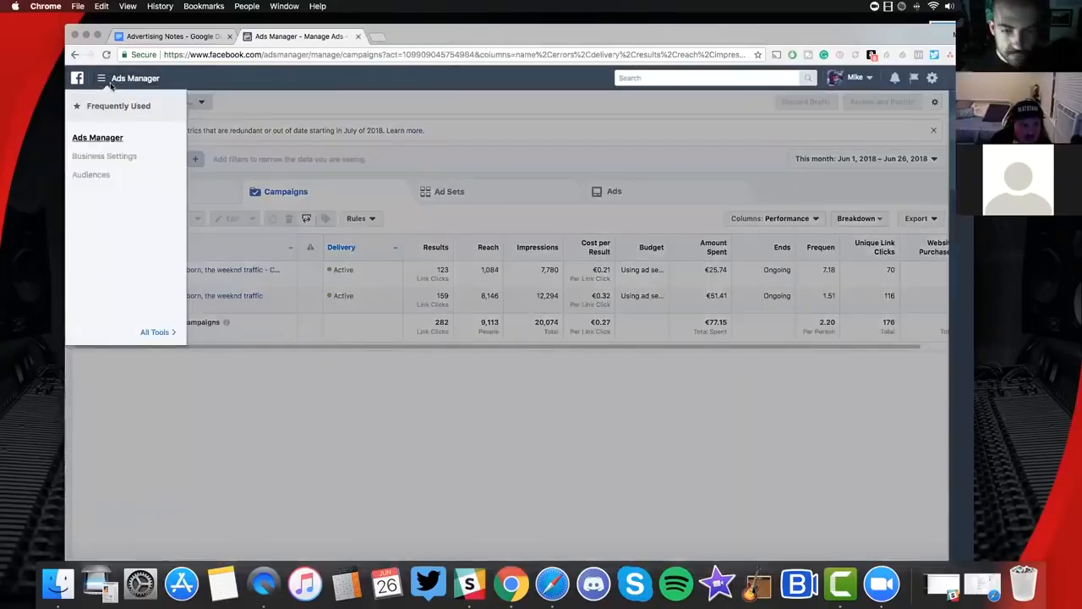
pyautogui.click(173, 332)
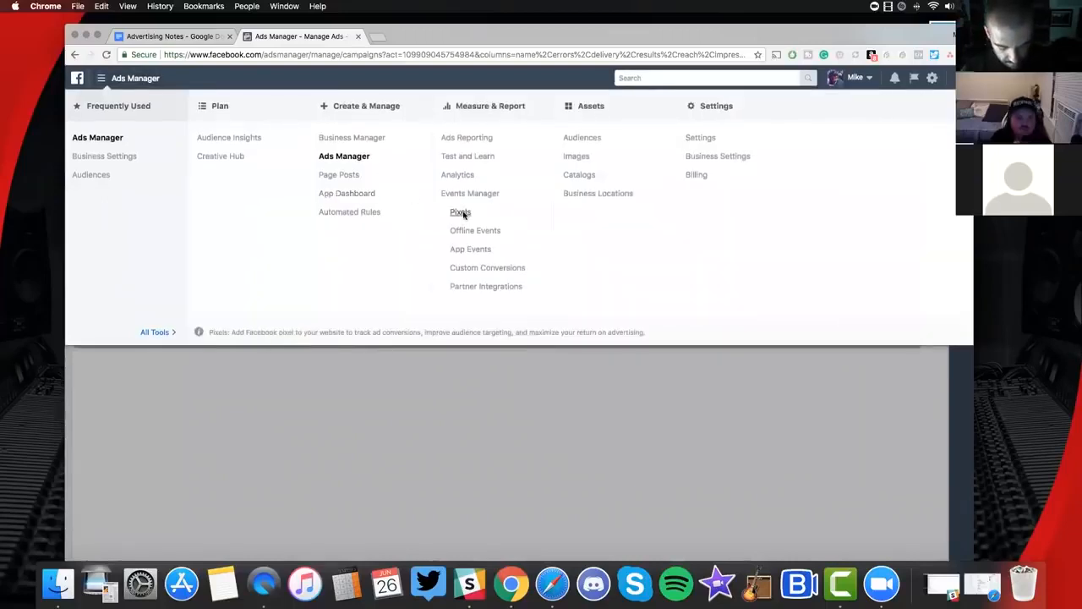
pyautogui.click(461, 213)
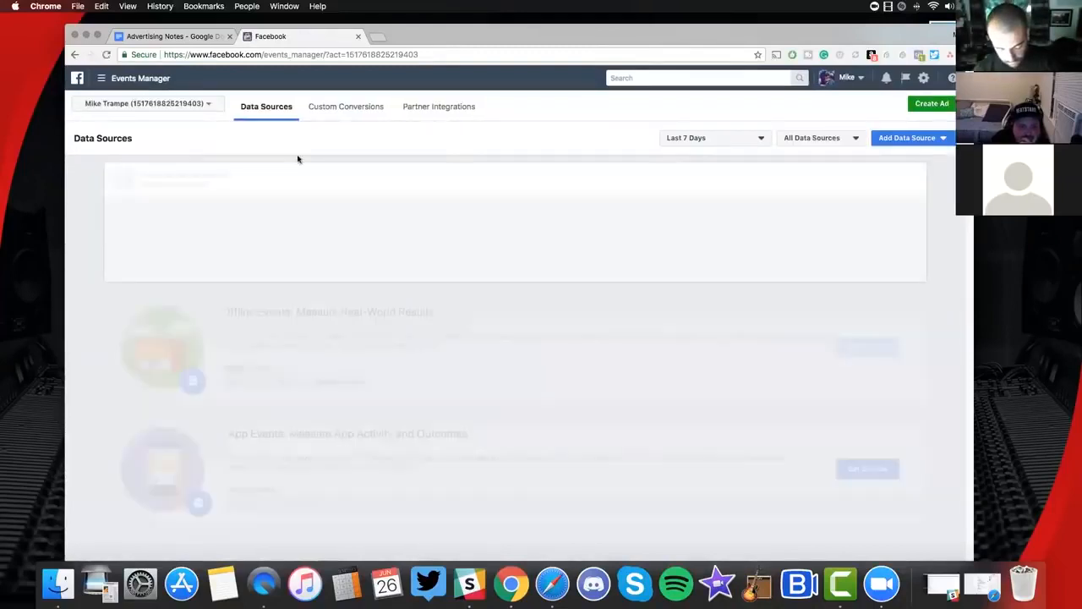
pyautogui.click(194, 103)
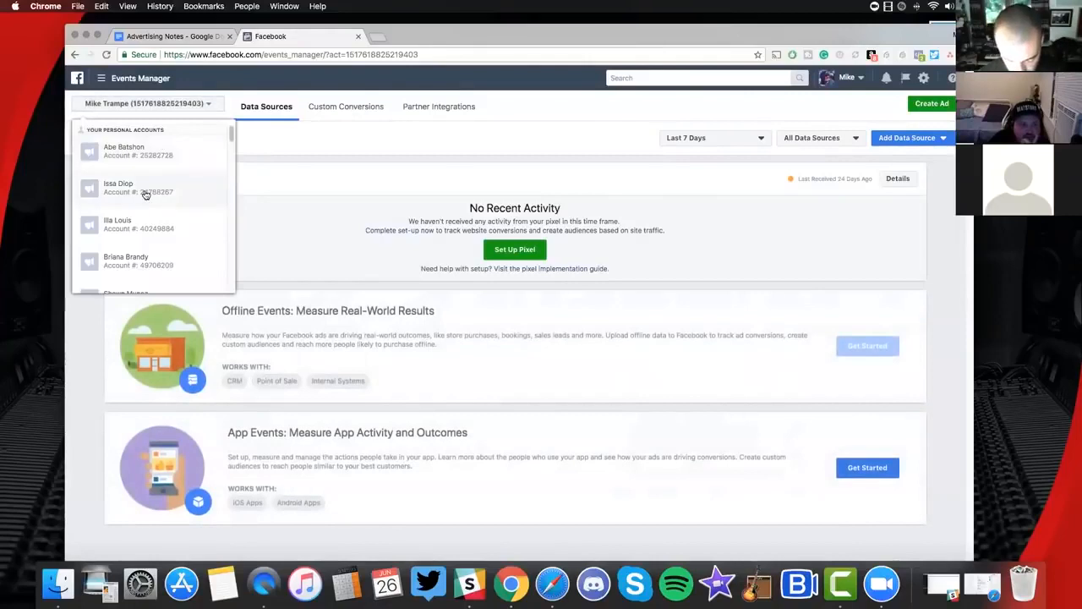
pyautogui.scroll(-4, 148, 196)
pyautogui.click(154, 200)
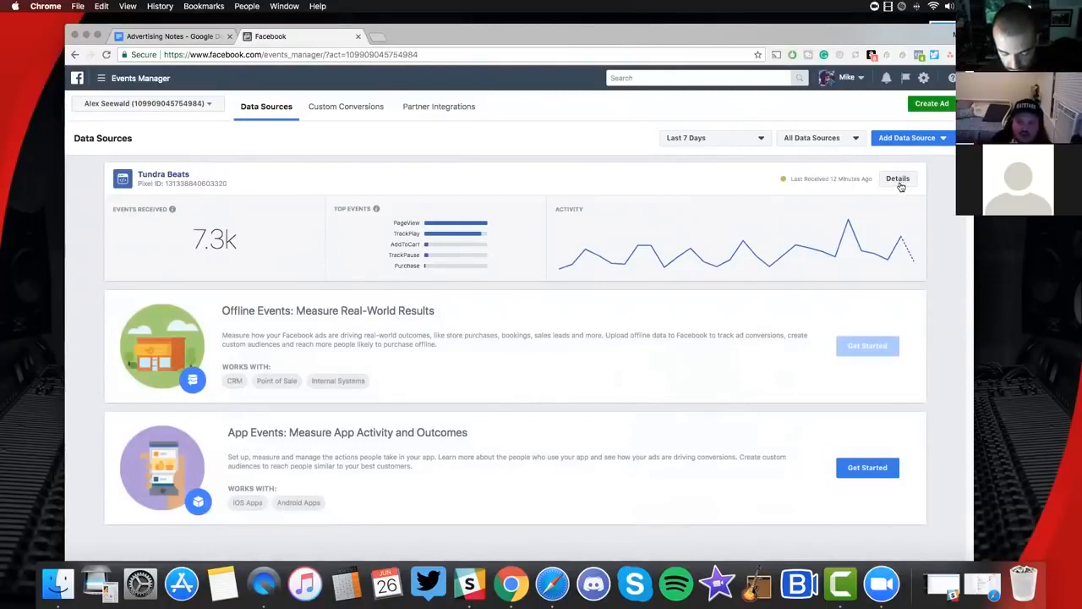
# Set the data sources' date range to Today and return to Ads Manager
pyautogui.click(693, 140)
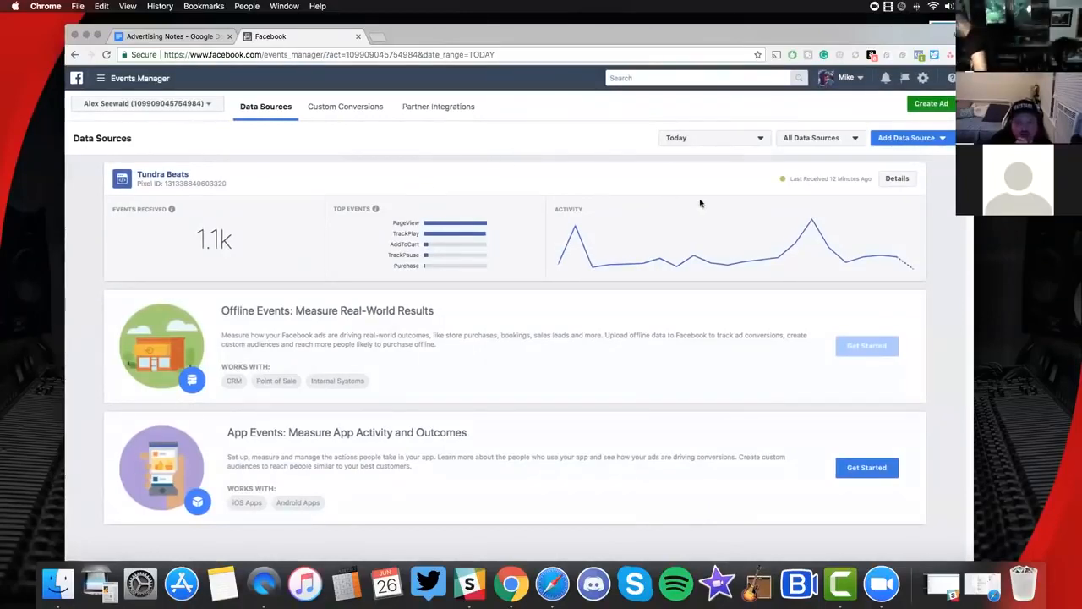
pyautogui.click(103, 77)
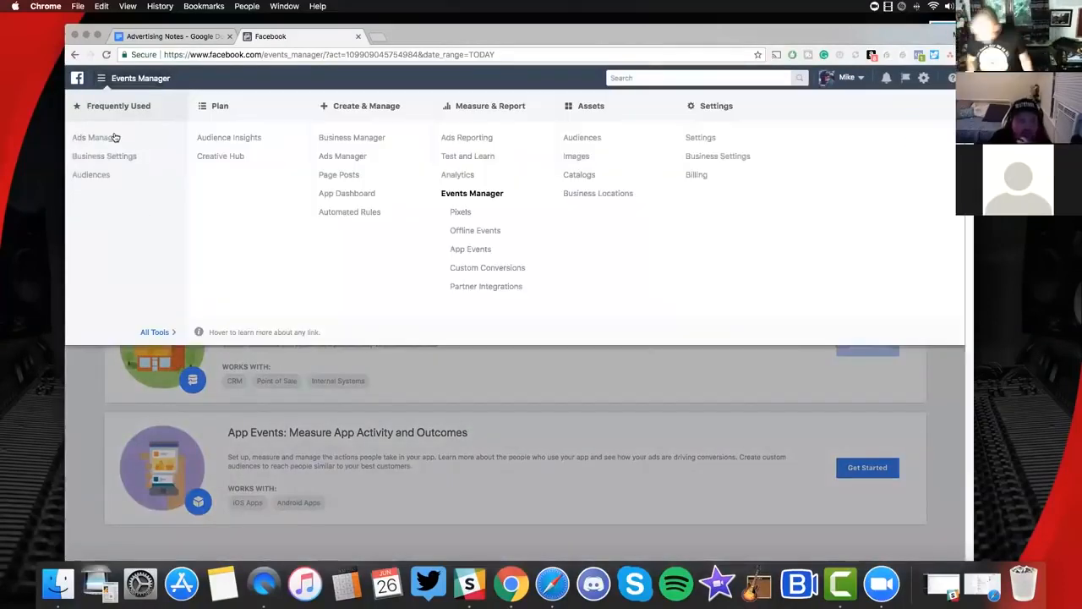
pyautogui.click(115, 137)
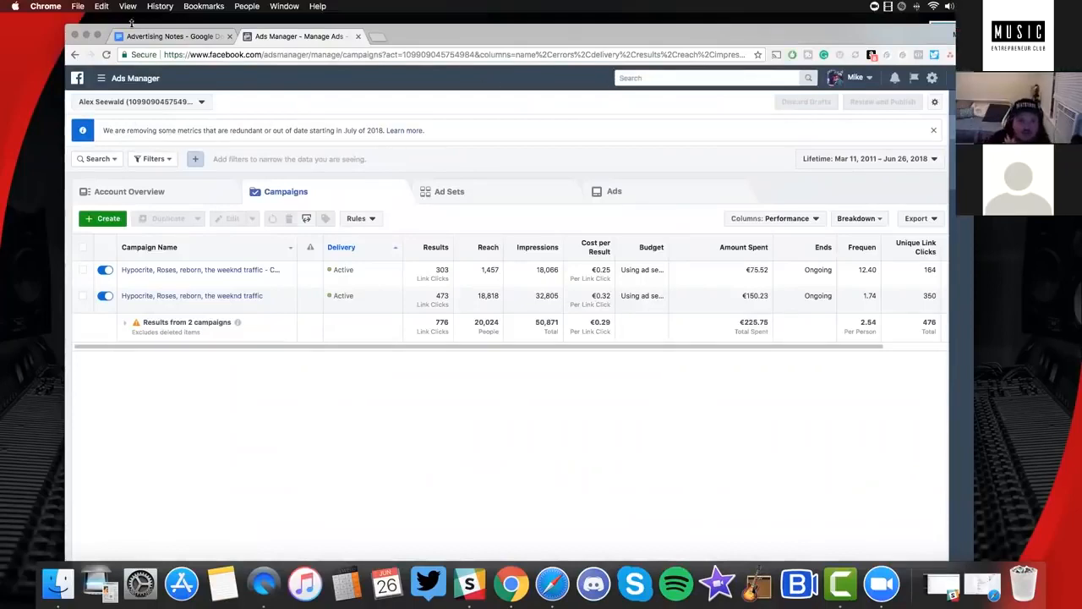
# Minimise the browser and open the video Day dreaming ad .mp4 from the Tundra Beats folder on the desktop
pyautogui.click(86, 36)
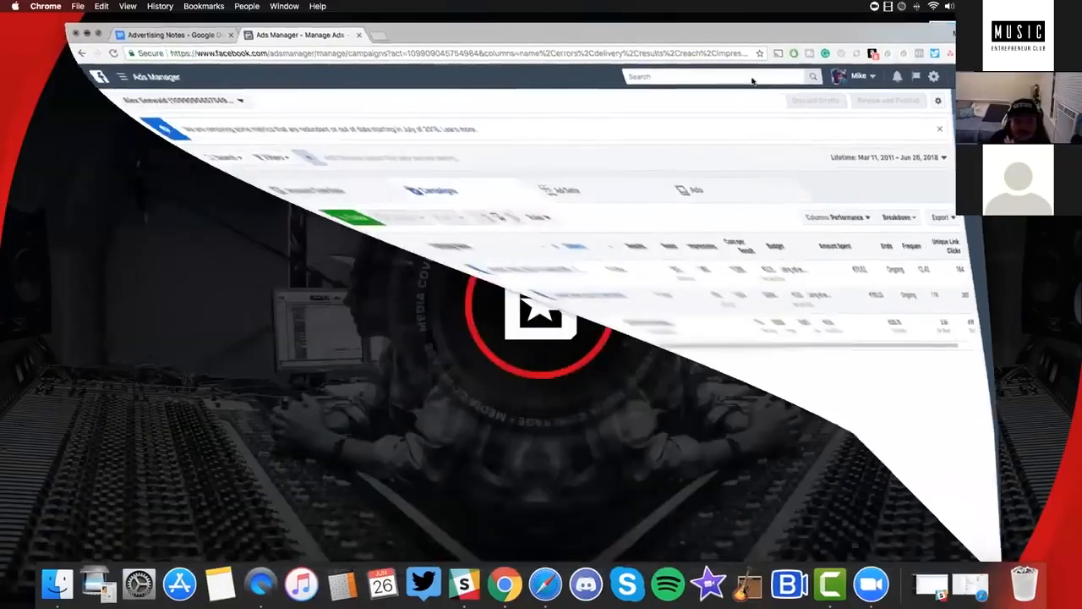
pyautogui.doubleClick(888, 40)
pyautogui.moveTo(396, 99); pyautogui.dragTo(384, 92)
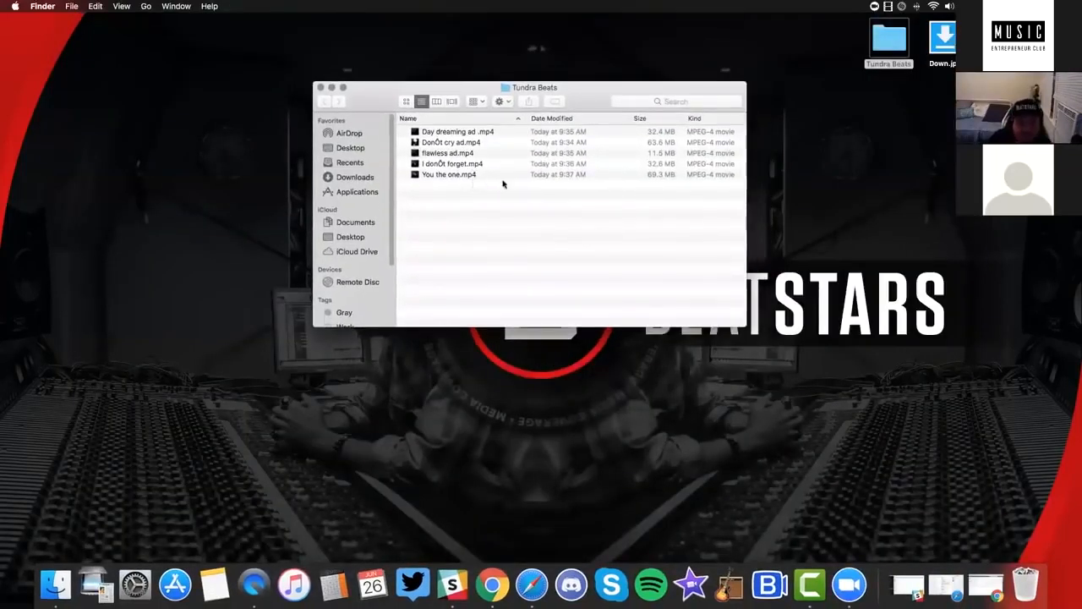
pyautogui.doubleClick(459, 133)
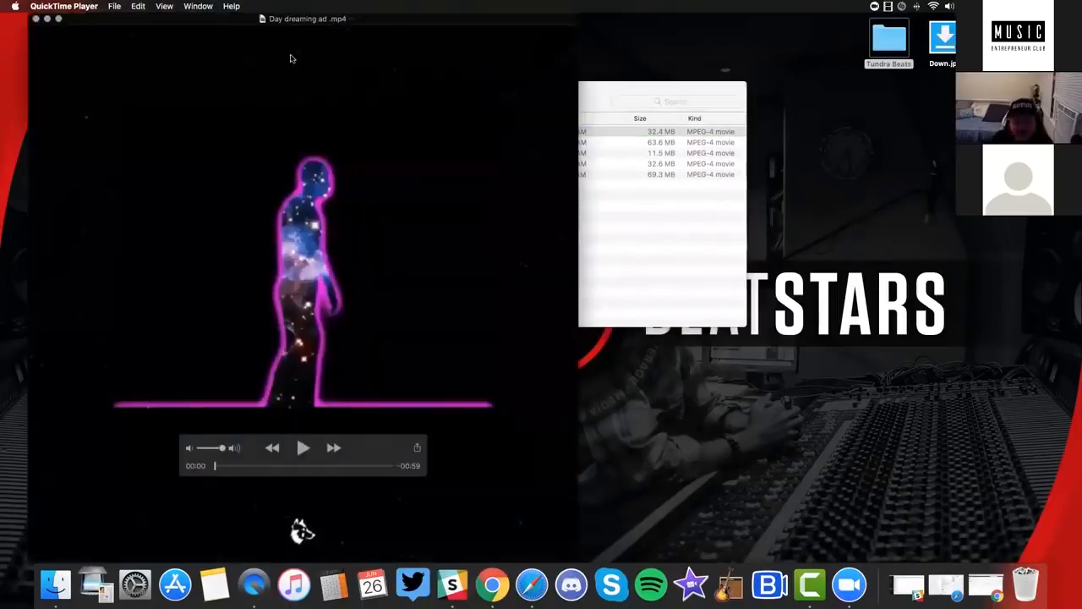
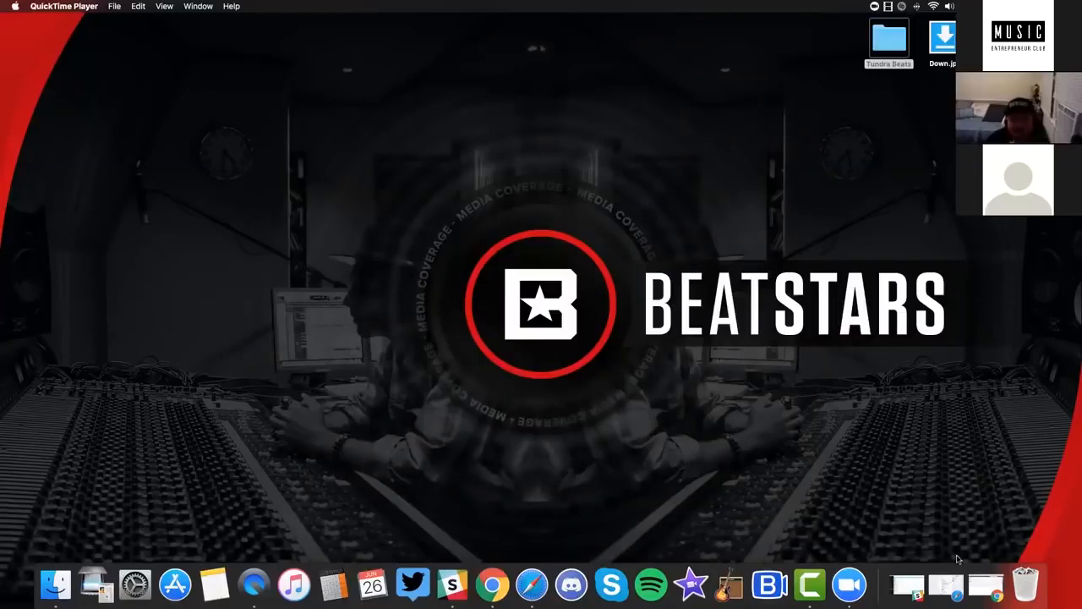
# Back in Ads Manager, open the Default name - Traffic ad for editing from the "Hypocrite, Roses, reborn, the weeknd traffic - Copy" campaign
pyautogui.click(986, 583)
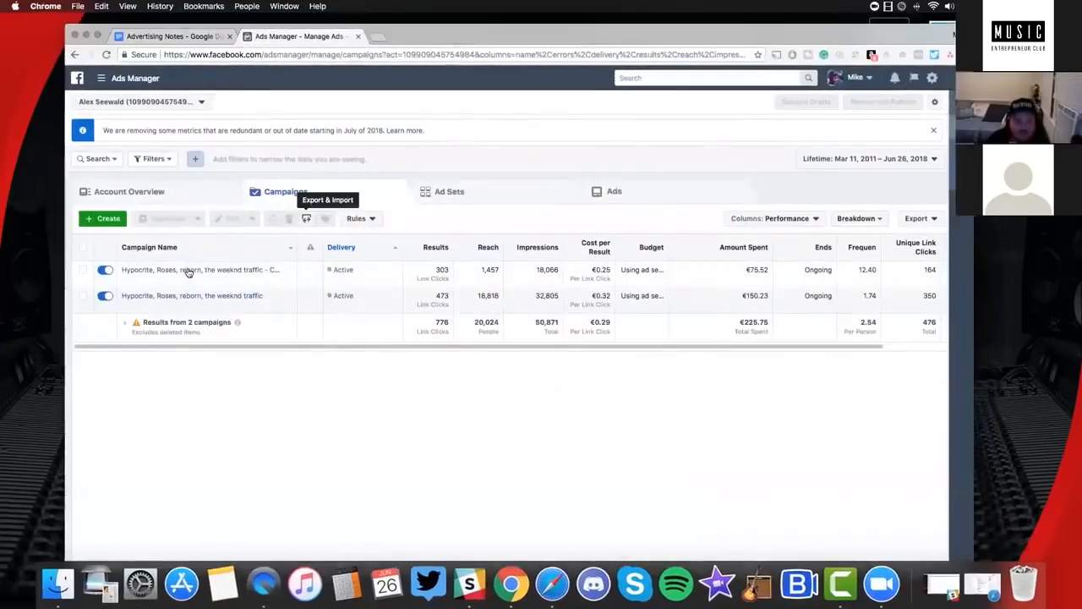
pyautogui.click(172, 272)
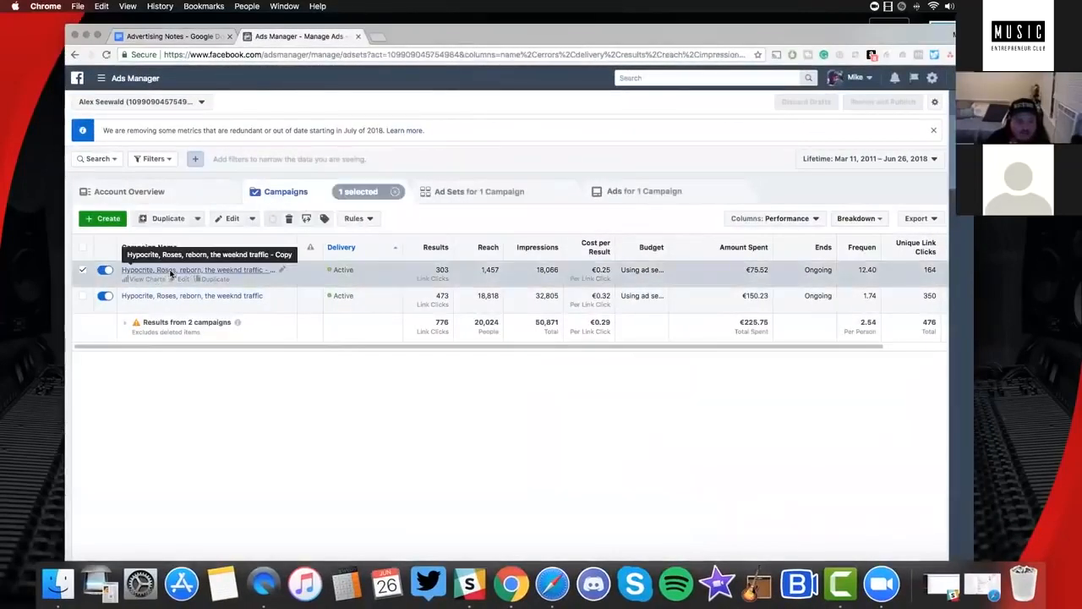
pyautogui.click(165, 271)
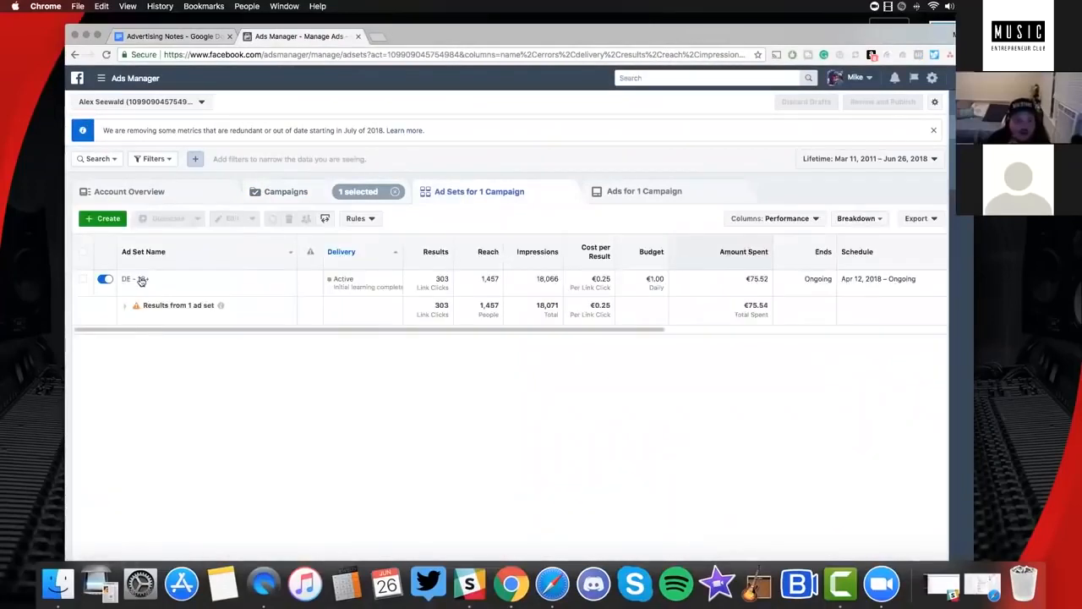
pyautogui.click(186, 276)
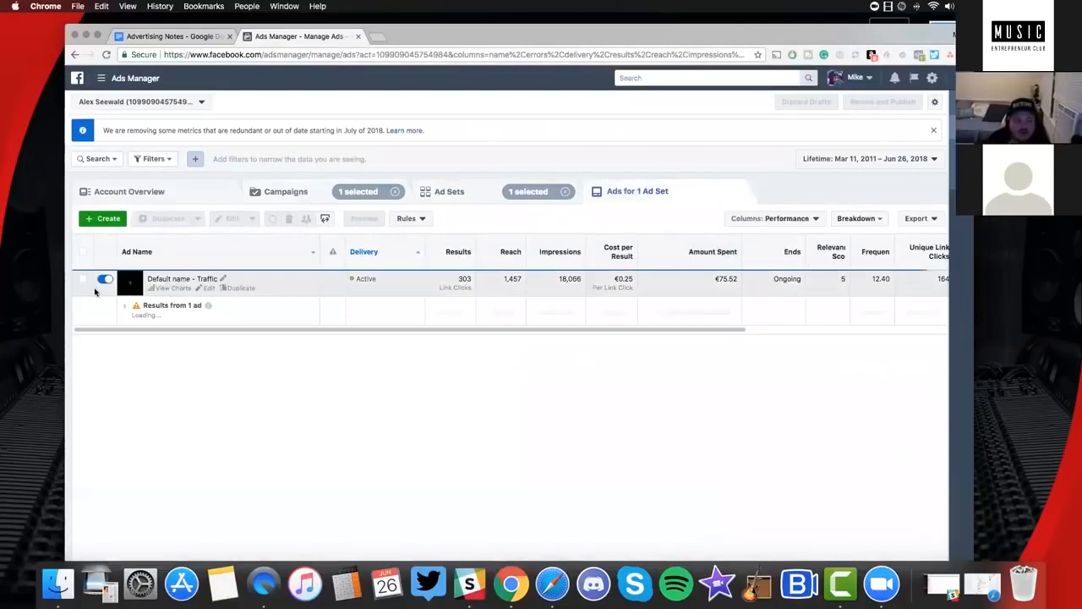
pyautogui.click(82, 279)
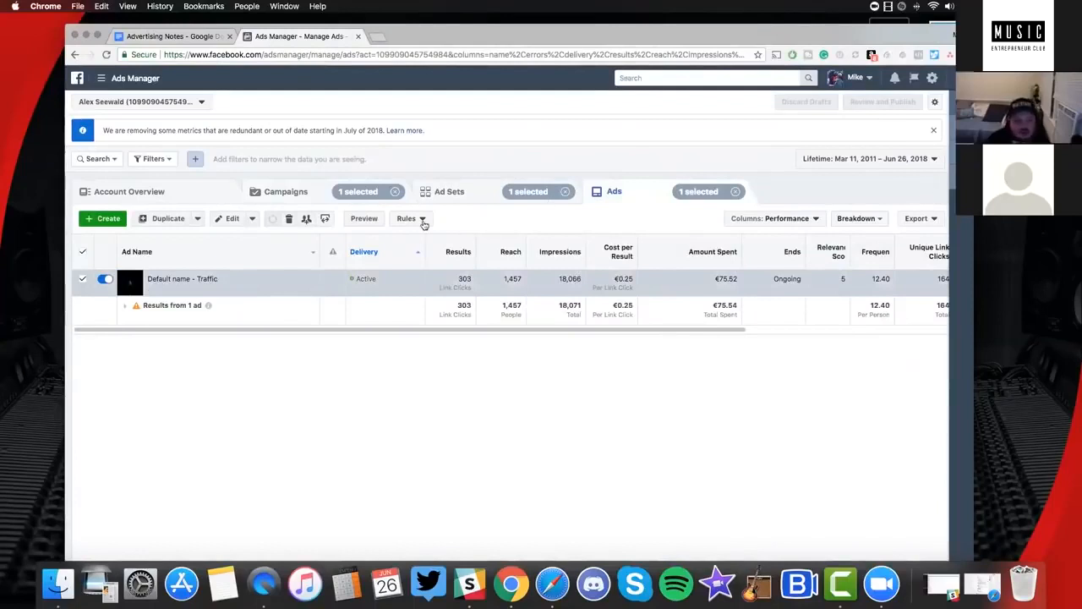
pyautogui.click(953, 150)
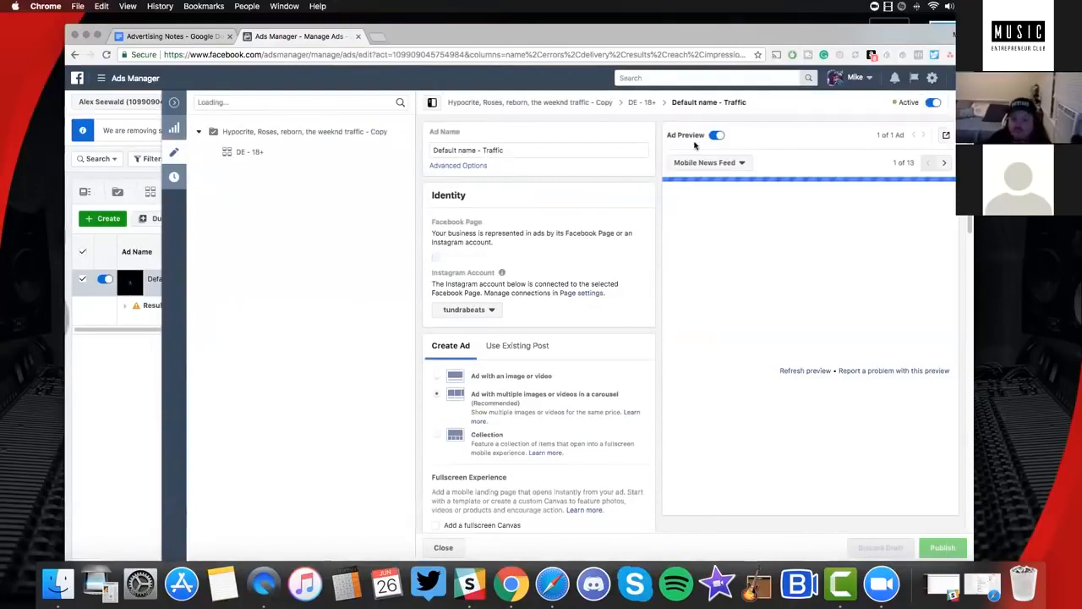
# Open the settings of the DE - 18+ ad set and review its Audience section
pyautogui.click(644, 102)
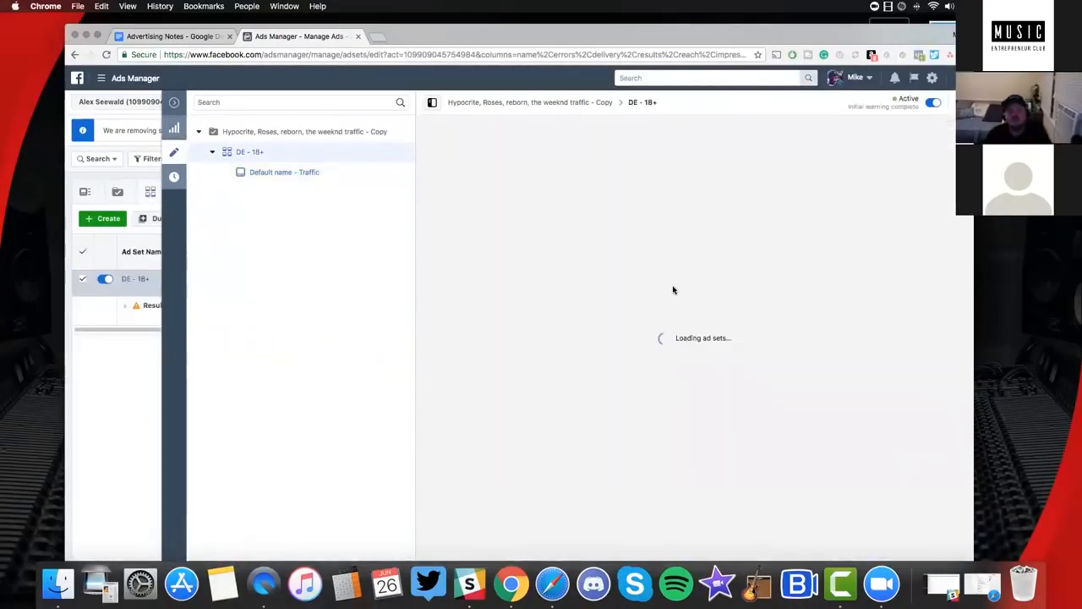
pyautogui.scroll(-1, 677, 287)
pyautogui.scroll(-5, 677, 287)
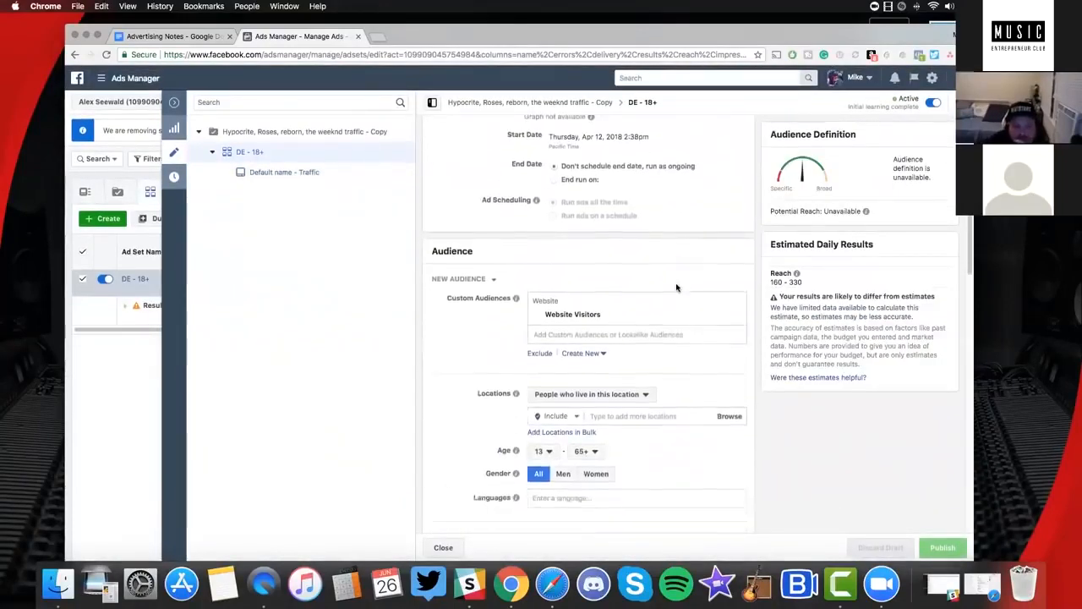
pyautogui.scroll(-1, 613, 276)
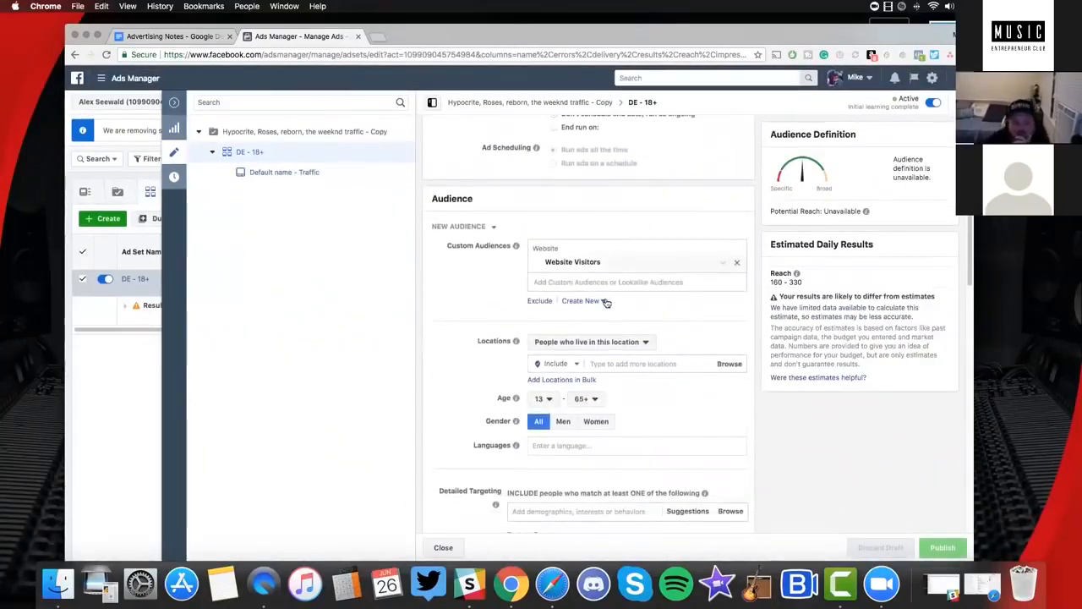
pyautogui.scroll(-6, 642, 338)
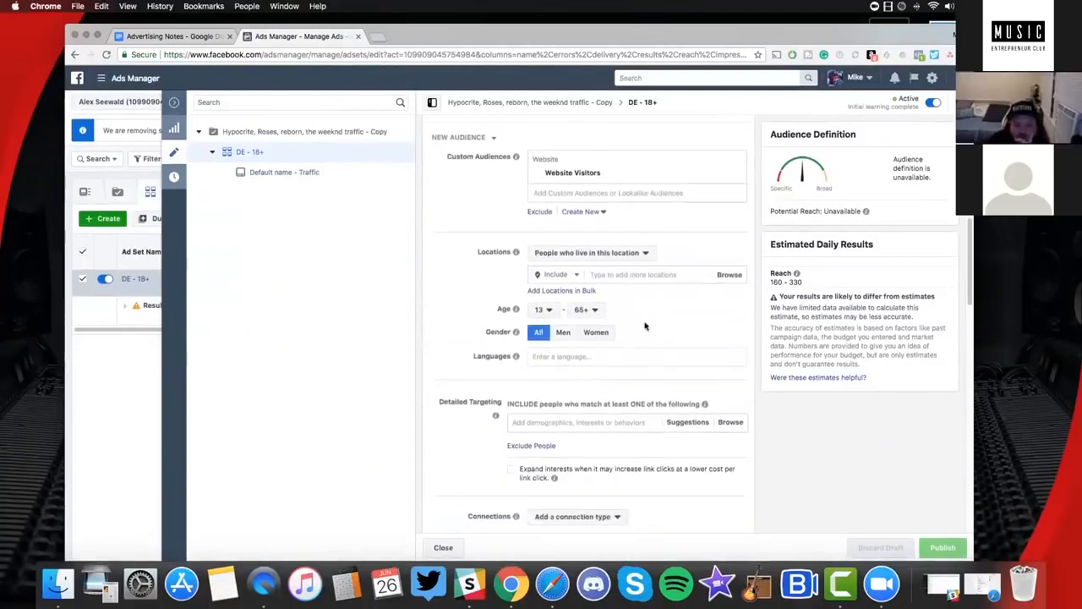
# Close the DE - 18+ ad set settings, return to the campaign list and deselect the "Hypocrite, Roses, reborn, the weeknd traffic - Copy" campaign
pyautogui.scroll(-4, 626, 288)
pyautogui.scroll(15, 629, 288)
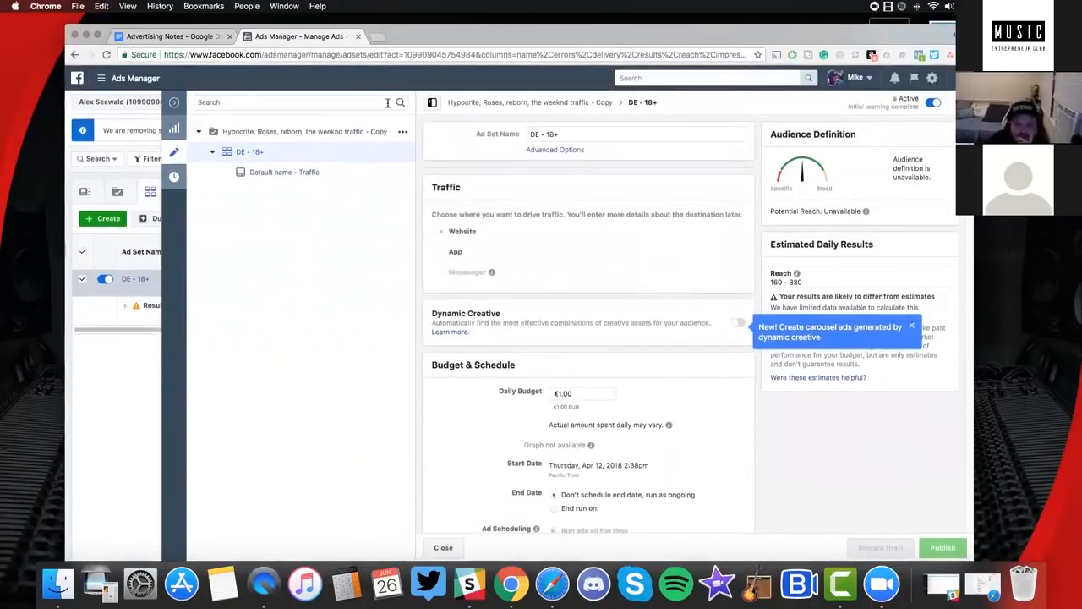
pyautogui.click(180, 125)
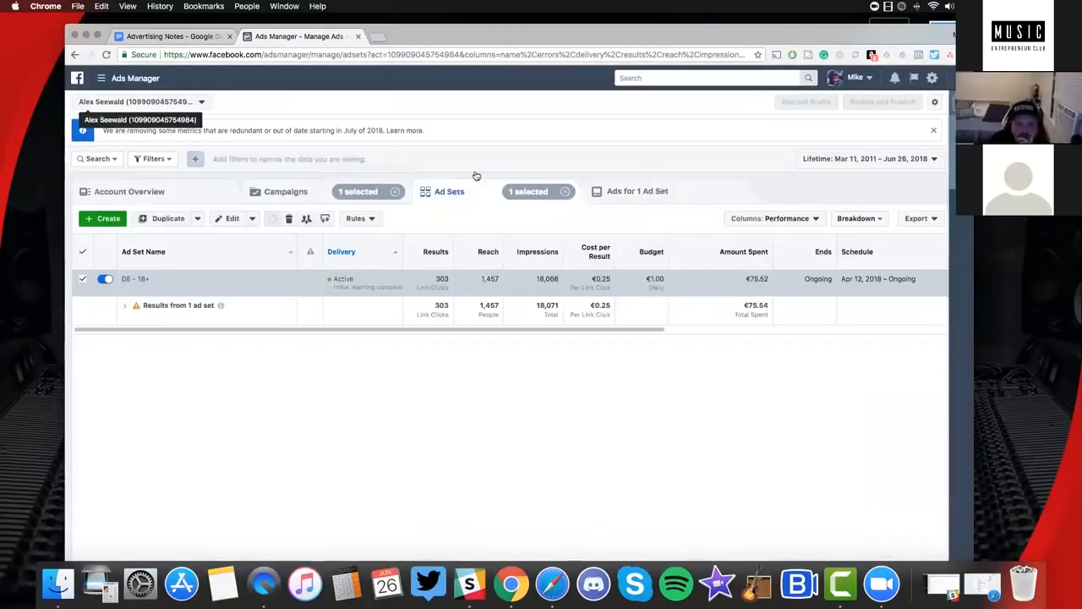
pyautogui.click(565, 193)
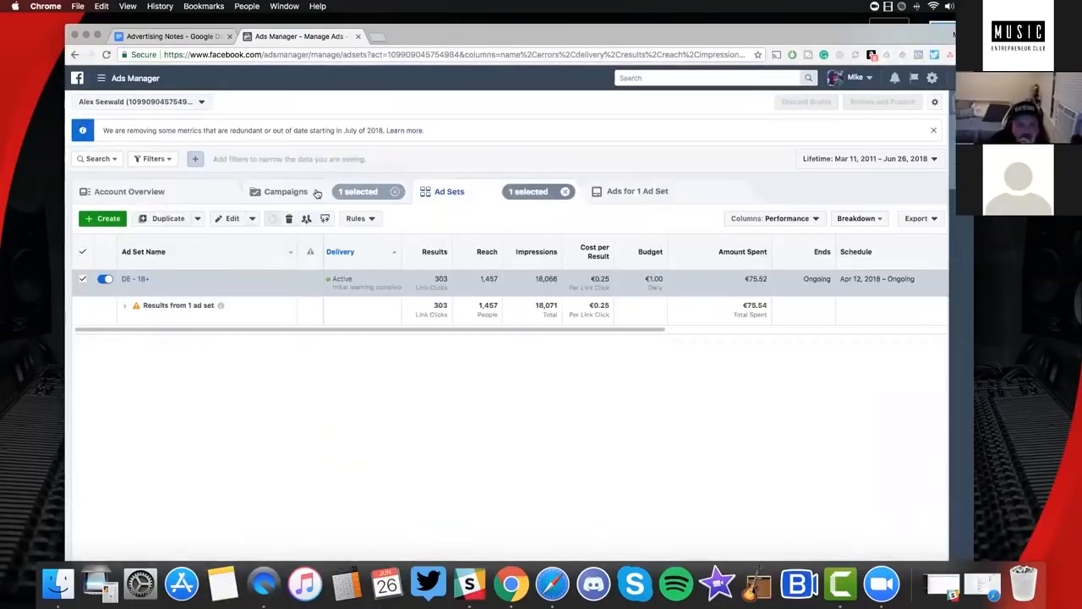
pyautogui.click(298, 193)
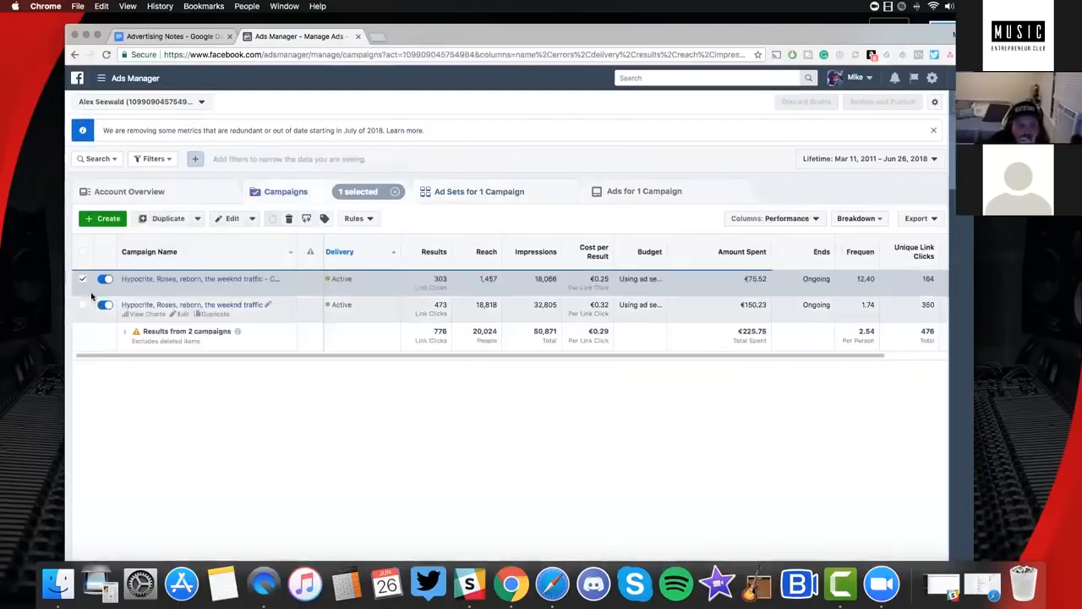
pyautogui.click(84, 280)
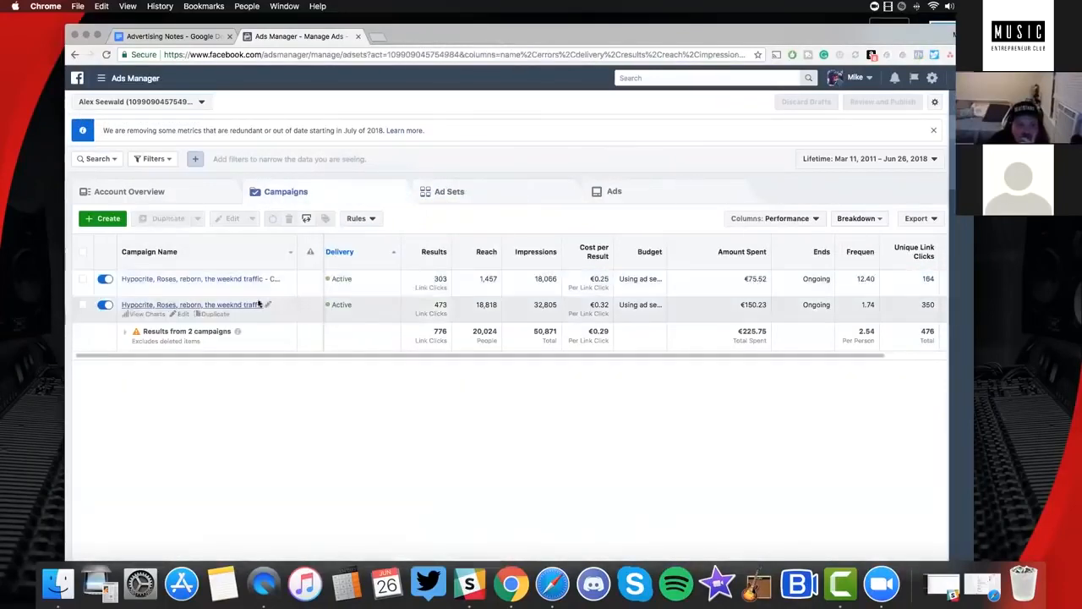
# Go into the original "Hypocrite, Roses, reborn, the weeknd traffic" campaign and open its DE - 18+ ad set for editing
pyautogui.click(258, 304)
pyautogui.click(133, 279)
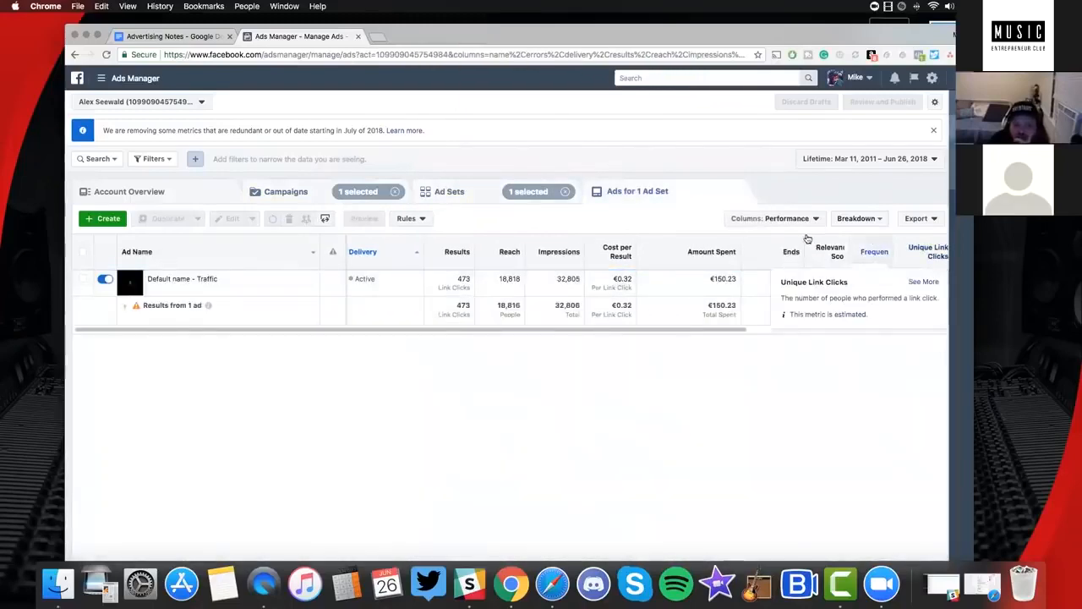
pyautogui.hscroll(1, 277, 282)
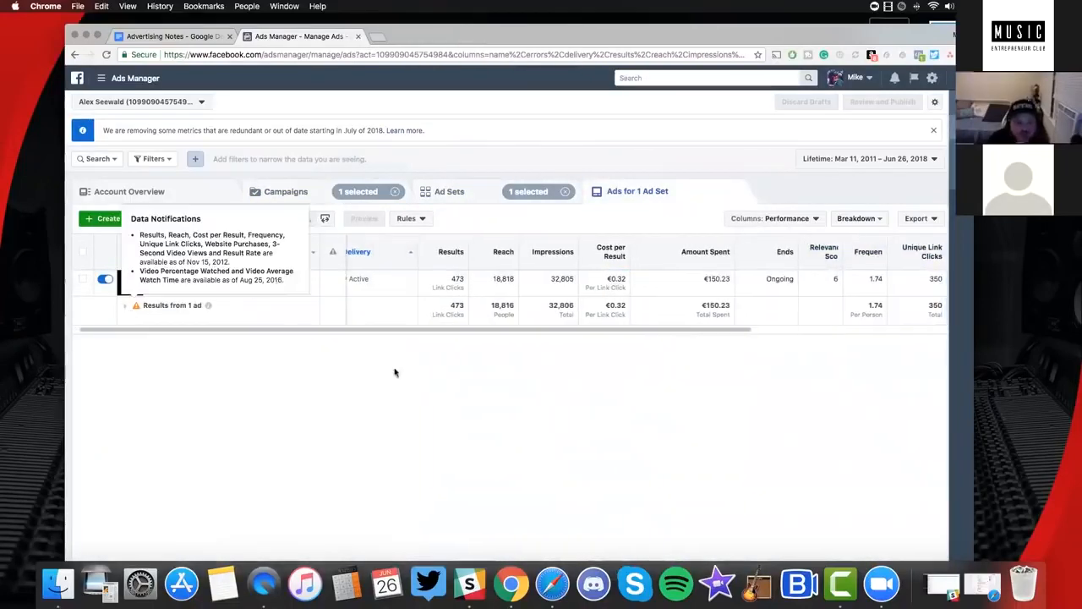
pyautogui.click(83, 278)
pyautogui.click(961, 152)
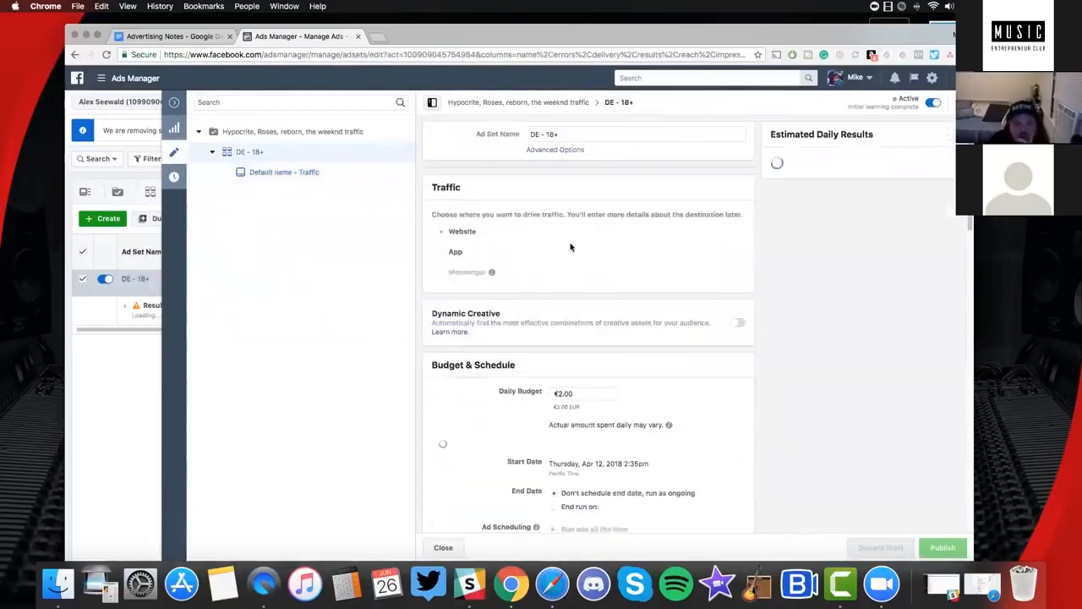
# Review the ad set's saved audience "rapper and singers", including its locations, age, interests, behaviors and potential reach
pyautogui.scroll(-5, 566, 246)
pyautogui.scroll(-4, 592, 279)
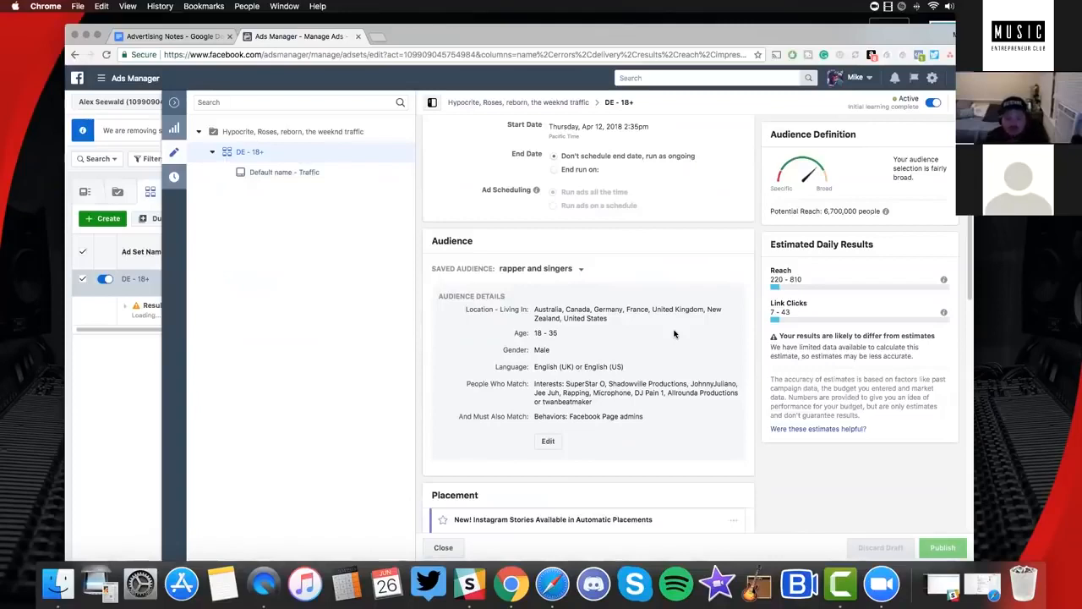
pyautogui.moveTo(634, 393); pyautogui.dragTo(669, 391)
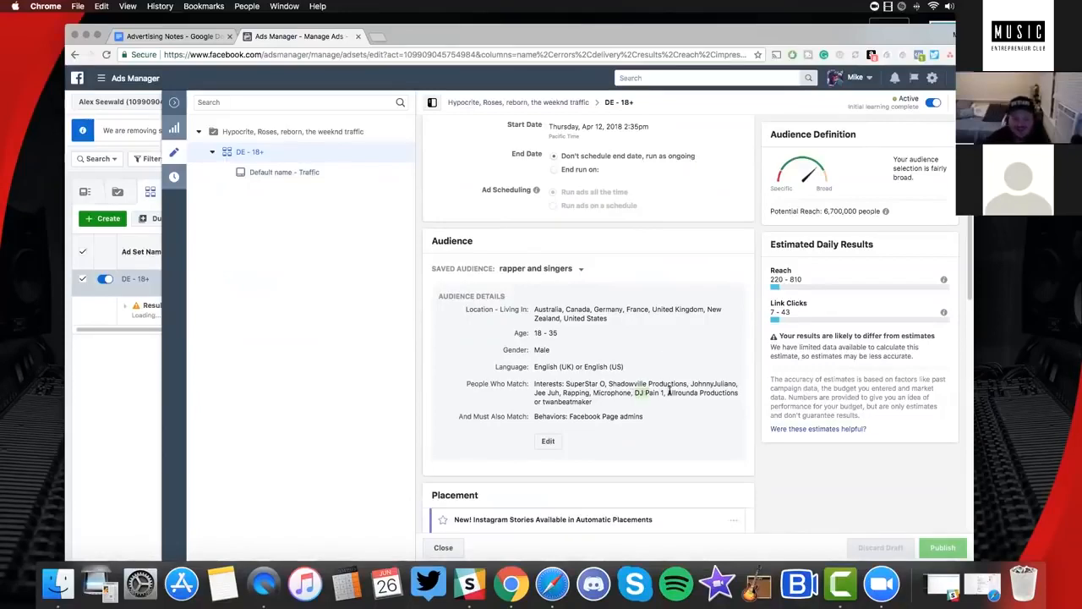
pyautogui.scroll(-1, 656, 390)
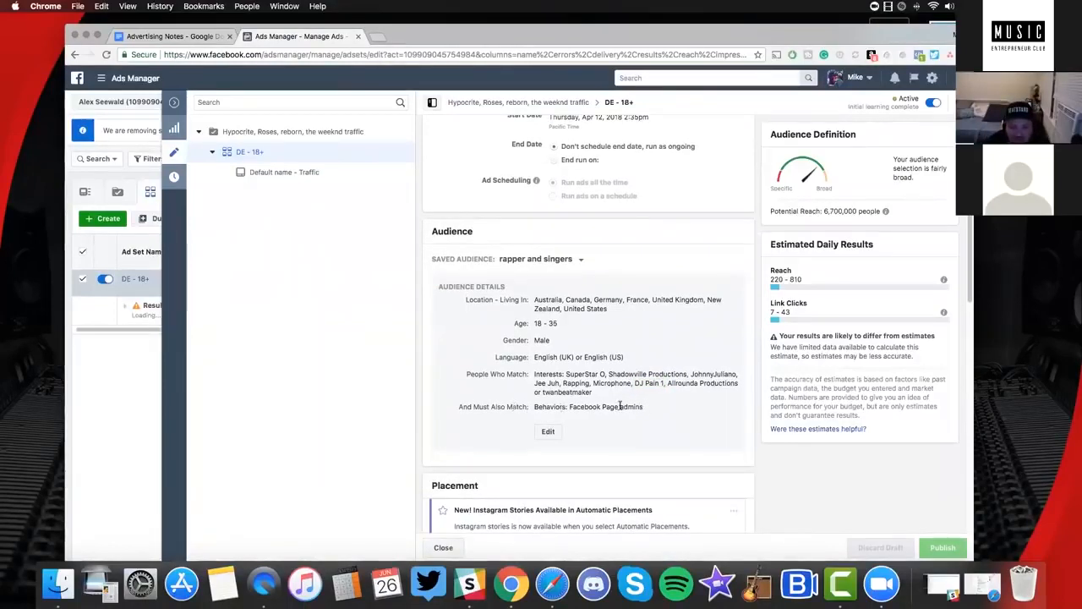
pyautogui.scroll(5, 640, 406)
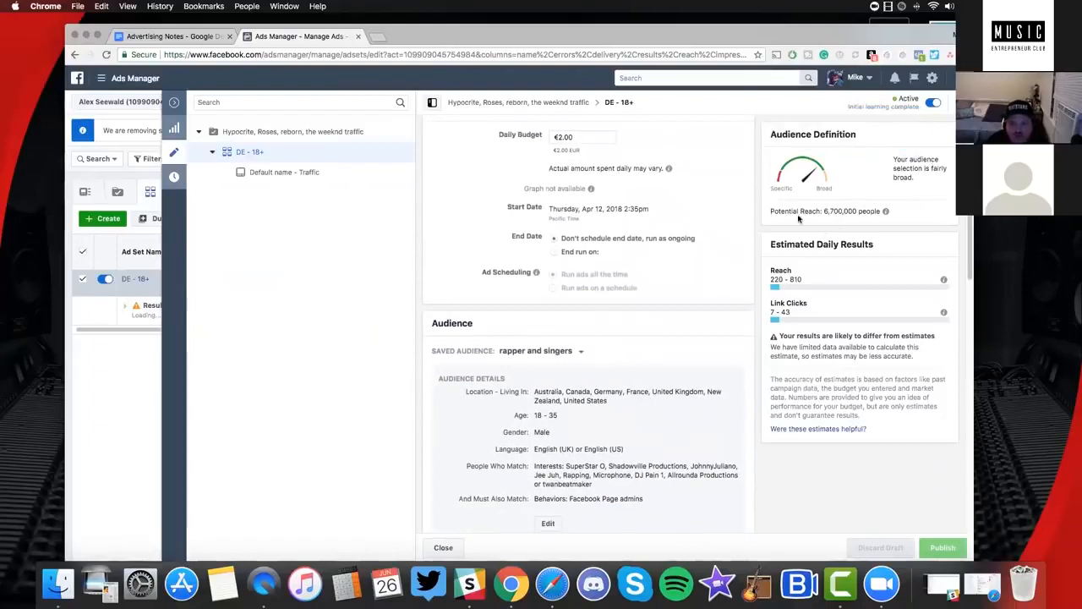
# Close the ad set editor, clear the ad set and campaign selections, and return to the campaign list
pyautogui.click(172, 101)
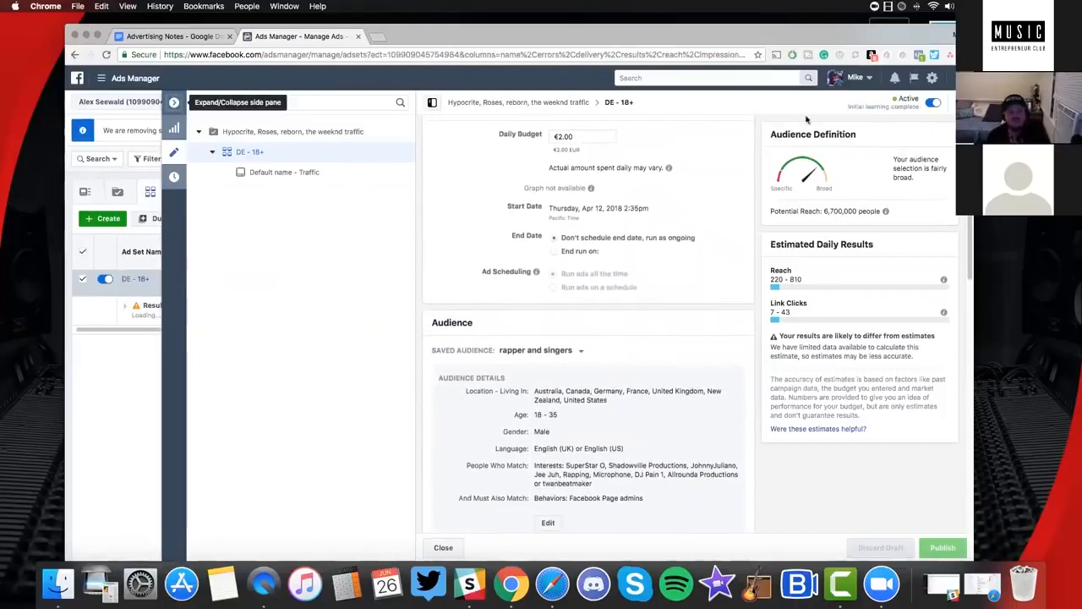
pyautogui.click(560, 192)
pyautogui.click(375, 193)
pyautogui.click(329, 196)
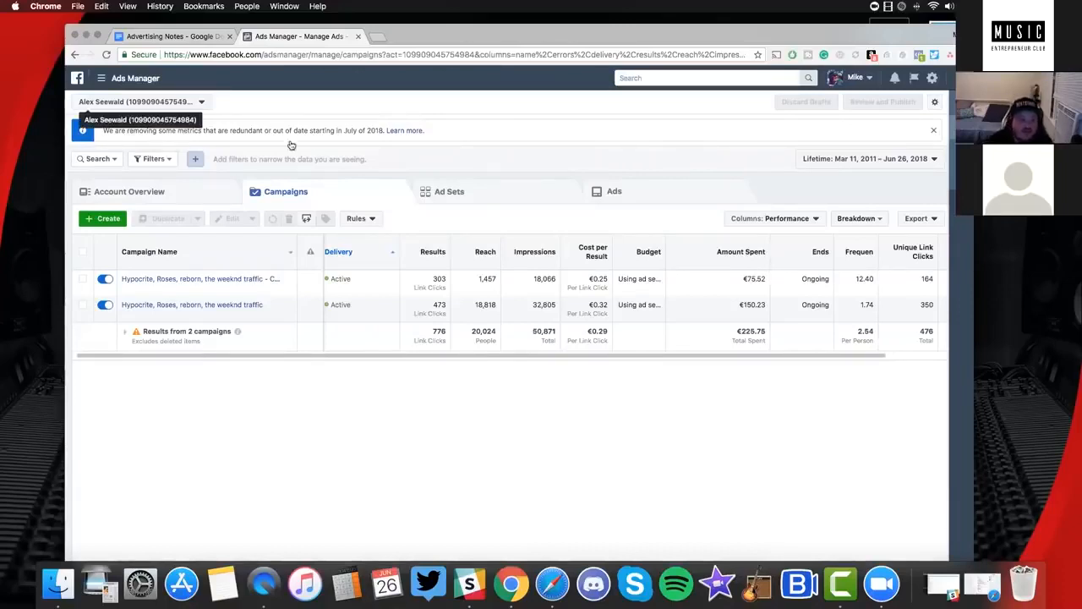
# Start a new campaign and choose Traffic as its marketing objective
pyautogui.click(102, 219)
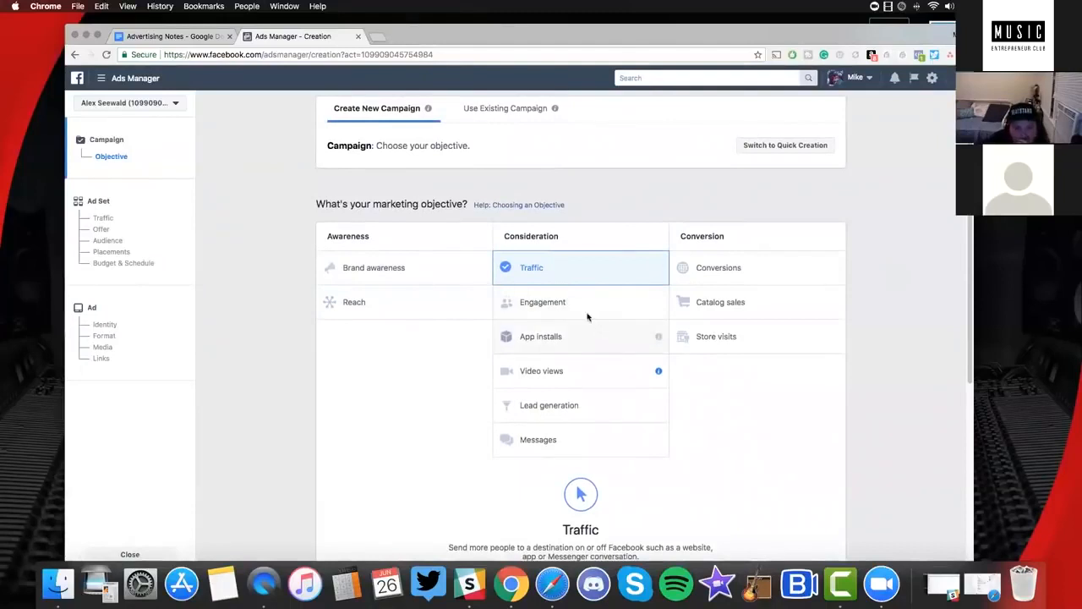
pyautogui.click(428, 279)
pyautogui.scroll(2, 530, 245)
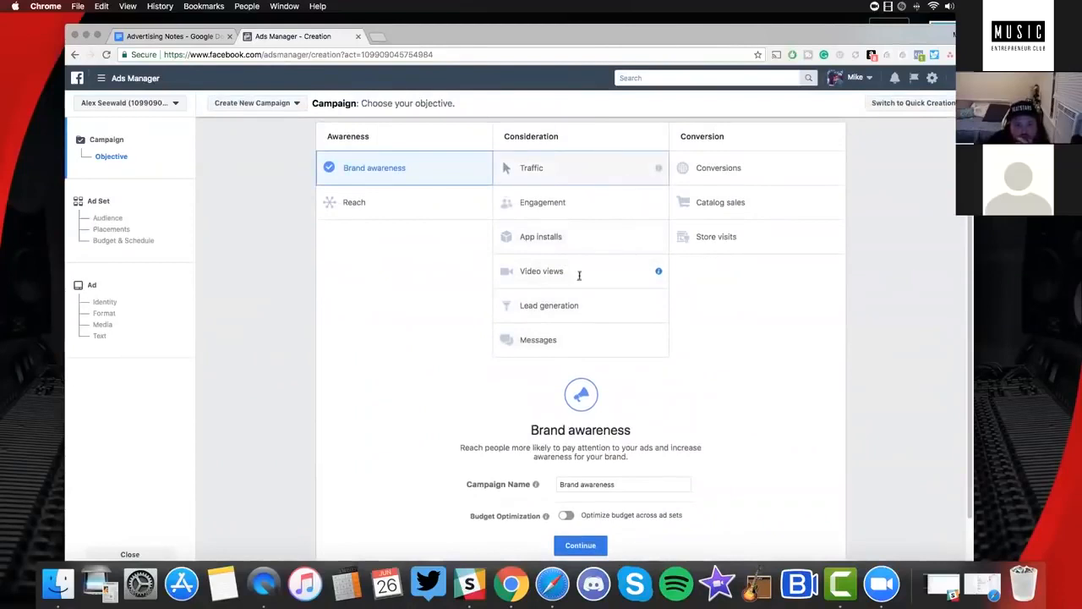
pyautogui.scroll(-3, 583, 357)
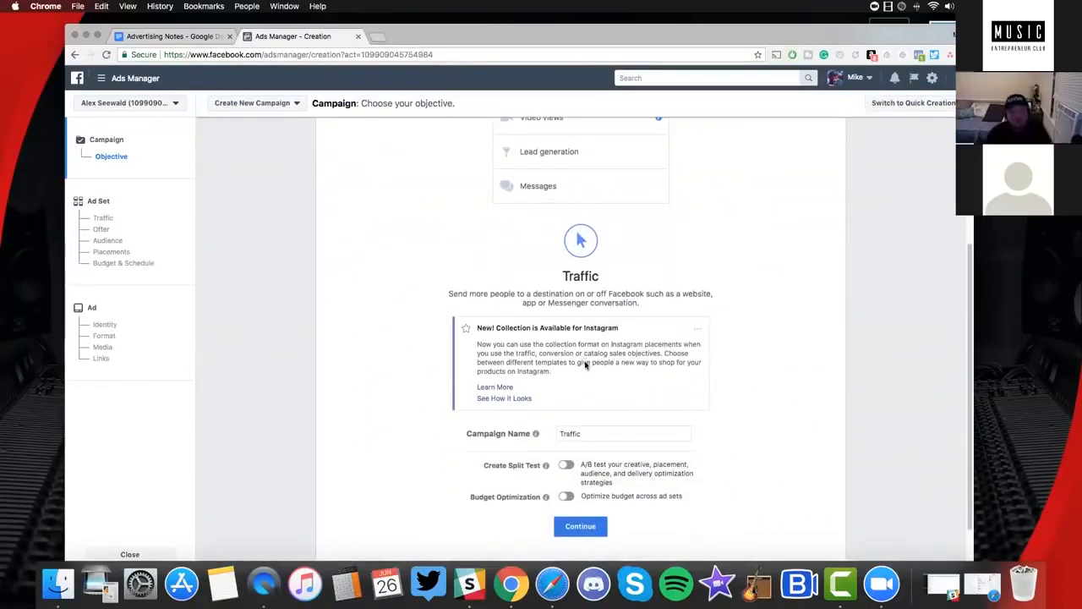
pyautogui.scroll(-2, 585, 364)
# Name the campaign "Trampe (Cold)" and continue to the ad set setup
pyautogui.doubleClick(599, 365)
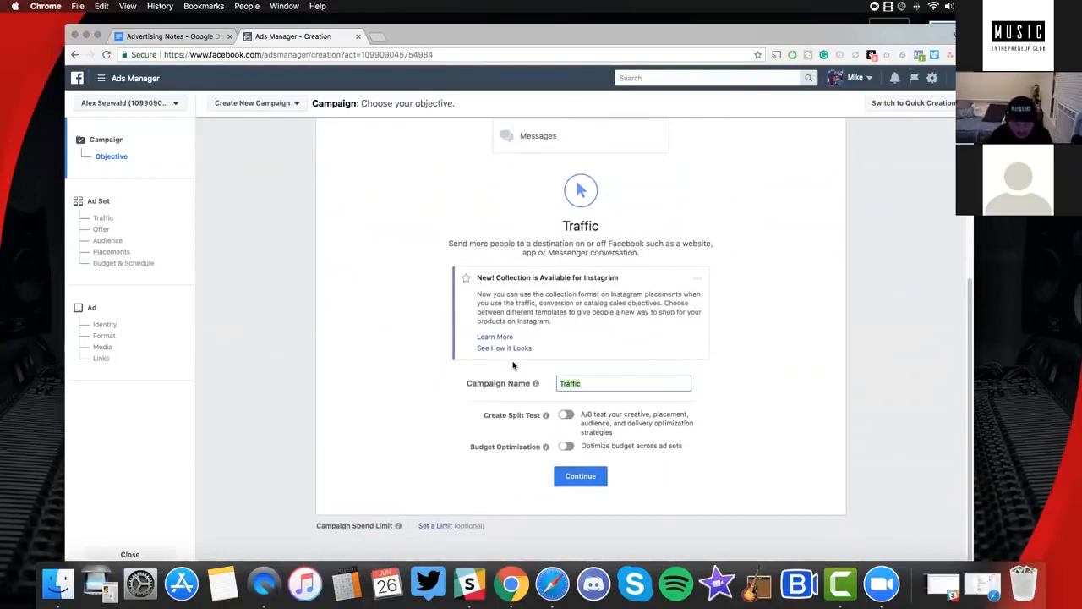
pyautogui.write('Trampe')
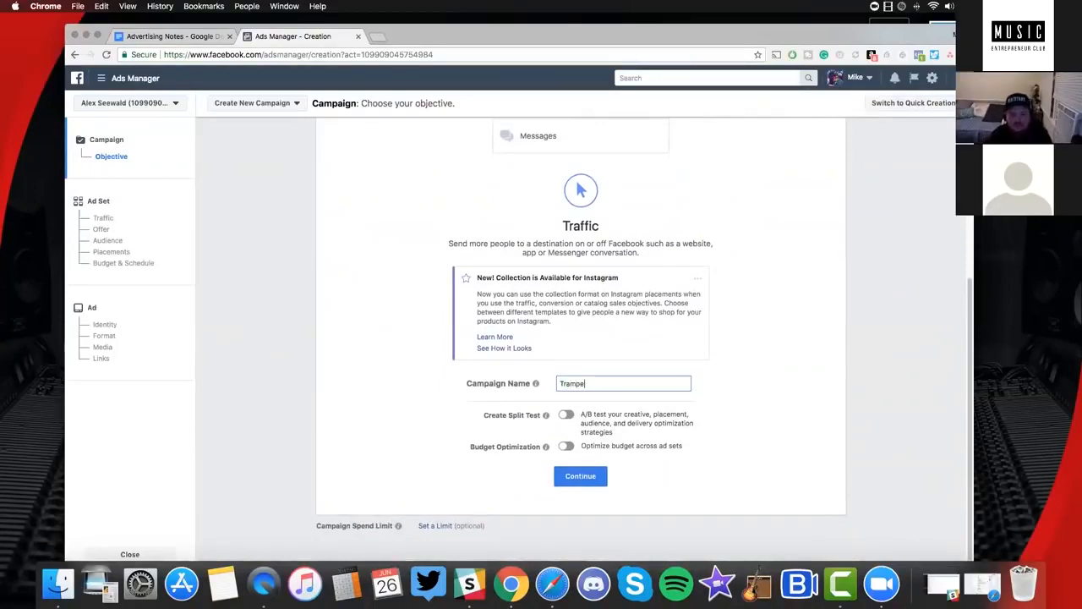
pyautogui.write(' (Cold')
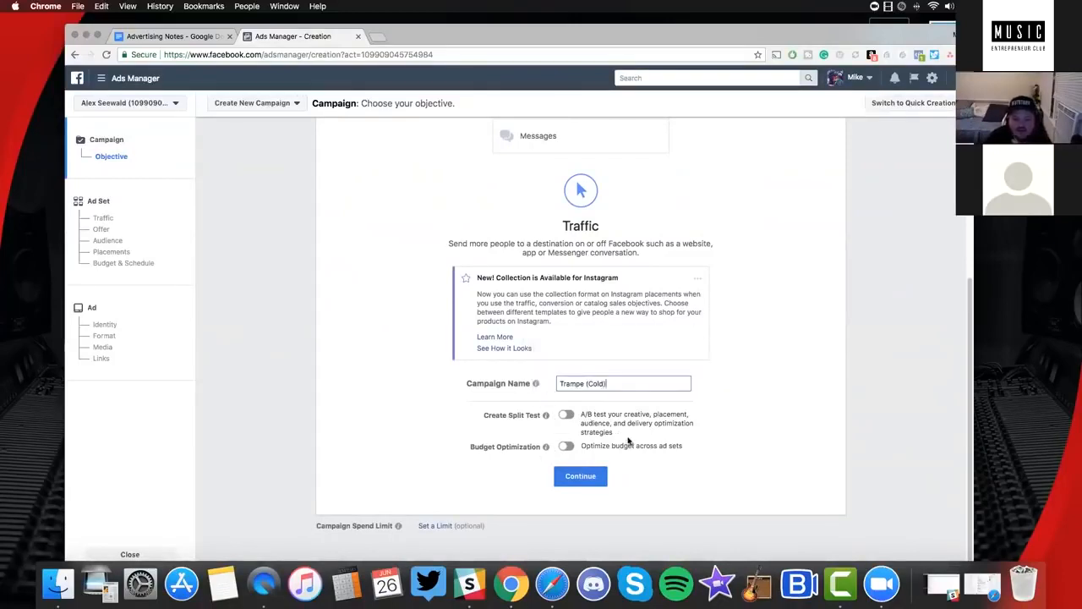
pyautogui.scroll(5, 711, 341)
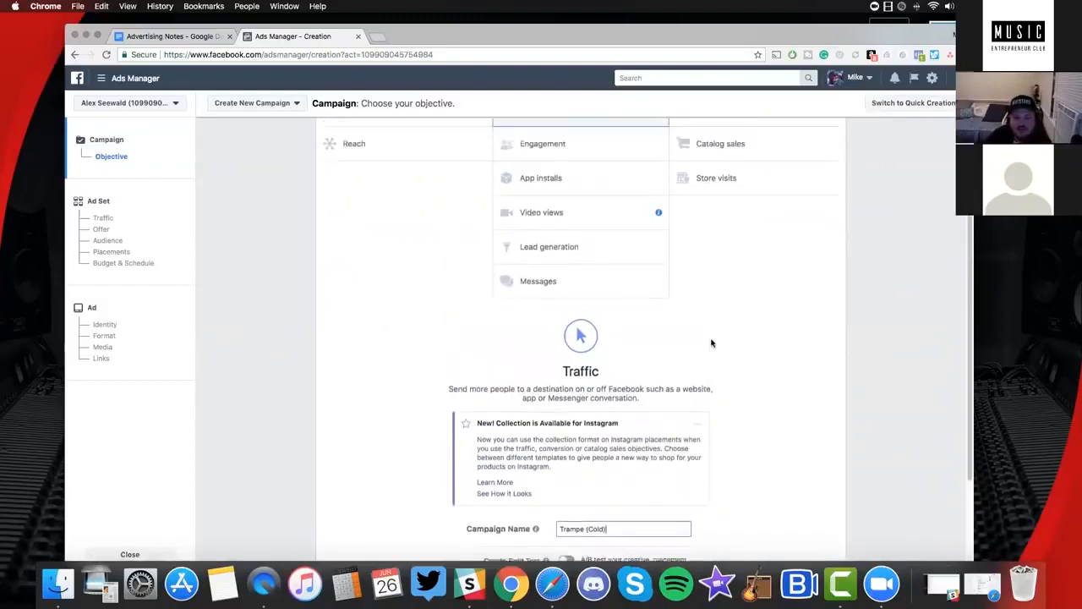
pyautogui.scroll(-3, 711, 341)
pyautogui.scroll(-2, 731, 352)
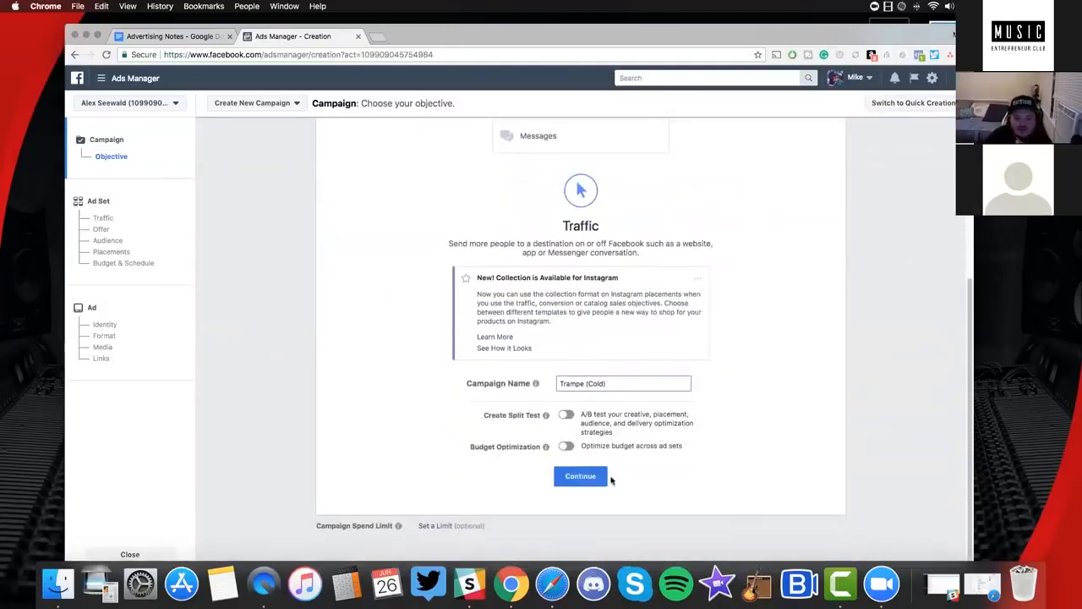
pyautogui.click(594, 479)
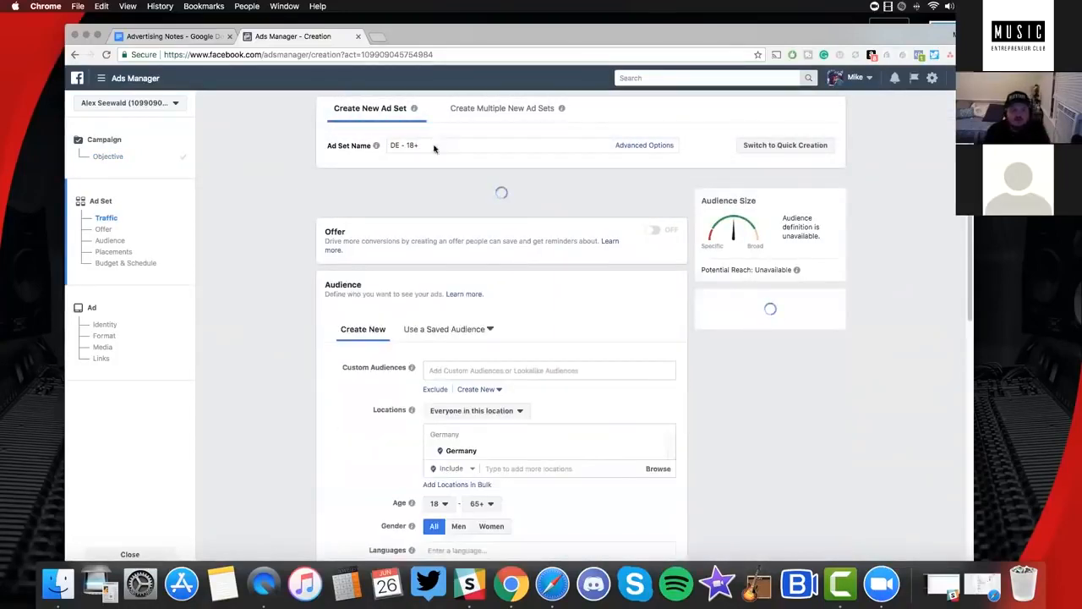
pyautogui.click(461, 147)
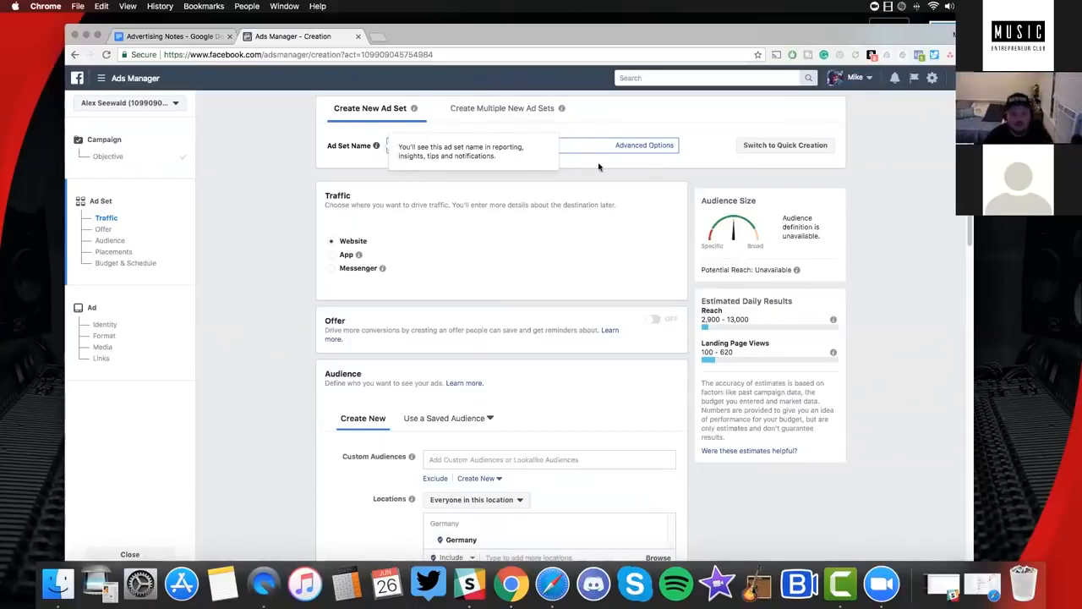
pyautogui.moveTo(449, 146); pyautogui.dragTo(387, 144)
pyautogui.press('BackSpace')
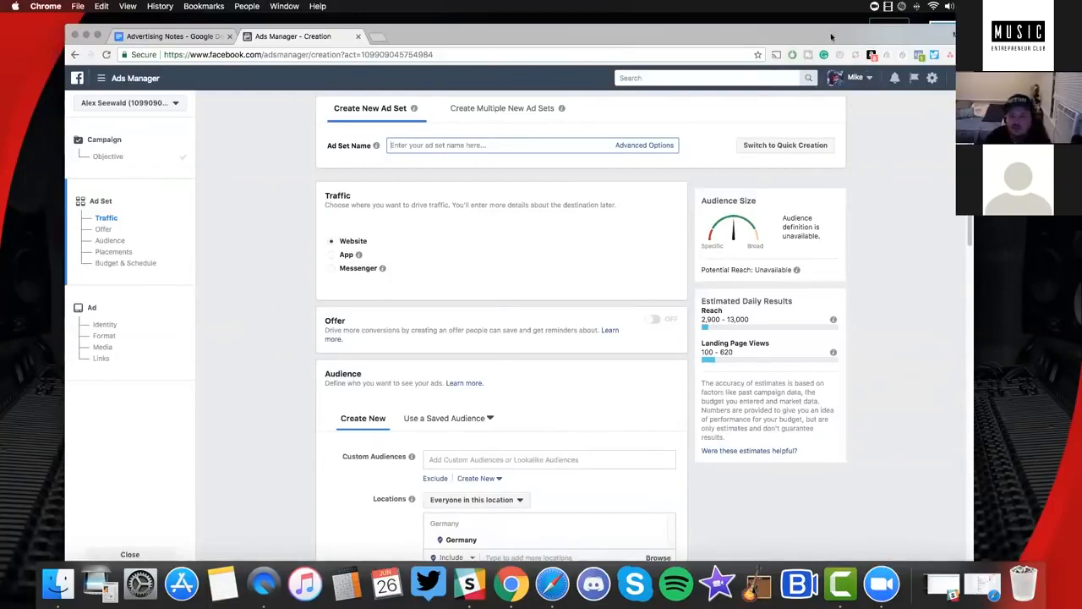
# Check the ad video file names in the Tundra Beats folder on the desktop, close it and return to the browser
pyautogui.moveTo(901, 35); pyautogui.dragTo(912, 88)
pyautogui.doubleClick(899, 31)
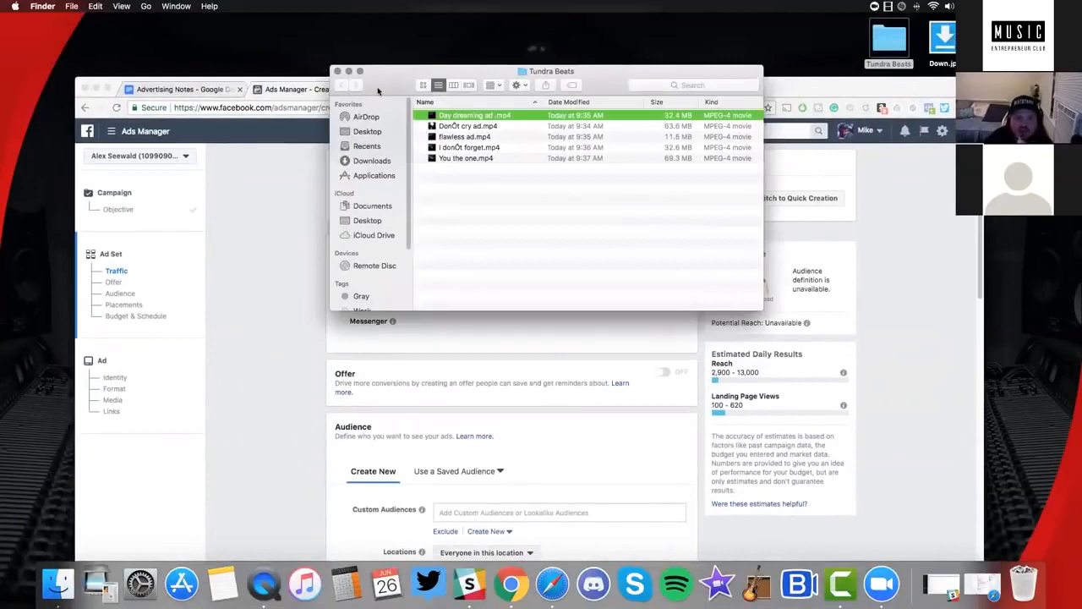
pyautogui.click(338, 72)
pyautogui.moveTo(472, 92); pyautogui.dragTo(467, 32)
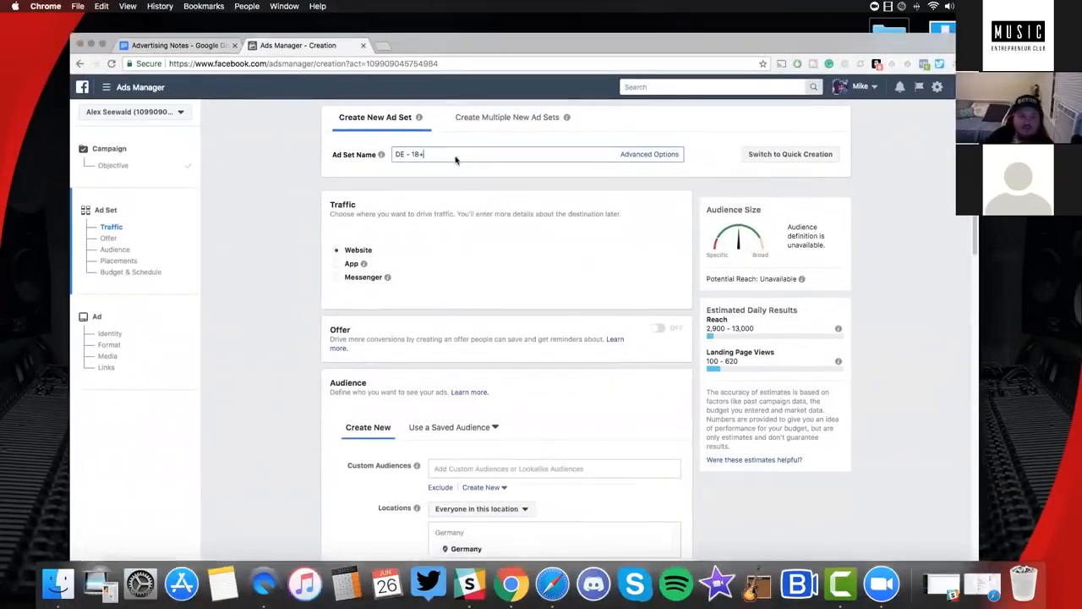
# Replace the default ad set name with "Daydreaming"
pyautogui.moveTo(430, 138); pyautogui.dragTo(356, 138)
pyautogui.press('BackSpace')
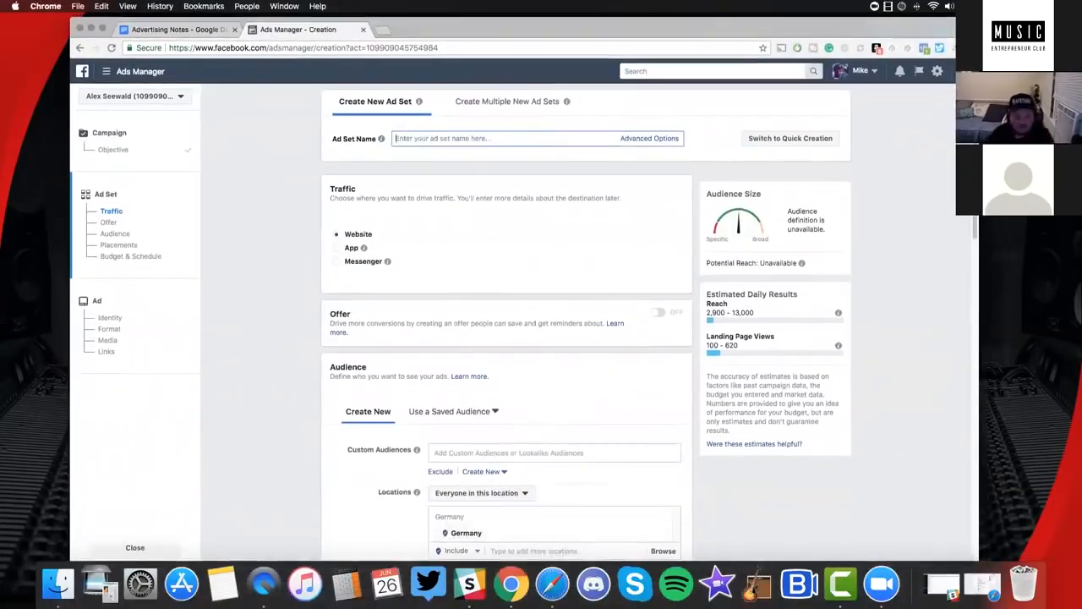
pyautogui.write('Daydreaming')
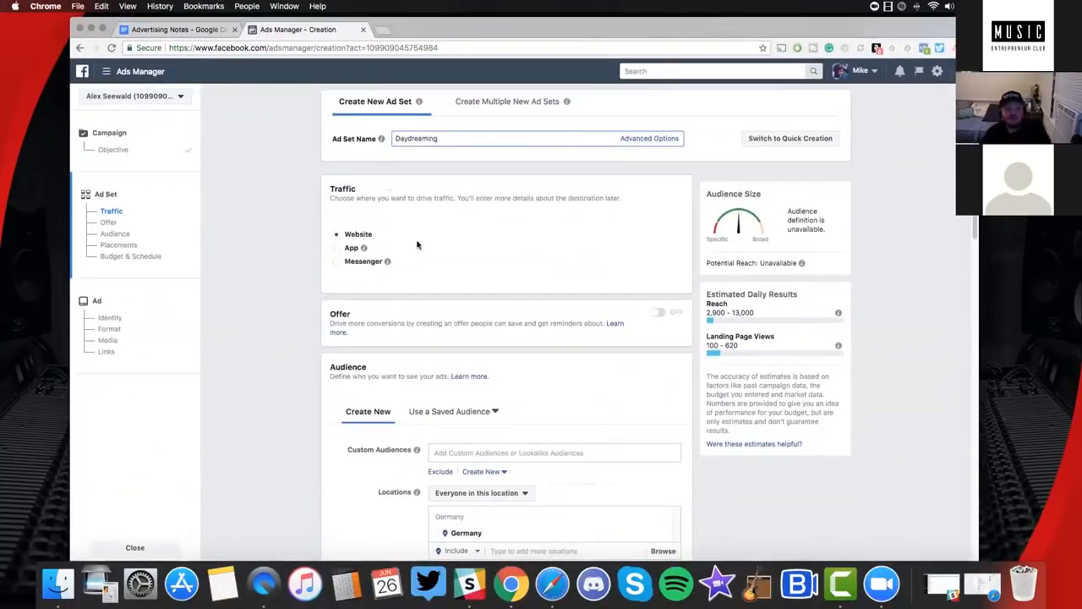
# Remove Germany from the new ad set's audience locations
pyautogui.click(442, 284)
pyautogui.scroll(-3, 441, 287)
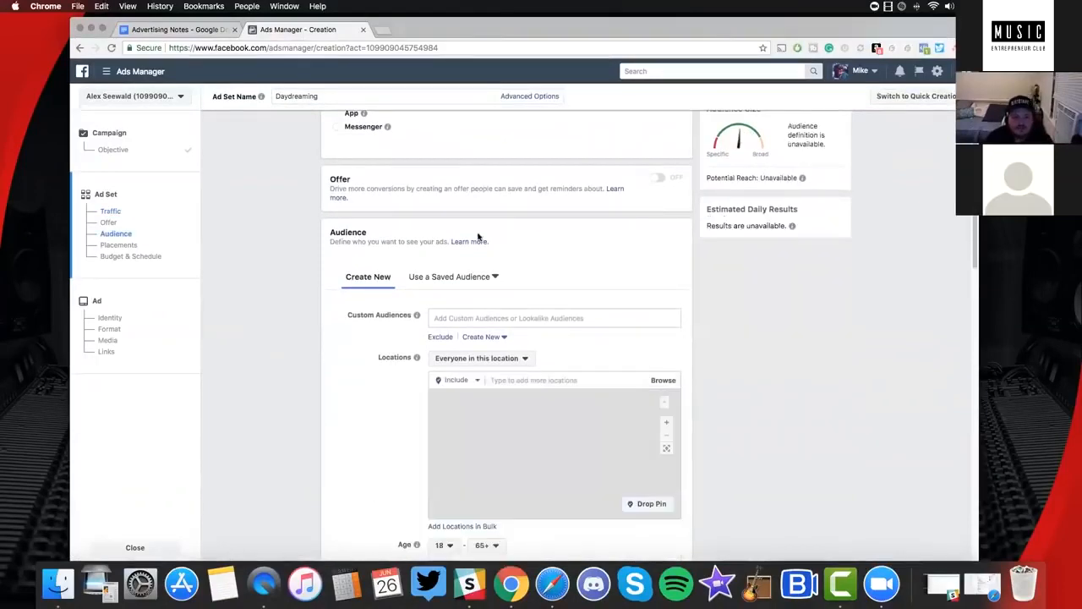
pyautogui.scroll(3, 478, 237)
pyautogui.scroll(1, 478, 237)
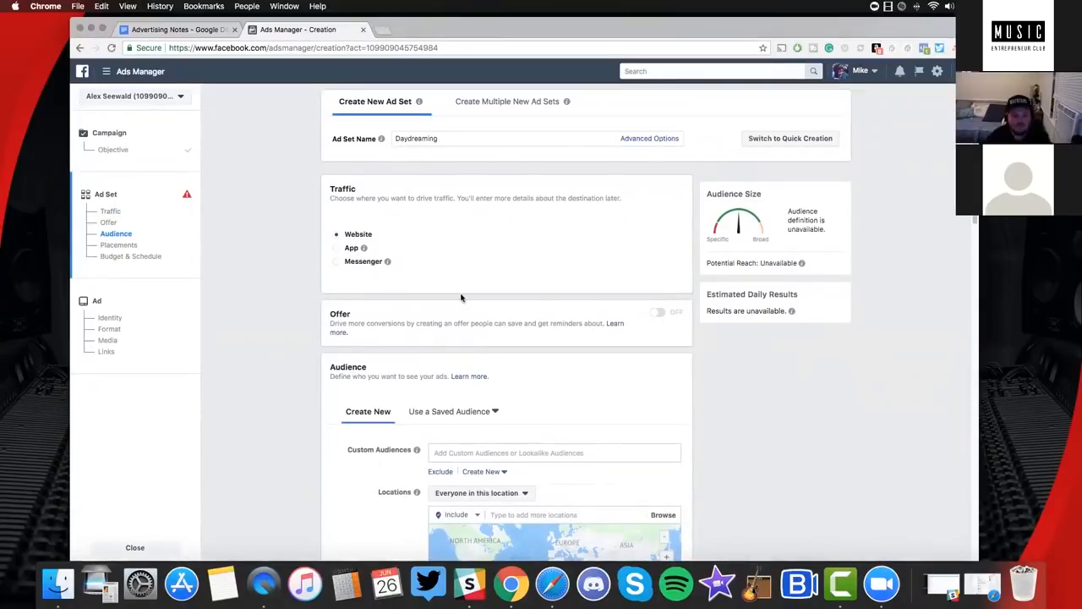
# Search the ad set's detailed targeting for "xxxten" and clear the search text
pyautogui.scroll(-3, 462, 299)
pyautogui.click(488, 316)
pyautogui.click(516, 314)
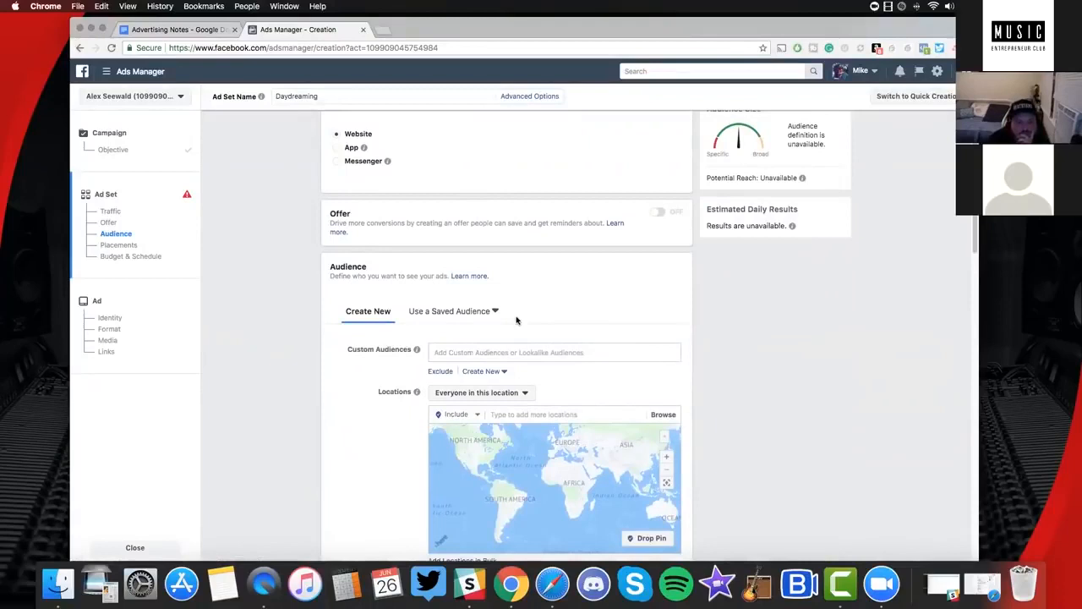
pyautogui.scroll(-2, 516, 319)
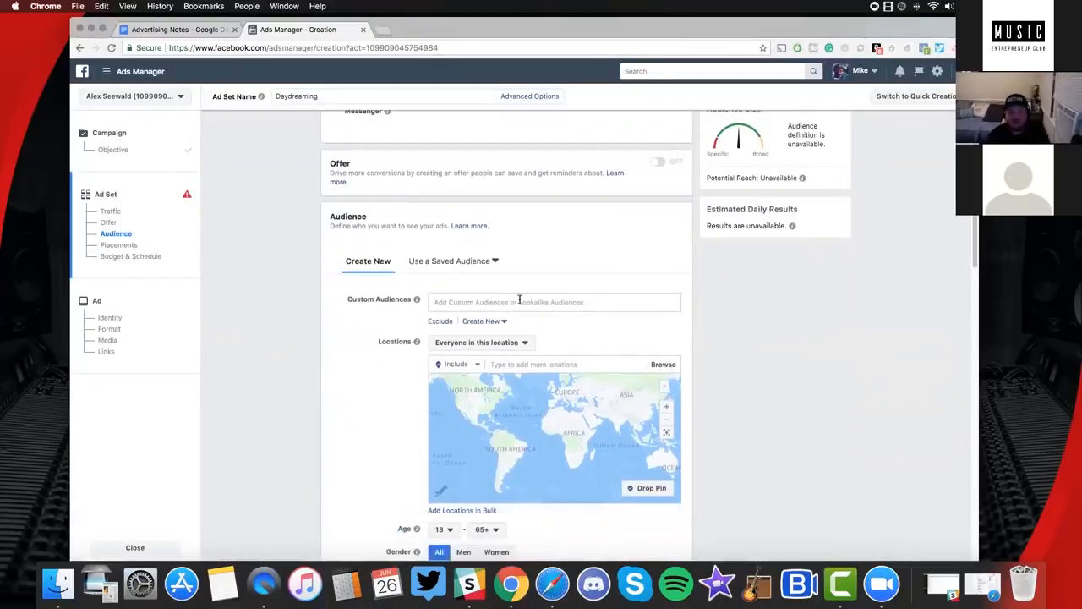
pyautogui.scroll(-4, 519, 299)
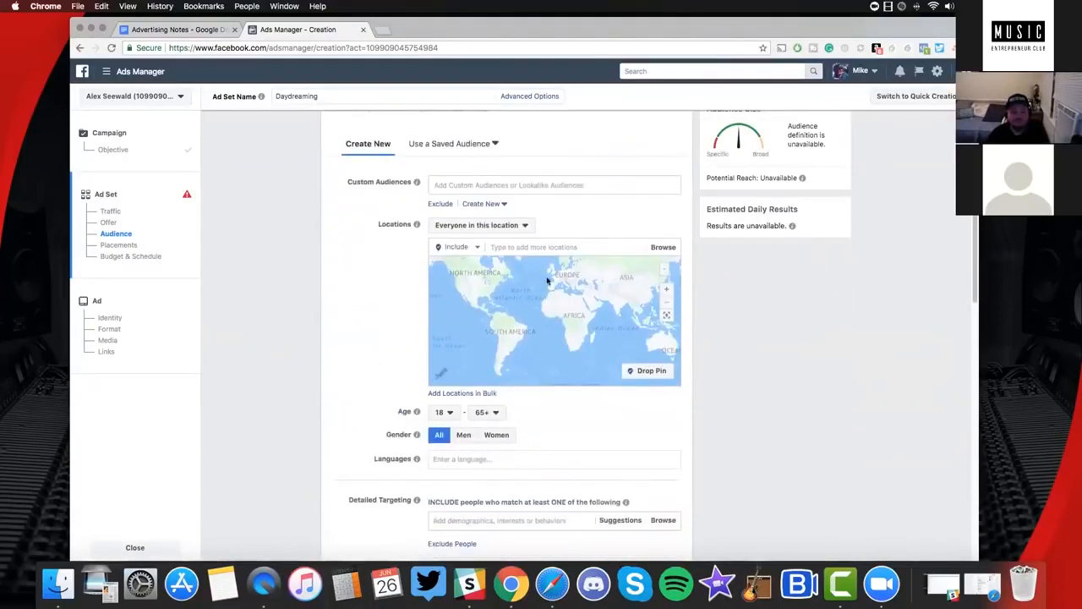
pyautogui.scroll(-5, 547, 281)
pyautogui.click(474, 368)
pyautogui.write('xxxten')
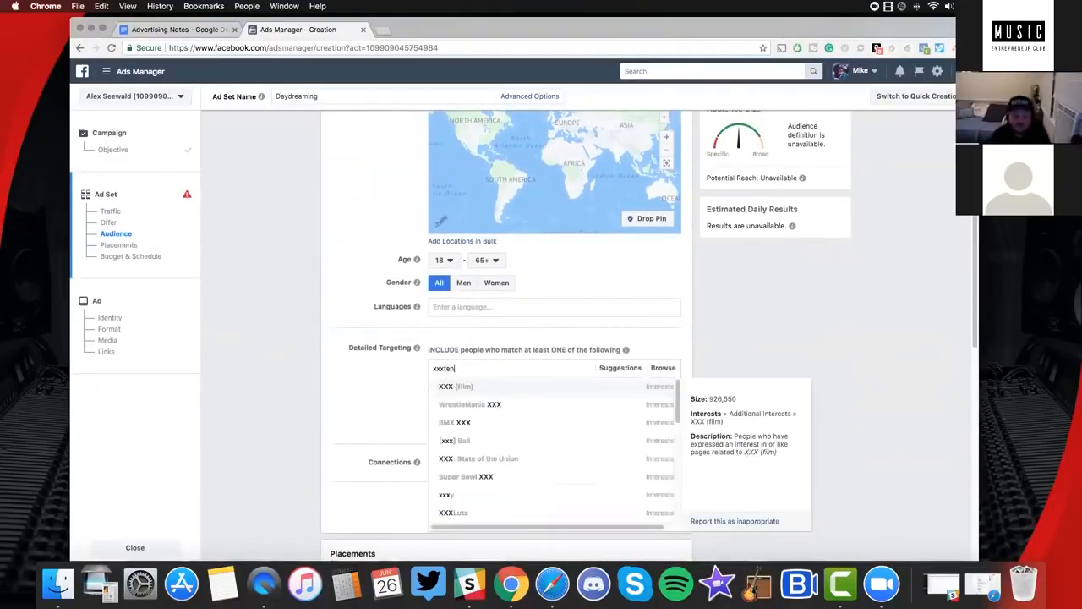
pyautogui.press('BackSpace')
pyautogui.press('BackSpace')
pyautogui.press('BackSpace')
pyautogui.press('BackSpace')
pyautogui.press('BackSpace')
pyautogui.press('BackSpace')
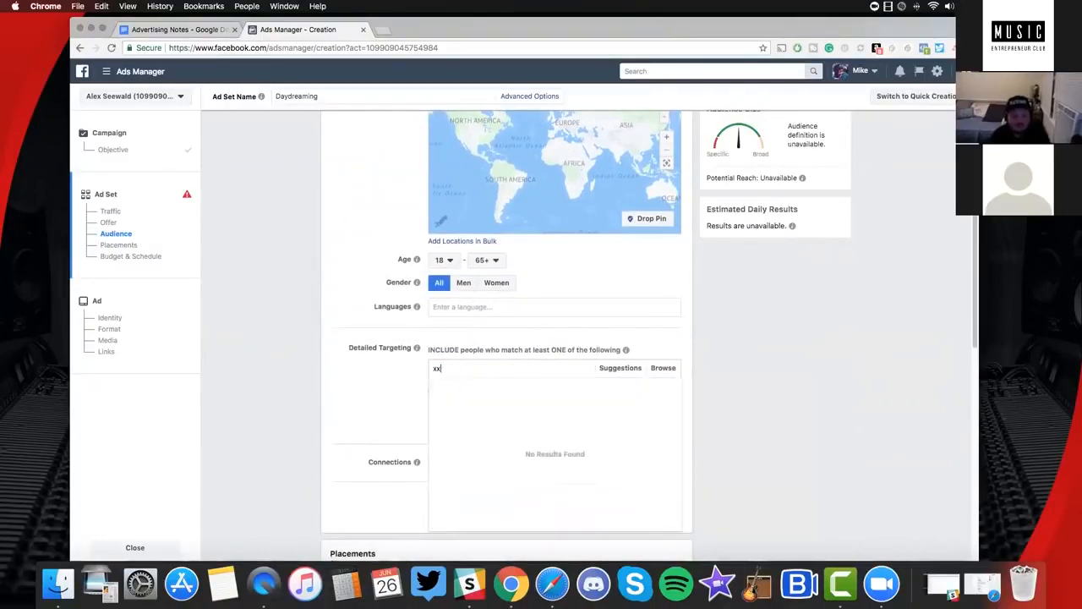
# Add the interests Frank Ocean and Frank Ocean discography to the detailed targeting
pyautogui.write('franc')
pyautogui.press('BackSpace')
pyautogui.write('k ')
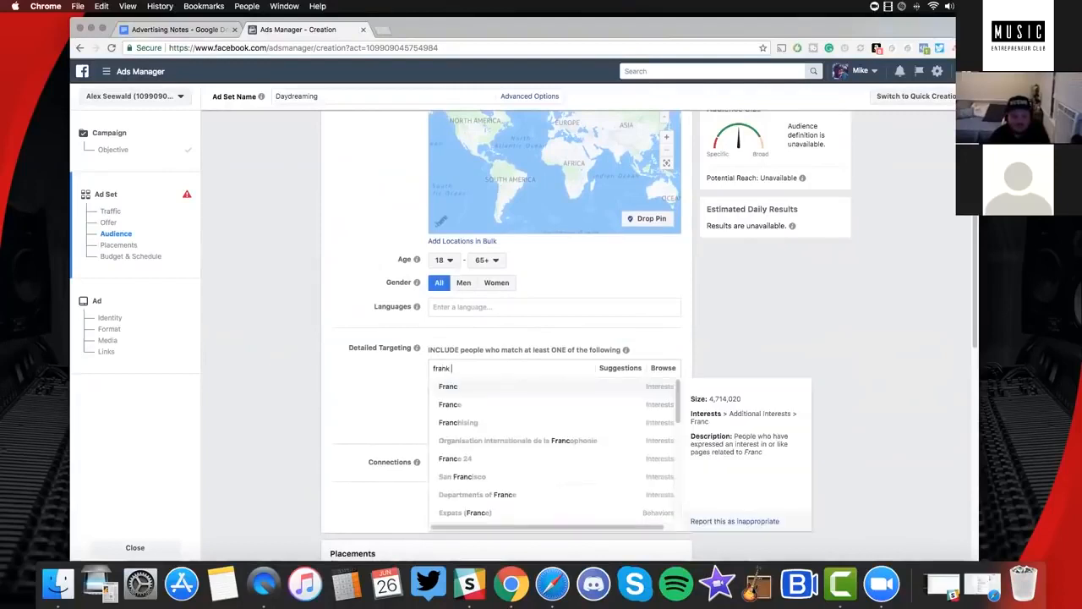
pyautogui.write('ocean')
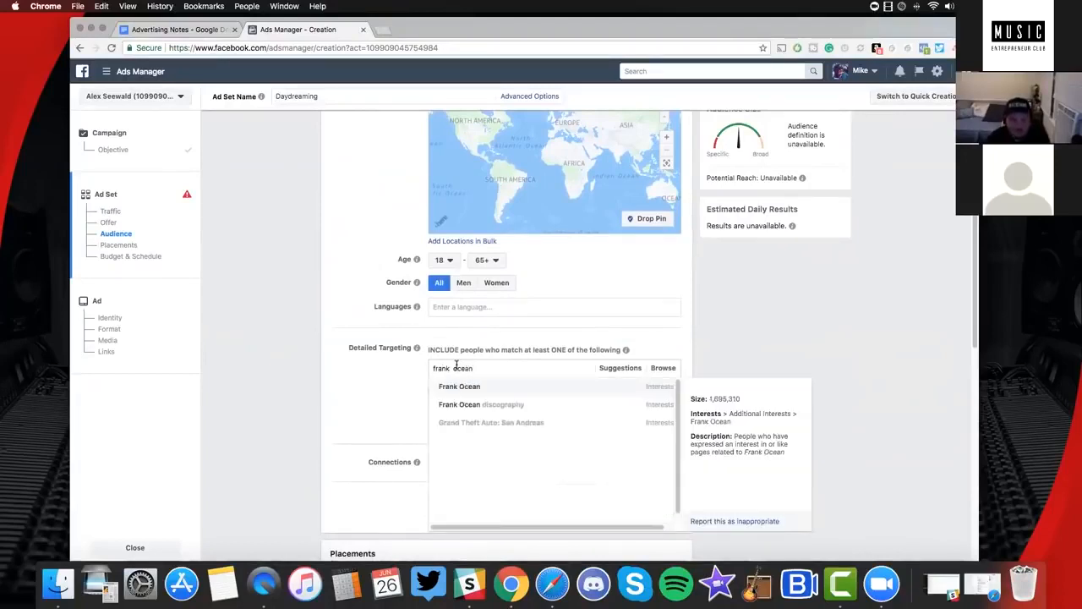
pyautogui.click(457, 388)
pyautogui.click(467, 369)
pyautogui.write('frank ocean')
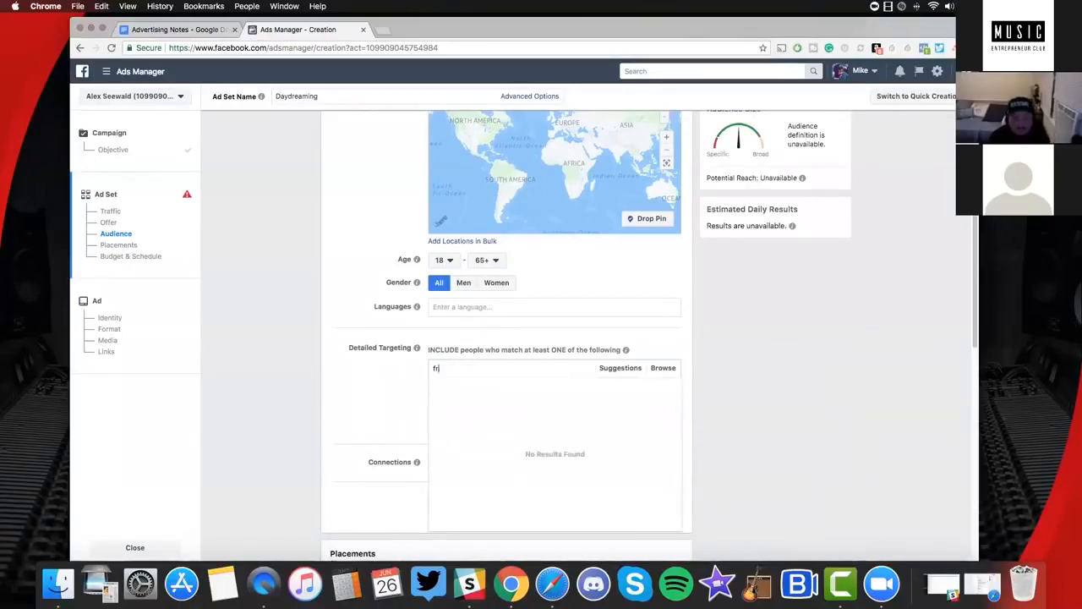
pyautogui.click(479, 386)
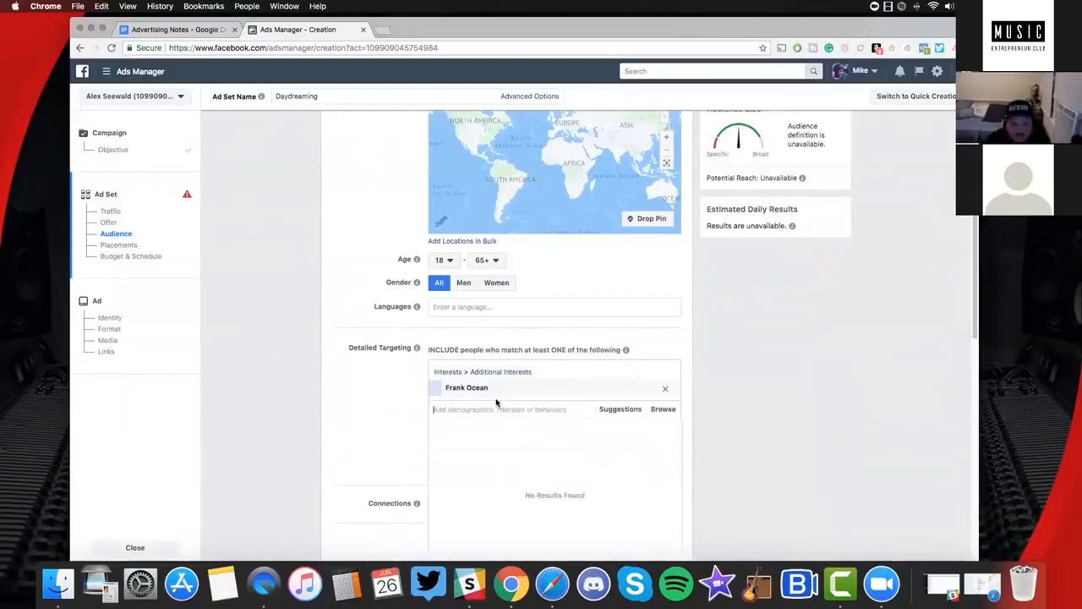
pyautogui.write('frank ocean')
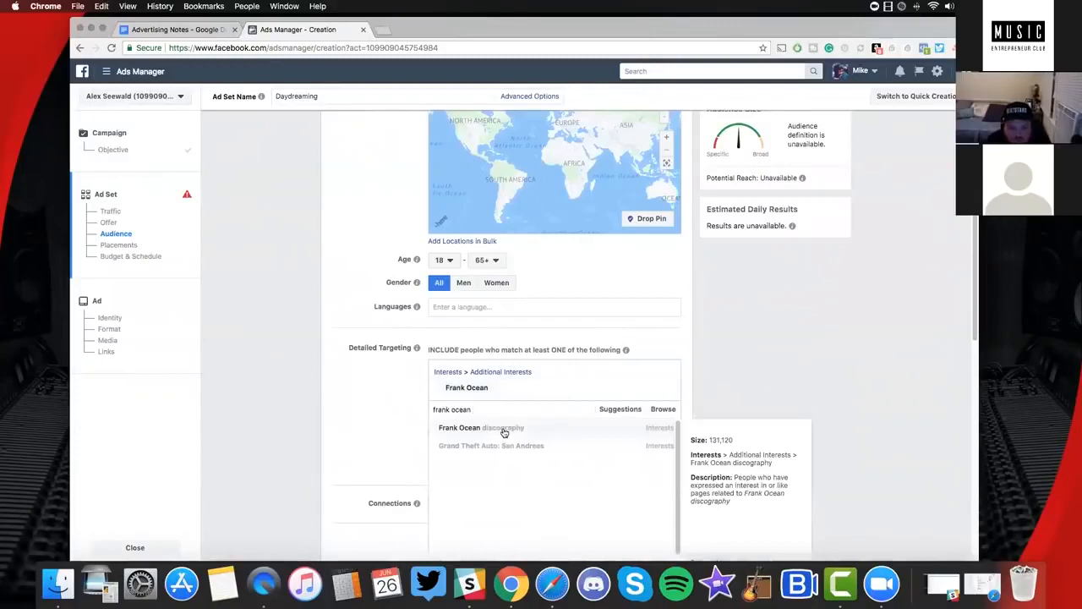
pyautogui.click(503, 429)
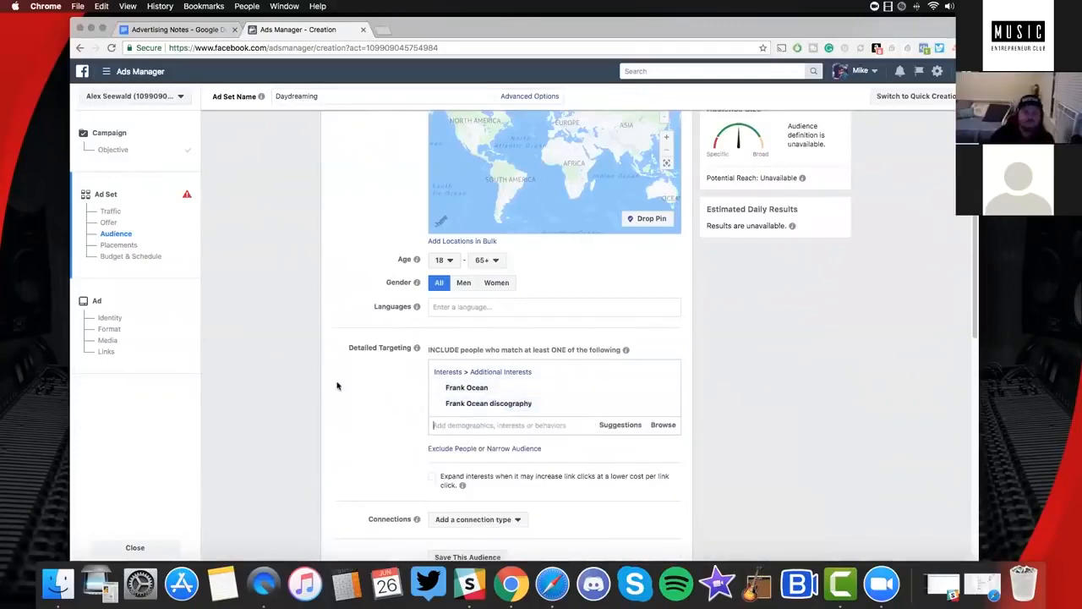
# Search the detailed targeting interests for "sza", look through the suggestions and clear the search
pyautogui.scroll(-2, 449, 377)
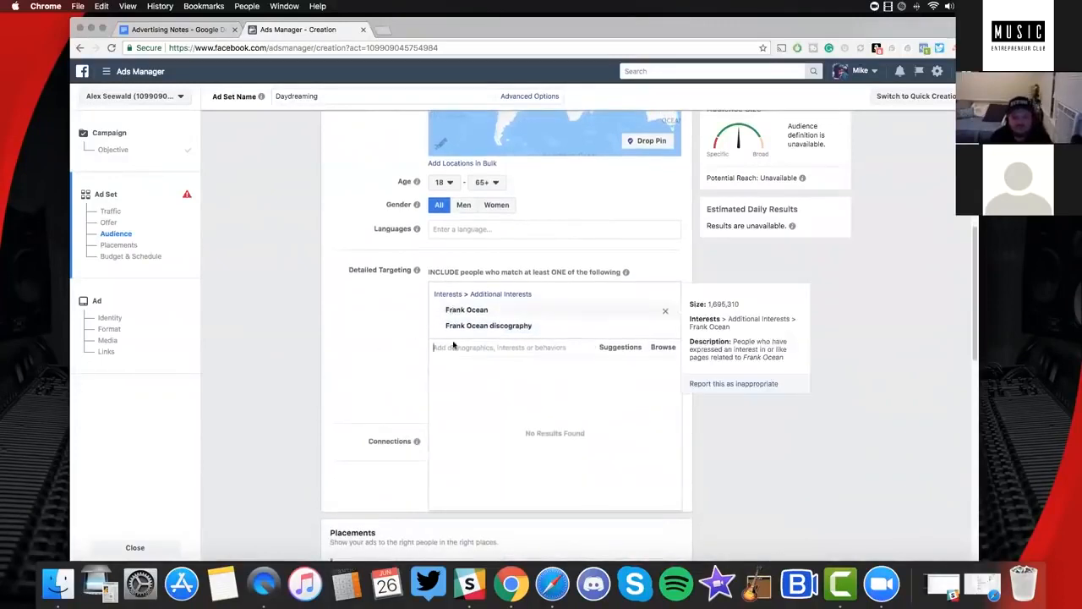
pyautogui.write('sza')
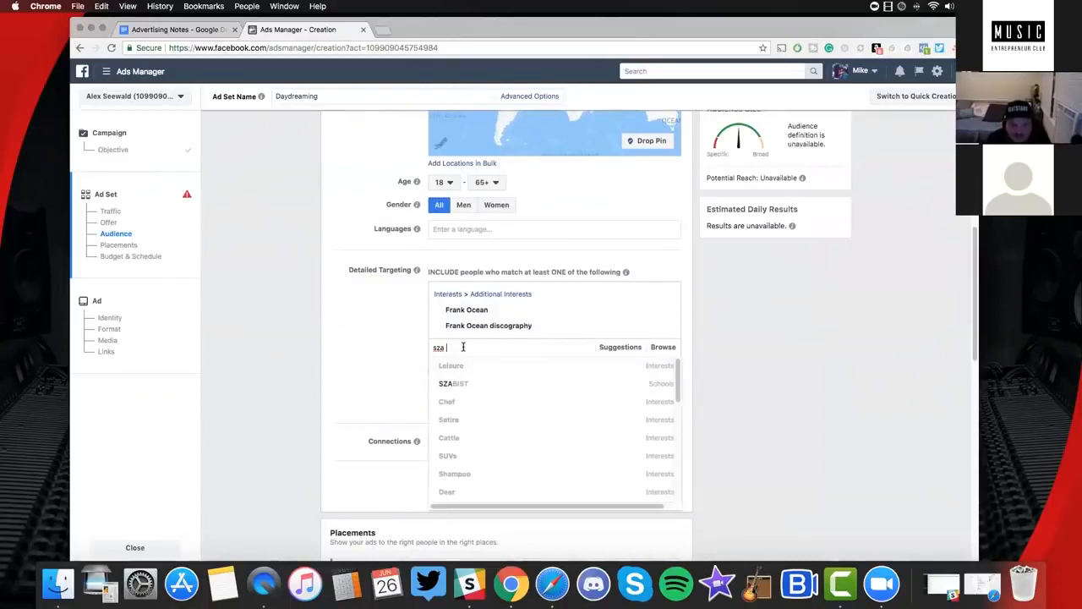
pyautogui.scroll(-5, 504, 425)
pyautogui.scroll(5, 505, 424)
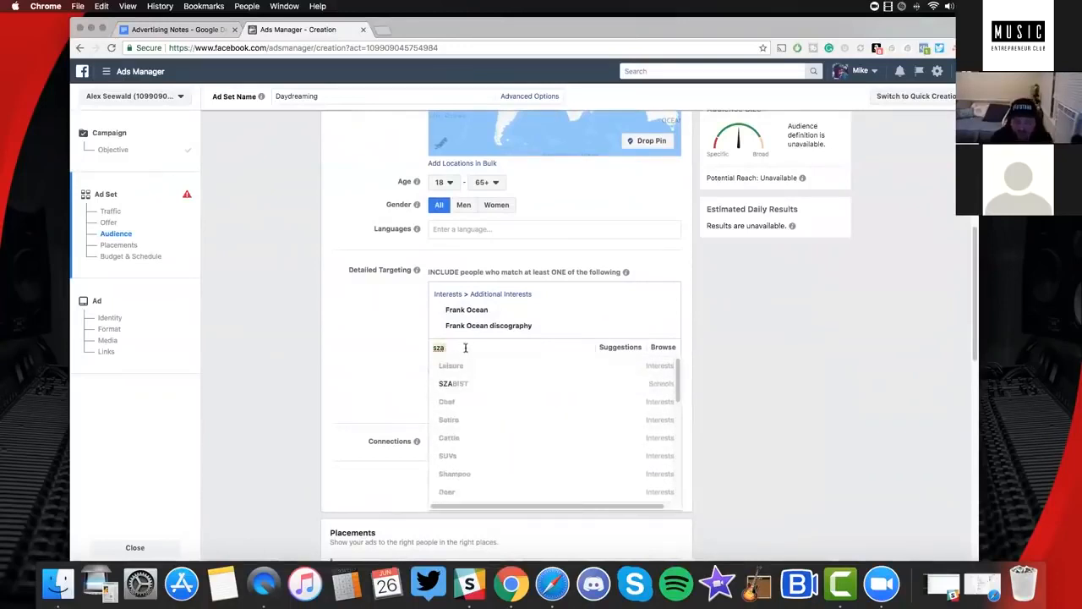
pyautogui.press('BackSpace')
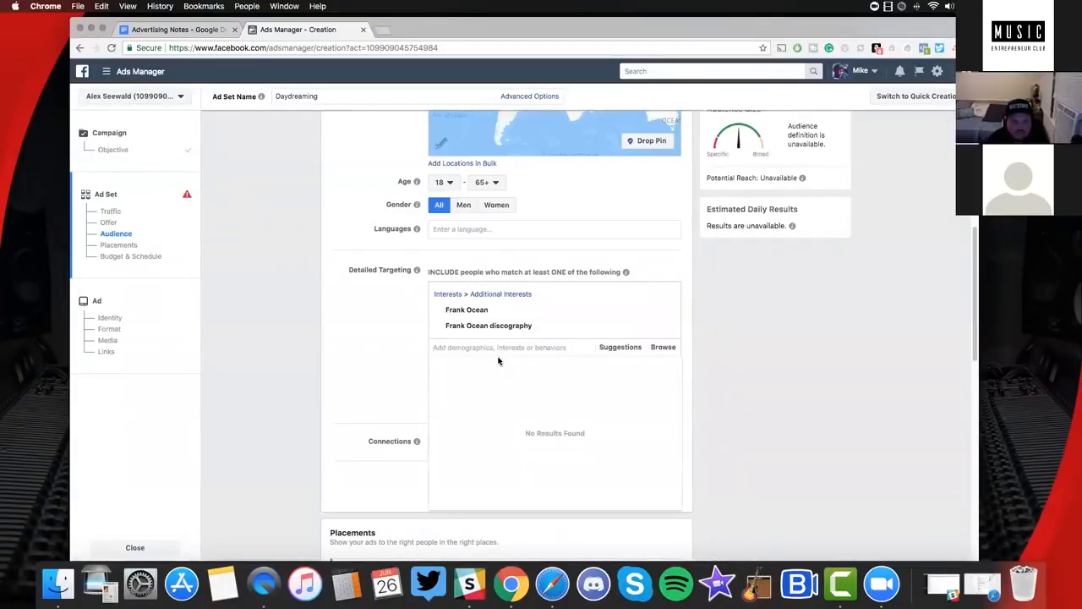
# Search the detailed targeting for "xxx" and "lil sk", clearing the text after each search
pyautogui.write('xxx')
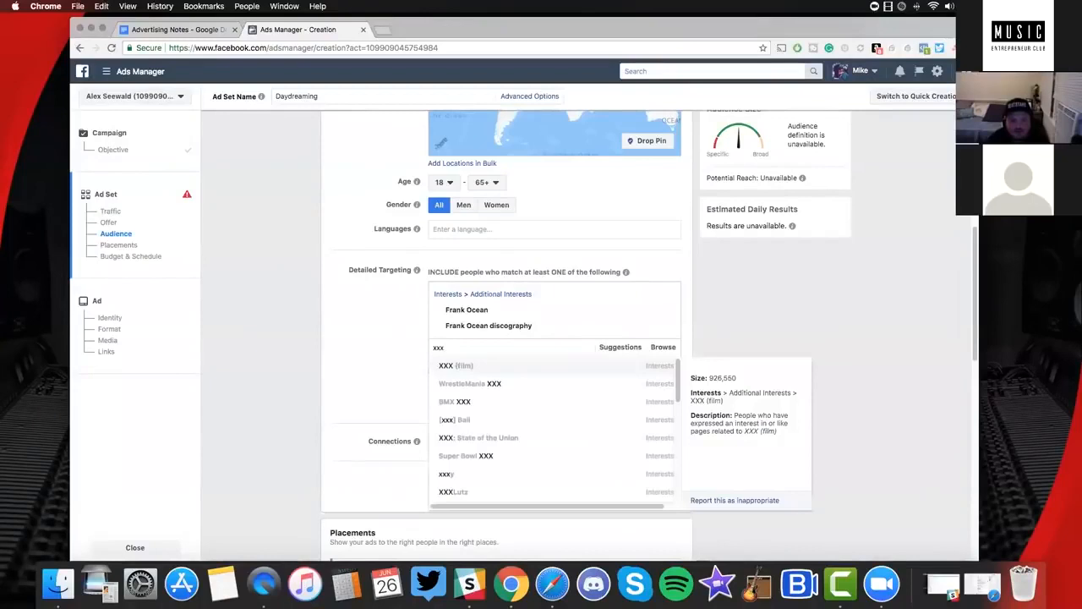
pyautogui.press('BackSpace')
pyautogui.press('BackSpace')
pyautogui.press('BackSpace')
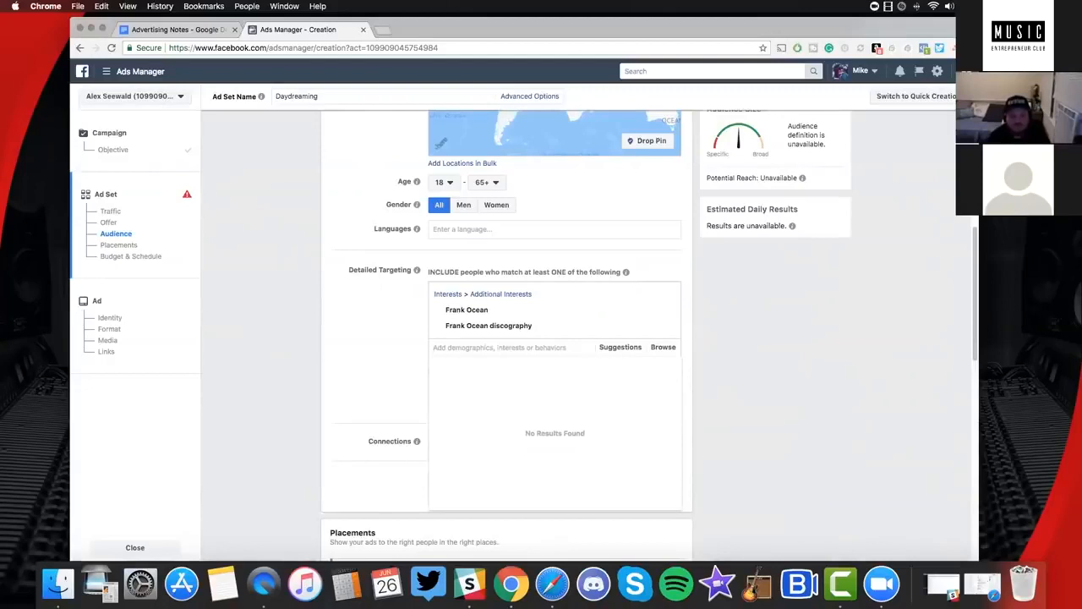
pyautogui.write('lil sk')
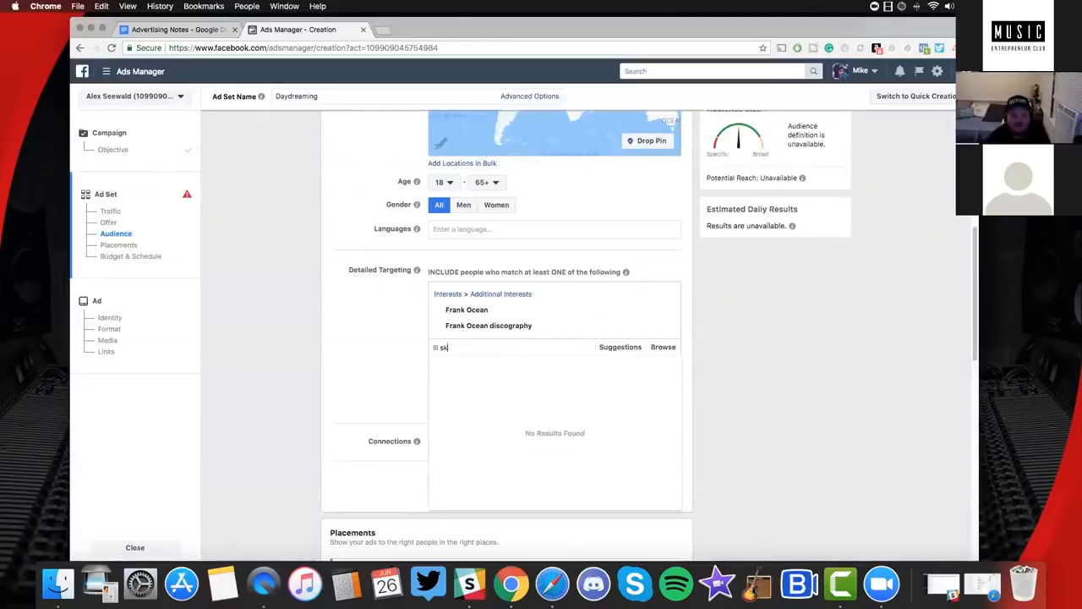
pyautogui.press('BackSpace')
pyautogui.press('BackSpace')
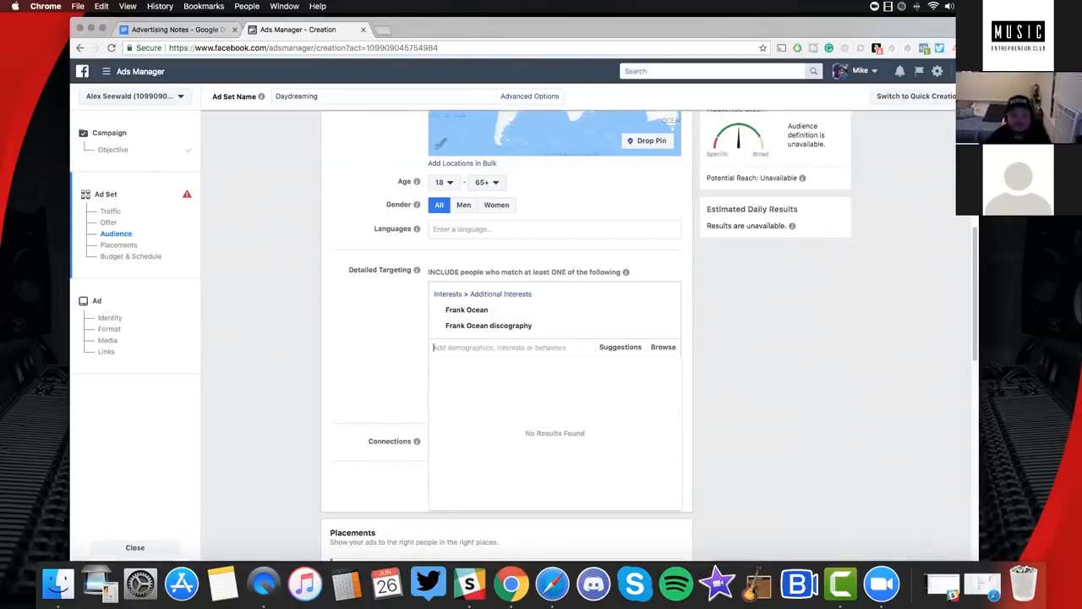
# Search the detailed targeting interests for "khalid", check the suggestions and clear the search
pyautogui.write('khalid')
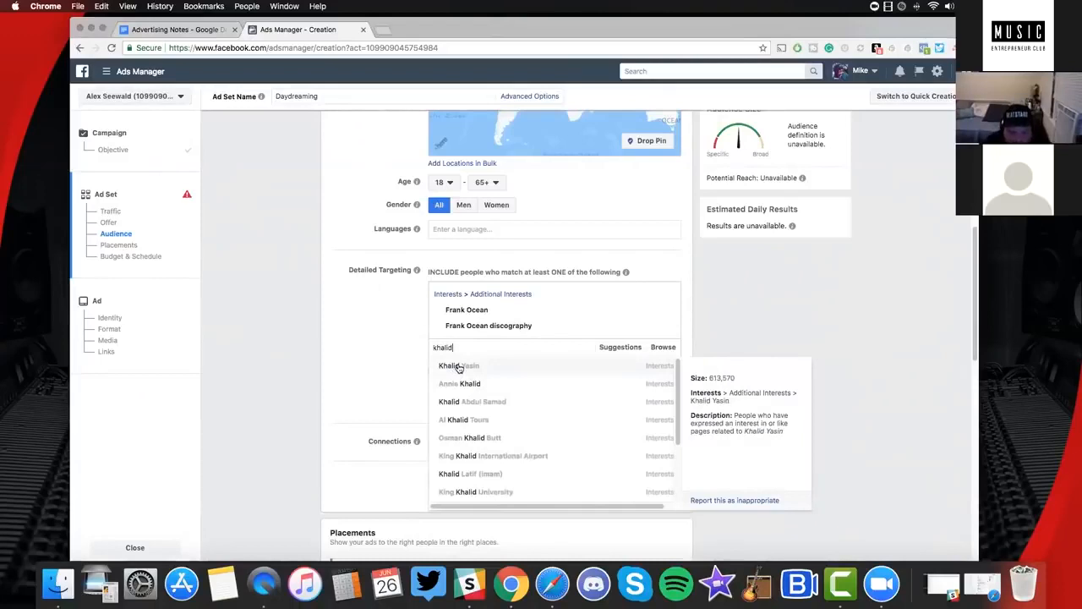
pyautogui.scroll(-1, 457, 367)
pyautogui.scroll(1, 457, 367)
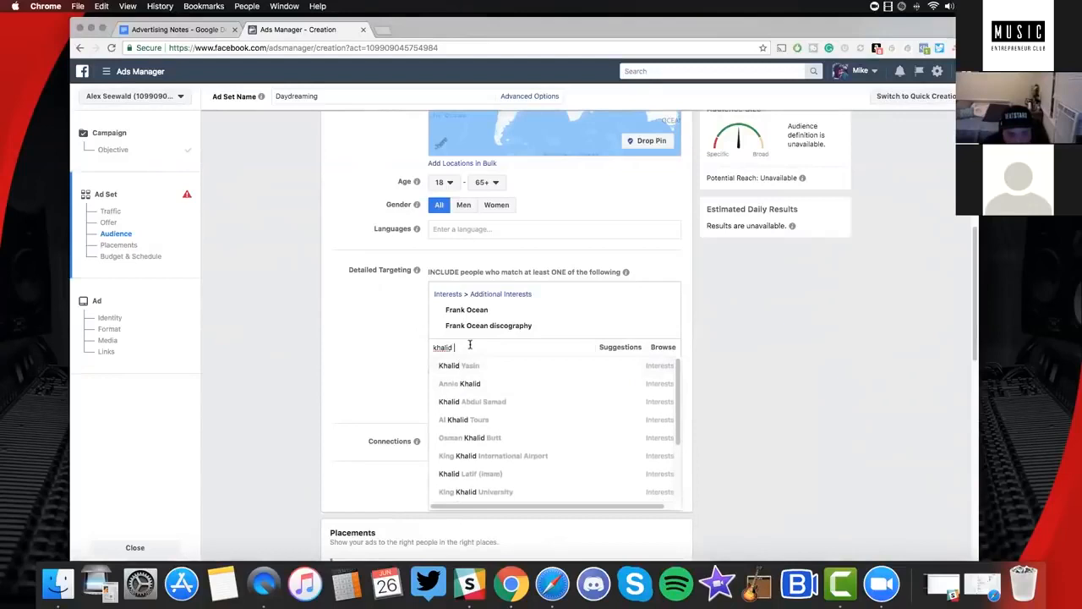
pyautogui.press('BackSpace')
pyautogui.press('BackSpace')
pyautogui.press('BackSpace')
pyautogui.press('BackSpace')
pyautogui.press('BackSpace')
pyautogui.press('BackSpace')
pyautogui.press('BackSpace')
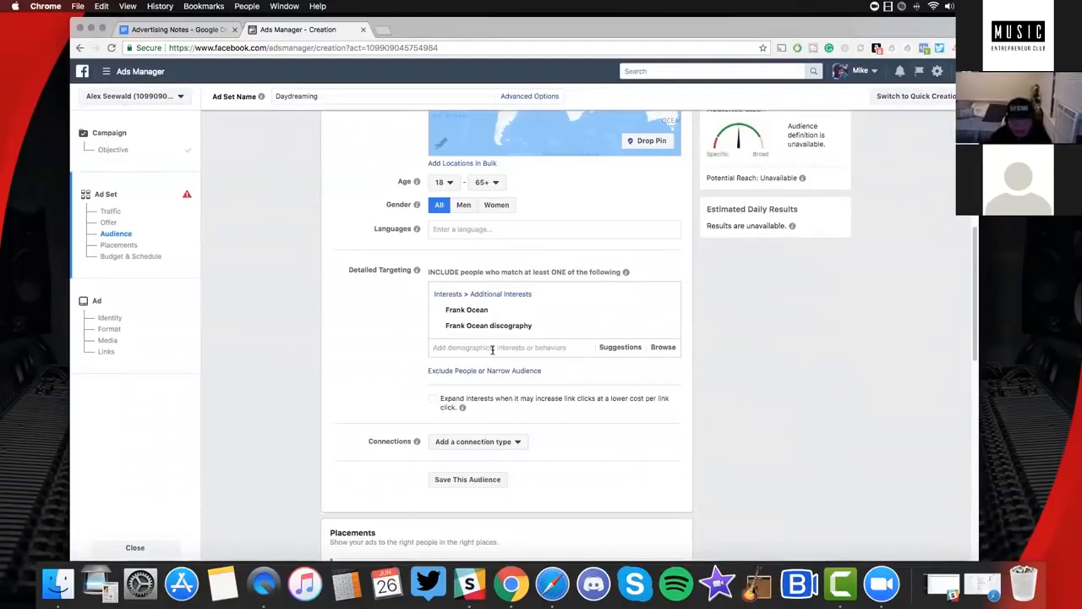
# Search the detailed targeting interests for "6lack" and clear the search
pyautogui.write('6')
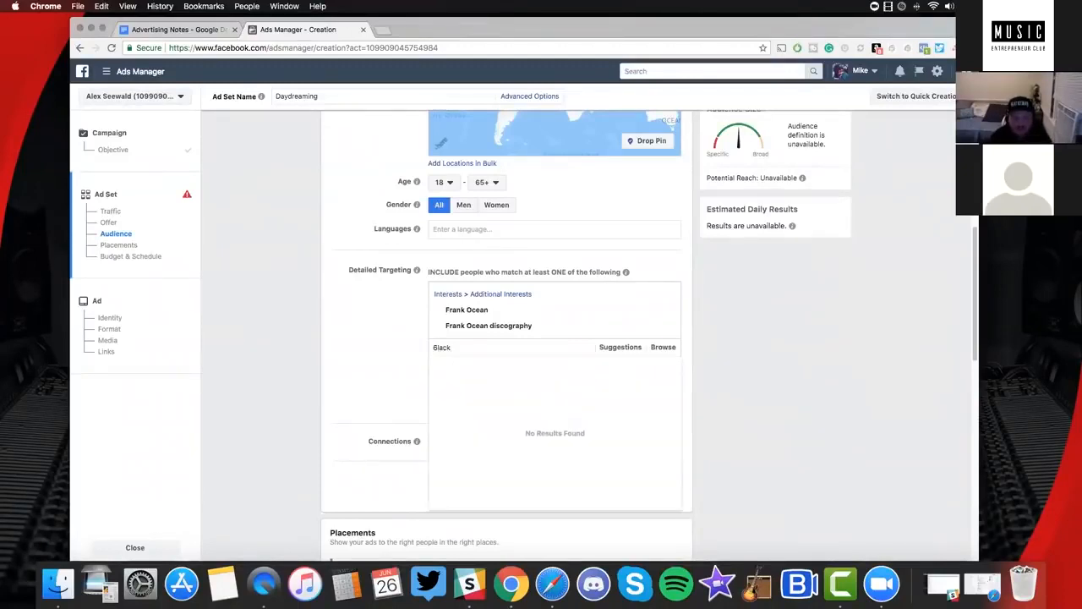
pyautogui.write('lack')
pyautogui.press('BackSpace')
pyautogui.press('BackSpace')
pyautogui.press('BackSpace')
pyautogui.press('BackSpace')
pyautogui.press('BackSpace')
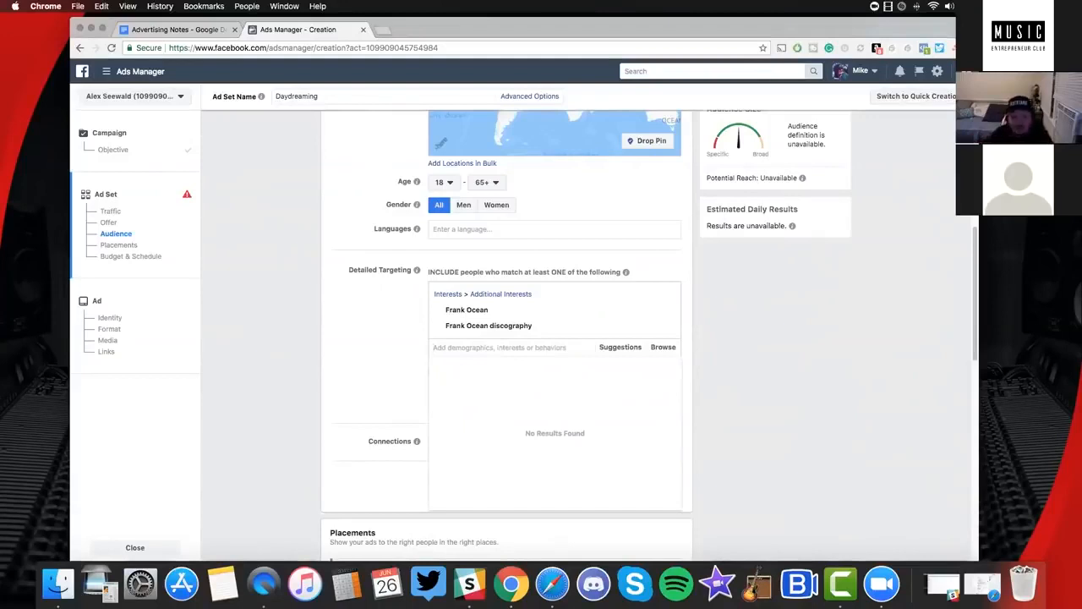
# Remove the Frank Ocean discography and Frank Ocean interests from the detailed targeting
pyautogui.moveTo(668, 334)
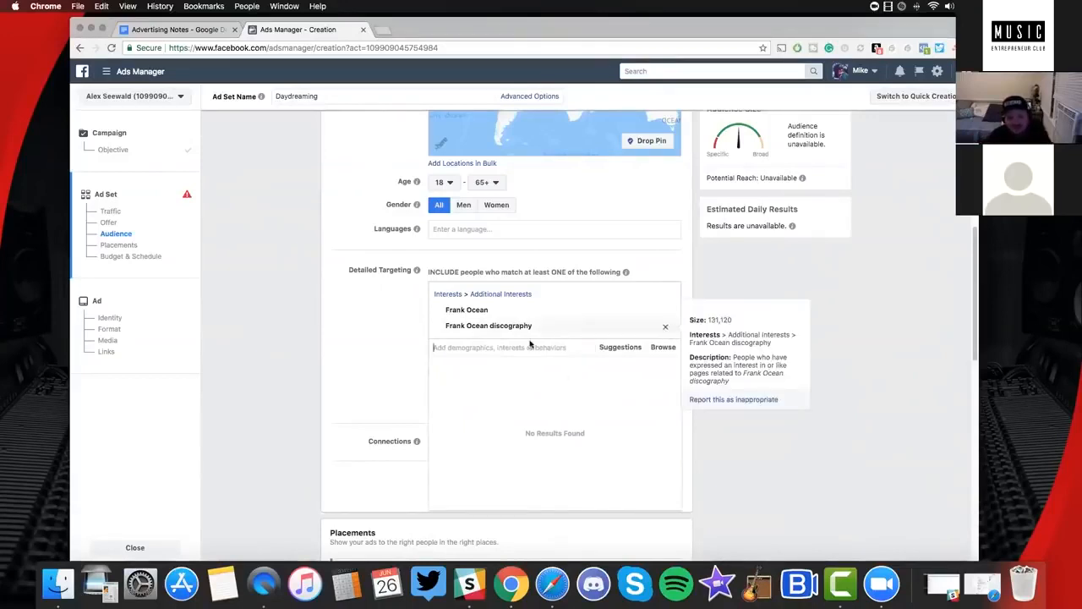
pyautogui.click(665, 327)
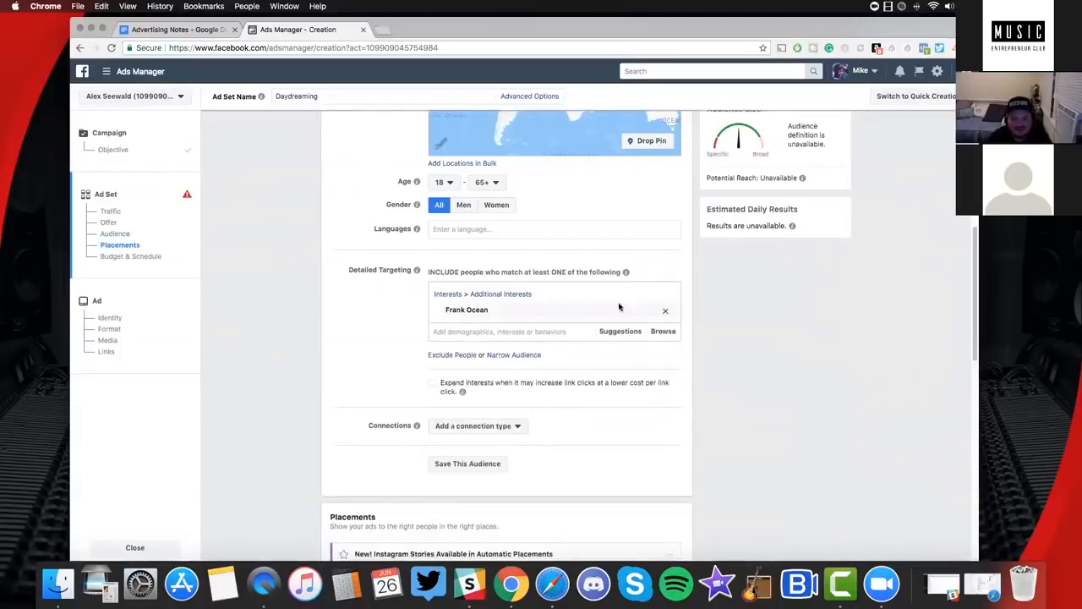
pyautogui.click(470, 294)
pyautogui.click(470, 291)
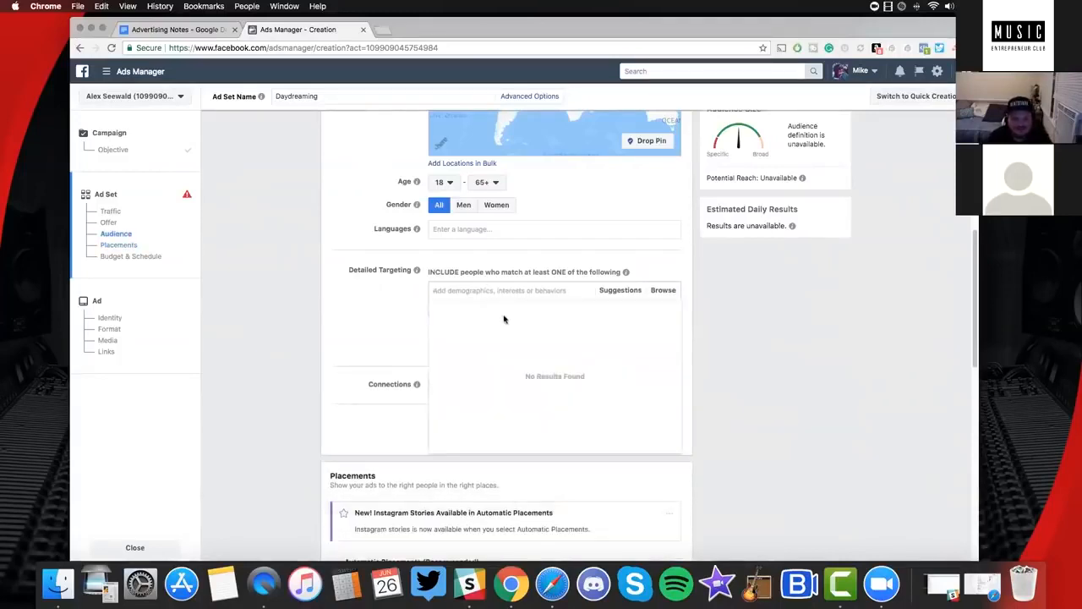
# Search the detailed targeting for "frank ocean" and include both the Frank Ocean and Frank Ocean discography interests
pyautogui.click(467, 290)
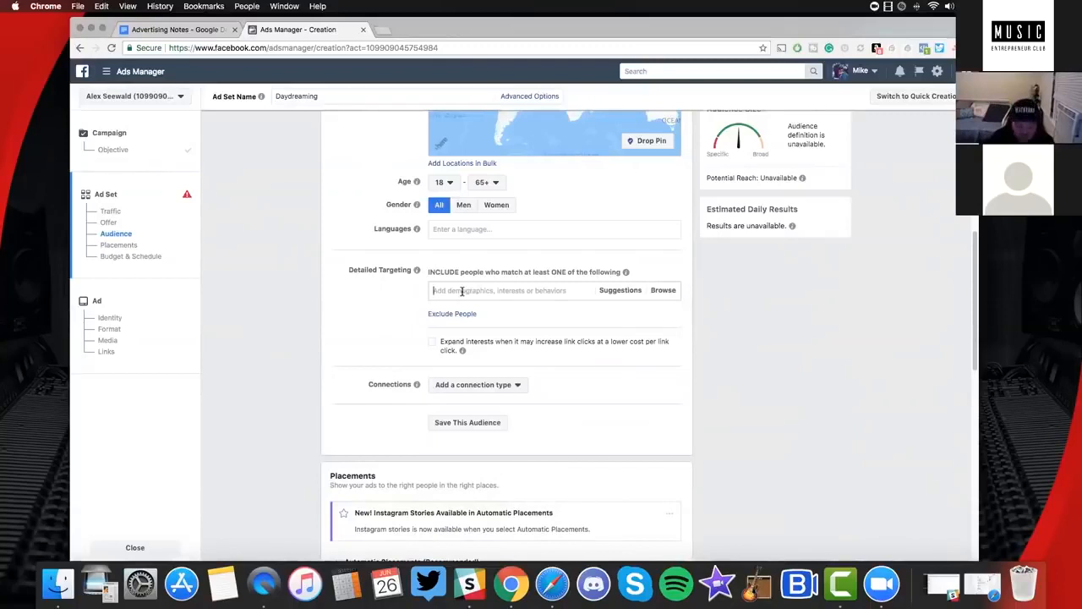
pyautogui.click(462, 290)
pyautogui.click(468, 290)
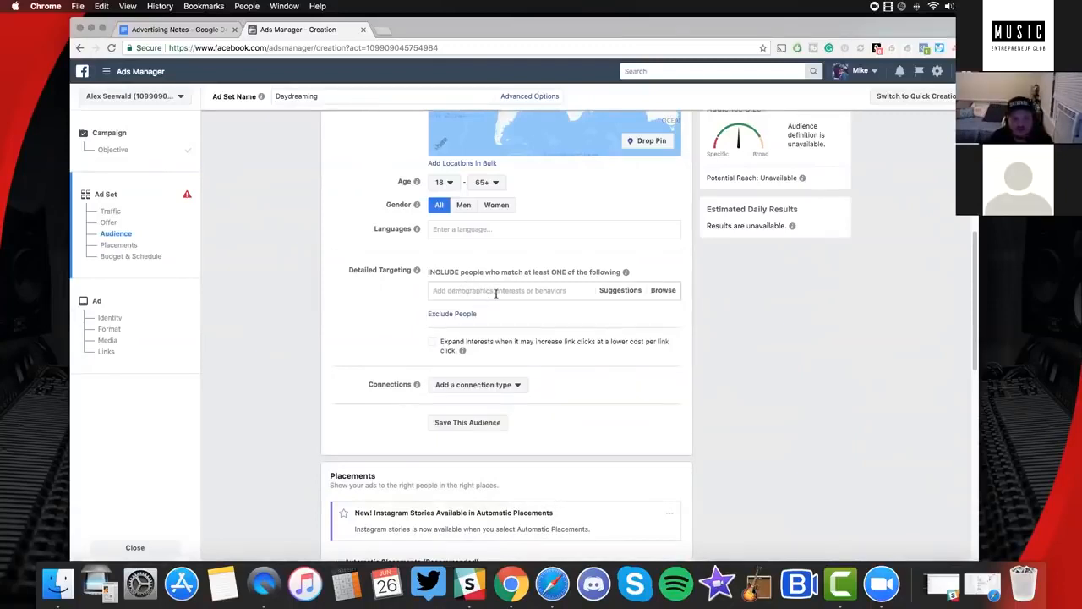
pyautogui.click(484, 291)
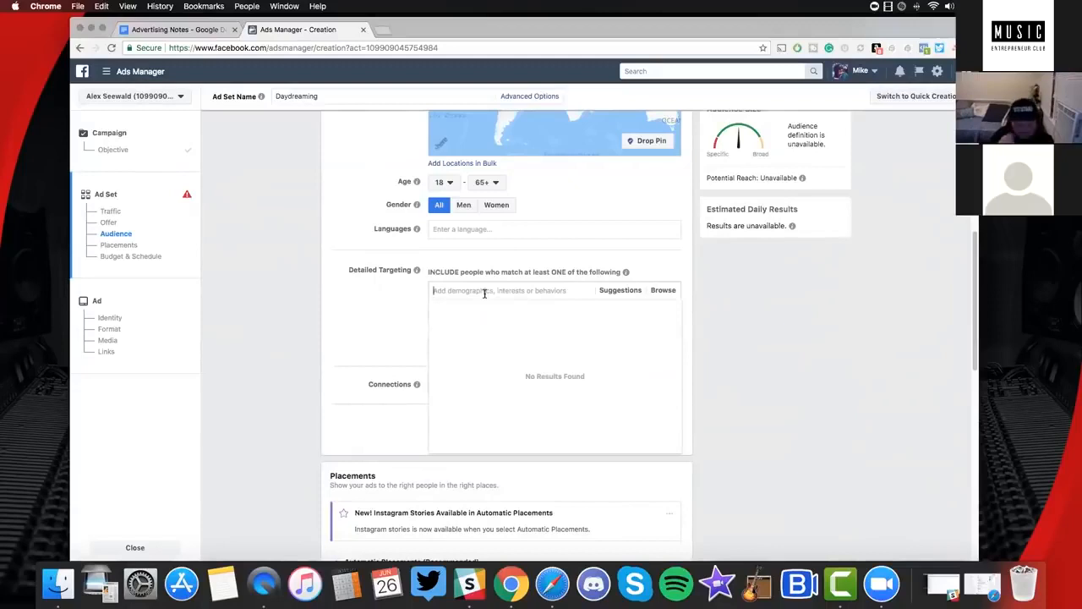
pyautogui.write('frank ocean')
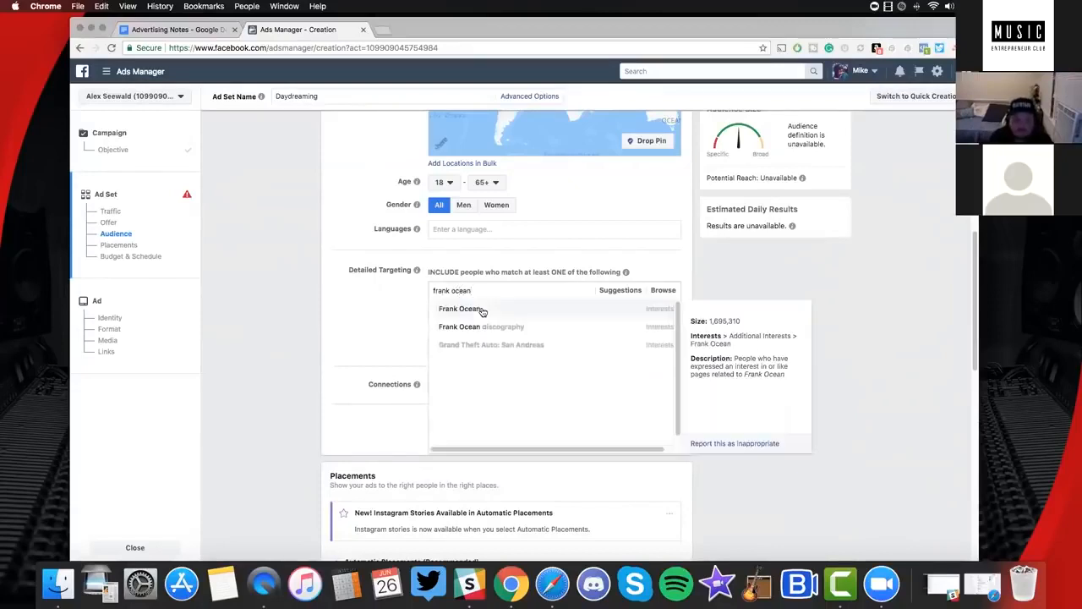
pyautogui.click(494, 328)
pyautogui.write('frank ocean')
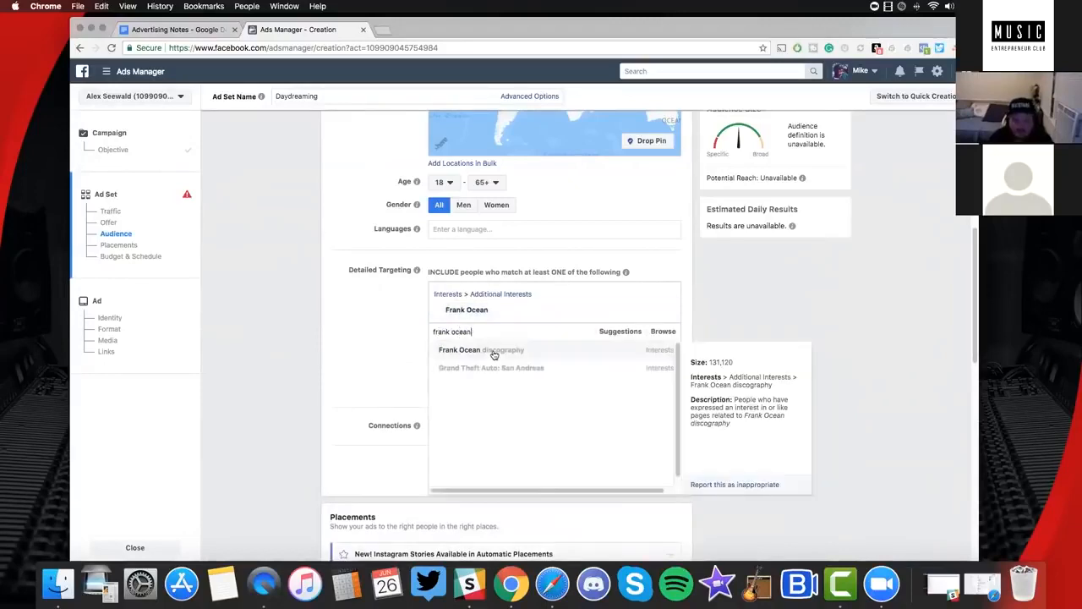
pyautogui.click(470, 349)
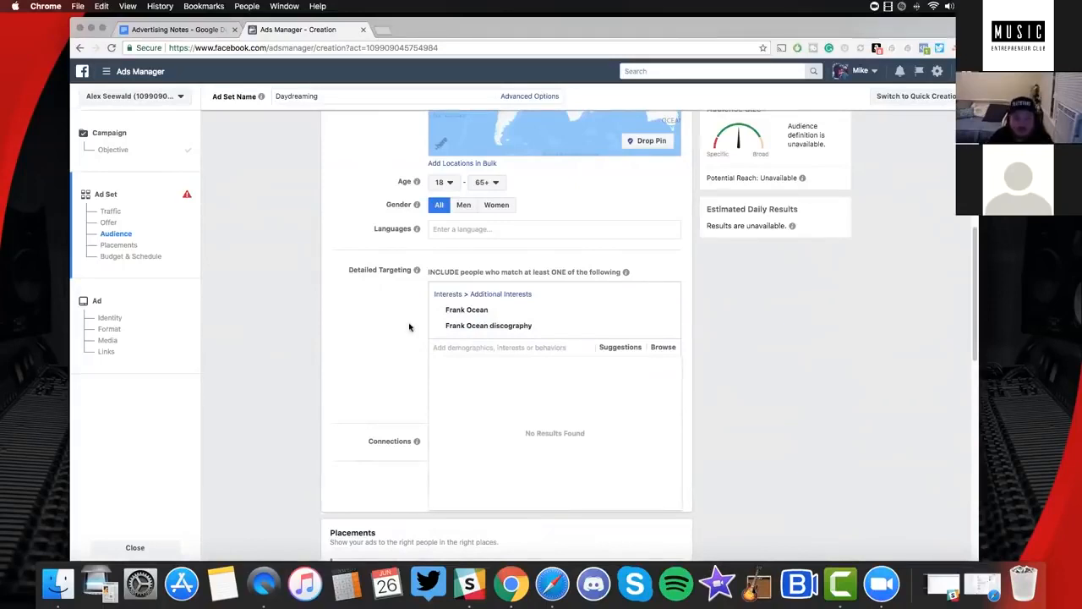
# Search the detailed targeting for "bj the chicago" and include the BJ the Chicago Kid interest
pyautogui.click(474, 355)
pyautogui.click(476, 347)
pyautogui.write('bj the')
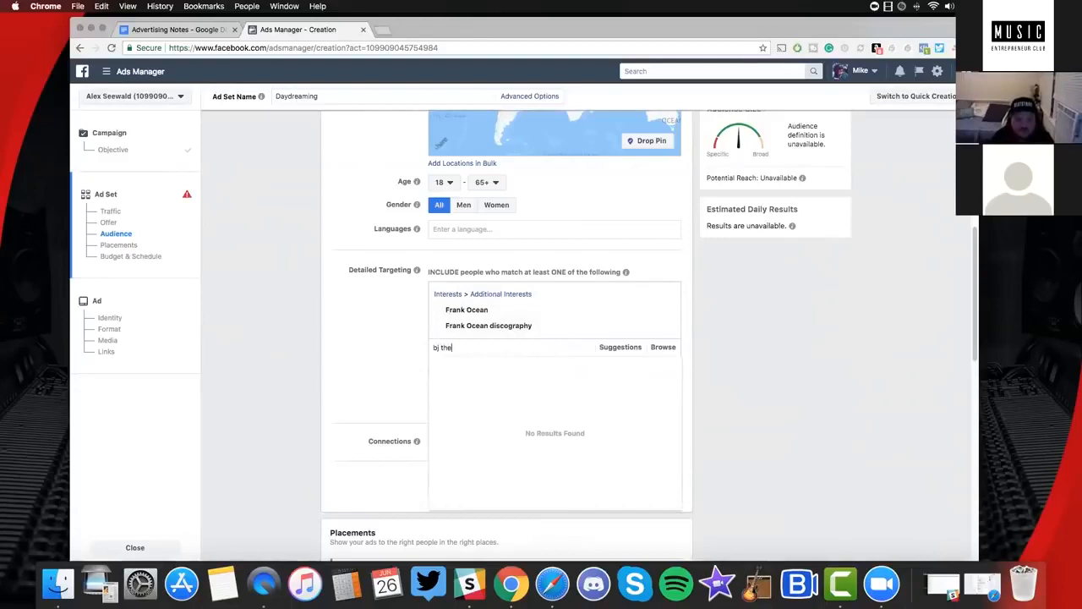
pyautogui.write(' chiacgo')
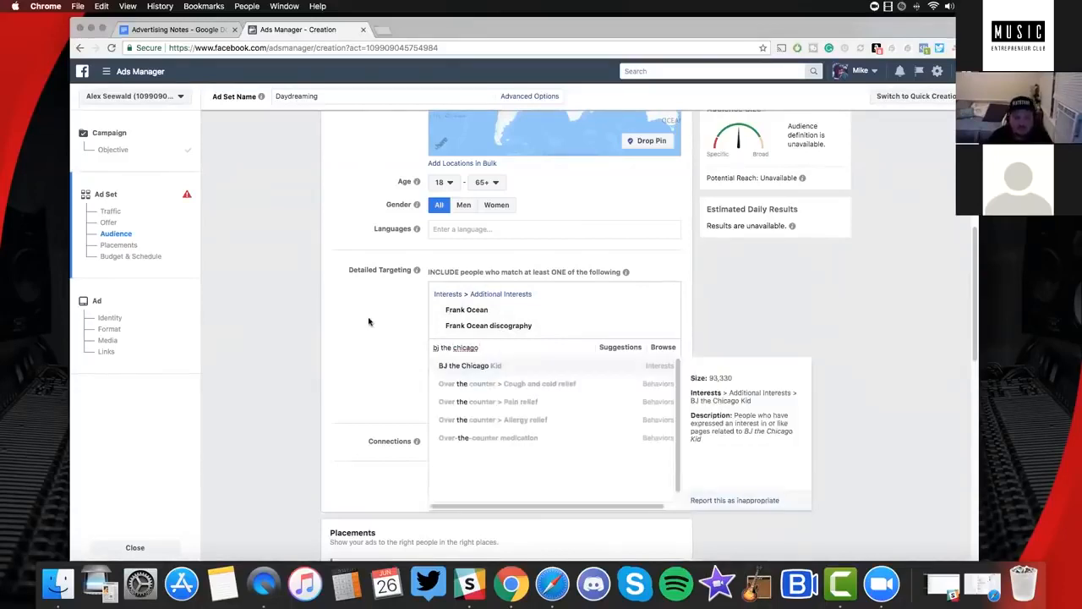
pyautogui.click(493, 366)
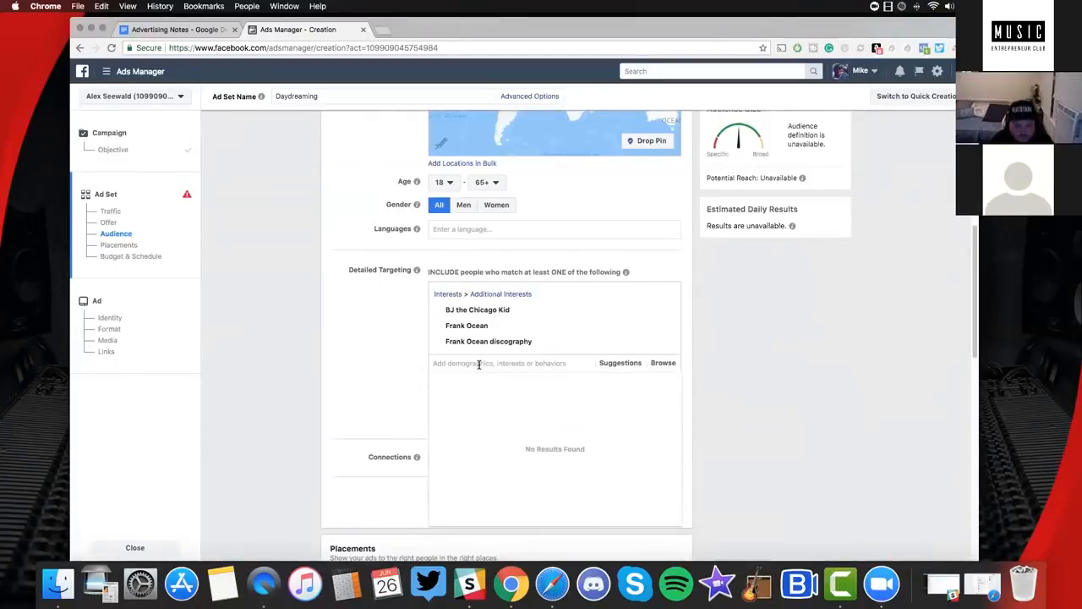
# Include the Anderson Paak and Isaiah Rashad interests in the detailed targeting
pyautogui.write('anderson paak')
pyautogui.press('Return')
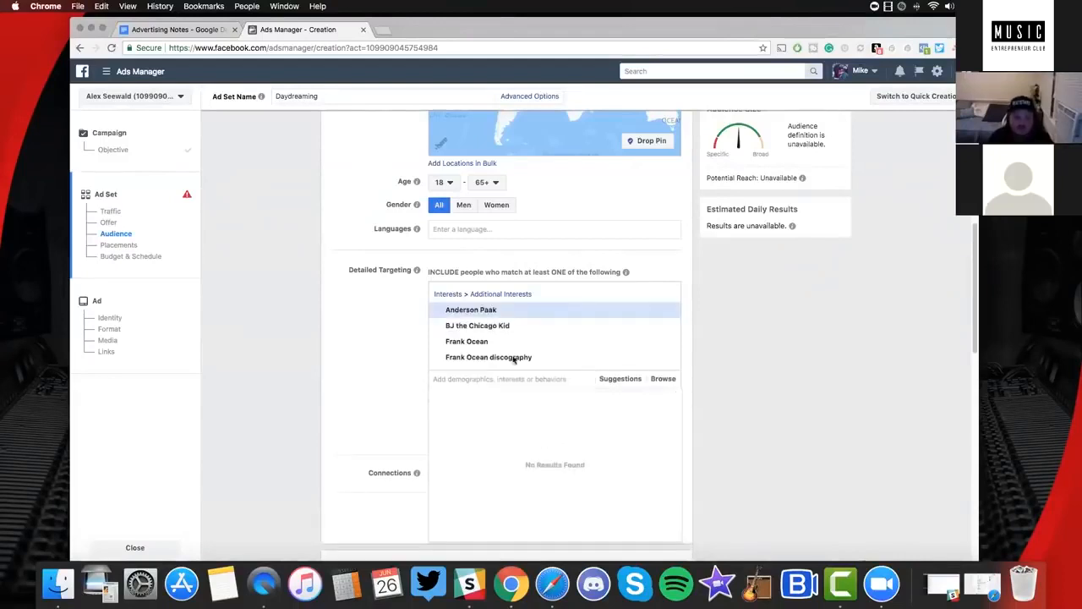
pyautogui.click(393, 346)
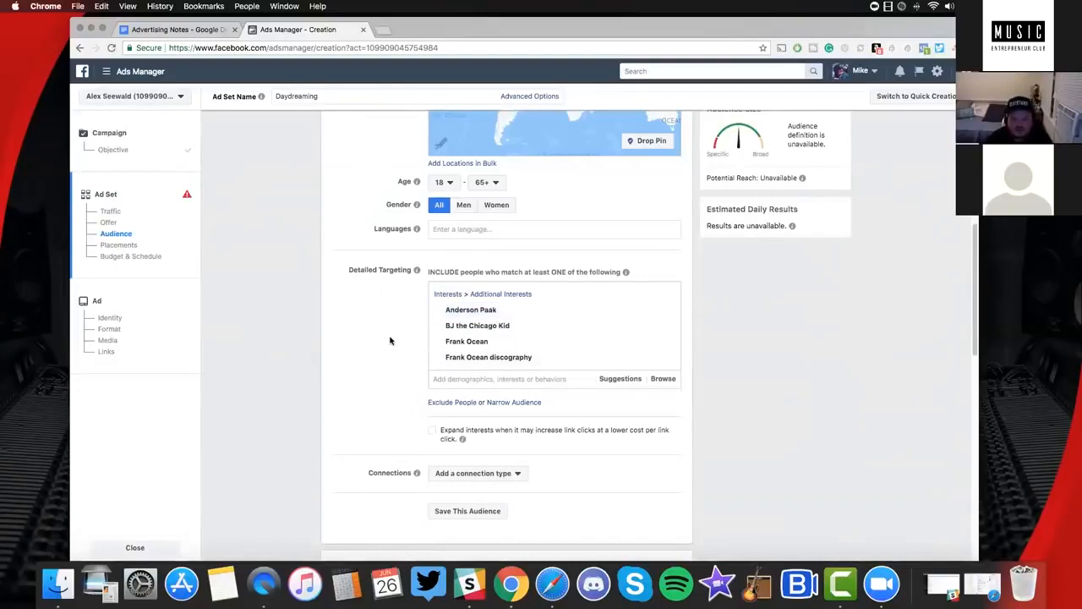
pyautogui.click(469, 379)
pyautogui.write('is')
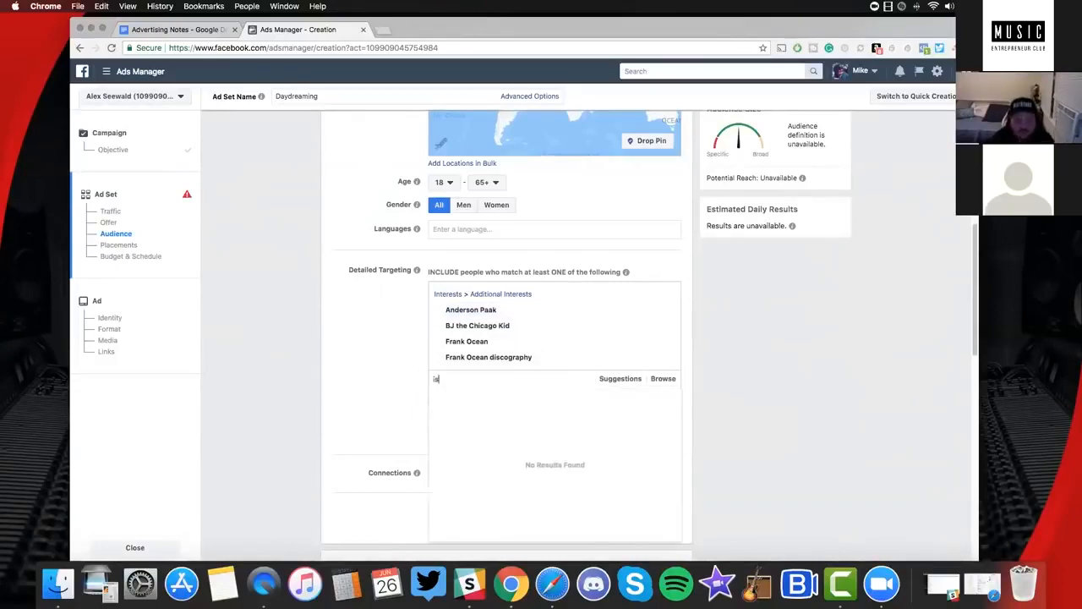
pyautogui.write('aiah')
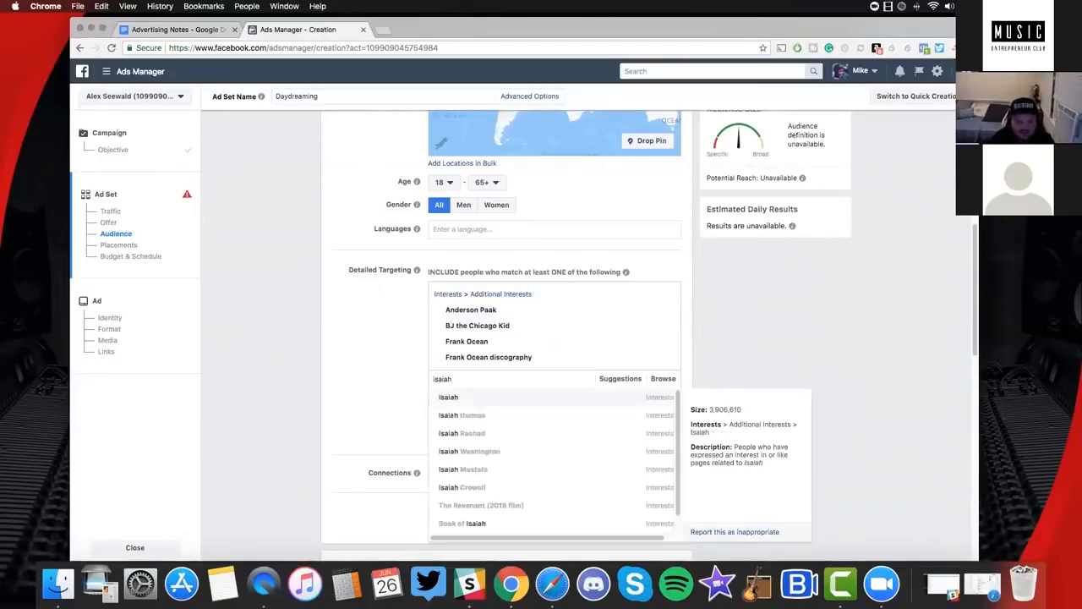
pyautogui.click(461, 433)
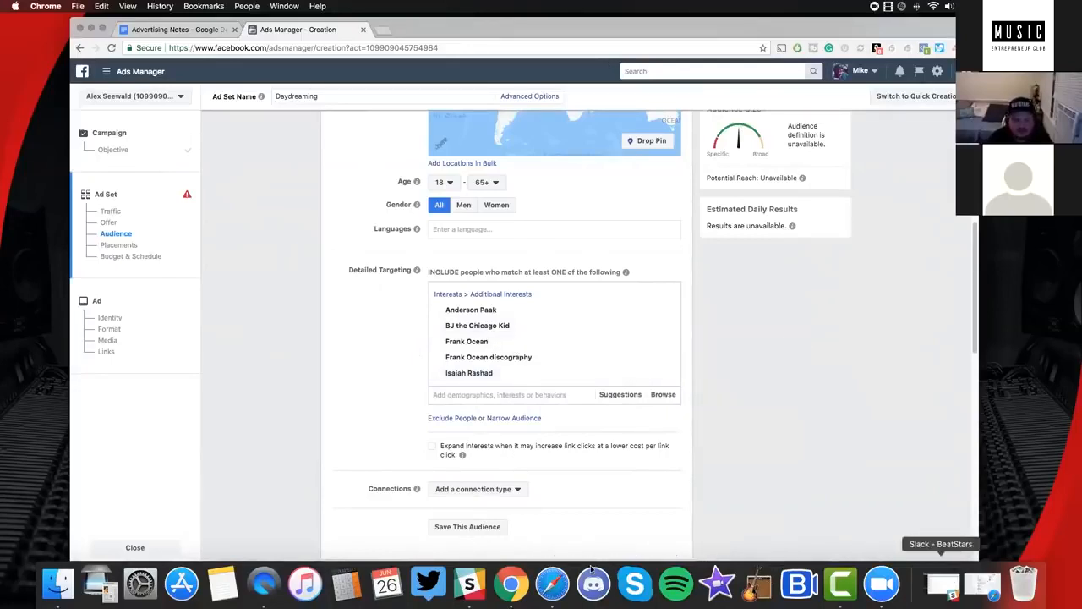
# Open the Day dreaming ad .mp4 video from the Tundra Beats folder on the desktop and close the folder window
pyautogui.moveTo(905, 31); pyautogui.dragTo(912, 82)
pyautogui.click(889, 41)
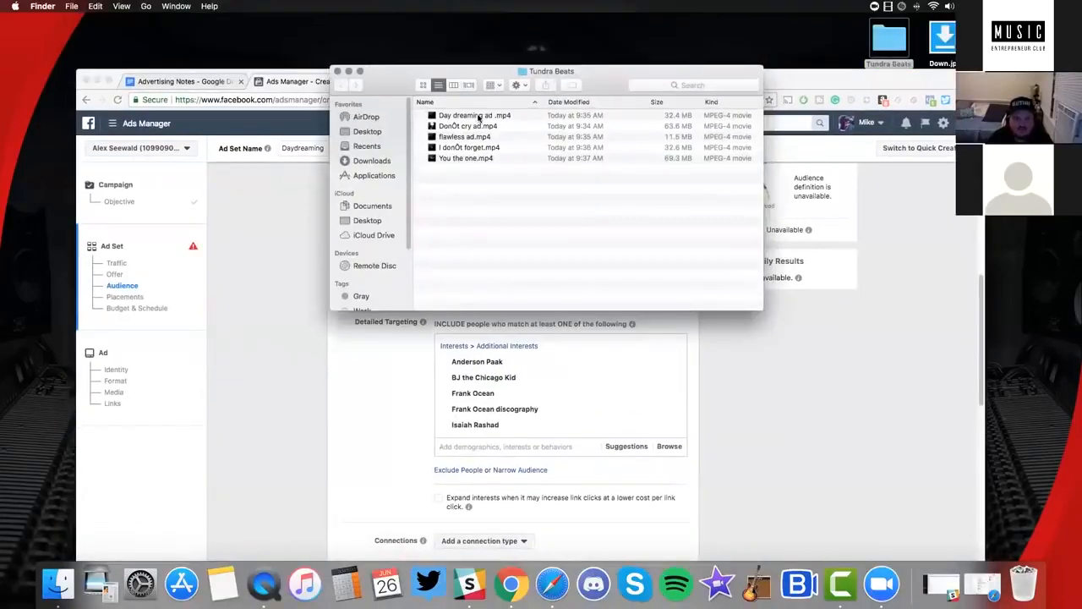
pyautogui.doubleClick(476, 116)
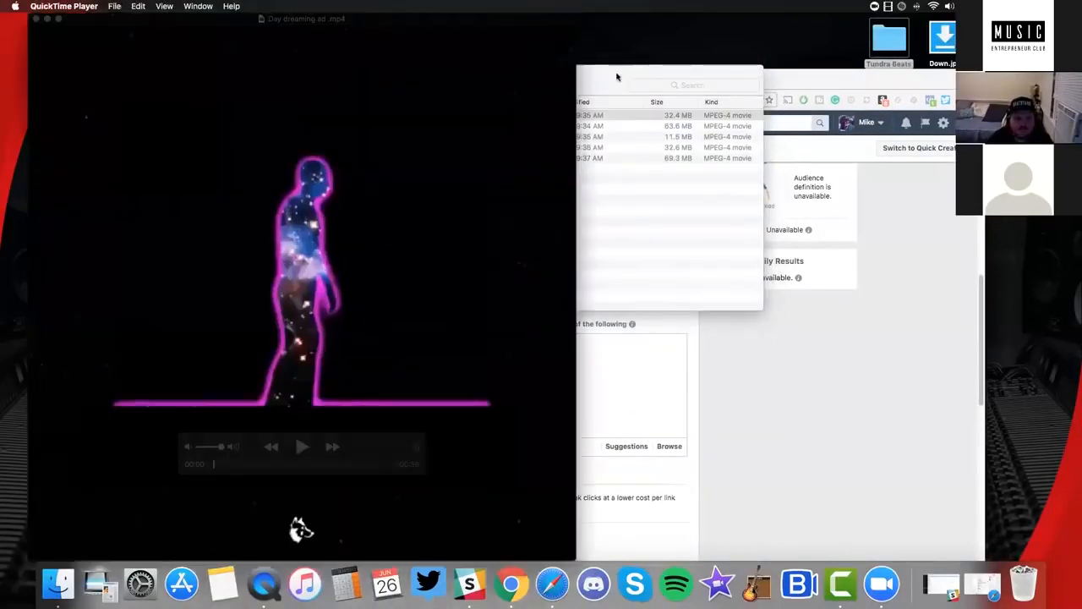
pyautogui.click(617, 77)
pyautogui.click(338, 74)
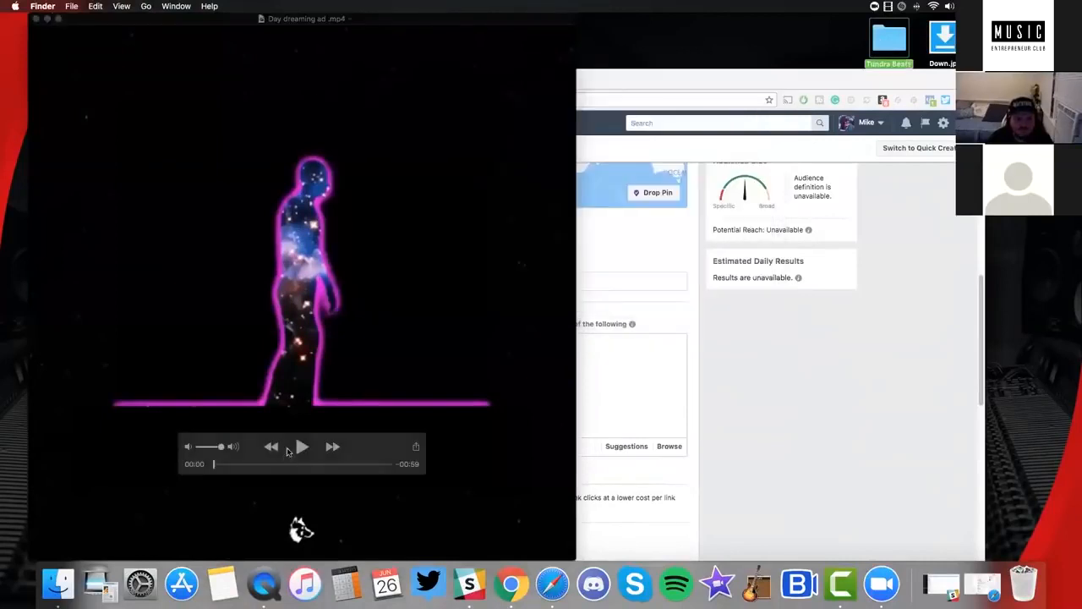
# Play the Day dreaming ad video, skip through its first half, close it and return to the ad set in Chrome
pyautogui.click(301, 448)
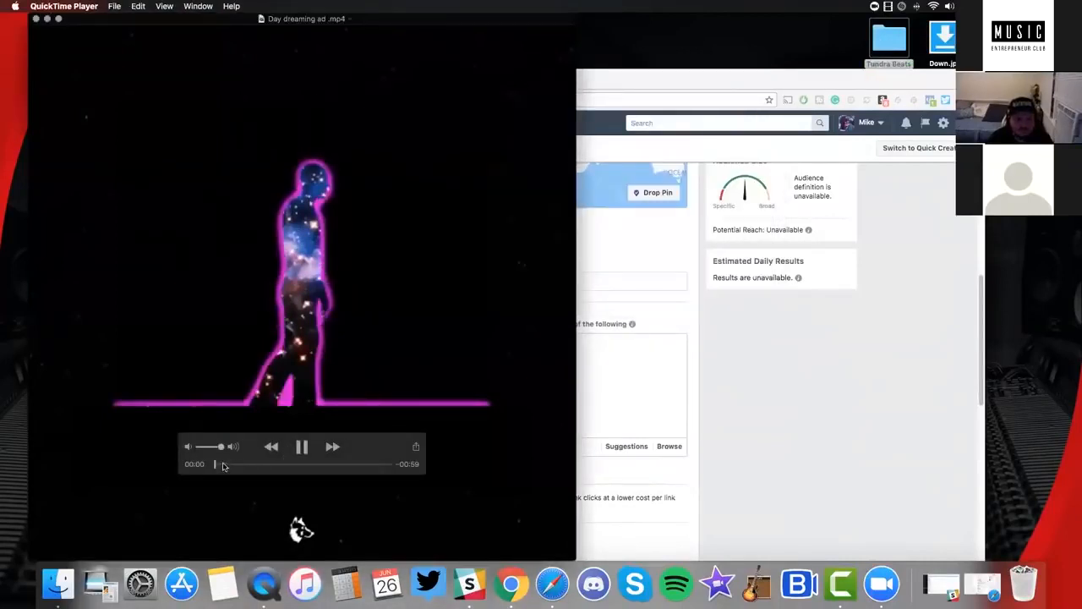
pyautogui.click(223, 465)
pyautogui.click(242, 466)
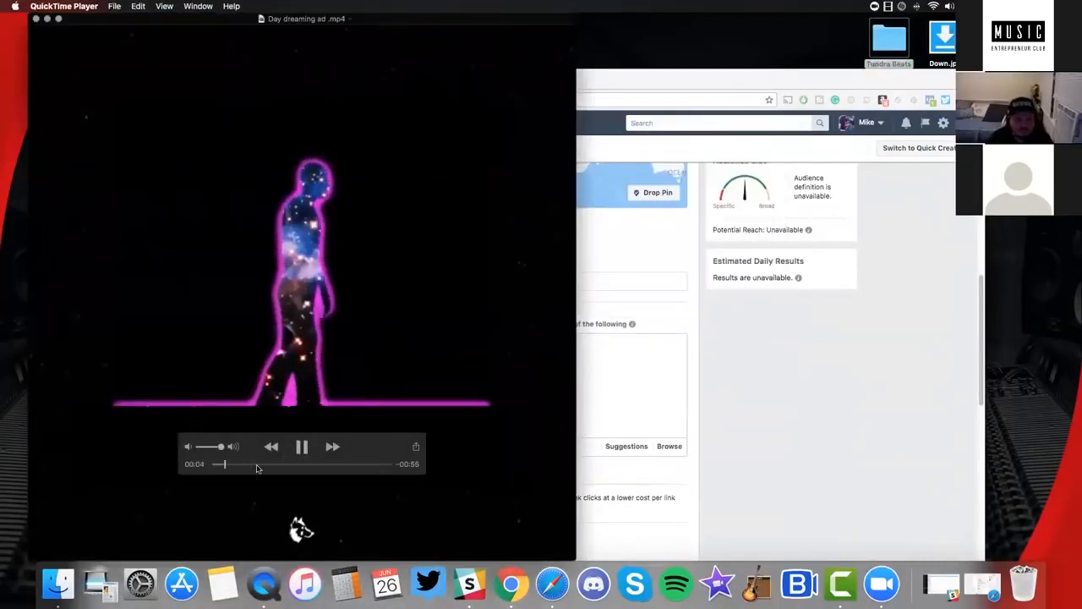
pyautogui.click(284, 464)
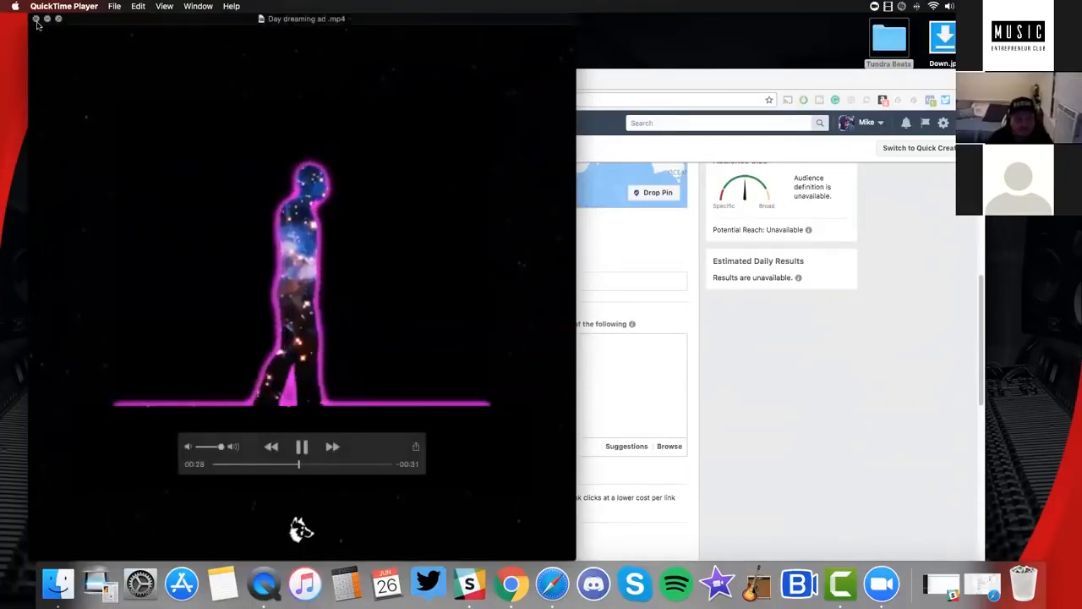
pyautogui.click(35, 18)
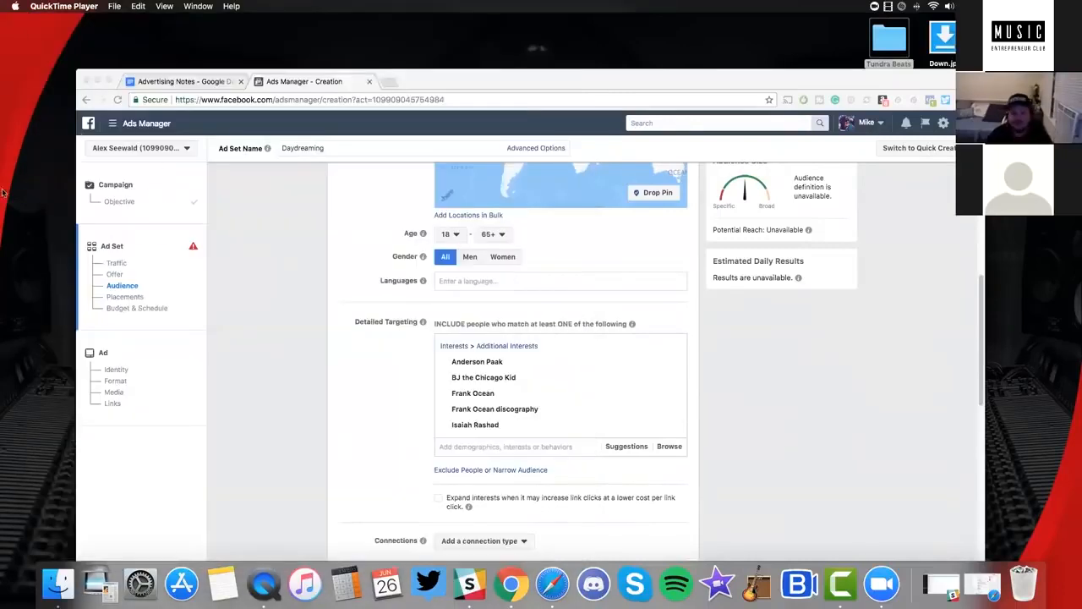
pyautogui.scroll(-2, 778, 391)
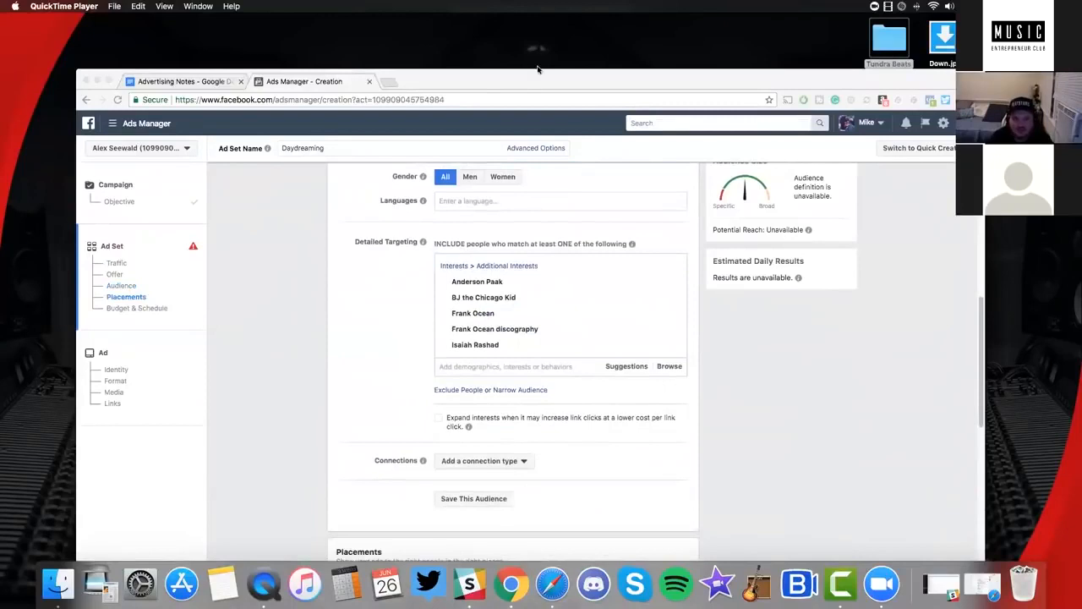
pyautogui.moveTo(549, 82); pyautogui.dragTo(546, 33)
# Search the detailed targeting for "j cole" and include both the J. Cole and J. Cole Nation interests
pyautogui.click(504, 314)
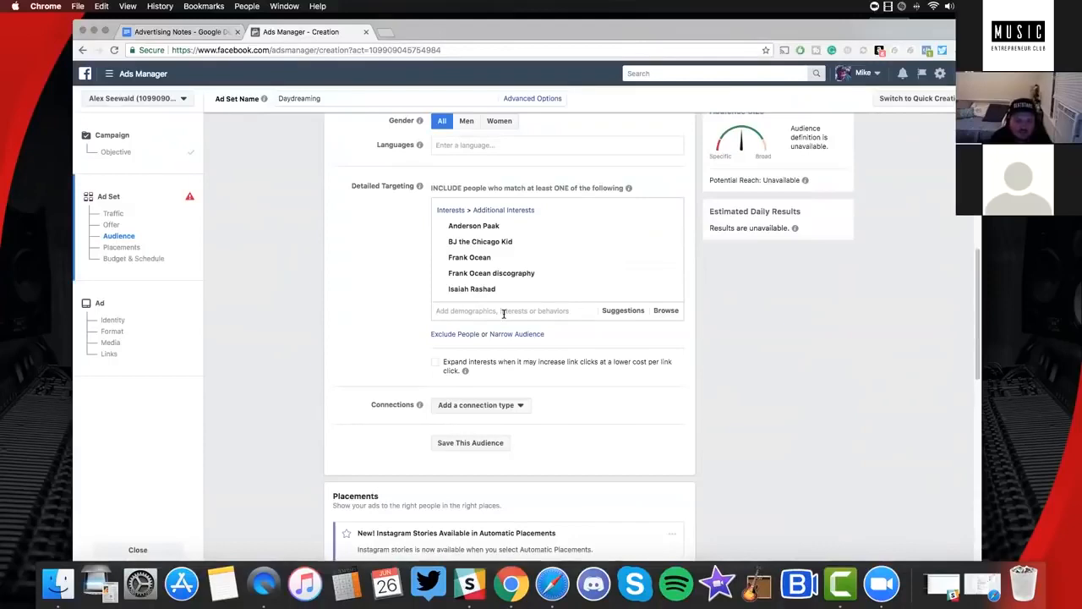
pyautogui.write('ch')
pyautogui.press('BackSpace')
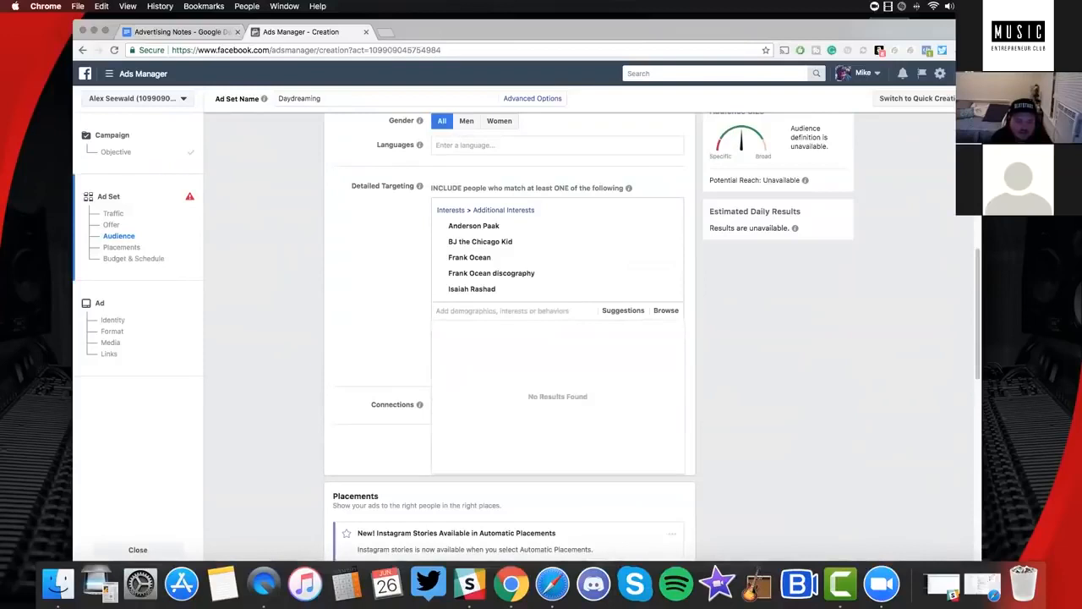
pyautogui.write('i')
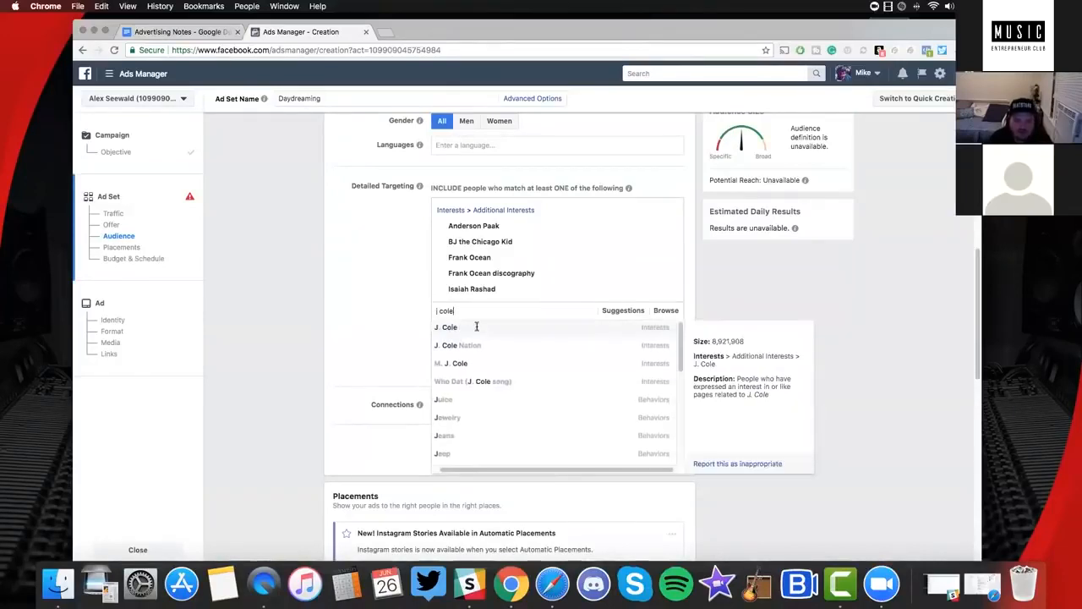
pyautogui.click(476, 326)
pyautogui.write('j cole')
pyautogui.click(471, 346)
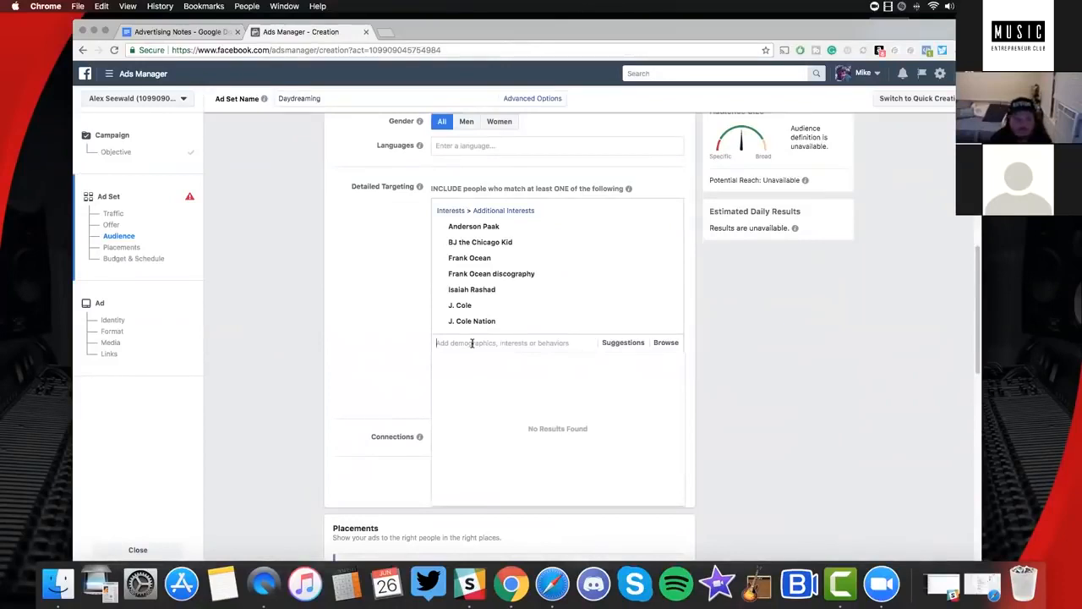
# Include the Kendrick Lamar and Kendrick Lamar discography interests in the detailed targeting
pyautogui.write('kendrick lamar')
pyautogui.click(482, 357)
pyautogui.write('kendrick')
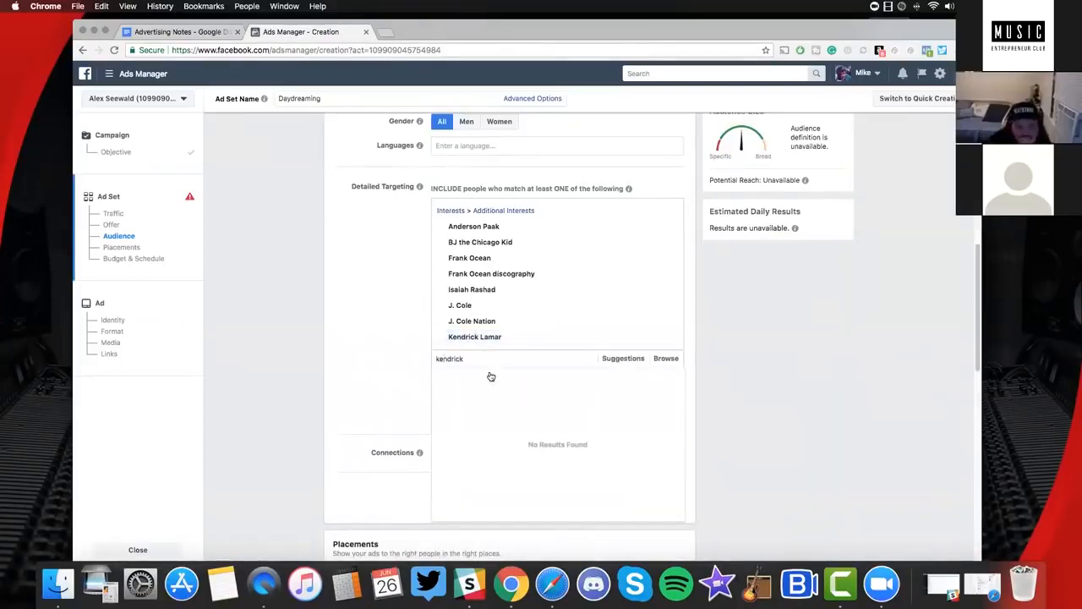
pyautogui.write(' lamar dis')
pyautogui.press('Return')
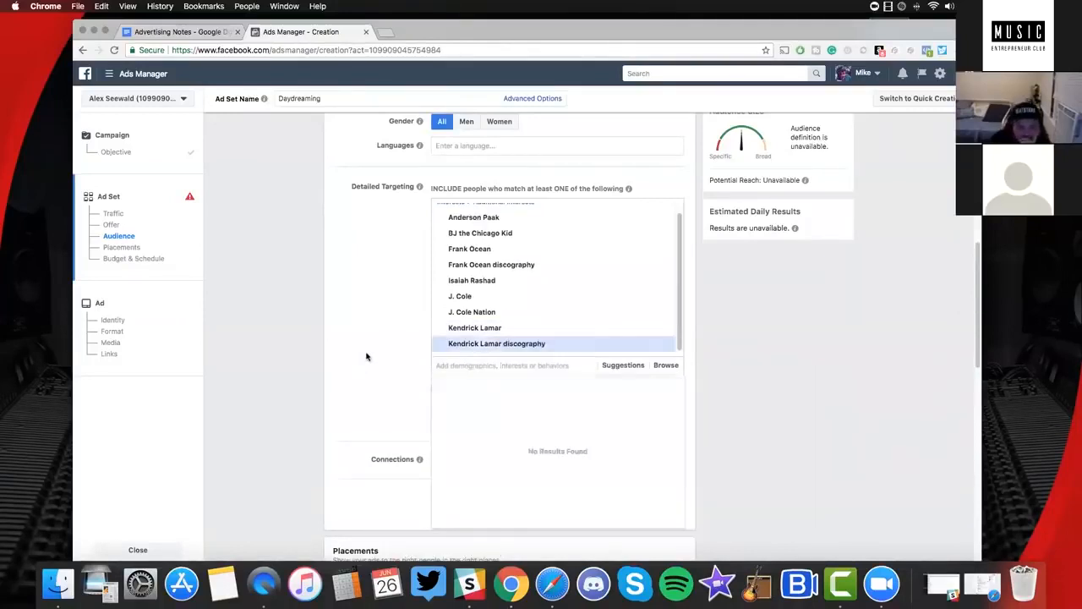
pyautogui.click(749, 370)
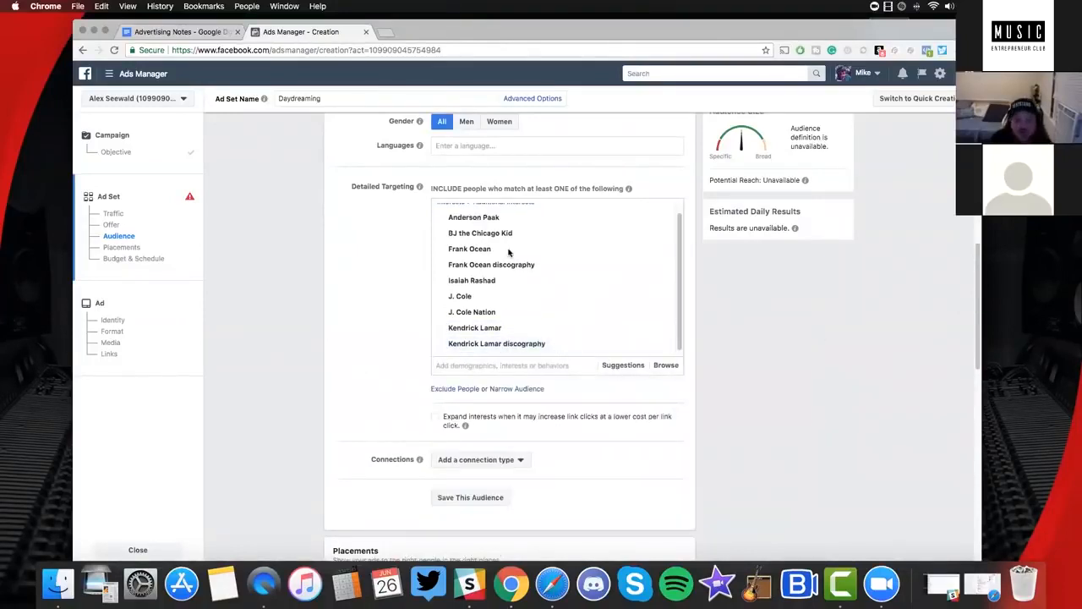
# Review the included artists and narrow the audience to people who must also match the Rapping interest
pyautogui.moveTo(509, 253)
pyautogui.scroll(1, 498, 256)
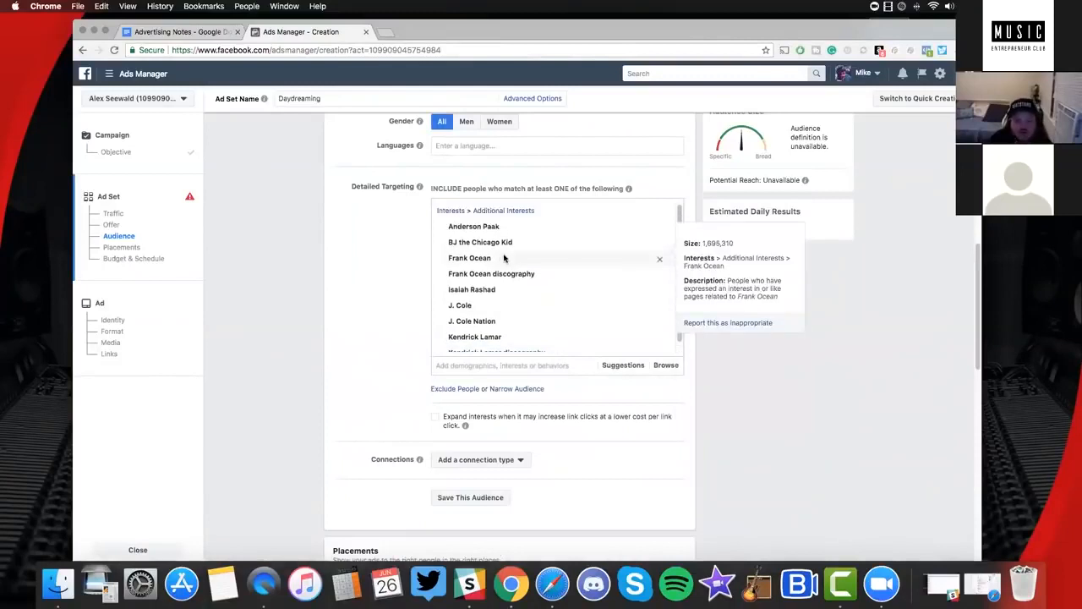
pyautogui.scroll(-1, 494, 254)
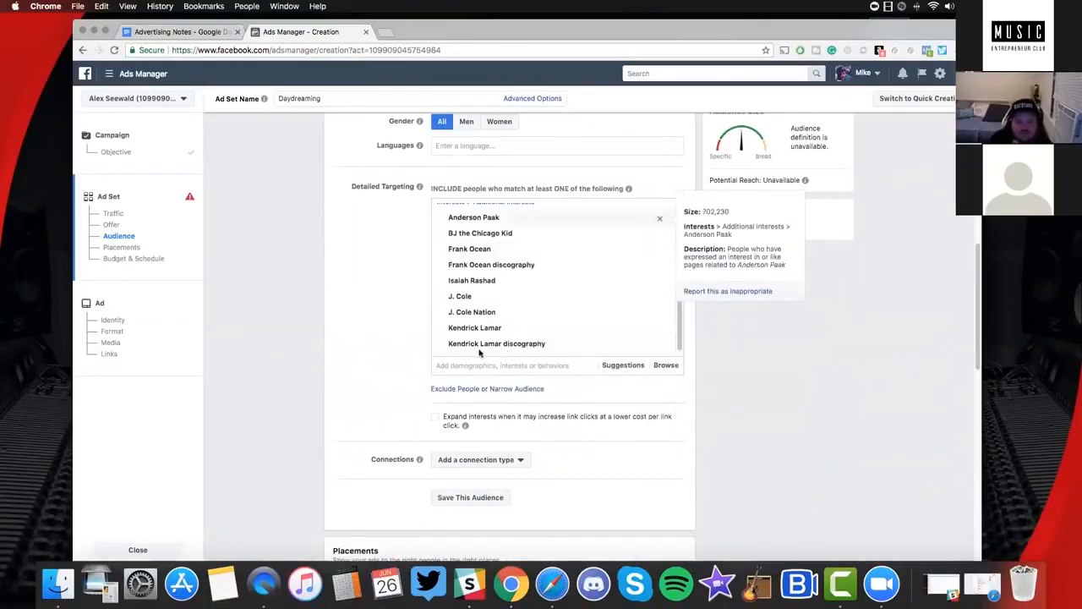
pyautogui.click(527, 390)
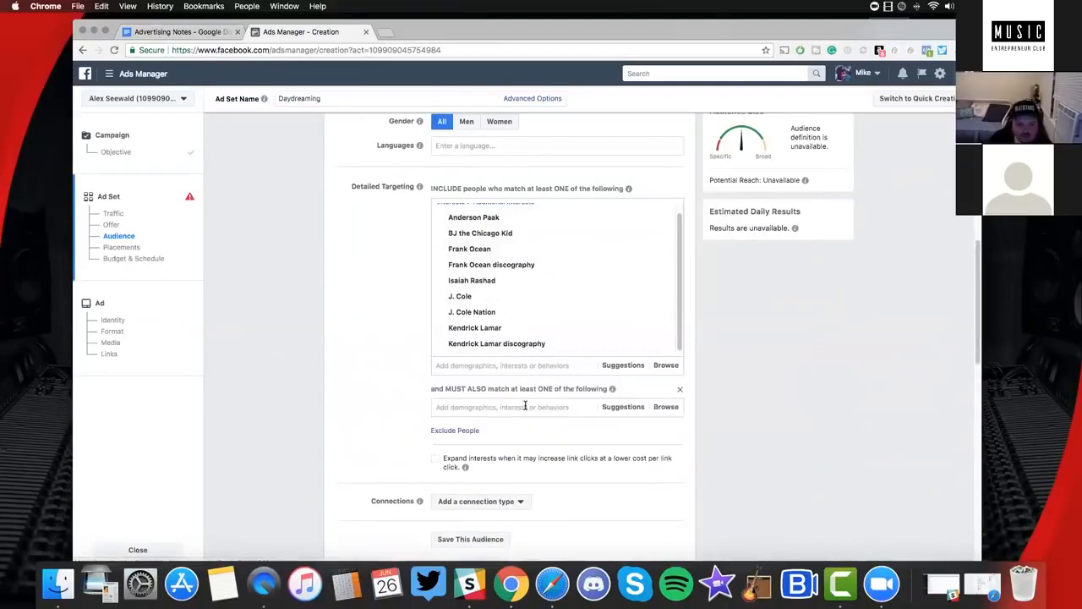
pyautogui.write('rapping')
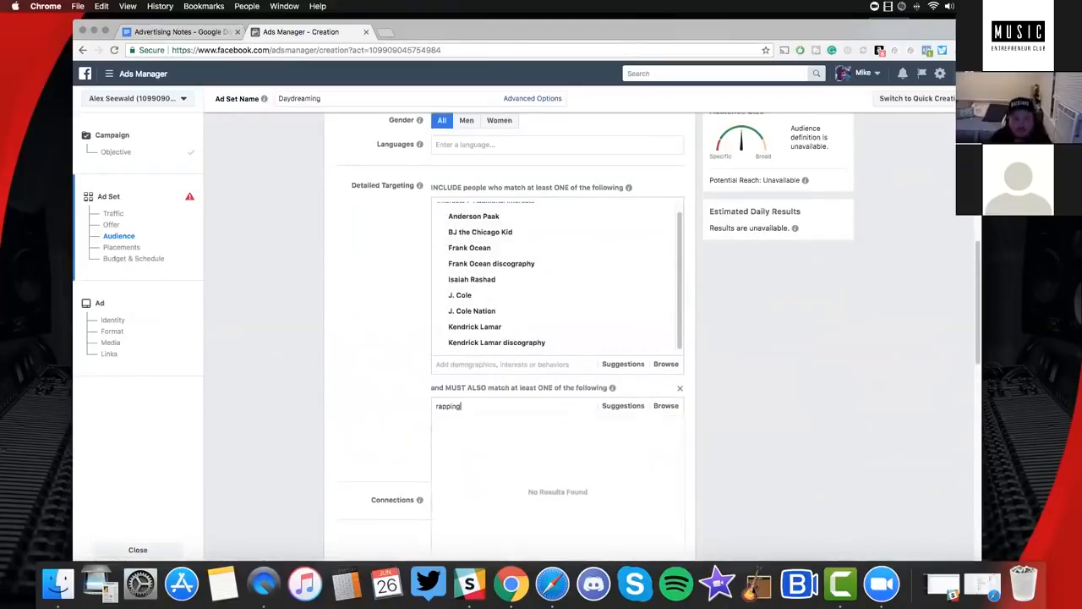
pyautogui.click(486, 425)
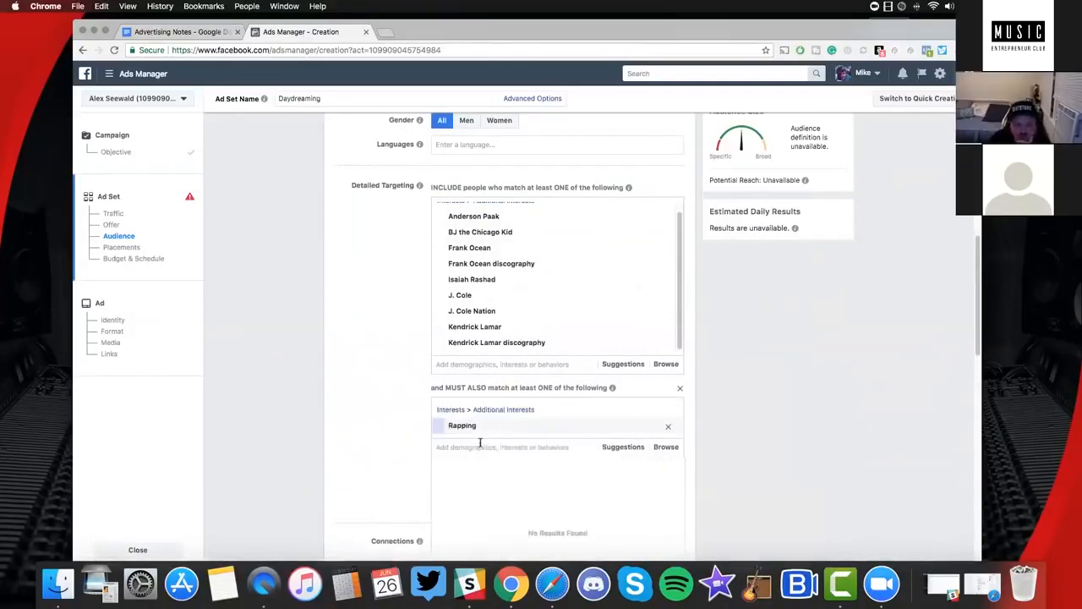
# Search for "freestyle rap" and add the Freestyle rap interest to the same narrowing group as Rapping
pyautogui.write('freestyle')
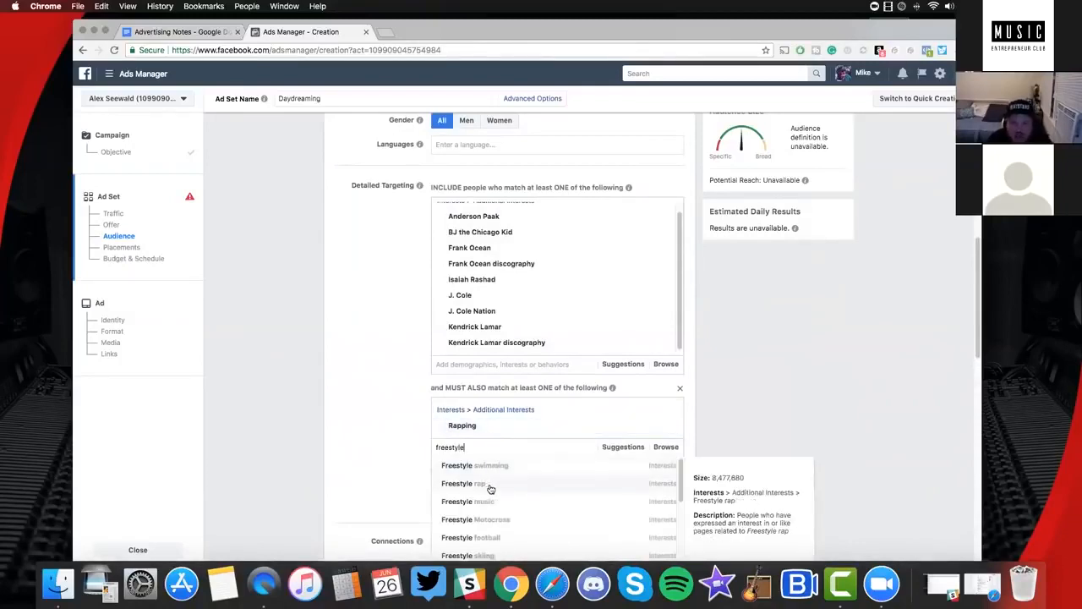
pyautogui.press('BackSpace')
pyautogui.press('BackSpace')
pyautogui.press('BackSpace')
pyautogui.press('BackSpace')
pyautogui.press('BackSpace')
pyautogui.press('BackSpace')
pyautogui.press('BackSpace')
pyautogui.press('BackSpace')
pyautogui.press('BackSpace')
pyautogui.write('freestyle rap')
pyautogui.click(445, 461)
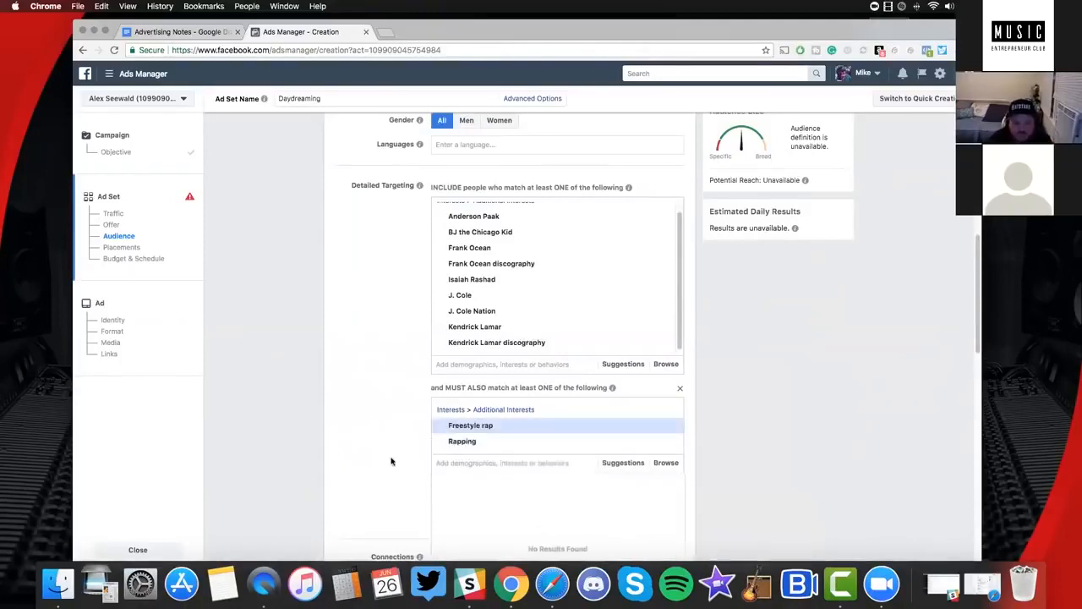
# Narrow the audience further with a second must-also-match group containing the Hip hop music interest
pyautogui.scroll(-3, 505, 426)
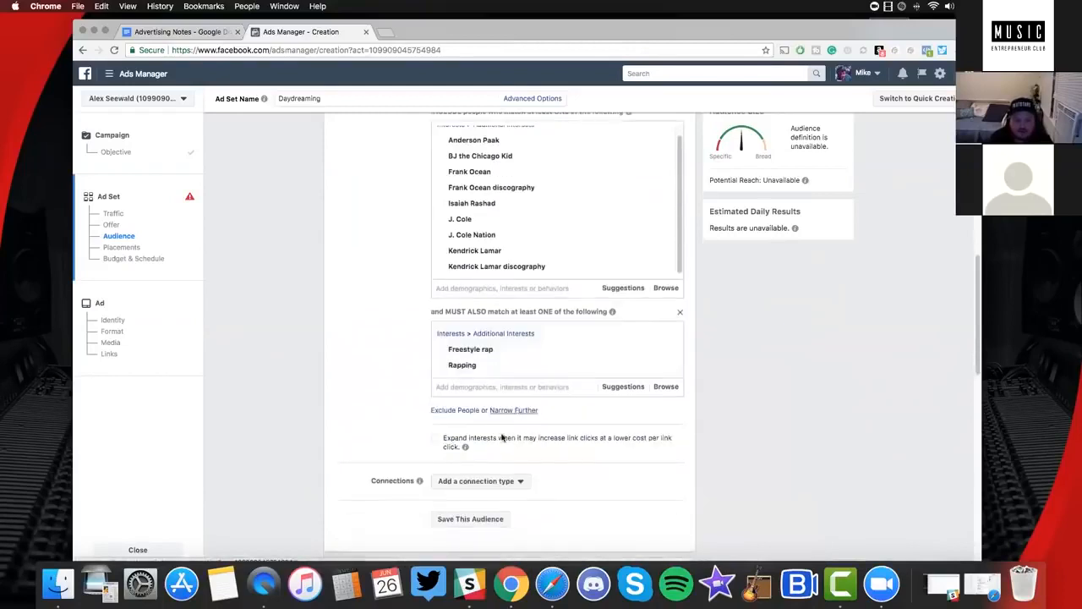
pyautogui.click(512, 411)
pyautogui.write('hip hop')
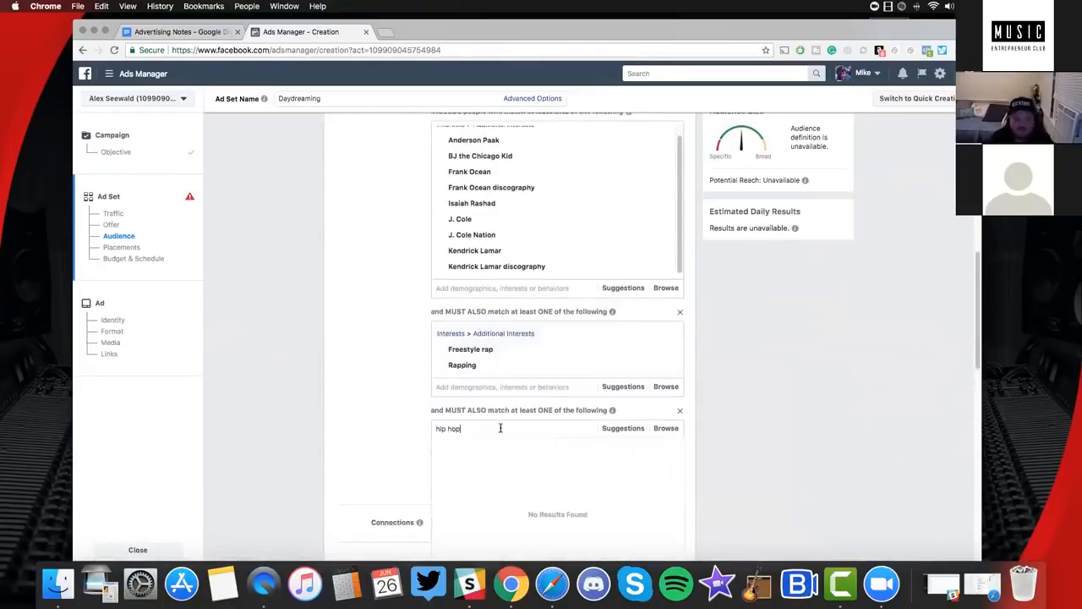
pyautogui.press('Return')
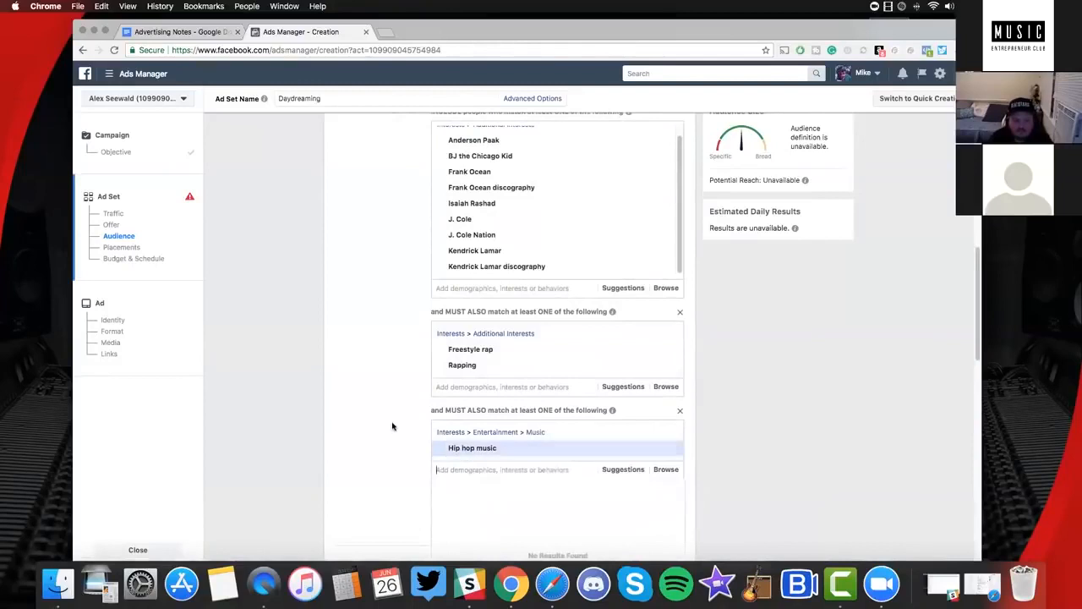
# Search for "record label" and add the Independent record label interest to the same group as Hip hop music
pyautogui.scroll(-2, 392, 425)
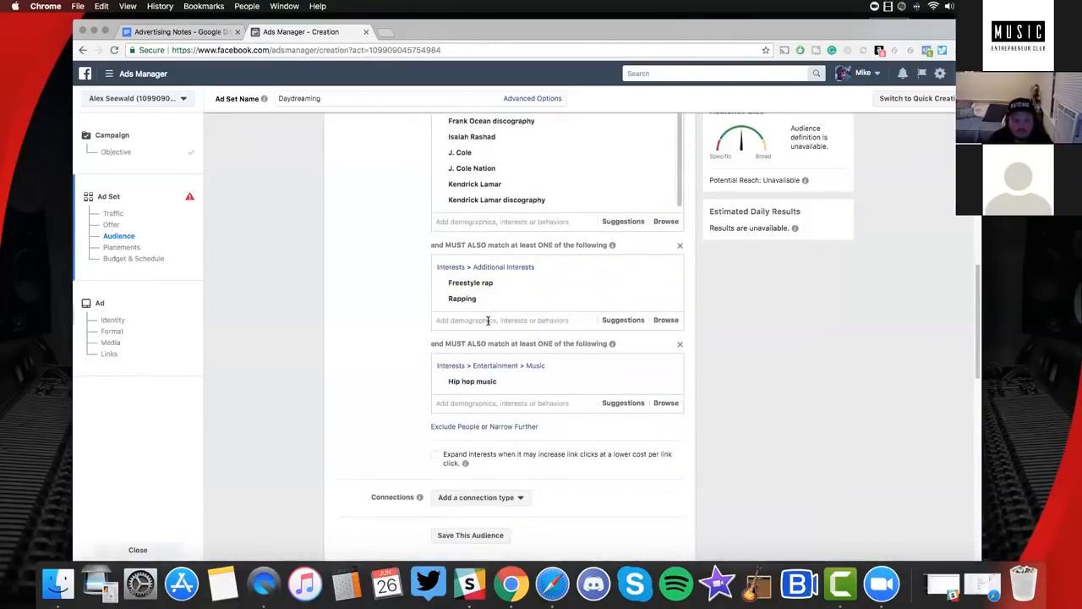
pyautogui.click(499, 402)
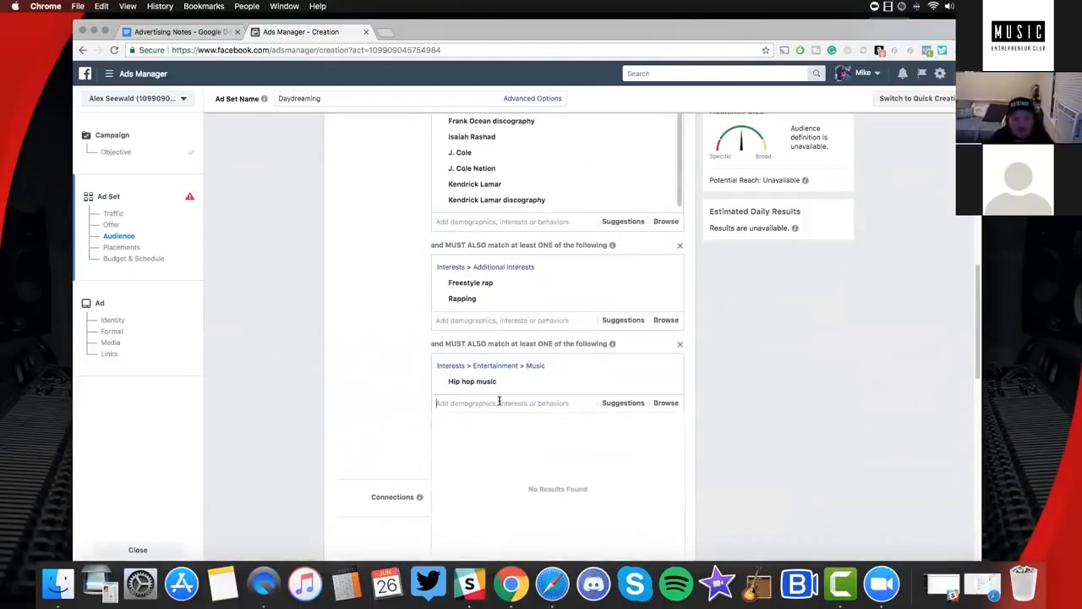
pyautogui.write('record label')
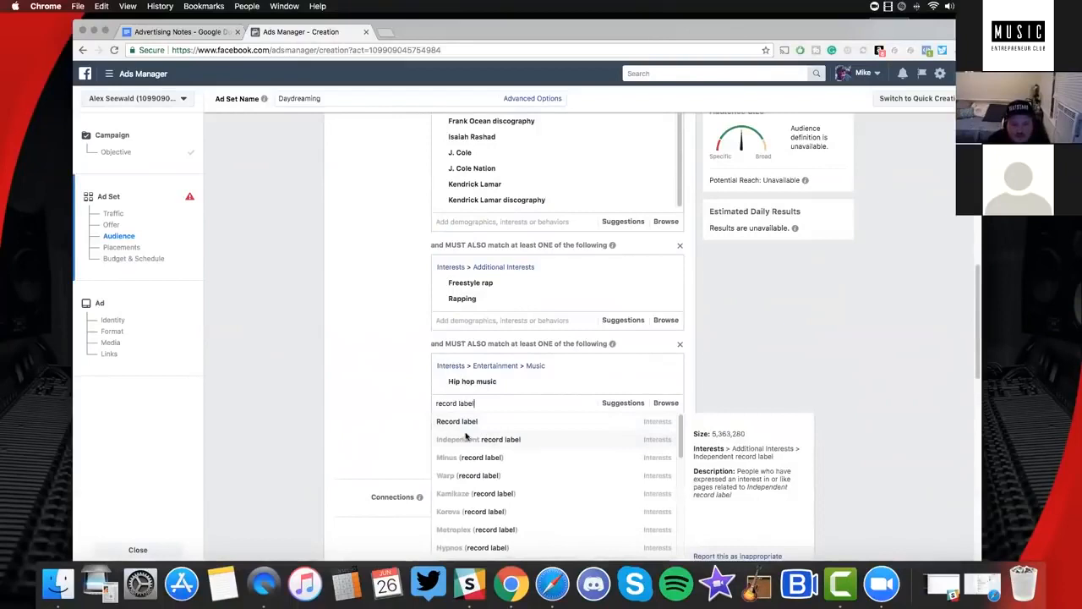
pyautogui.click(483, 439)
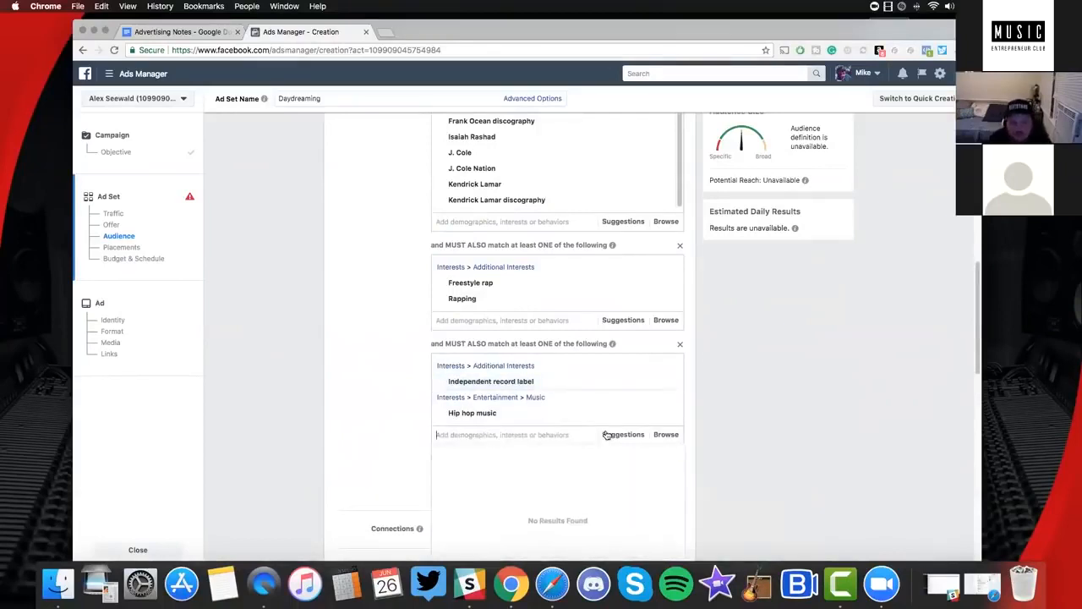
# Browse the Interests categories for the second narrowing group and look through the Business and industry options
pyautogui.click(663, 436)
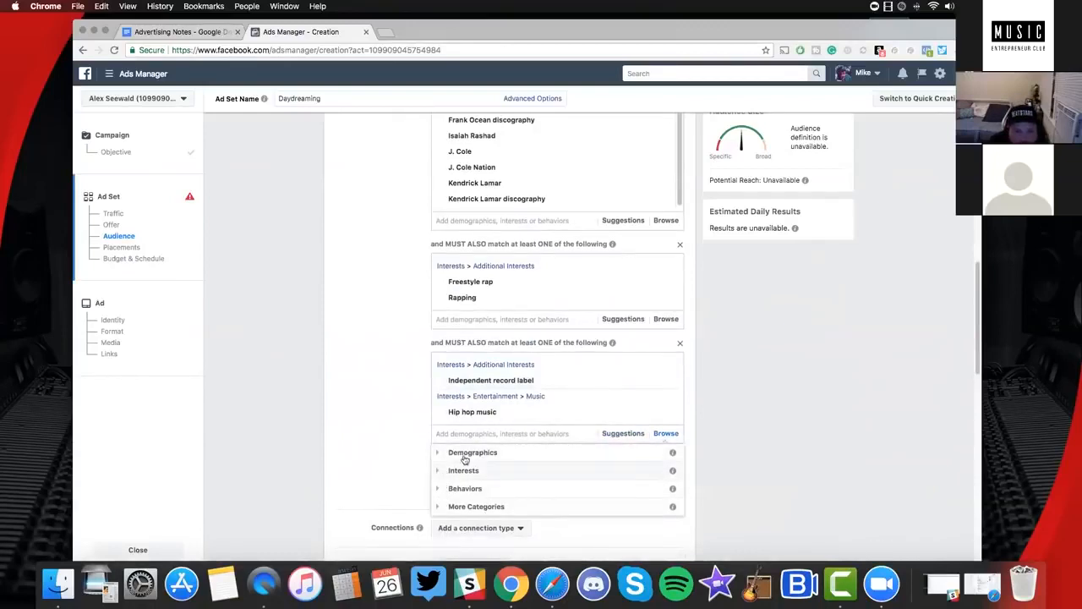
pyautogui.click(440, 471)
pyautogui.scroll(-1, 486, 474)
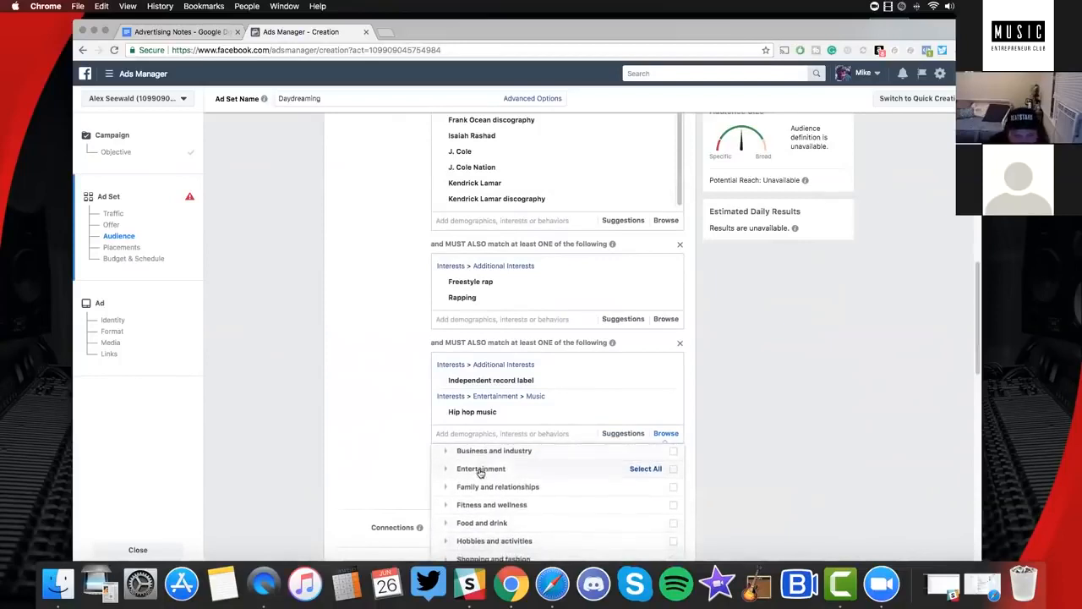
pyautogui.scroll(-3, 478, 467)
pyautogui.scroll(4, 473, 465)
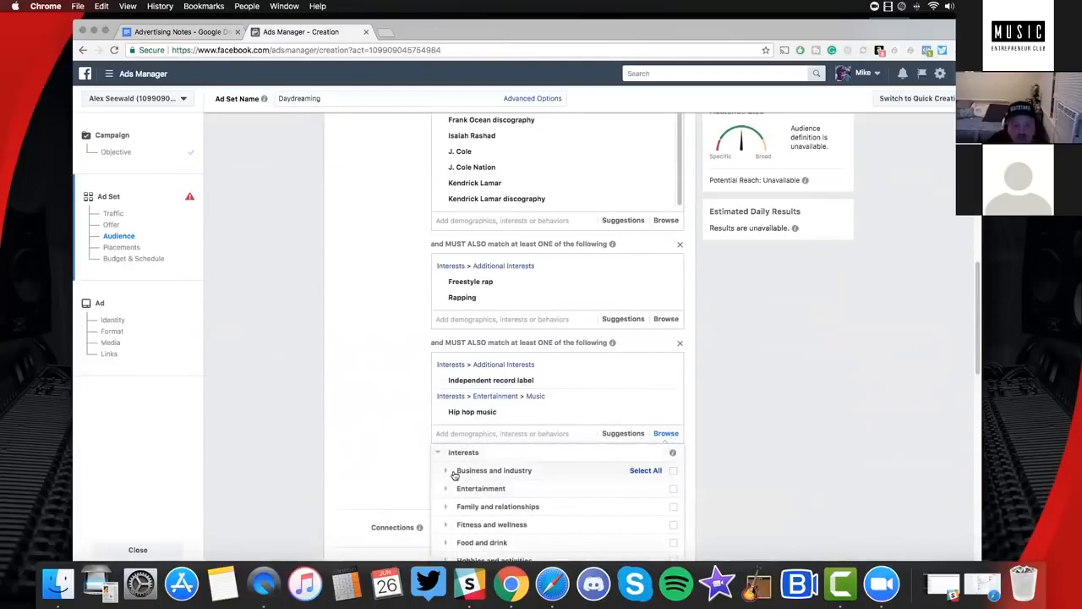
pyautogui.click(453, 476)
pyautogui.scroll(-6, 514, 479)
pyautogui.scroll(-5, 513, 481)
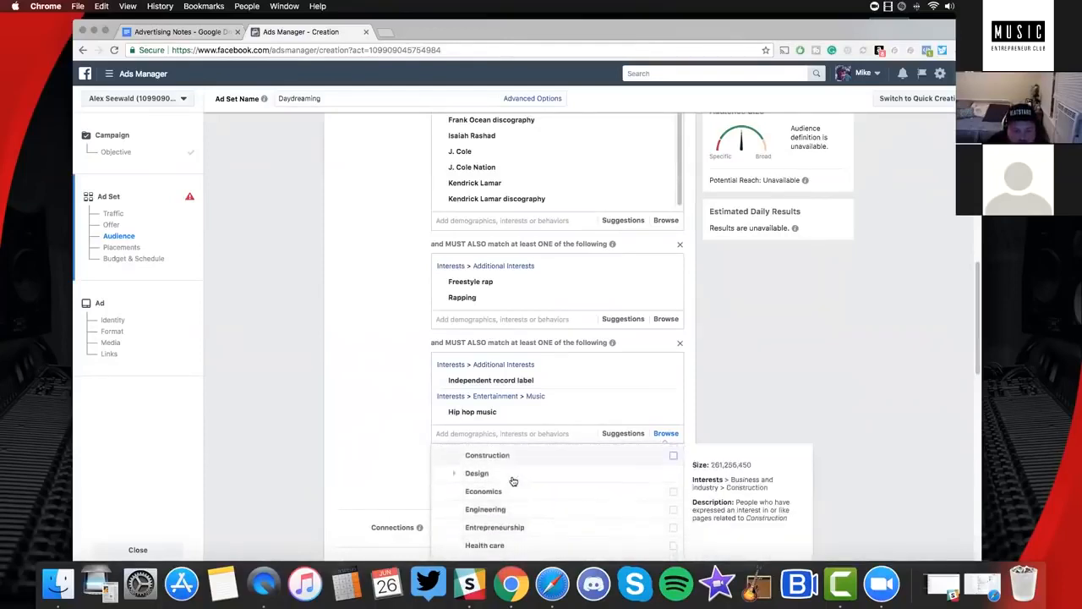
pyautogui.scroll(-1, 510, 484)
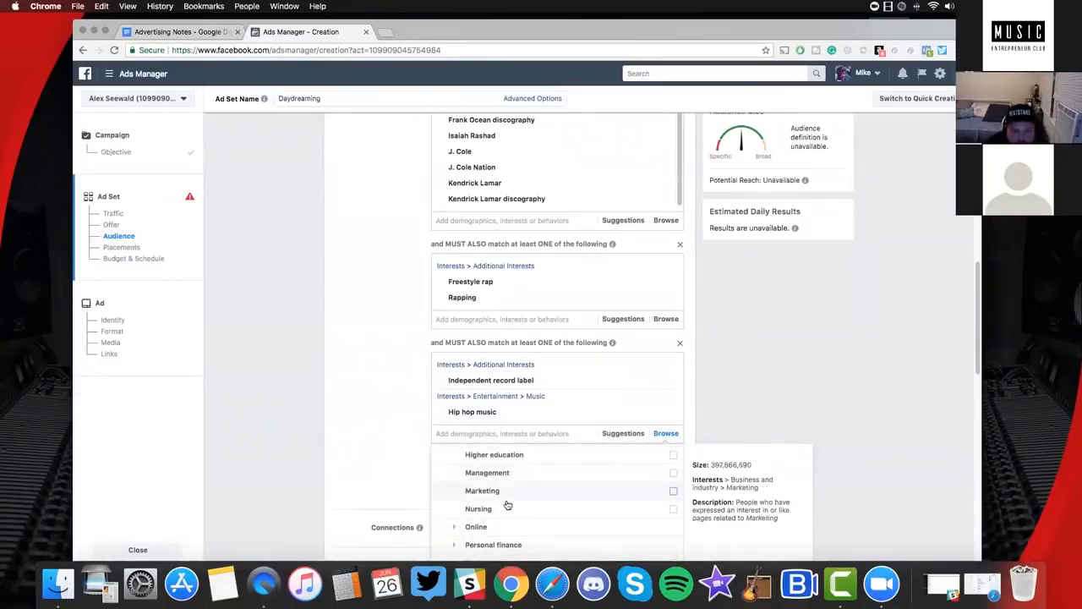
pyautogui.scroll(-6, 507, 505)
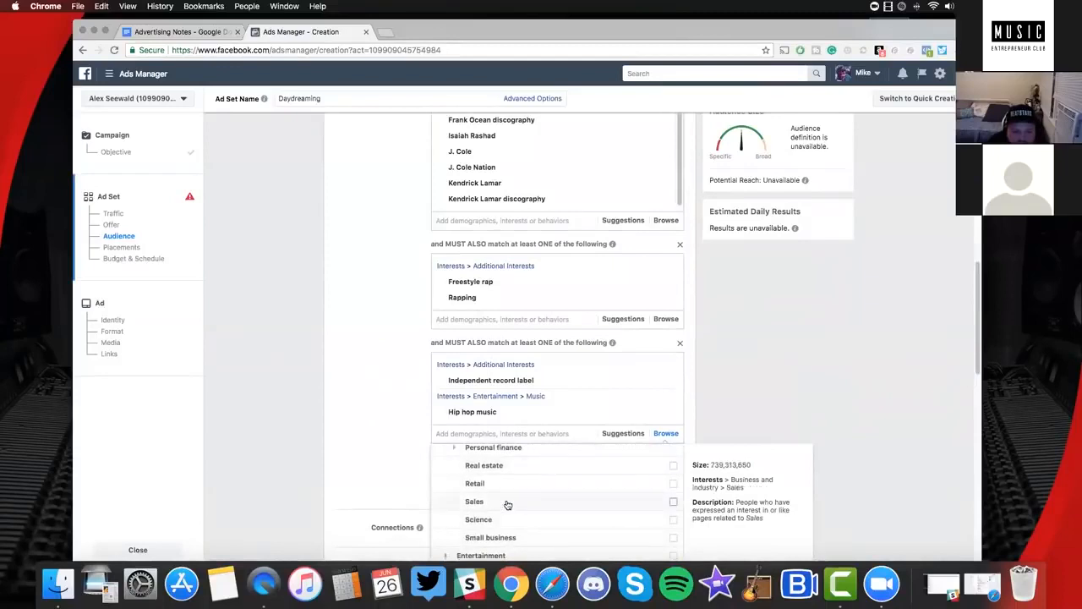
# Look through the Entertainment interests, including the Music genres, and add Music festivals from Live events to the second narrowing group
pyautogui.click(506, 479)
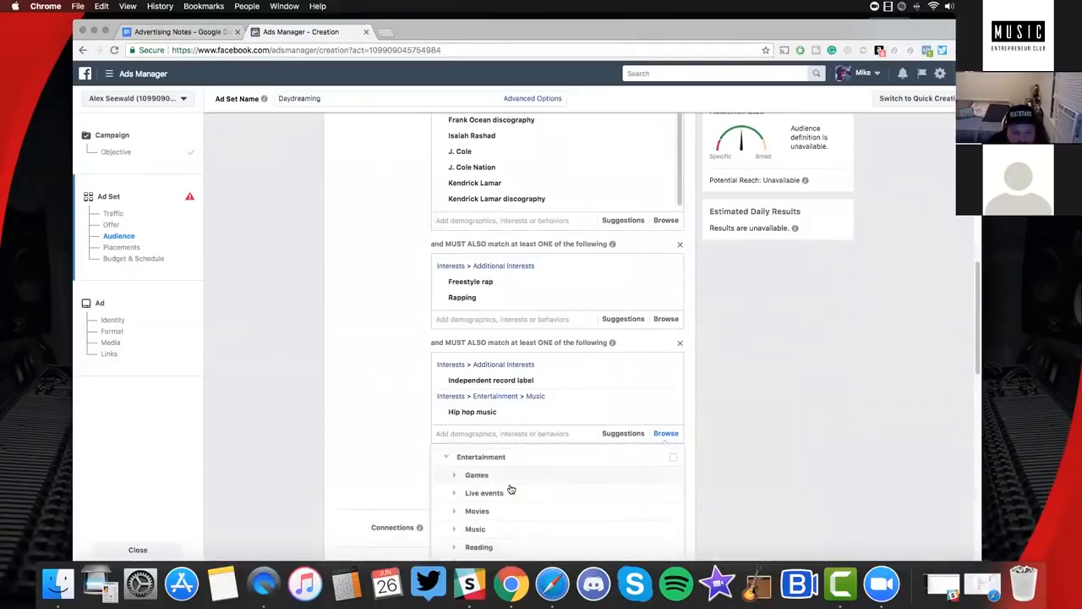
pyautogui.scroll(-2, 507, 490)
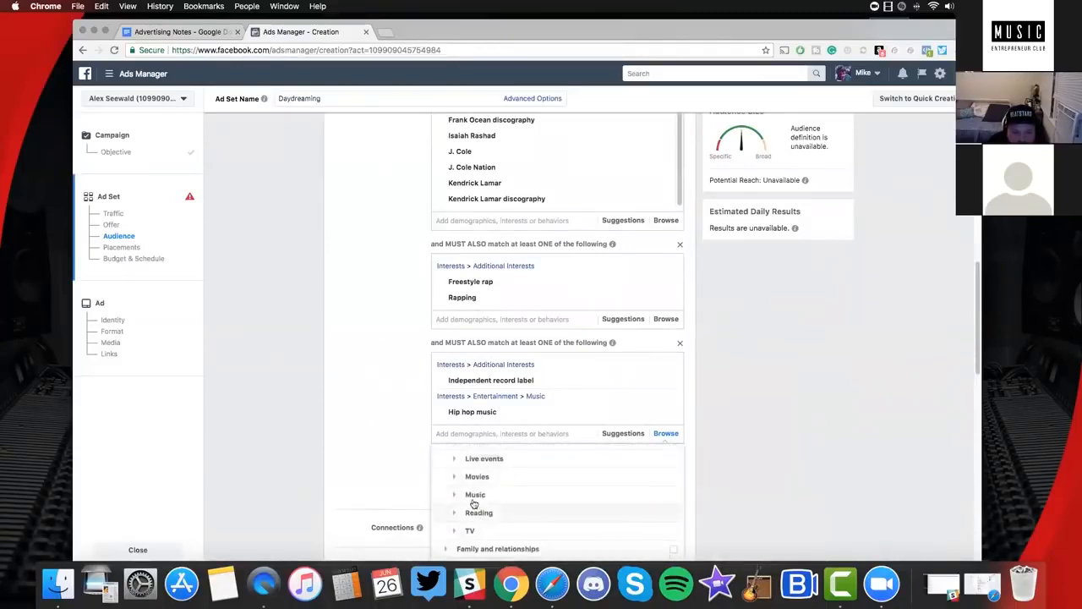
pyautogui.click(455, 501)
pyautogui.scroll(-4, 533, 495)
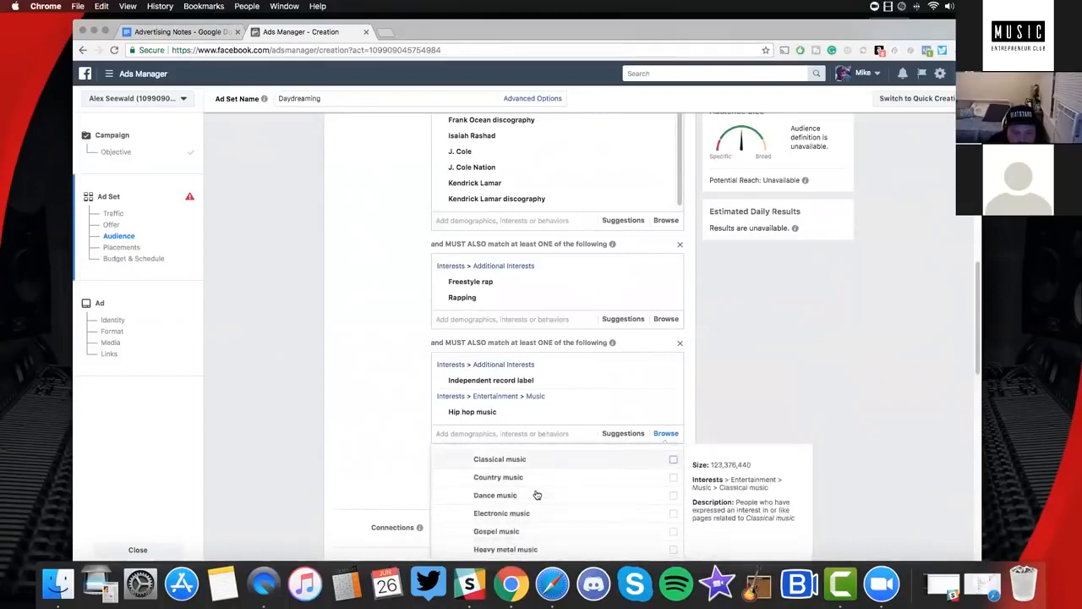
pyautogui.scroll(-3, 536, 497)
pyautogui.scroll(6, 534, 498)
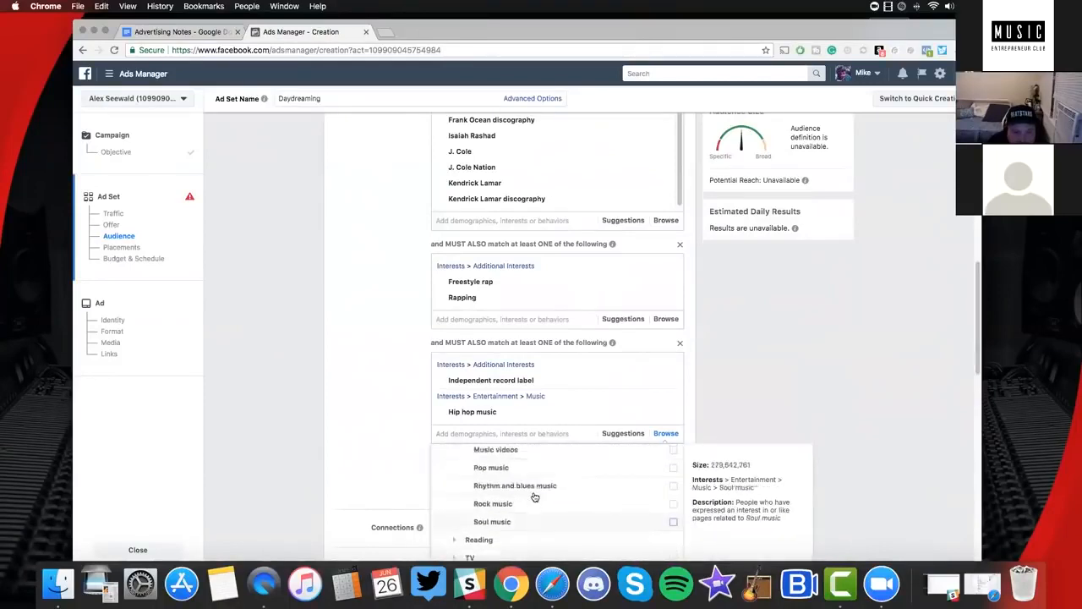
pyautogui.scroll(3, 534, 497)
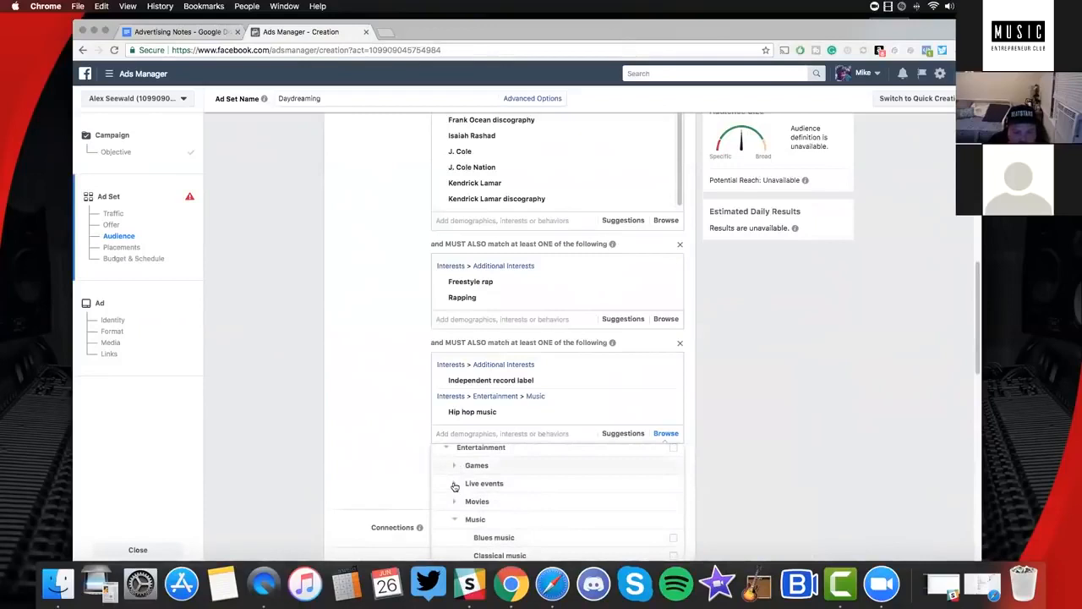
pyautogui.click(484, 486)
pyautogui.scroll(-4, 499, 486)
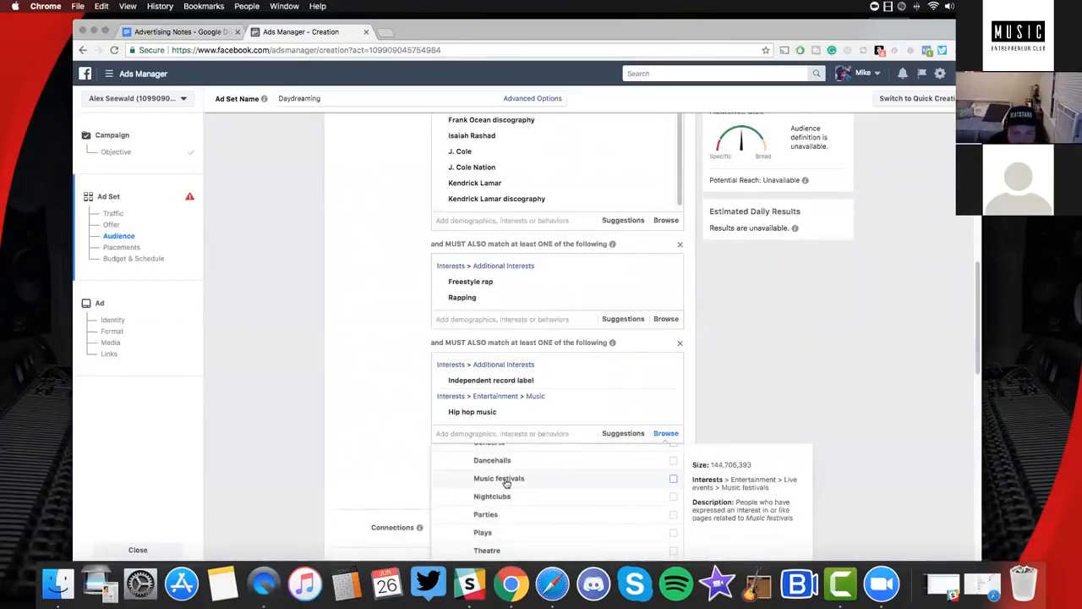
pyautogui.click(506, 480)
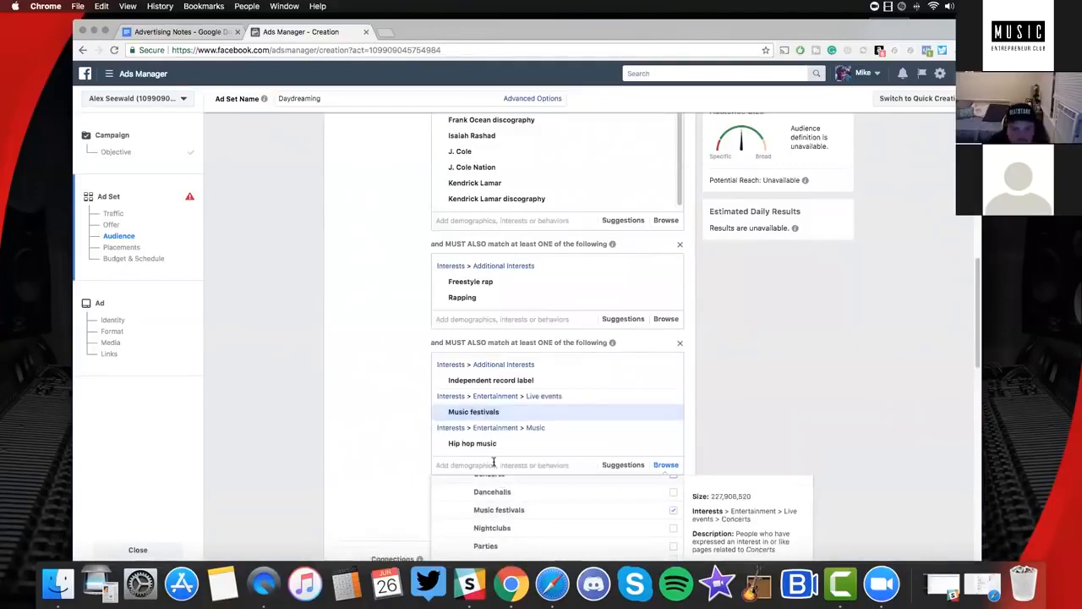
# Add the Nightclubs interest from Live events to the second narrowing group and close the category browser
pyautogui.scroll(-2, 504, 513)
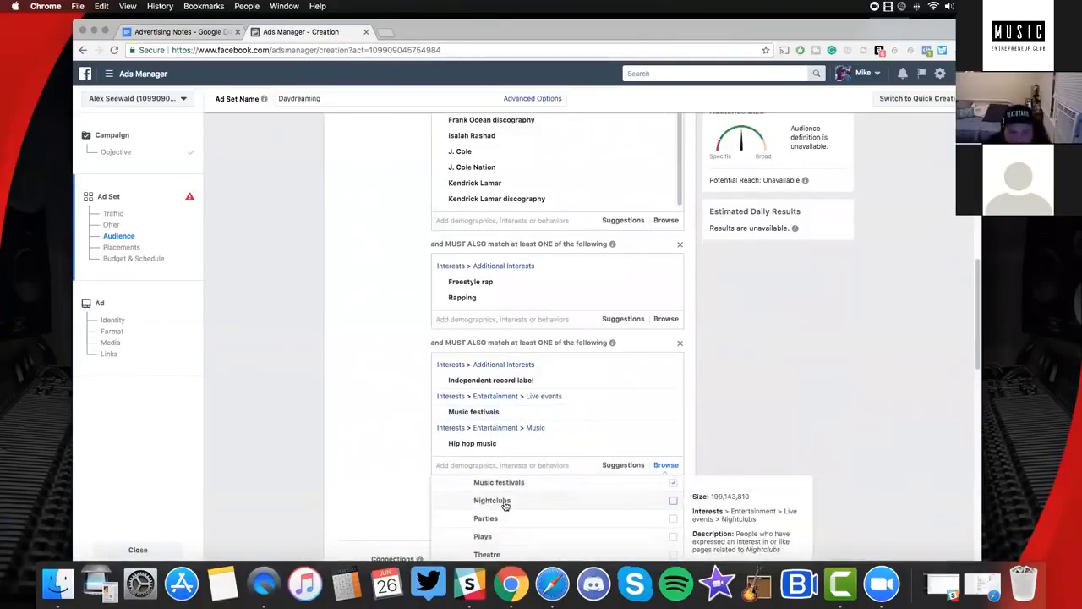
pyautogui.scroll(-2, 505, 531)
pyautogui.scroll(3, 505, 528)
pyautogui.click(506, 524)
pyautogui.click(783, 407)
# Review the included artists and both must-also-match groups in the detailed targeting, checking the details of individual interests
pyautogui.scroll(1, 783, 409)
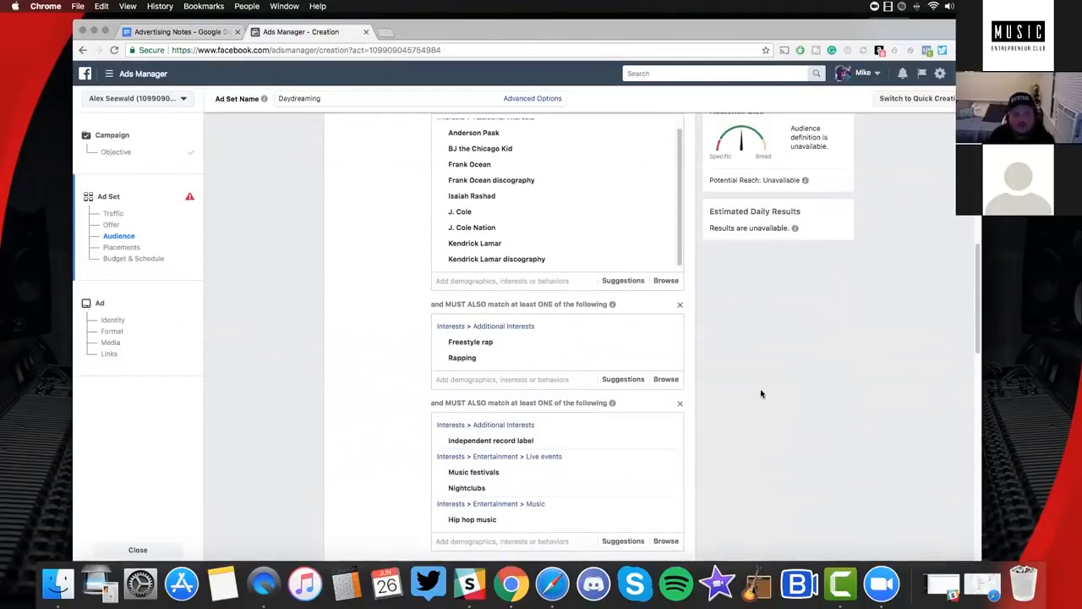
pyautogui.scroll(1, 687, 292)
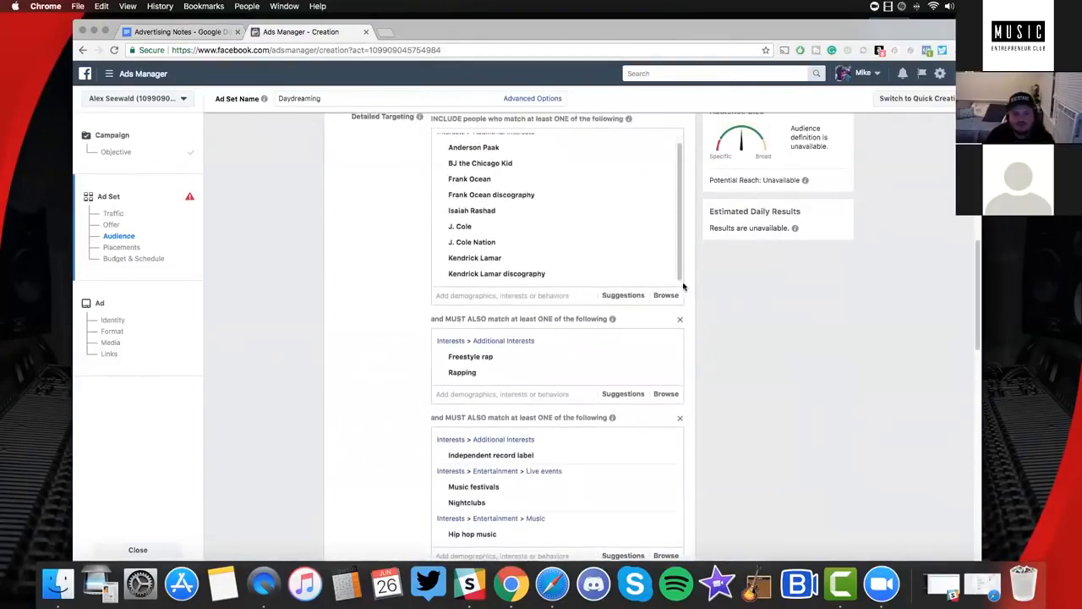
pyautogui.scroll(-1, 684, 288)
pyautogui.scroll(1, 480, 152)
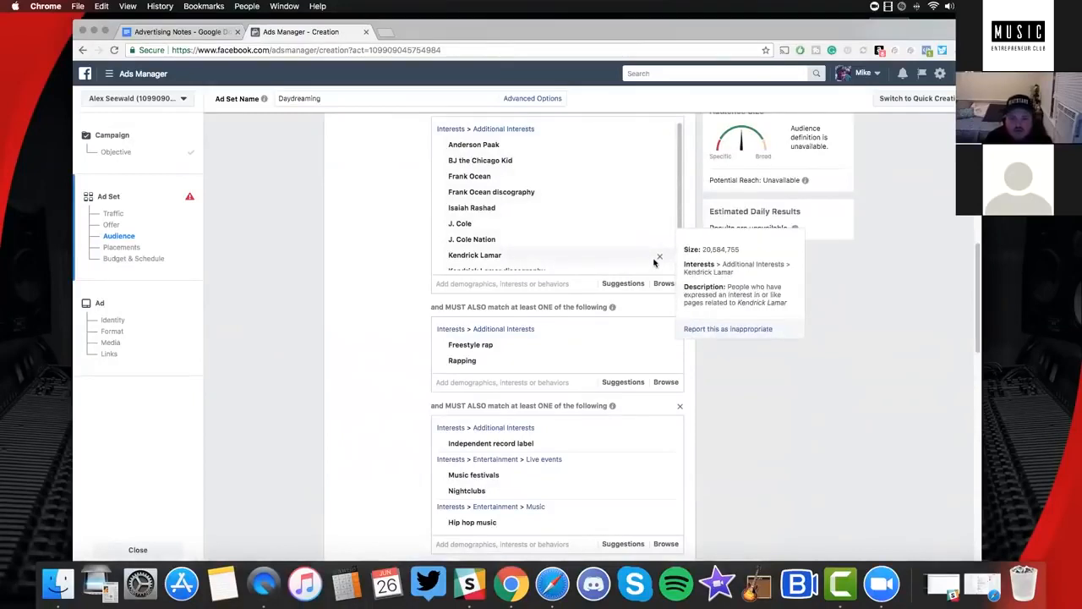
pyautogui.scroll(-1, 619, 225)
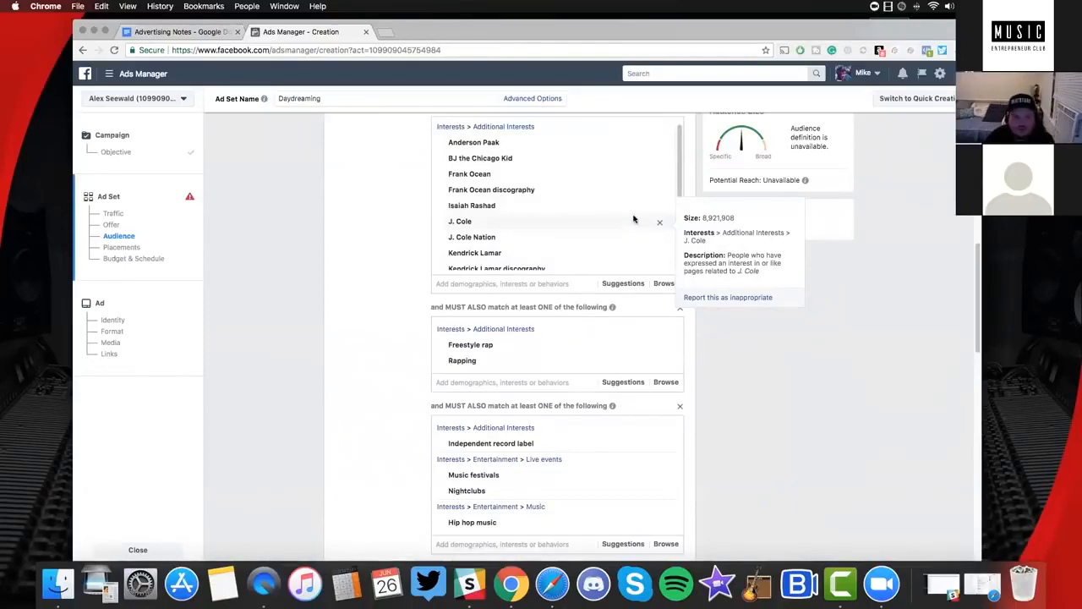
pyautogui.scroll(-2, 473, 288)
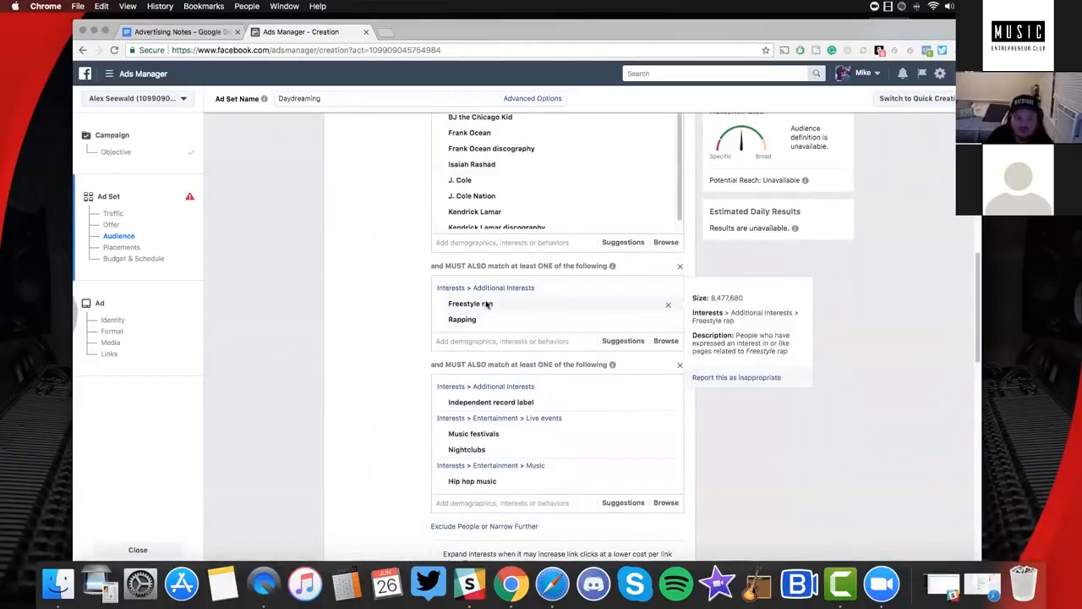
pyautogui.scroll(-1, 533, 260)
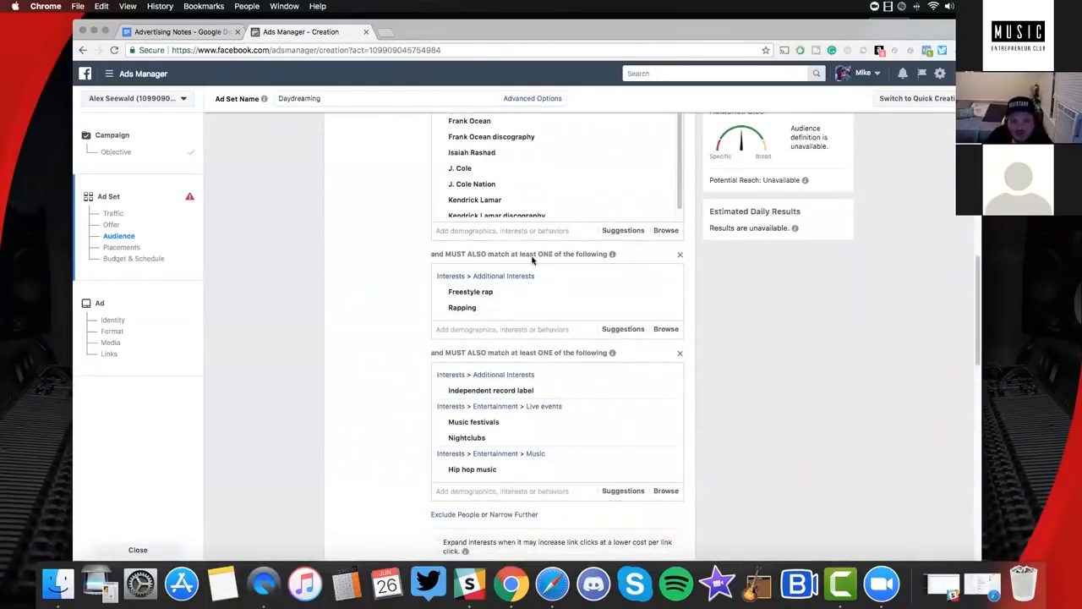
pyautogui.scroll(-2, 533, 260)
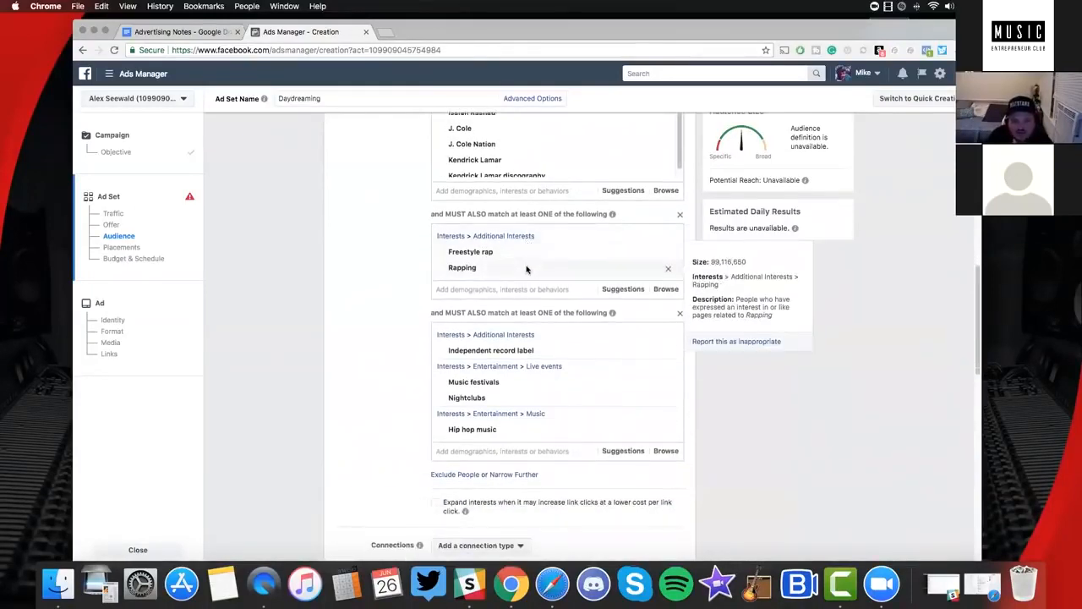
pyautogui.moveTo(530, 254)
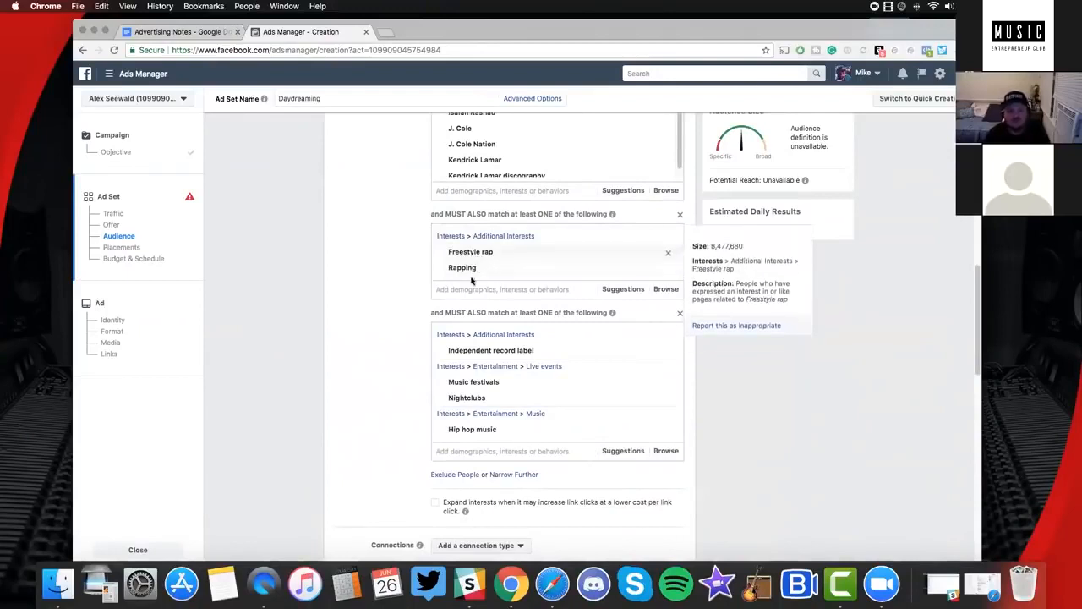
pyautogui.moveTo(660, 269)
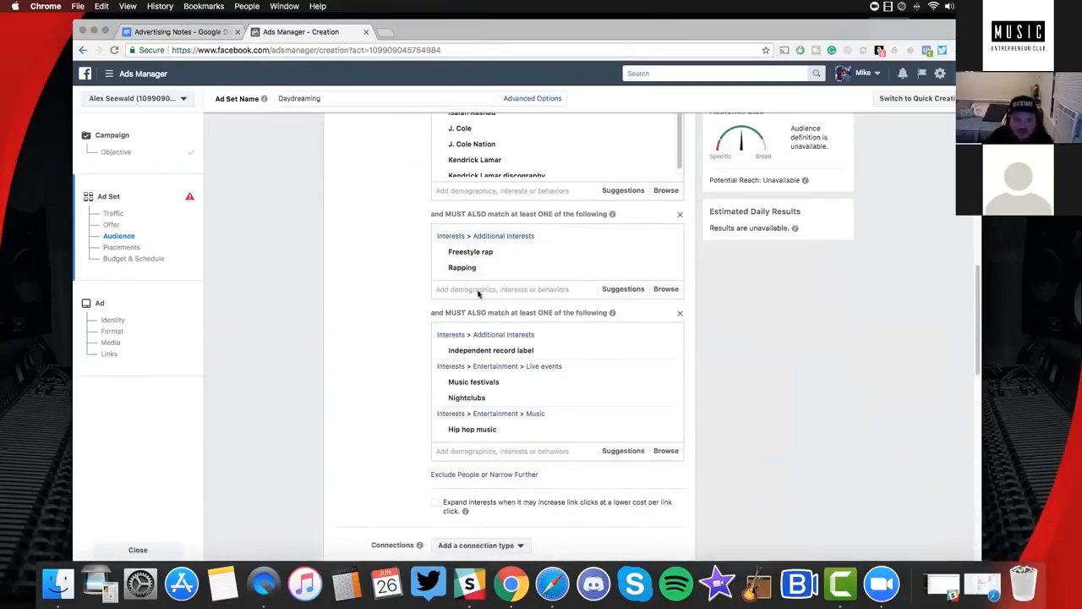
pyautogui.scroll(-2, 496, 284)
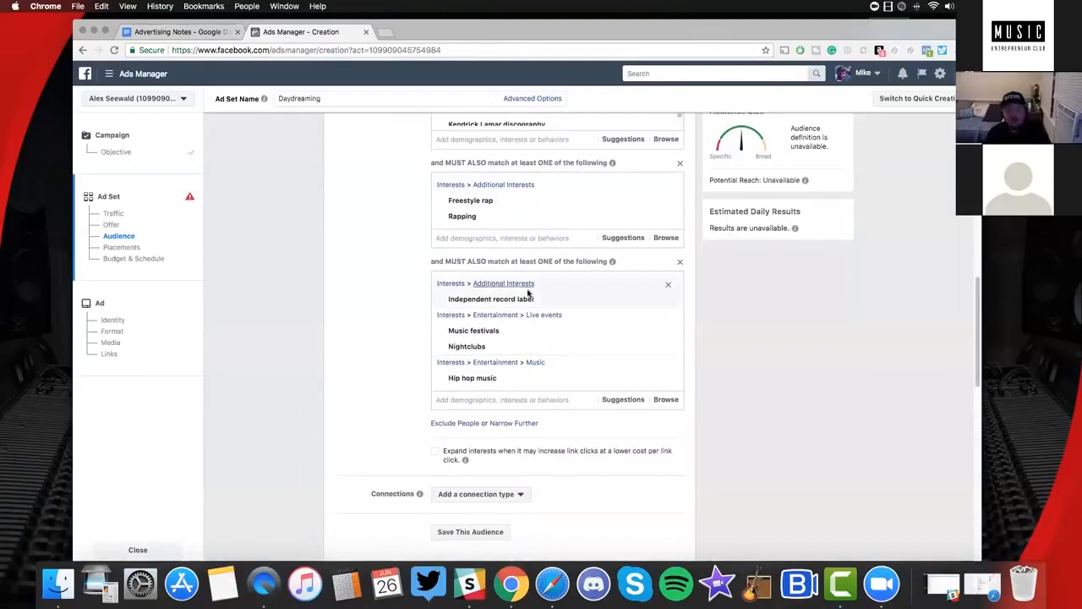
pyautogui.moveTo(497, 330)
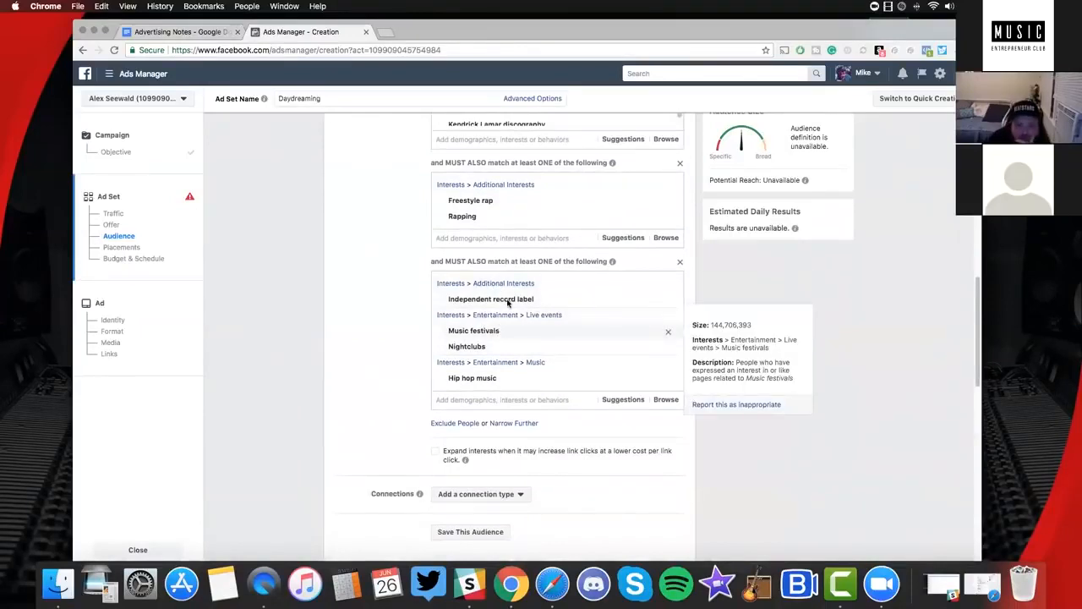
pyautogui.scroll(3, 476, 135)
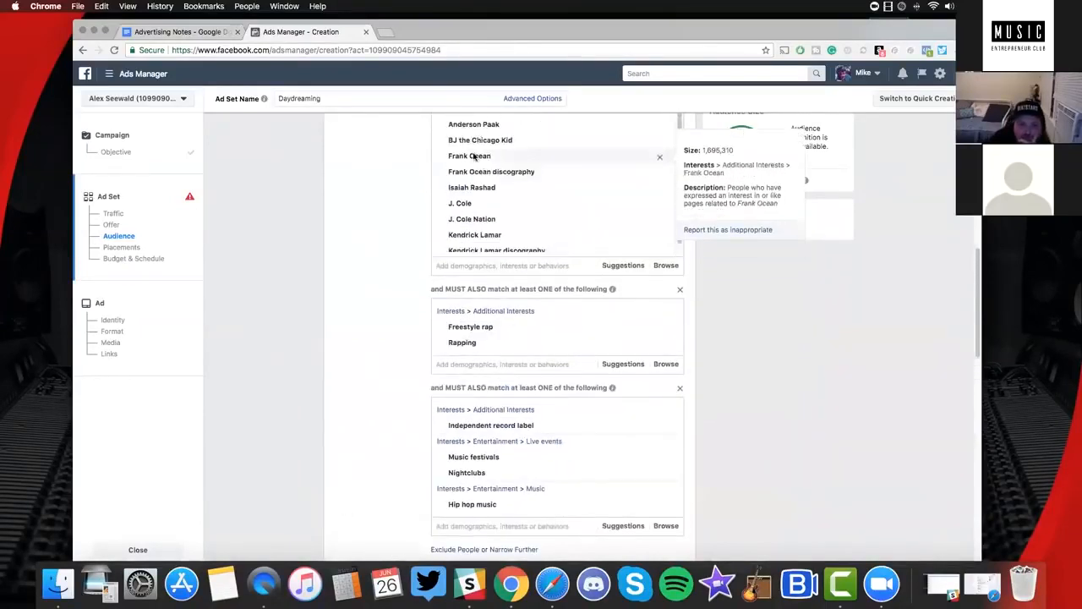
pyautogui.scroll(-1, 504, 251)
pyautogui.scroll(-2, 504, 251)
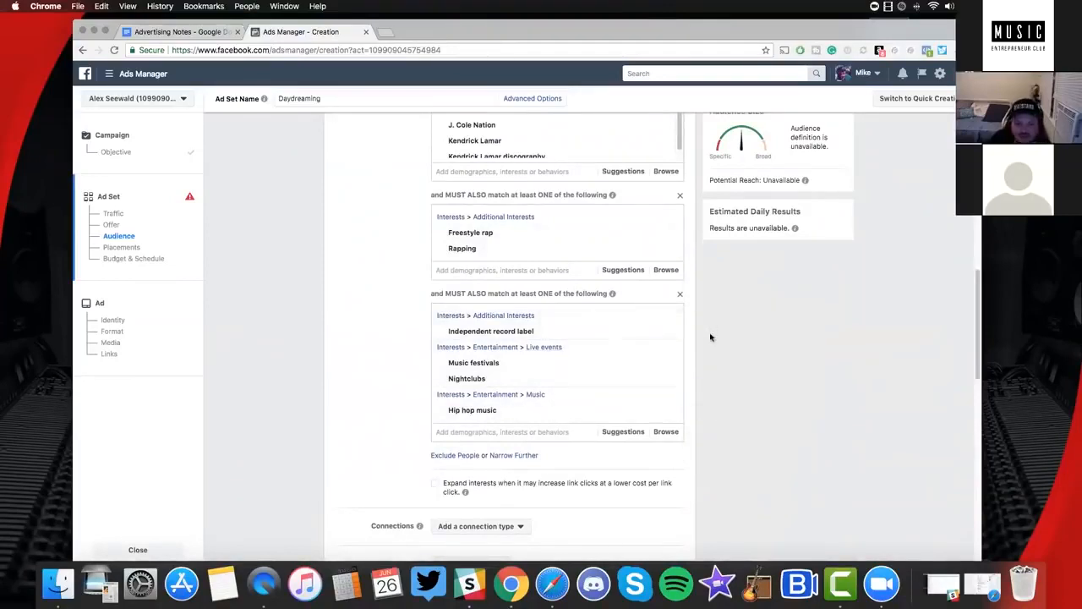
pyautogui.scroll(10, 770, 368)
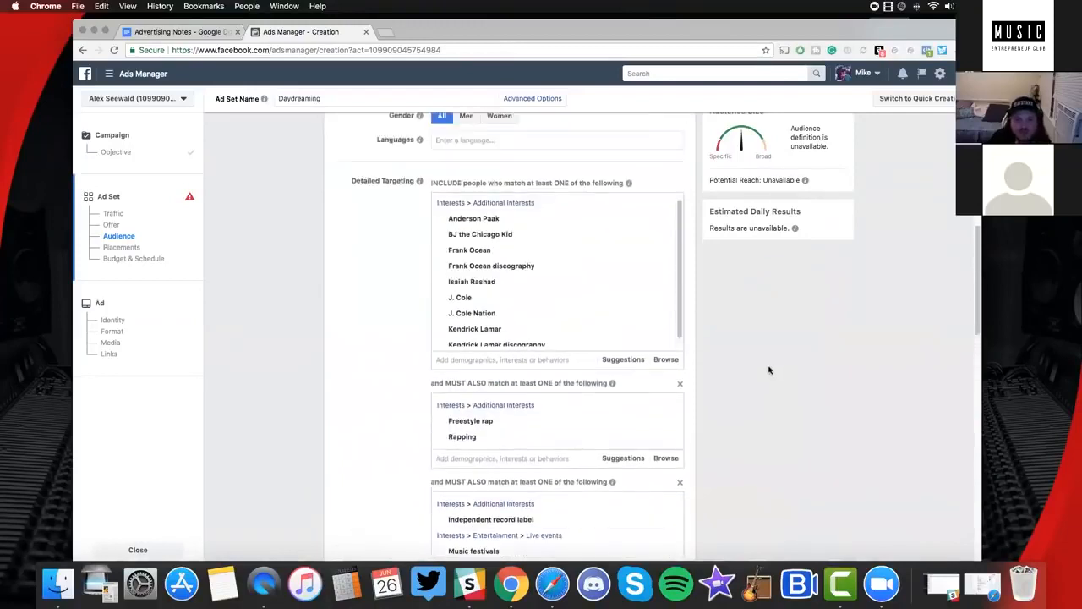
# Add United States and Canada as included countries in the ad set's audience locations
pyautogui.scroll(3, 769, 370)
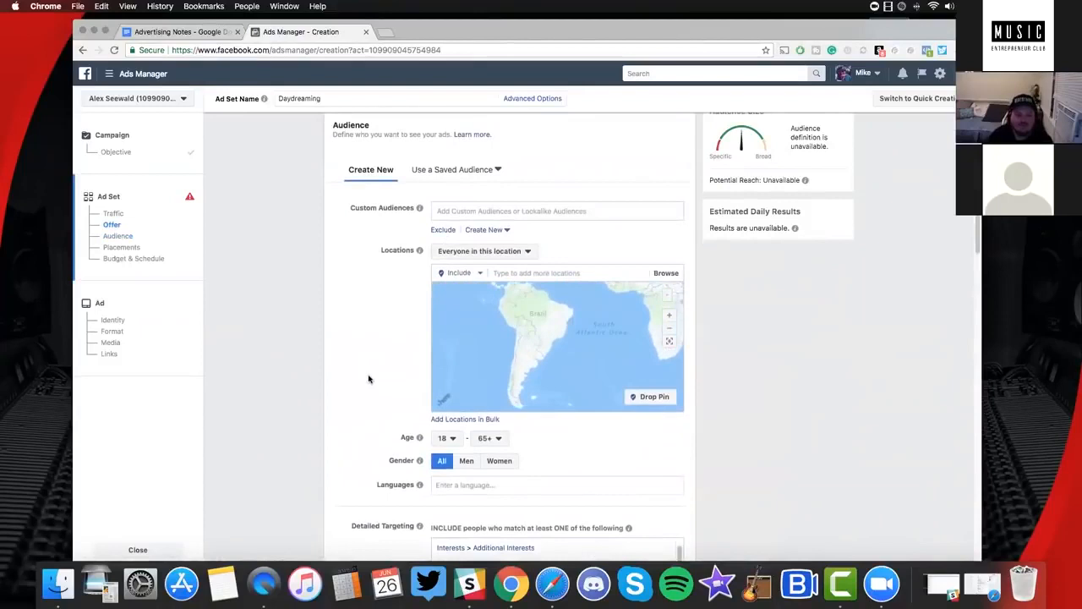
pyautogui.scroll(-5, 355, 379)
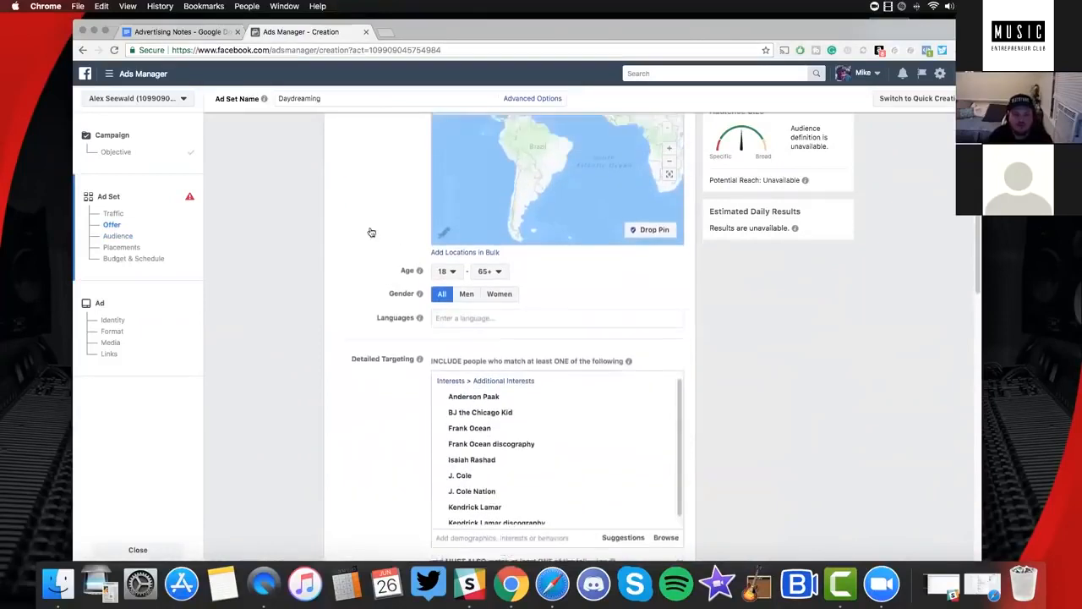
pyautogui.scroll(4, 370, 231)
pyautogui.click(521, 221)
pyautogui.write('united states')
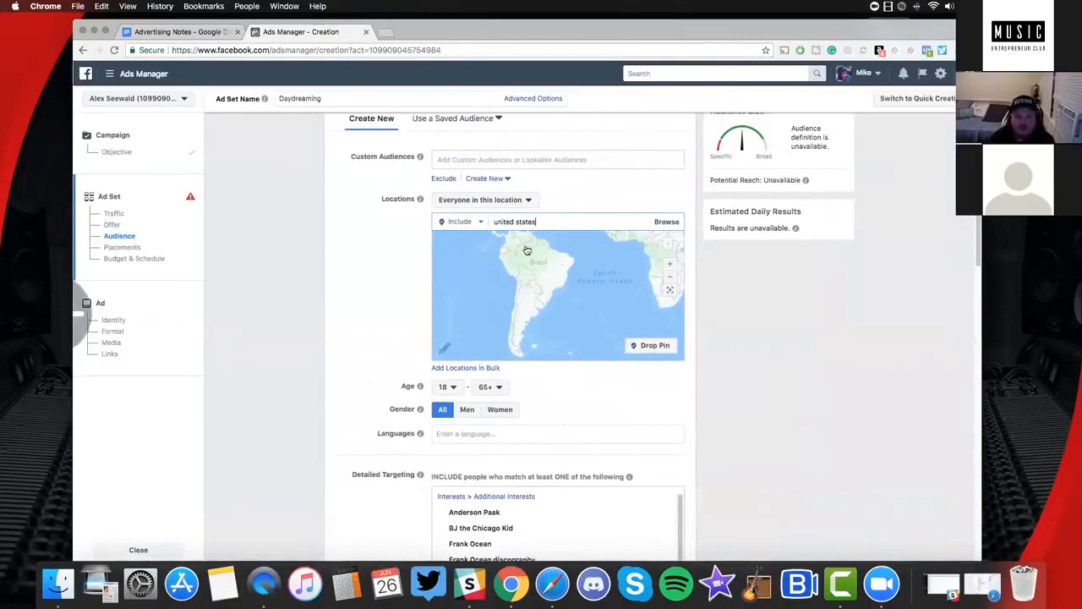
pyautogui.press('Return')
pyautogui.write('canada')
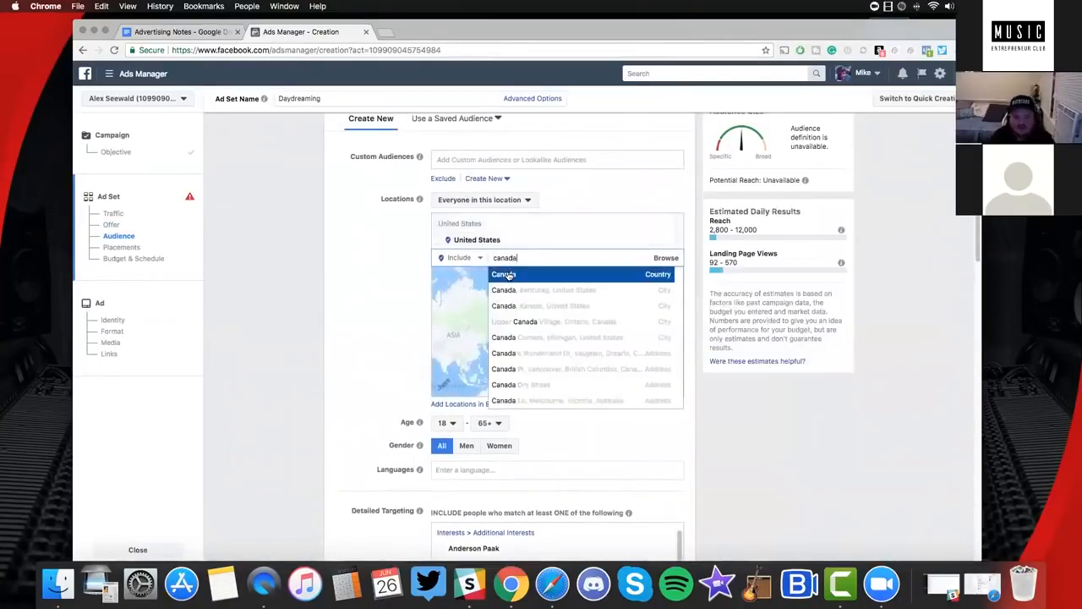
pyautogui.press('Return')
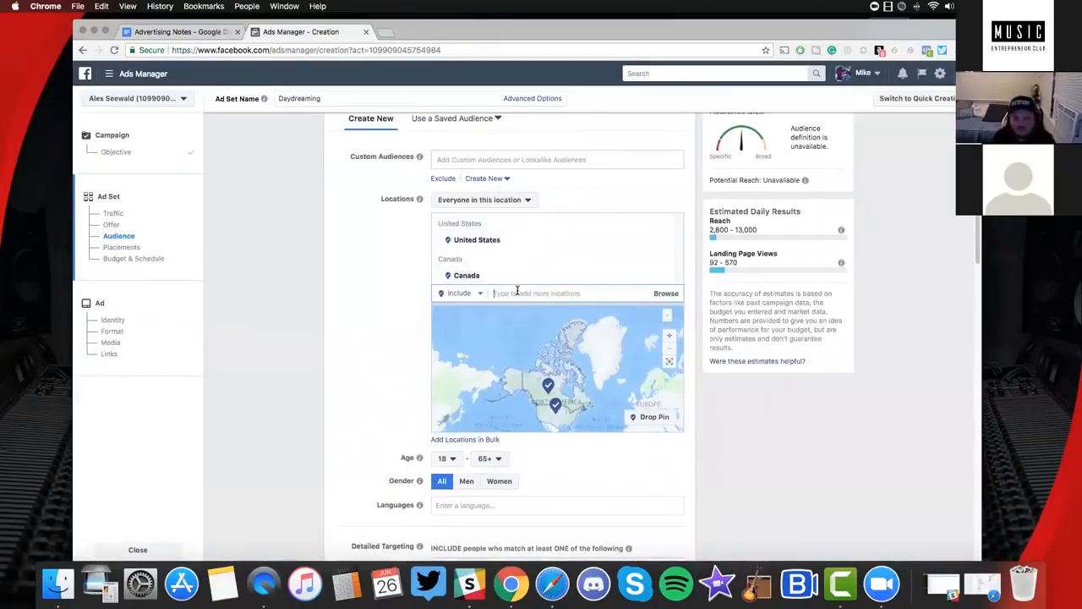
# Add Germany and Australia as further included countries in the audience locations
pyautogui.write('germa')
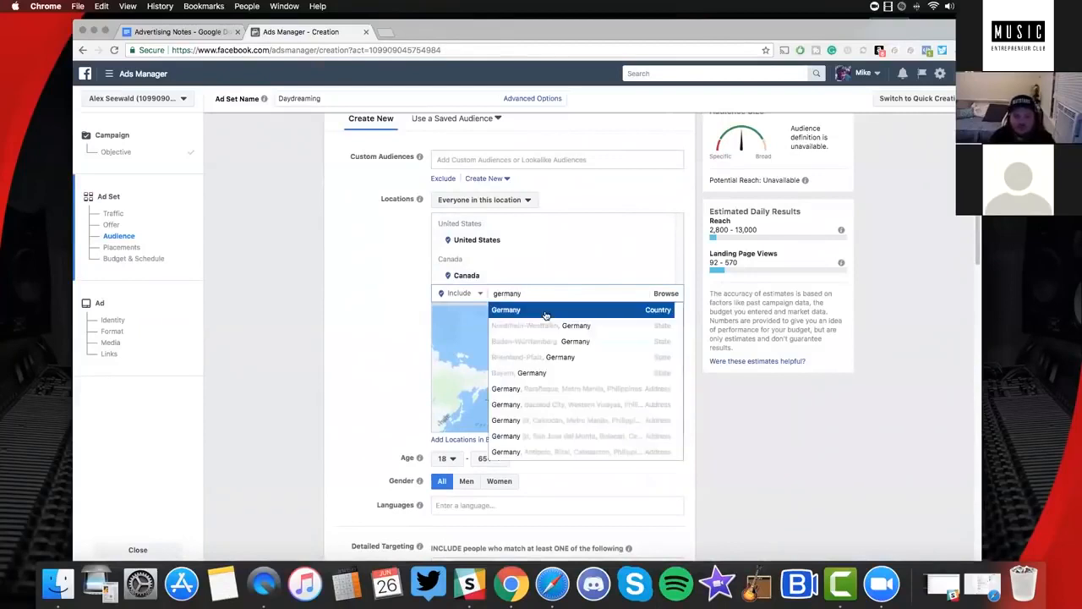
pyautogui.write('ny')
pyautogui.press('Return')
pyautogui.write('australia')
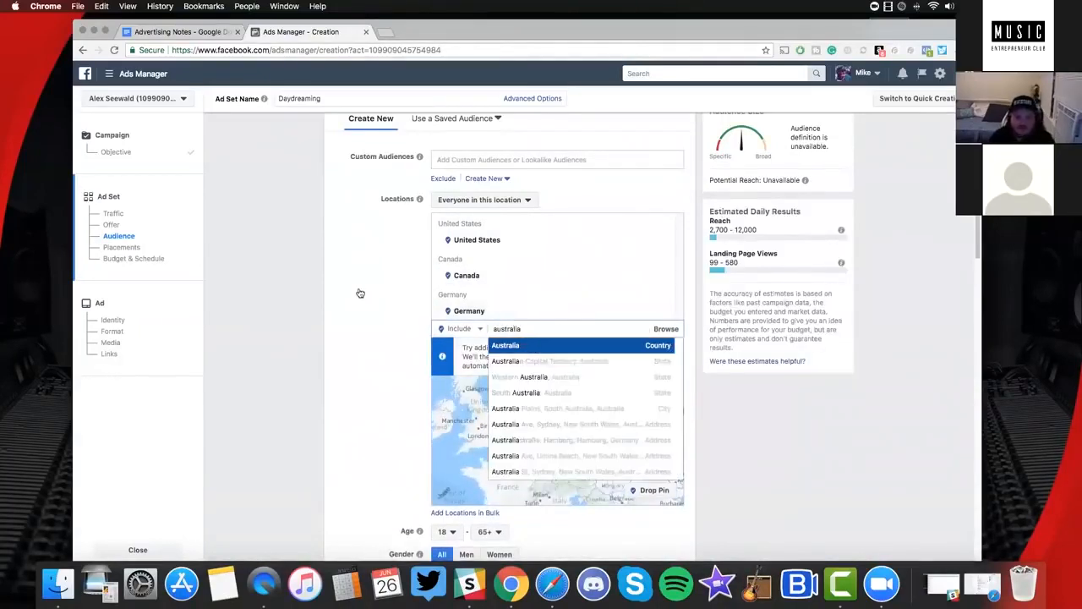
pyautogui.press('Return')
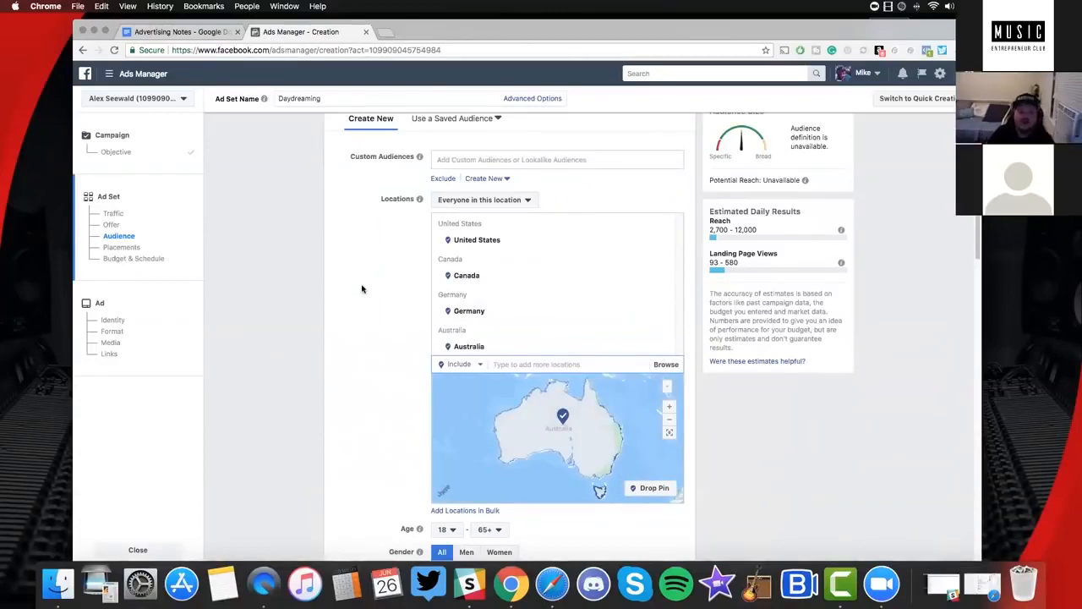
# Set the audience age range to 16 through 35
pyautogui.scroll(2, 387, 296)
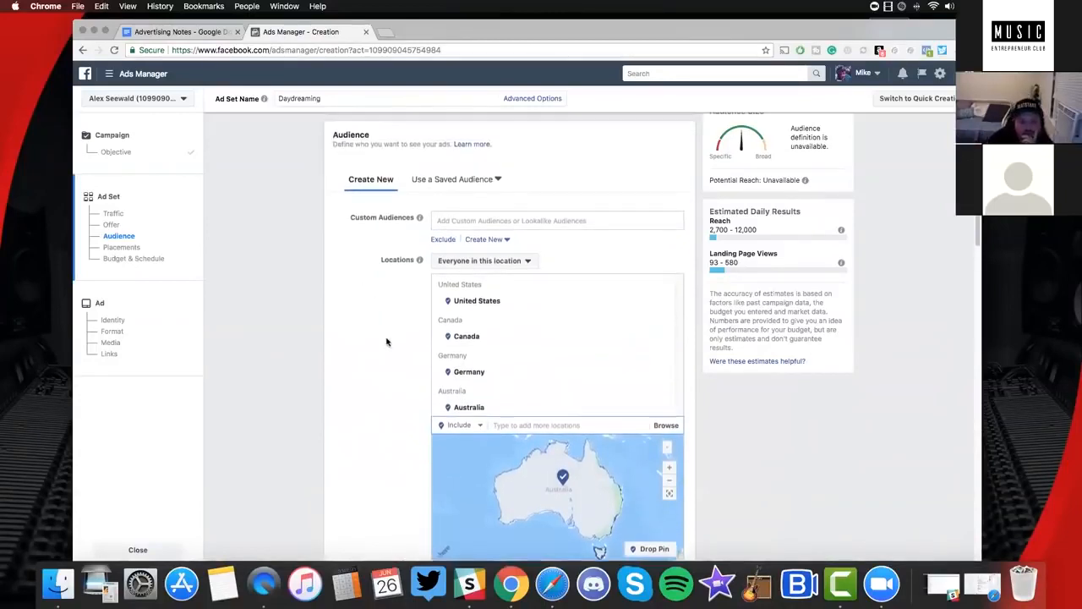
pyautogui.scroll(-5, 370, 282)
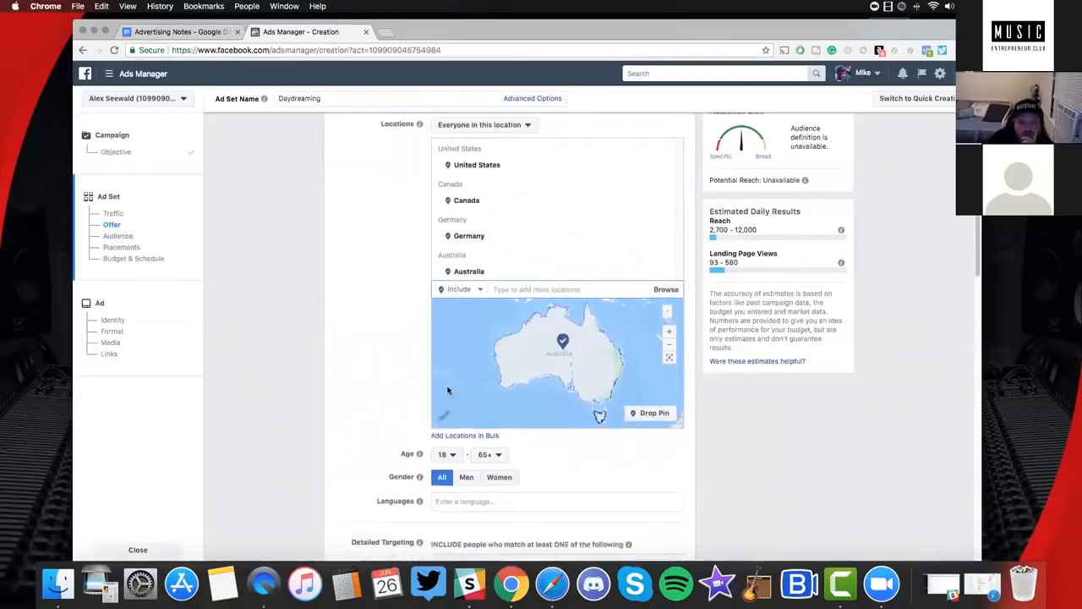
pyautogui.click(449, 373)
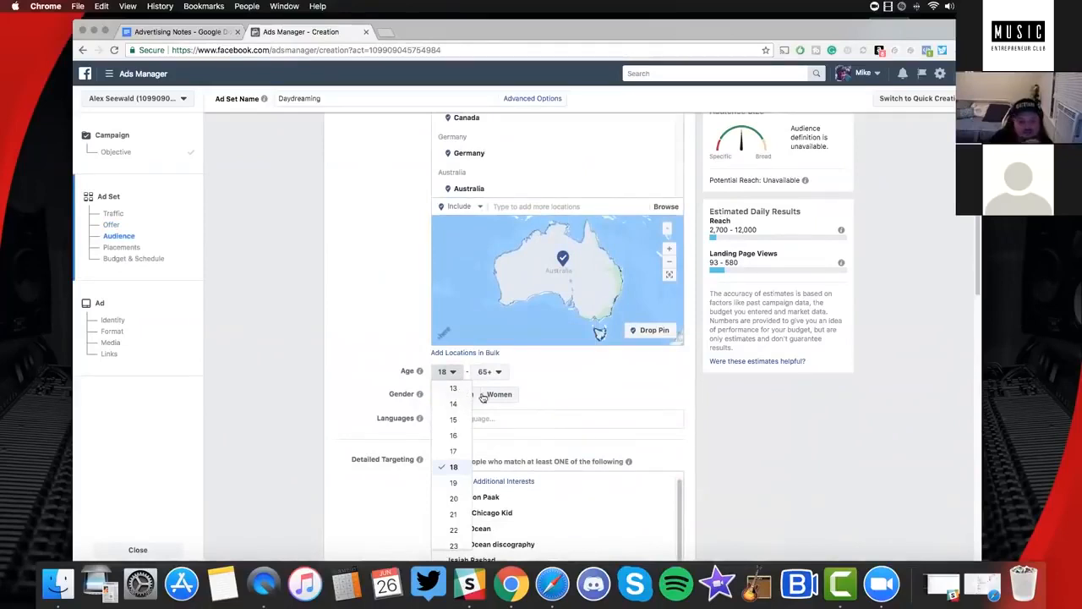
pyautogui.scroll(-1, 455, 413)
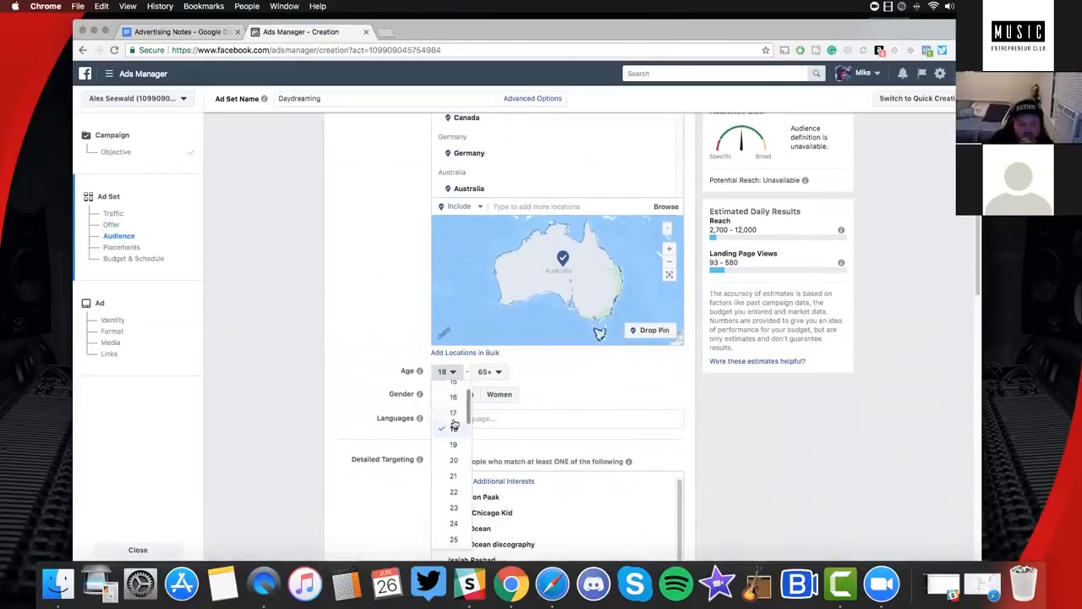
pyautogui.click(491, 372)
pyautogui.scroll(10, 511, 420)
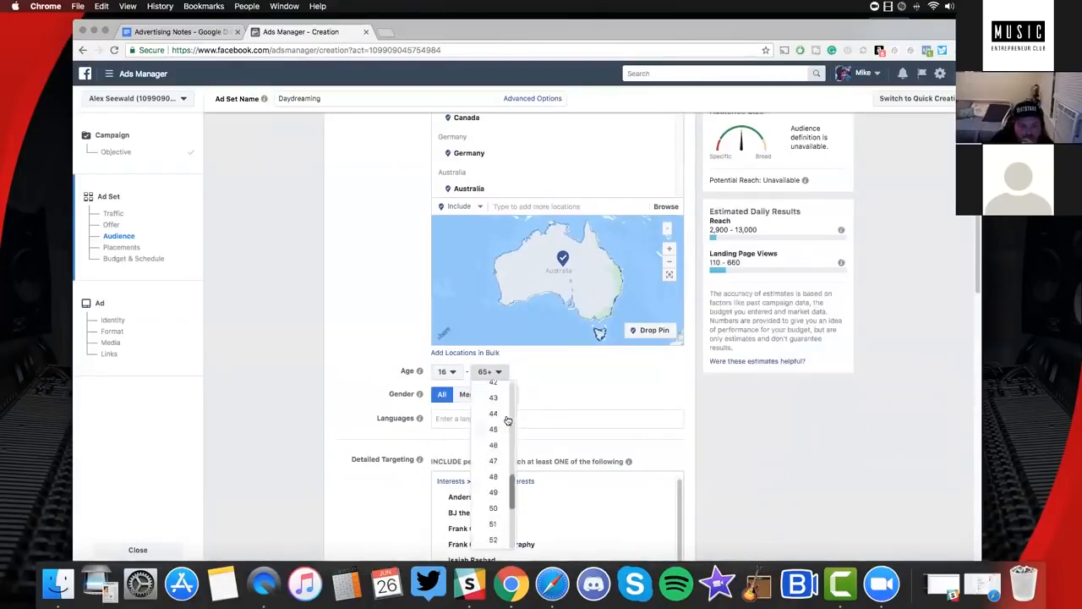
pyautogui.scroll(-3, 507, 420)
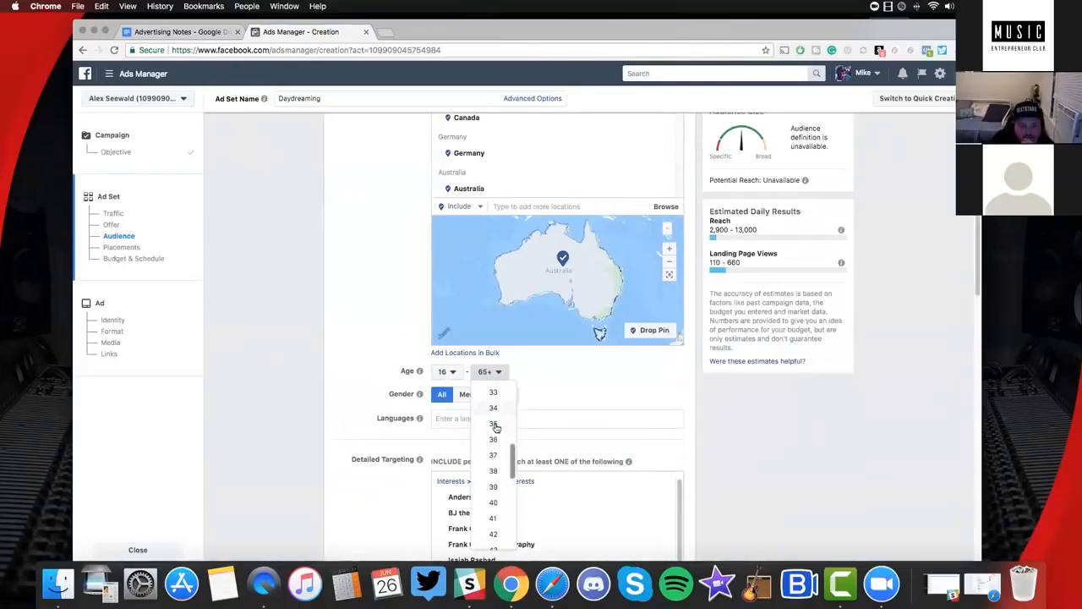
pyautogui.click(493, 423)
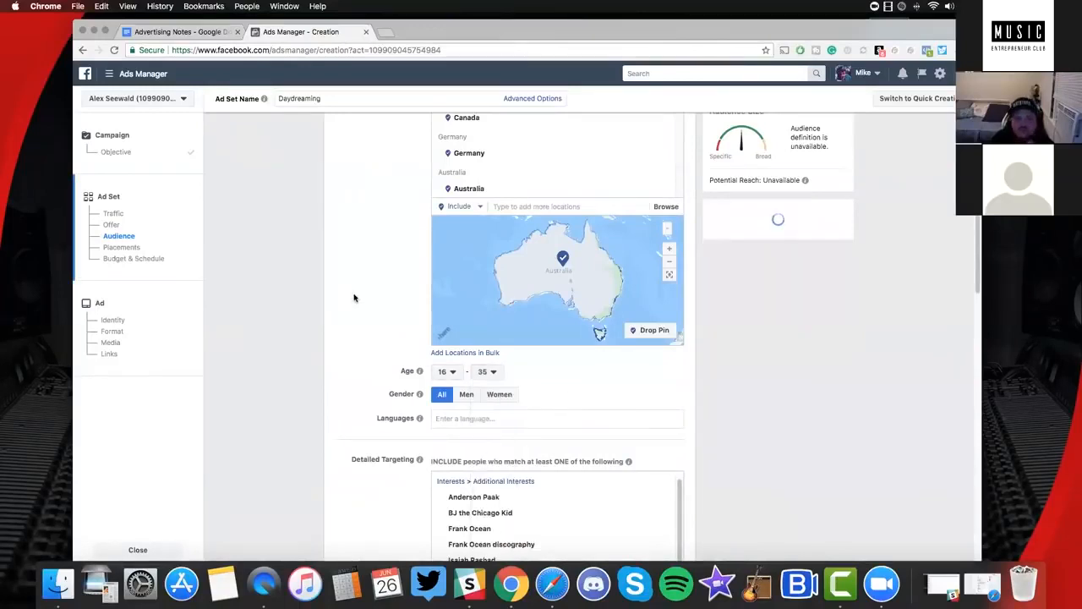
# Remove Germany and Australia from the audience locations
pyautogui.scroll(3, 353, 297)
pyautogui.scroll(5, 339, 302)
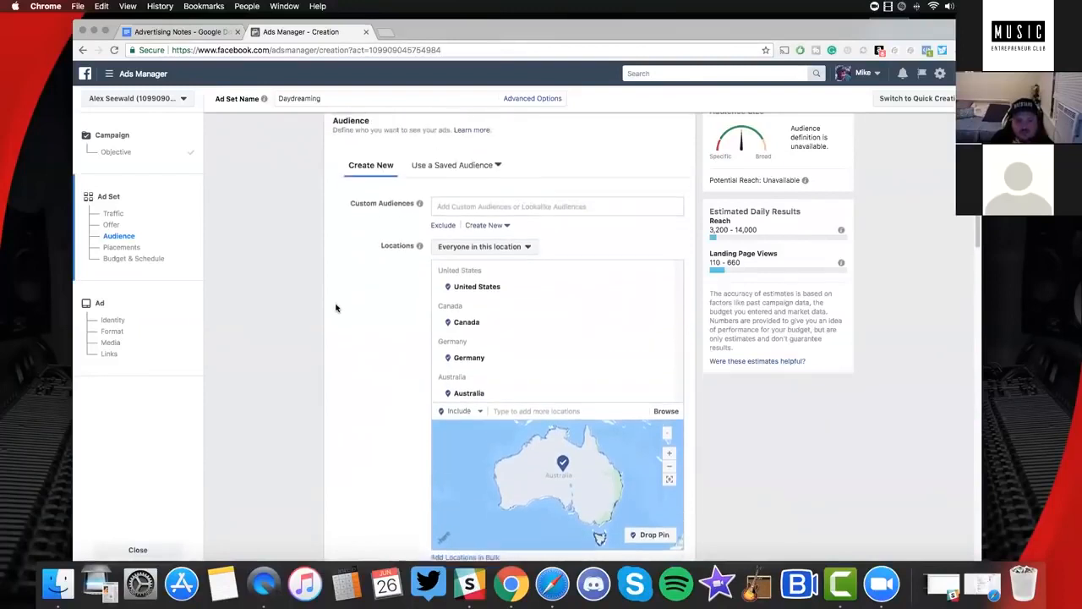
pyautogui.scroll(-4, 336, 309)
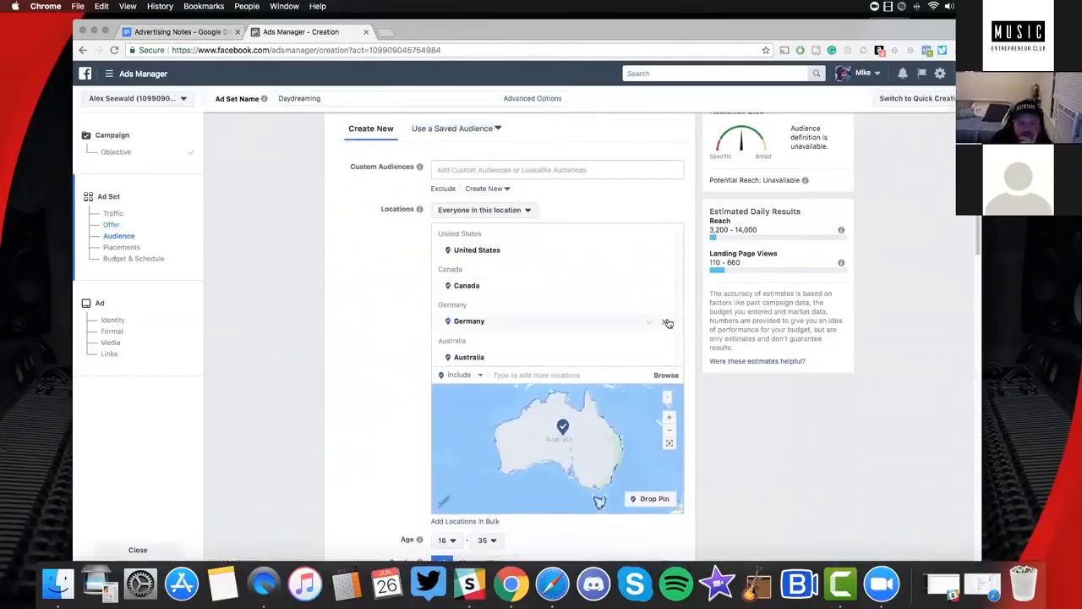
pyautogui.click(664, 322)
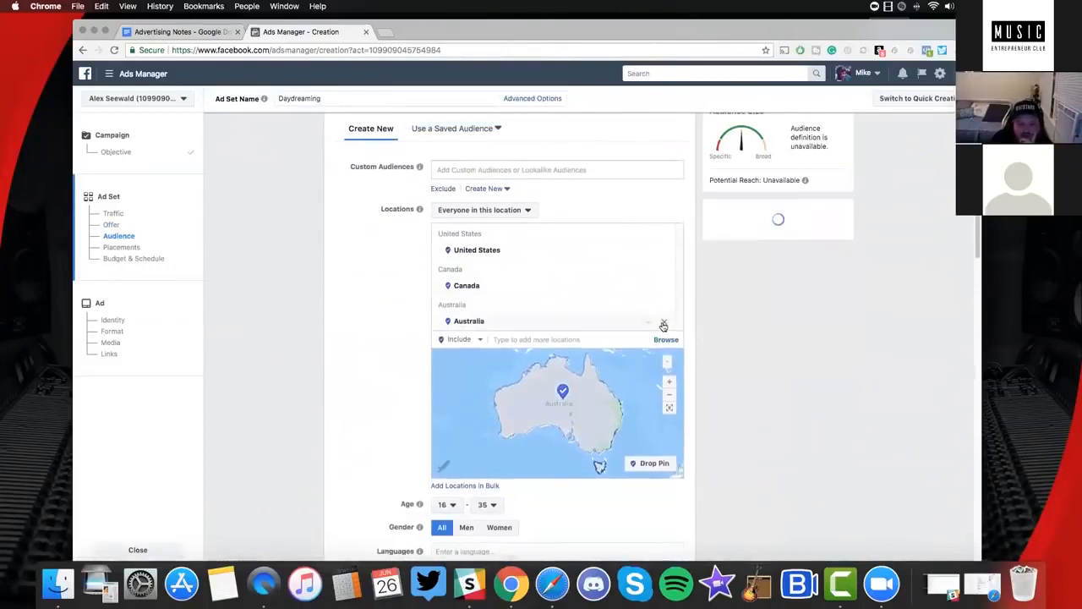
# Rename the ad set "Daydreaming (North America)"
pyautogui.scroll(5, 355, 307)
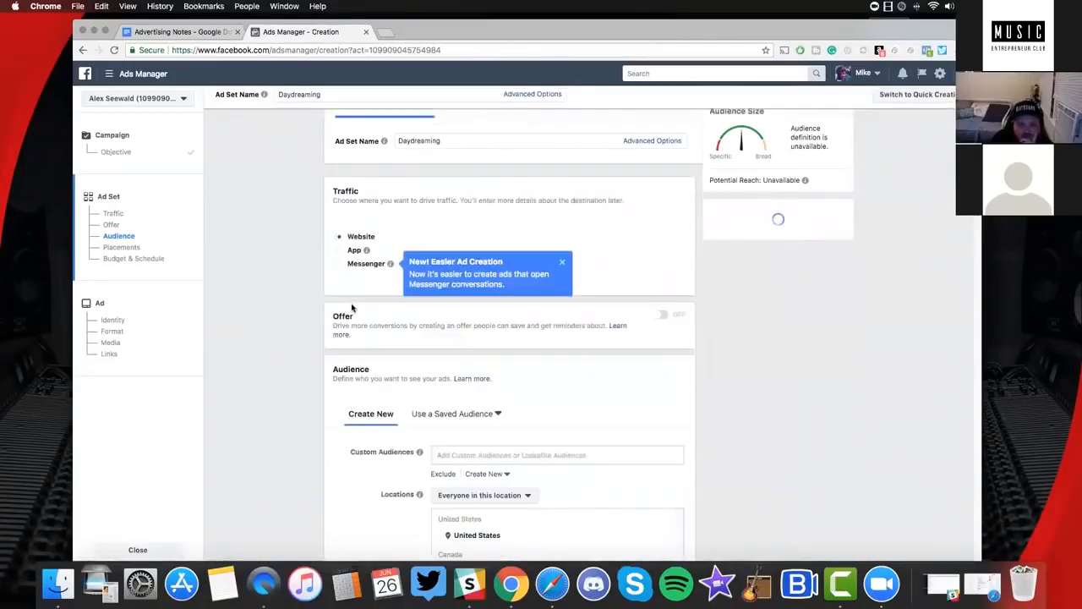
pyautogui.click(467, 140)
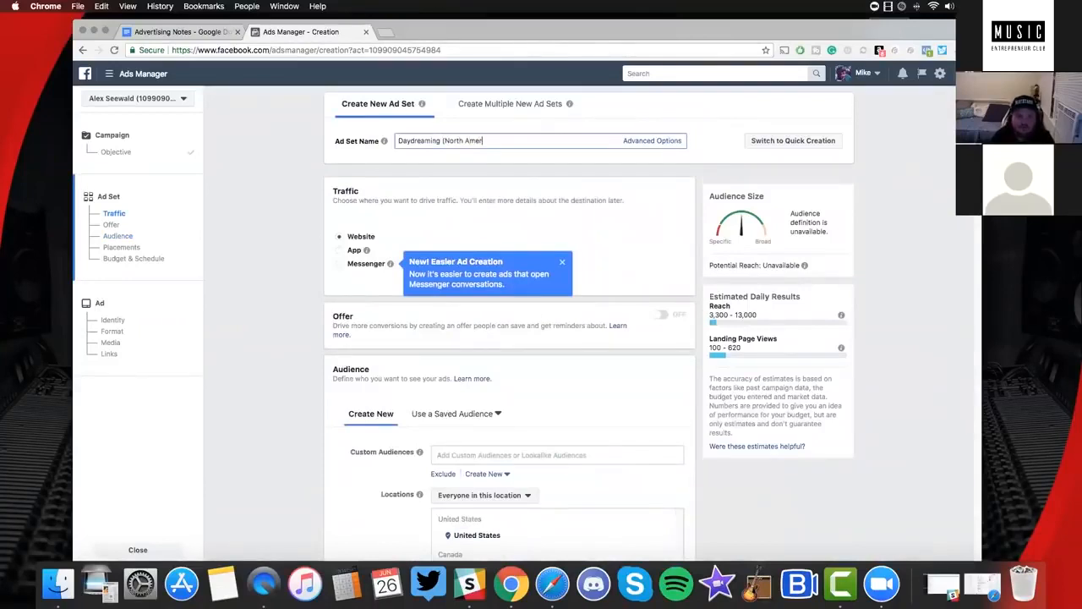
pyautogui.scroll(-4, 575, 294)
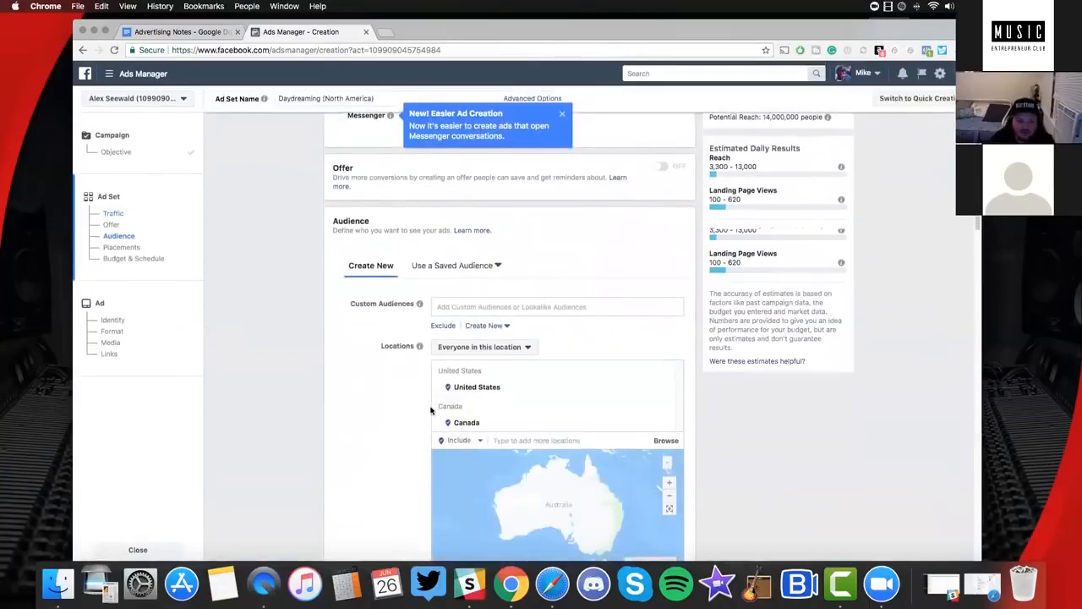
pyautogui.scroll(4, 481, 401)
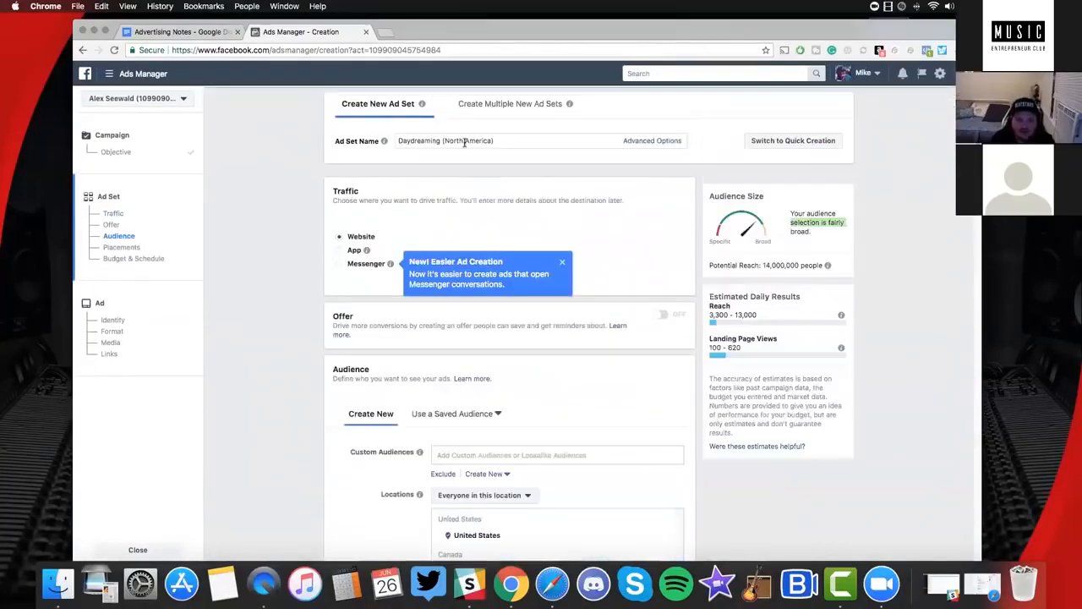
# Delete "(North America)" from the ad set name and dismiss the Messenger ad creation tip
pyautogui.moveTo(443, 140); pyautogui.dragTo(491, 140)
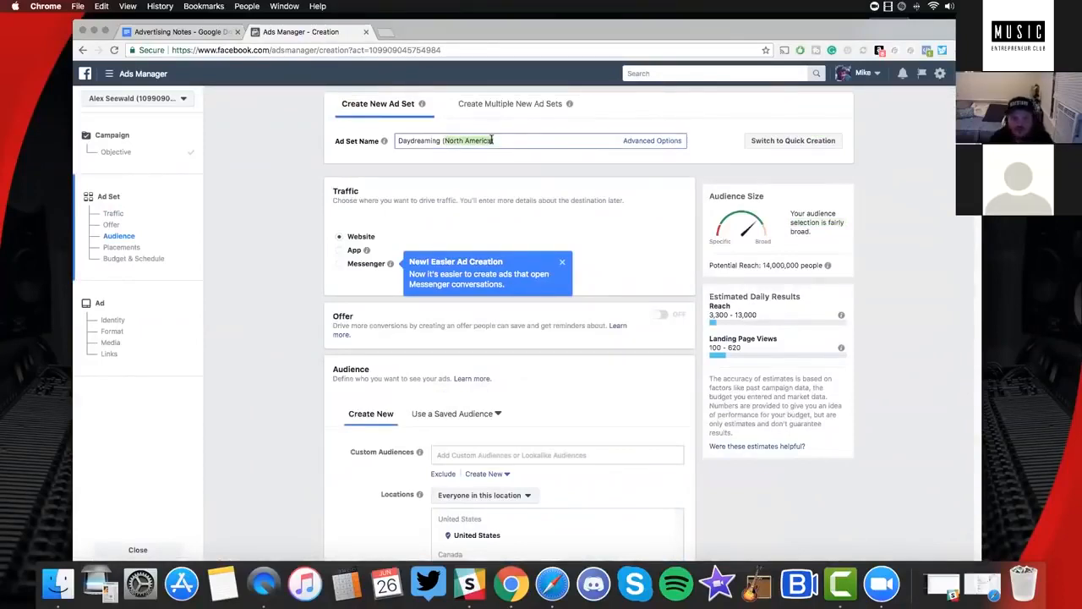
pyautogui.click(504, 140)
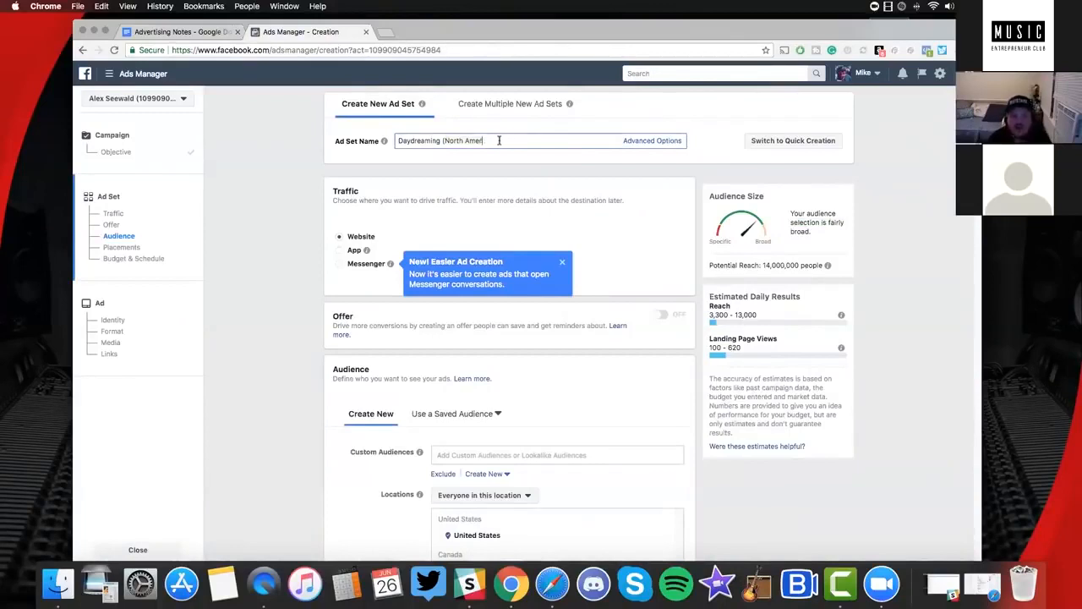
pyautogui.press('BackSpace')
pyautogui.press('BackSpace')
pyautogui.press('BackSpace')
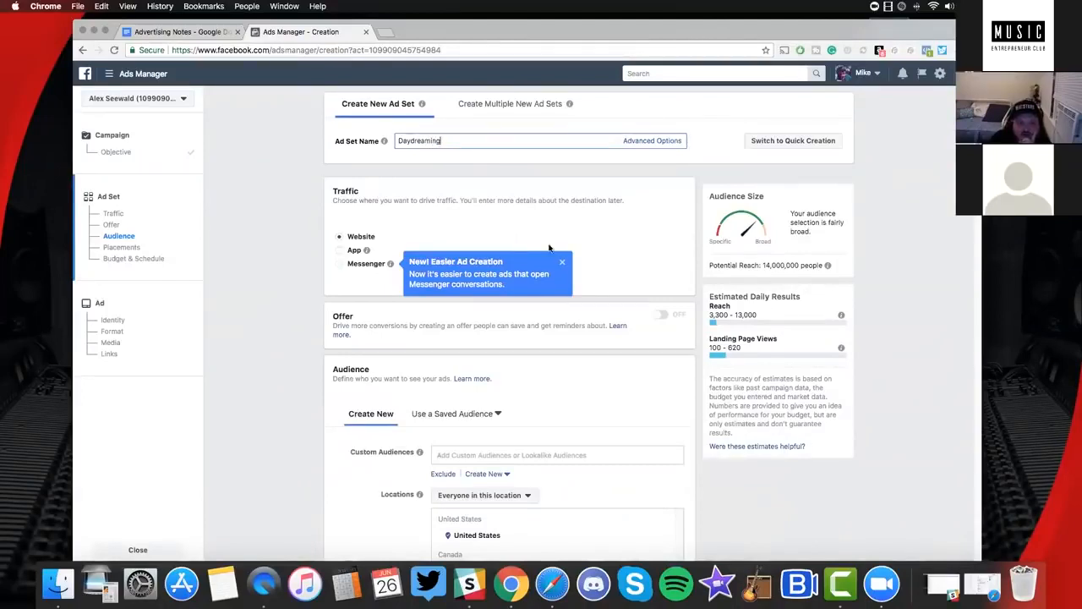
pyautogui.click(485, 188)
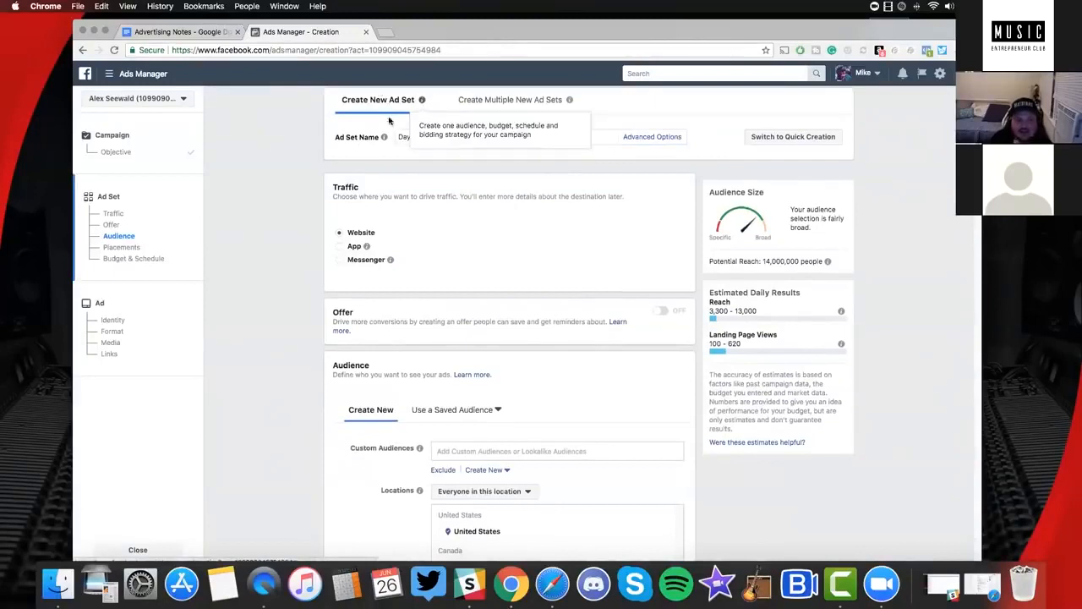
# Append "(North America)" to the Daydreaming ad set name again
pyautogui.scroll(-4, 502, 234)
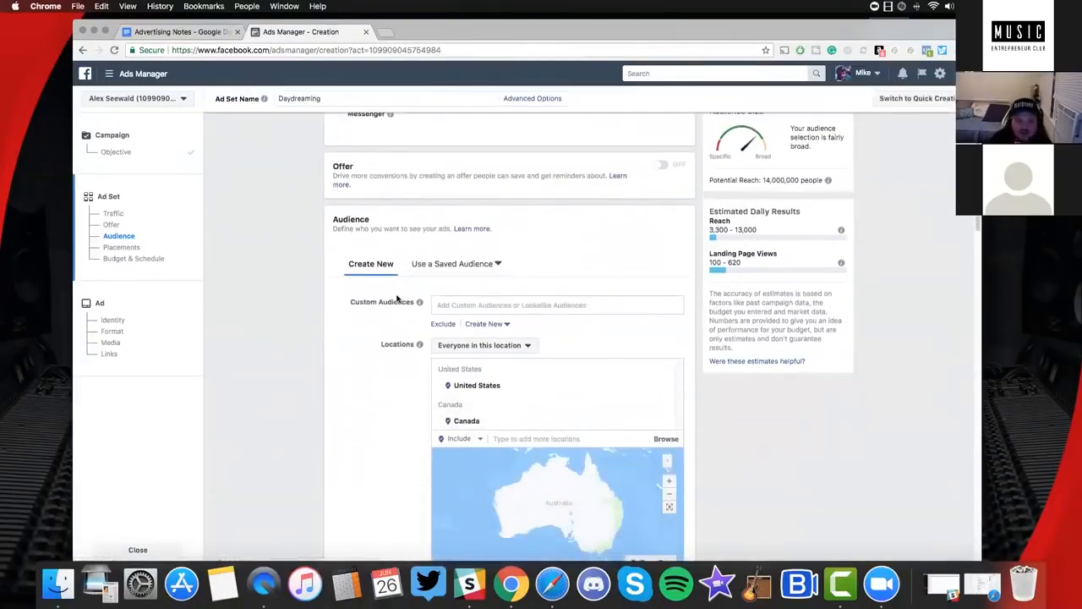
pyautogui.scroll(4, 396, 295)
pyautogui.click(465, 139)
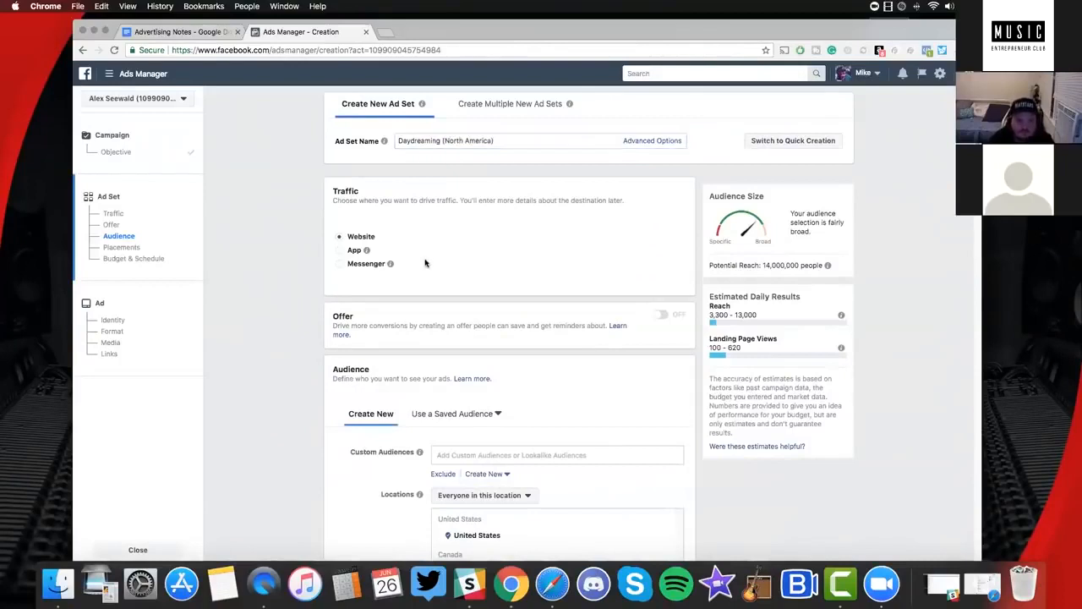
# Add a Facebook Pages connection below the detailed targeting that excludes people who like your Page
pyautogui.scroll(-7, 426, 265)
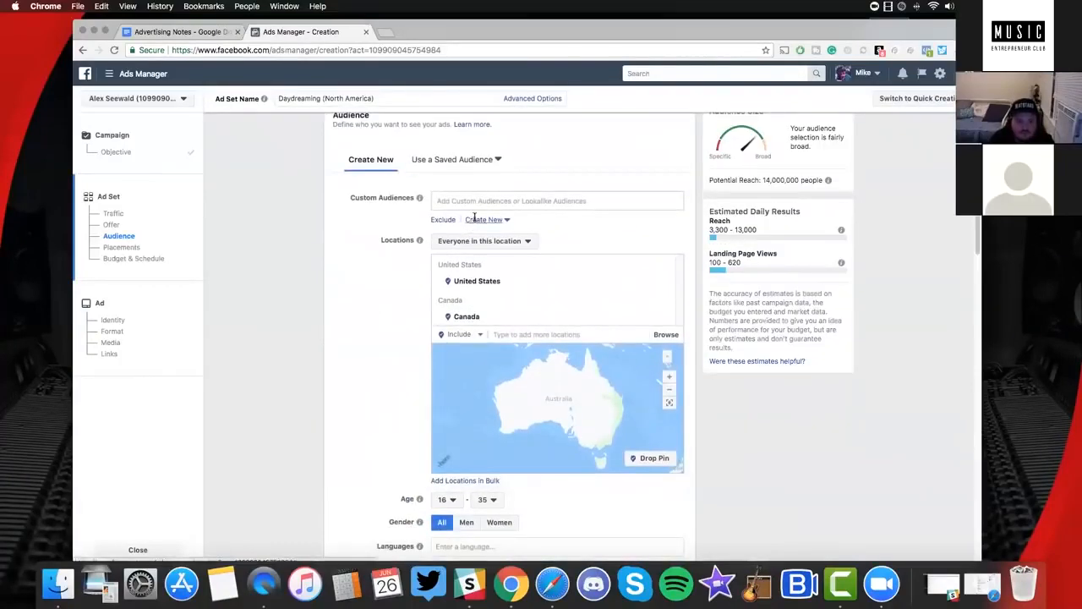
pyautogui.scroll(-5, 475, 253)
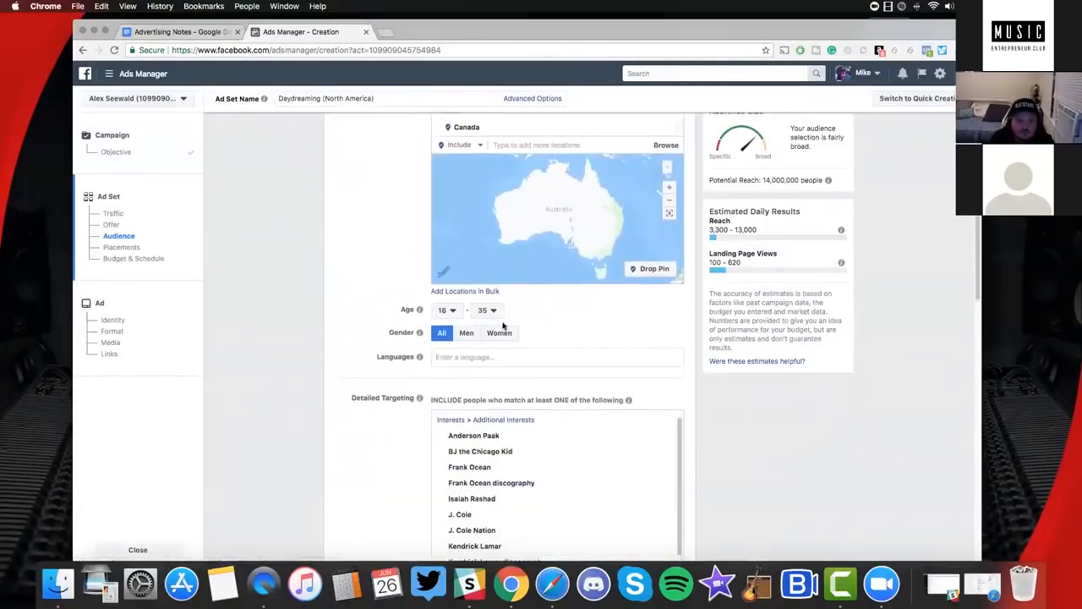
pyautogui.scroll(-13, 503, 330)
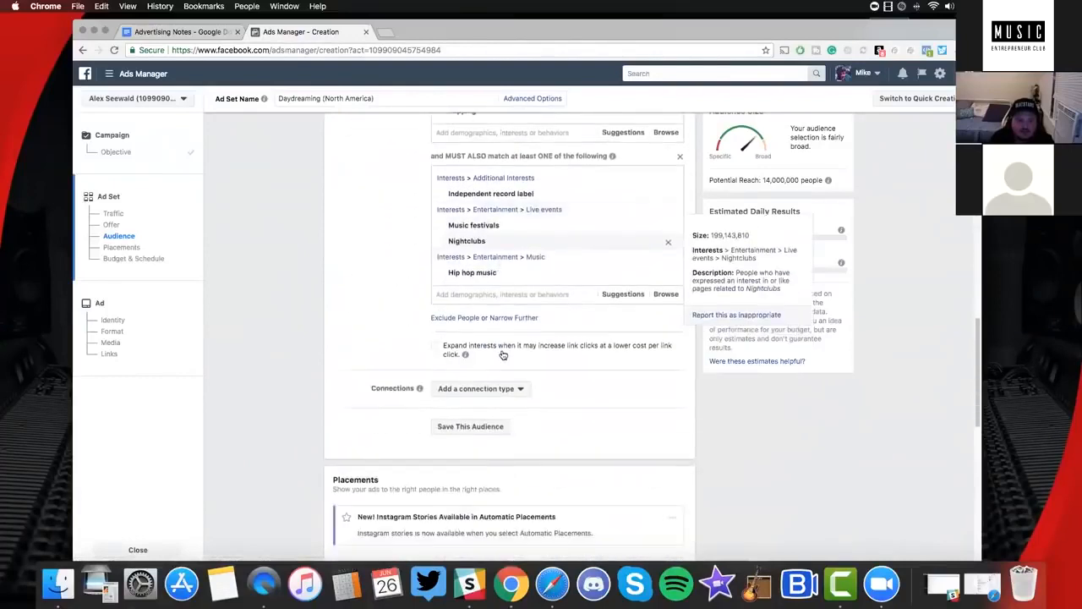
pyautogui.scroll(-1, 503, 354)
pyautogui.click(509, 346)
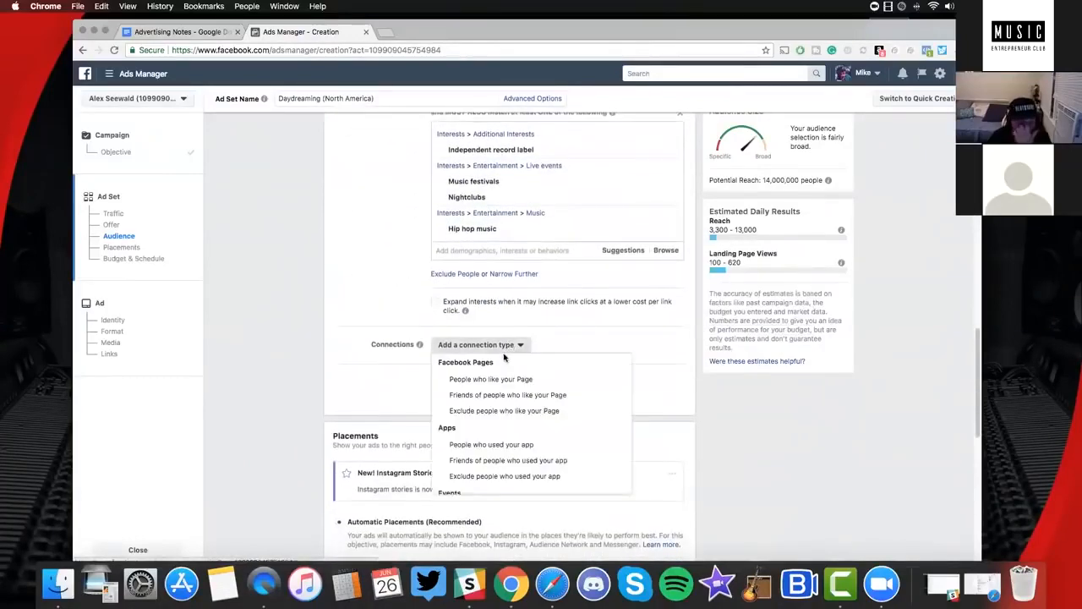
pyautogui.click(475, 410)
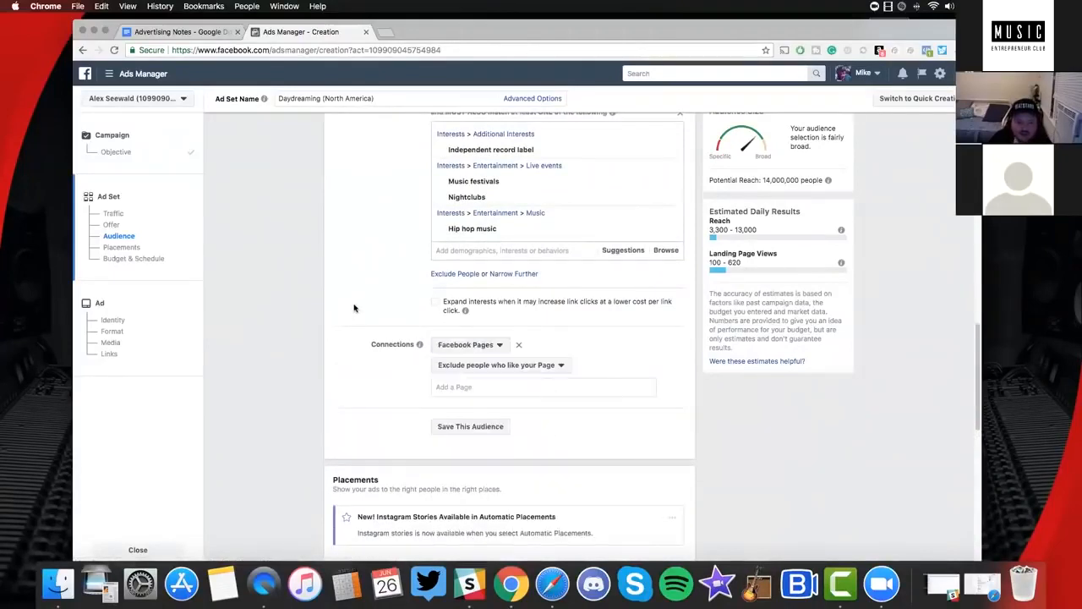
# Save the current targeting as a reusable audience named "Daydreaming Audience"
pyautogui.scroll(-3, 355, 307)
pyautogui.scroll(-2, 396, 312)
pyautogui.click(480, 273)
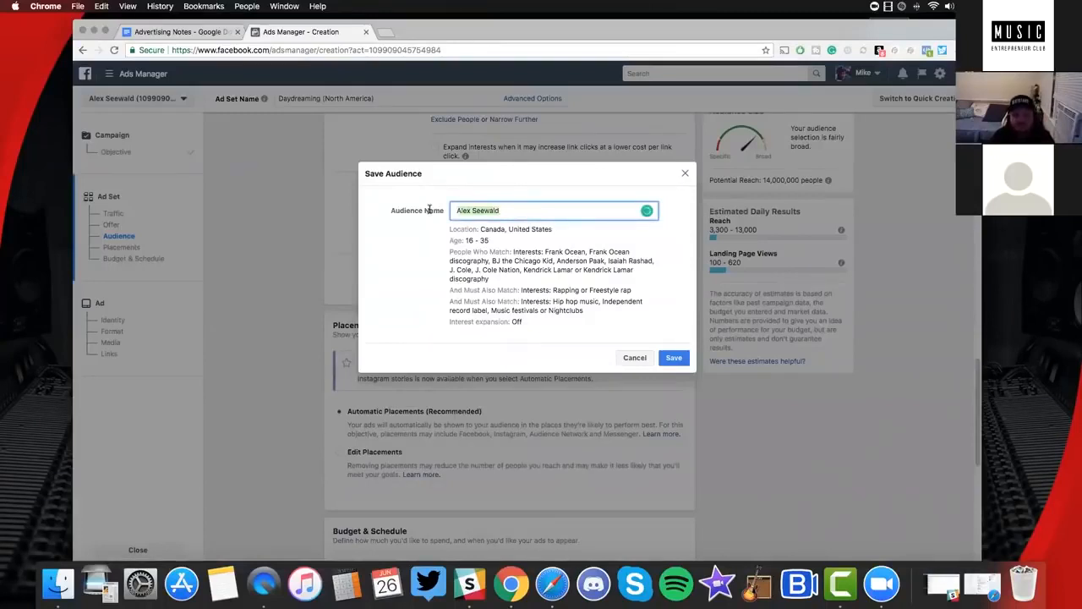
pyautogui.write('Daydreaming Audience')
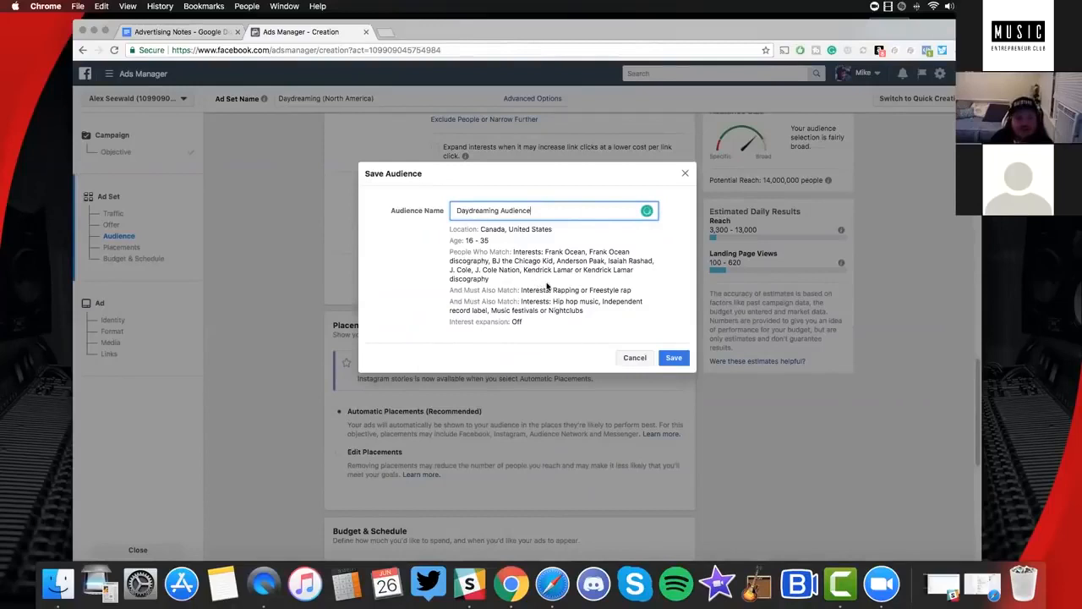
pyautogui.click(674, 358)
# Switch the ad set from automatic placements to manually edited placements
pyautogui.scroll(5, 493, 349)
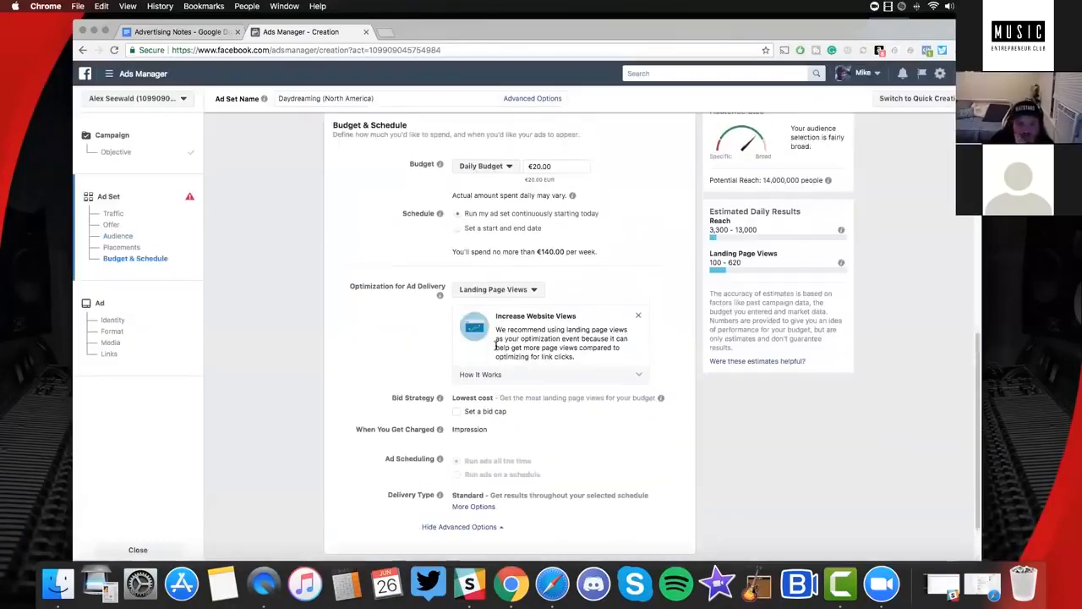
pyautogui.scroll(1, 356, 211)
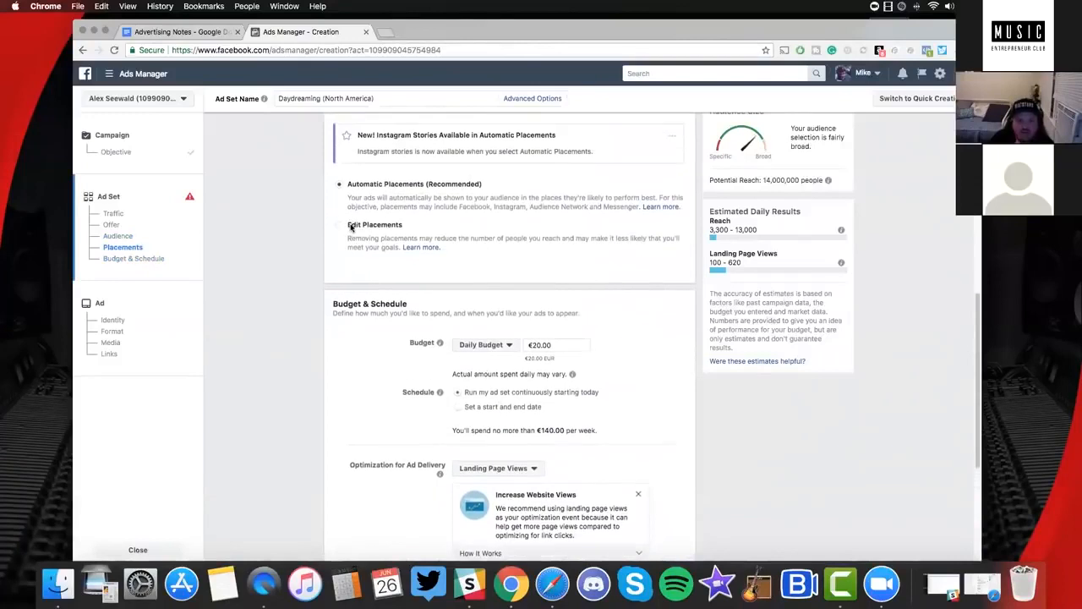
pyautogui.click(351, 227)
pyautogui.scroll(-6, 541, 271)
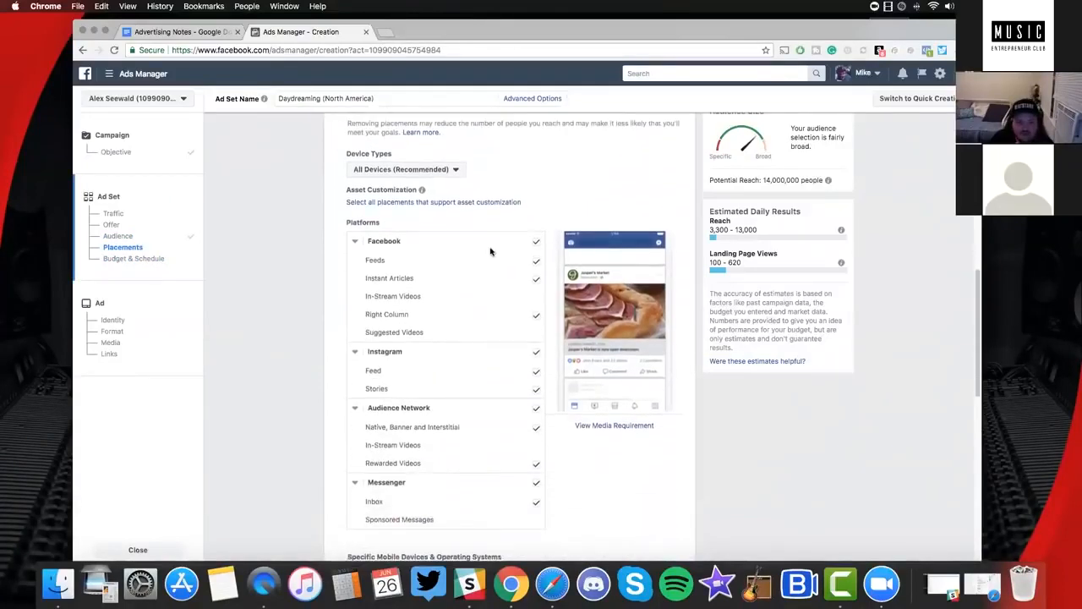
# Remove Messenger, Audience Network and Facebook Right Column from the ad set's placements
pyautogui.scroll(8, 491, 251)
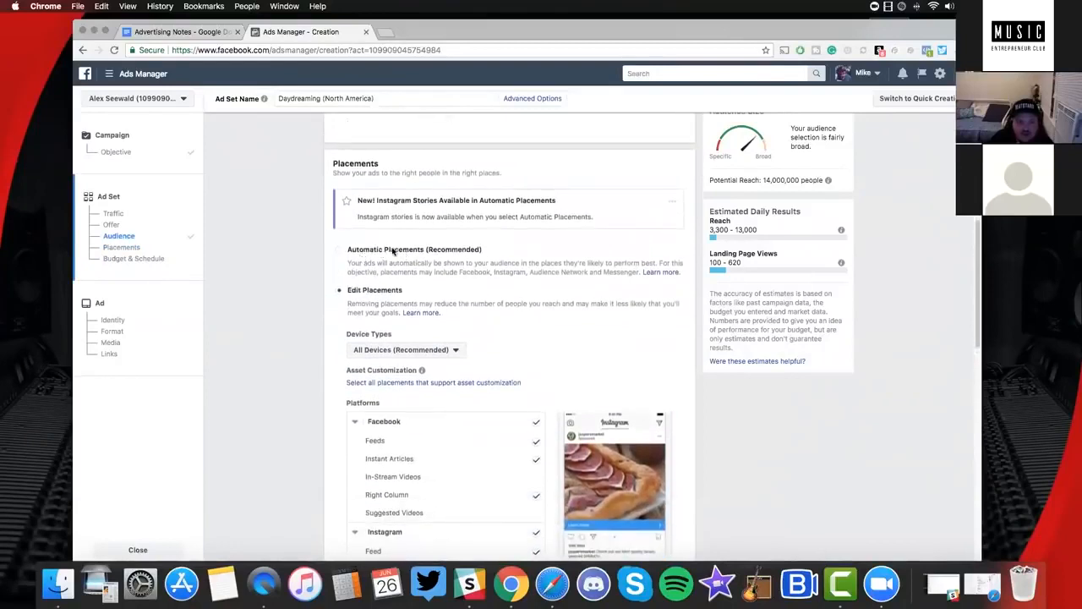
pyautogui.scroll(-5, 497, 264)
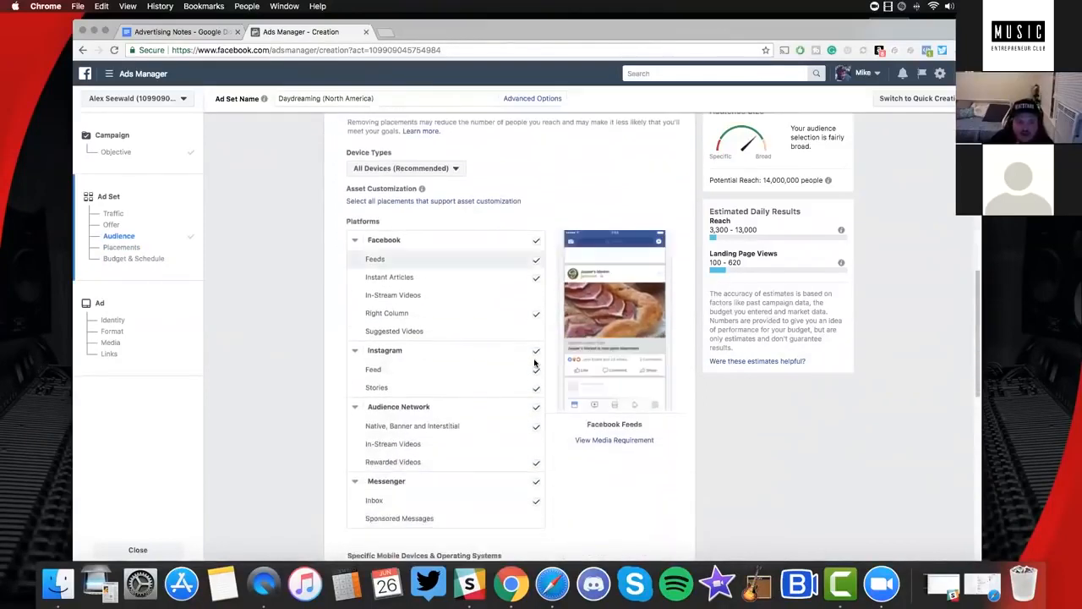
pyautogui.scroll(3, 440, 237)
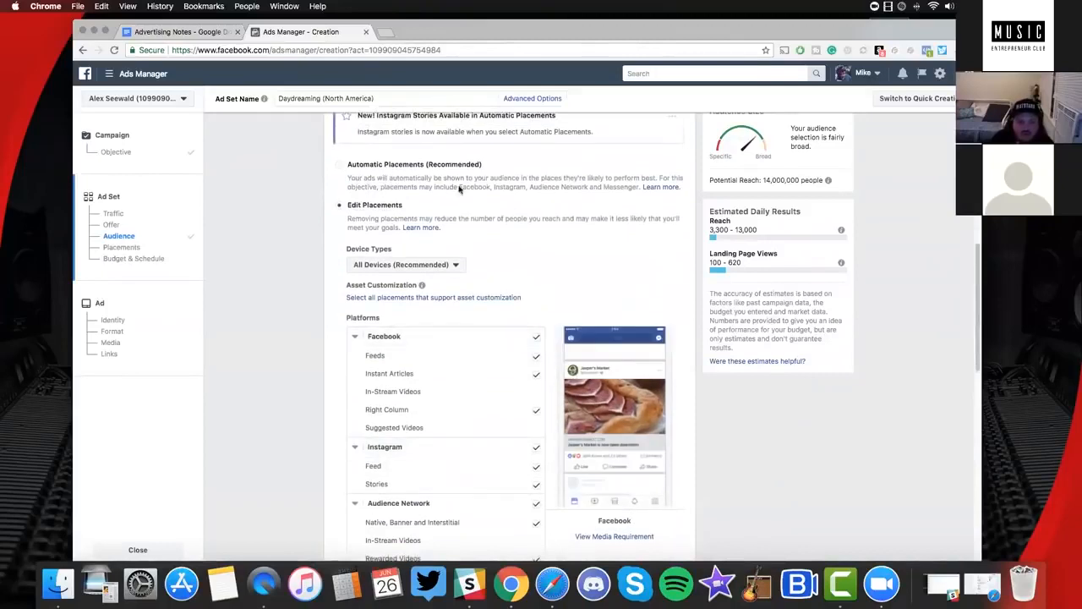
pyautogui.scroll(-1, 461, 189)
pyautogui.scroll(-5, 507, 254)
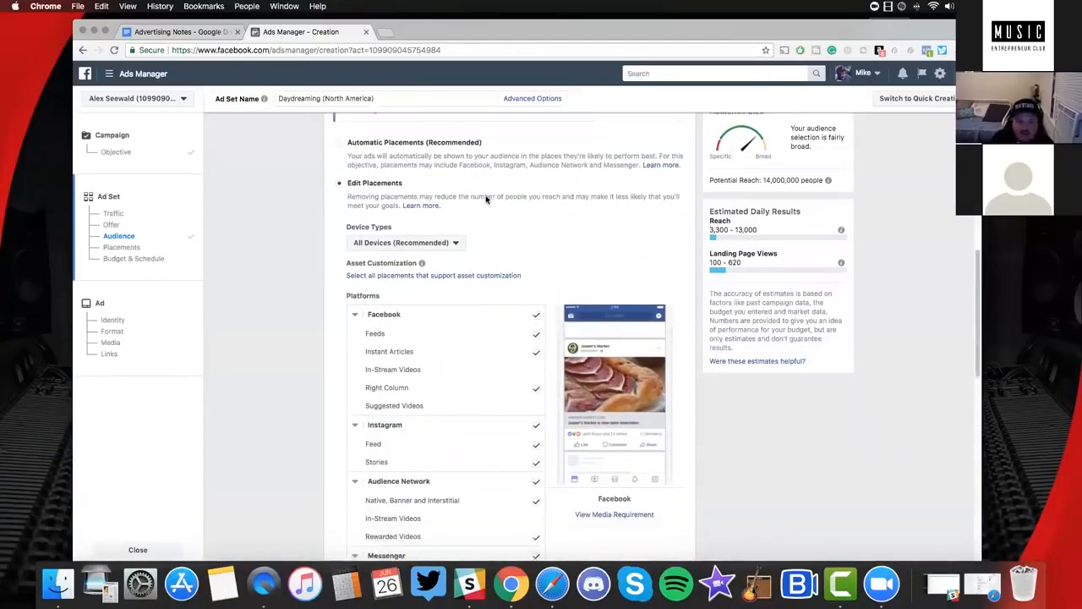
pyautogui.click(536, 424)
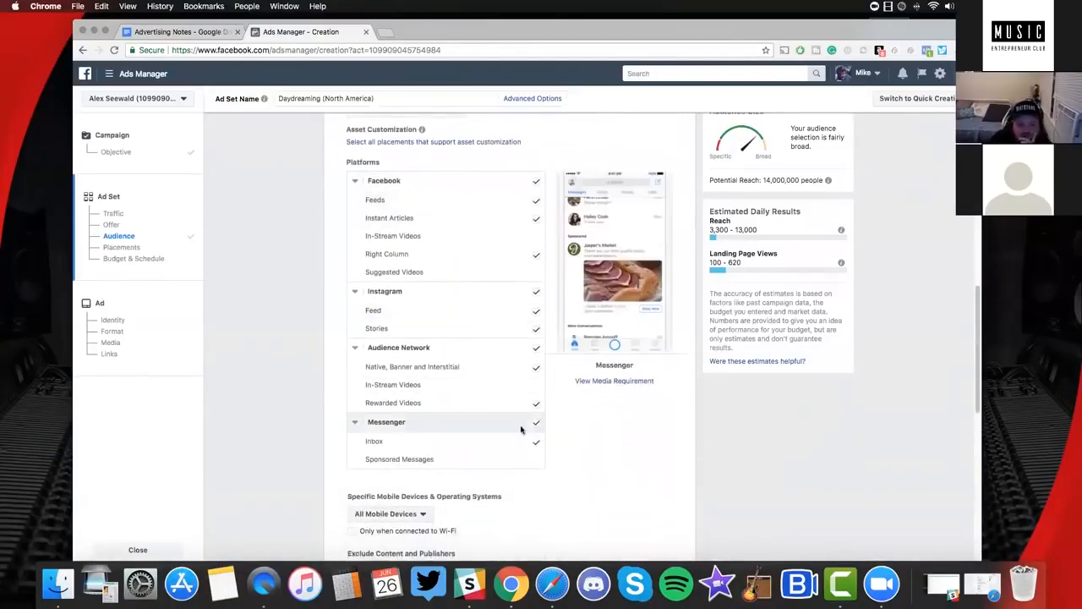
pyautogui.click(536, 348)
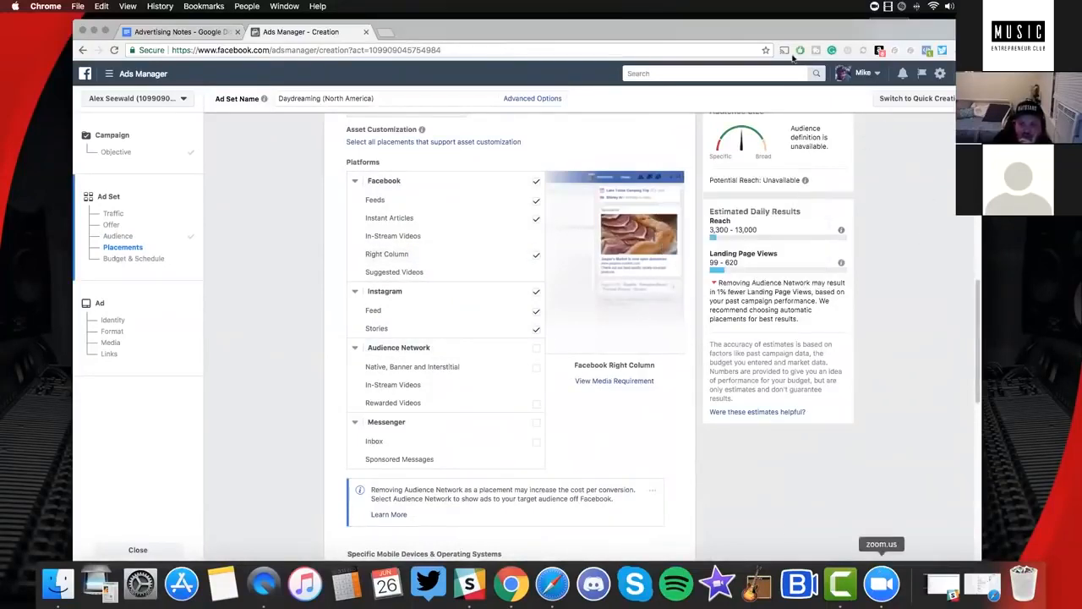
pyautogui.click(536, 257)
pyautogui.scroll(1, 539, 221)
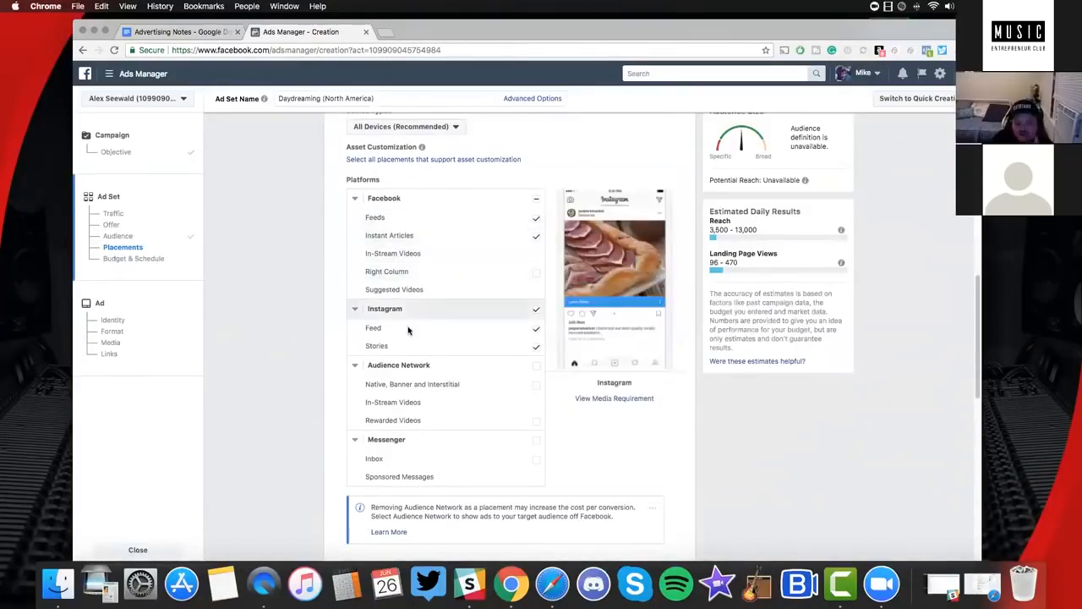
# Examine the mobile device options, the device types and the asset customization explanation for the placements
pyautogui.scroll(-5, 499, 335)
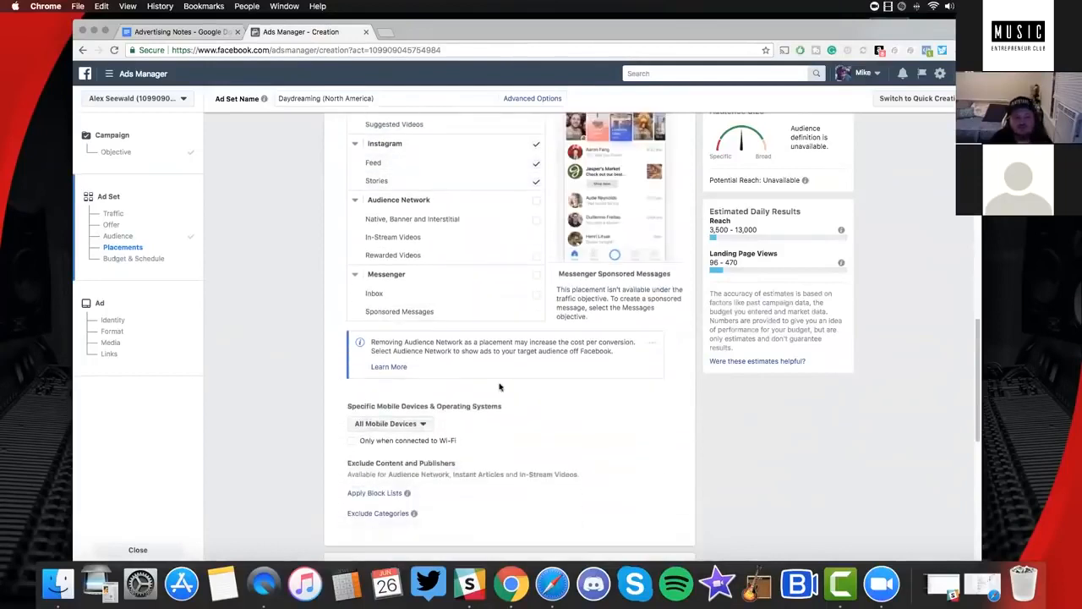
pyautogui.click(398, 390)
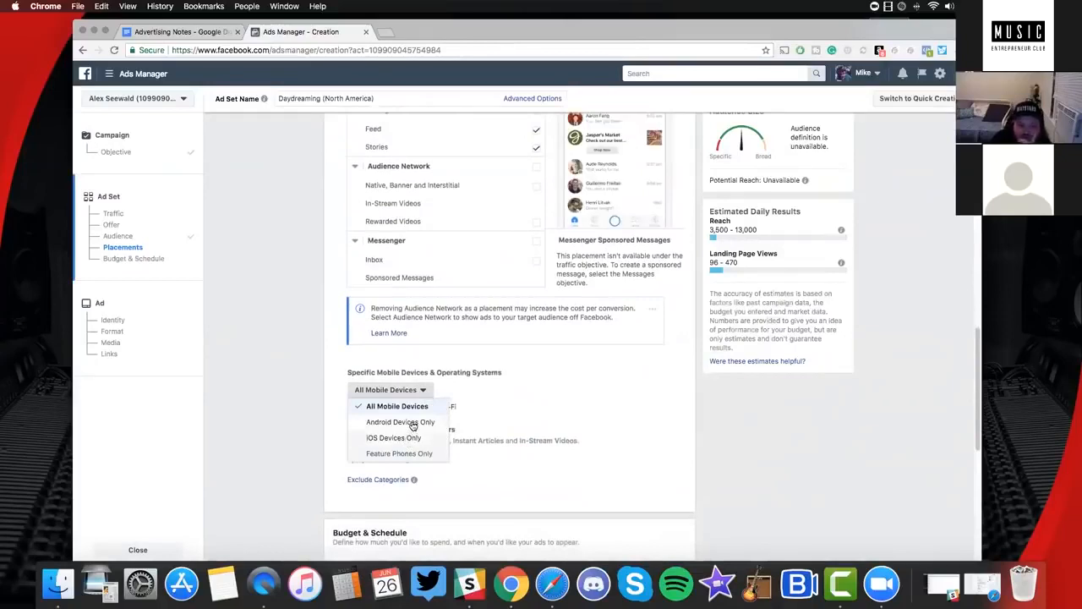
pyautogui.click(457, 430)
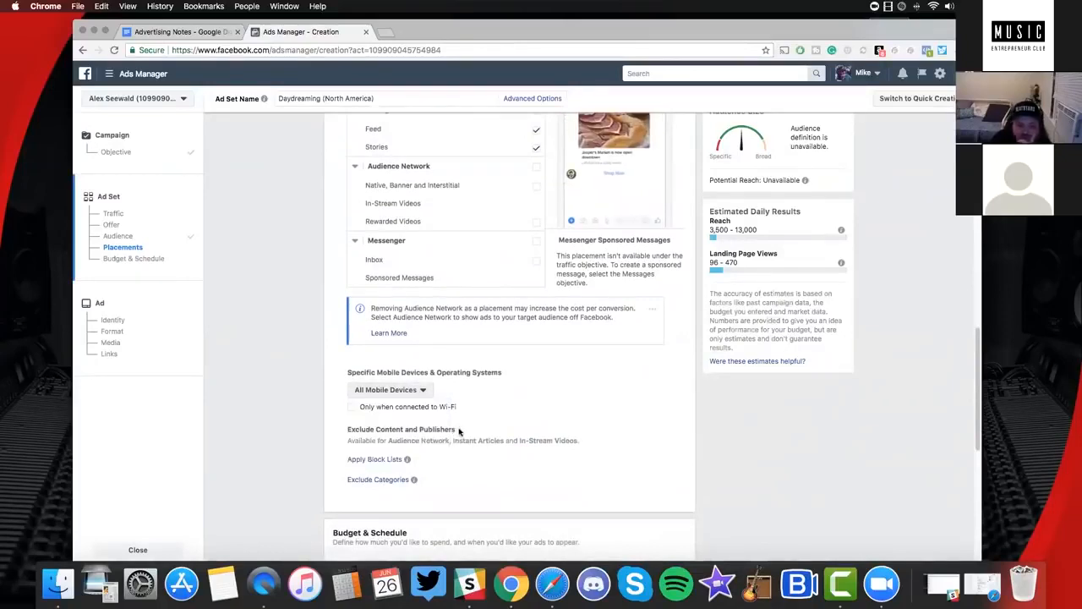
pyautogui.scroll(5, 460, 431)
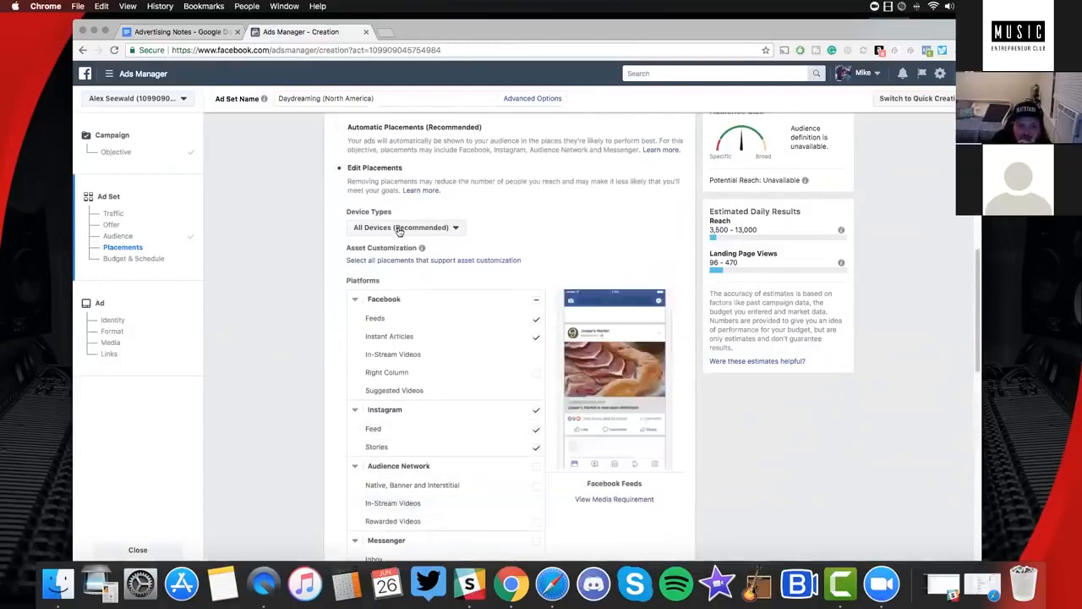
pyautogui.click(401, 228)
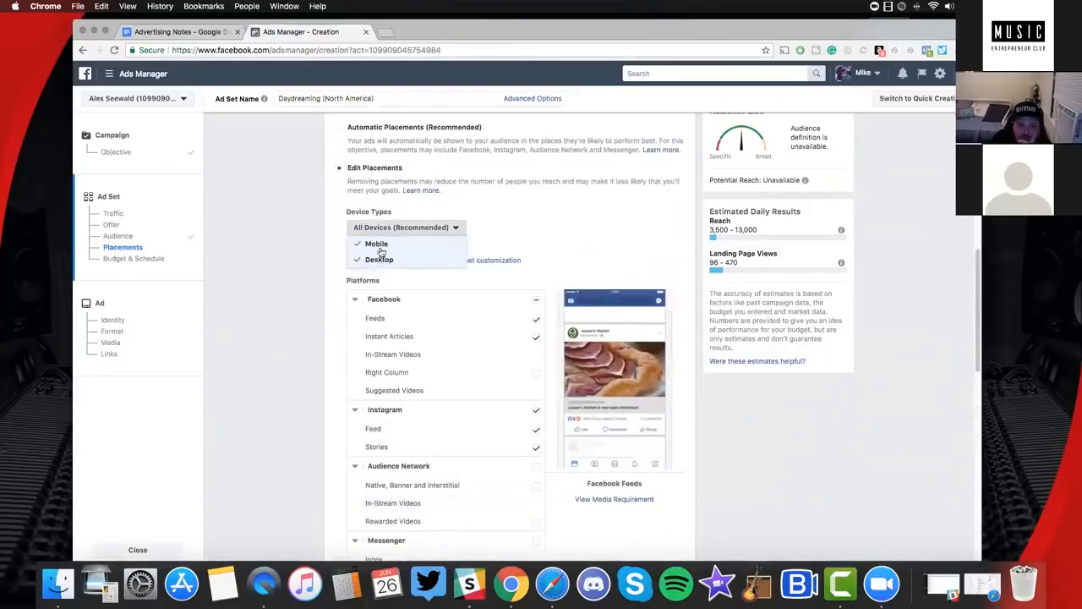
pyautogui.click(505, 214)
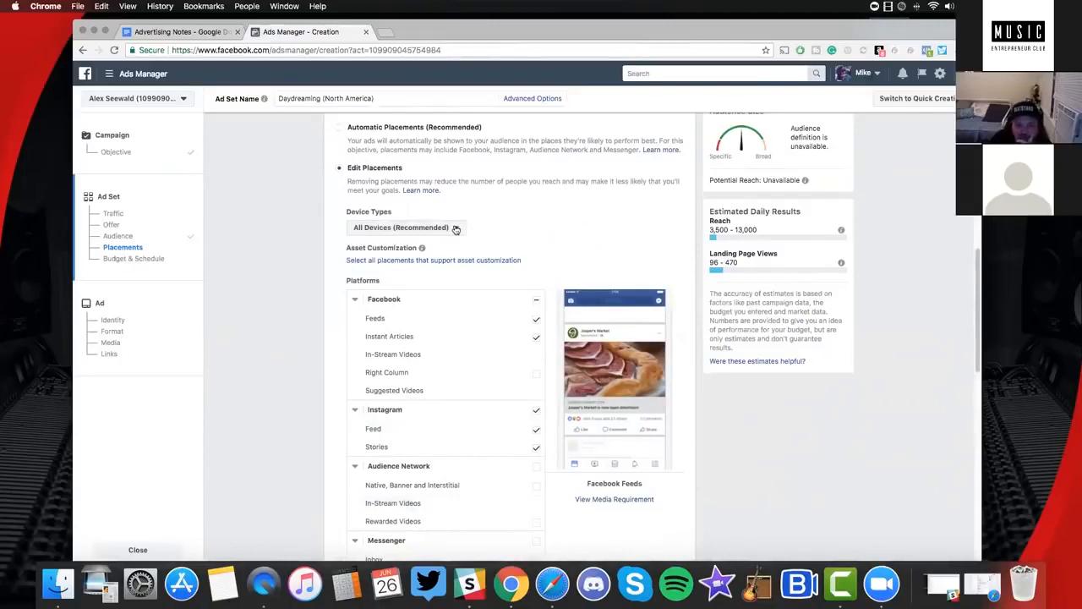
pyautogui.click(398, 228)
pyautogui.click(424, 227)
pyautogui.click(393, 227)
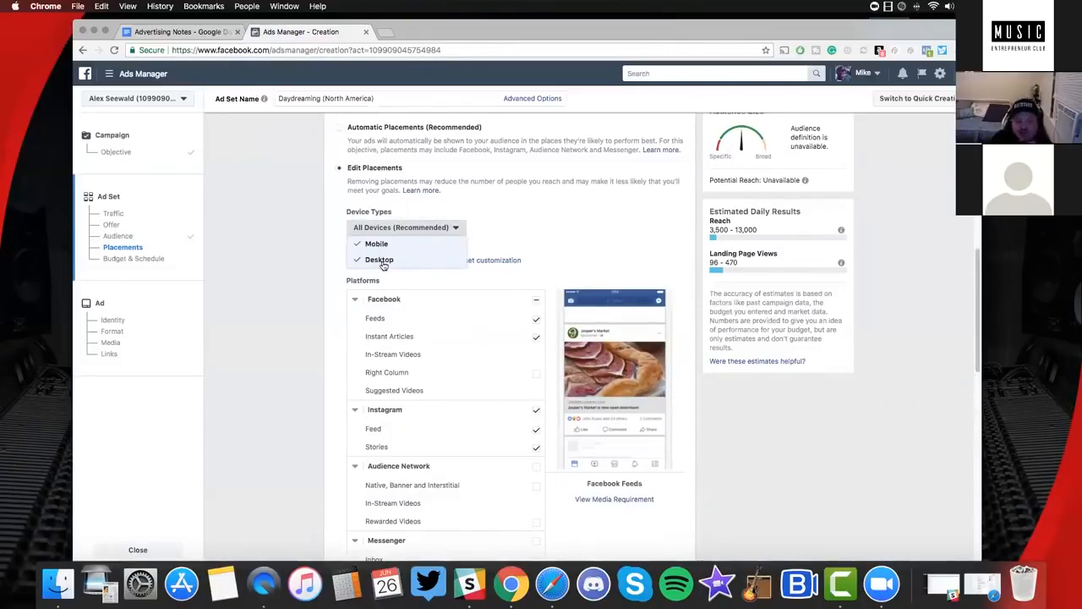
pyautogui.click(517, 231)
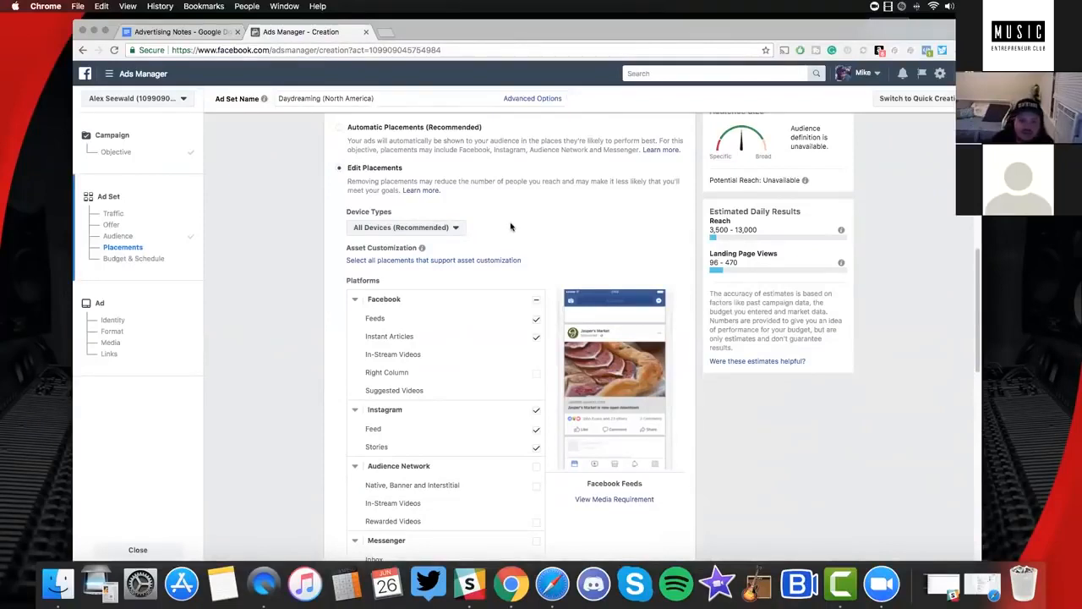
pyautogui.scroll(-3, 512, 225)
pyautogui.scroll(2, 457, 194)
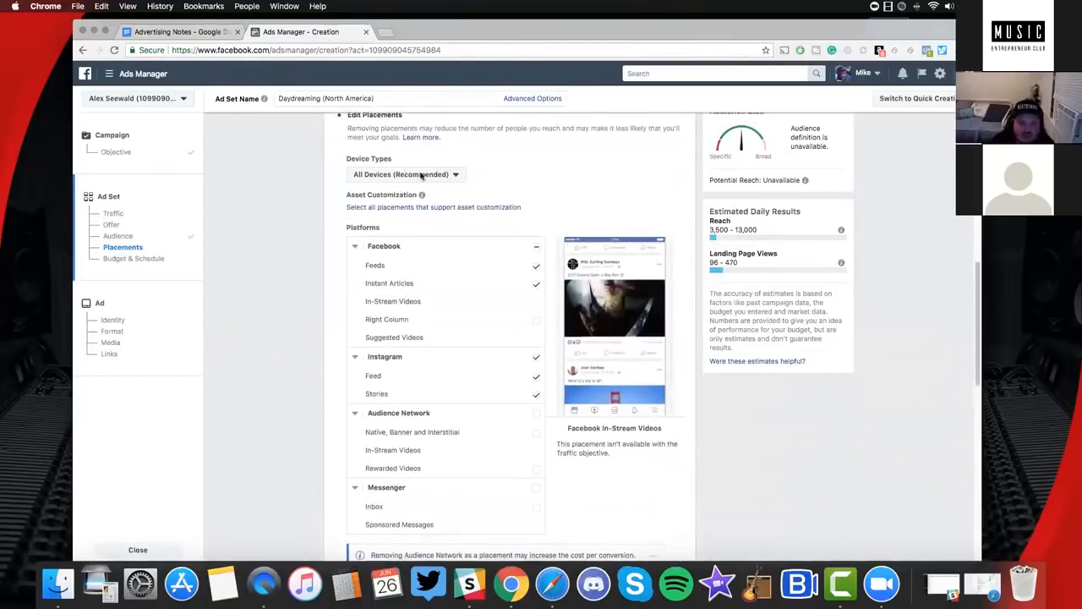
pyautogui.moveTo(422, 195)
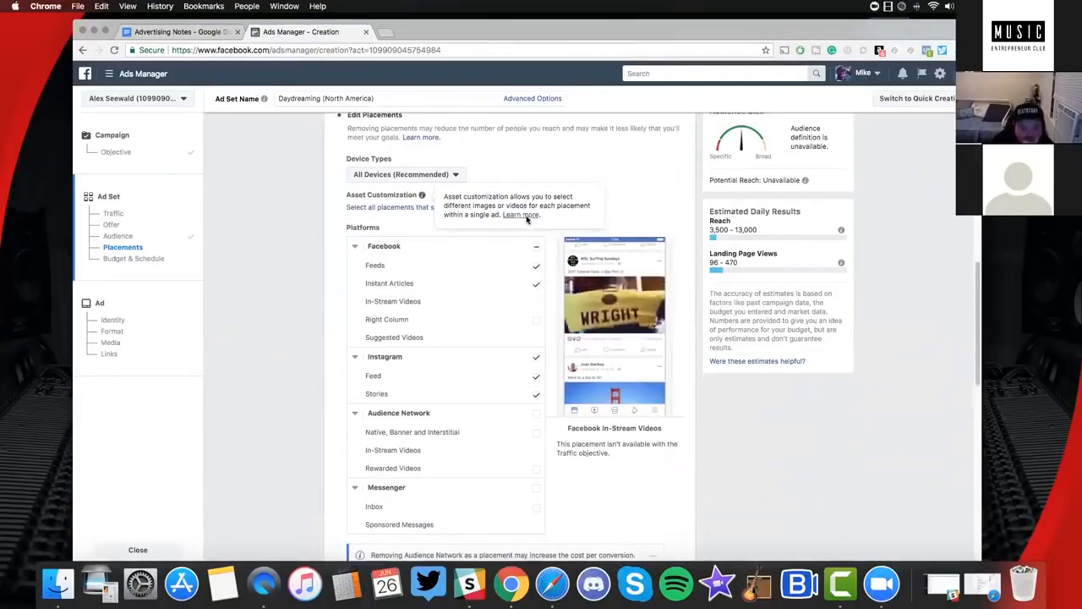
# Try a lifetime budget for the ad set and return to a daily budget
pyautogui.scroll(-10, 526, 218)
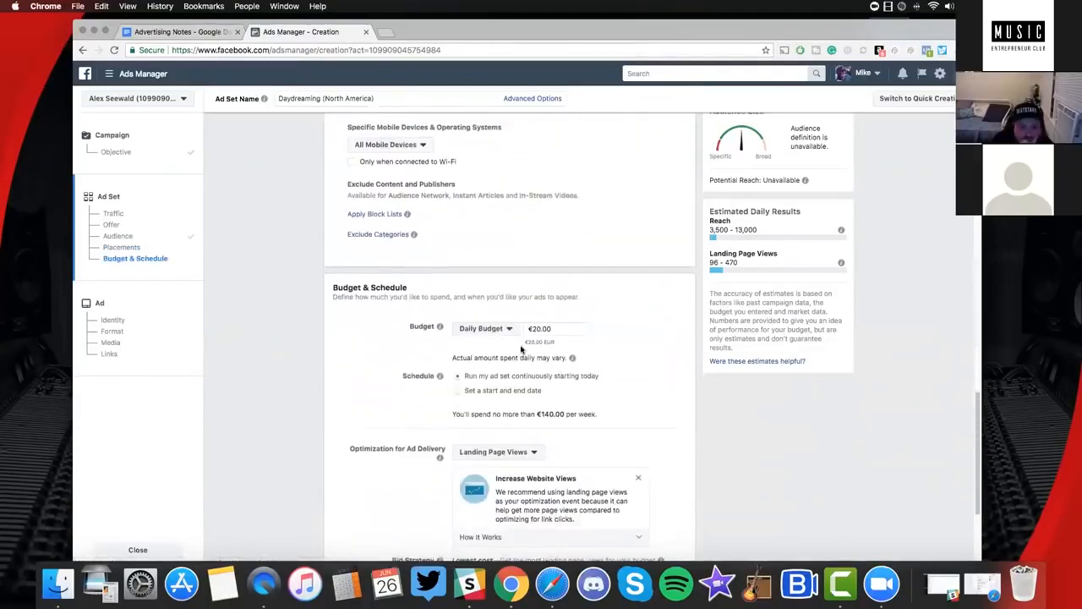
pyautogui.click(503, 329)
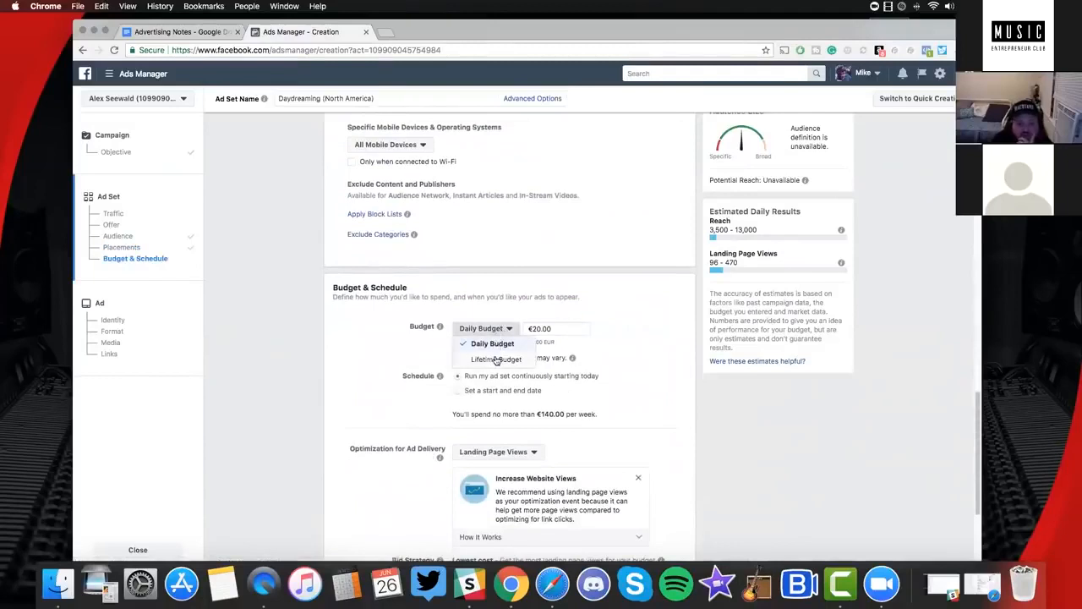
pyautogui.click(497, 360)
pyautogui.click(489, 330)
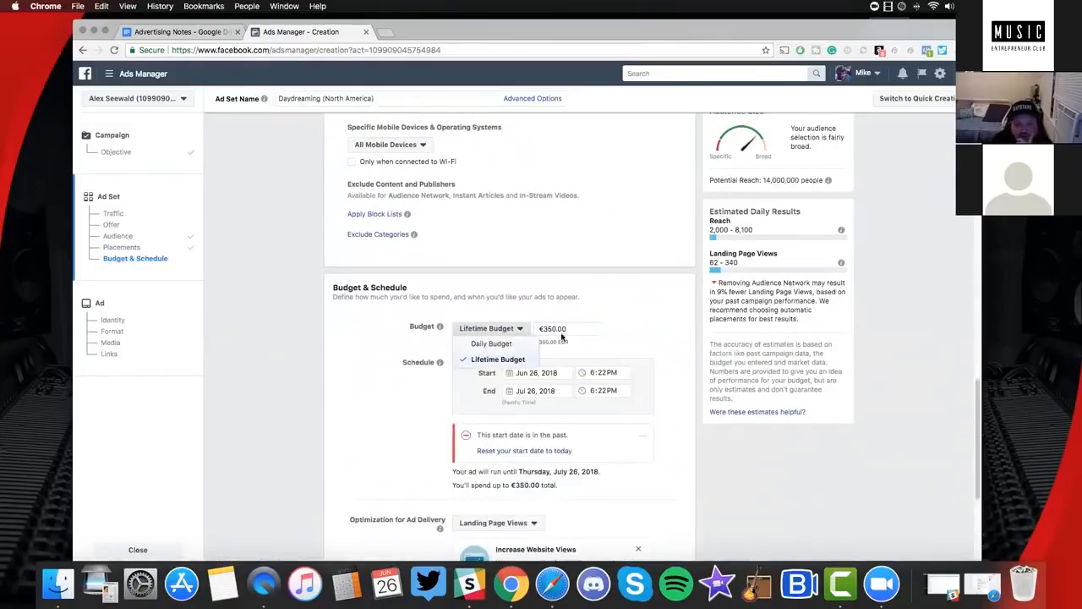
pyautogui.click(491, 343)
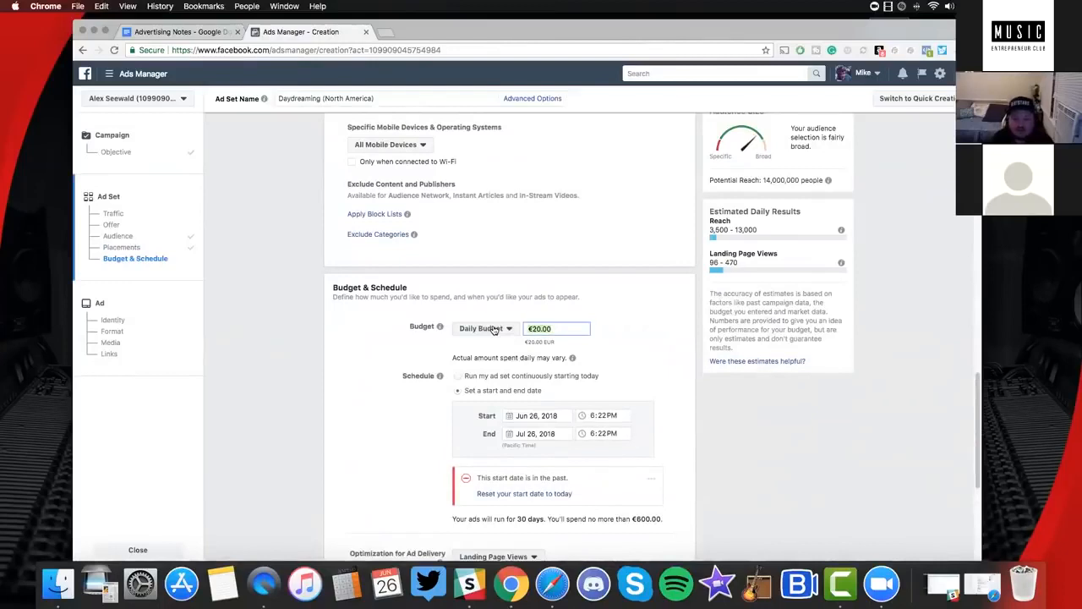
# Set the daily budget to €1.00 and schedule the ad set to run continuously starting today
pyautogui.write('1.00')
pyautogui.click(595, 349)
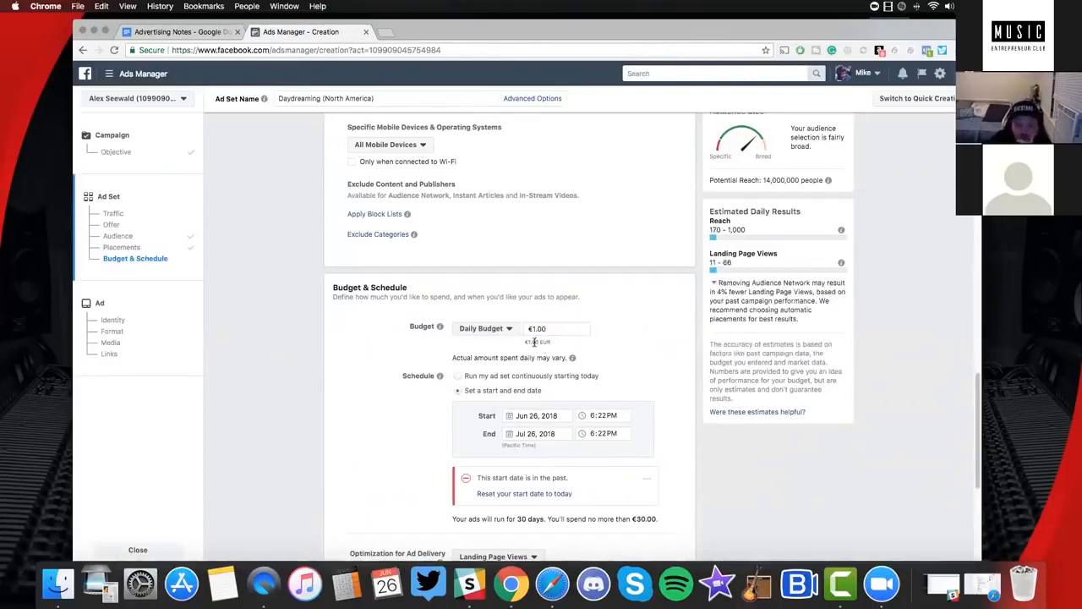
pyautogui.scroll(-2, 470, 341)
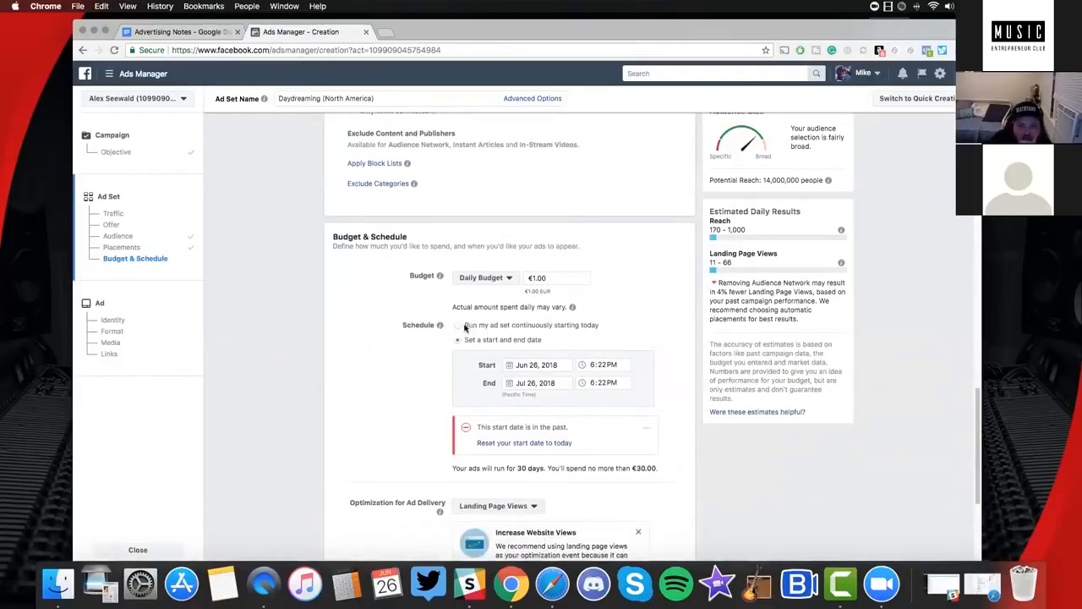
pyautogui.click(460, 326)
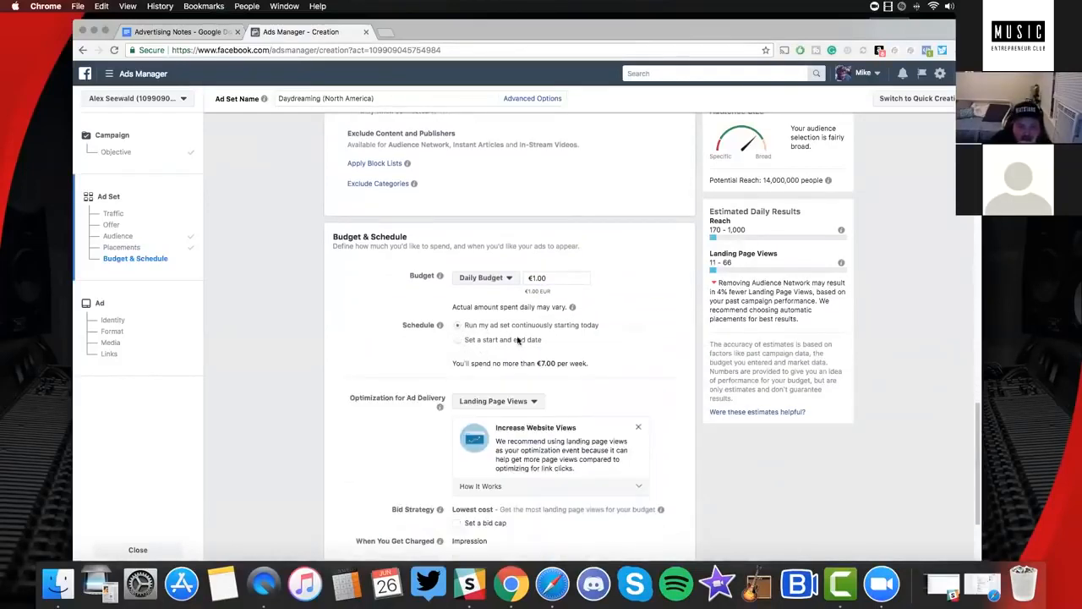
pyautogui.click(549, 342)
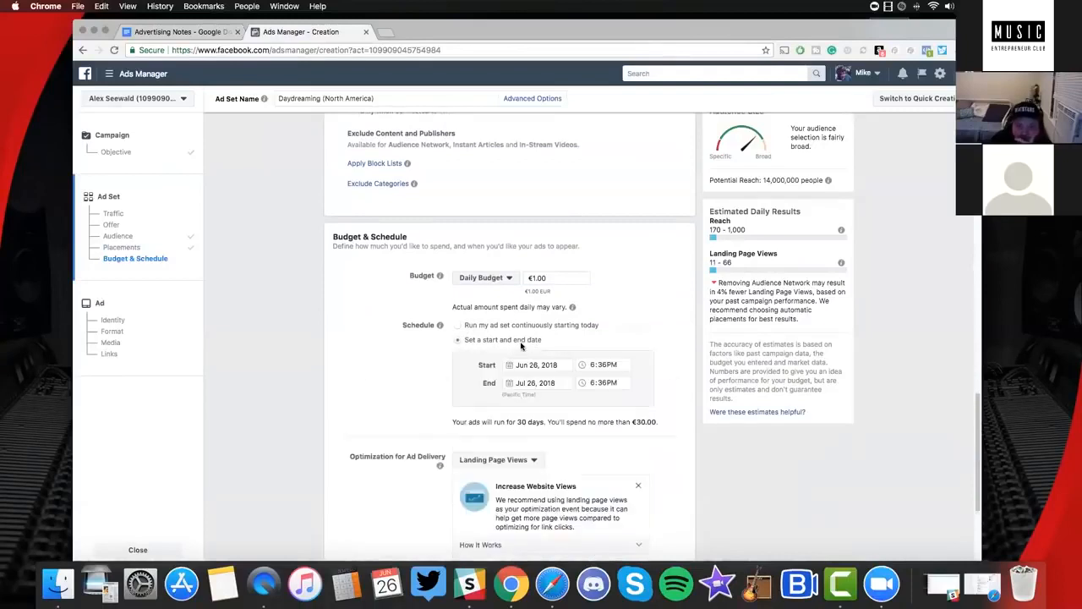
pyautogui.click(594, 329)
# Review the ad delivery optimization choices, keeping Landing Page Views selected
pyautogui.scroll(-5, 591, 346)
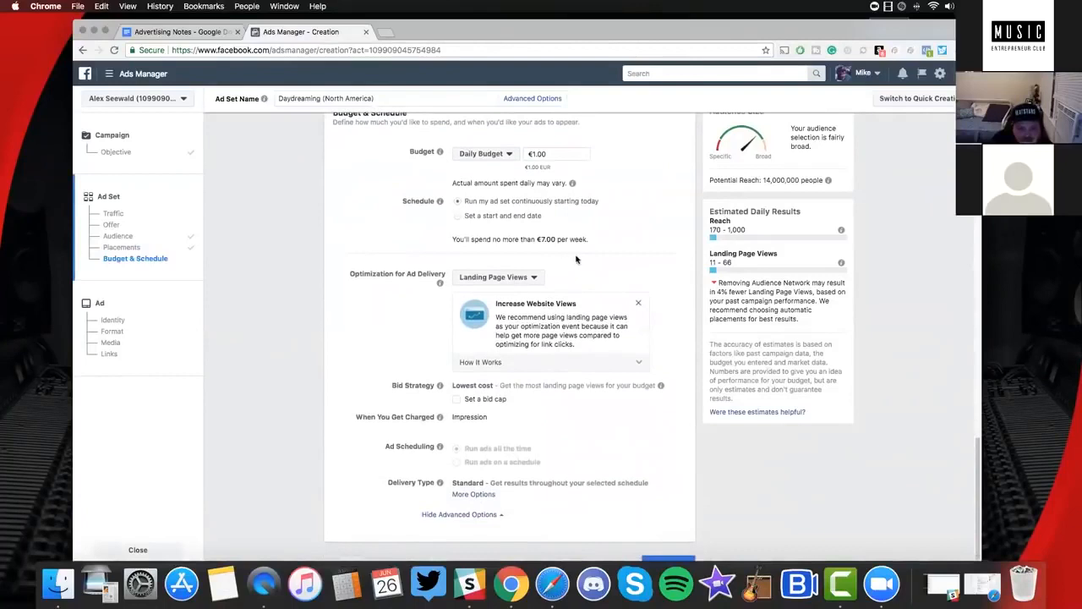
pyautogui.click(532, 278)
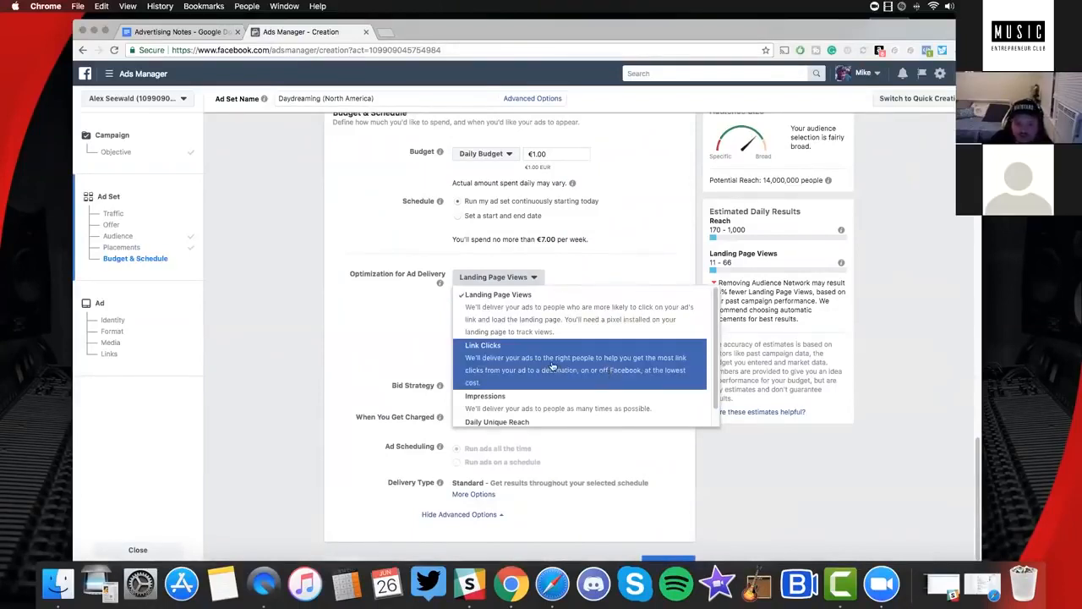
pyautogui.click(551, 313)
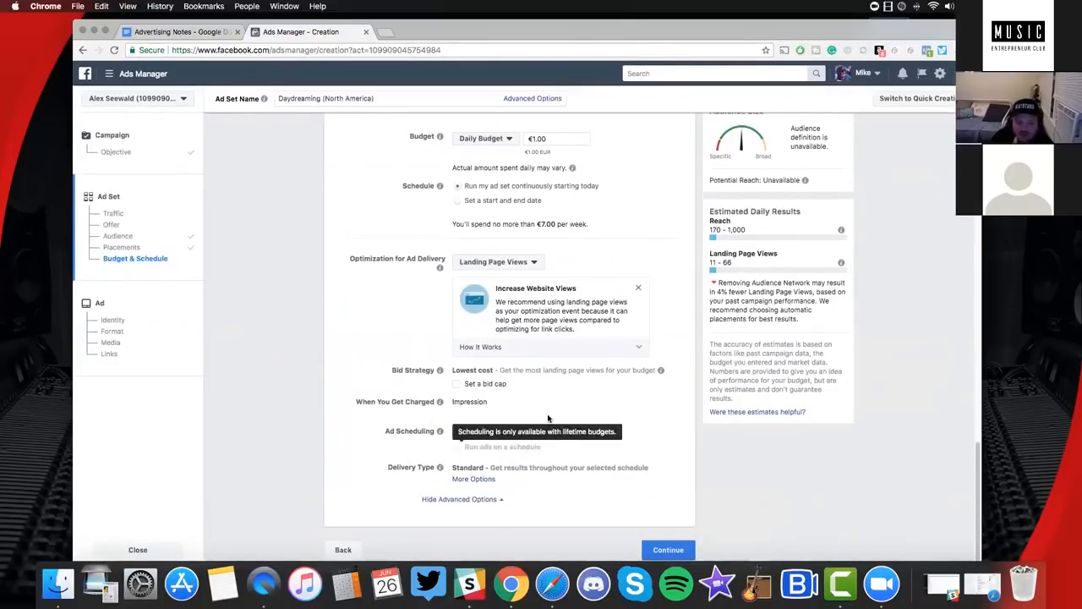
pyautogui.scroll(10, 356, 184)
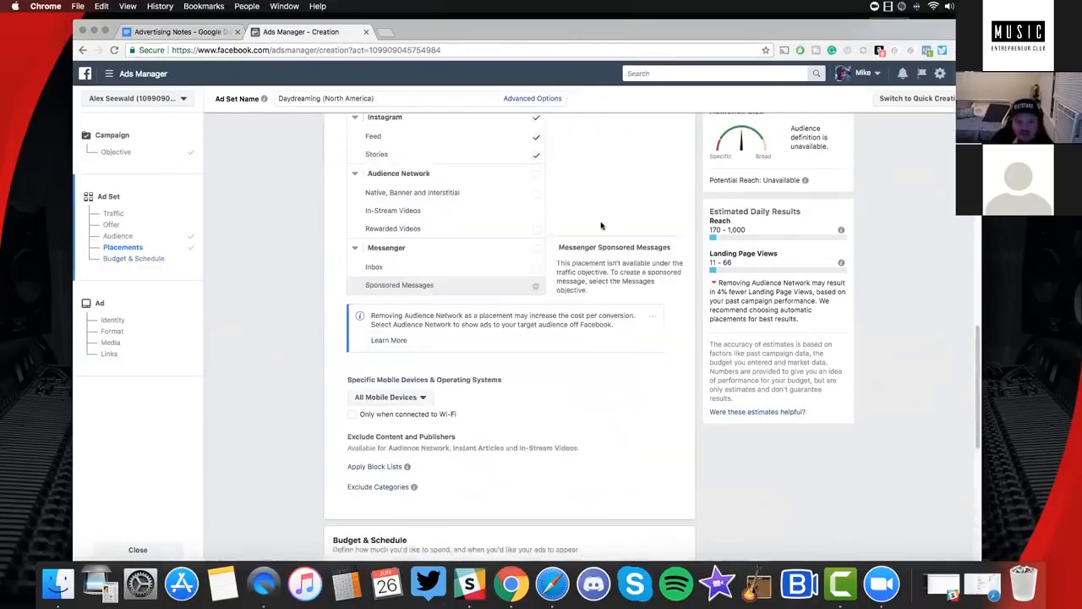
pyautogui.scroll(10, 276, 290)
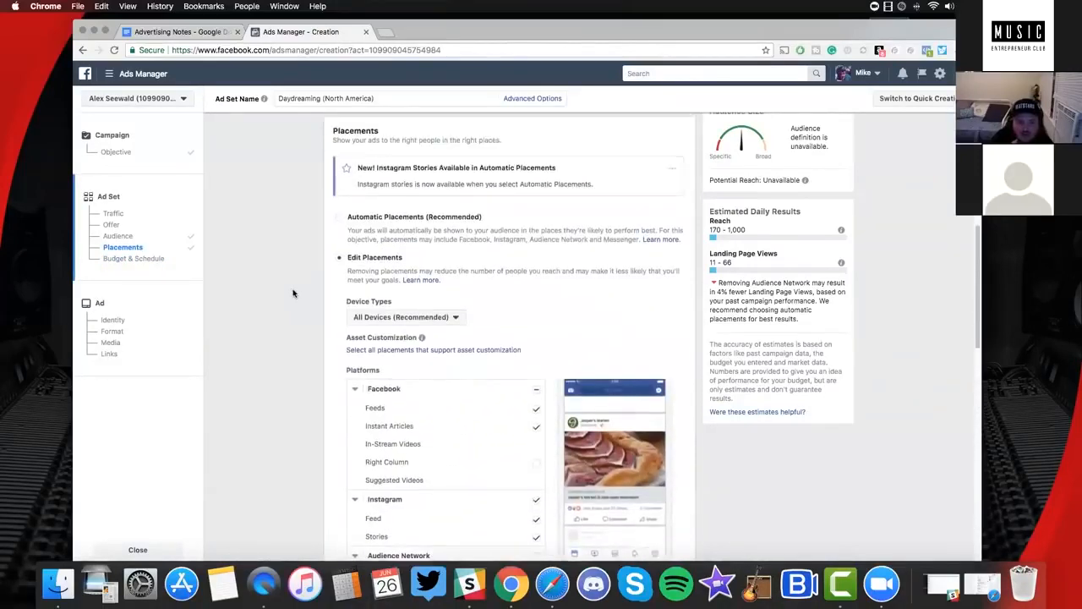
# Review the ad set's audience, placements and budget settings, and continue to the ad setup
pyautogui.scroll(3, 423, 457)
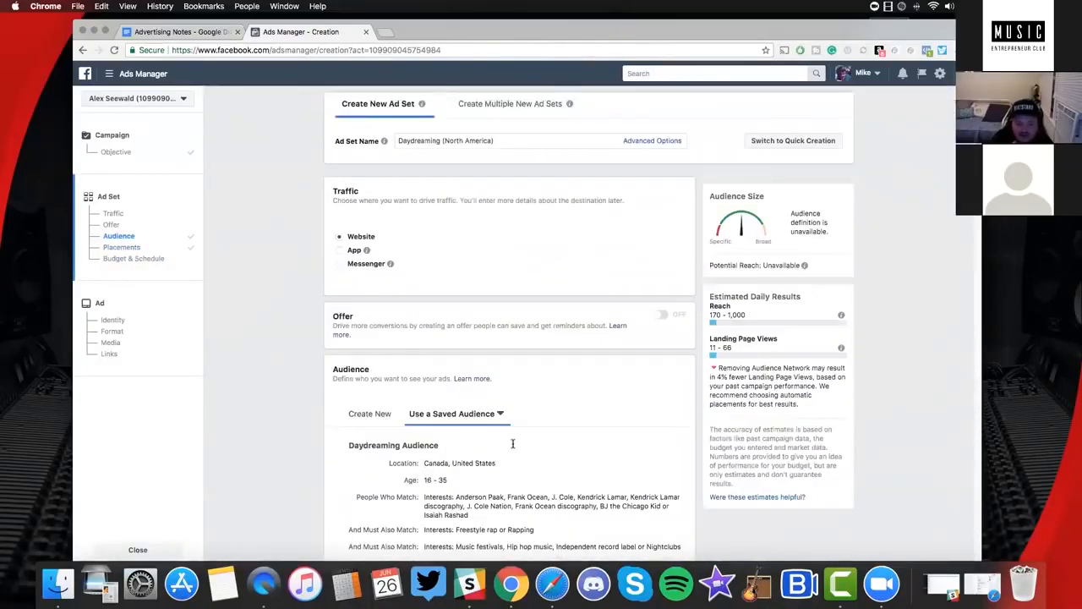
pyautogui.scroll(-10, 511, 445)
pyautogui.scroll(-10, 506, 445)
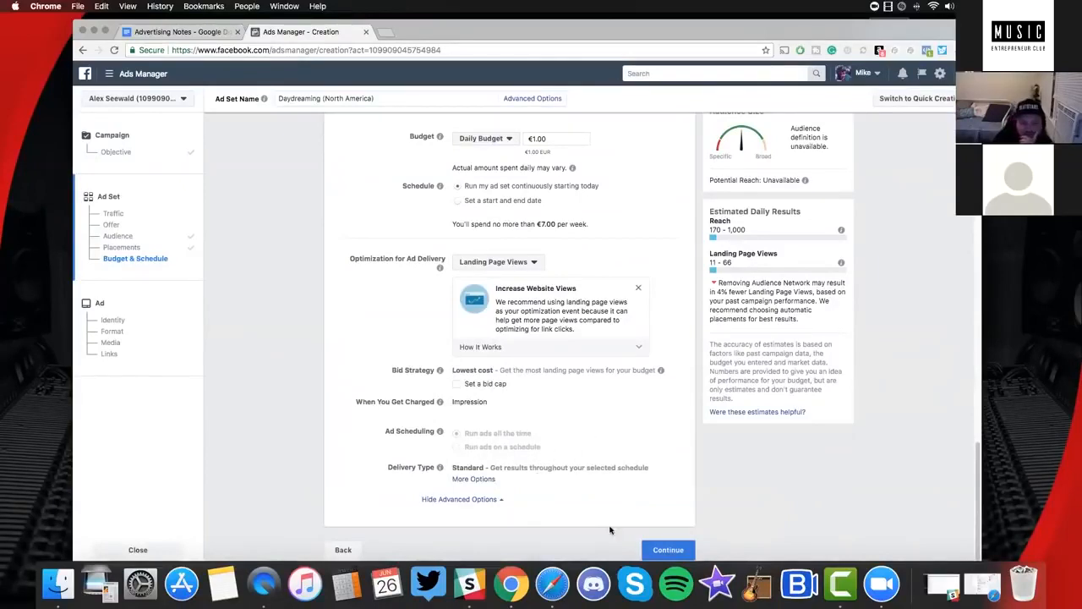
pyautogui.click(661, 549)
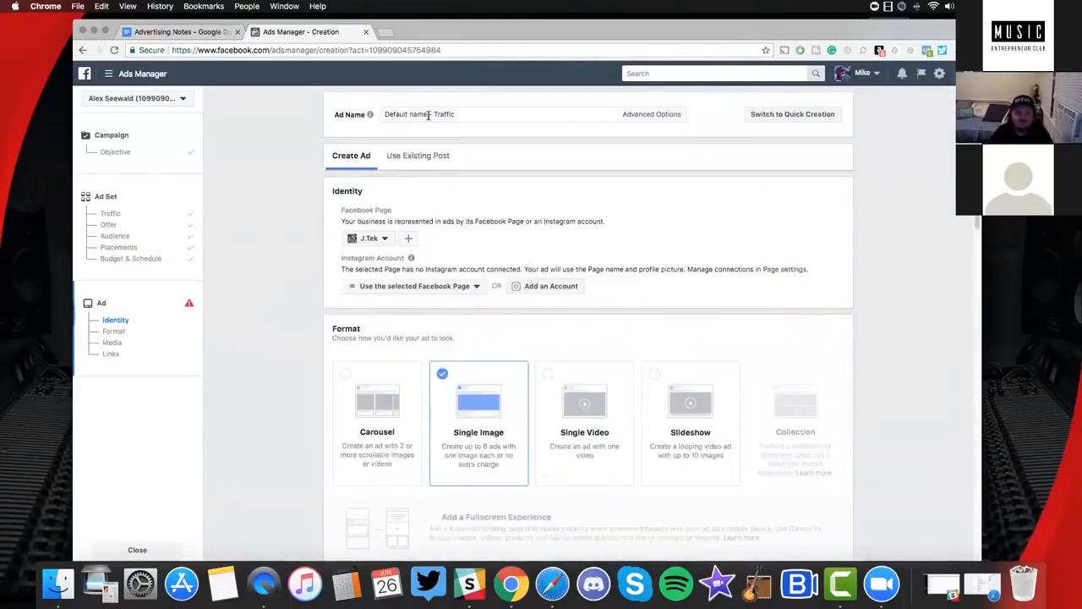
# Replace the default ad name with Daydreaming (North America)
pyautogui.click(440, 116)
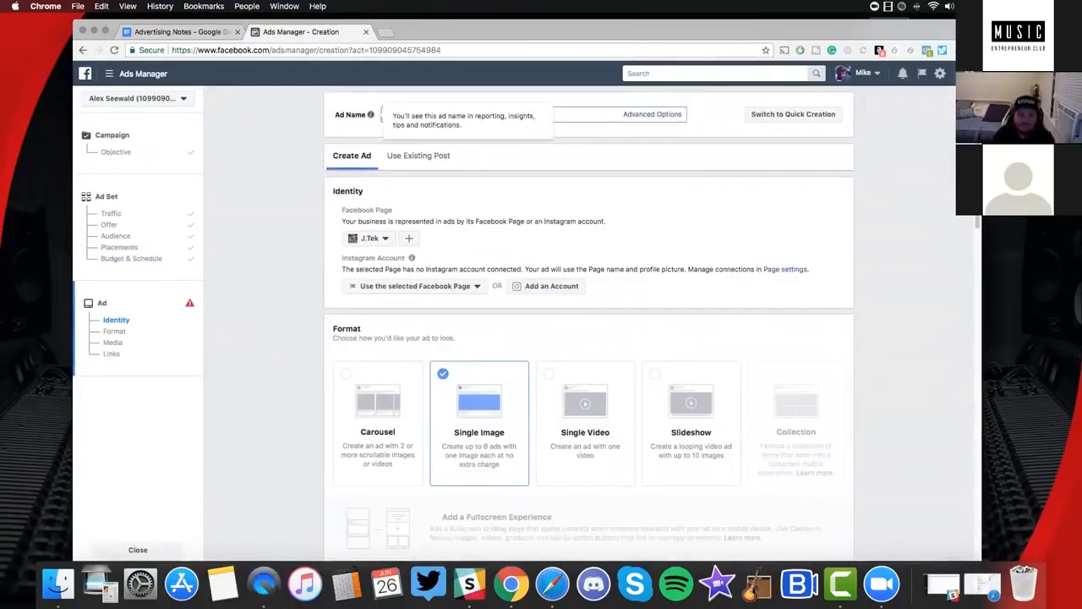
pyautogui.press('super+a')
pyautogui.press('BackSpace')
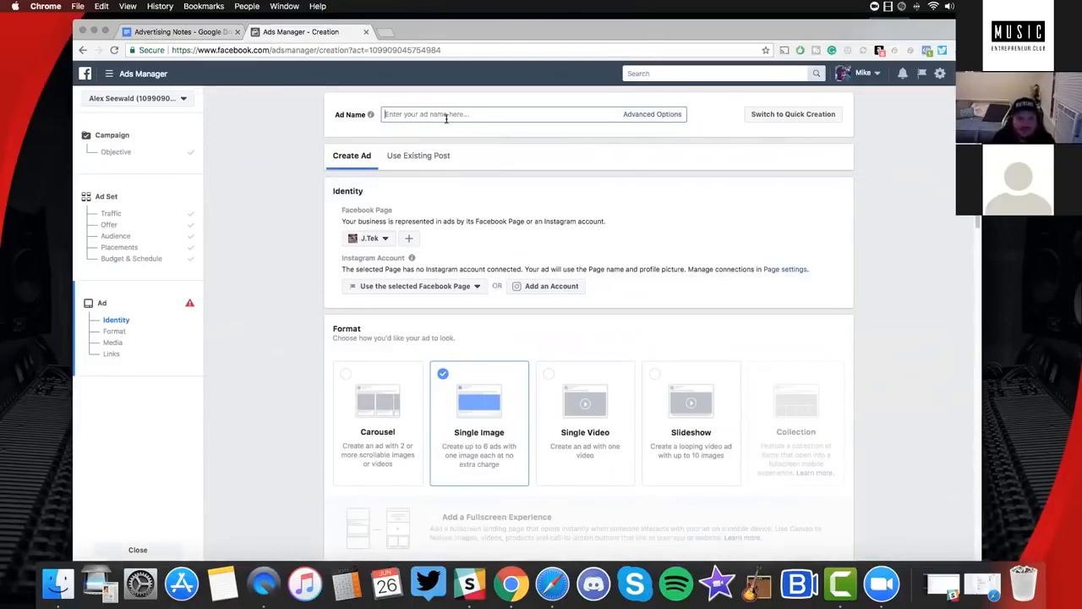
pyautogui.write('Daydreaming')
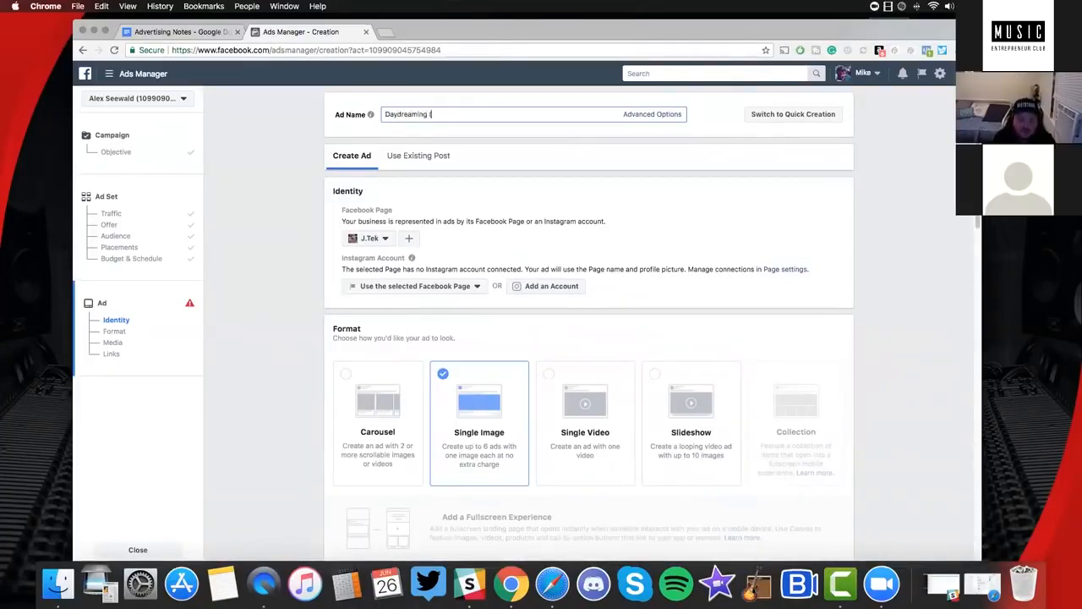
pyautogui.write(' (North America)')
pyautogui.click(291, 189)
# Set Tundra Beats as the Facebook Page that represents the ad
pyautogui.scroll(-1, 288, 190)
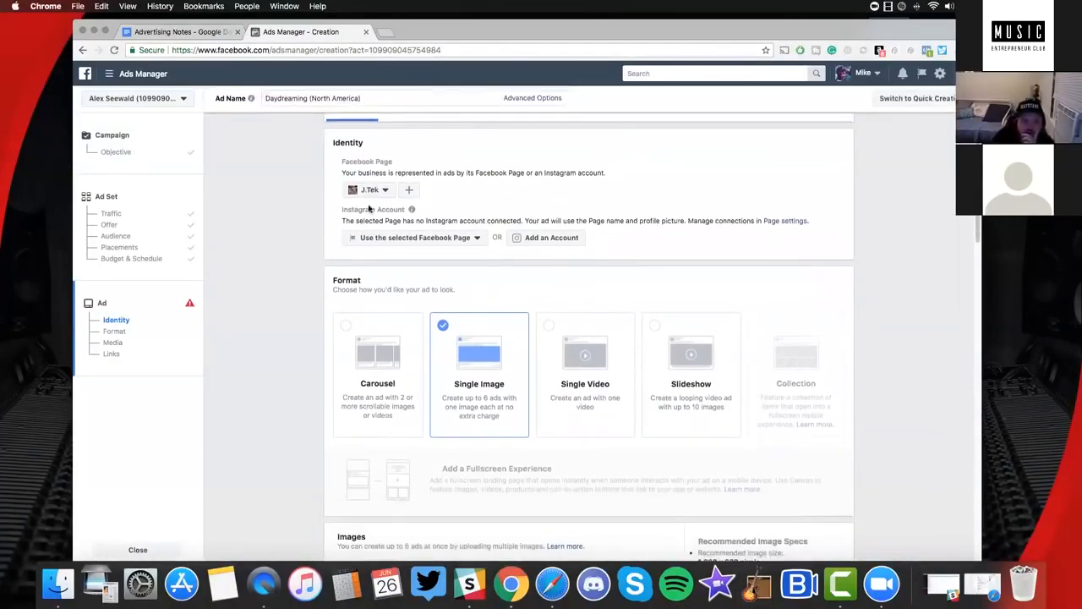
pyautogui.click(371, 188)
pyautogui.click(352, 206)
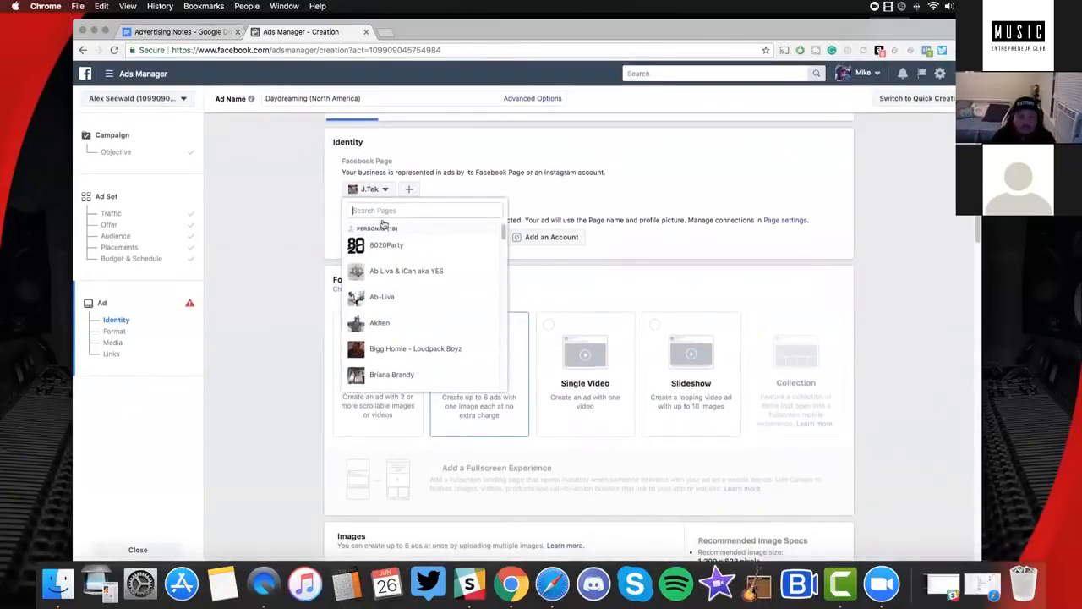
pyautogui.write('tund')
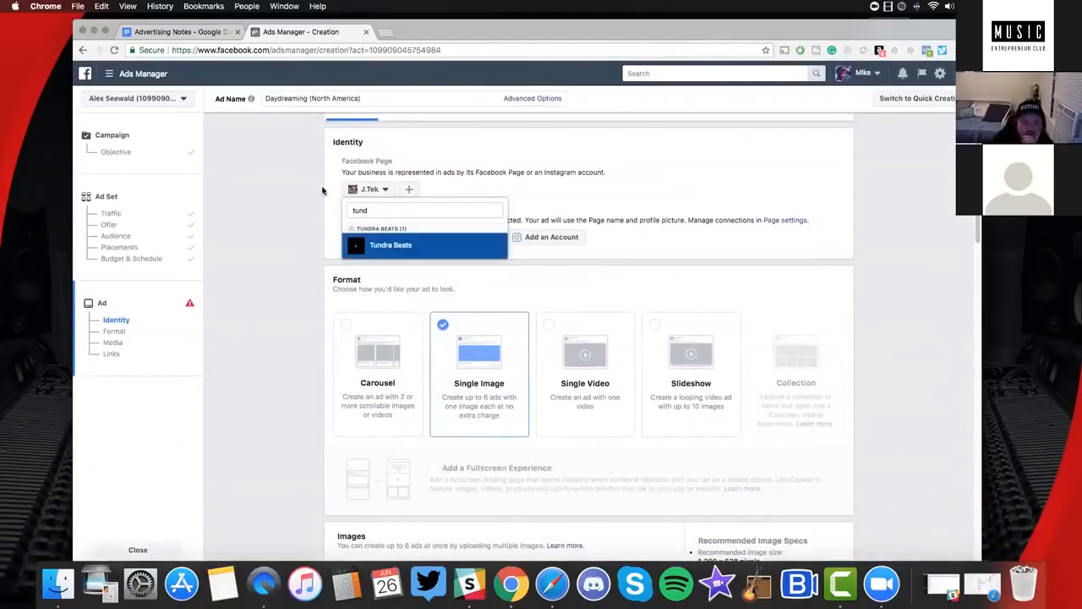
pyautogui.press('Return')
pyautogui.scroll(1, 592, 241)
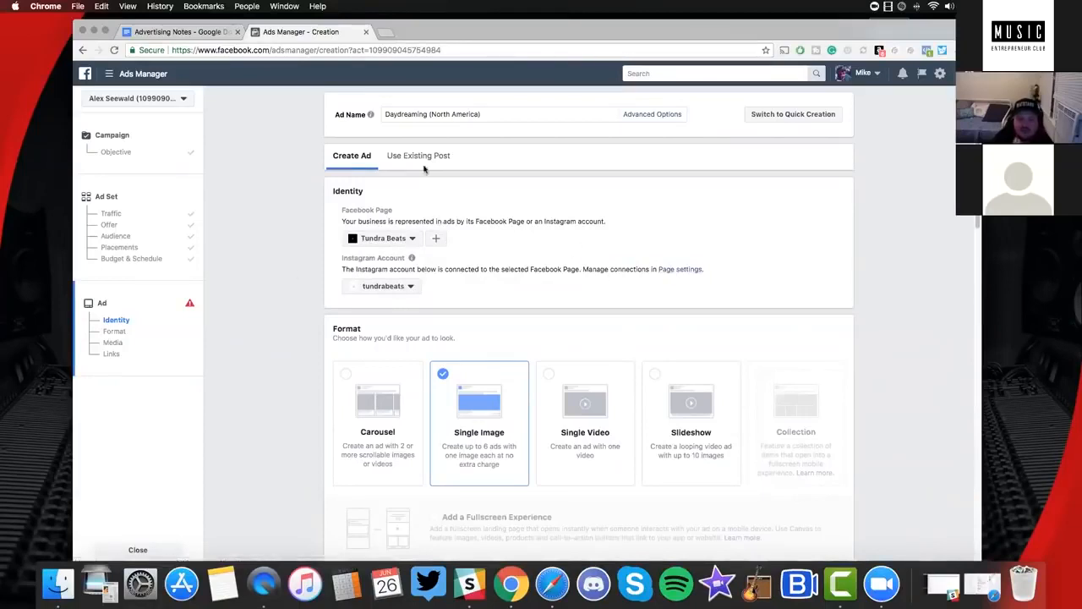
pyautogui.scroll(-1, 482, 125)
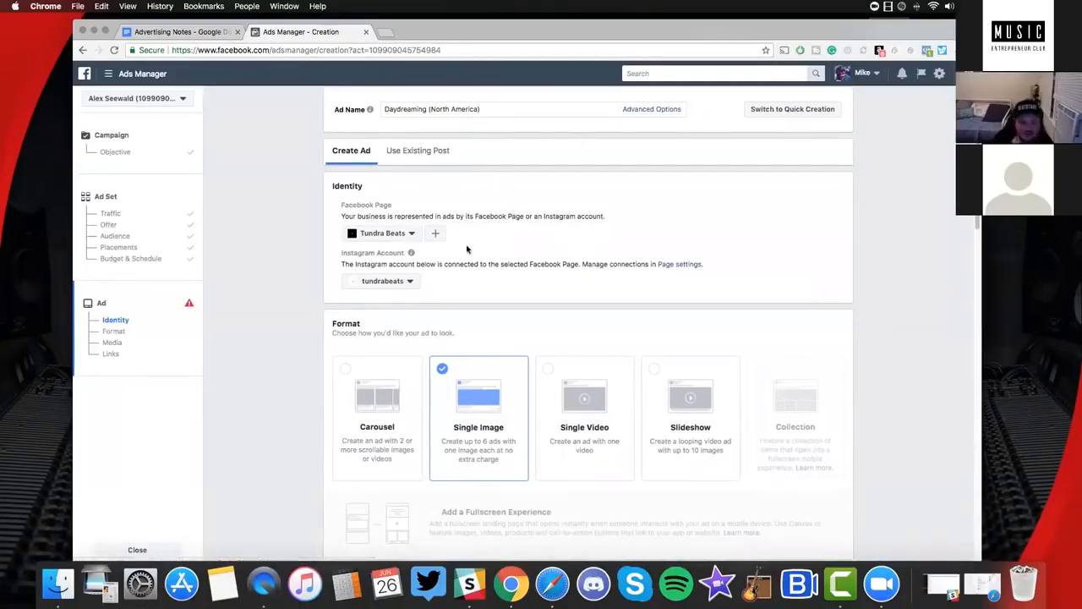
pyautogui.scroll(1, 465, 237)
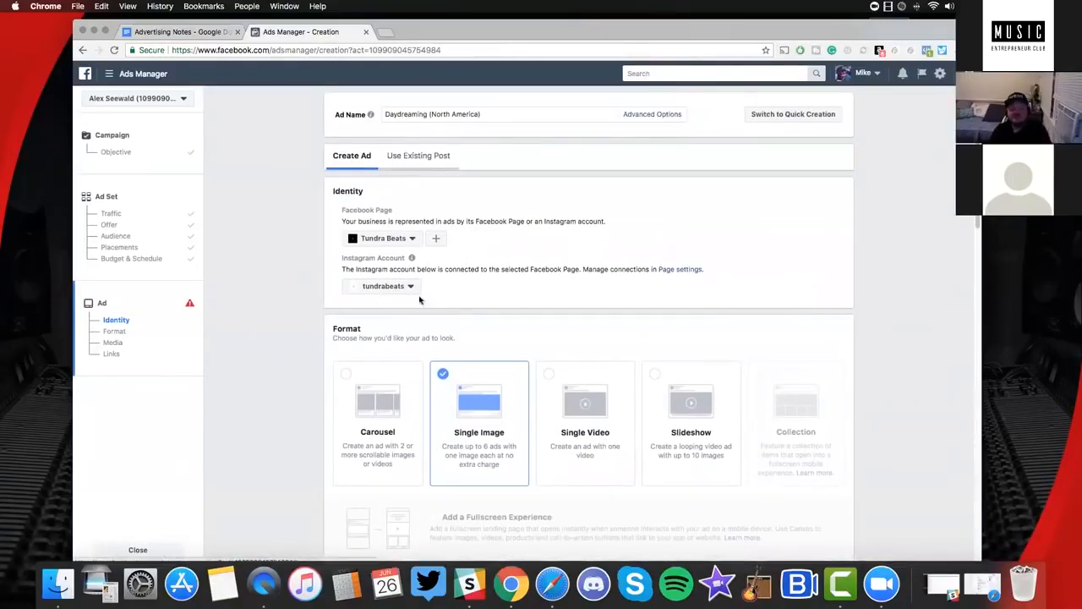
# Choose the Single Video format for the ad and upload Day dreaming ad .mp4 from the Tundra Beats folder
pyautogui.scroll(-3, 438, 301)
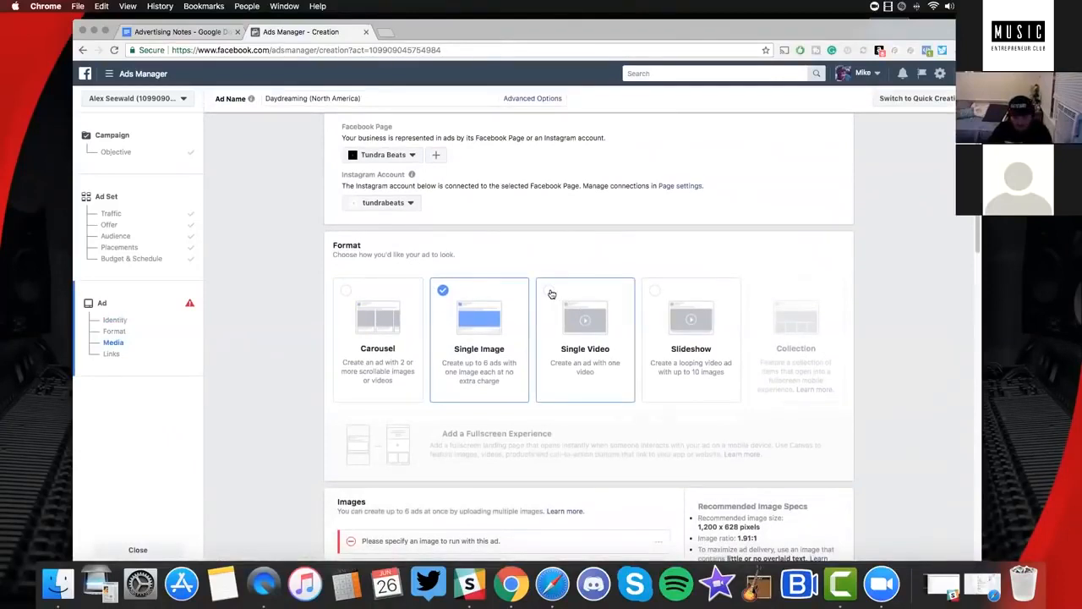
pyautogui.click(554, 295)
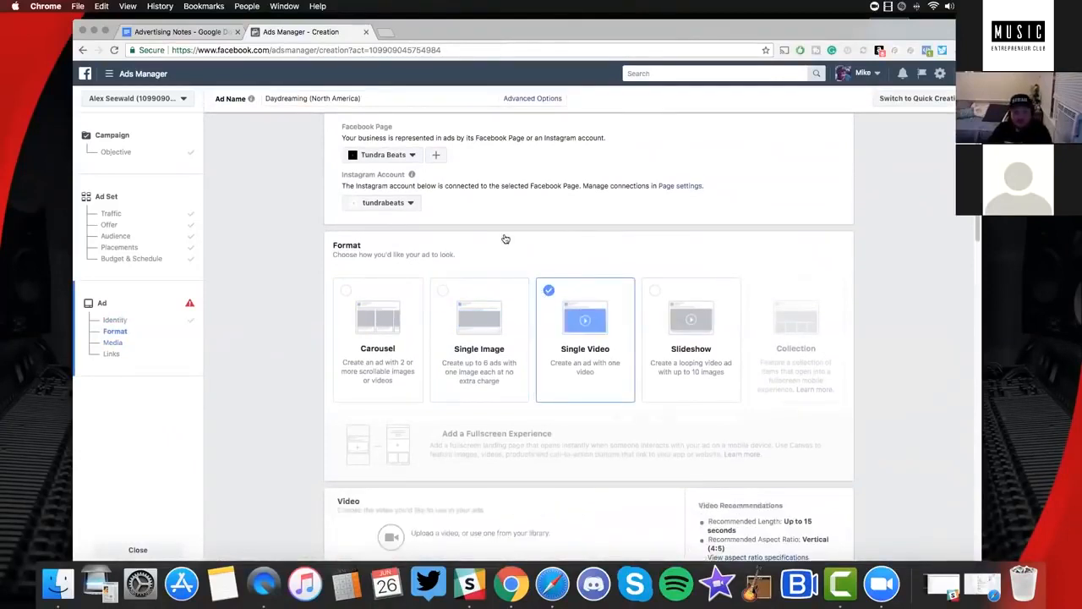
pyautogui.scroll(-3, 505, 239)
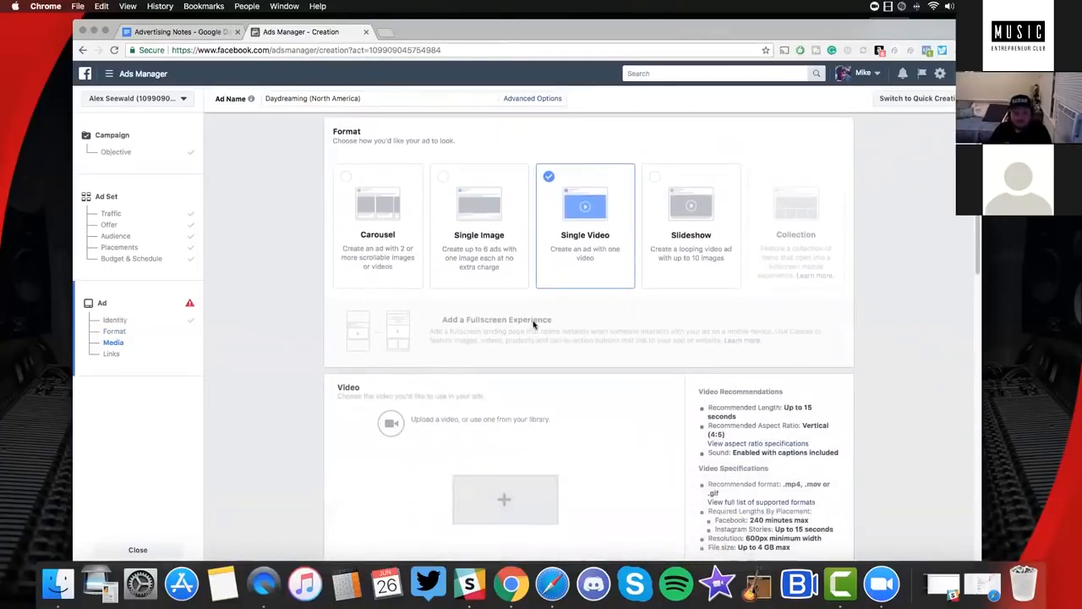
pyautogui.scroll(-3, 521, 374)
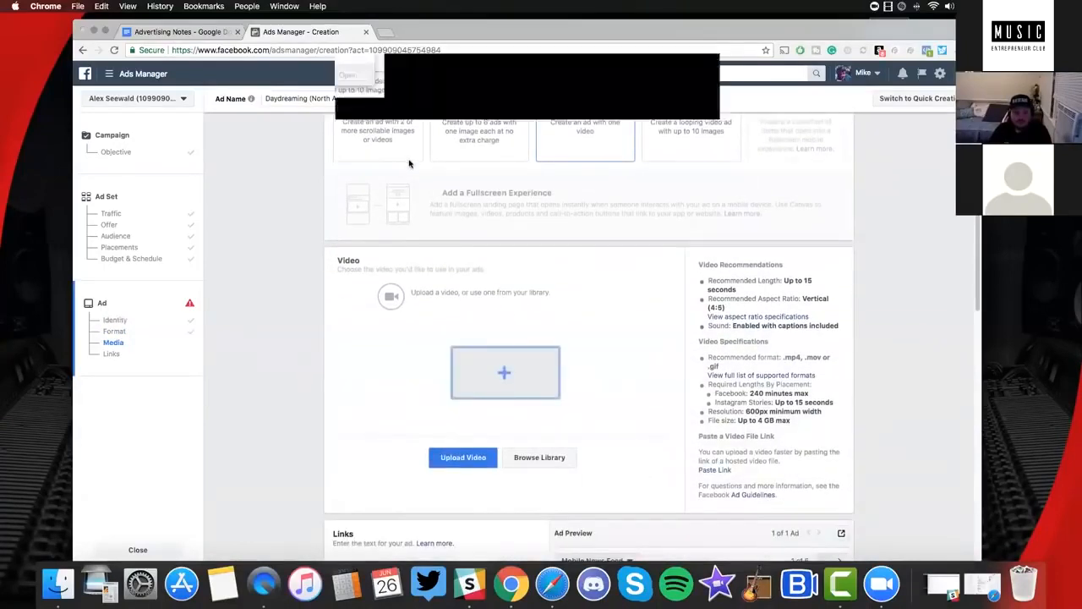
pyautogui.doubleClick(393, 112)
pyautogui.click(380, 117)
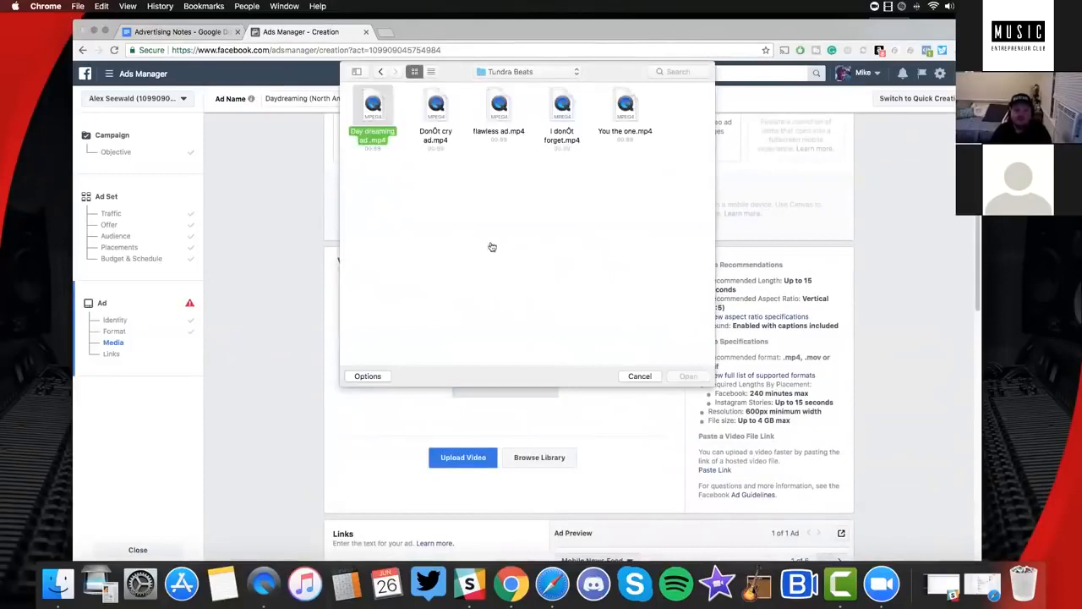
pyautogui.press('Return')
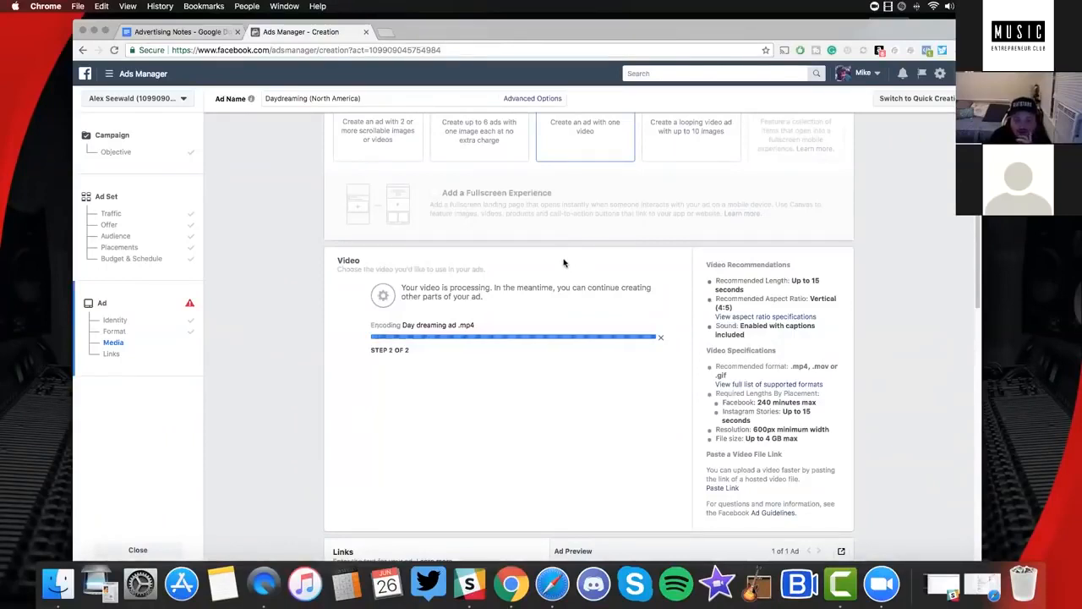
# Look over the ad's identity, format, video and links sections while the video is being processed
pyautogui.scroll(-2, 547, 265)
pyautogui.scroll(1, 548, 267)
pyautogui.scroll(3, 554, 269)
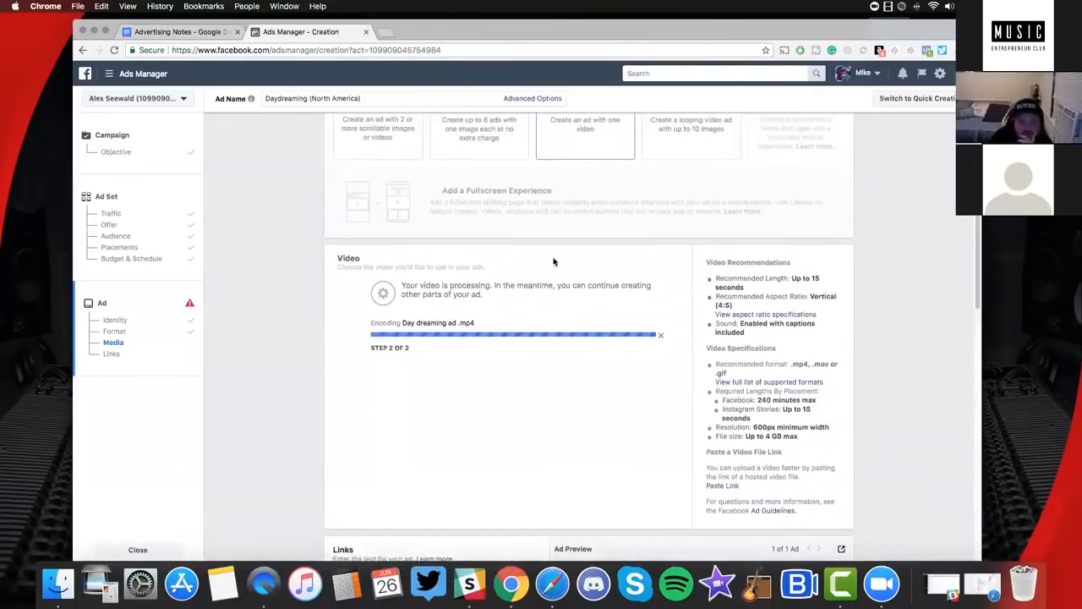
pyautogui.scroll(4, 556, 261)
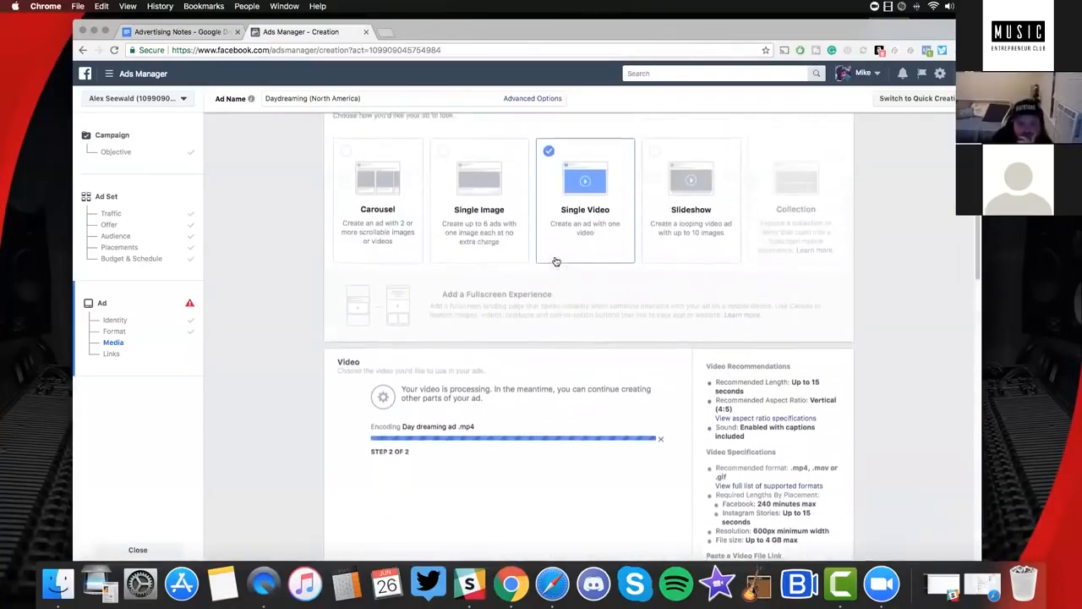
pyautogui.scroll(3, 565, 259)
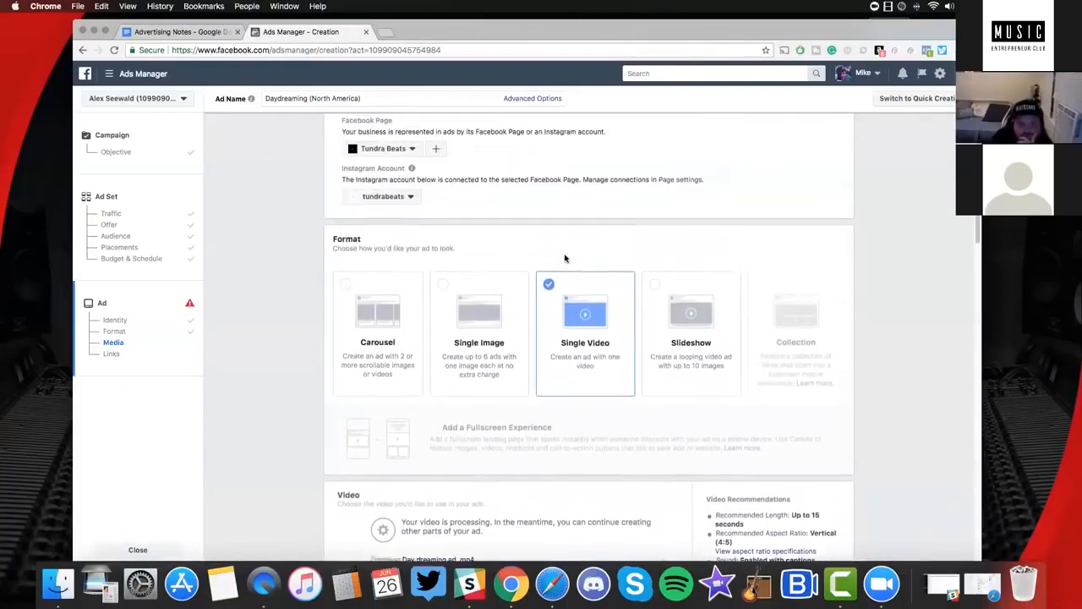
pyautogui.scroll(1, 565, 259)
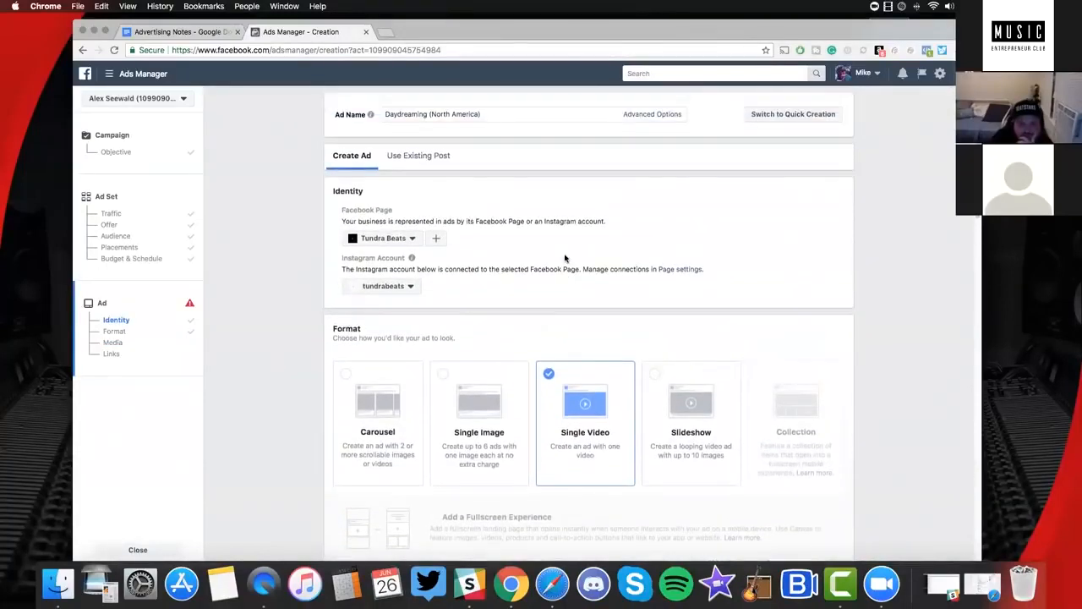
pyautogui.scroll(-5, 560, 258)
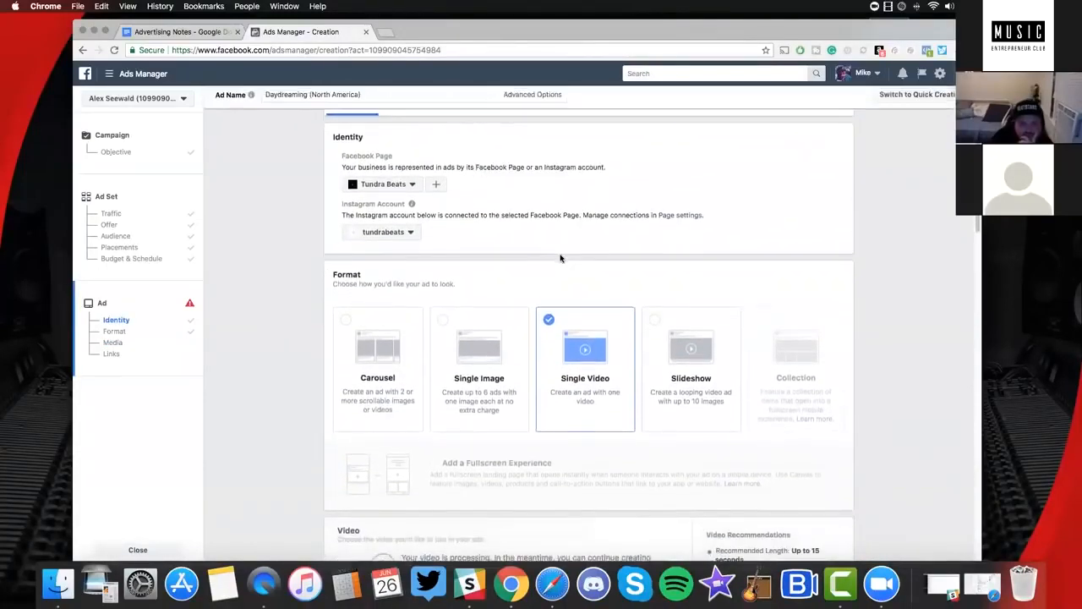
pyautogui.scroll(-6, 564, 254)
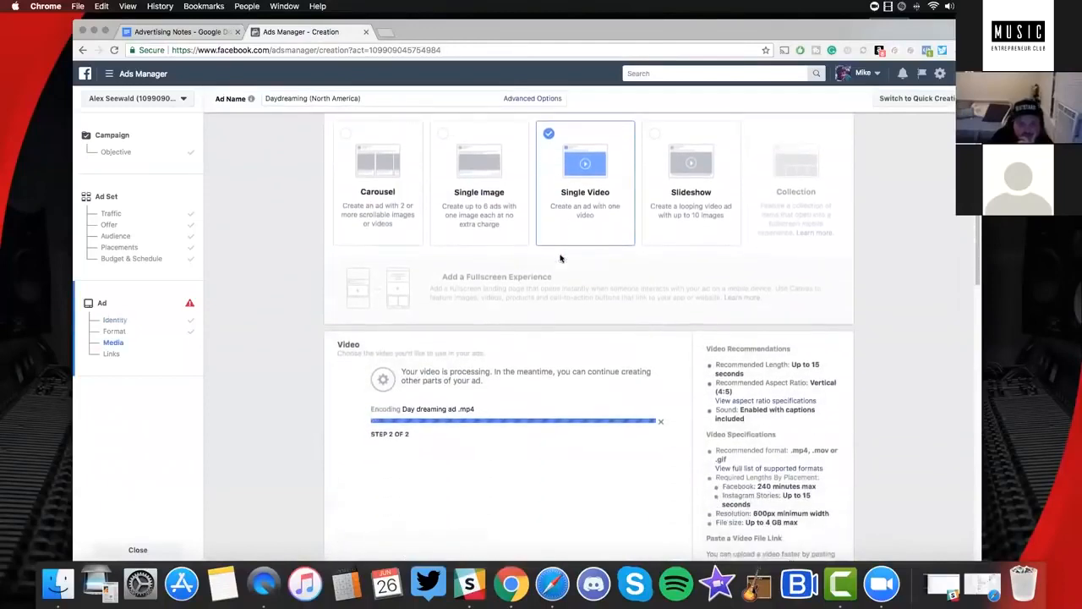
pyautogui.scroll(-4, 565, 262)
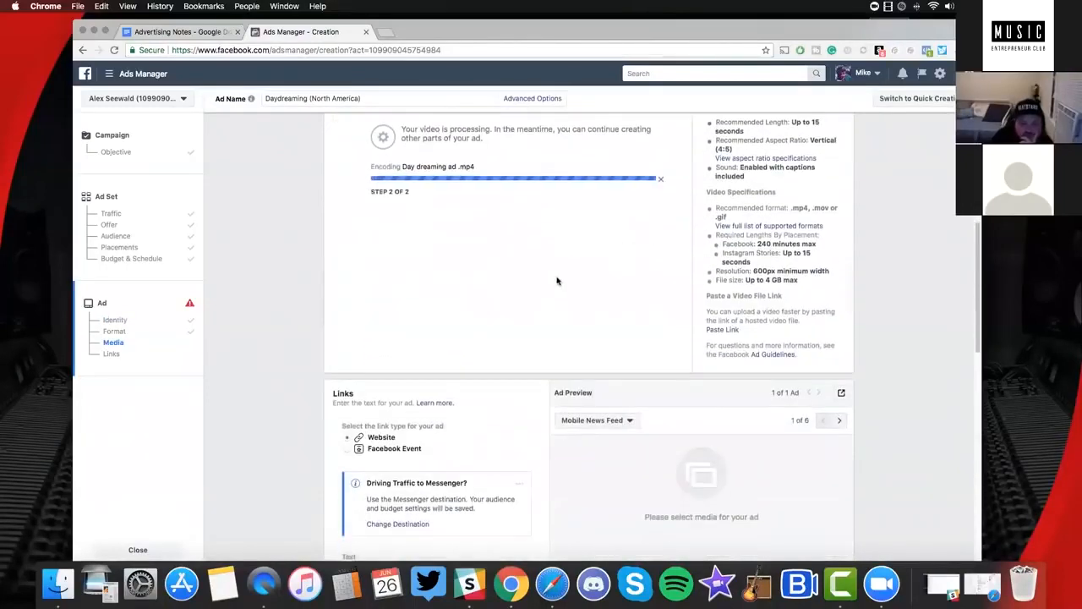
# Return to the ad set and remove the Instagram feed and stories from its placements
pyautogui.scroll(-20, 556, 280)
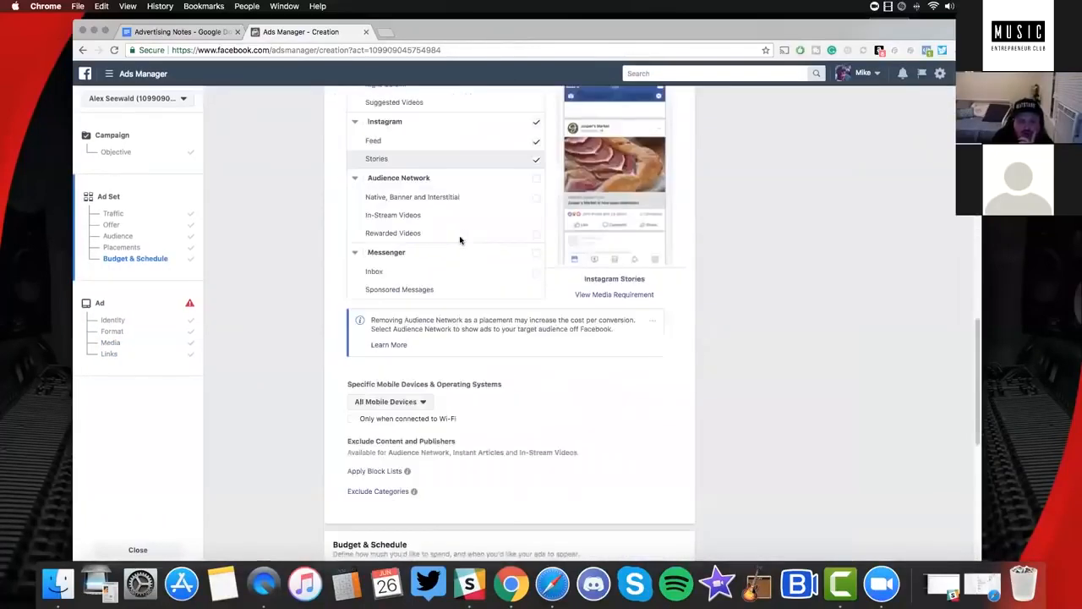
pyautogui.scroll(5, 460, 240)
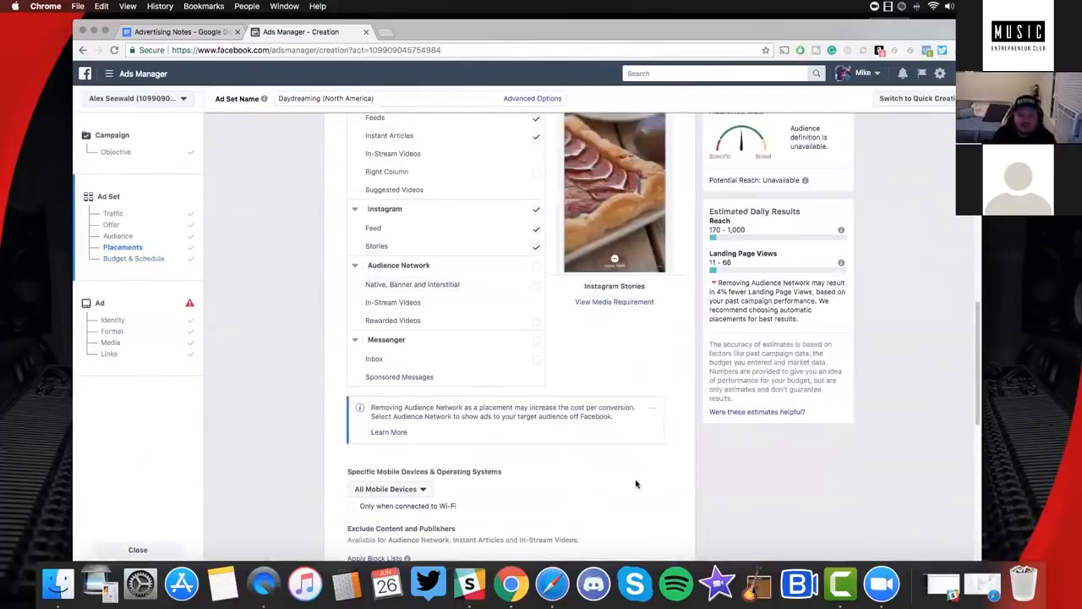
pyautogui.scroll(-3, 635, 481)
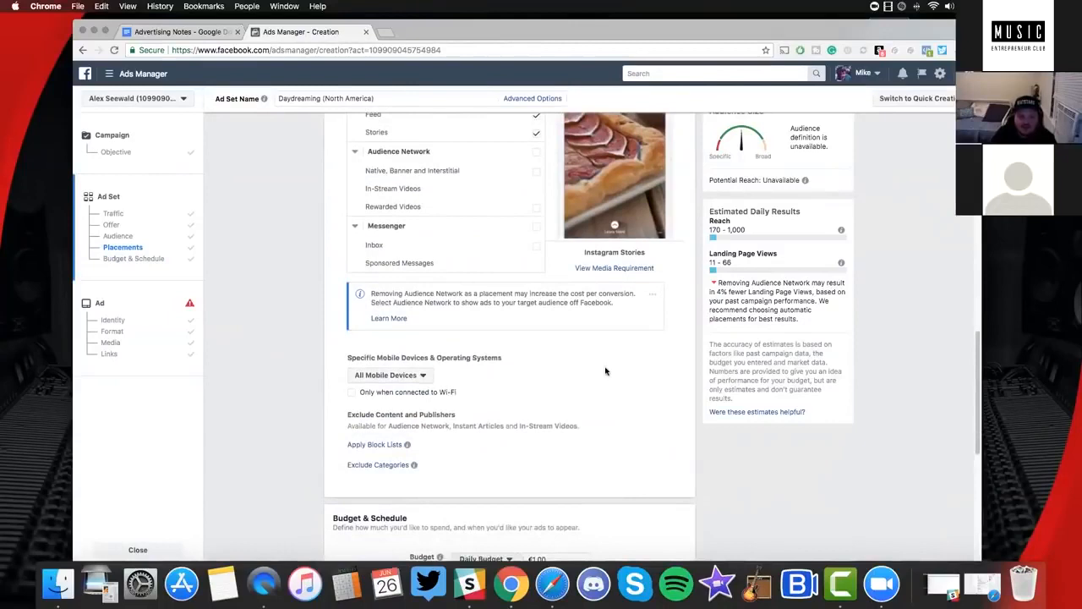
pyautogui.scroll(6, 606, 371)
pyautogui.scroll(5, 605, 371)
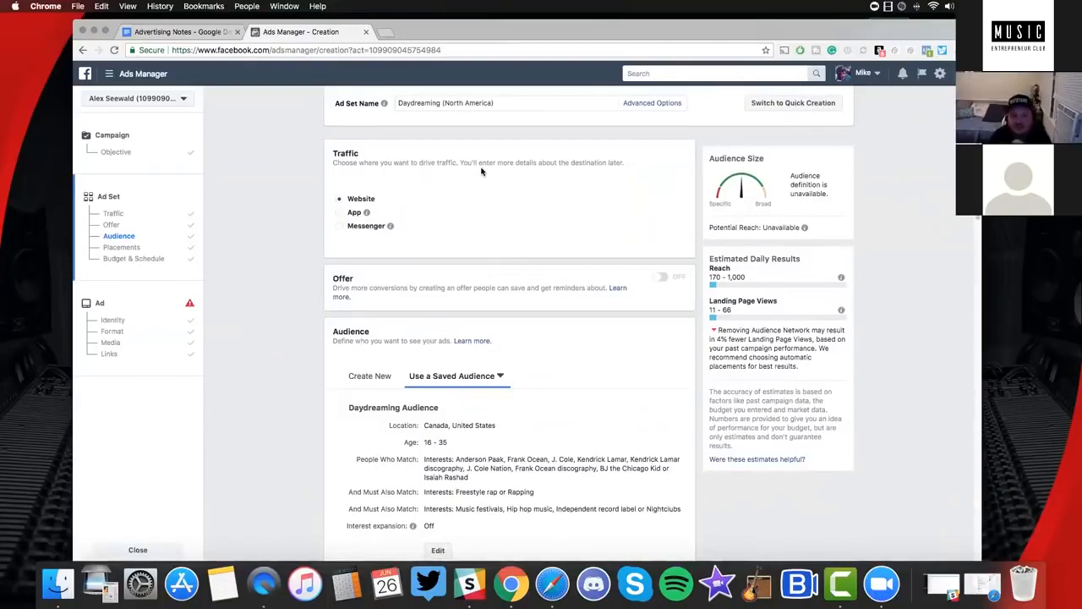
pyautogui.scroll(-10, 541, 320)
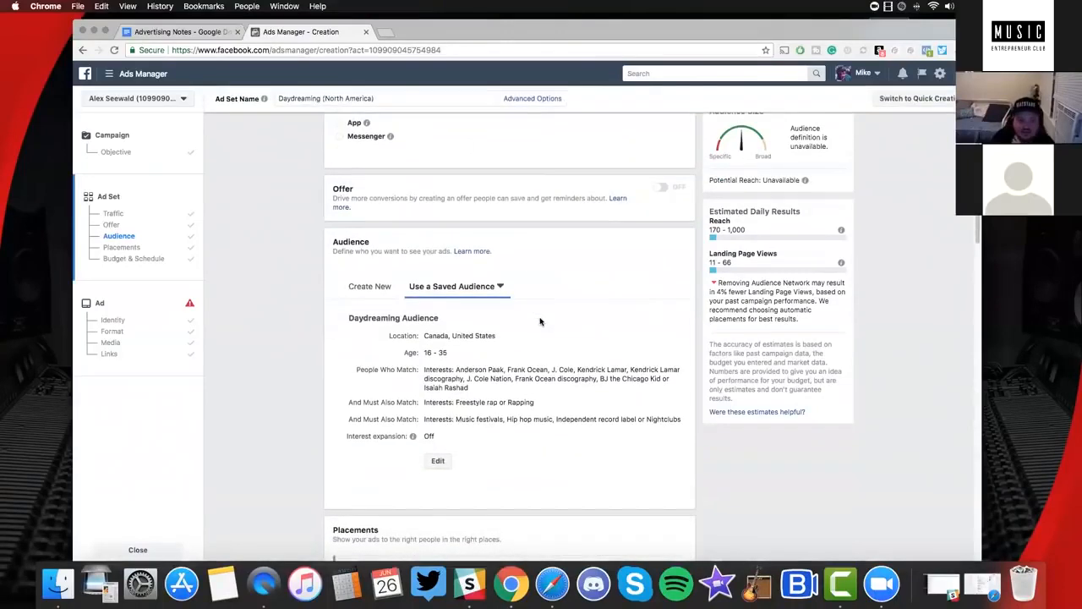
pyautogui.scroll(-5, 541, 320)
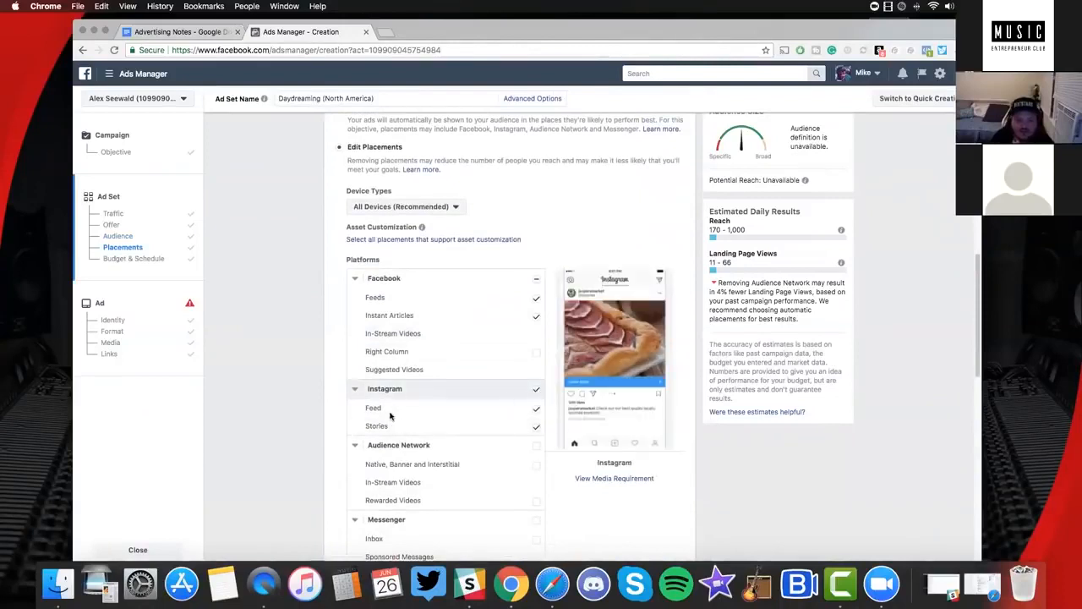
pyautogui.click(390, 412)
# Check the available mobile device options and device types in the ad set's placements without changing them
pyautogui.scroll(-8, 517, 253)
pyautogui.scroll(3, 518, 167)
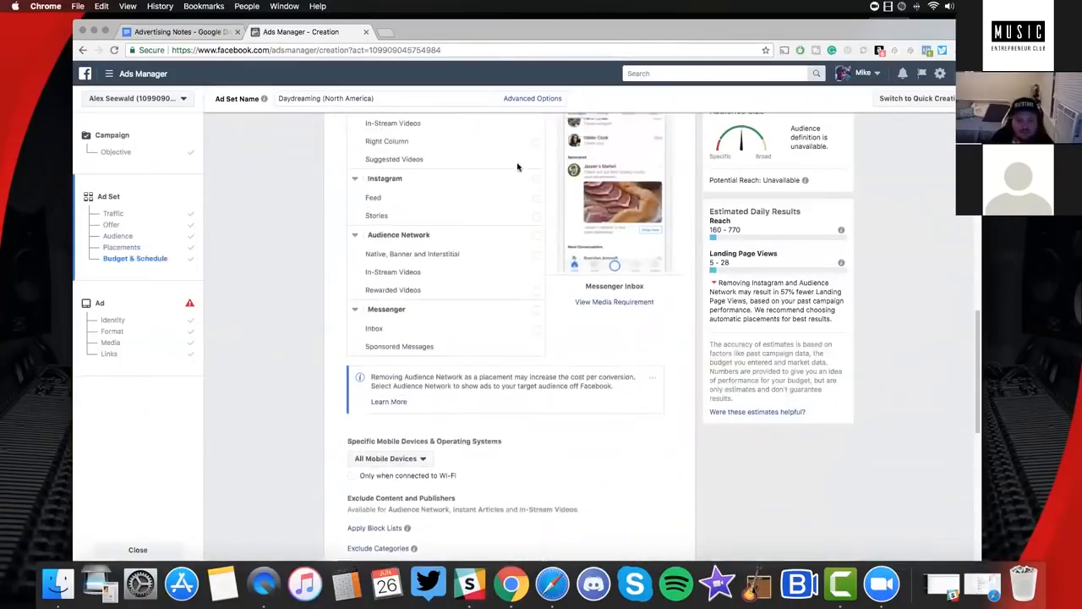
pyautogui.scroll(-3, 401, 326)
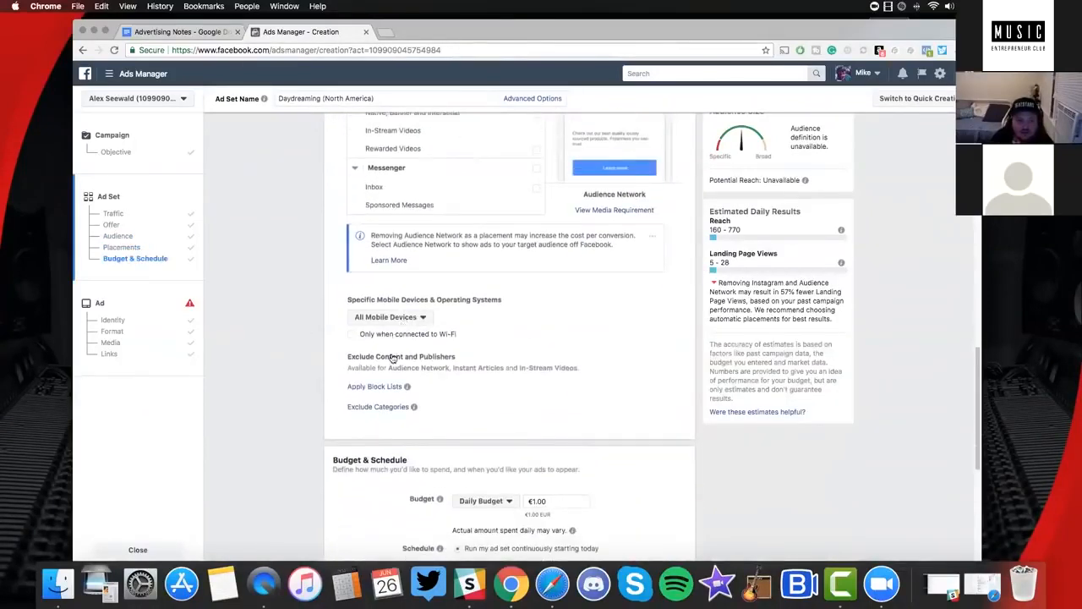
pyautogui.click(389, 317)
pyautogui.scroll(5, 285, 287)
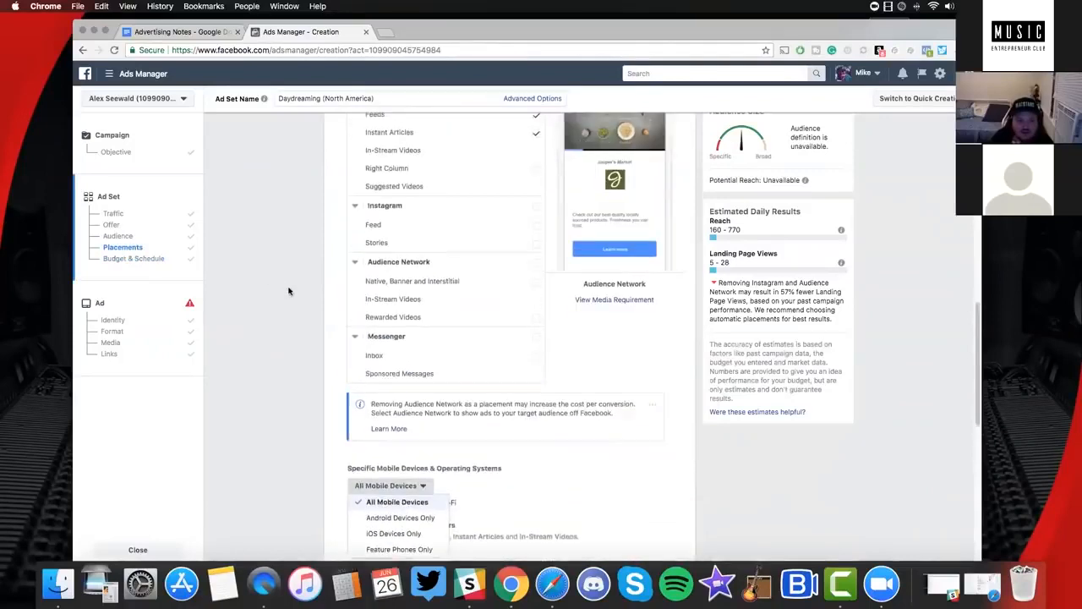
pyautogui.click(389, 198)
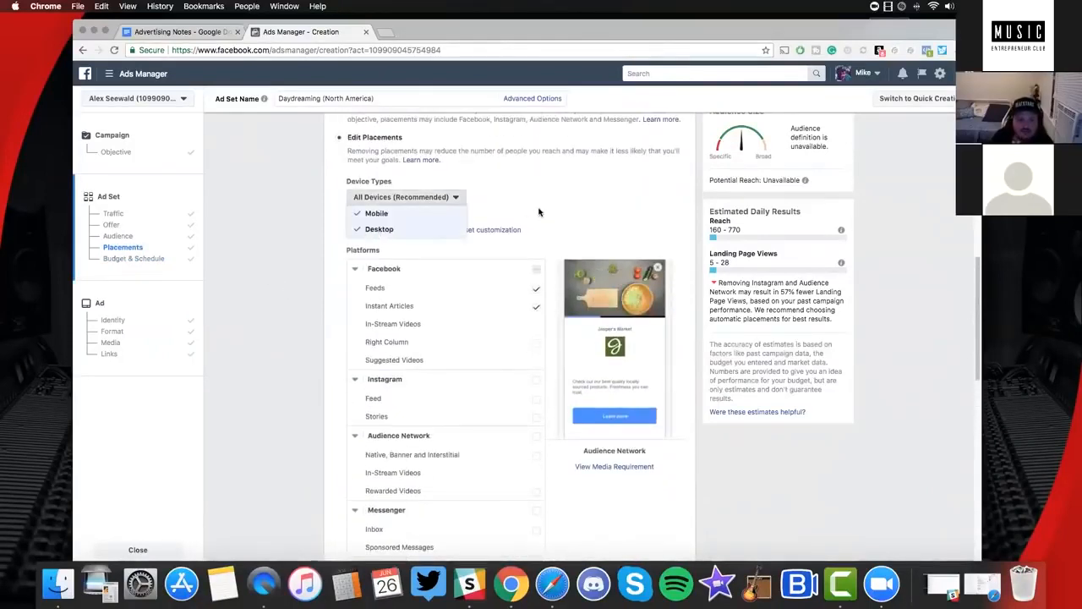
pyautogui.click(771, 386)
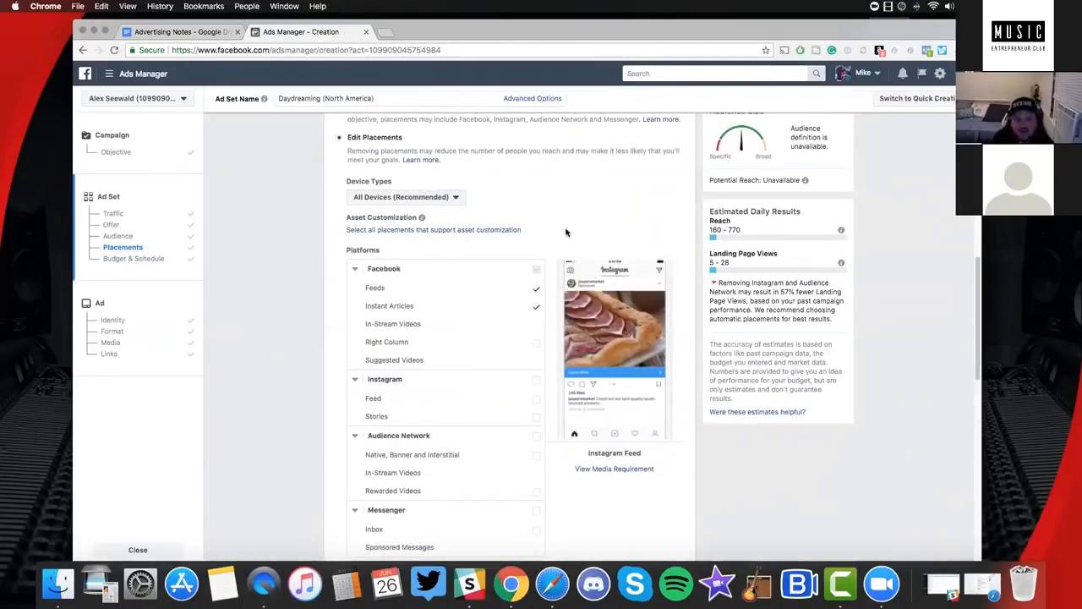
# Add Instagram, with its feed and stories, back to the ad set's placements
pyautogui.scroll(5, 524, 338)
pyautogui.scroll(-3, 483, 401)
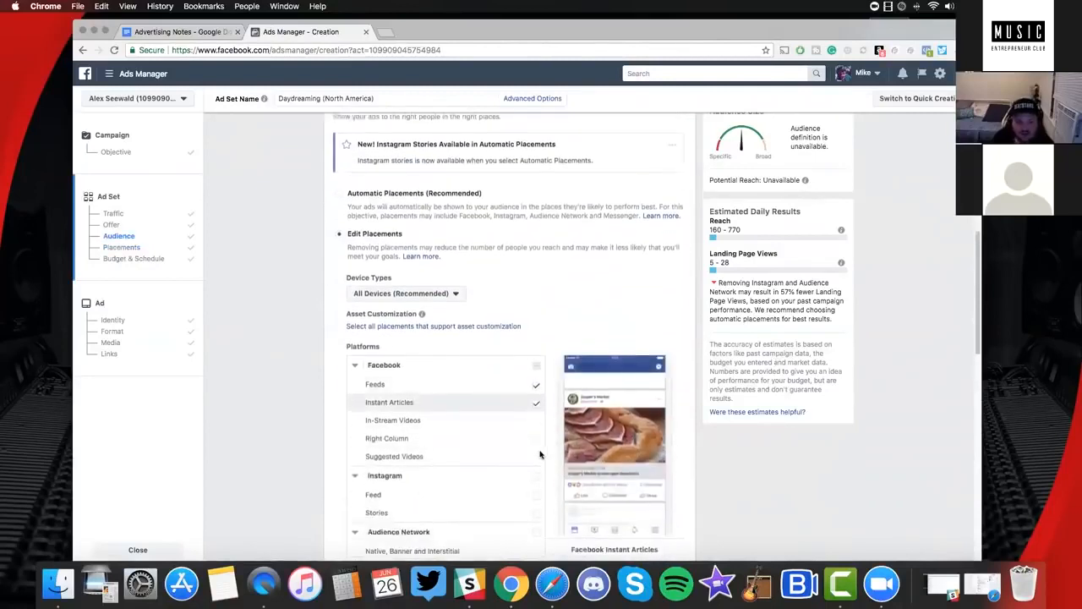
pyautogui.scroll(-1, 540, 454)
pyautogui.click(537, 458)
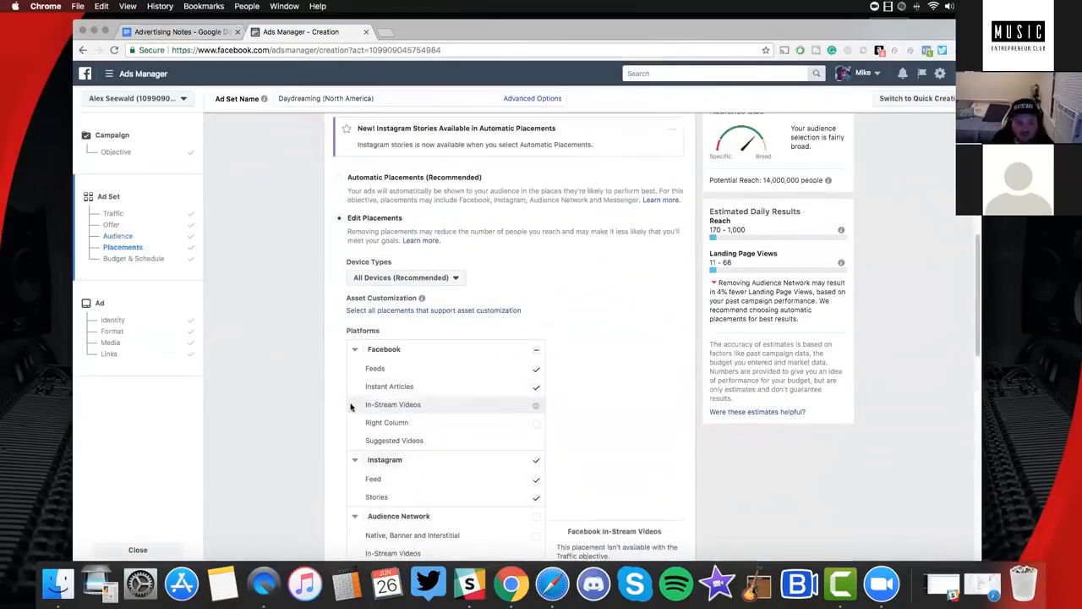
# Review the ad set's remaining placements and its budget and schedule settings, and continue to the ad setup
pyautogui.scroll(-7, 355, 404)
pyautogui.scroll(3, 473, 338)
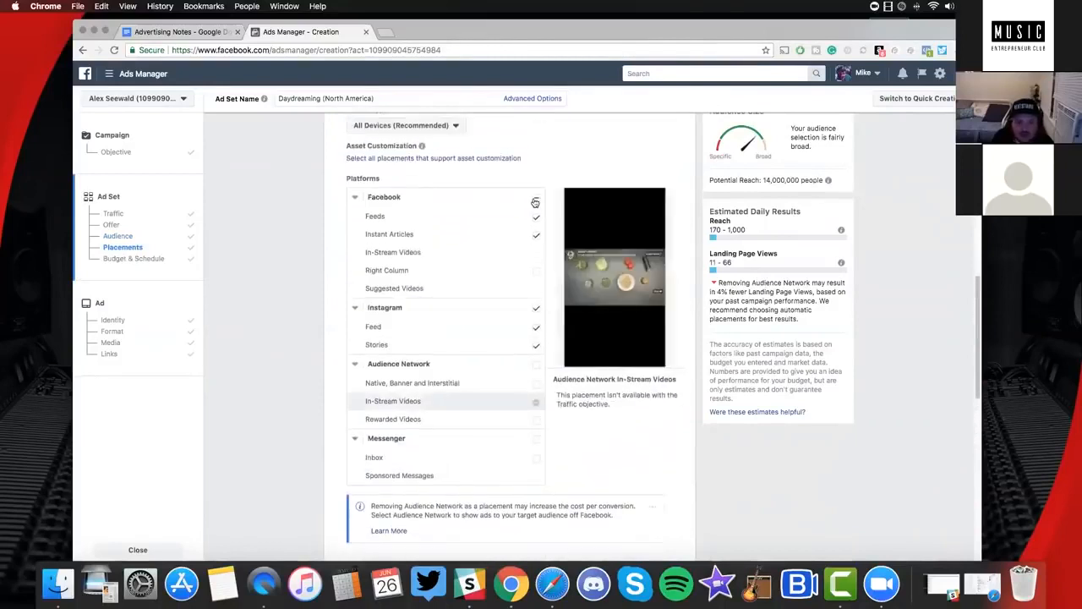
pyautogui.scroll(-2, 425, 431)
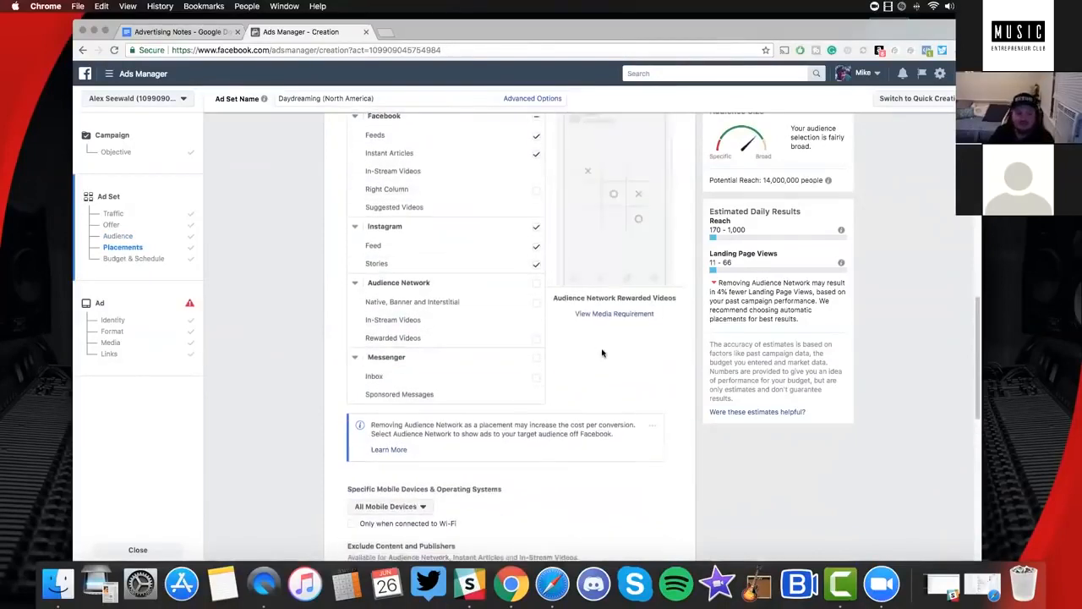
pyautogui.scroll(1, 584, 380)
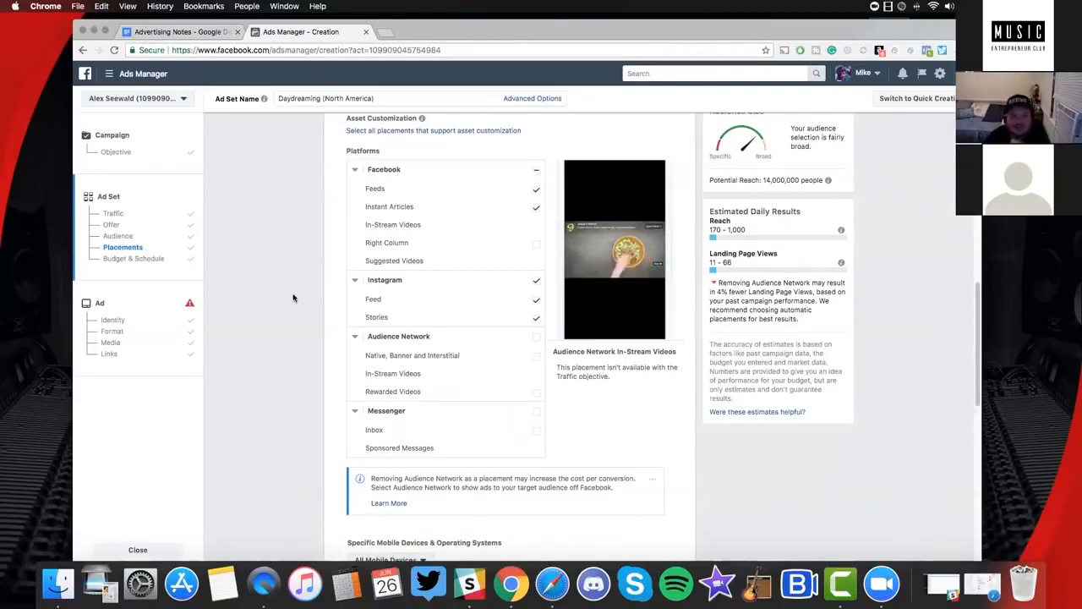
pyautogui.scroll(-4, 307, 299)
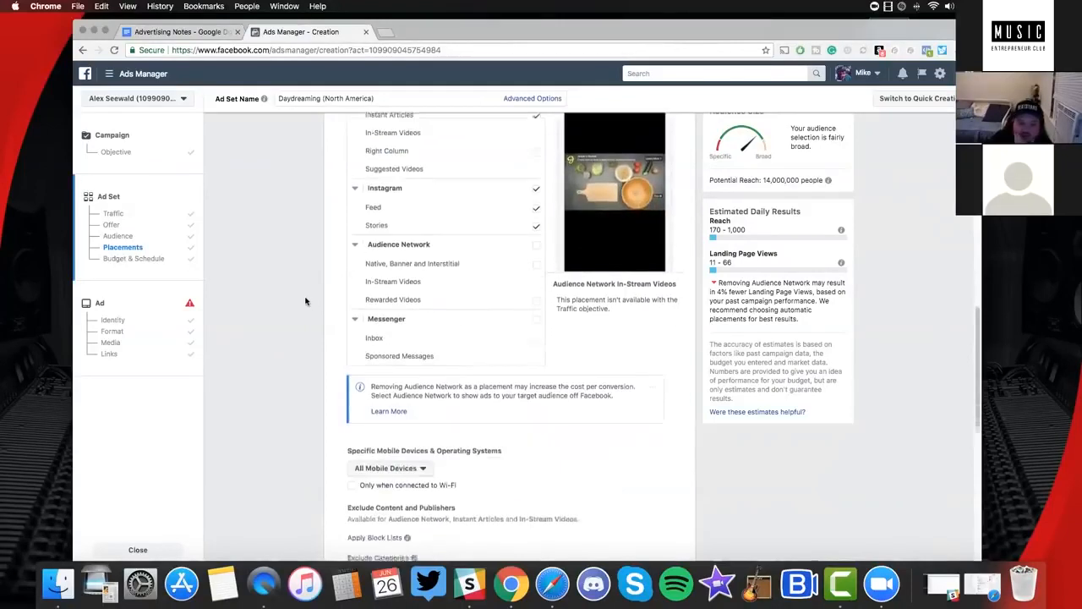
pyautogui.scroll(-9, 307, 301)
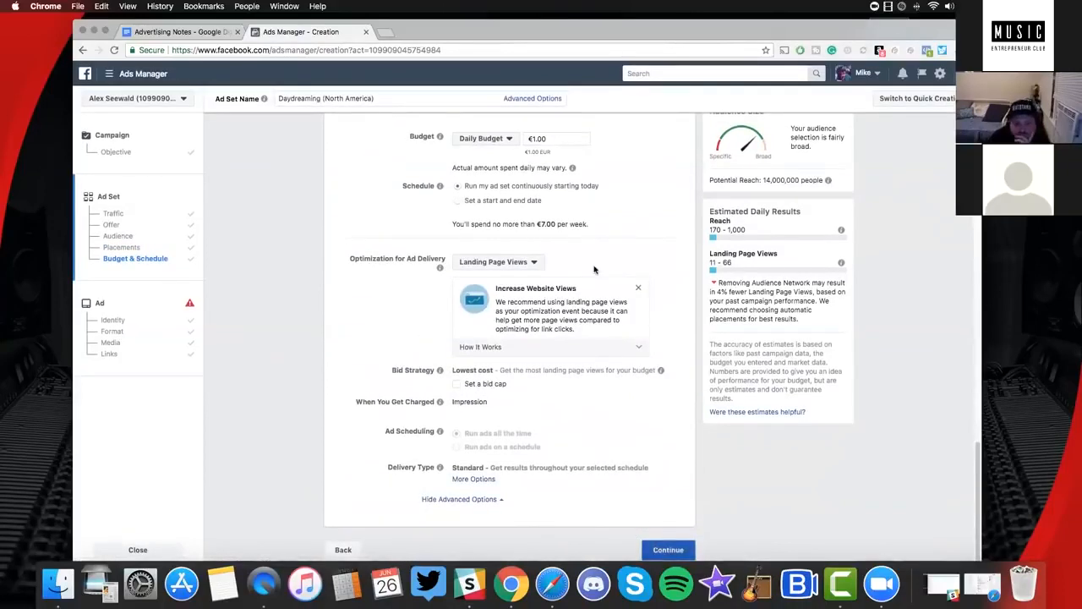
pyautogui.click(669, 550)
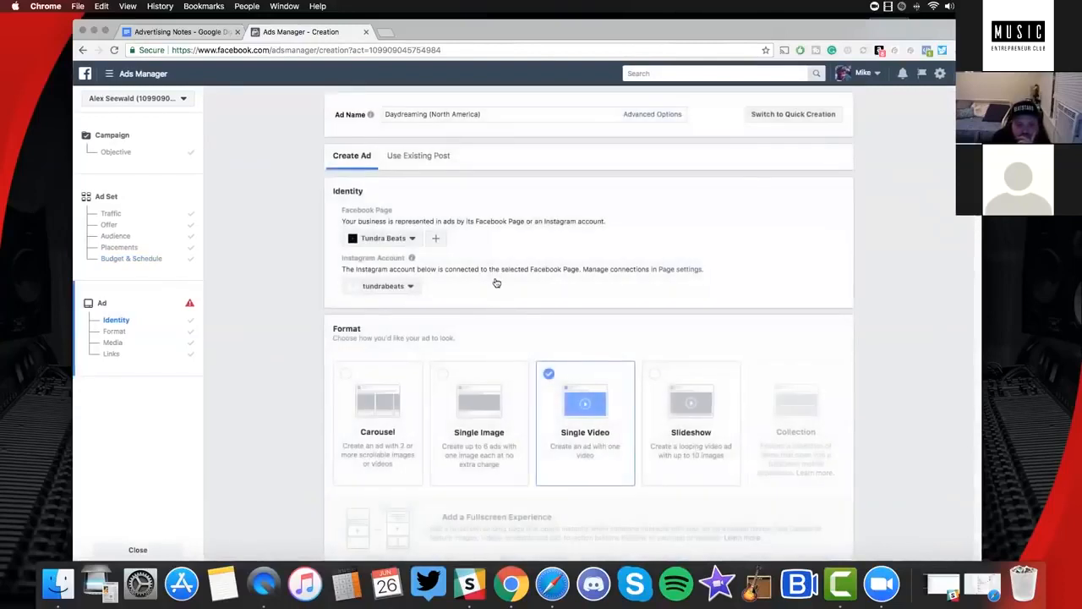
# Look over the ad's identity, format, video, preview image thumbnails and video caption options
pyautogui.scroll(-5, 497, 282)
pyautogui.scroll(5, 495, 283)
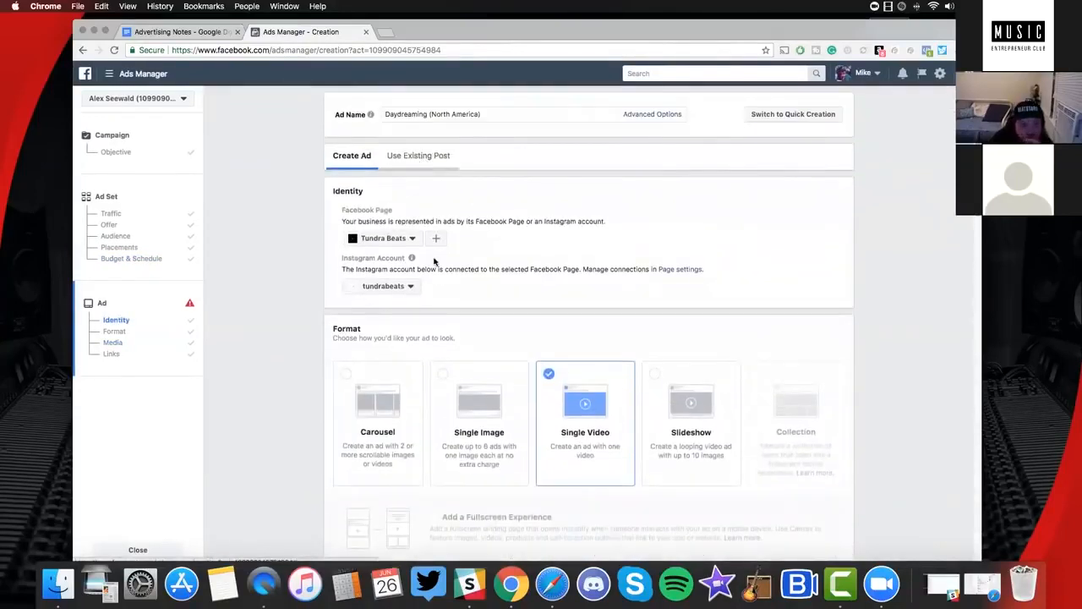
pyautogui.scroll(-5, 457, 320)
pyautogui.scroll(-3, 457, 320)
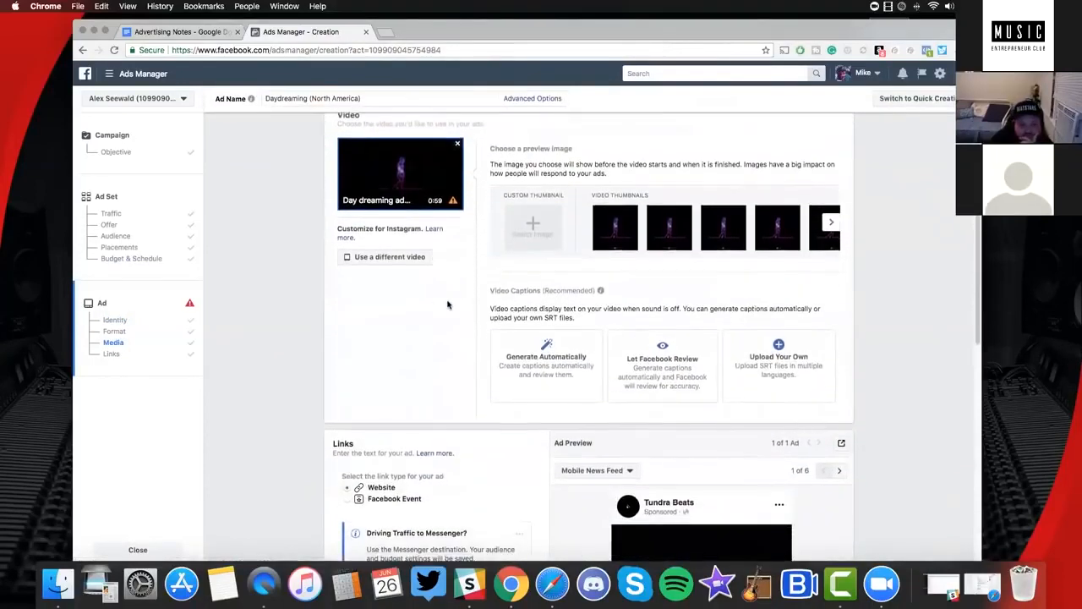
pyautogui.scroll(-2, 448, 305)
pyautogui.scroll(3, 445, 306)
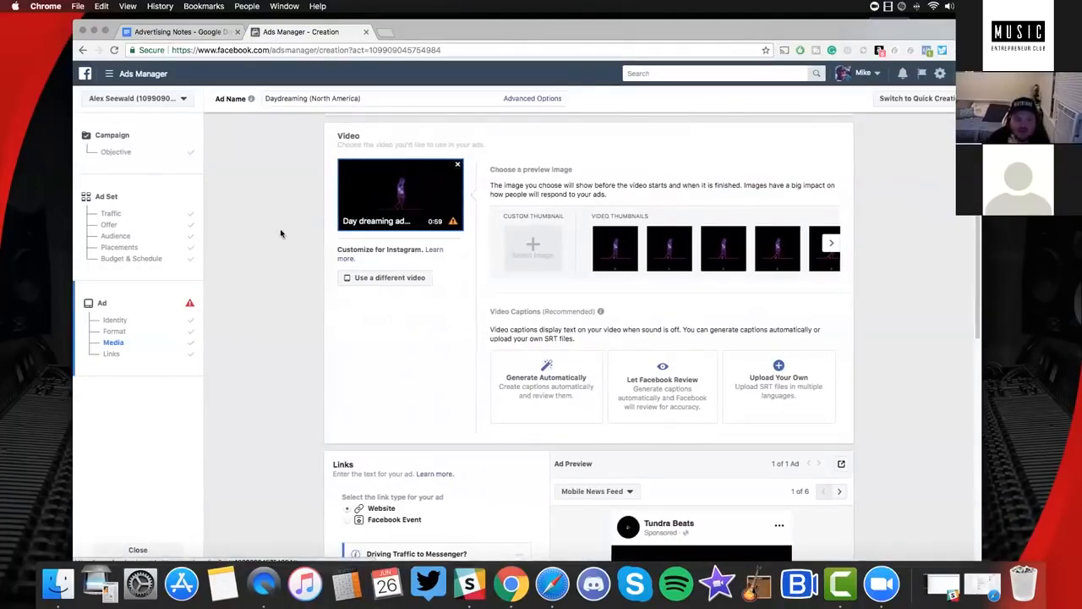
pyautogui.scroll(-1, 503, 257)
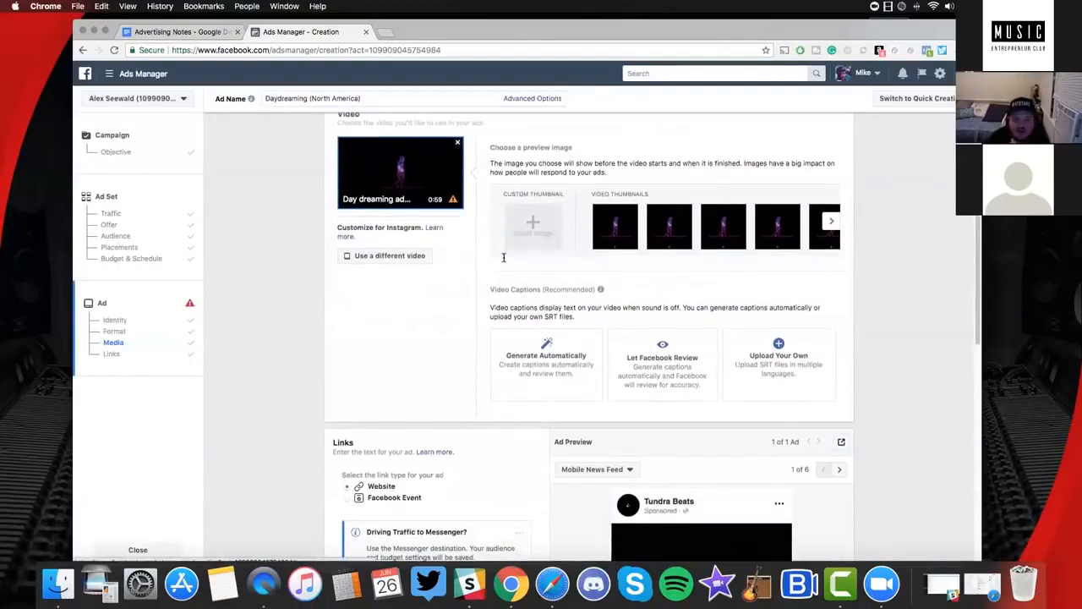
pyautogui.scroll(3, 503, 257)
pyautogui.scroll(-1, 505, 253)
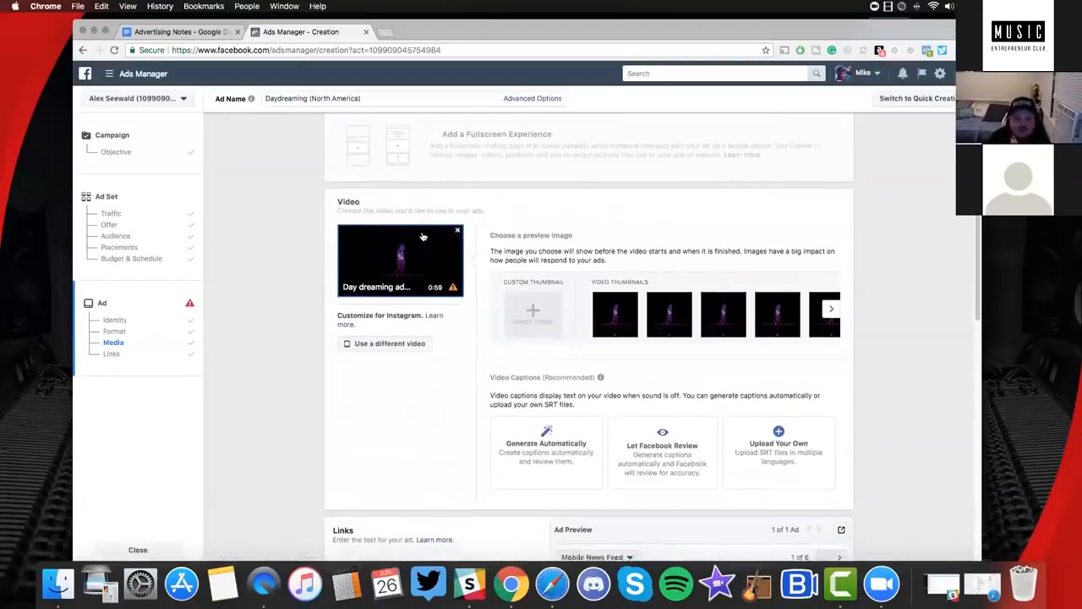
pyautogui.scroll(-1, 423, 236)
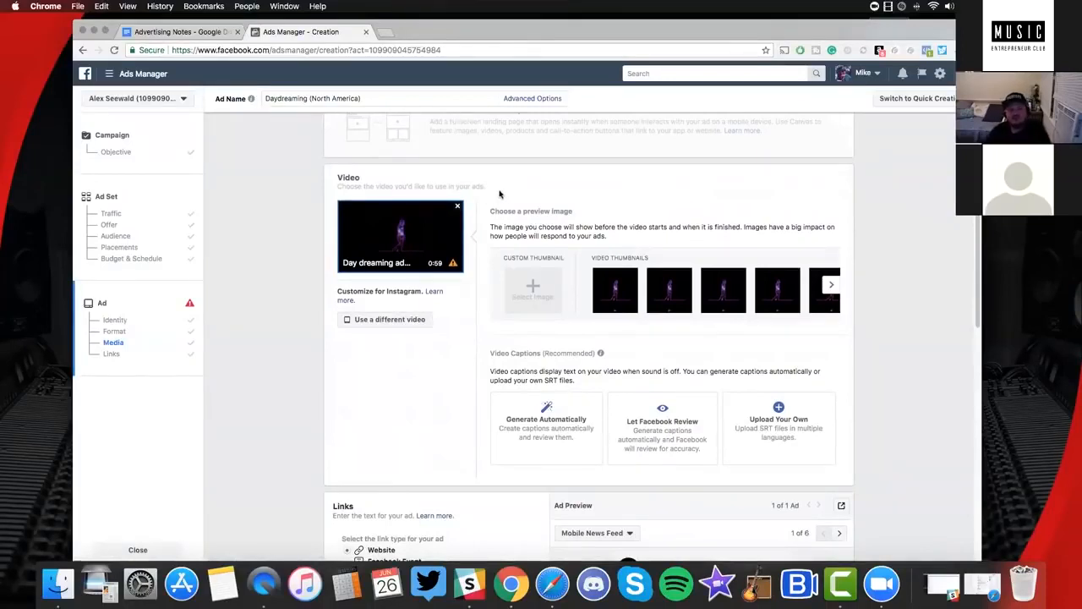
pyautogui.moveTo(437, 35); pyautogui.dragTo(437, 29)
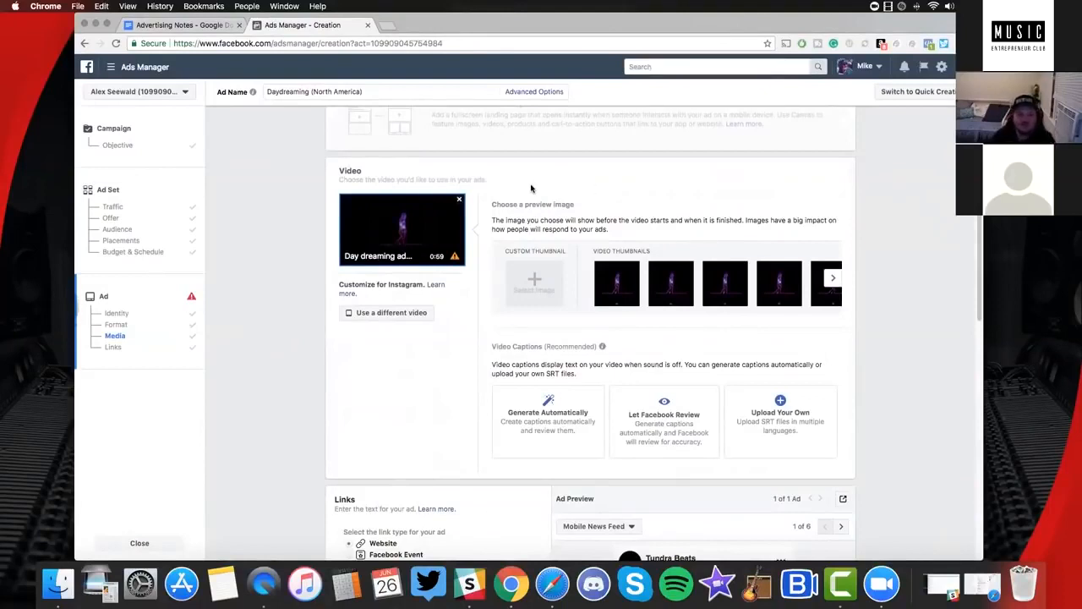
pyautogui.scroll(-1, 533, 187)
pyautogui.scroll(-3, 532, 187)
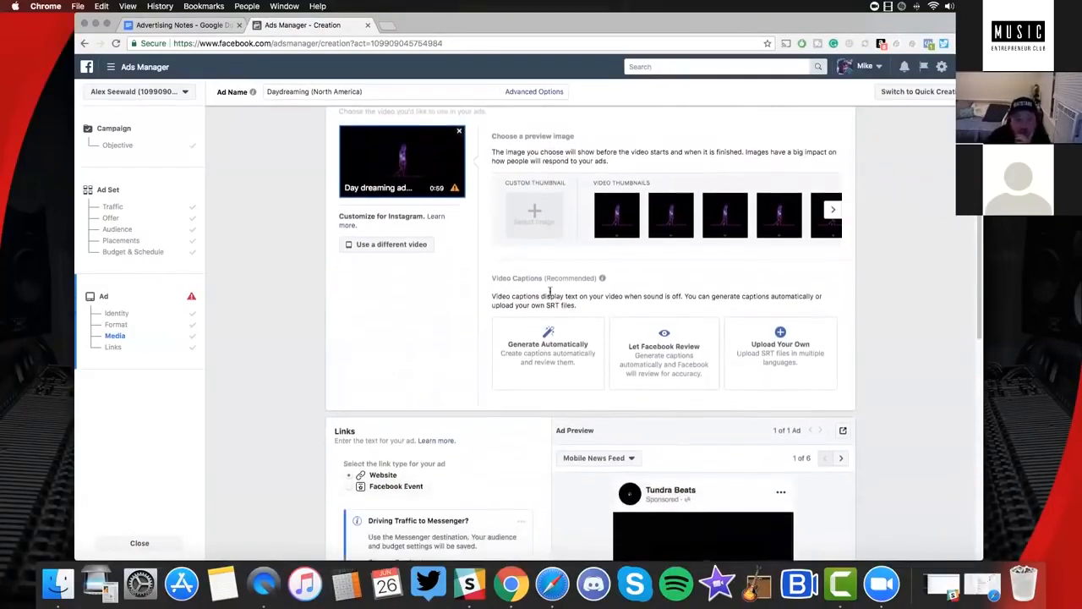
pyautogui.scroll(4, 539, 290)
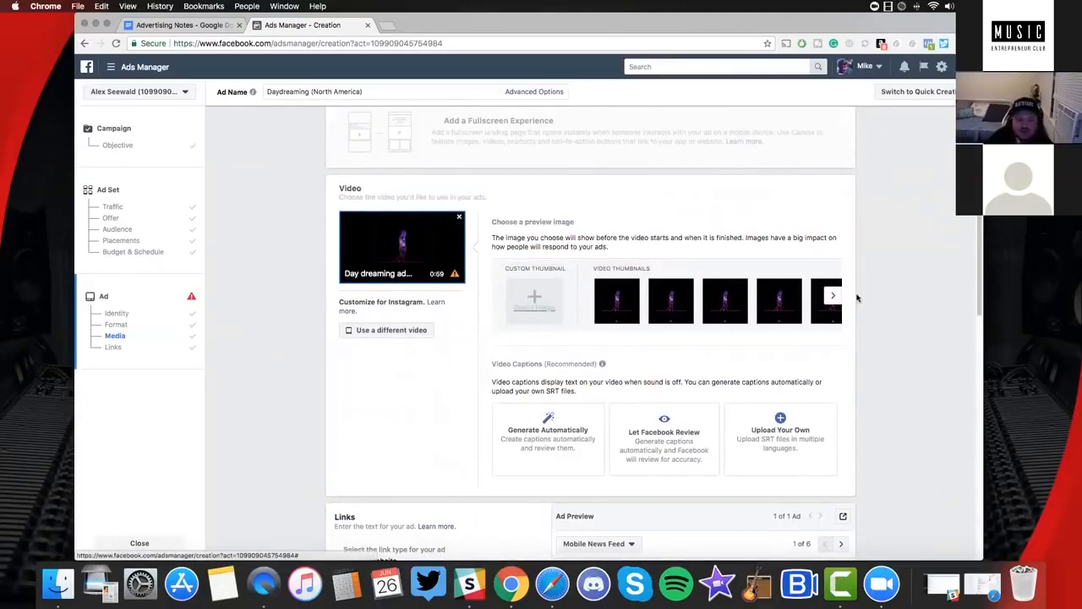
pyautogui.hscroll(1, 597, 302)
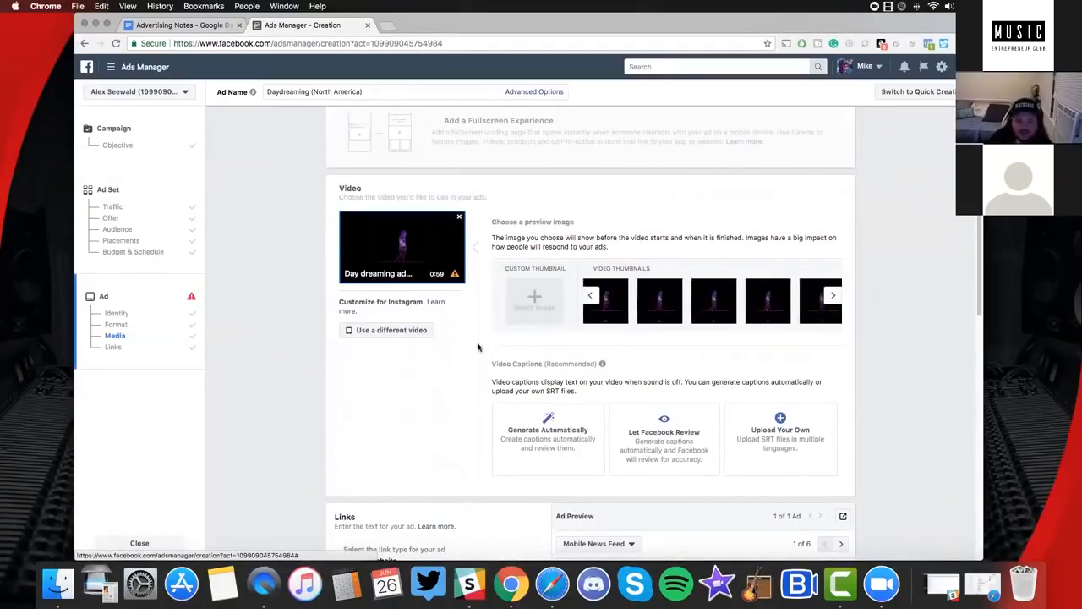
# Go to the ad's Links section and open the Website URL for entry
pyautogui.scroll(-4, 485, 347)
pyautogui.scroll(-5, 485, 346)
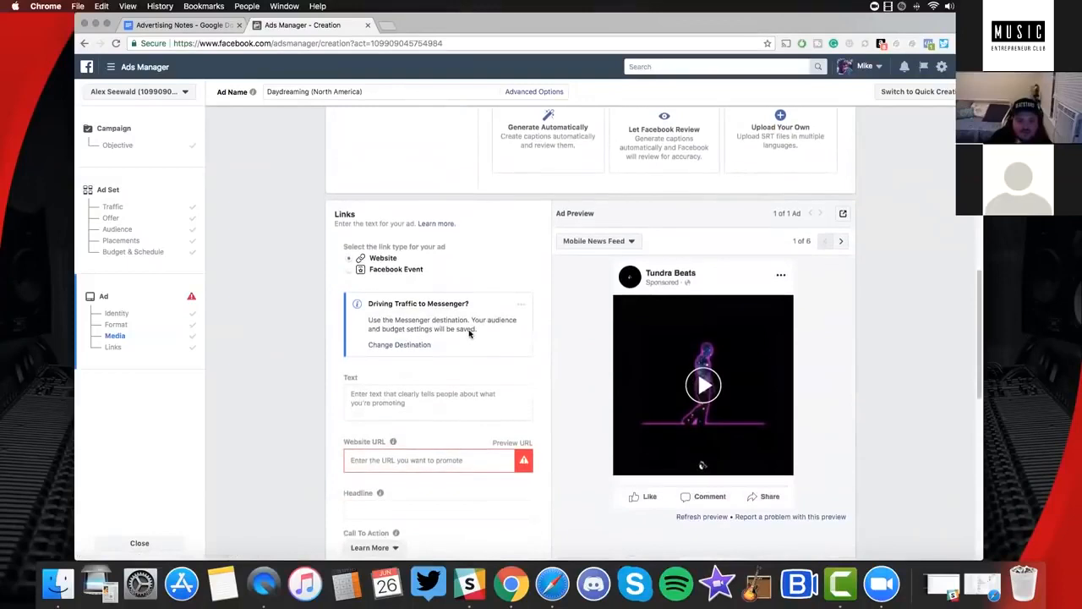
pyautogui.scroll(-1, 457, 338)
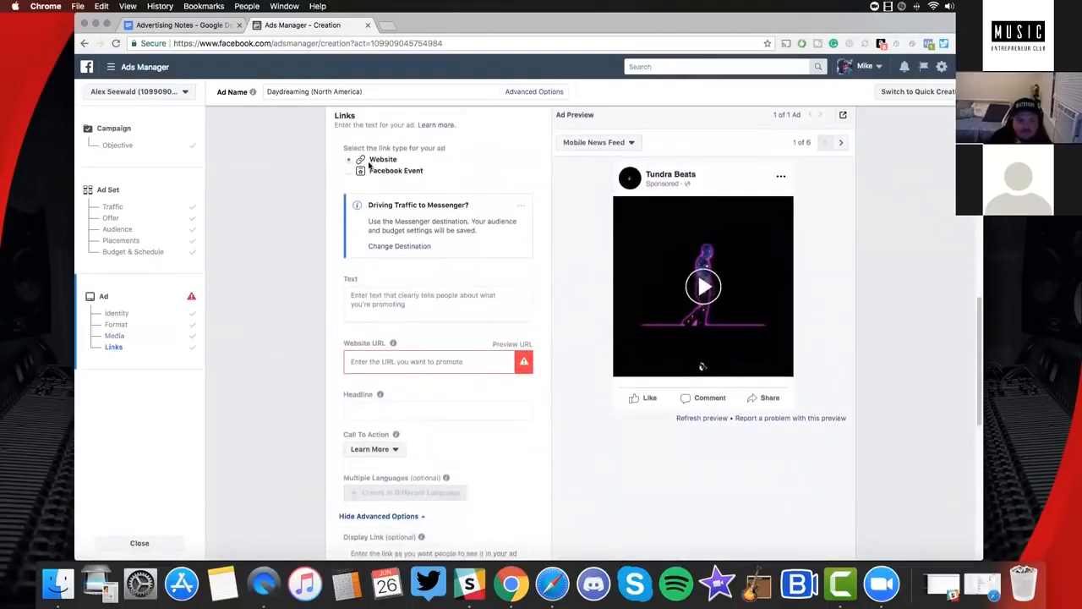
pyautogui.click(412, 361)
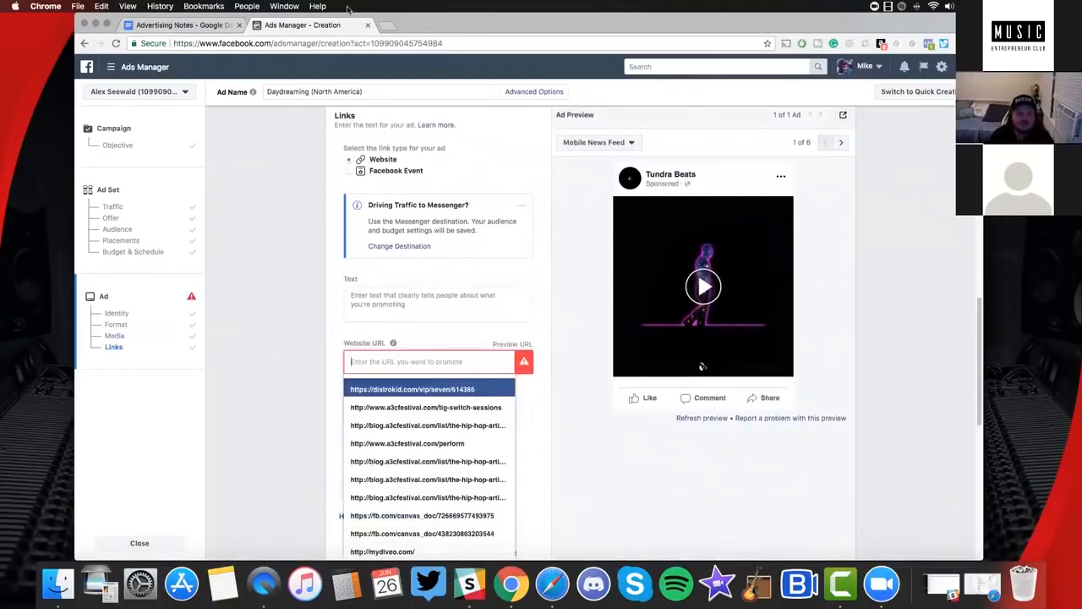
# Search Google for tundrabeats daydreaming in a new browser tab and open the DayDreaming beat page on BeatStars
pyautogui.click(389, 27)
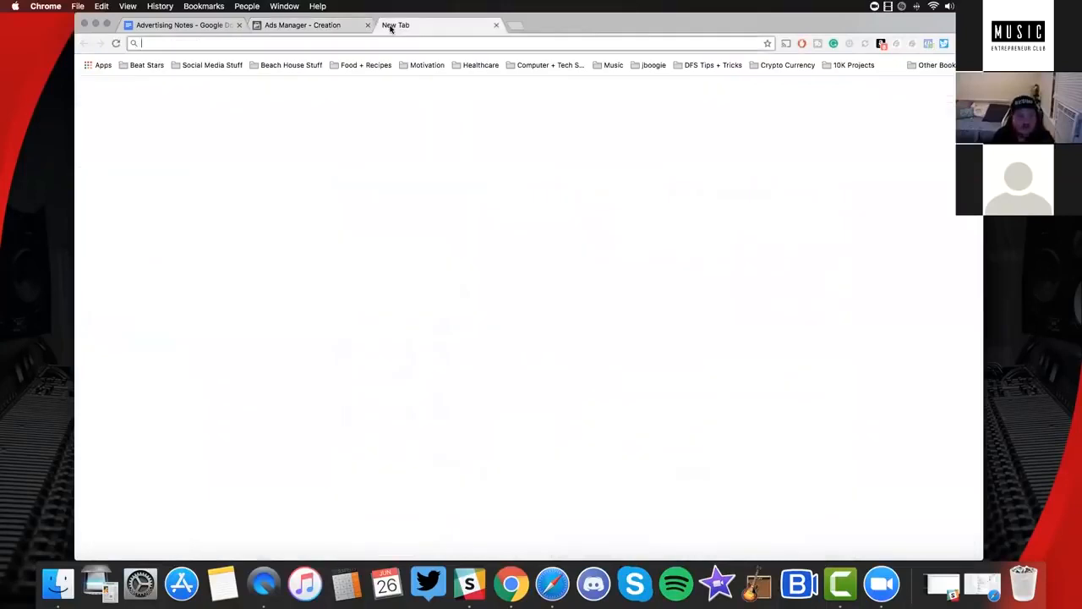
pyautogui.write('tundra')
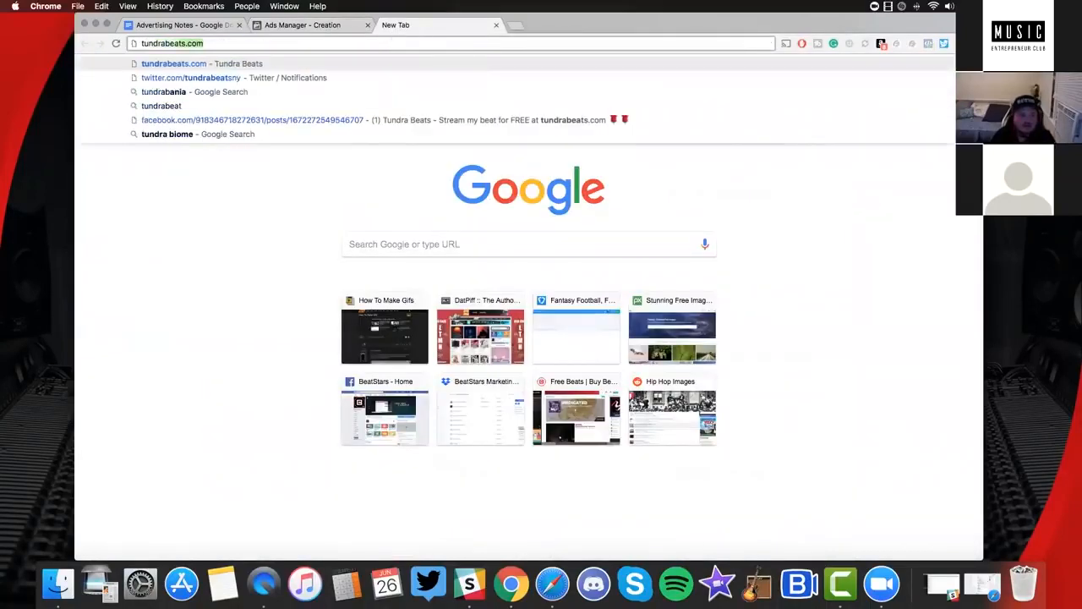
pyautogui.write('beats daydreaming')
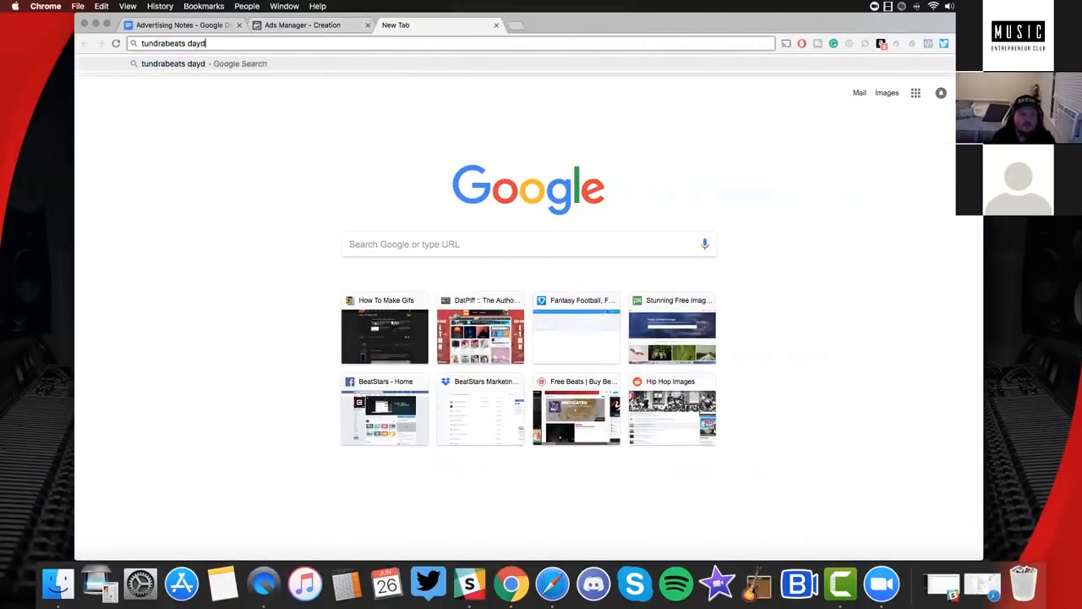
pyautogui.press('Return')
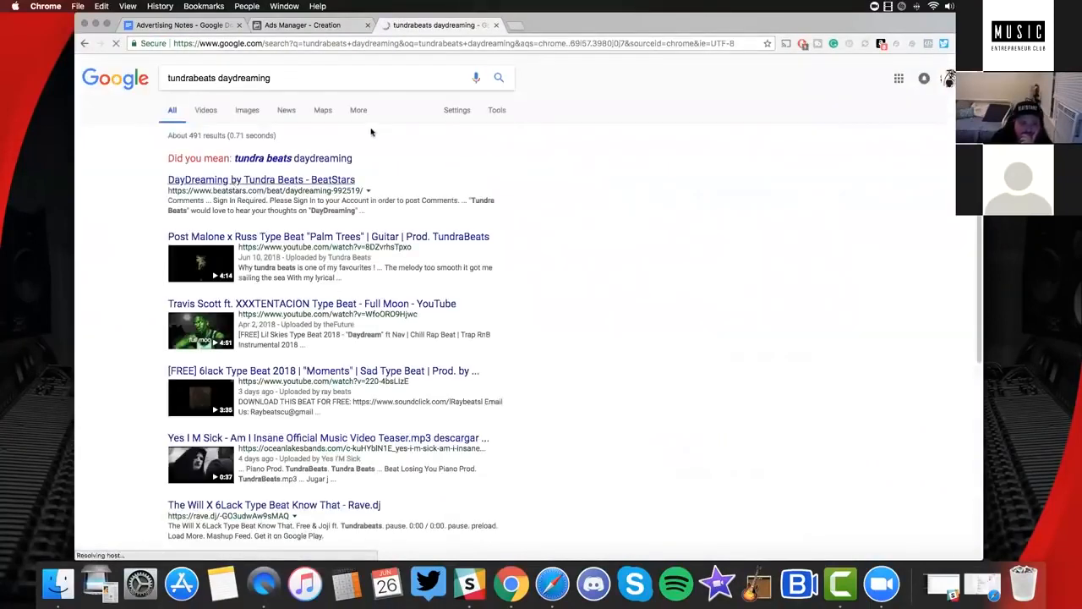
pyautogui.click(241, 180)
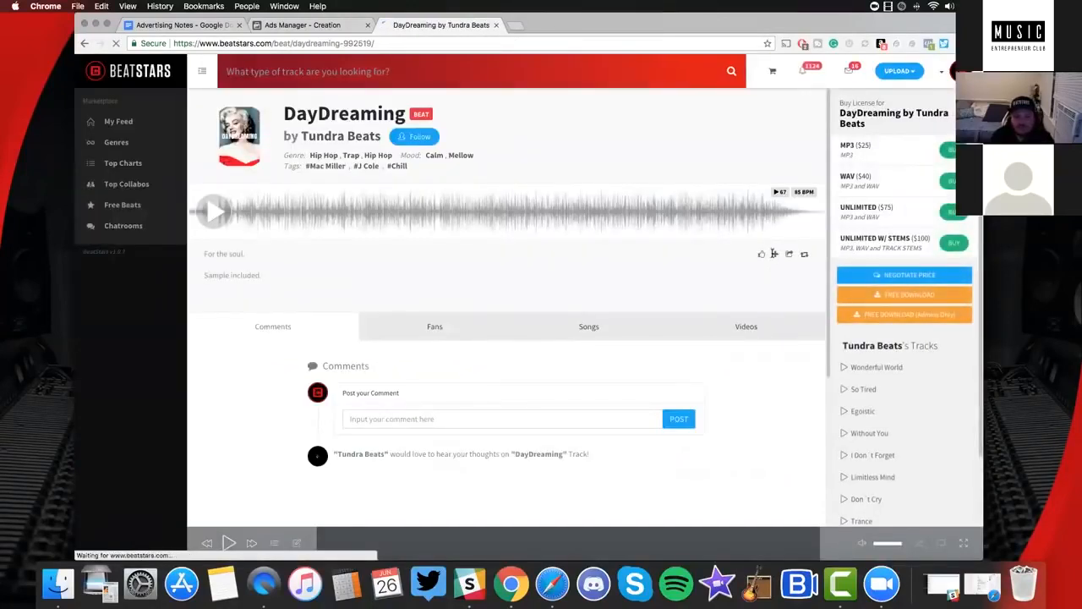
# Go to tundrabeats.com and search its beats catalogue for daydreaming
pyautogui.click(380, 44)
pyautogui.write('tundrabeats.com')
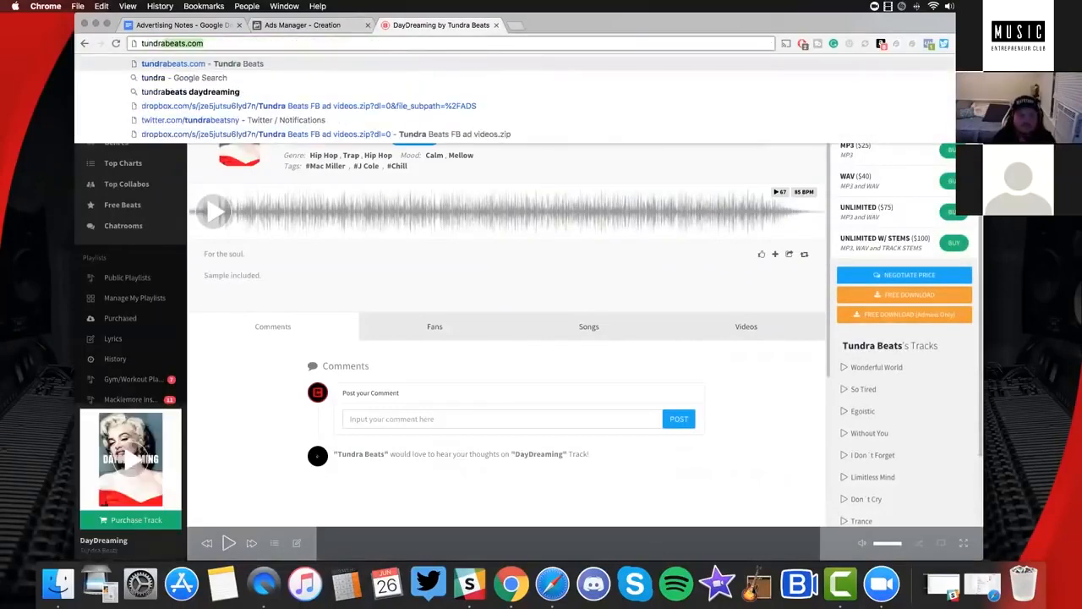
pyautogui.press('Return')
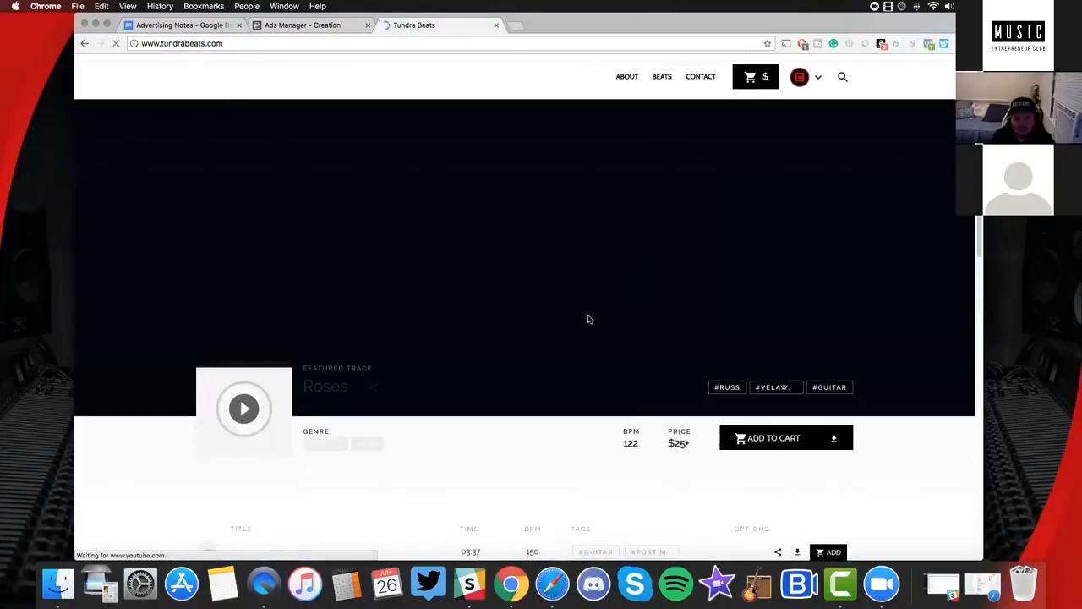
pyautogui.scroll(-5, 513, 361)
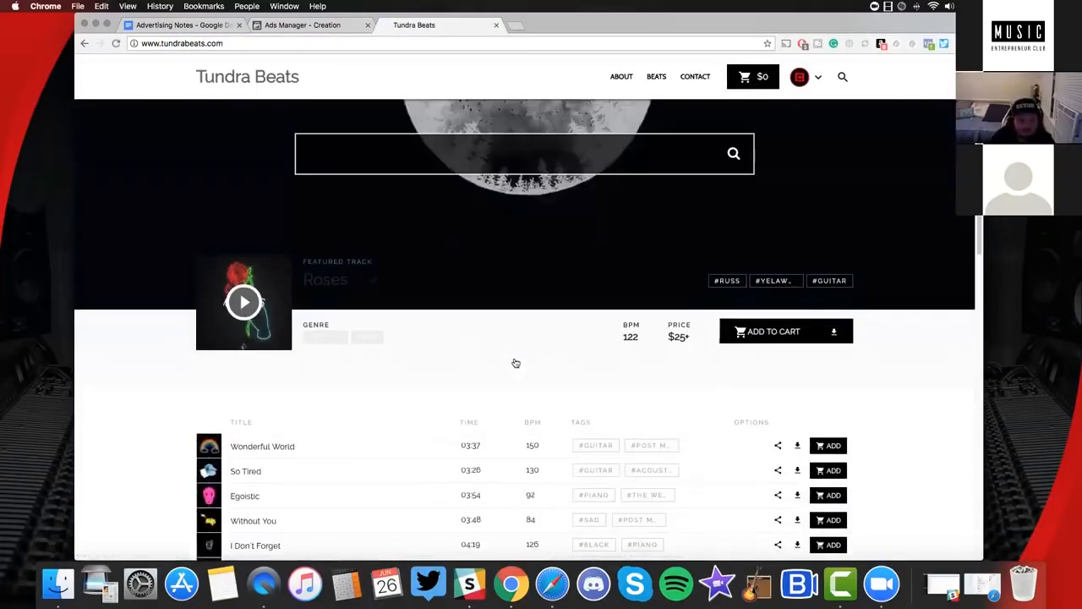
pyautogui.click(512, 499)
pyautogui.click(432, 216)
pyautogui.write('daydreaming')
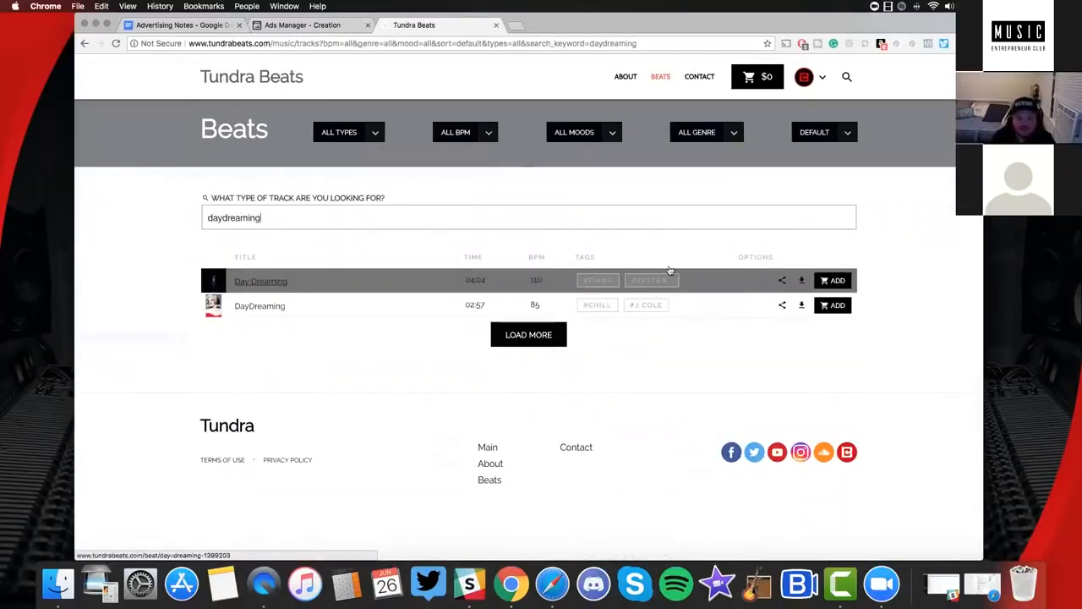
pyautogui.click(784, 282)
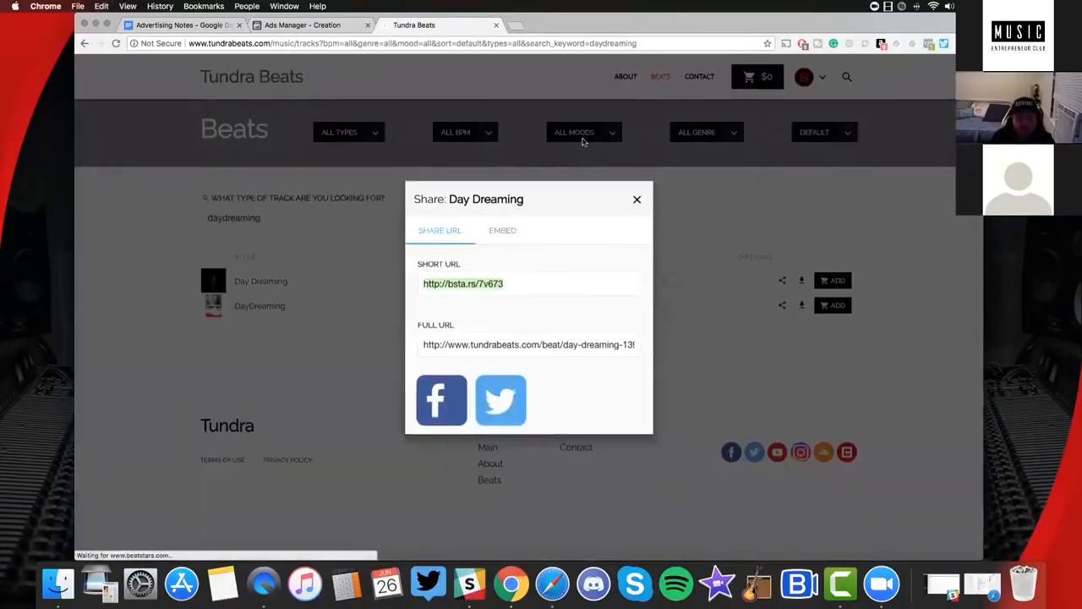
pyautogui.click(636, 200)
pyautogui.click(293, 26)
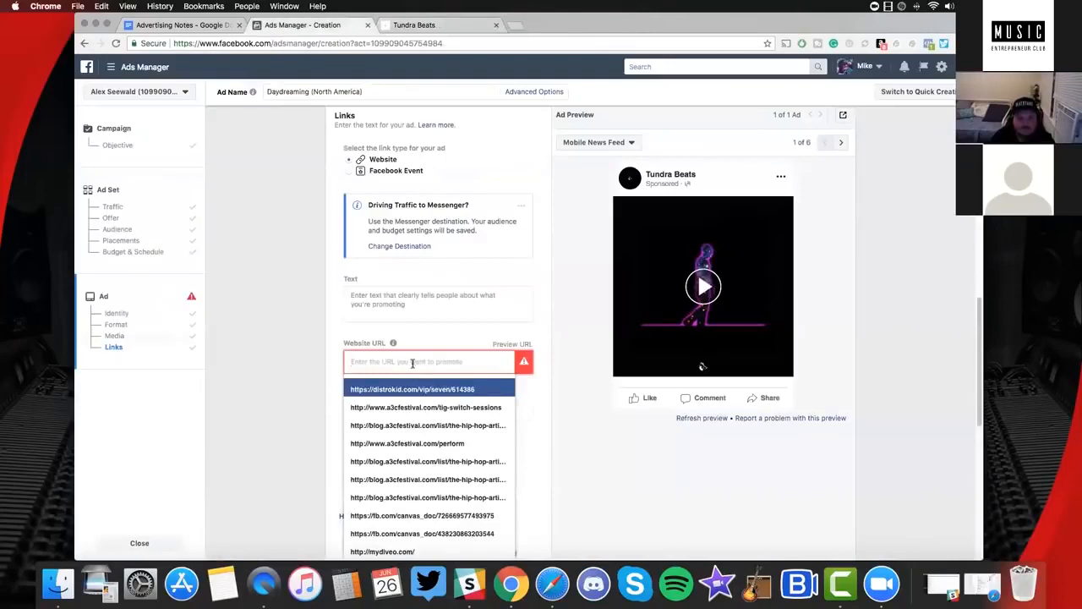
pyautogui.write('http://bsta.rs/7v673')
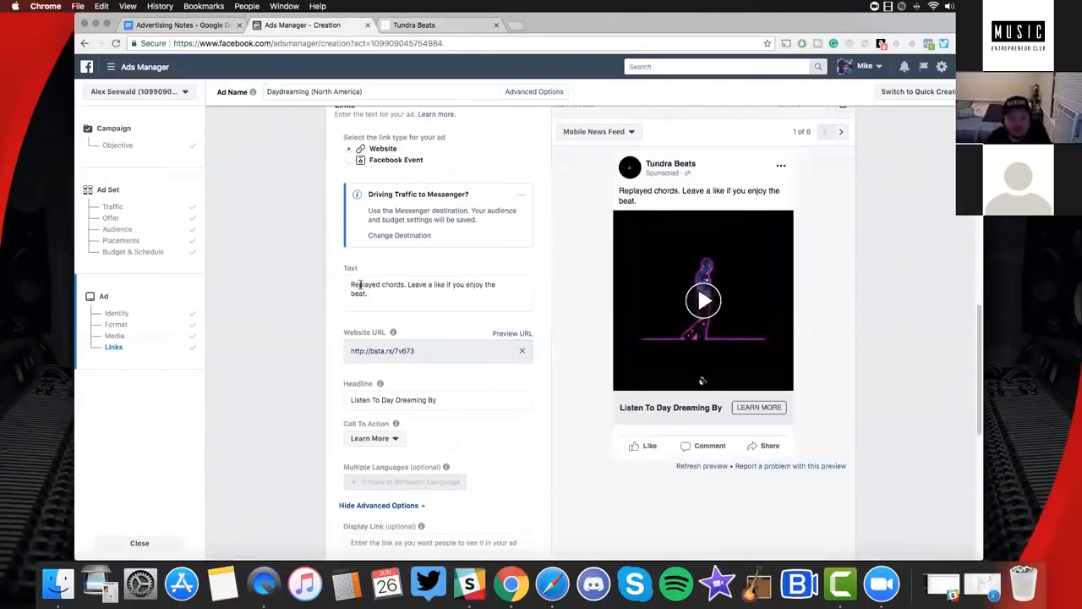
# Replace the ad's prefilled body text with "Download this beat for FREE!"
pyautogui.moveTo(346, 277); pyautogui.dragTo(400, 310)
pyautogui.press('BackSpace')
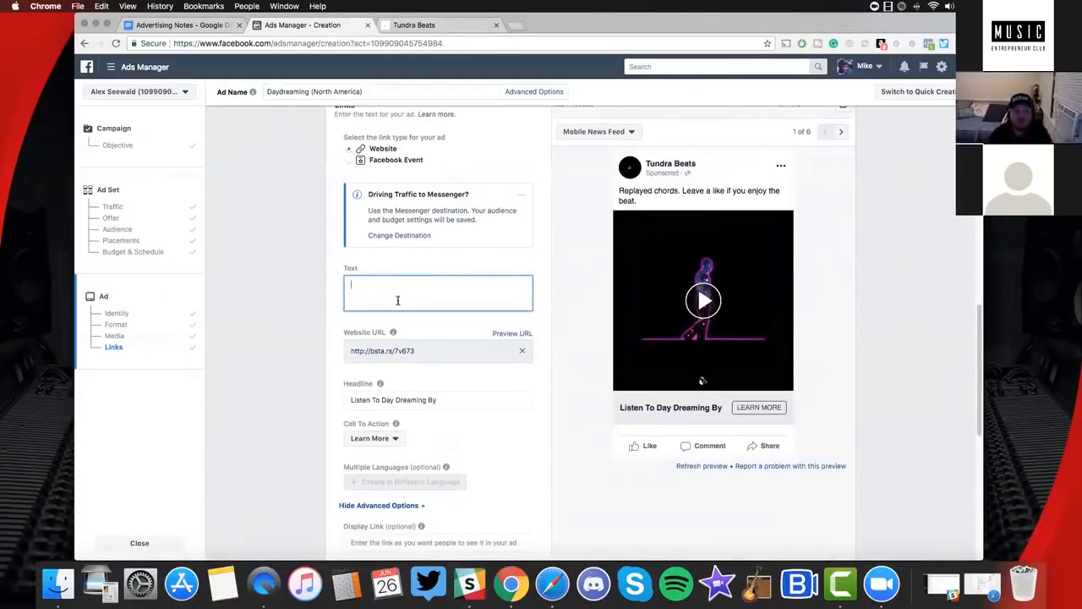
pyautogui.click(431, 263)
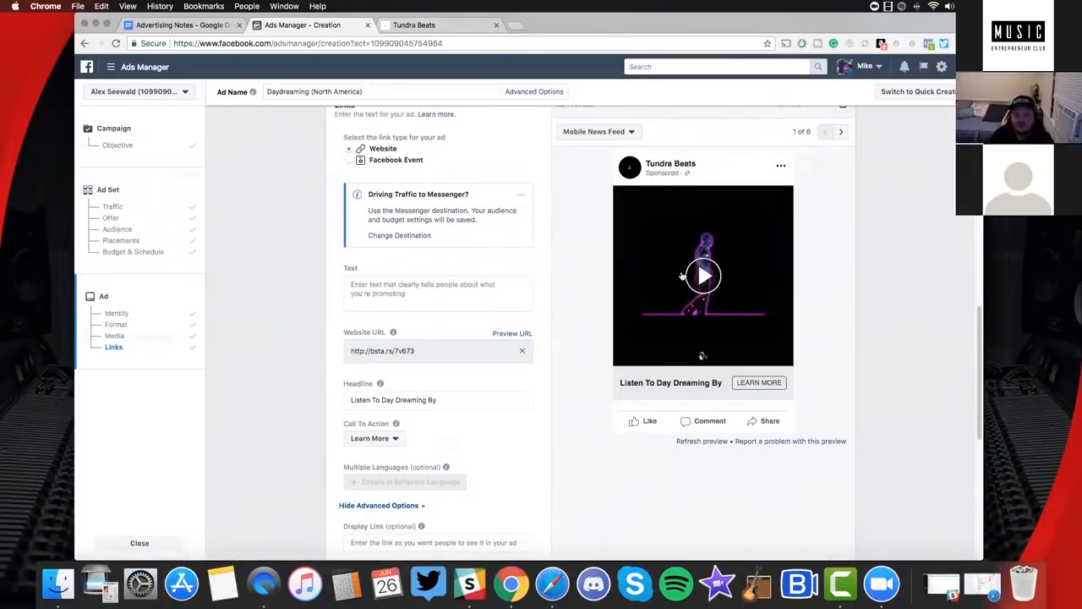
pyautogui.click(402, 288)
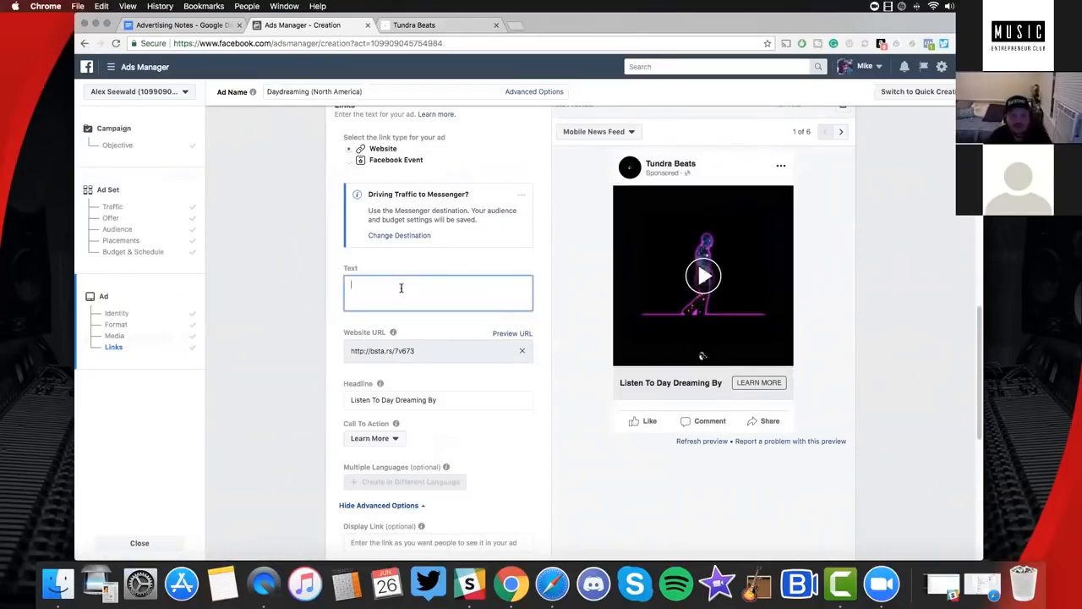
pyautogui.scroll(1, 404, 289)
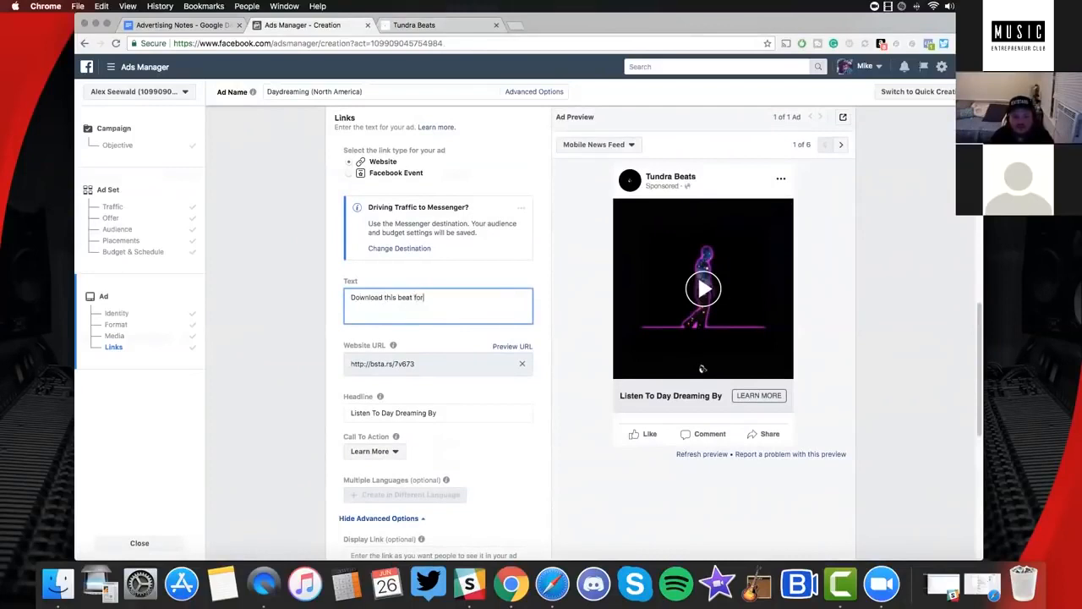
pyautogui.write('EE')
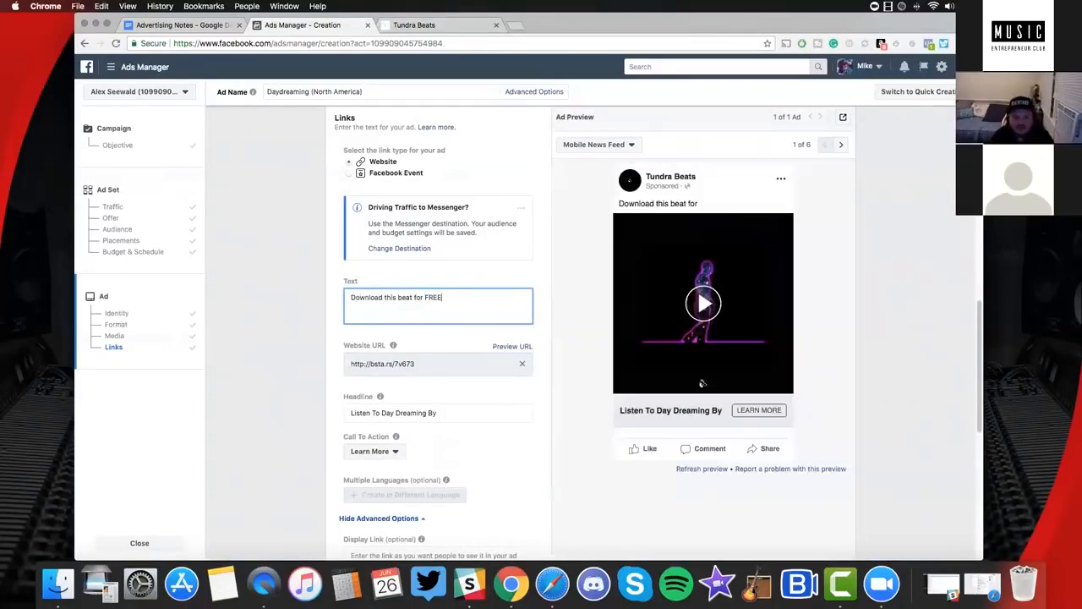
pyautogui.write('!')
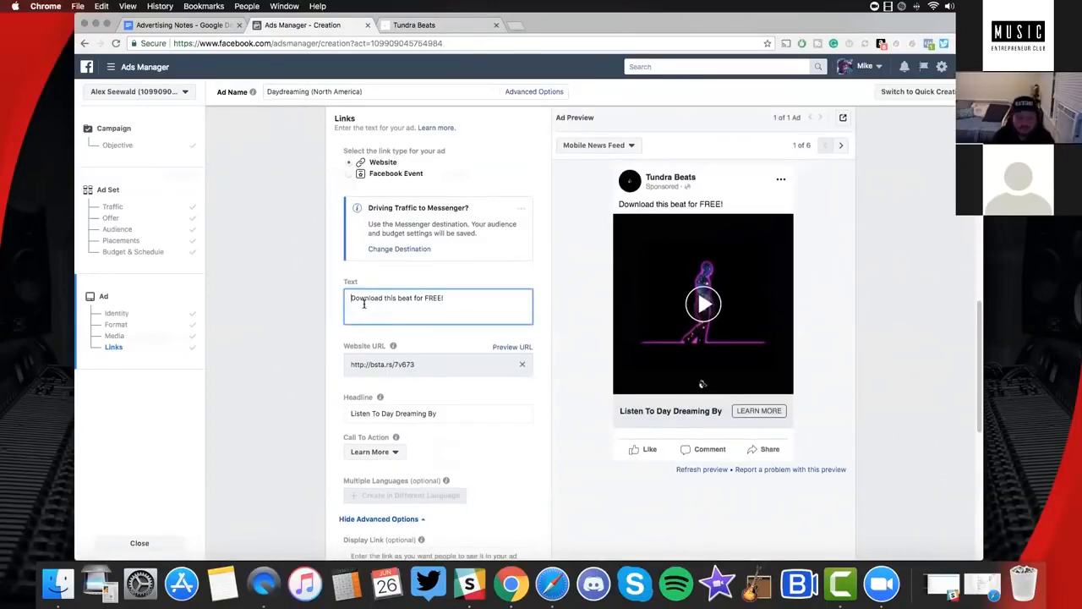
# Add "Tag a Rapper Who would Kill This" above the download line in the ad text, separated by a blank line
pyautogui.write('Tag')
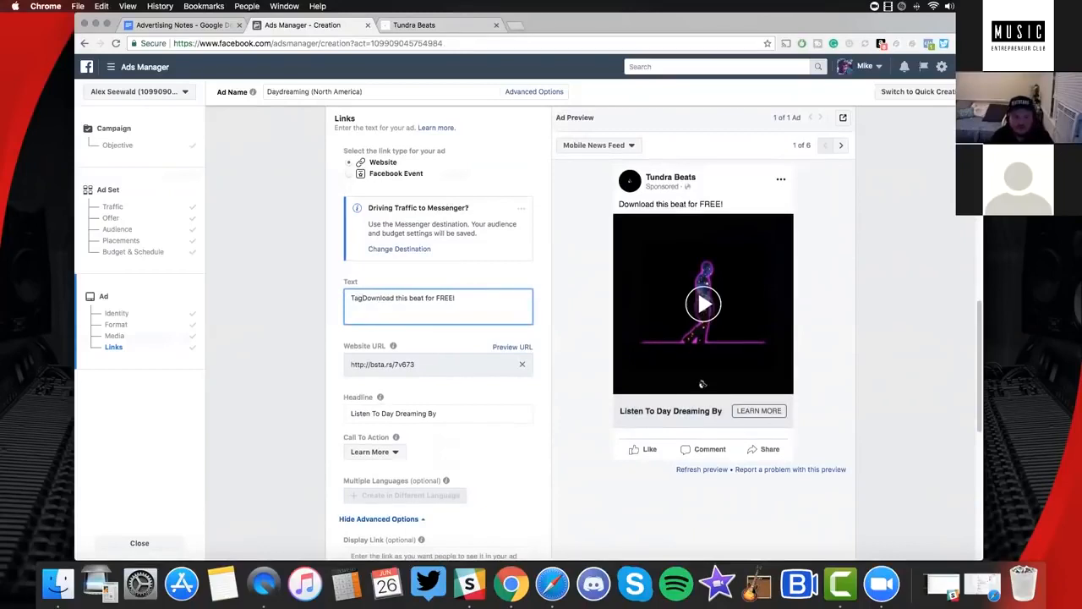
pyautogui.write(' a ')
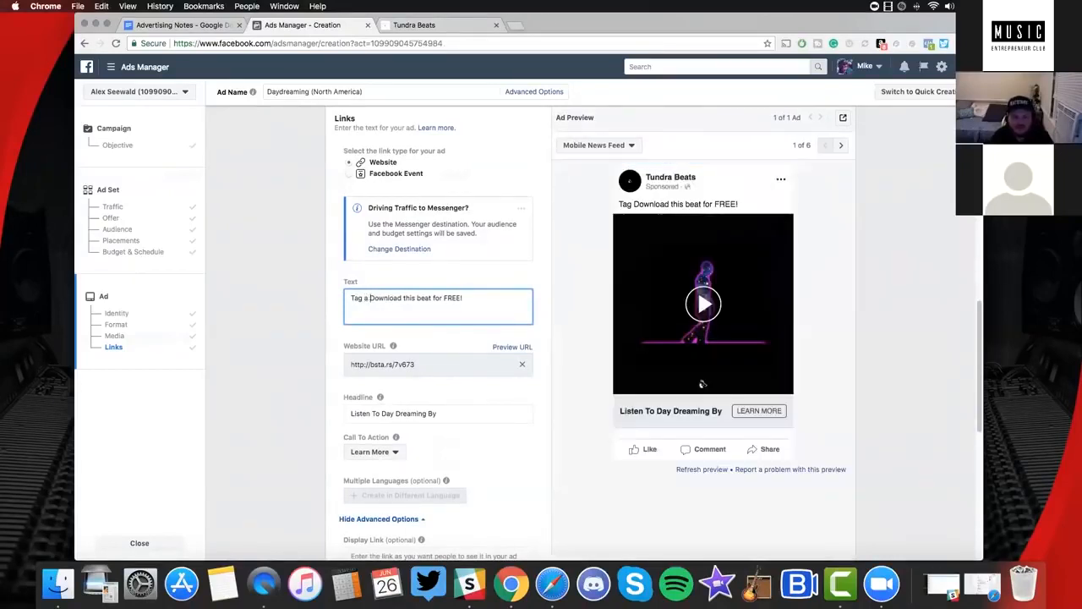
pyautogui.write('Rapper Wh')
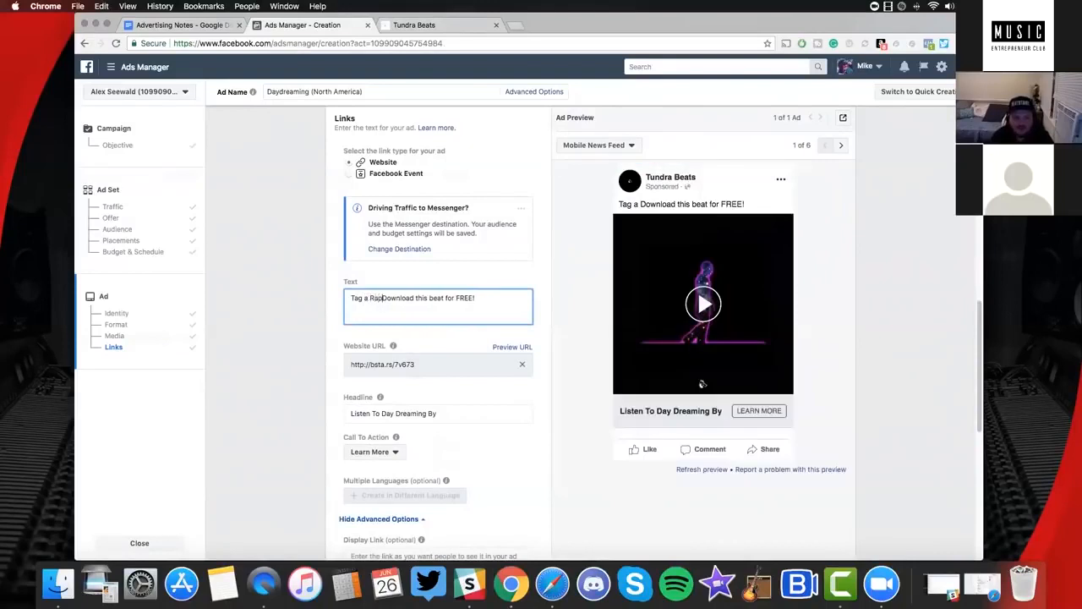
pyautogui.write('o would Kill This')
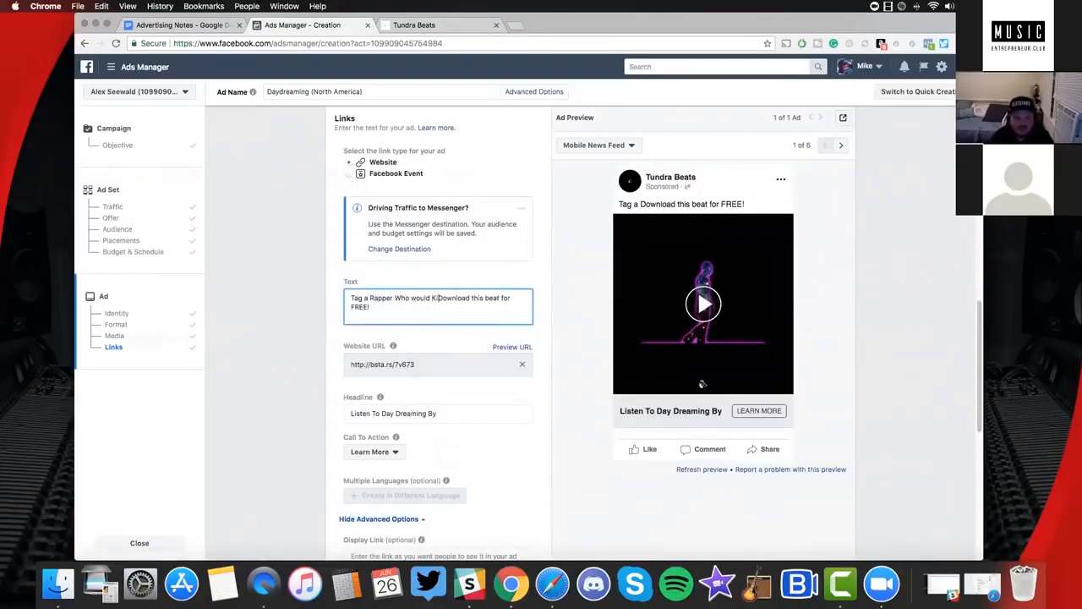
pyautogui.press('Return')
pyautogui.press('Return')
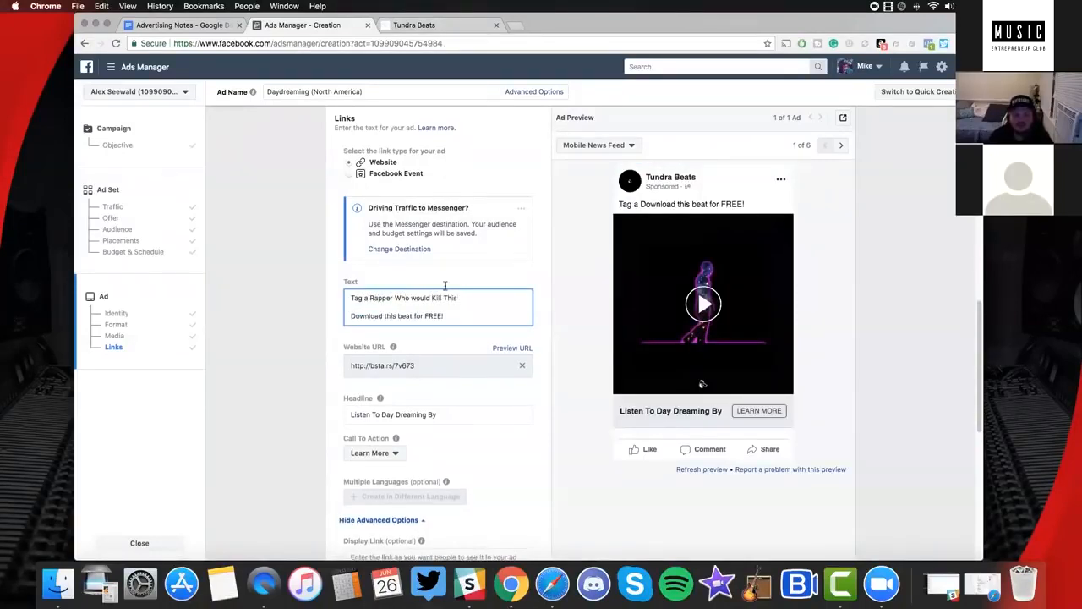
# Move "Download this beat for FREE!" from the ad text to the Headline, replacing the prefilled headline
pyautogui.moveTo(448, 316); pyautogui.dragTo(342, 320)
pyautogui.press('super+c')
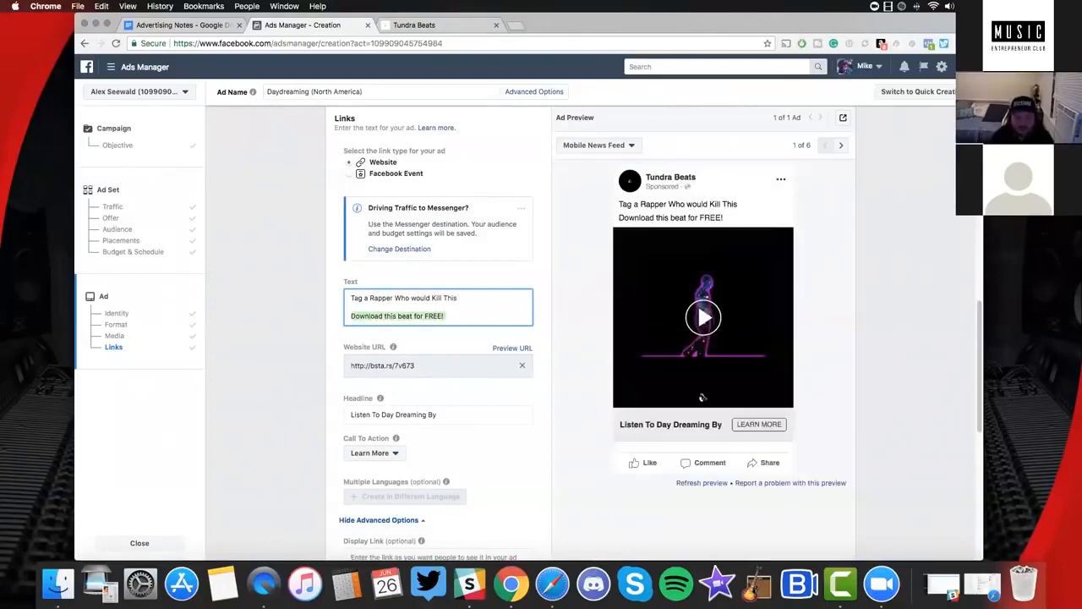
pyautogui.press('BackSpace')
pyautogui.click(350, 377)
pyautogui.press('super+v')
pyautogui.moveTo(453, 391); pyautogui.dragTo(485, 396)
pyautogui.press('BackSpace')
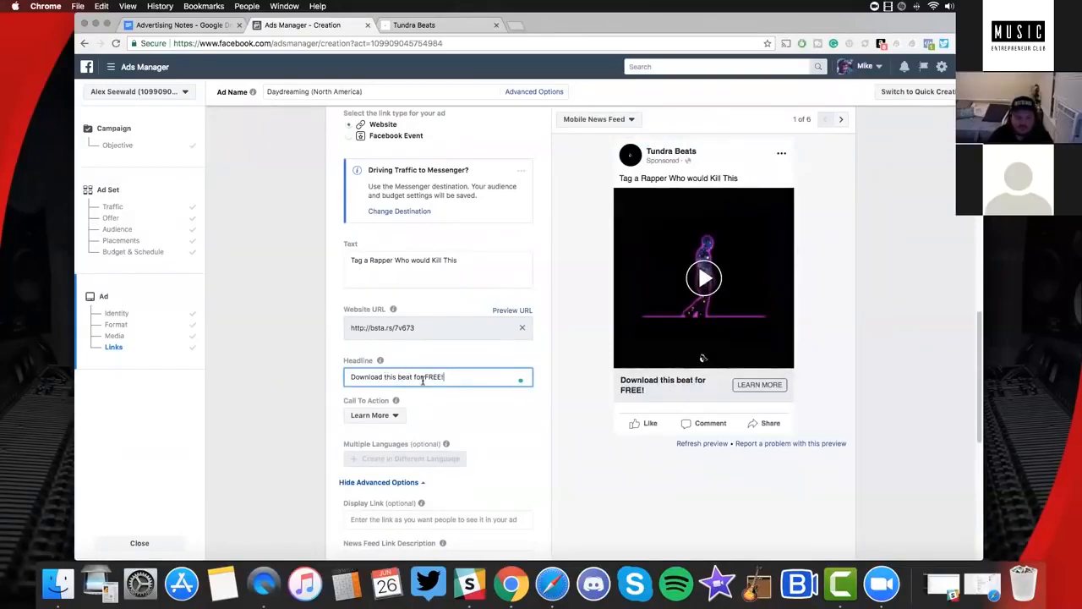
# Capitalize the headline's words so it reads "Download This Beat For FREE!"
pyautogui.press('BackSpace')
pyautogui.write('T')
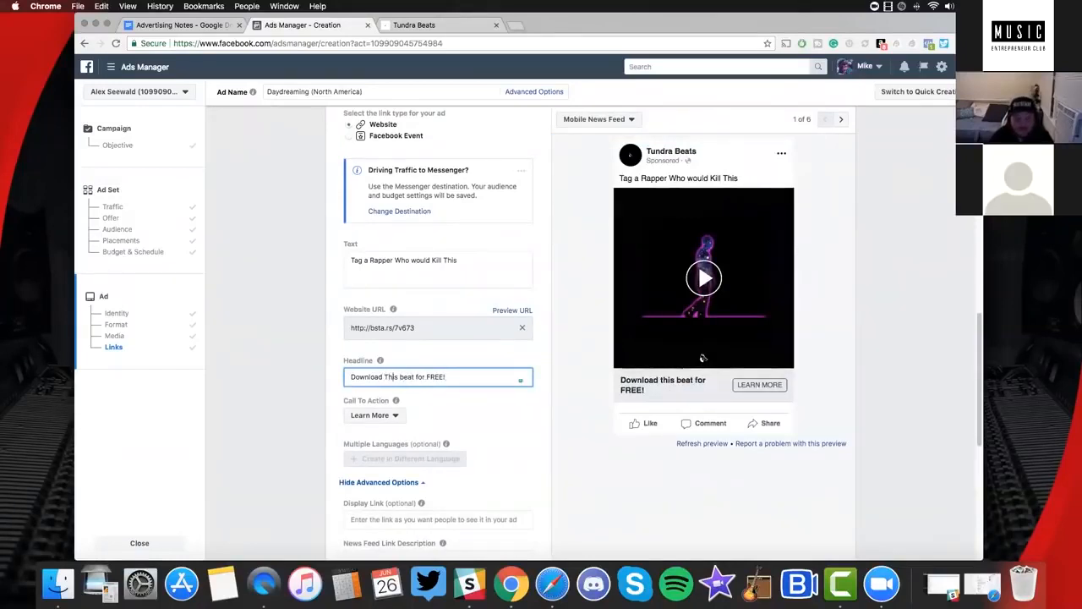
pyautogui.click(419, 377)
pyautogui.press('BackSpace')
pyautogui.write('F')
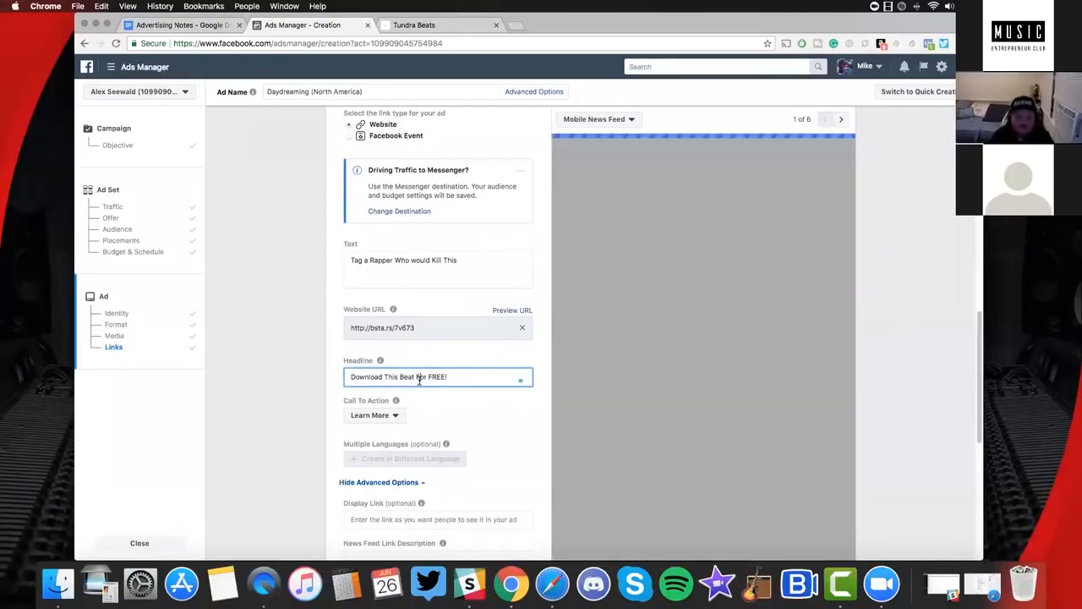
pyautogui.click(466, 357)
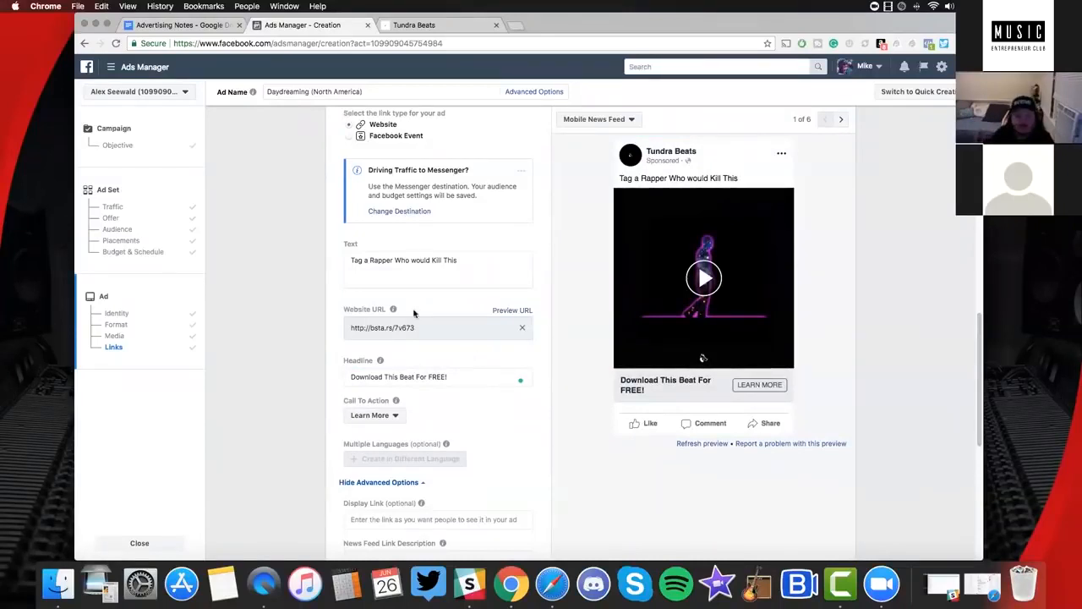
pyautogui.scroll(-2, 272, 260)
pyautogui.scroll(4, 272, 260)
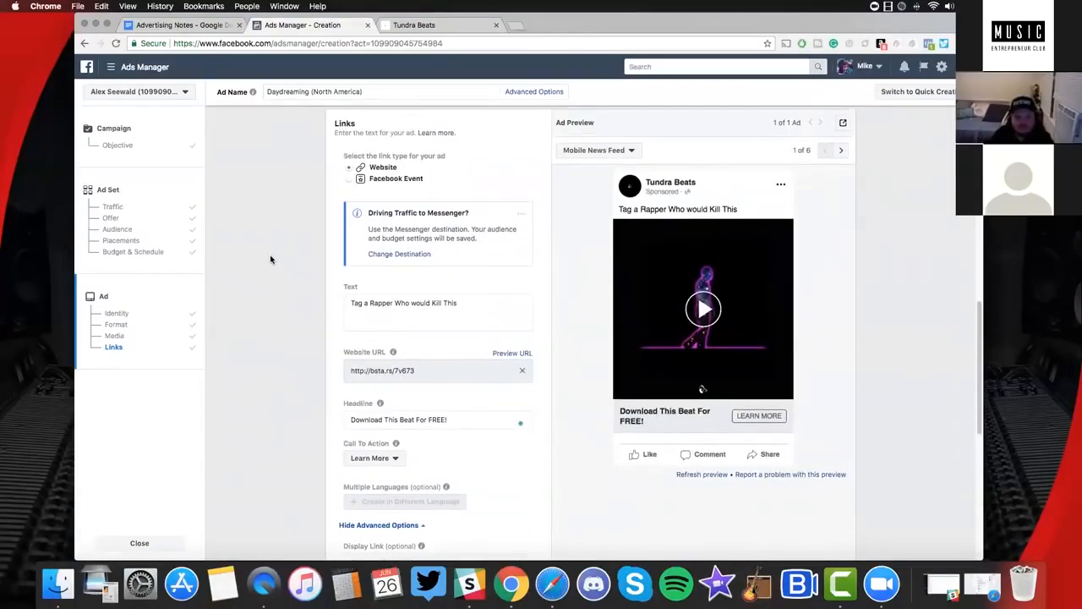
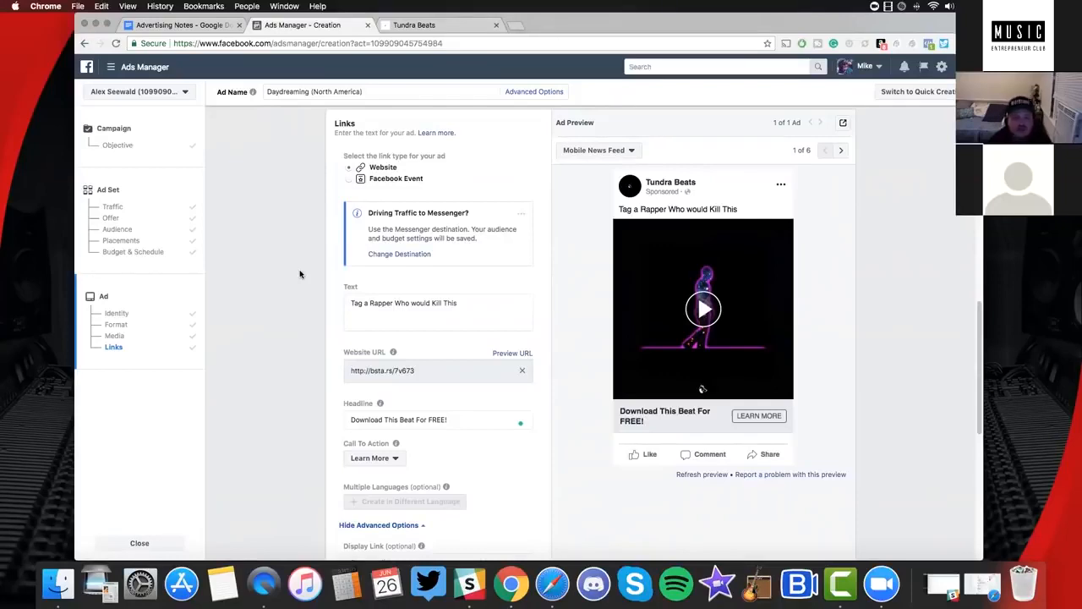
# Remove the trailing line break from the ad text and add a fire emoji after "Kill This"
pyautogui.click(468, 299)
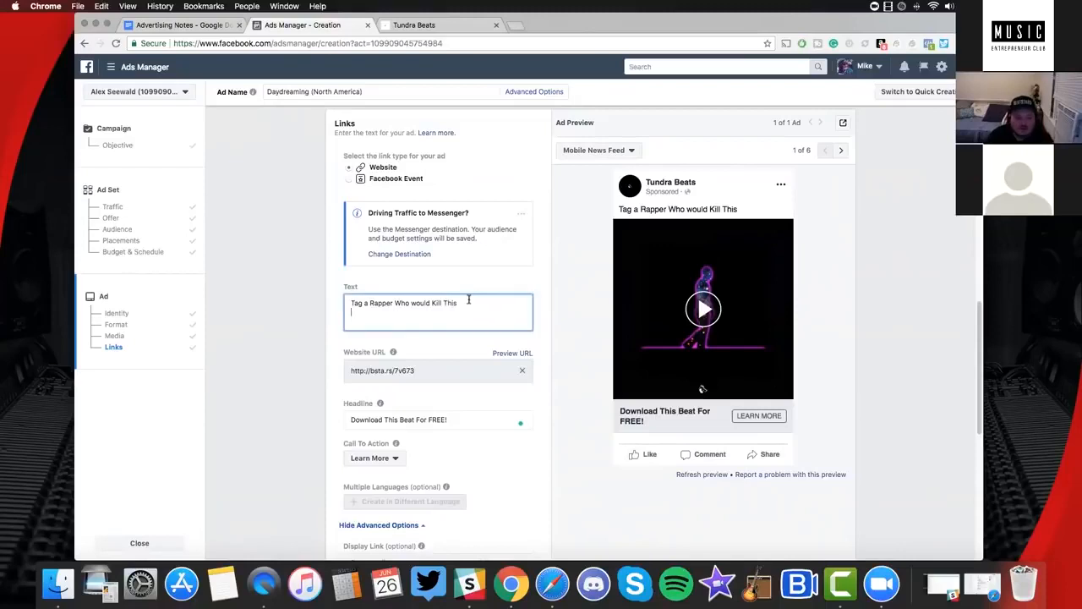
pyautogui.press('BackSpace')
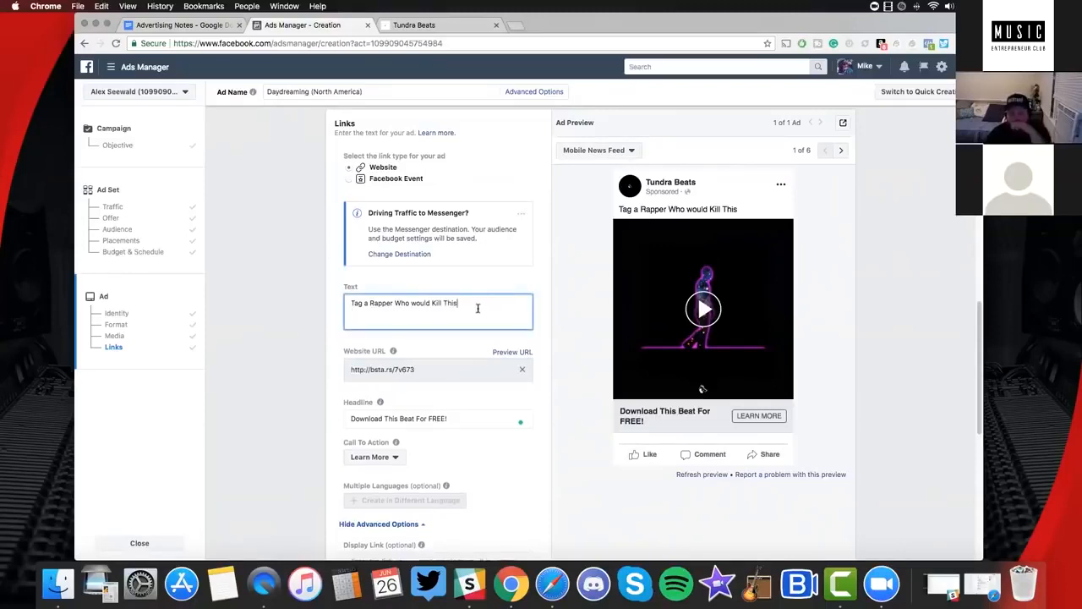
pyautogui.moveTo(458, 302); pyautogui.dragTo(433, 303)
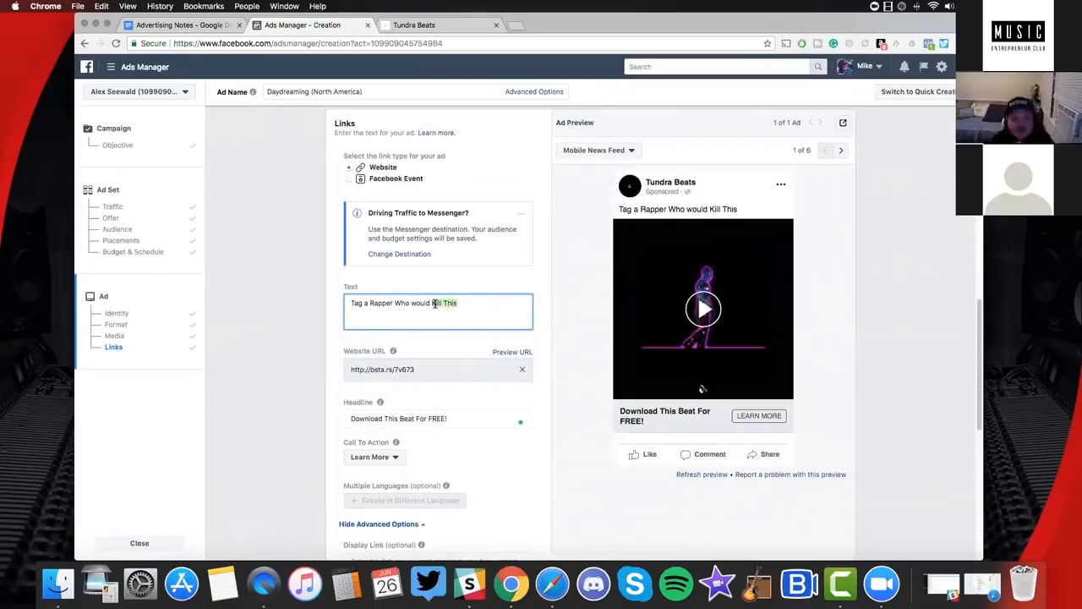
pyautogui.click(474, 303)
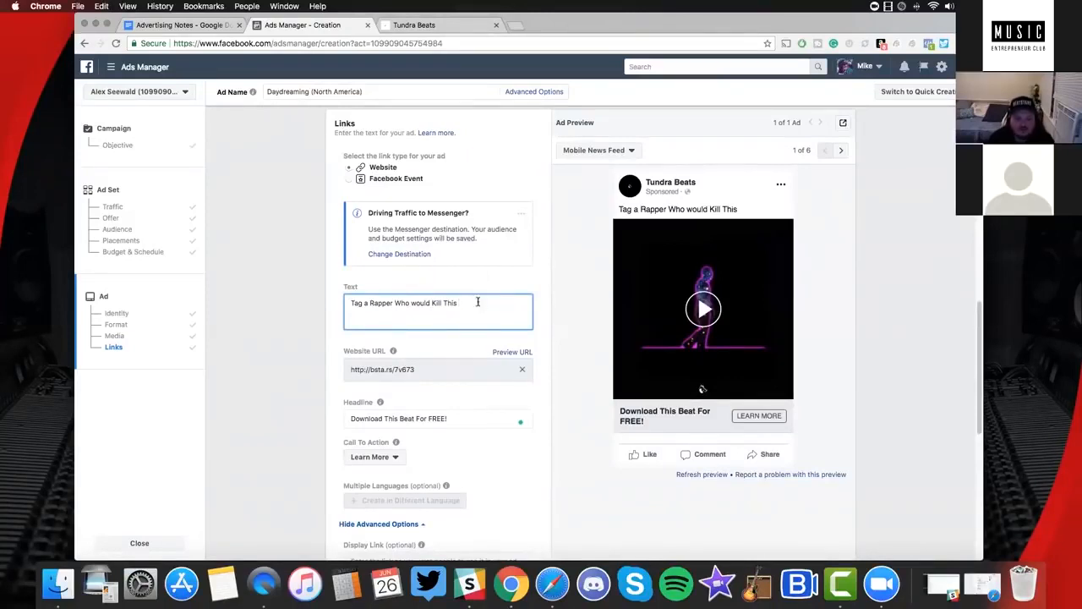
pyautogui.press('ctrl+super+space')
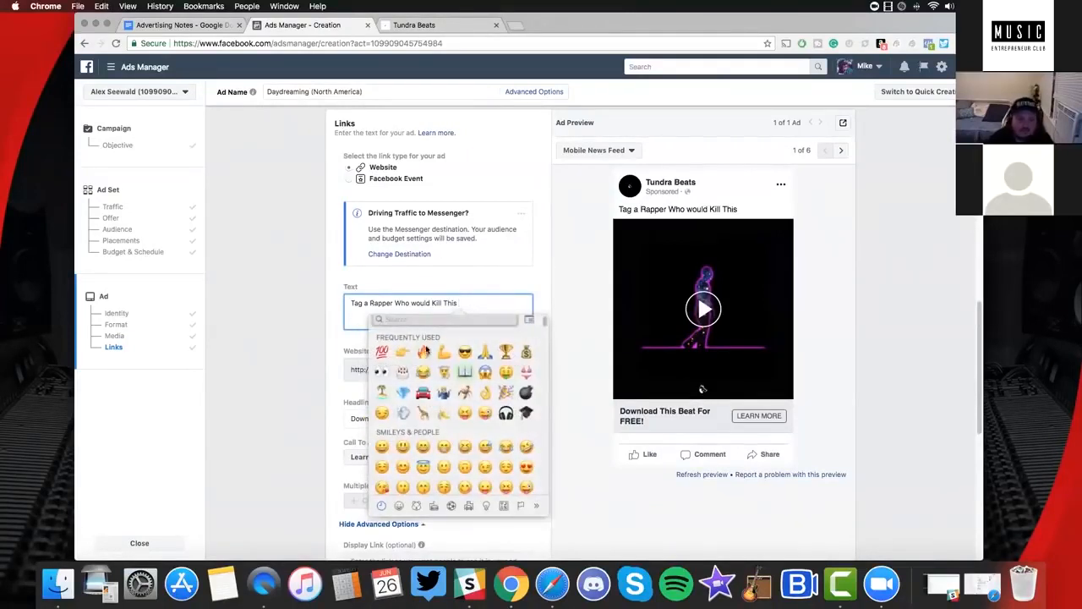
pyautogui.click(423, 351)
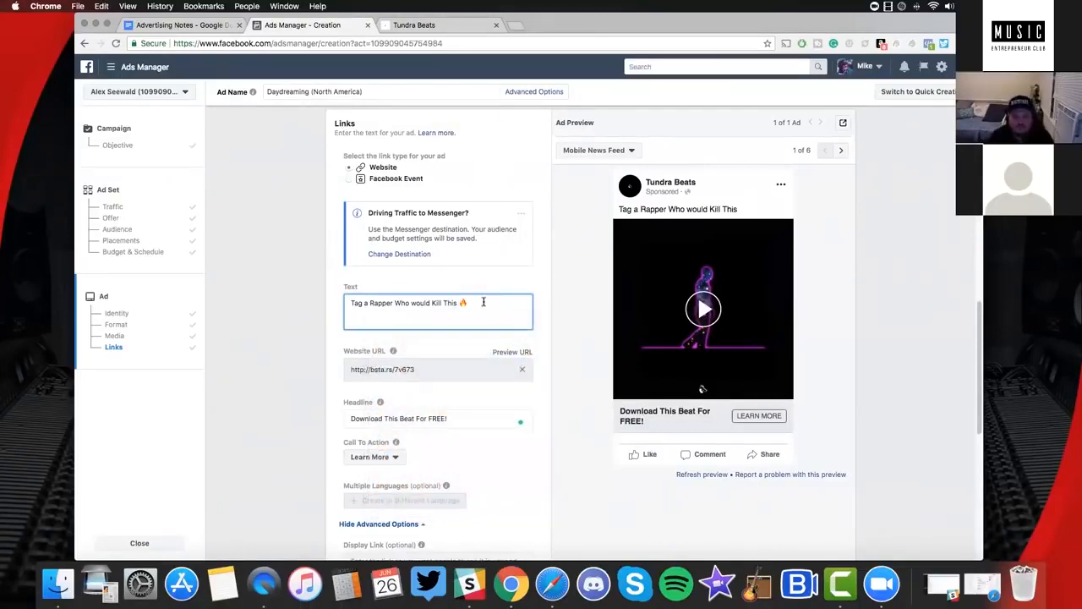
# Search the emoji picker for mic and add the handheld microphone emoji after the fire emoji in the ad text
pyautogui.press('ctrl+super+space')
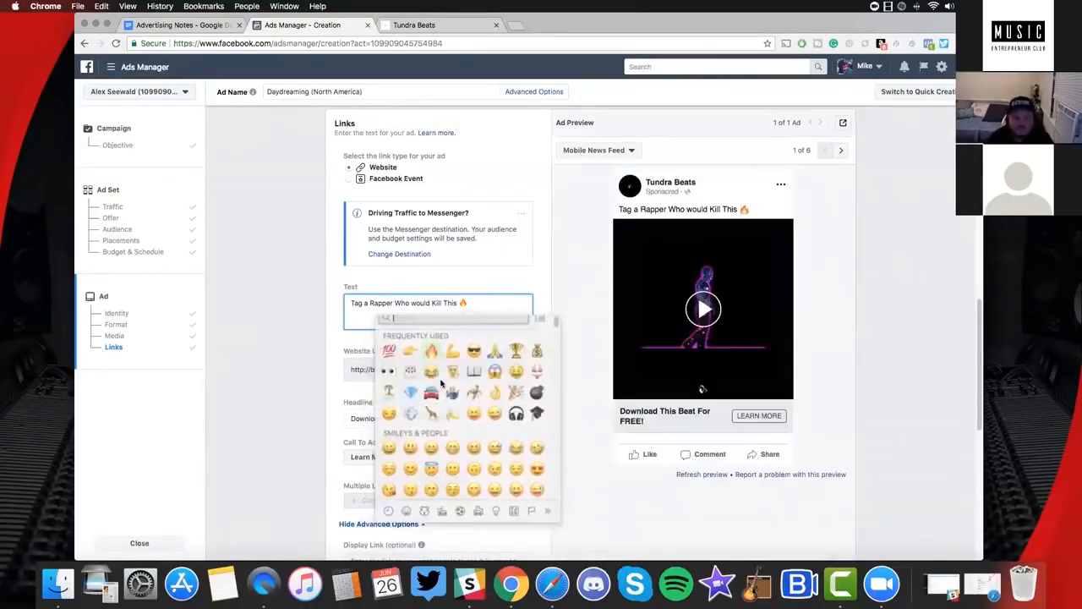
pyautogui.scroll(-5, 444, 383)
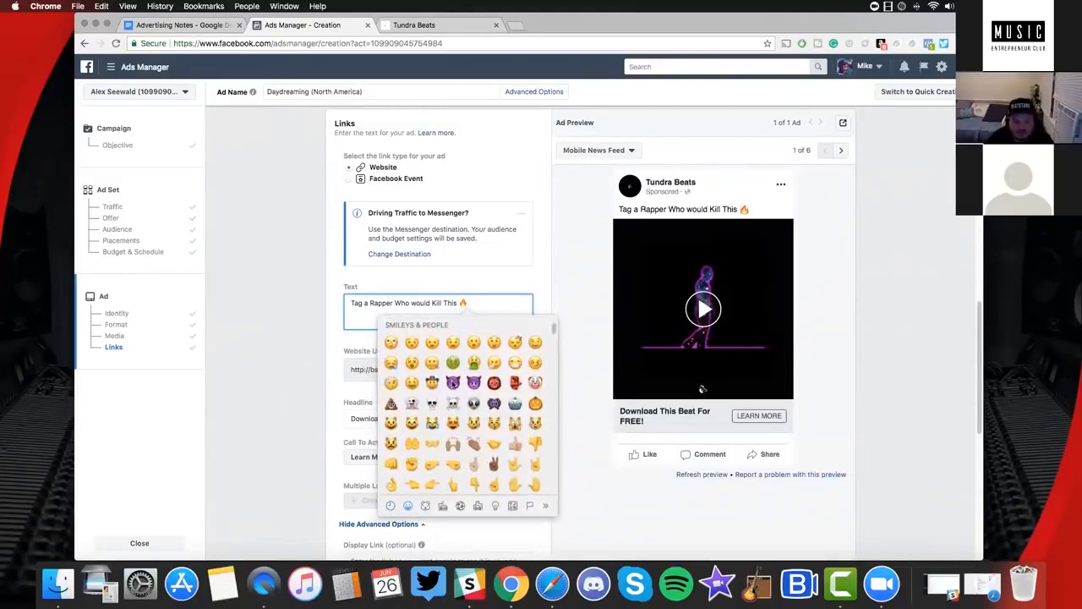
pyautogui.scroll(5, 448, 380)
pyautogui.write('mic')
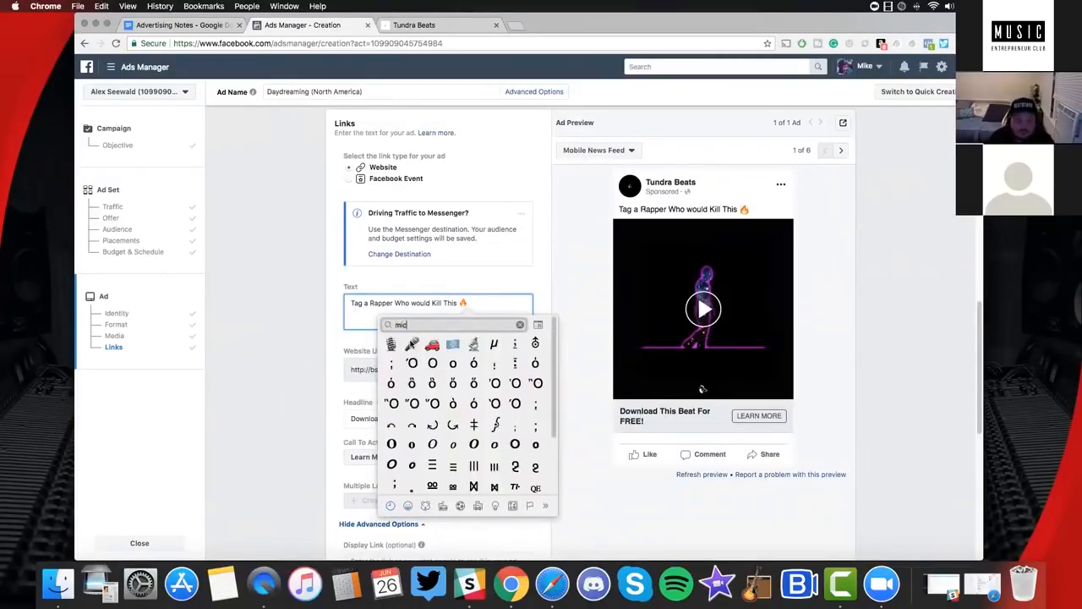
pyautogui.click(412, 344)
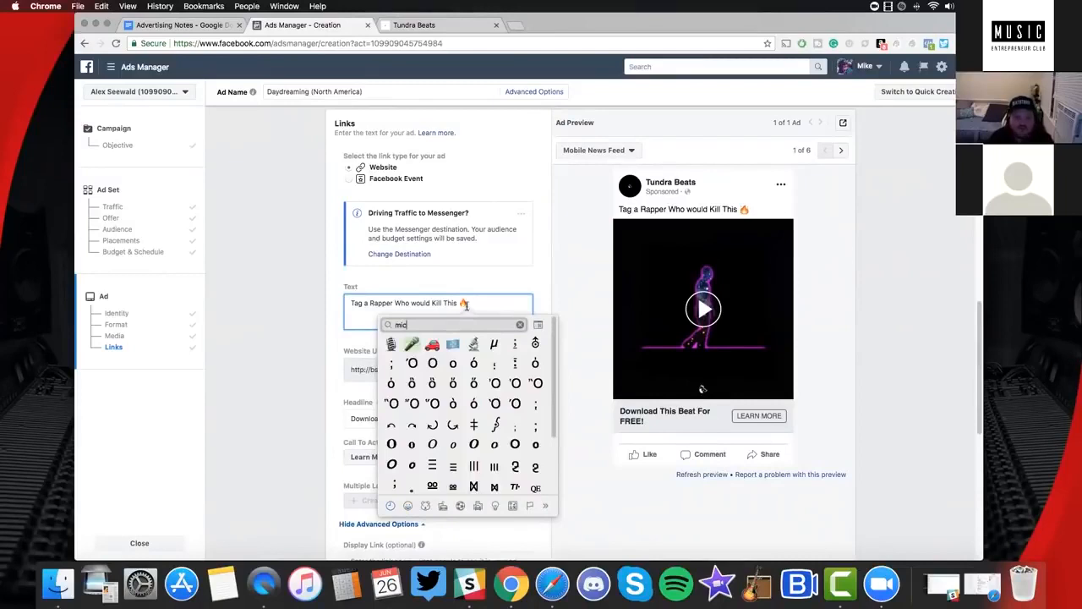
pyautogui.click(490, 288)
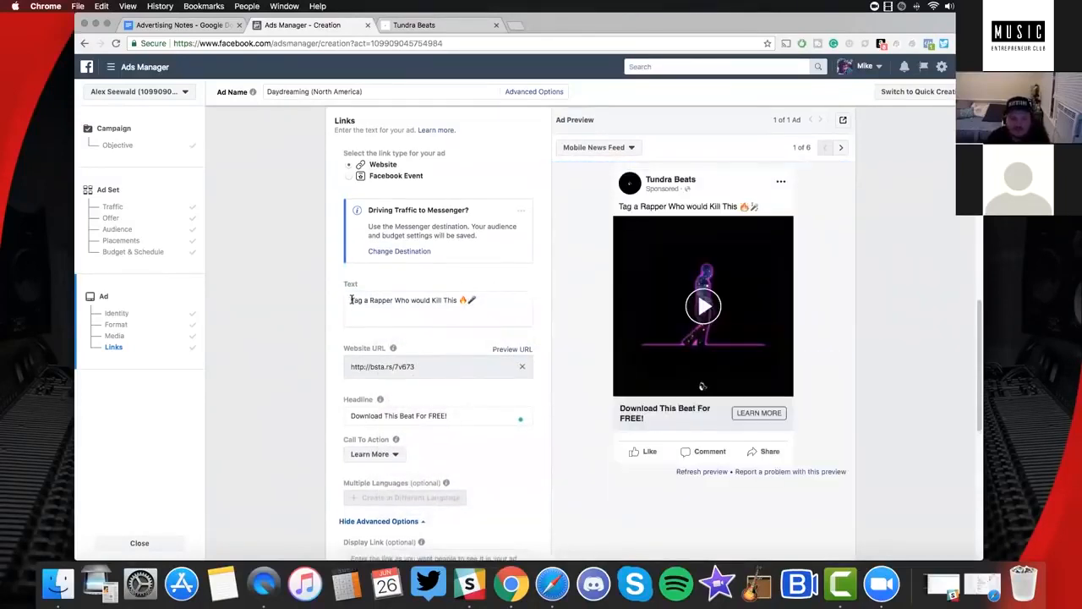
pyautogui.click(419, 307)
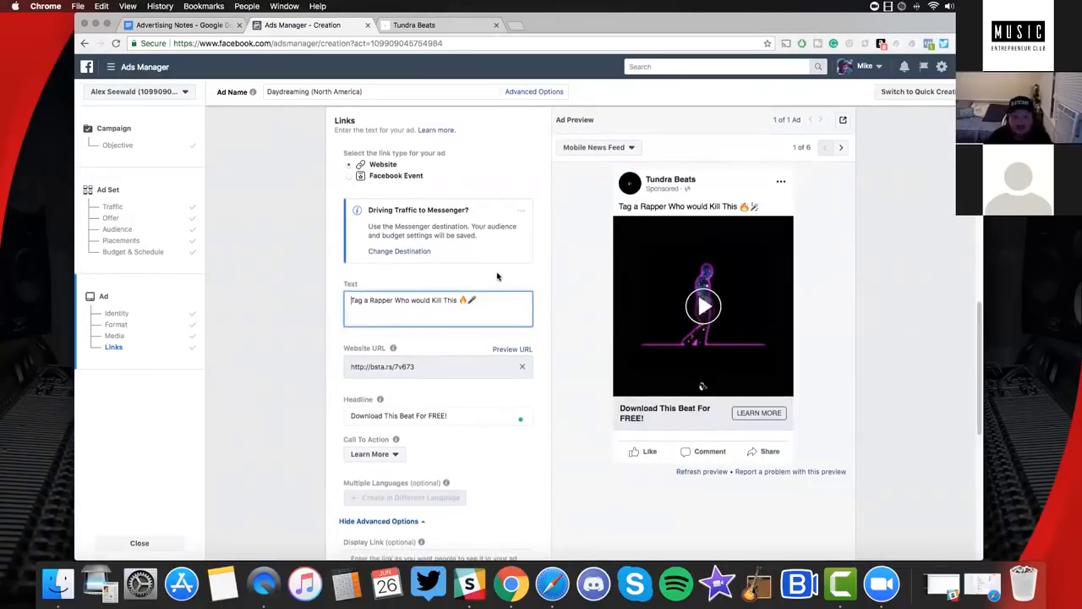
pyautogui.scroll(1, 493, 276)
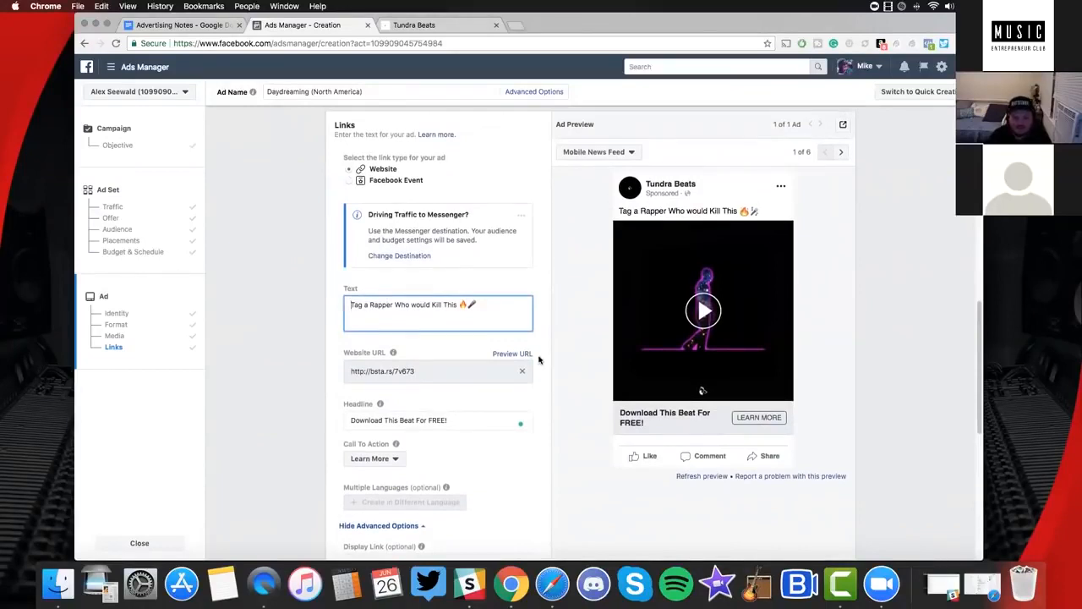
pyautogui.scroll(-3, 538, 360)
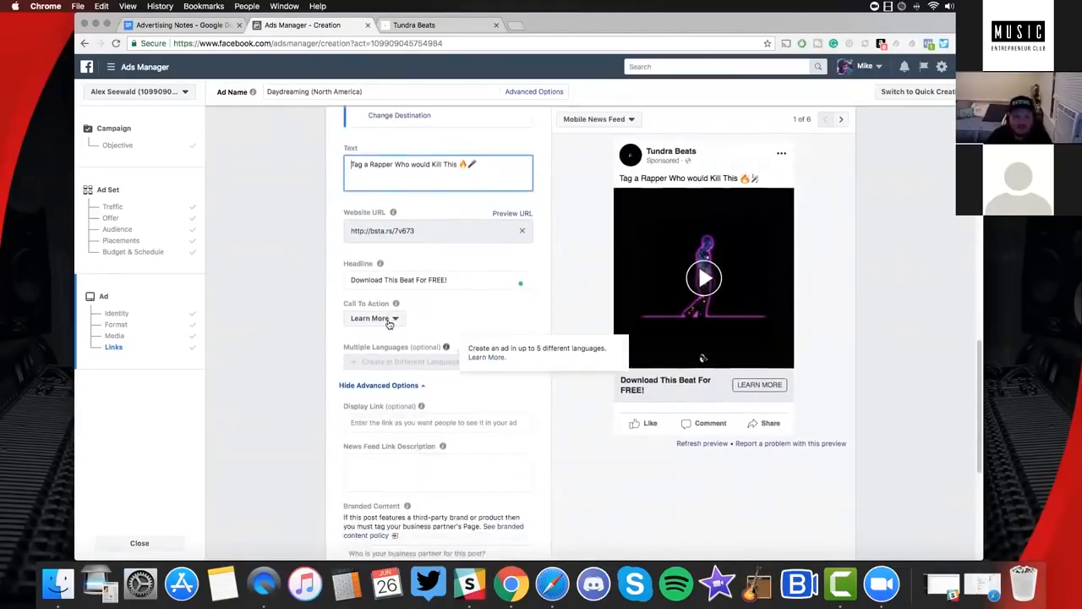
# Set the ad's Call To Action to Download and check the ad in the Instagram Feed and Mobile News Feed previews
pyautogui.click(389, 320)
pyautogui.click(381, 380)
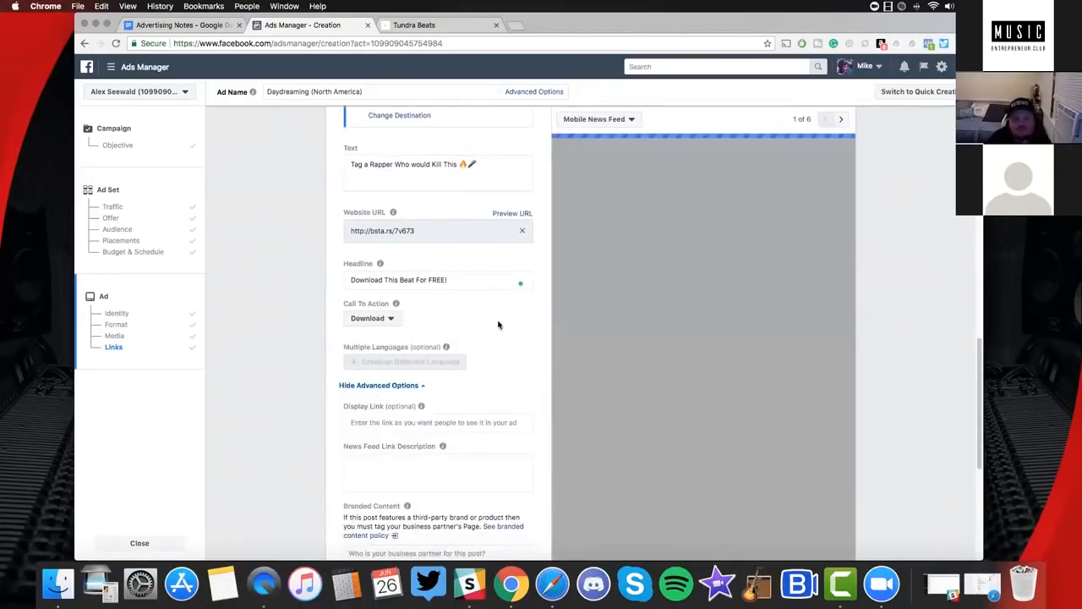
pyautogui.scroll(5, 498, 320)
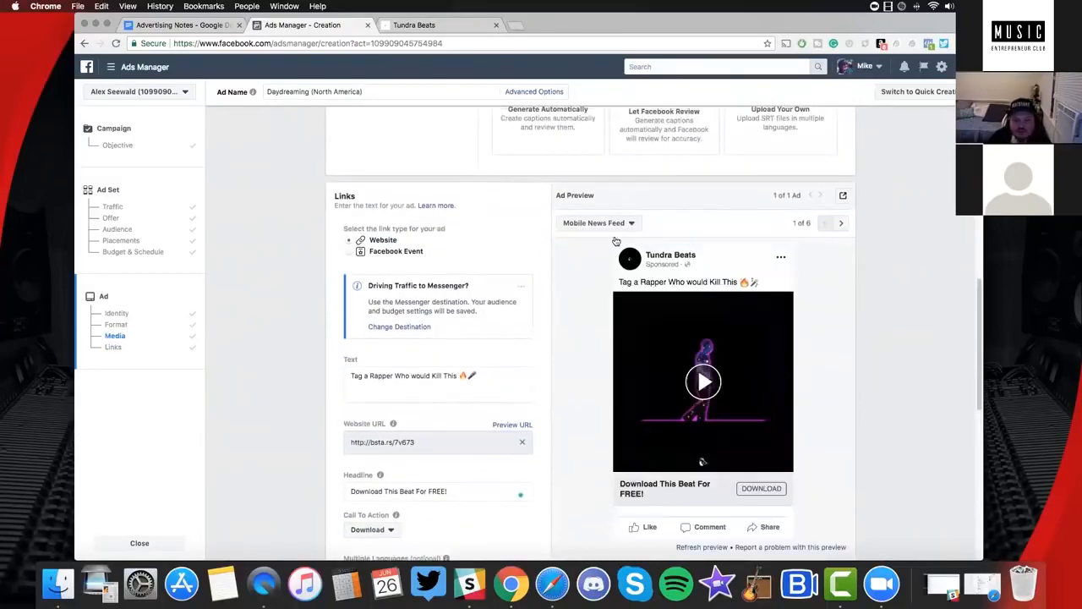
pyautogui.click(630, 222)
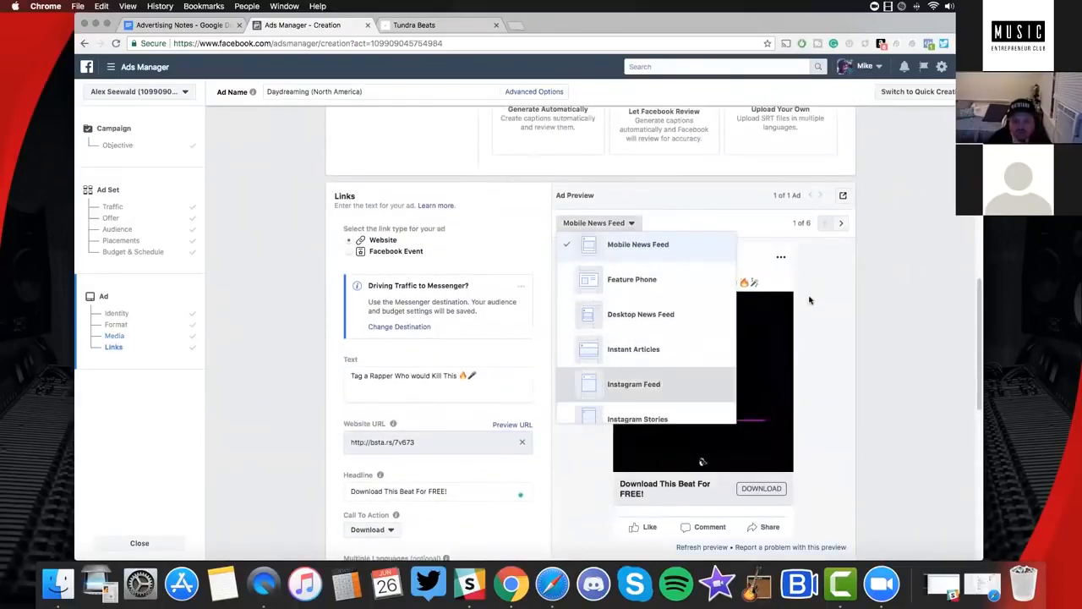
pyautogui.click(636, 388)
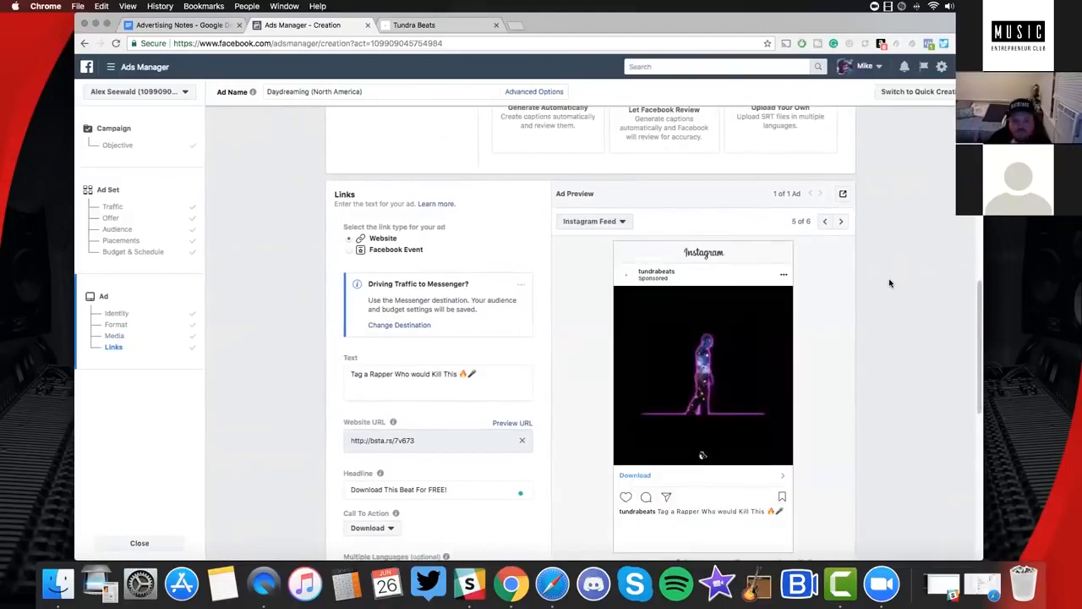
pyautogui.scroll(-1, 584, 358)
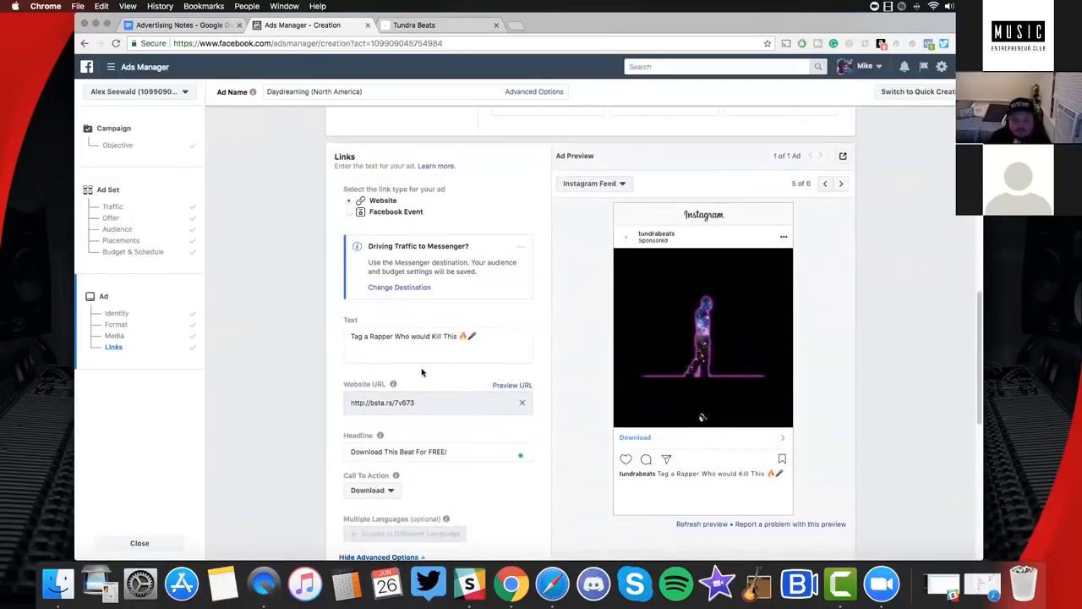
pyautogui.scroll(-1, 419, 405)
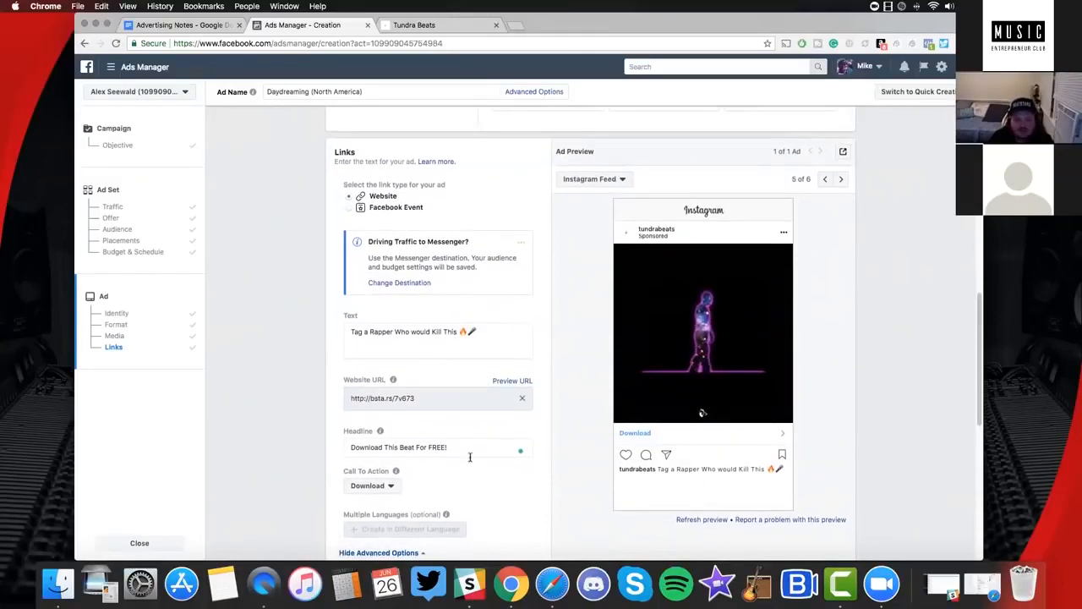
pyautogui.click(623, 179)
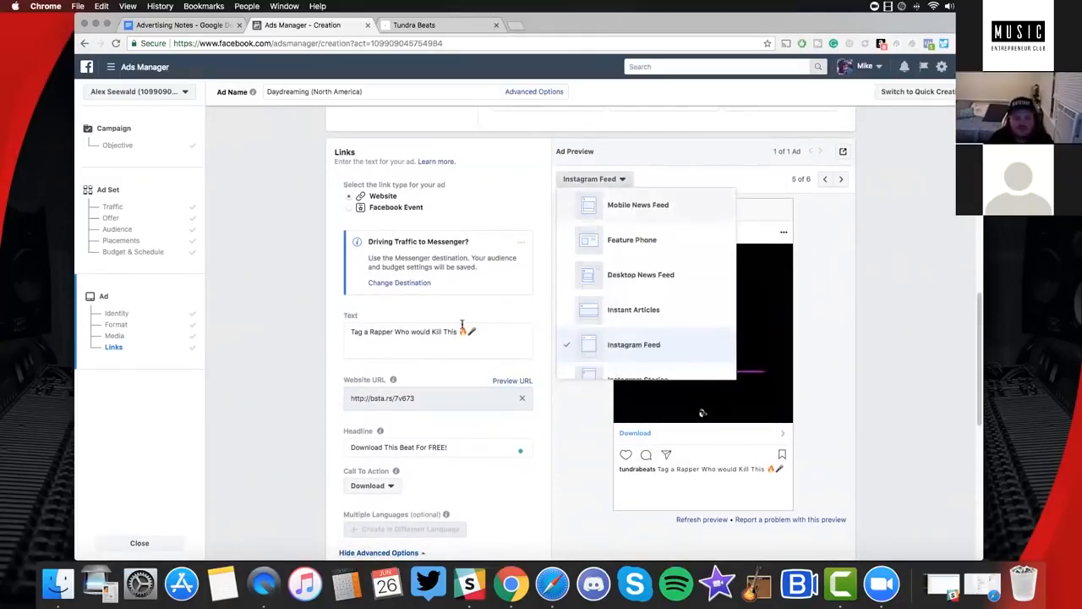
pyautogui.click(630, 202)
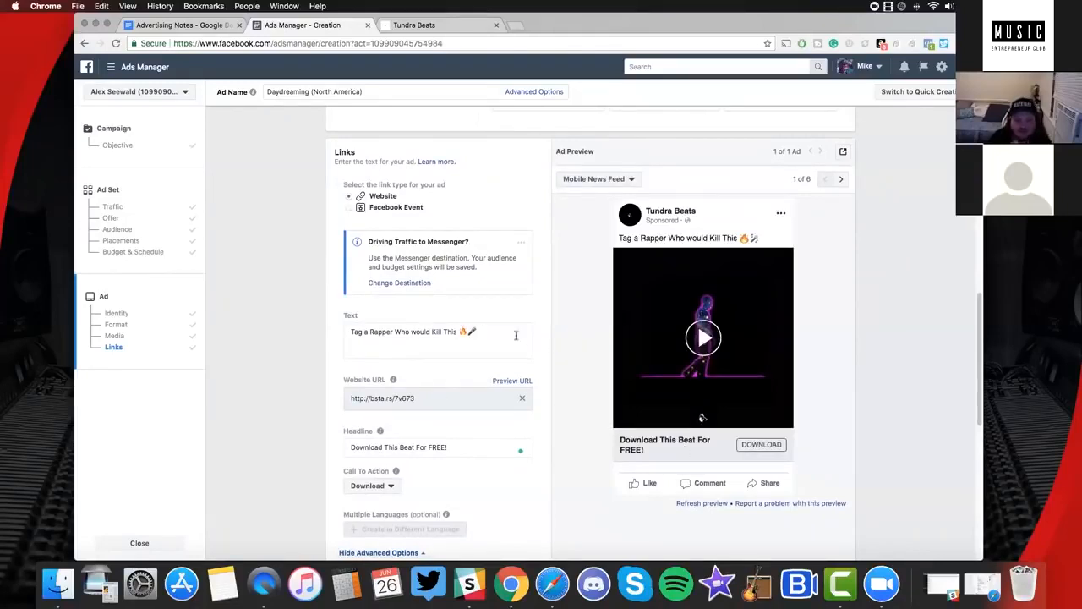
# Try adding the headline "Download This Beat For FREE!" as a second line of the ad text, previewing it in Instagram Feed
pyautogui.click(486, 347)
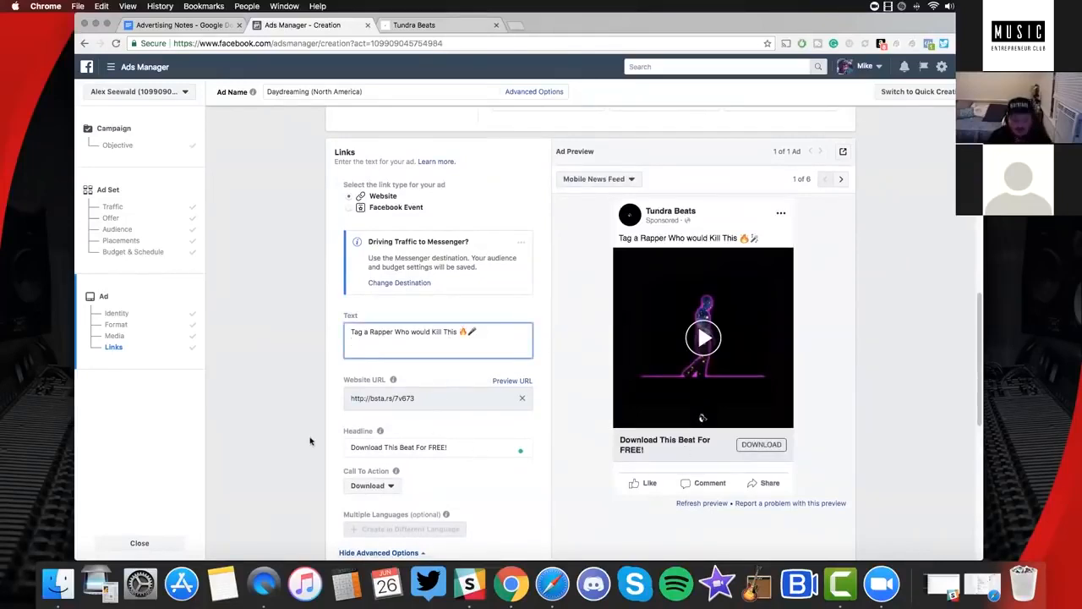
pyautogui.moveTo(453, 447); pyautogui.dragTo(309, 441)
pyautogui.press('super+c')
pyautogui.click(324, 300)
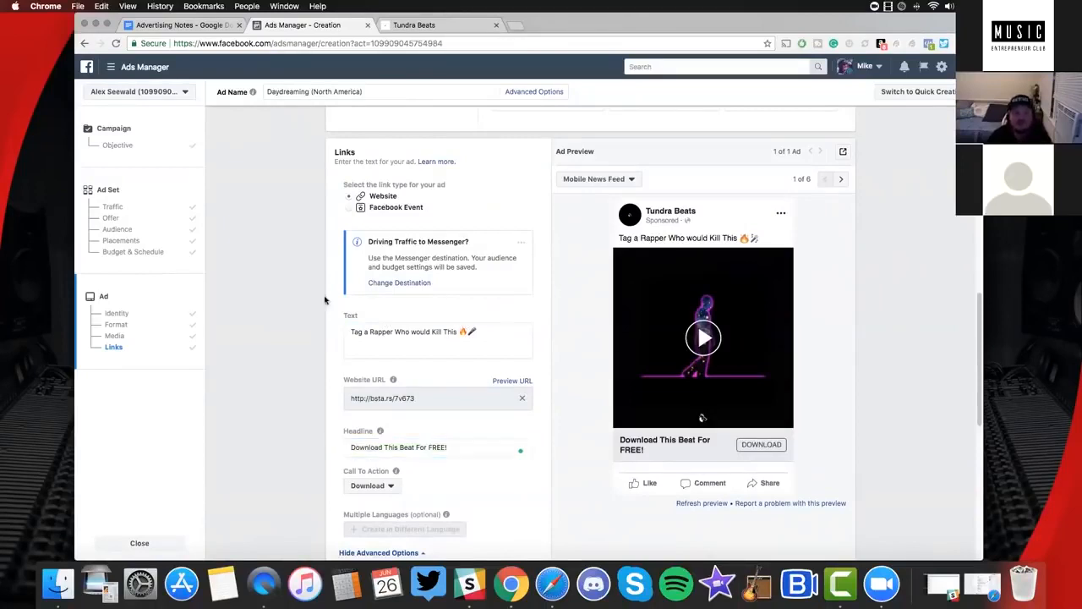
pyautogui.scroll(-2, 471, 282)
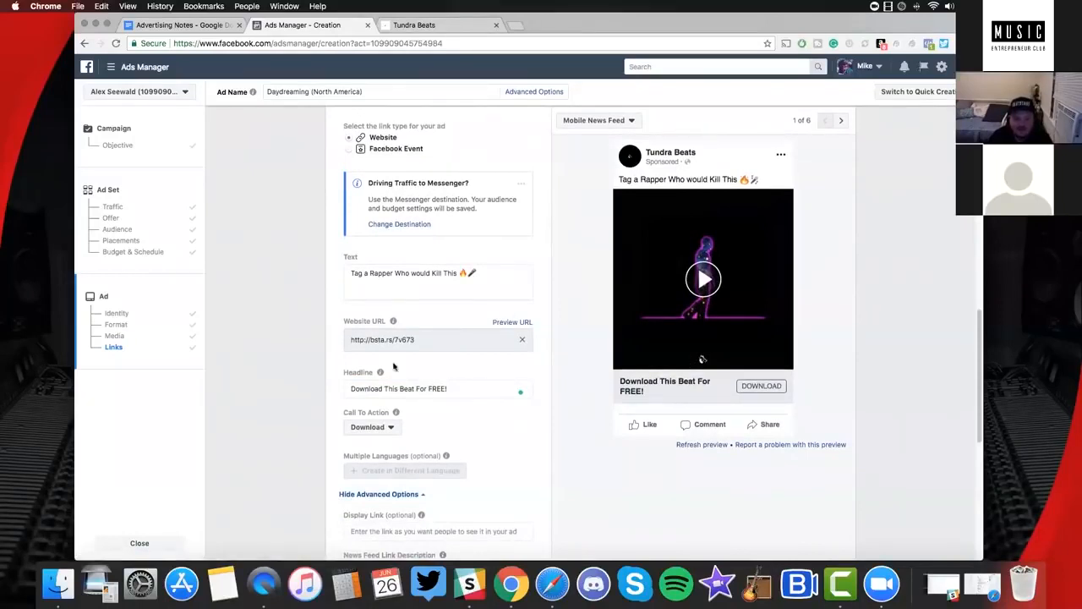
pyautogui.scroll(2, 500, 296)
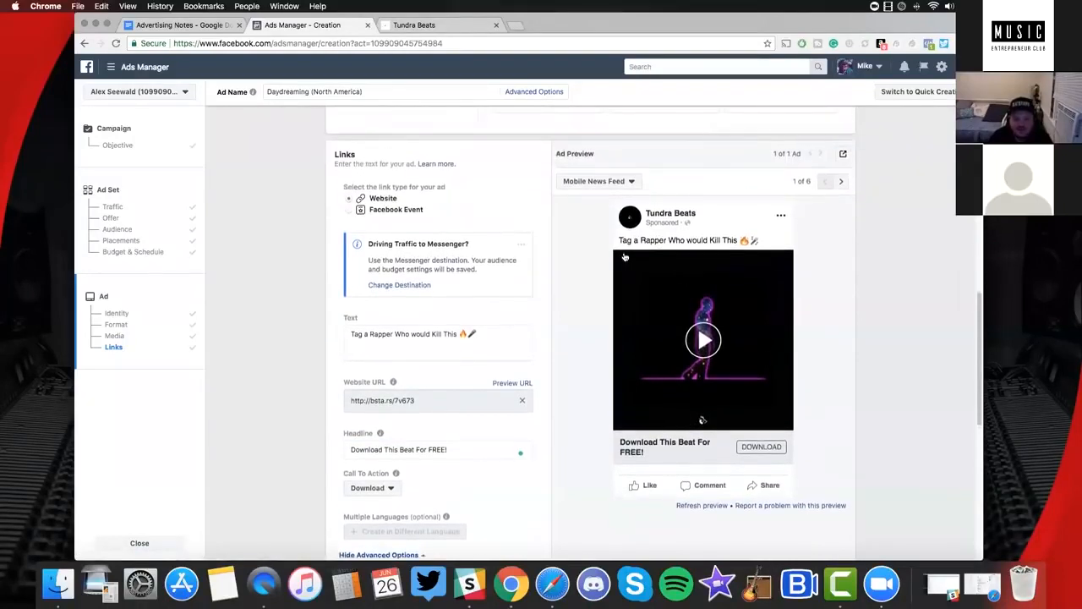
pyautogui.click(599, 181)
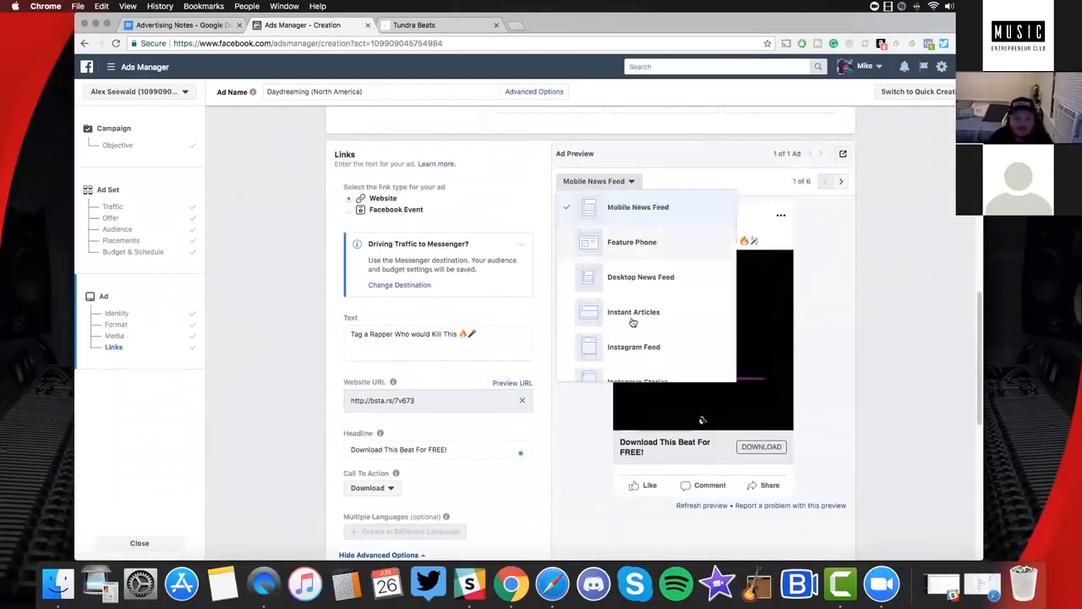
pyautogui.click(602, 345)
pyautogui.click(497, 337)
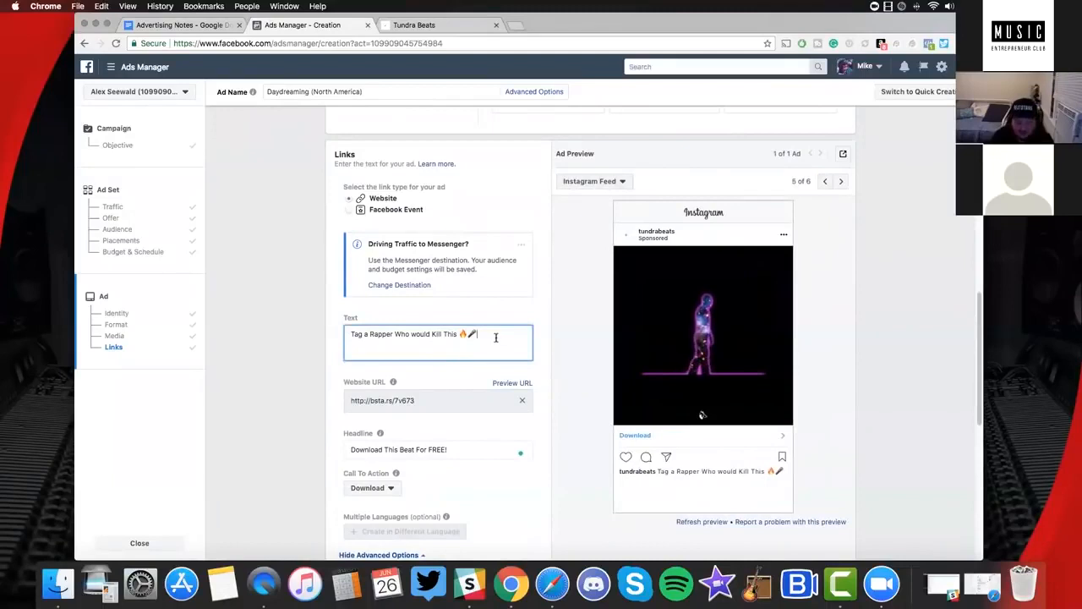
pyautogui.press('Return')
pyautogui.press('super+v')
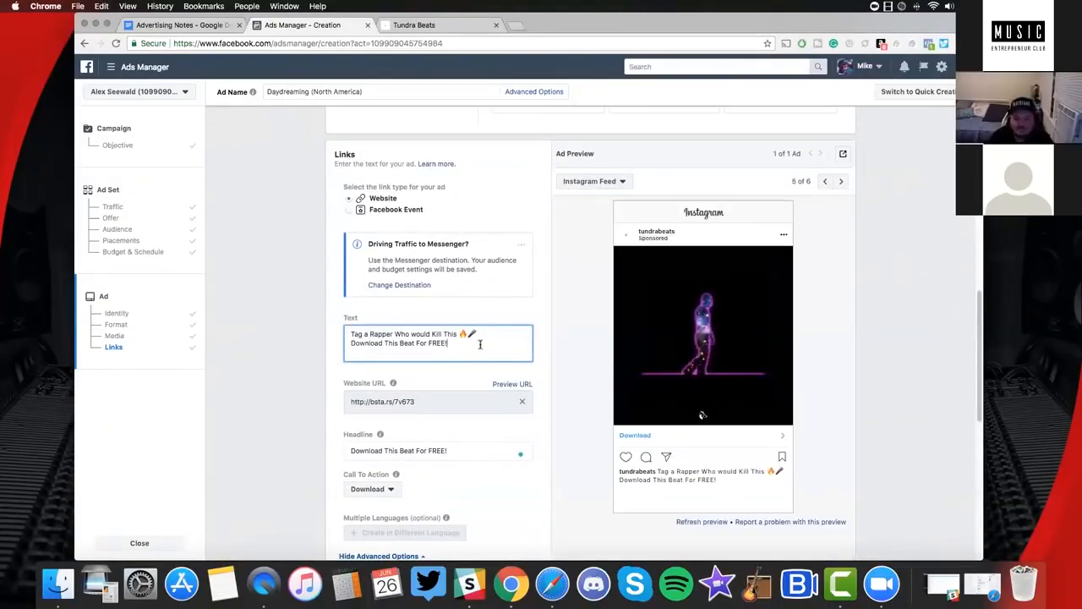
# Remove the "Download This Beat For FREE!" line from the ad text
pyautogui.hotkey('alt', 'shift', 'Left')
pyautogui.hotkey('alt', 'shift', 'Left')
pyautogui.hotkey('alt', 'shift', 'Left')
pyautogui.press('BackSpace')
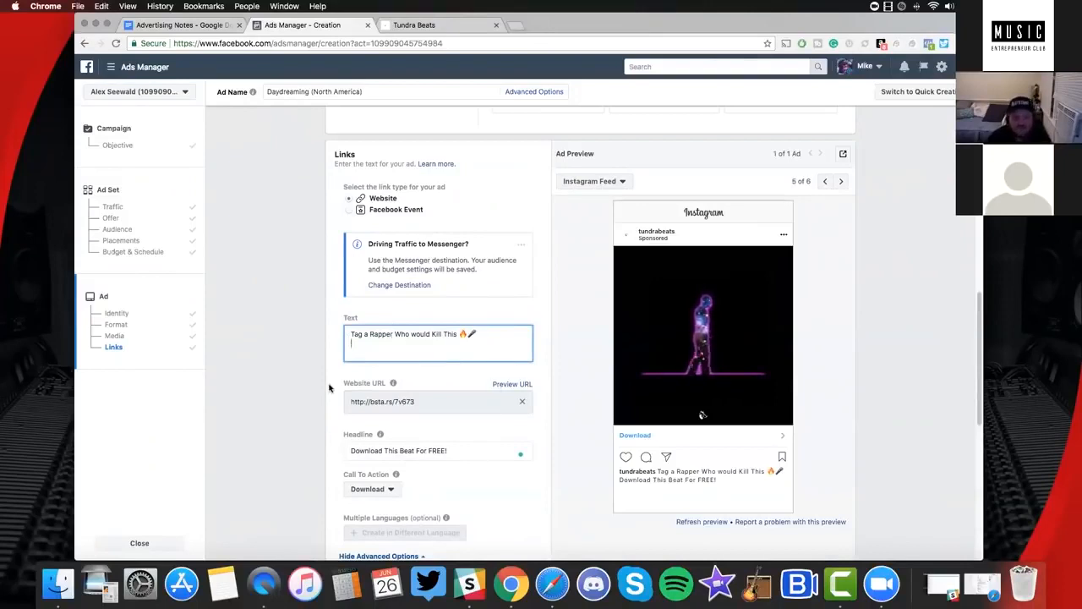
pyautogui.click(332, 388)
# Look over the remaining link and tracking settings, and confirm the ad to publish the campaign
pyautogui.scroll(-8, 332, 388)
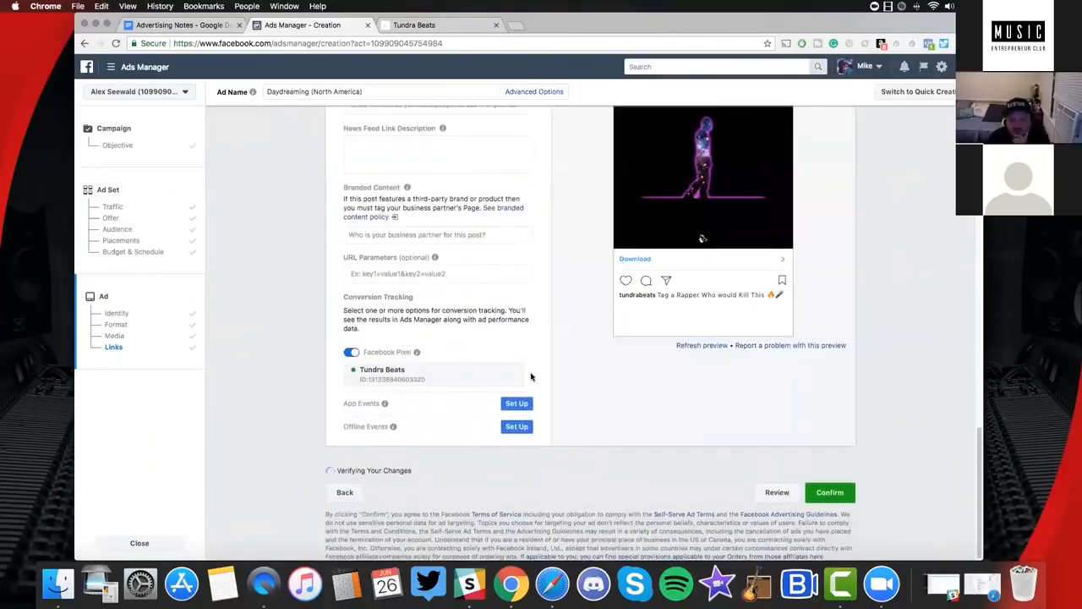
pyautogui.scroll(5, 528, 378)
pyautogui.scroll(-5, 516, 376)
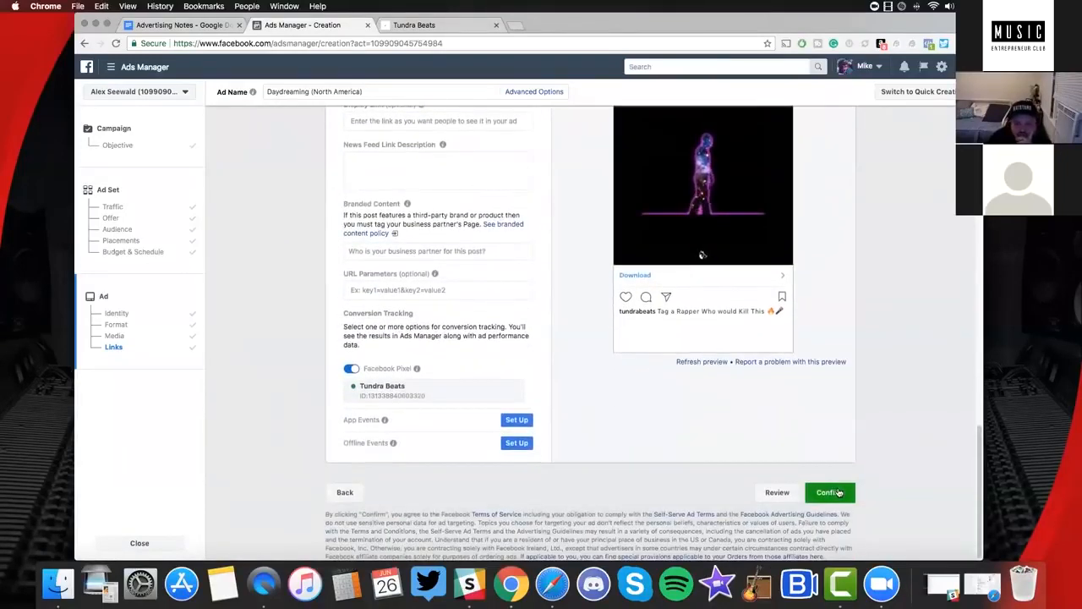
pyautogui.click(831, 492)
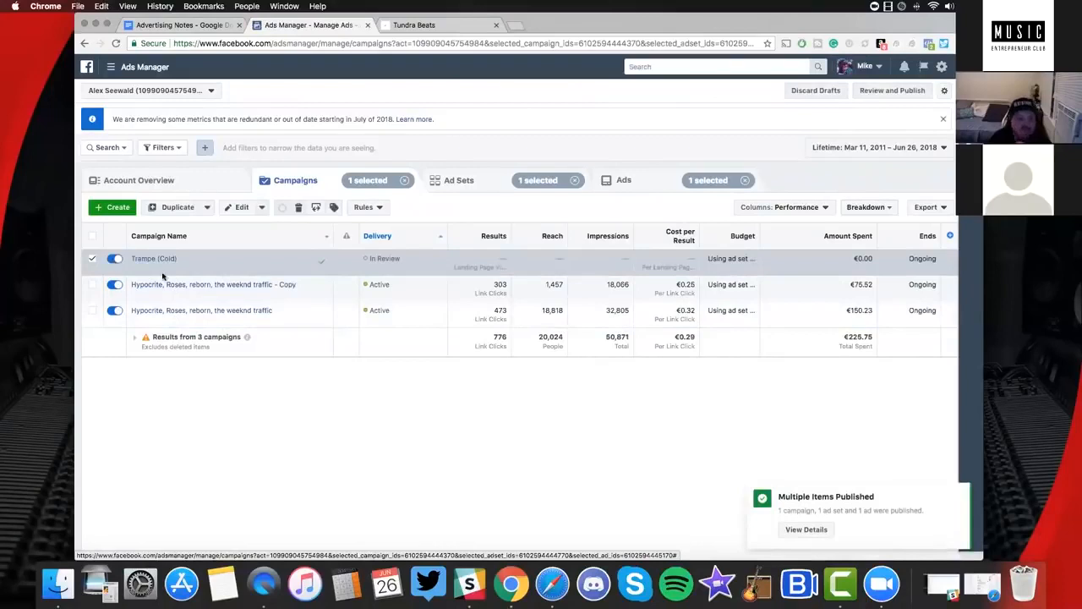
# Start a new ad set in the Trampe (Cold) campaign and name it "Daydreaming (Worldwide)"
pyautogui.click(279, 251)
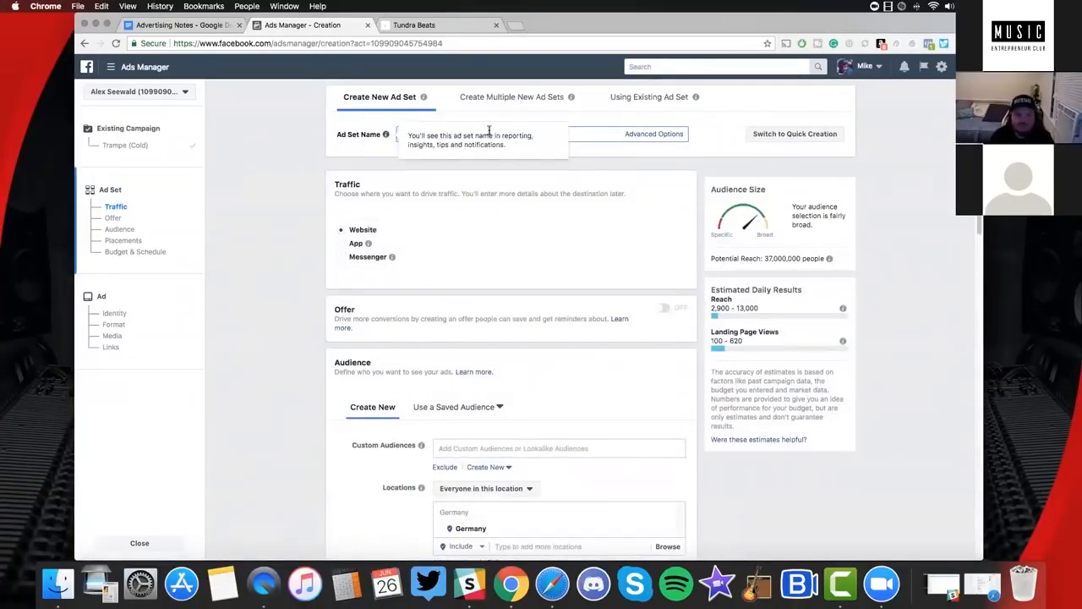
pyautogui.write('Da')
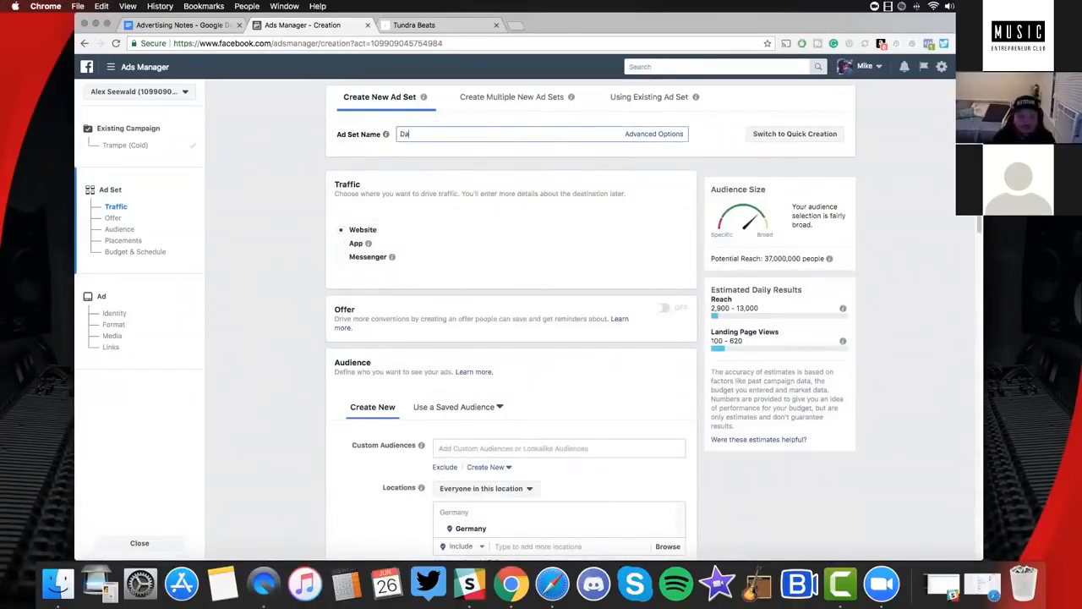
pyautogui.write('ydreaming (Worldwide)')
# Apply the saved Daydreaming Audience to the new ad set
pyautogui.scroll(-5, 469, 225)
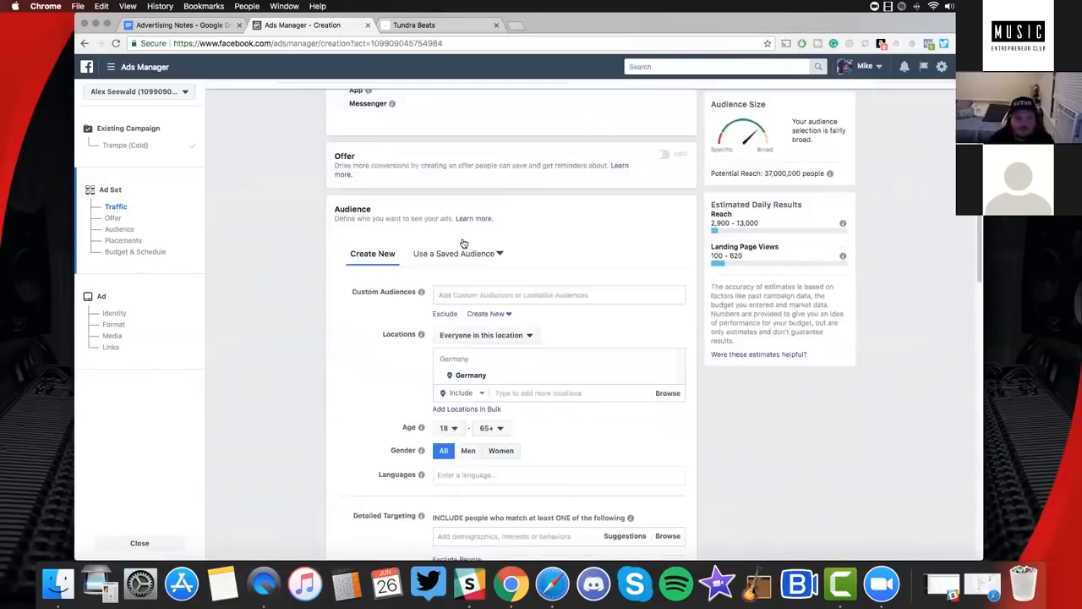
pyautogui.click(474, 207)
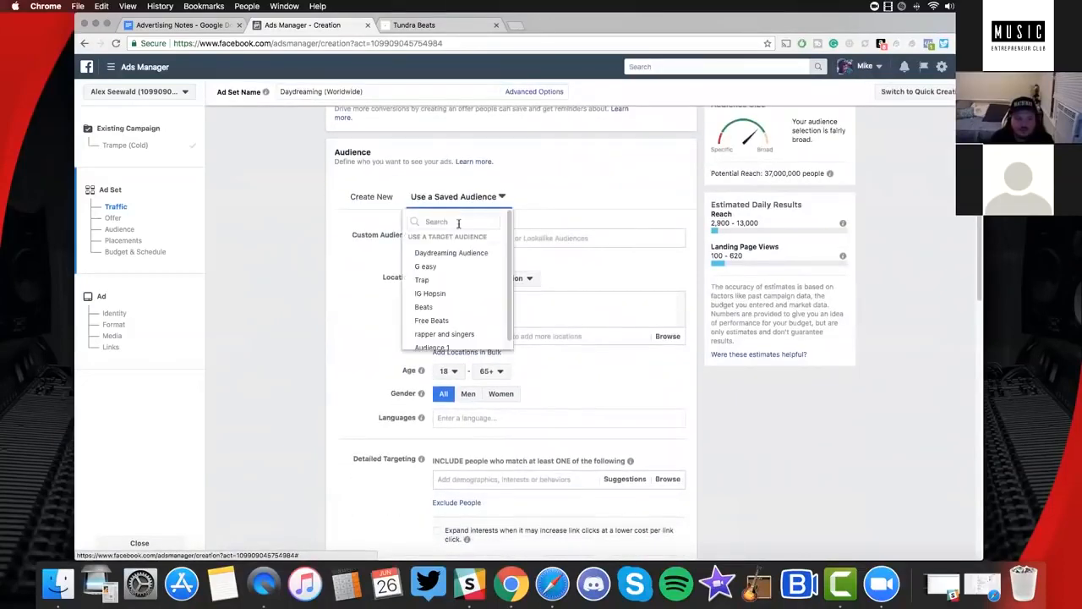
pyautogui.click(459, 254)
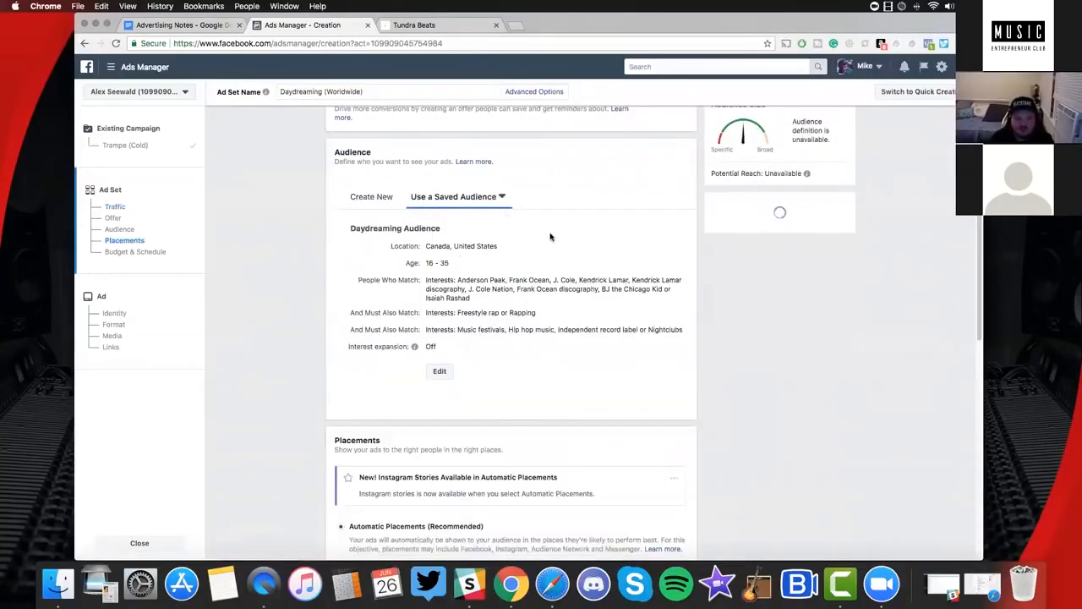
# Edit the Daydreaming Audience, replacing the Canada and United States locations with the Worldwide region
pyautogui.click(440, 370)
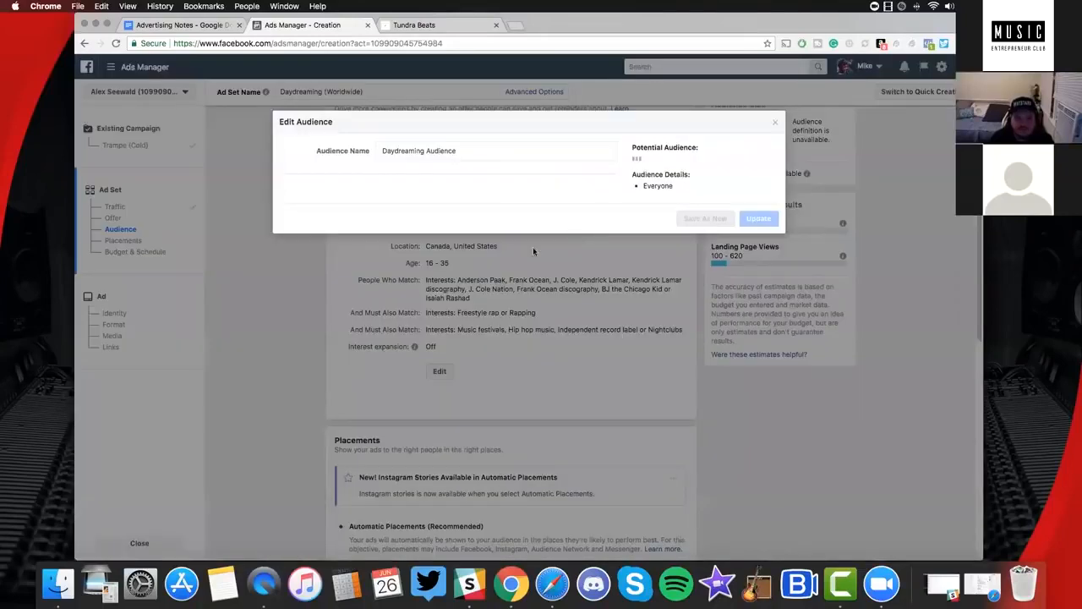
pyautogui.click(598, 309)
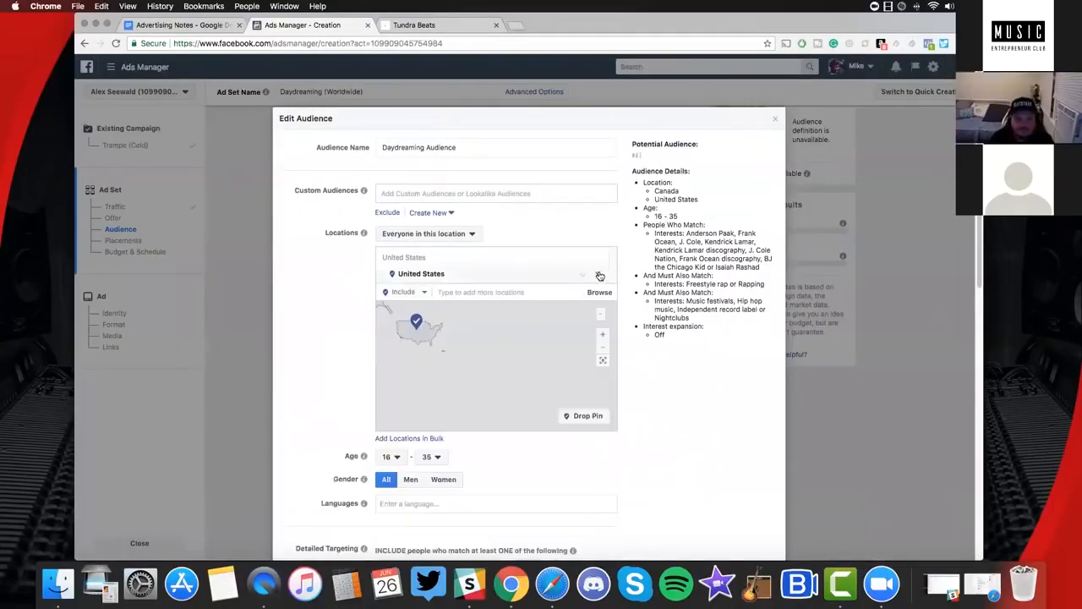
pyautogui.click(599, 275)
pyautogui.write('worldw')
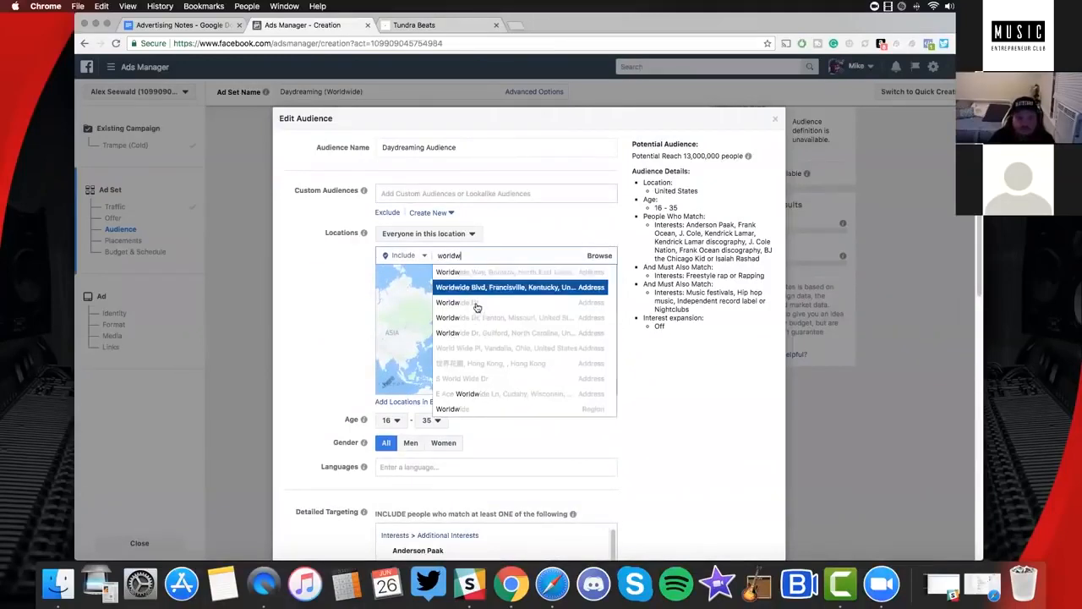
pyautogui.click(512, 409)
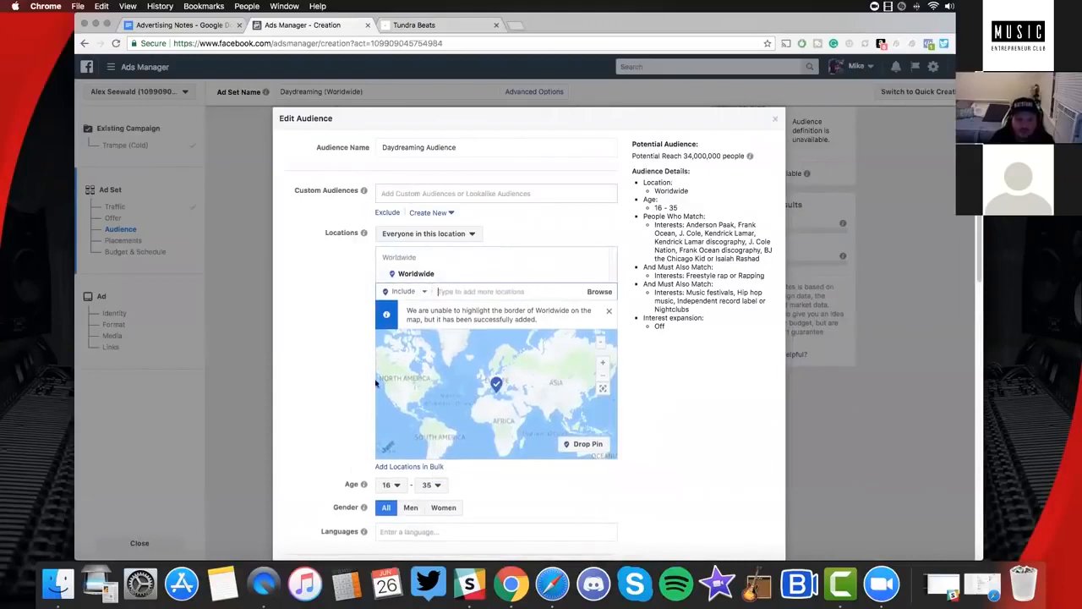
# Exclude Russia and the Asia region from the audience's locations
pyautogui.click(412, 292)
pyautogui.click(396, 322)
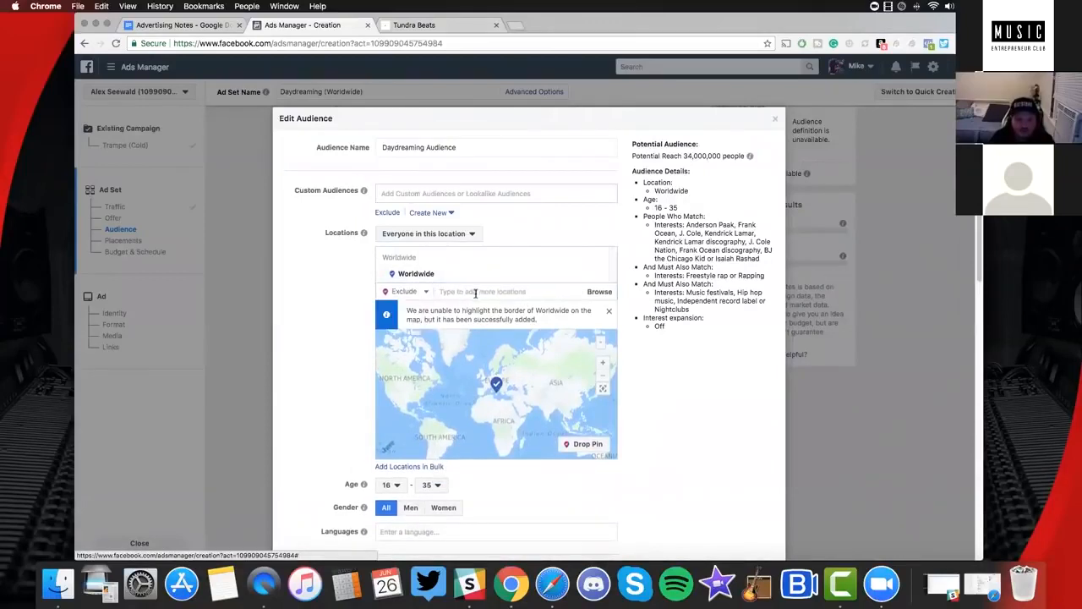
pyautogui.write('Russia')
pyautogui.click(478, 316)
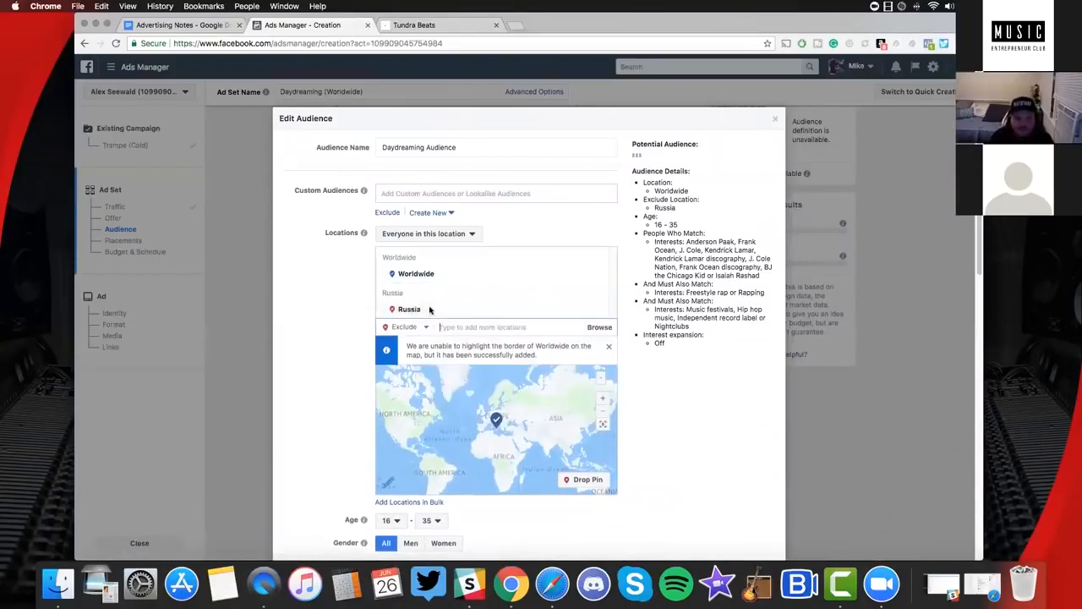
pyautogui.click(426, 328)
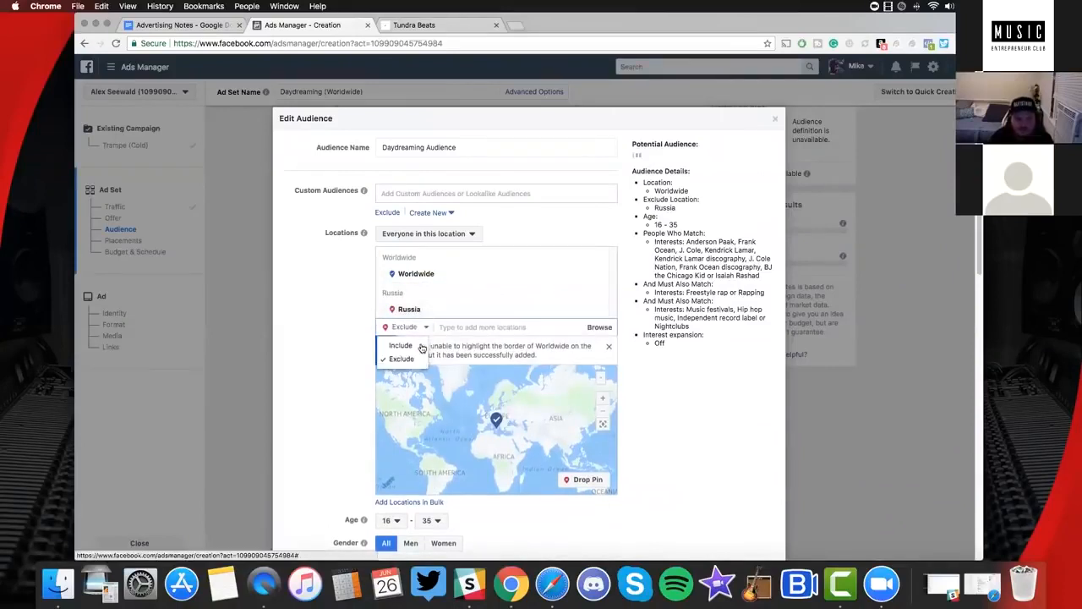
pyautogui.click(479, 326)
pyautogui.write('asia')
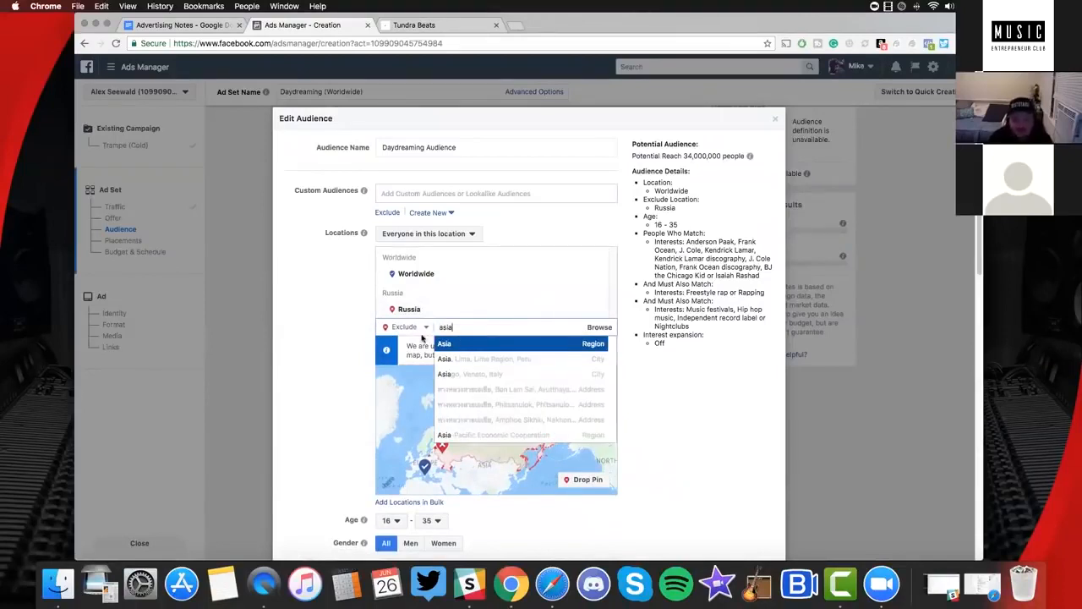
pyautogui.press('Return')
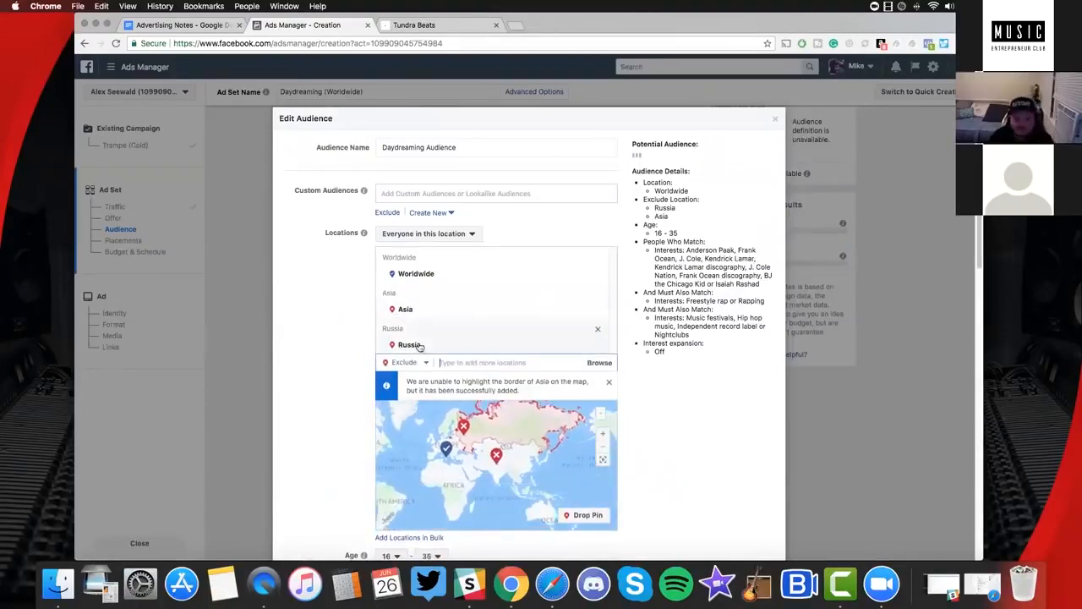
pyautogui.scroll(-2, 546, 224)
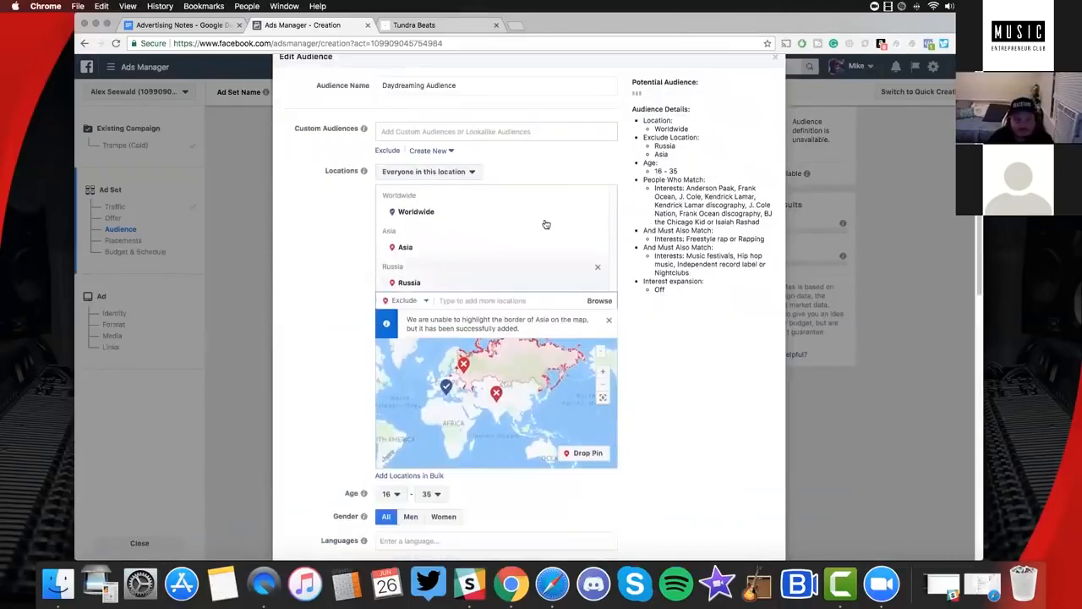
pyautogui.scroll(-2, 544, 224)
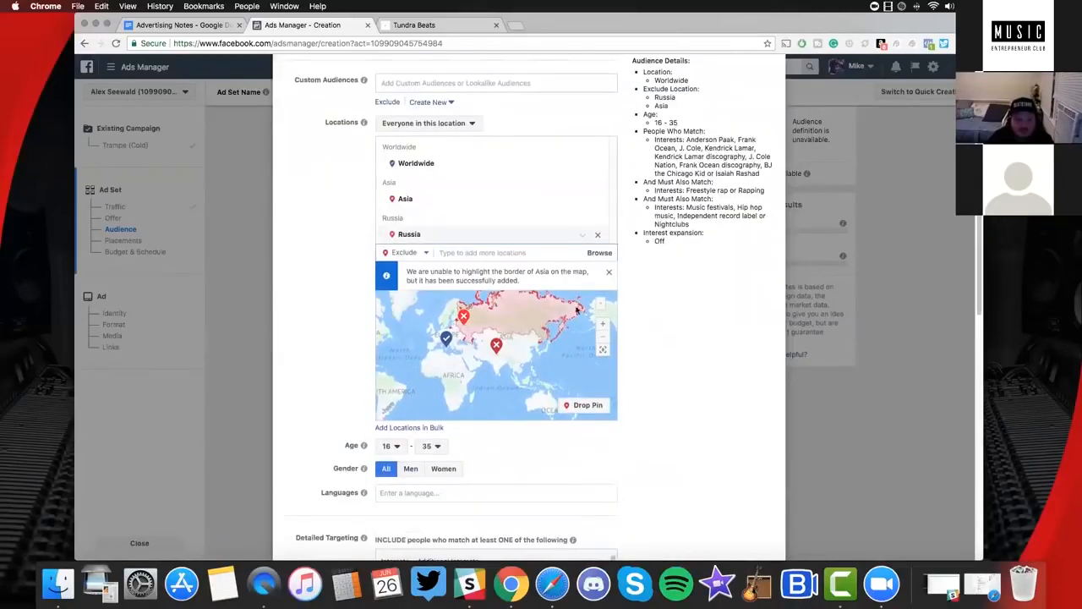
# Add a Facebook Pages connection to the audience that excludes people who like the Page, leaving the Page unspecified
pyautogui.scroll(-5, 577, 311)
pyautogui.scroll(4, 584, 308)
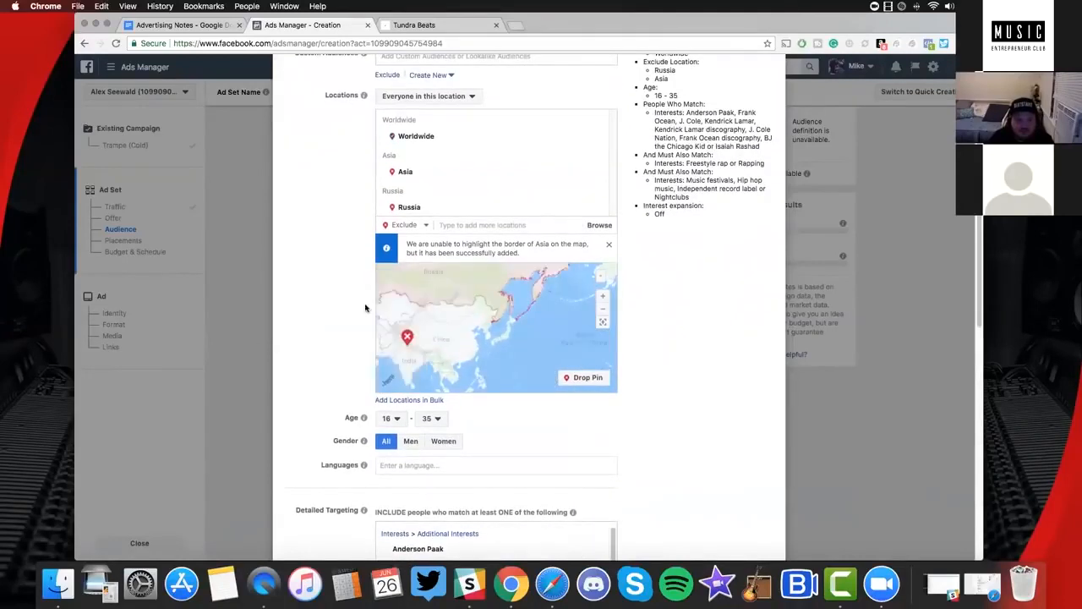
pyautogui.scroll(-3, 338, 296)
pyautogui.scroll(-13, 338, 283)
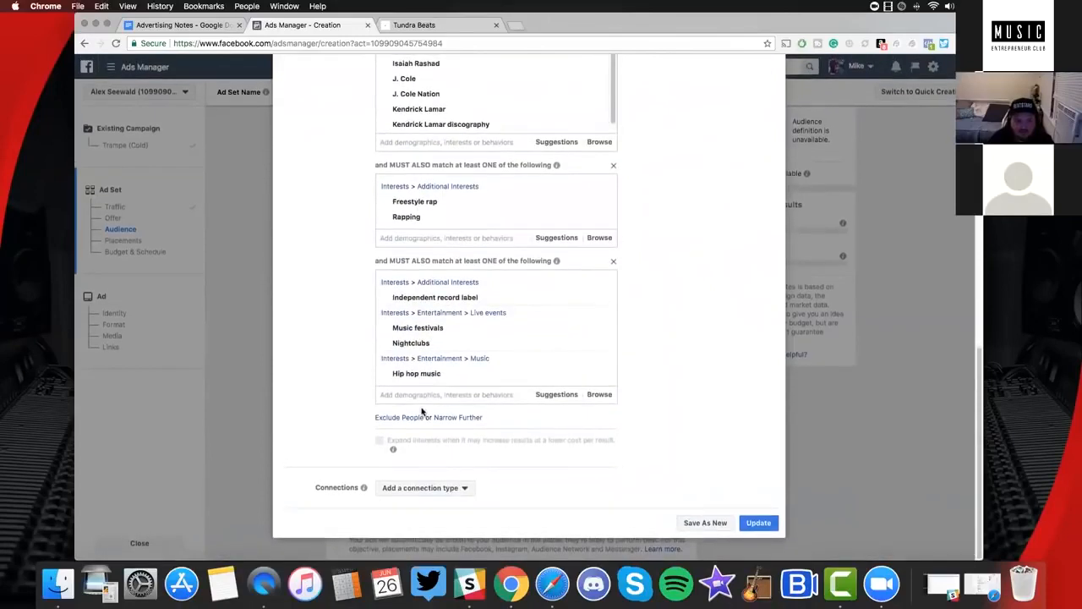
pyautogui.click(424, 488)
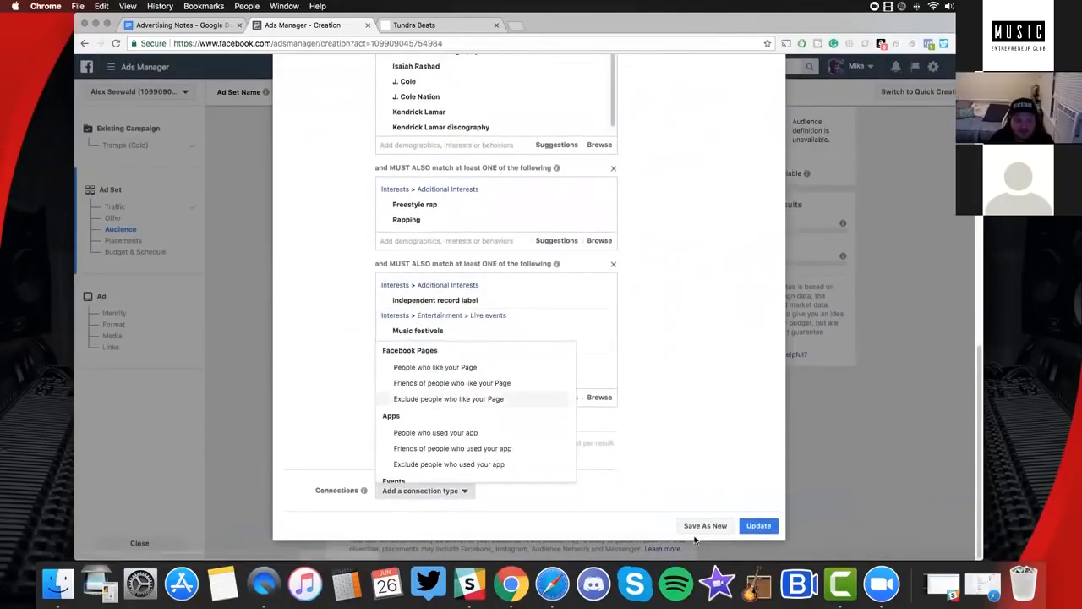
pyautogui.click(439, 397)
pyautogui.scroll(-2, 708, 525)
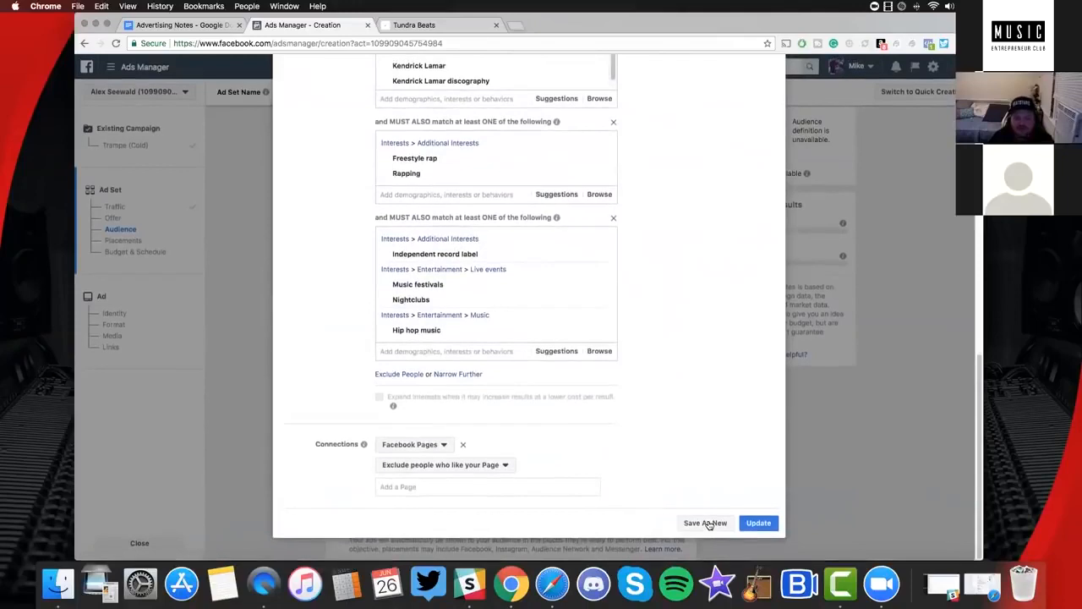
# Save the edited audience as a new one named "Daydreaming Audience (Worldwide)"
pyautogui.click(706, 523)
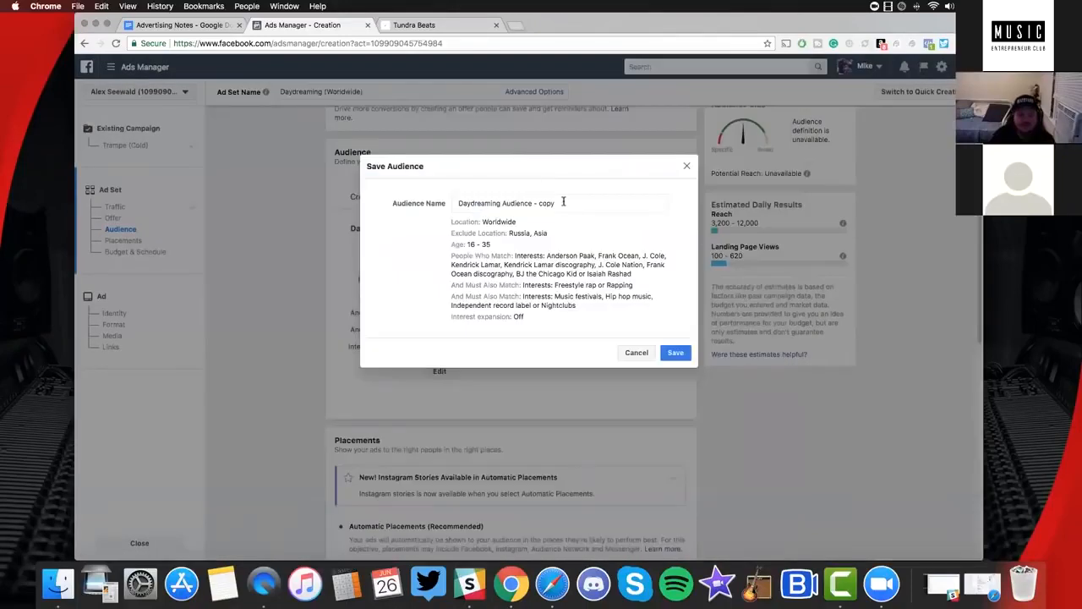
pyautogui.doubleClick(534, 202)
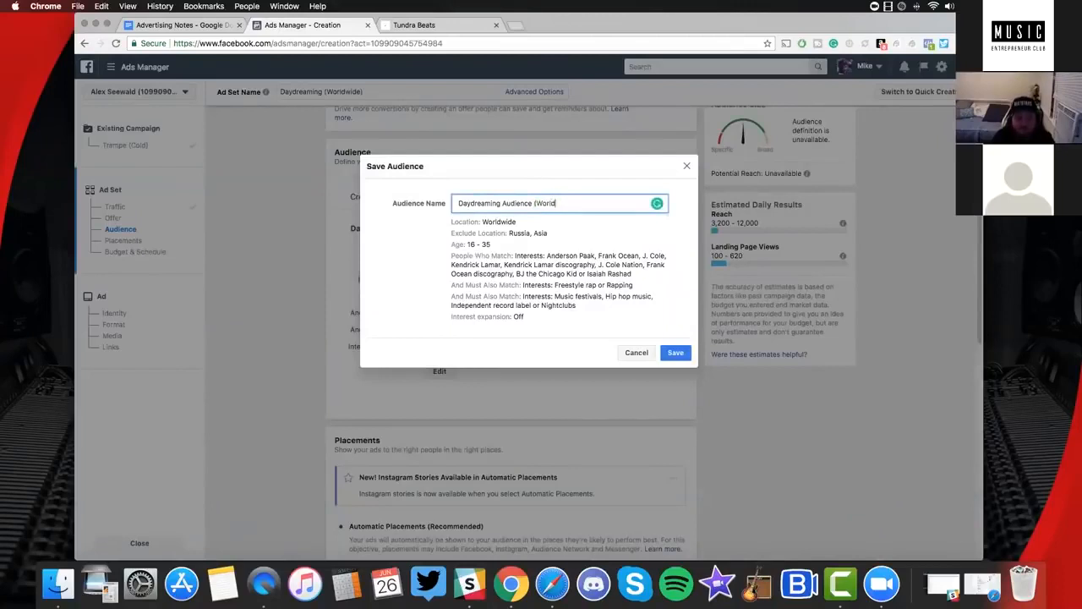
pyautogui.click(675, 353)
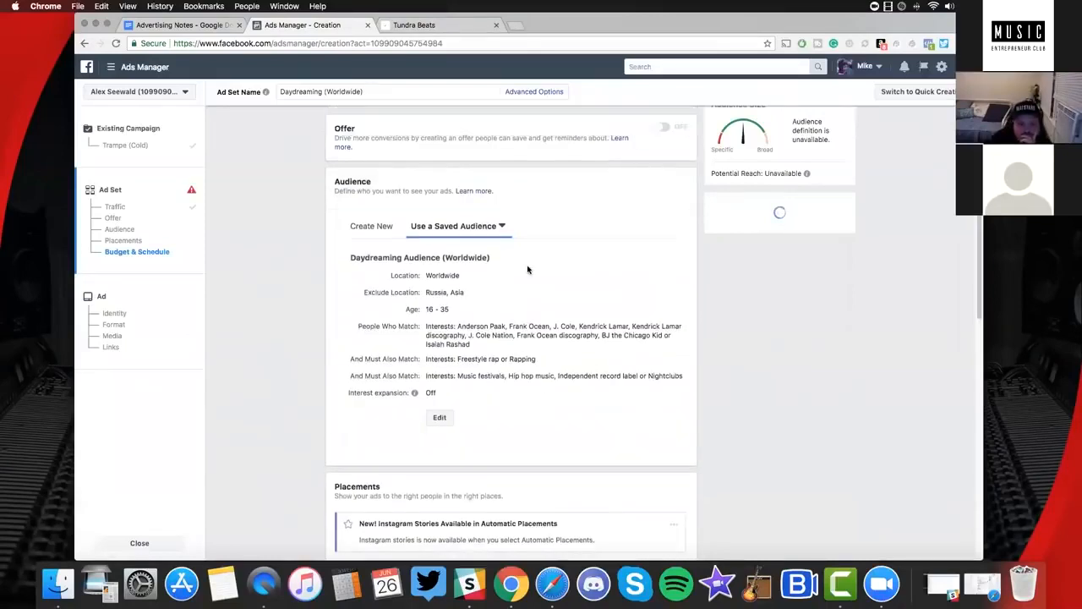
# Switch the ad set to manual placements and deselect Facebook Right Column, Audience Network and Messenger
pyautogui.scroll(-5, 528, 268)
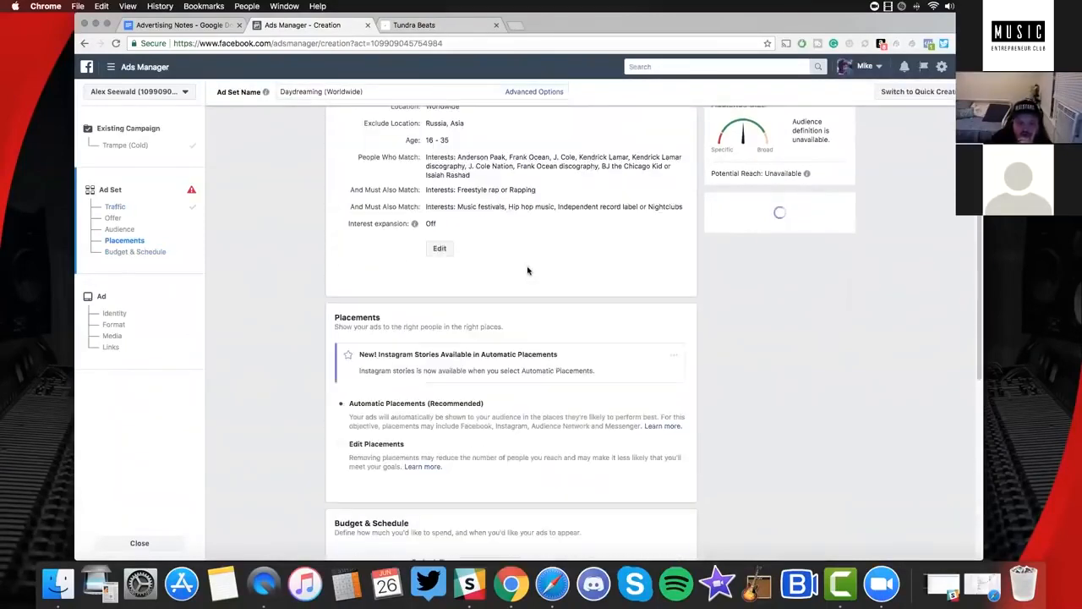
pyautogui.scroll(-1, 521, 271)
pyautogui.click(360, 252)
pyautogui.scroll(-3, 516, 336)
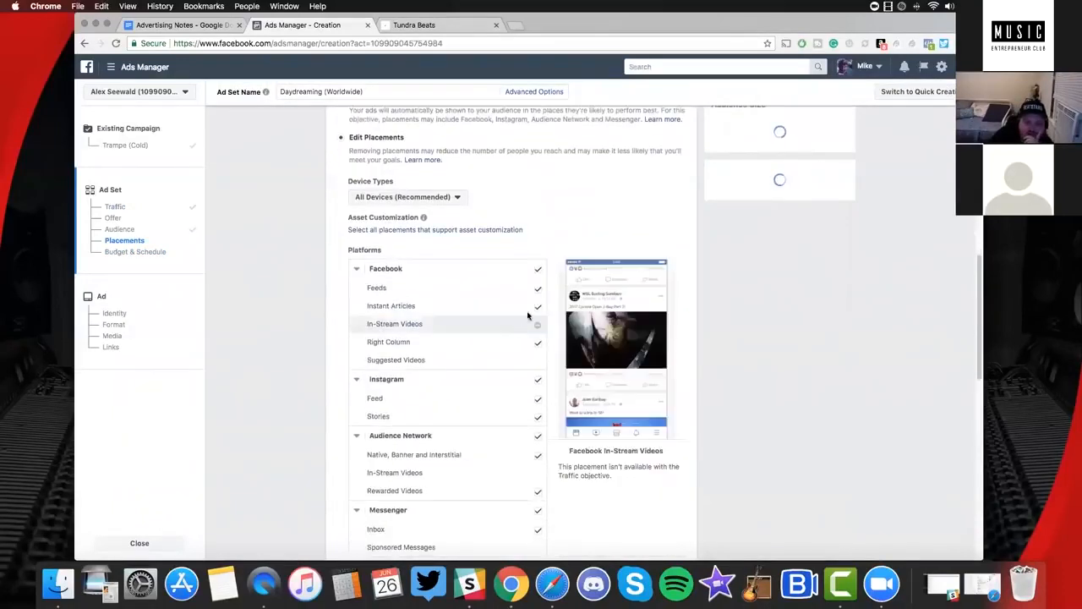
pyautogui.click(538, 347)
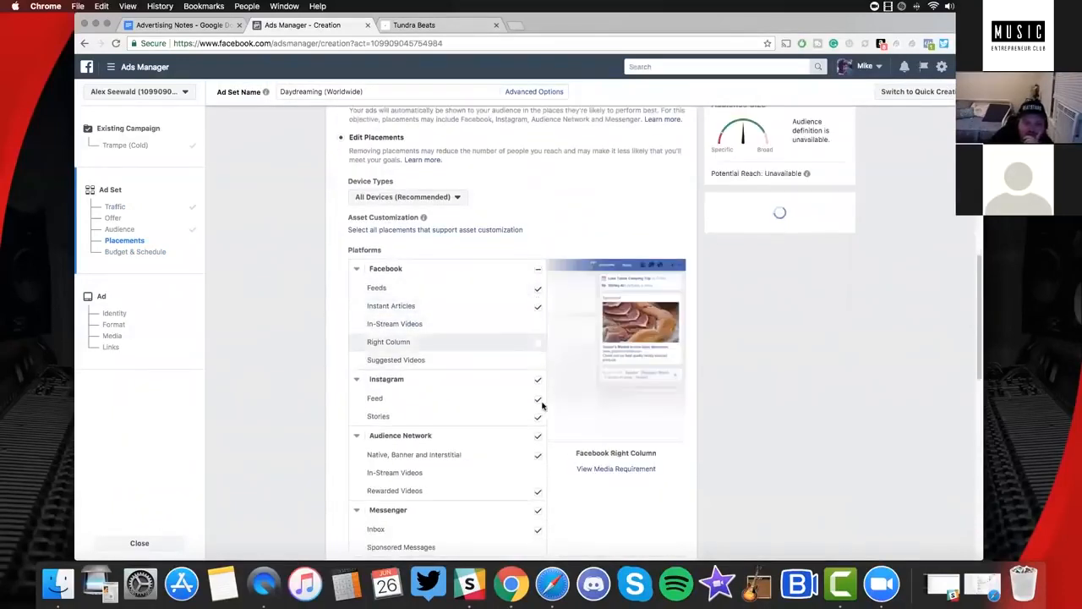
pyautogui.click(539, 436)
pyautogui.click(539, 510)
# Set the ad set's daily budget to €1.00 and continue to the ad setup
pyautogui.scroll(-3, 530, 501)
pyautogui.scroll(-5, 530, 501)
pyautogui.scroll(-3, 489, 363)
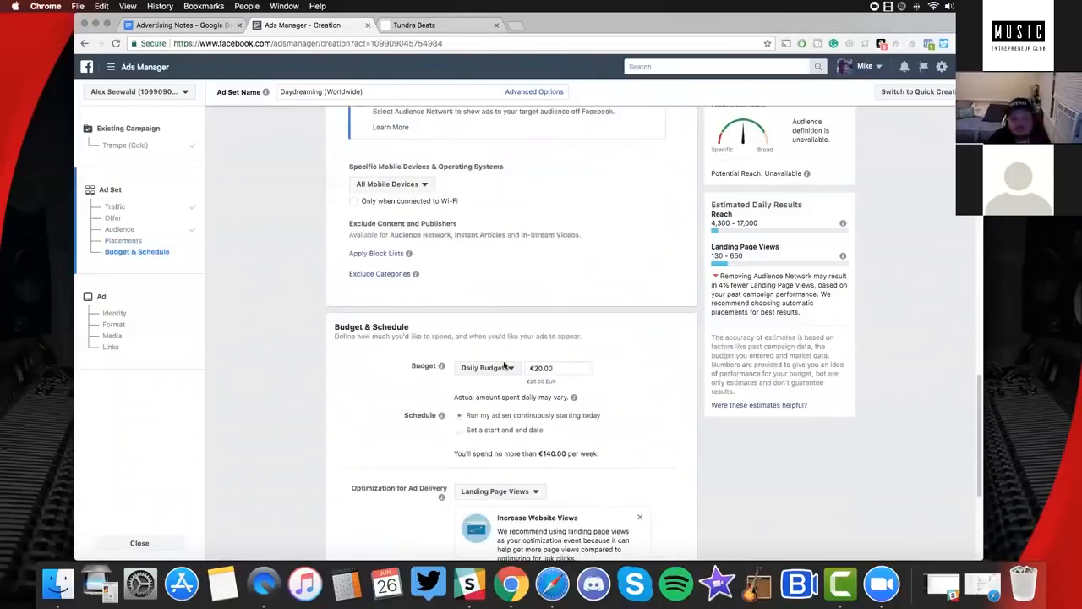
pyautogui.moveTo(555, 368); pyautogui.dragTo(486, 367)
pyautogui.write('1')
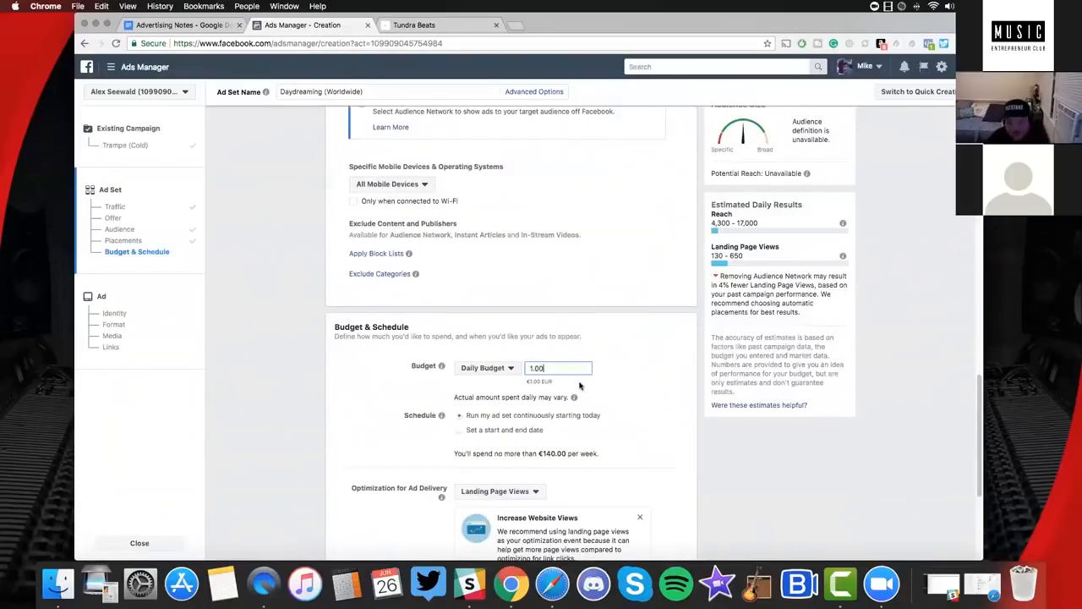
pyautogui.click(619, 394)
pyautogui.scroll(-6, 619, 394)
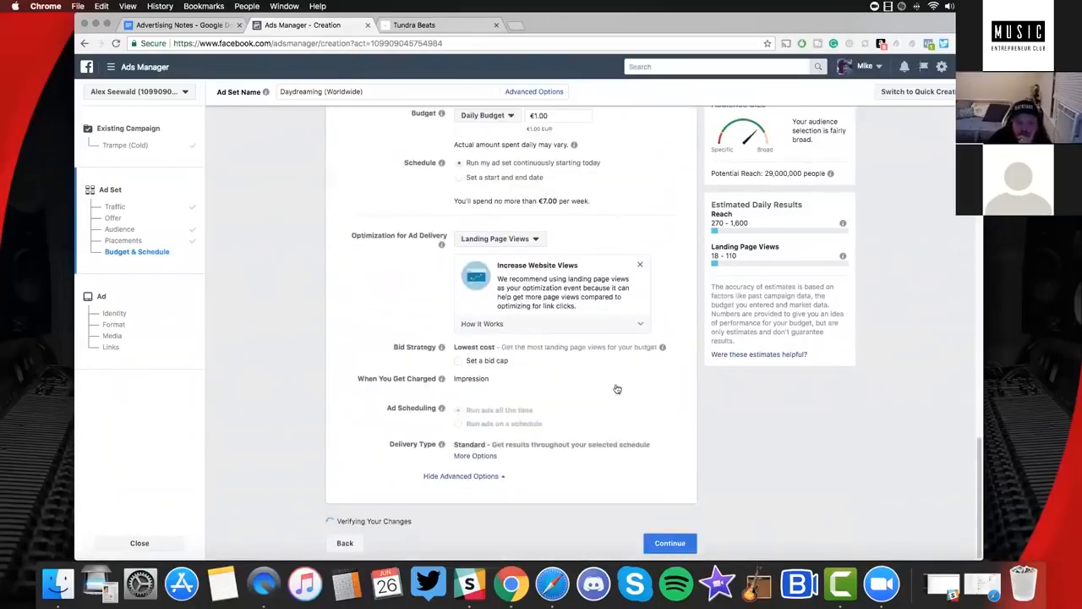
pyautogui.click(670, 543)
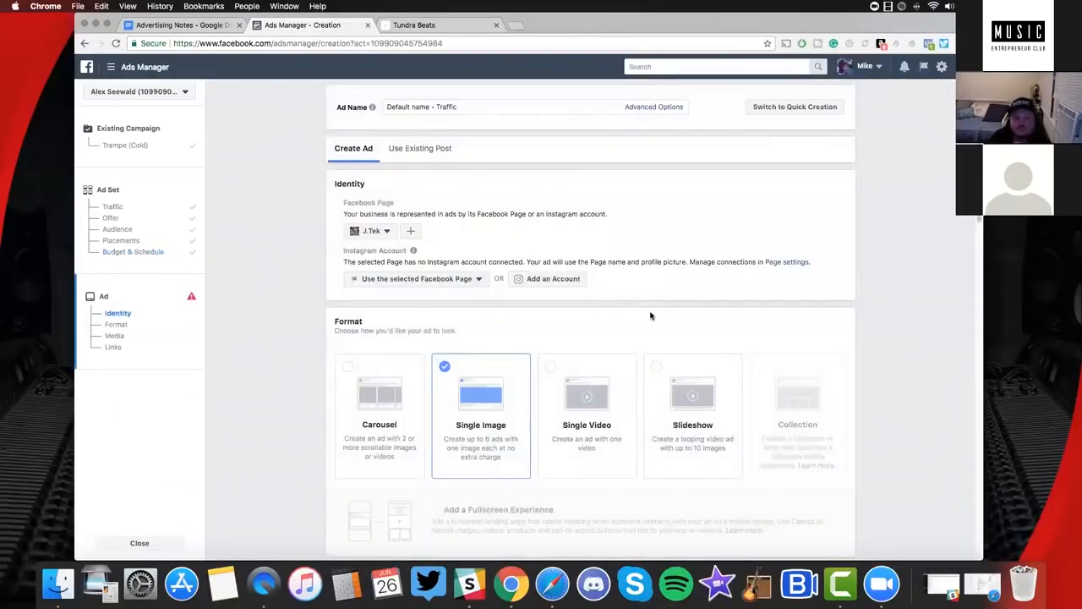
# Choose Tundra Beats as the ad's Facebook Page and name the ad "Daydreaming (Worldwide)"
pyautogui.click(388, 235)
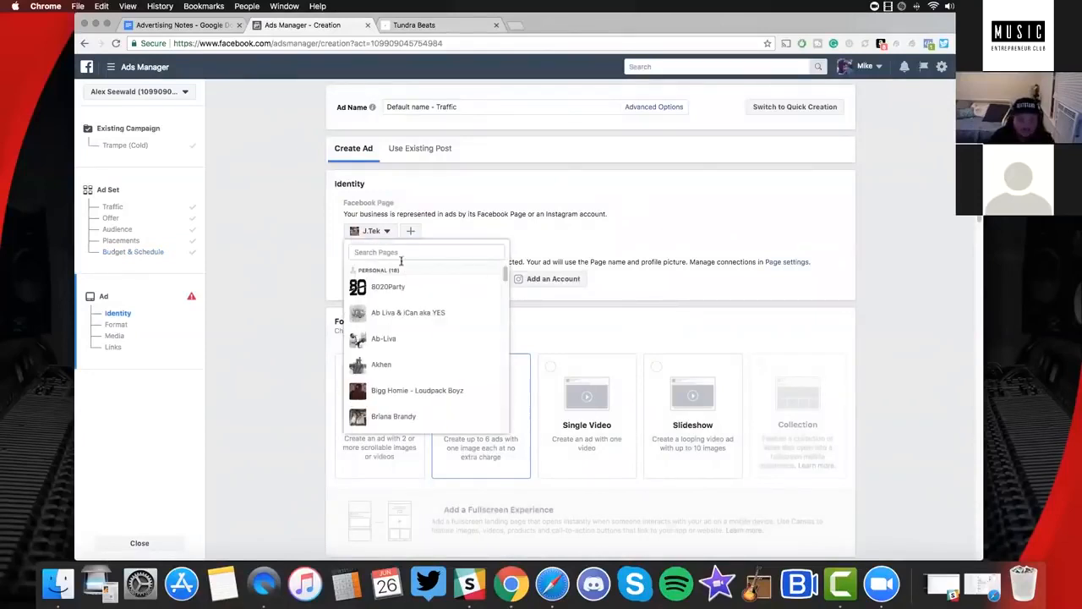
pyautogui.write('tund')
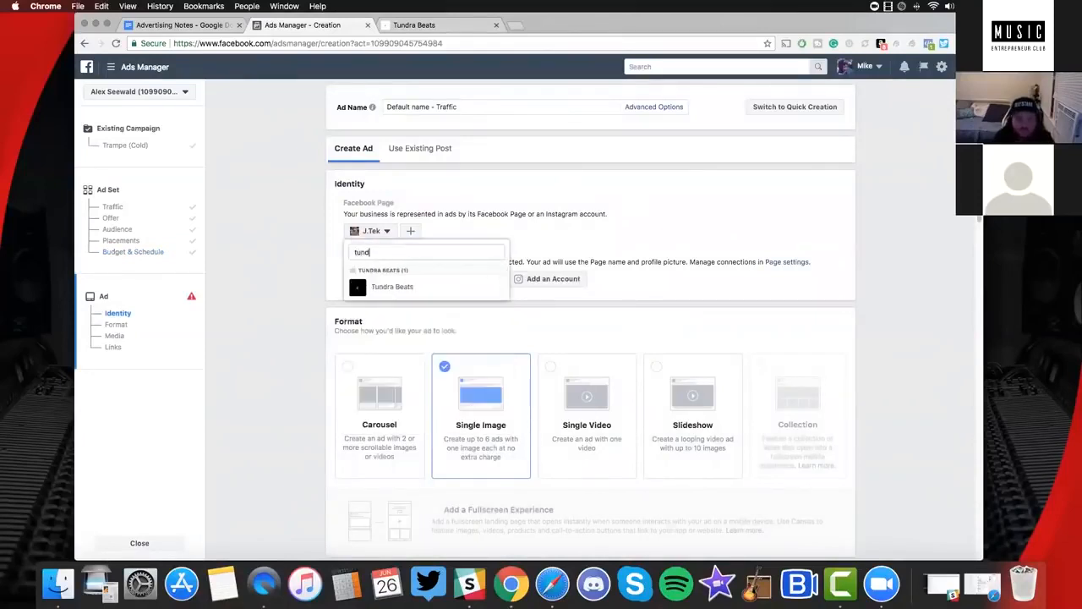
pyautogui.click(415, 279)
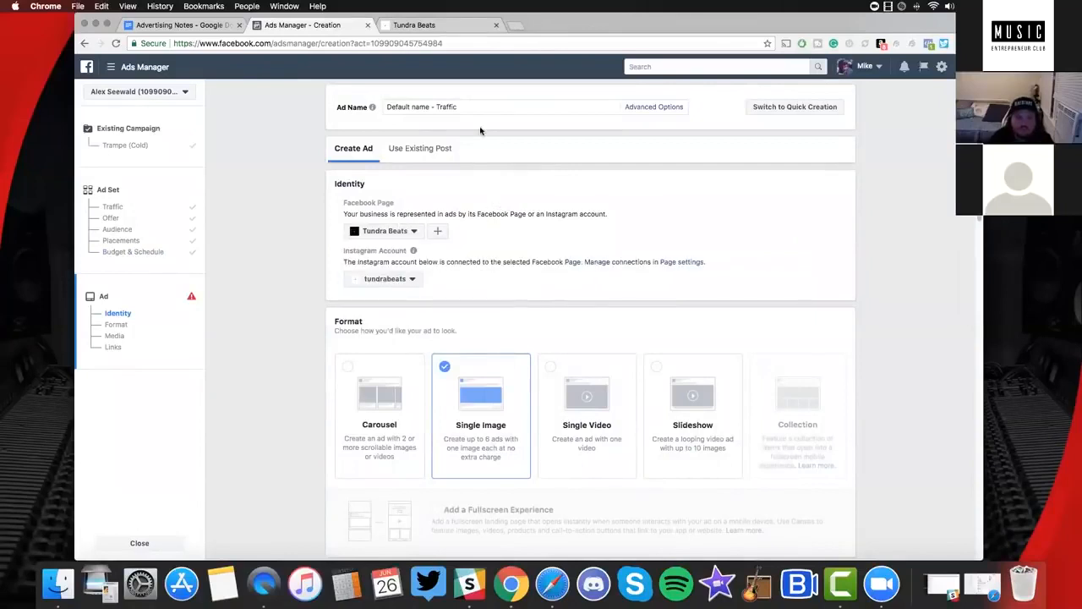
pyautogui.moveTo(371, 106)
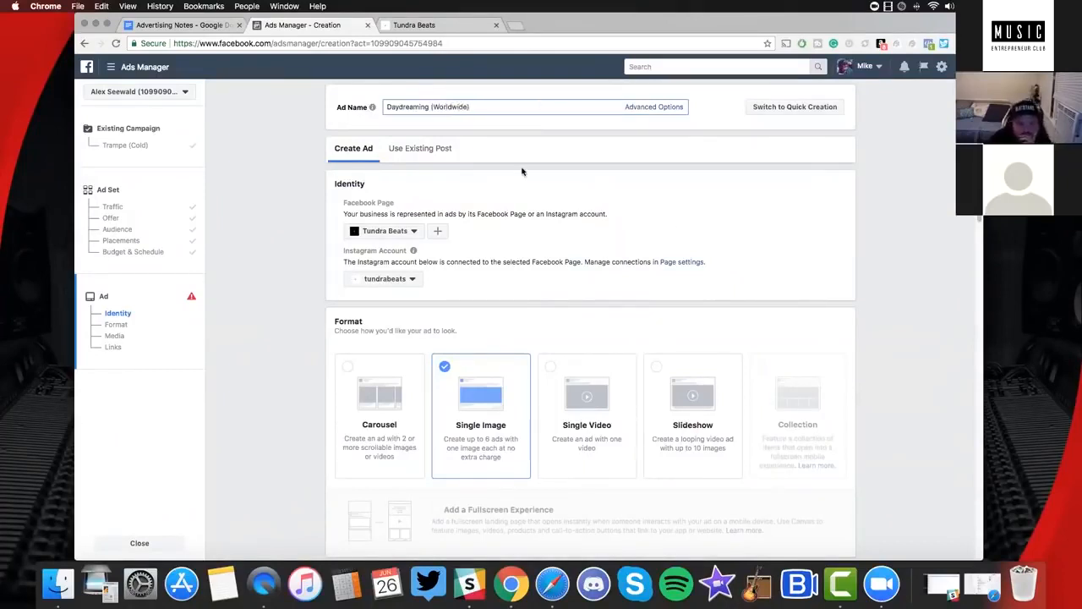
pyautogui.click(502, 189)
pyautogui.scroll(-1, 423, 98)
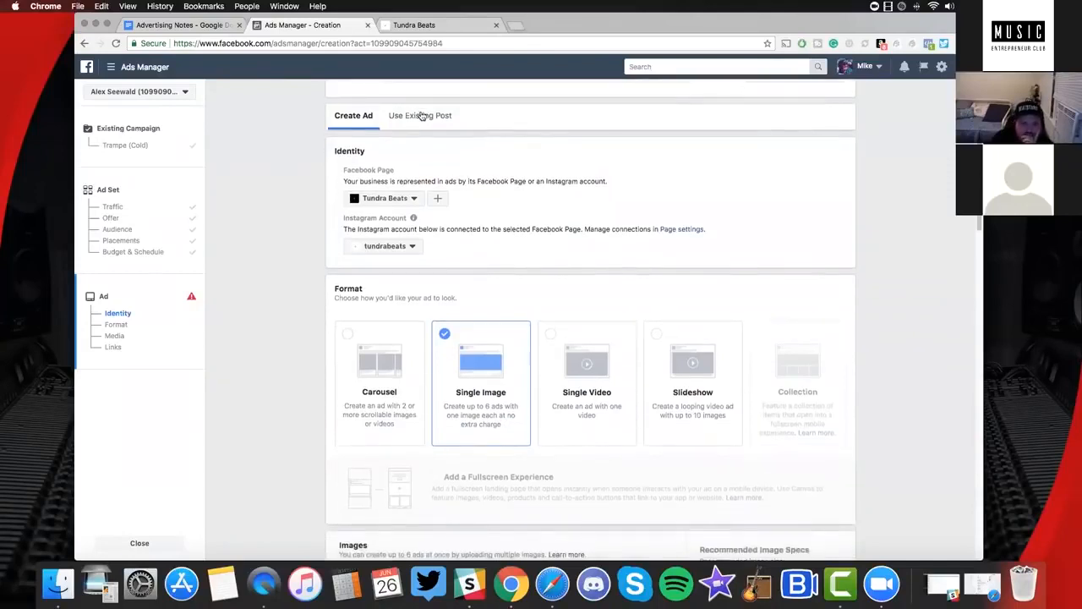
# Switch the ad to use an existing post and look through the Page's available posts
pyautogui.click(421, 114)
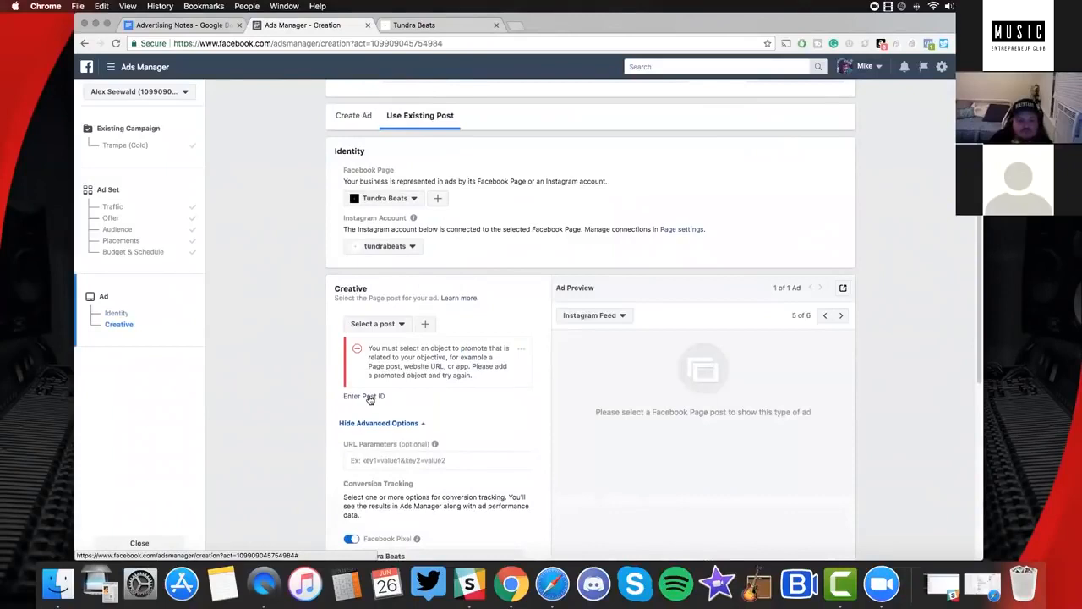
pyautogui.click(376, 324)
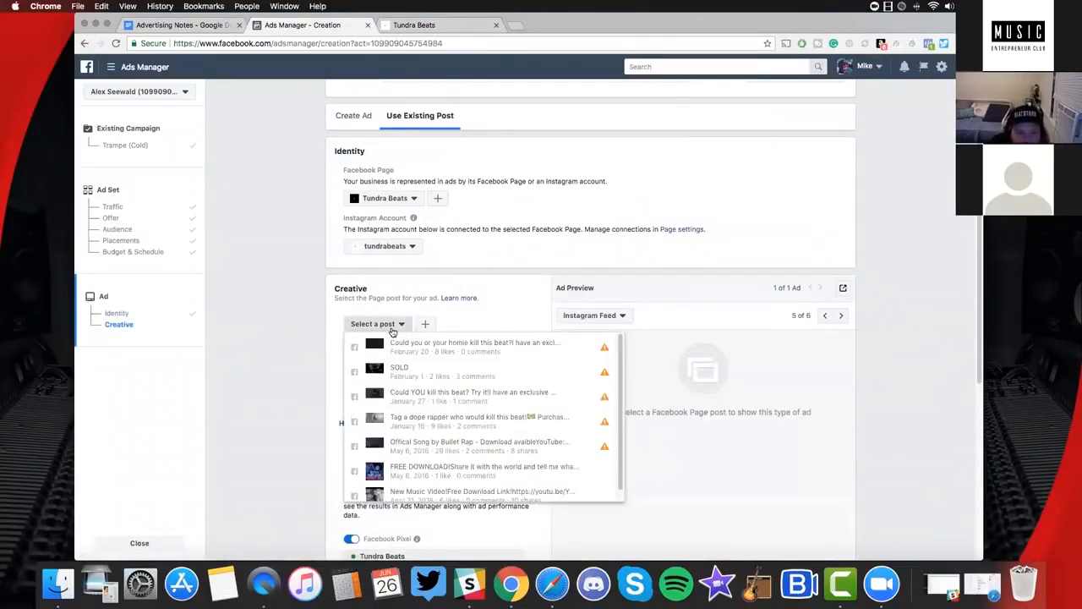
pyautogui.scroll(-1, 414, 384)
pyautogui.scroll(1, 415, 385)
pyautogui.click(418, 293)
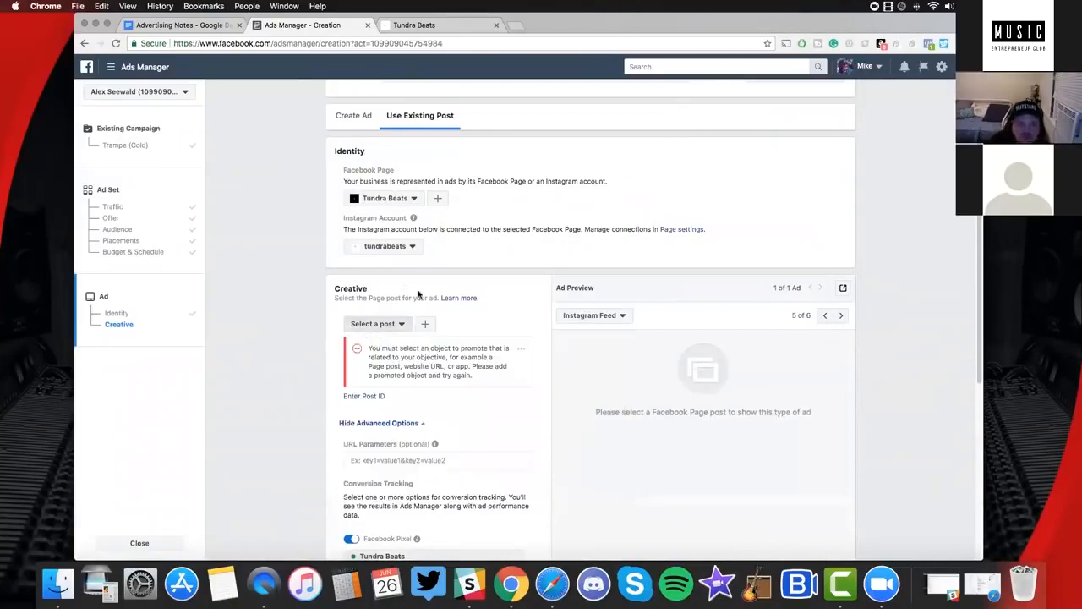
pyautogui.click(393, 329)
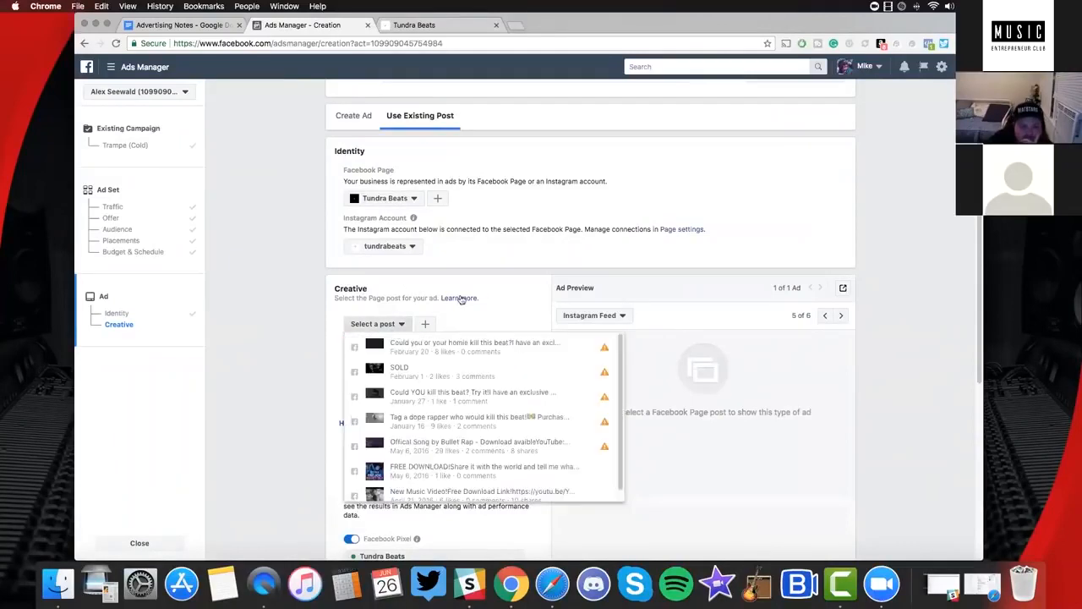
pyautogui.click(461, 298)
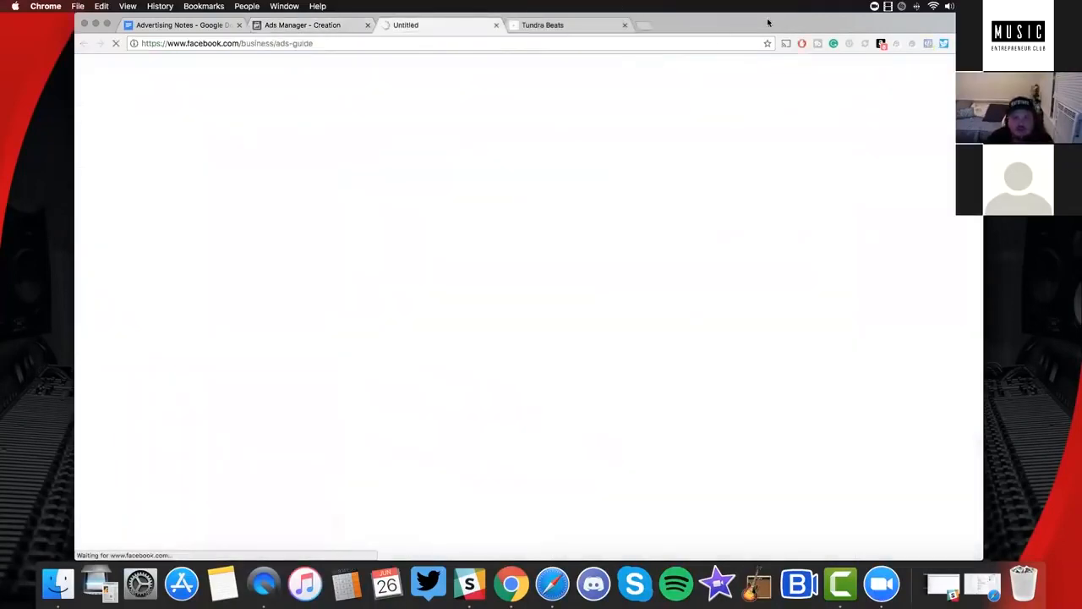
pyautogui.moveTo(510, 19); pyautogui.dragTo(515, 68)
pyautogui.press('super+w')
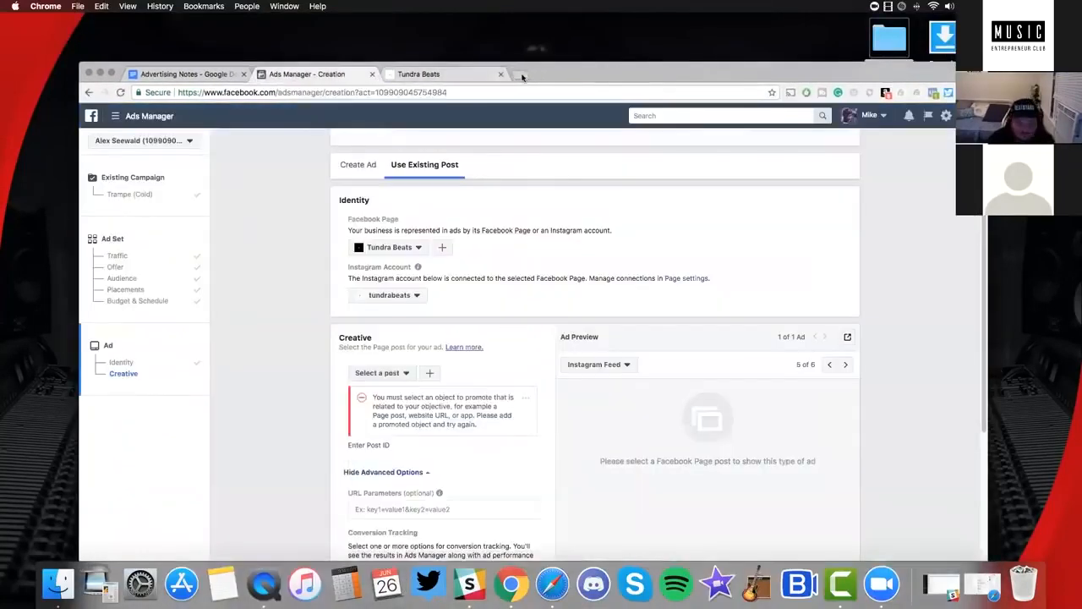
# Load facebook.com/beatstars in a new tab placed beside the ad creation tab, and go to Ads Manager from there
pyautogui.press('super+t')
pyautogui.write('facebook.com/beatstars')
pyautogui.press('Return')
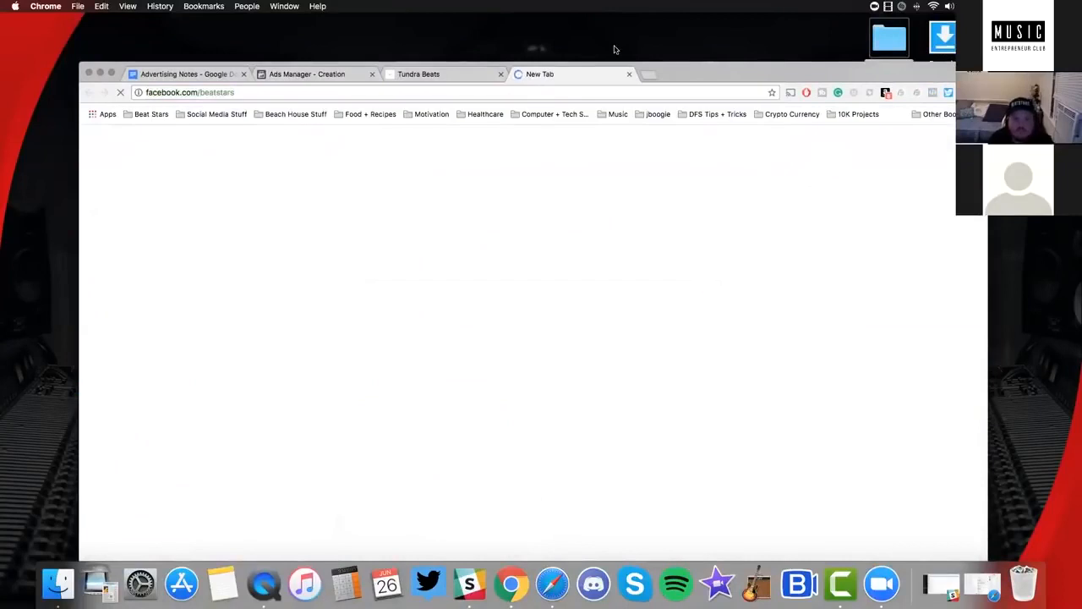
pyautogui.moveTo(677, 69); pyautogui.dragTo(665, 39)
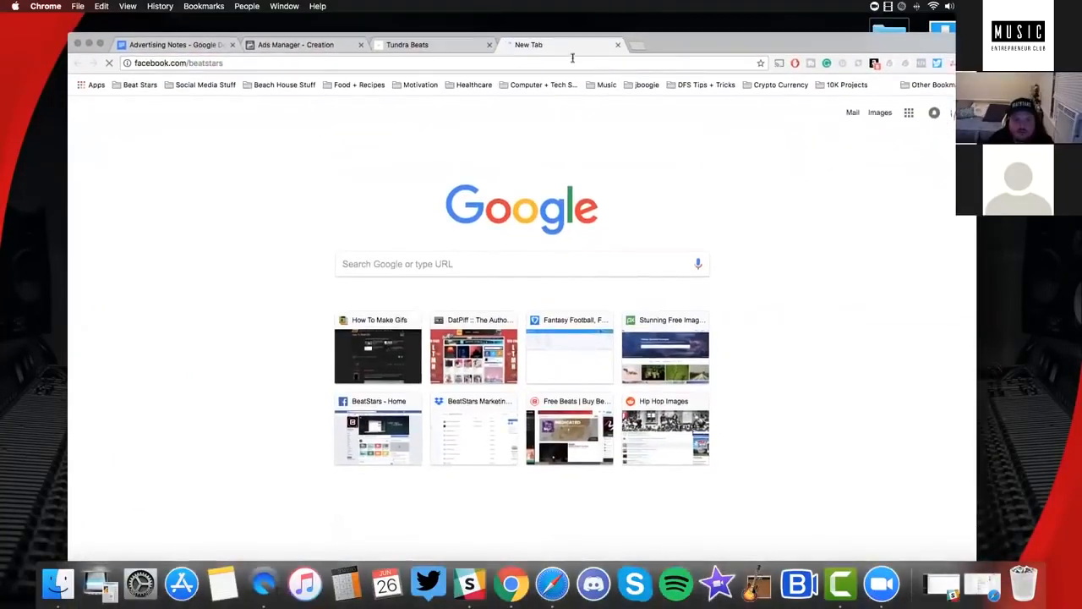
pyautogui.moveTo(541, 46); pyautogui.dragTo(418, 57)
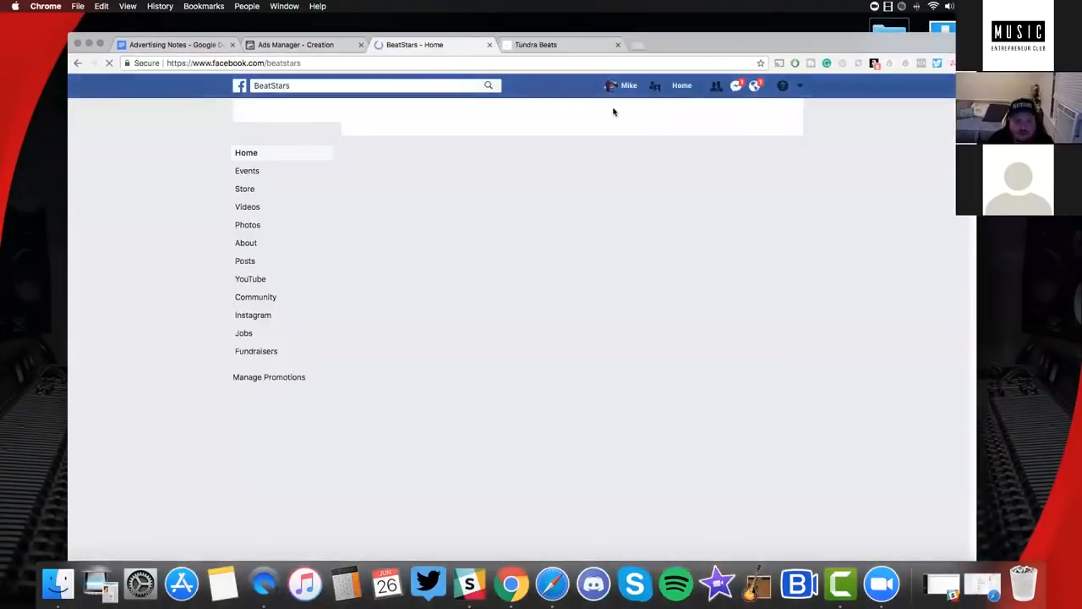
pyautogui.click(240, 86)
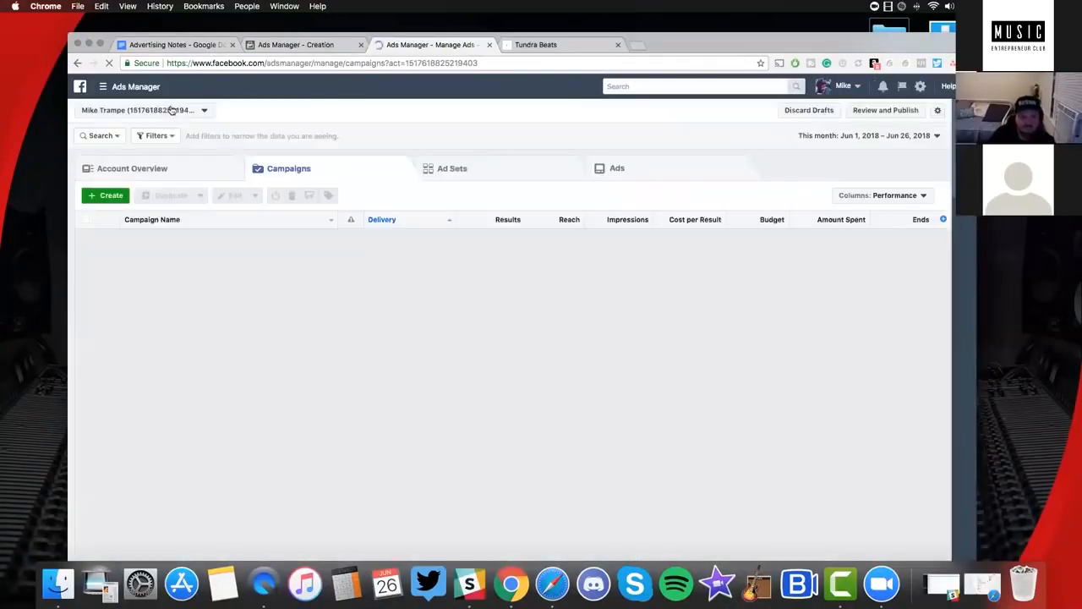
# Search the ad accounts for "tundra", clear the search, and switch to the client's ad account used for the ad draft
pyautogui.click(172, 110)
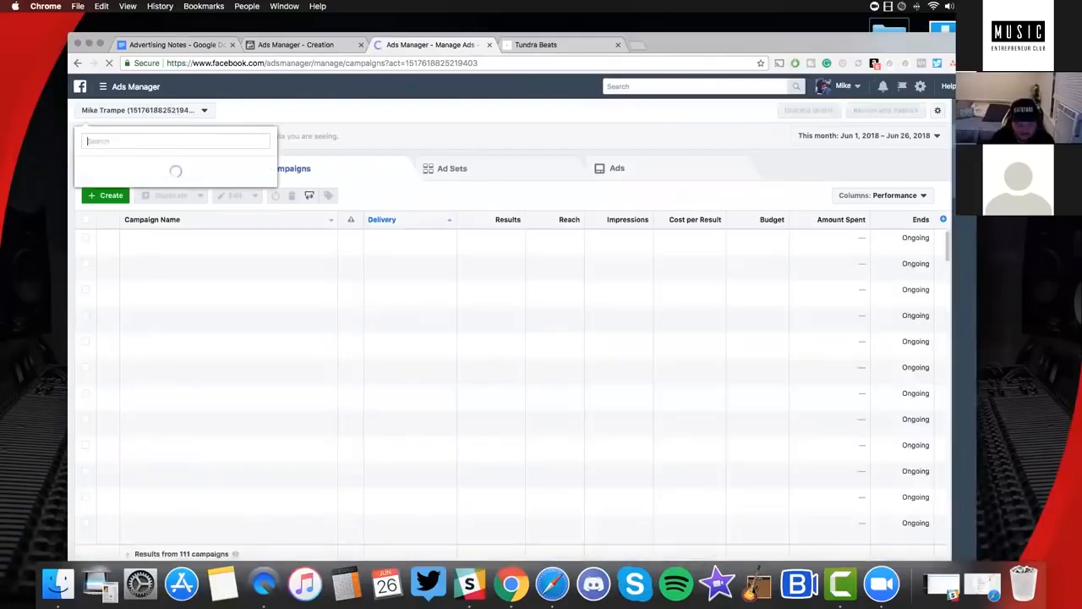
pyautogui.write('ndra')
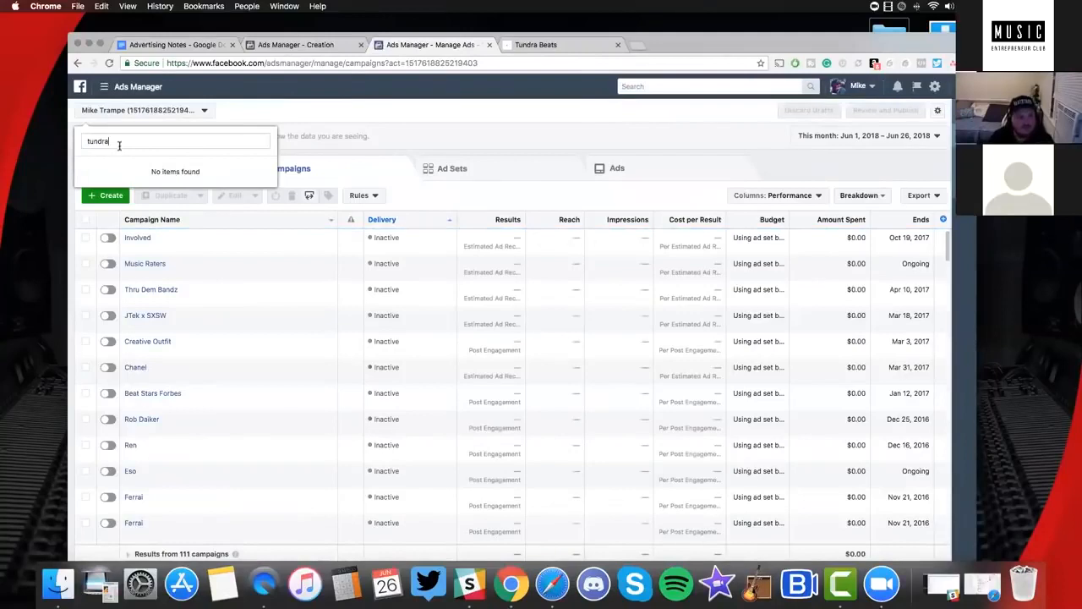
pyautogui.press('BackSpace')
pyautogui.press('BackSpace')
pyautogui.press('BackSpace')
pyautogui.press('BackSpace')
pyautogui.press('BackSpace')
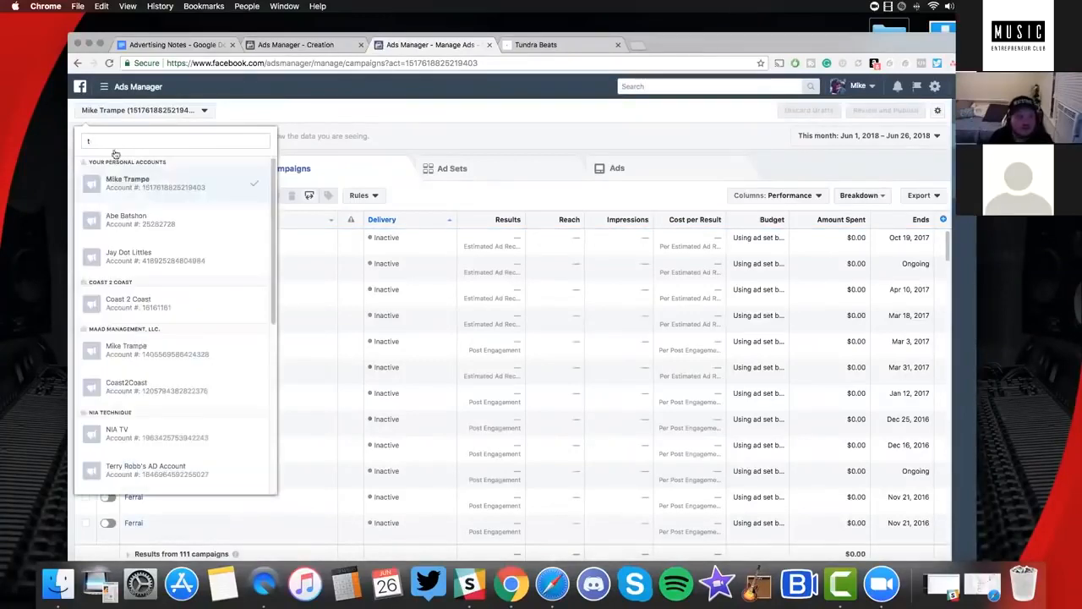
pyautogui.press('BackSpace')
pyautogui.click(176, 226)
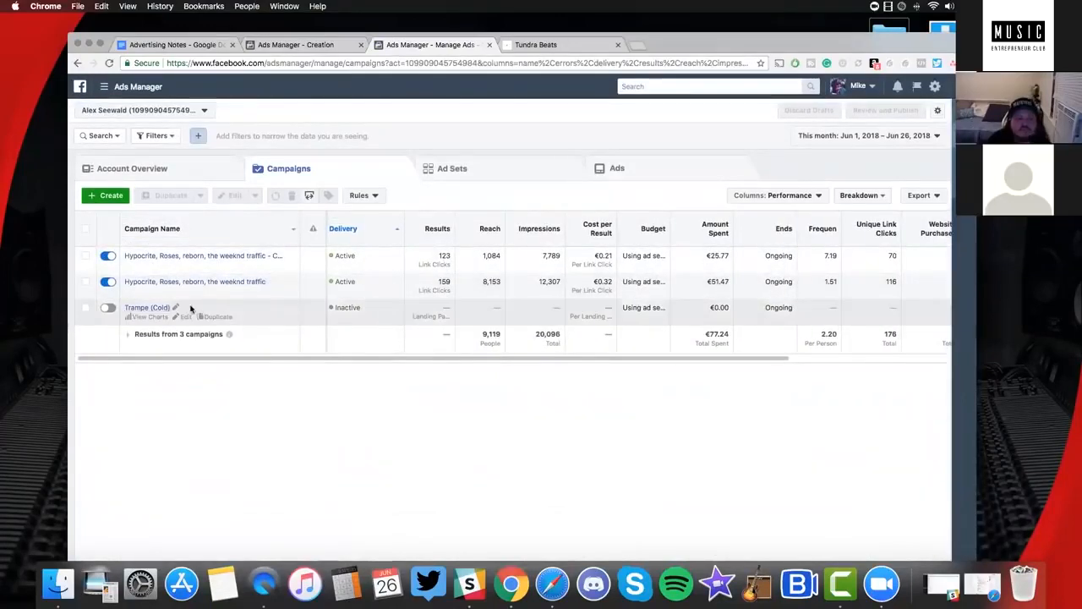
# Open the Daydreaming (North America) ad for editing from its ad set in the inactive Cold campaign
pyautogui.click(159, 308)
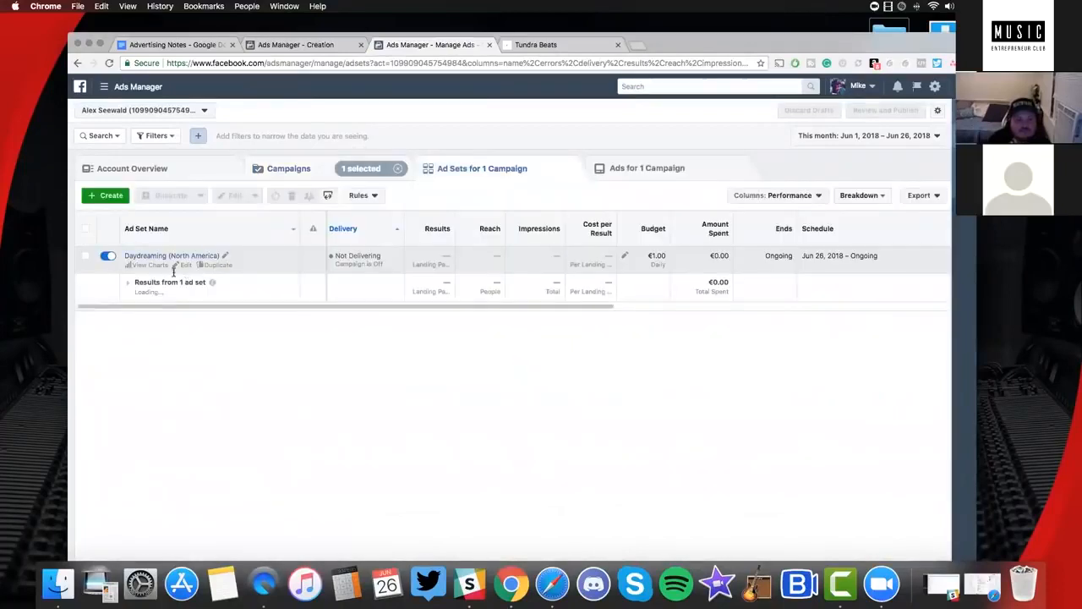
pyautogui.click(84, 255)
pyautogui.click(172, 256)
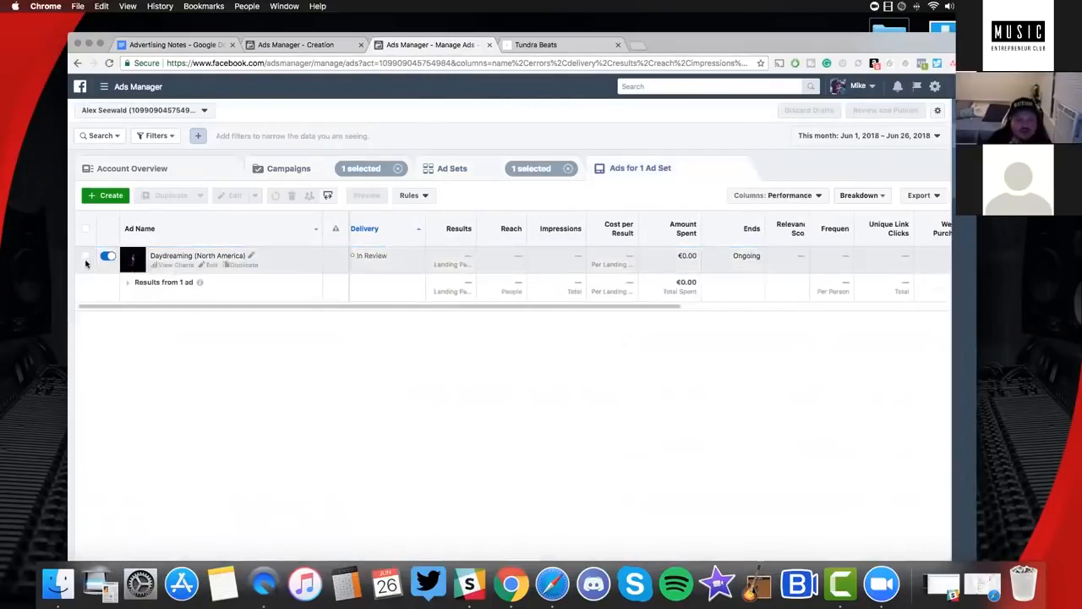
pyautogui.click(86, 257)
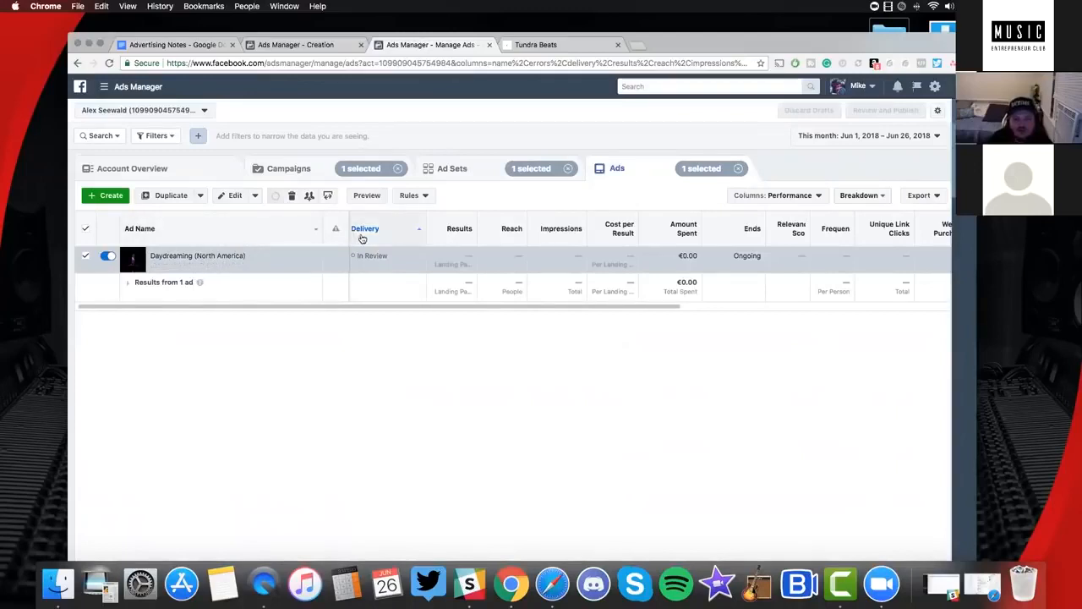
pyautogui.moveTo(695, 44); pyautogui.dragTo(702, 32)
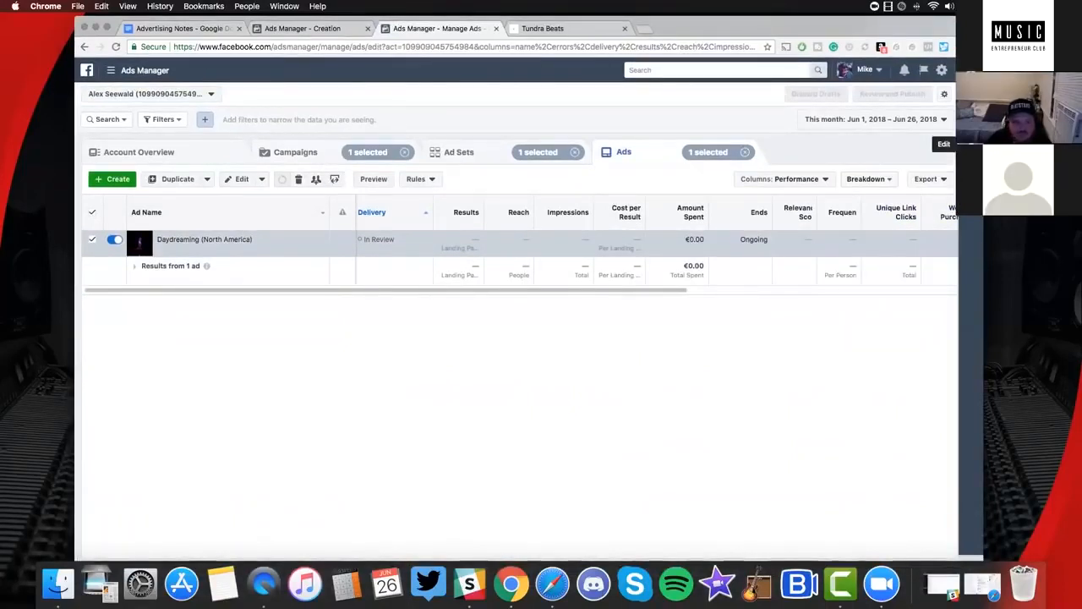
pyautogui.click(964, 144)
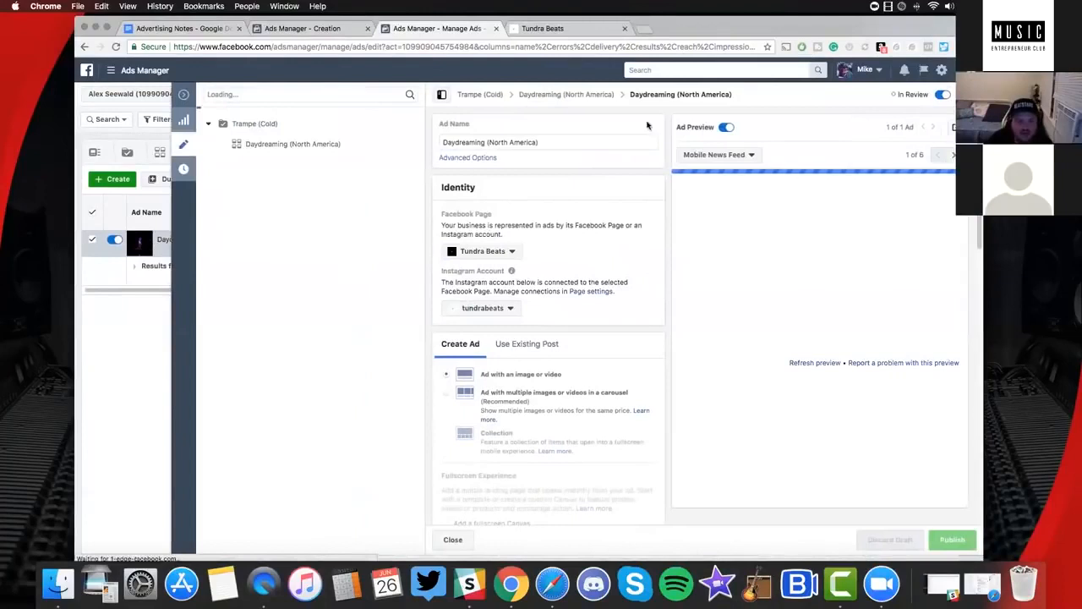
# Open the ad's Facebook post with comments and copy the post ID from its web address
pyautogui.click(959, 127)
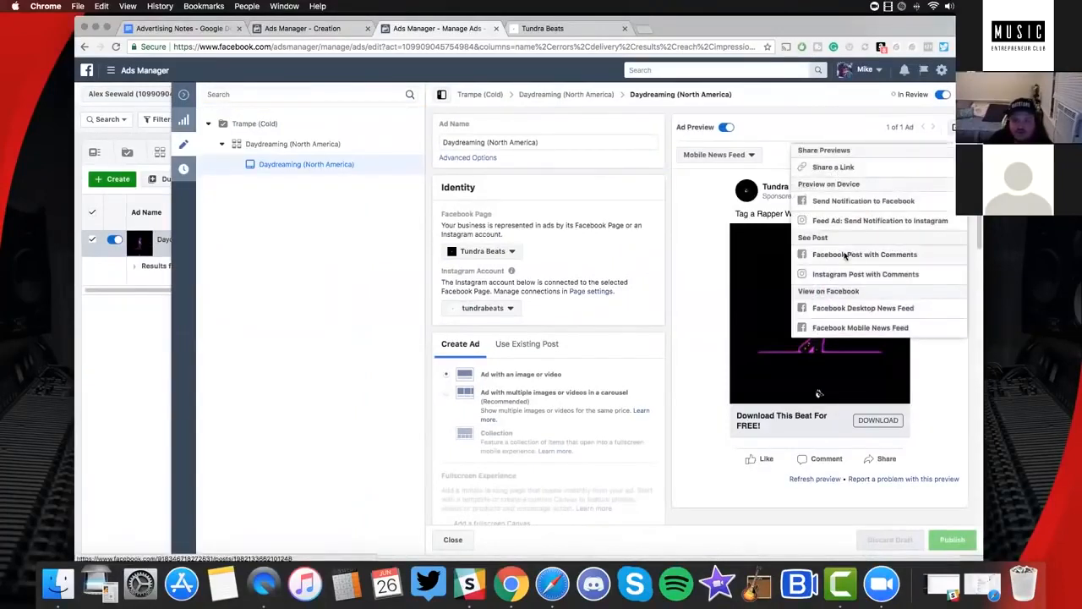
pyautogui.click(853, 255)
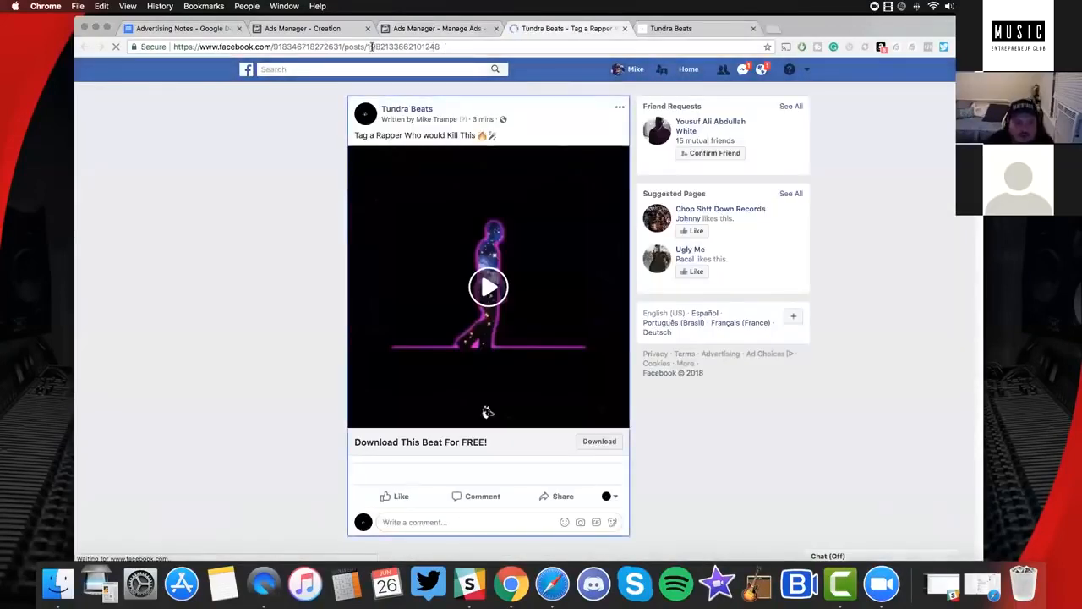
pyautogui.doubleClick(448, 47)
pyautogui.press('super+c')
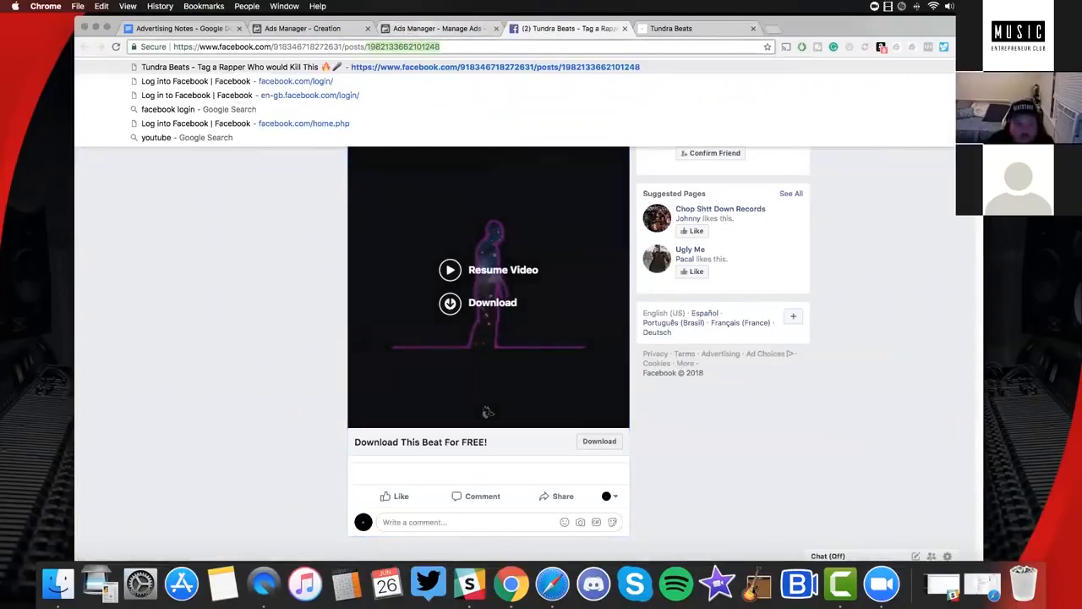
# Return to the Daydreaming (Worldwide) ad draft and choose its existing post by submitting the copied post ID
pyautogui.click(409, 28)
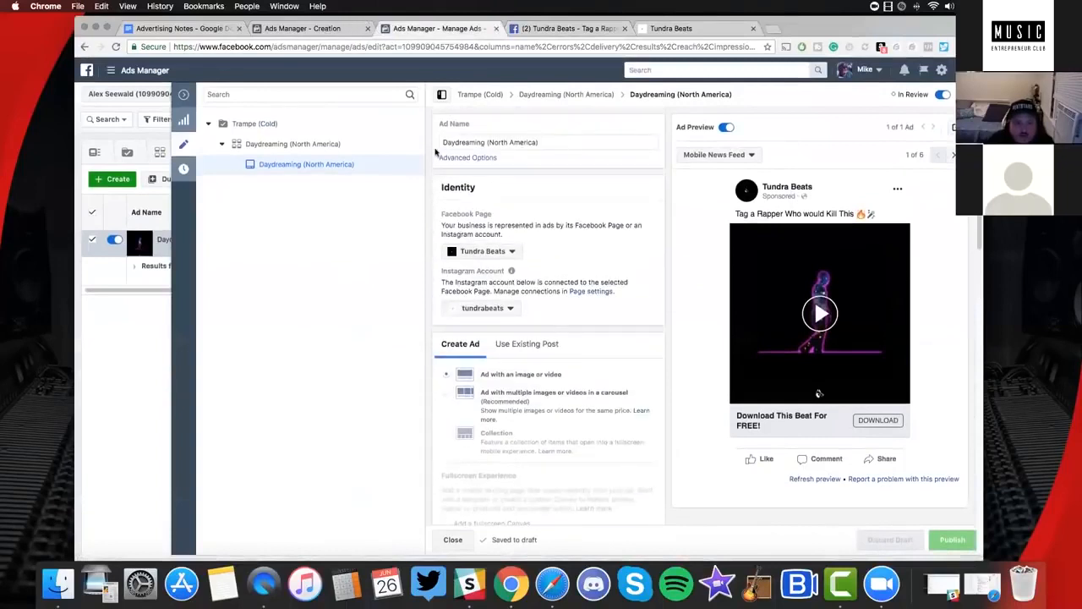
pyautogui.click(302, 29)
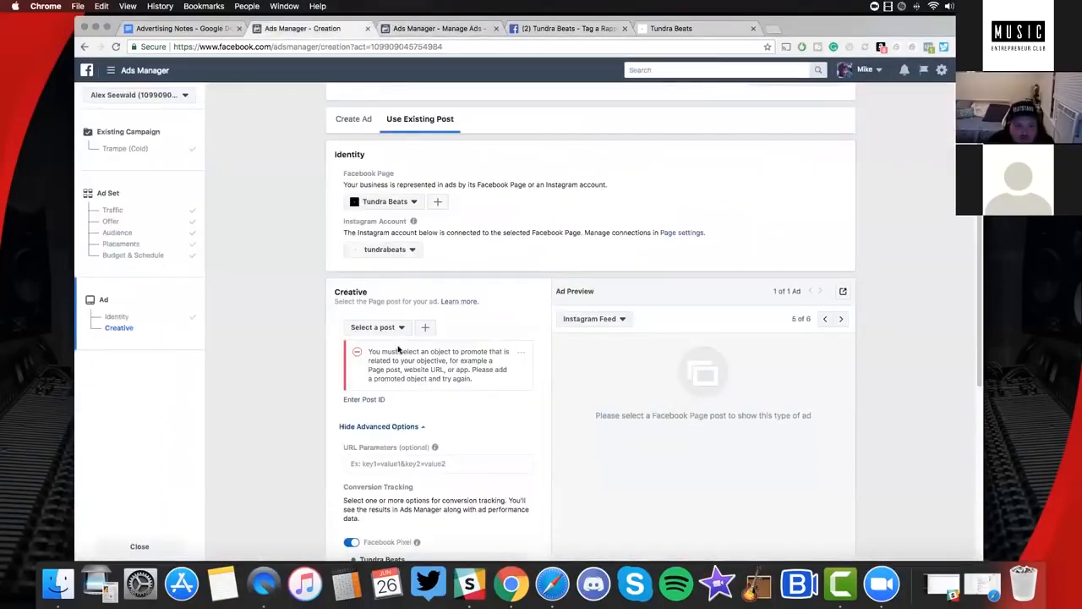
pyautogui.click(378, 401)
pyautogui.press('super+v')
pyautogui.click(464, 404)
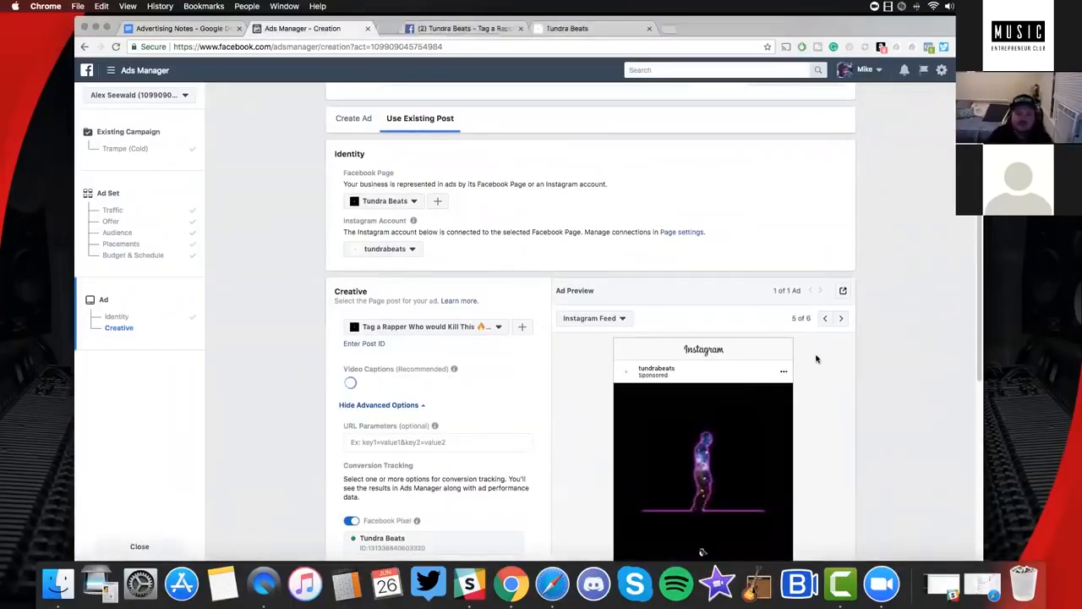
# Examine the Daydreaming (Worldwide) ad's name, identity, selected post, pixel tracking and Instagram feed preview
pyautogui.scroll(-2, 483, 321)
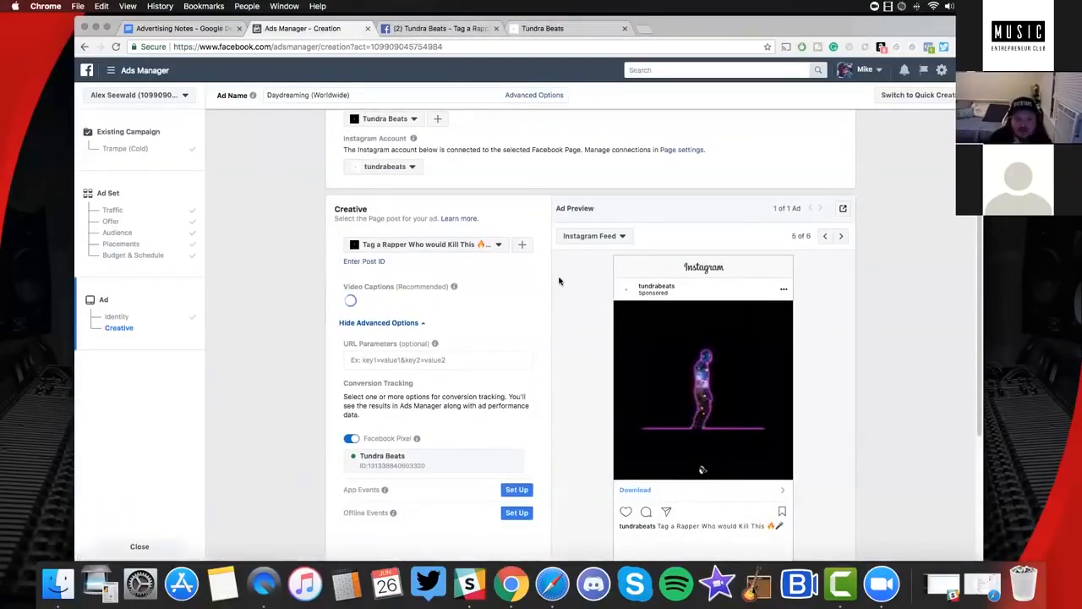
pyautogui.scroll(-2, 761, 262)
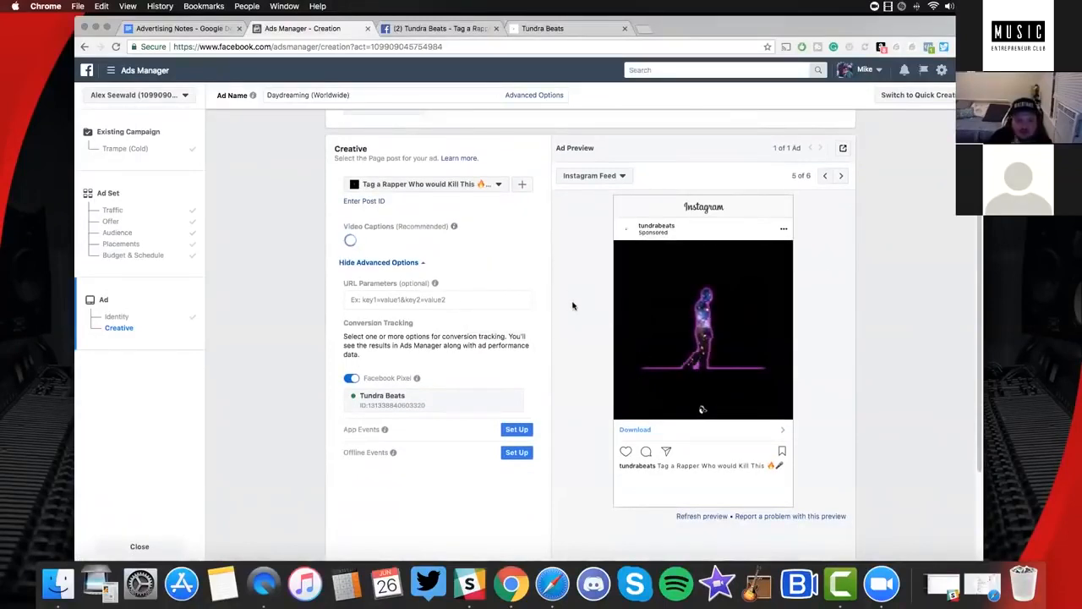
pyautogui.scroll(5, 544, 295)
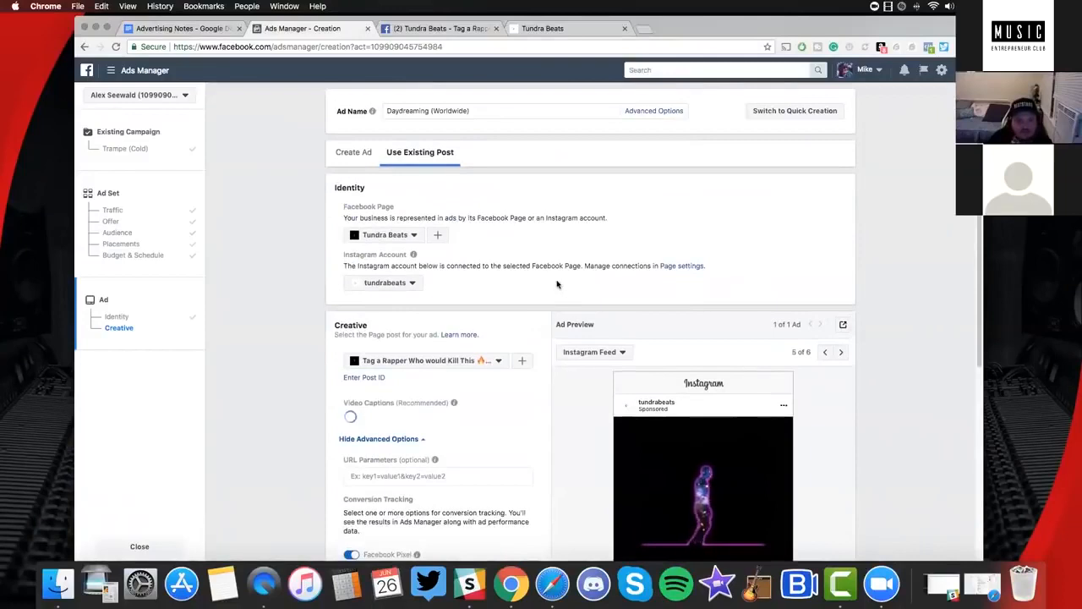
pyautogui.scroll(-3, 544, 292)
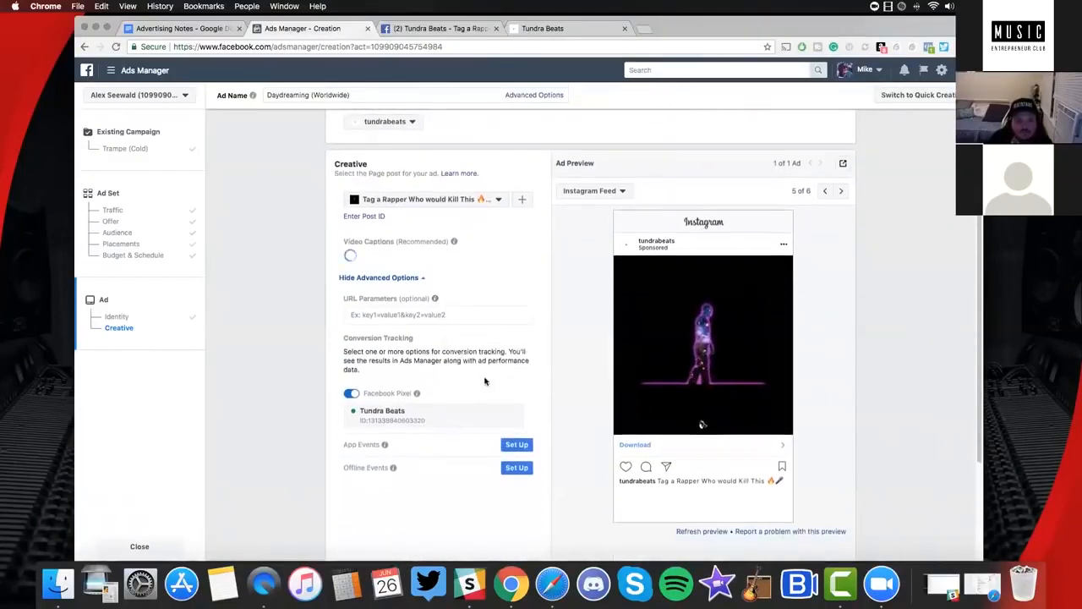
pyautogui.scroll(4, 508, 338)
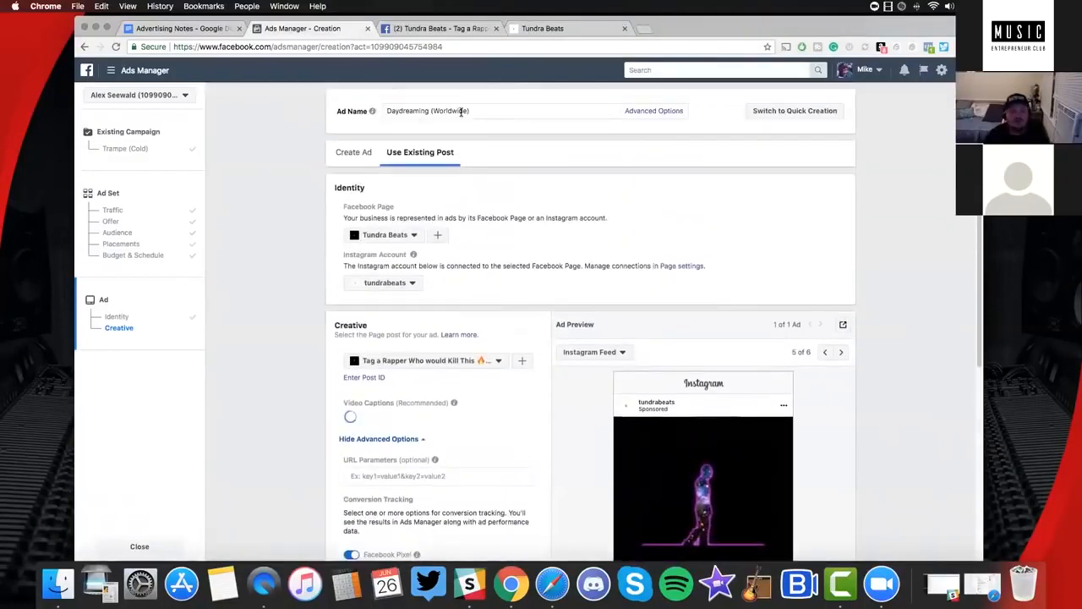
pyautogui.scroll(-3, 549, 194)
pyautogui.scroll(3, 477, 148)
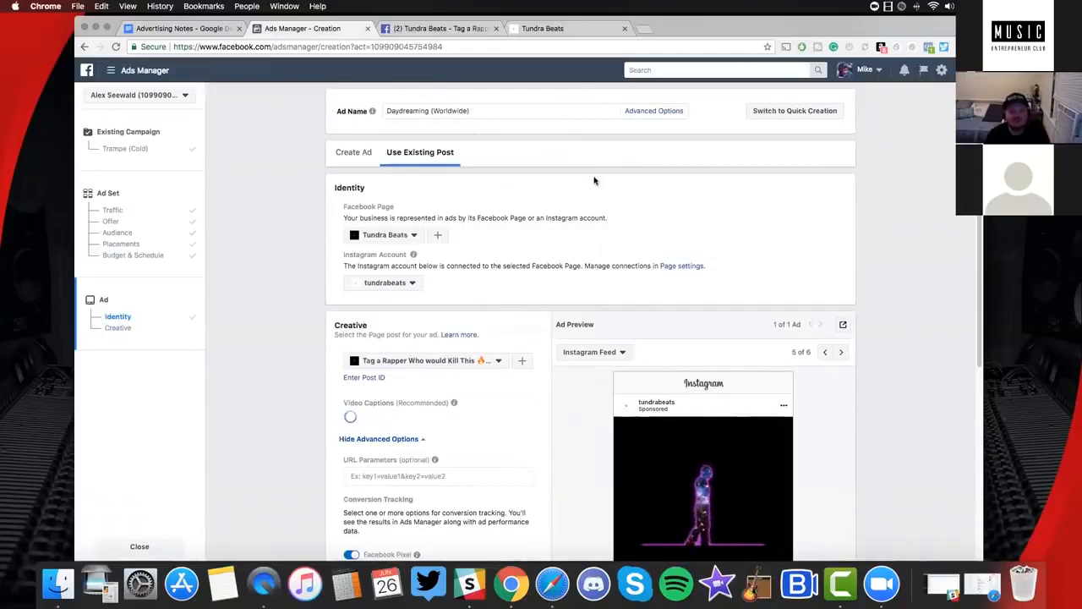
pyautogui.scroll(-5, 712, 308)
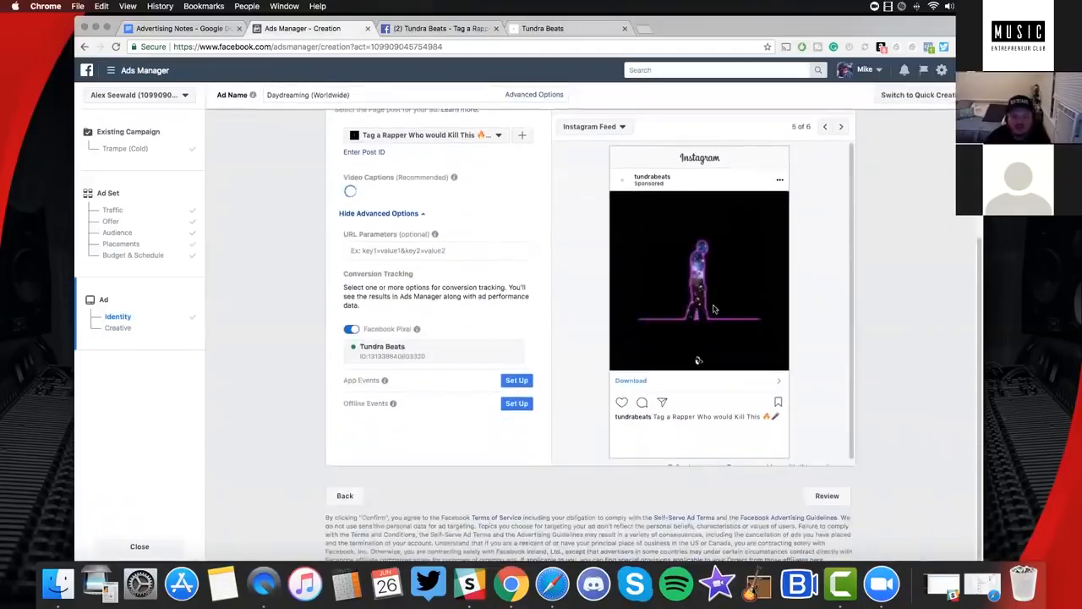
# Submit the ad for review and publish the Daydreaming (Worldwide) draft
pyautogui.click(827, 497)
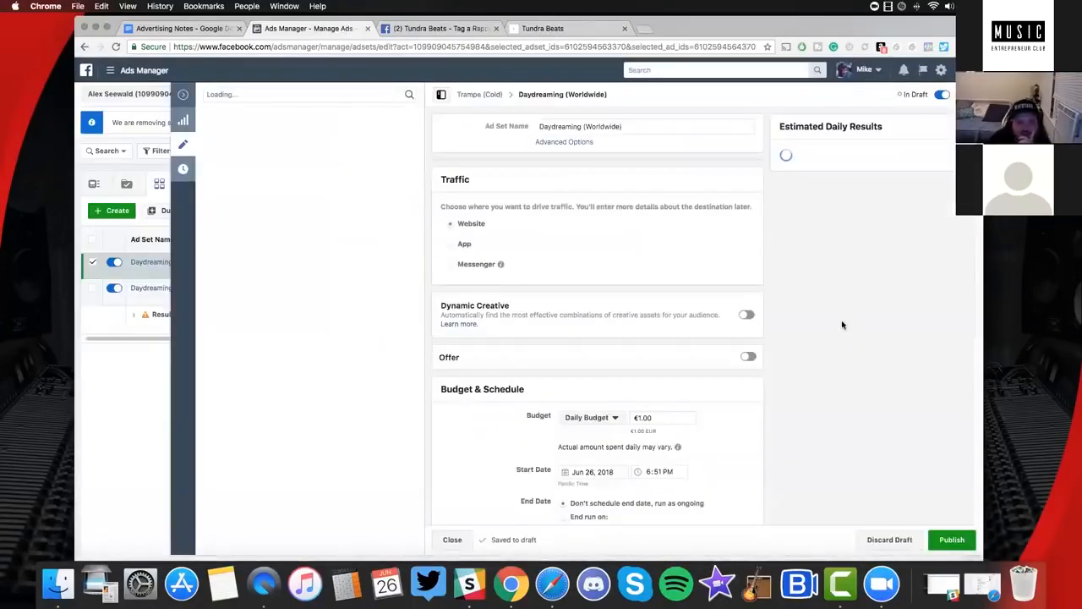
pyautogui.scroll(-3, 845, 372)
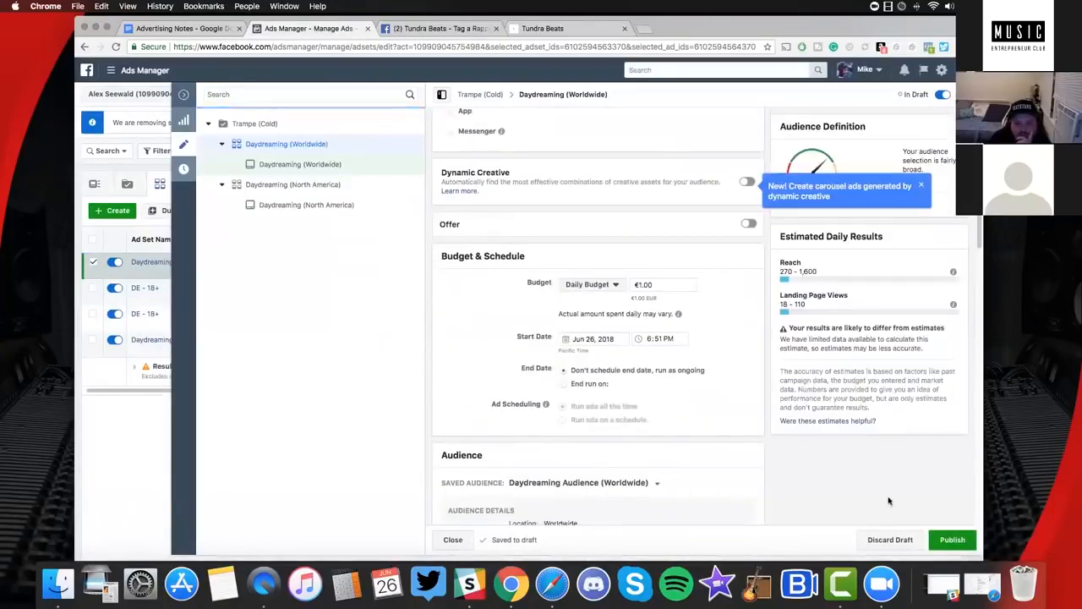
pyautogui.click(952, 541)
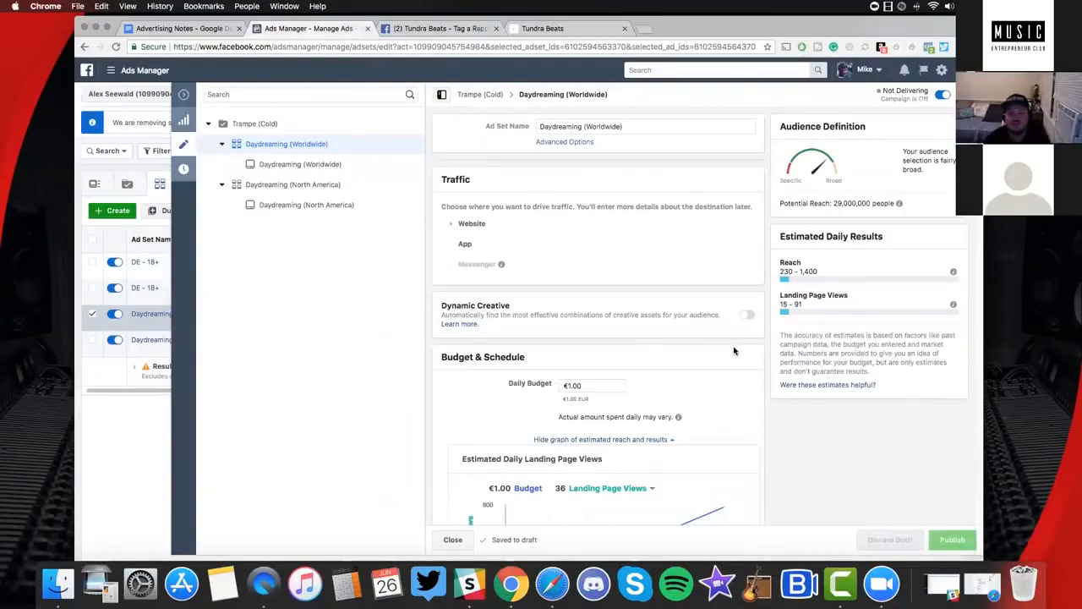
# Close the ad set editor, clear the ad set and ad selections, and open the Cold campaign's ad sets
pyautogui.click(184, 94)
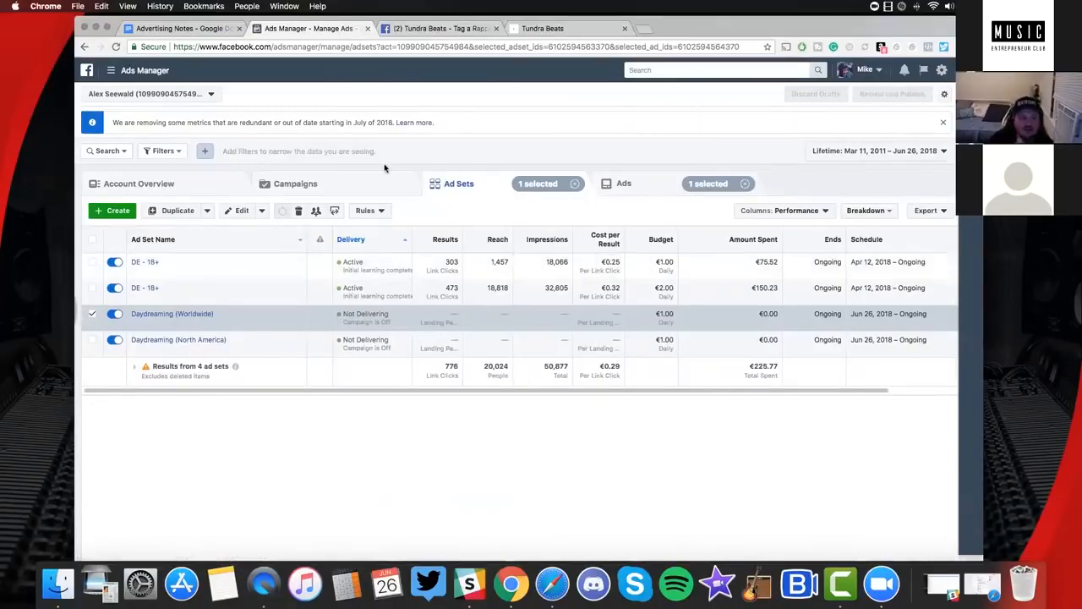
pyautogui.click(91, 314)
pyautogui.click(745, 184)
pyautogui.click(266, 194)
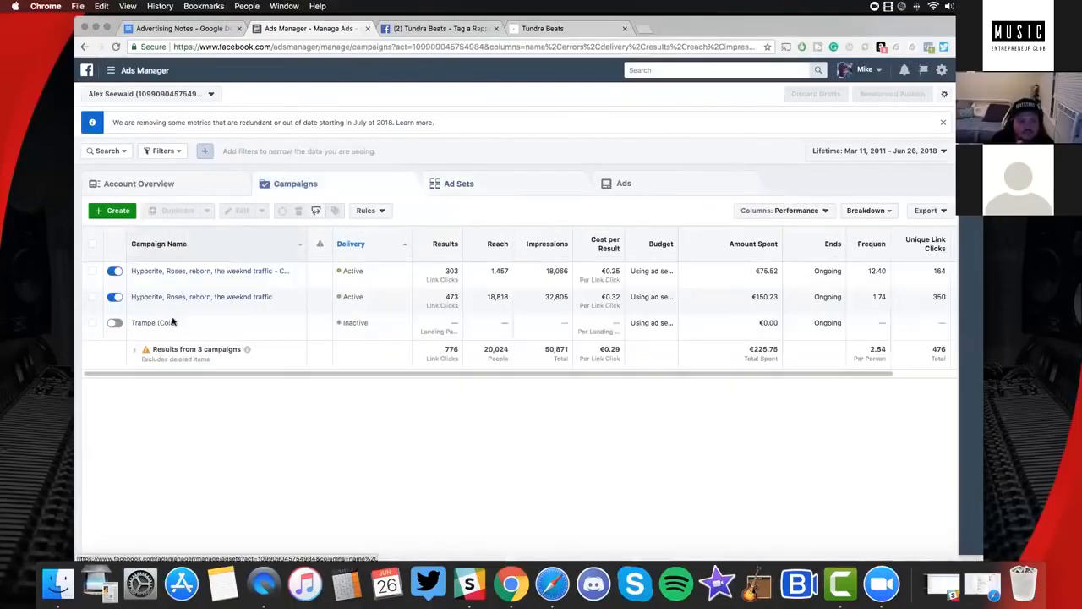
pyautogui.click(165, 322)
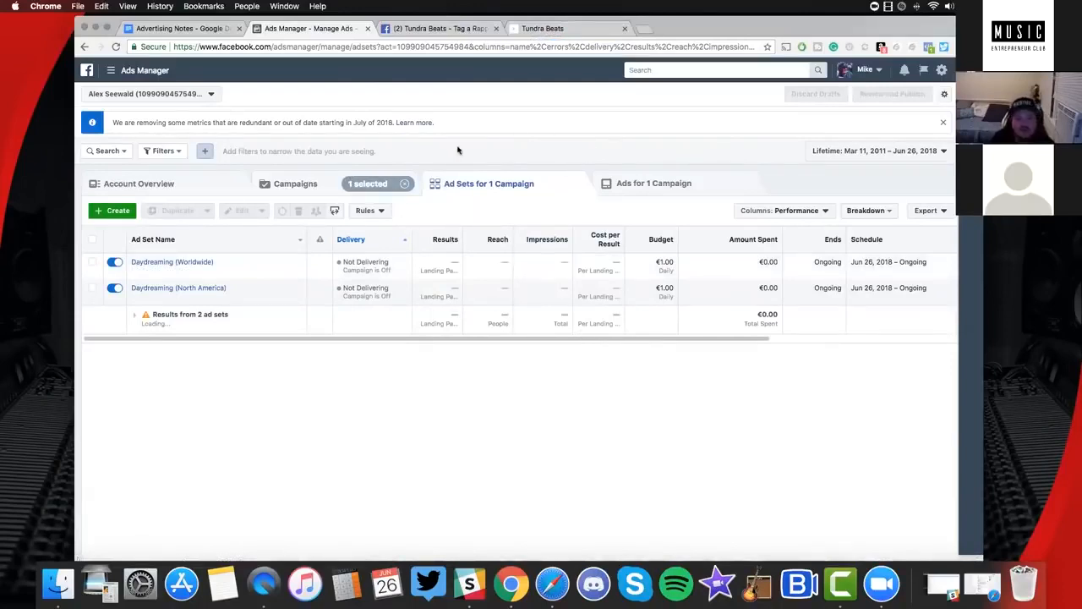
# Return to the campaign list, clear the campaign selection and open the Cold campaign's ad sets
pyautogui.click(110, 73)
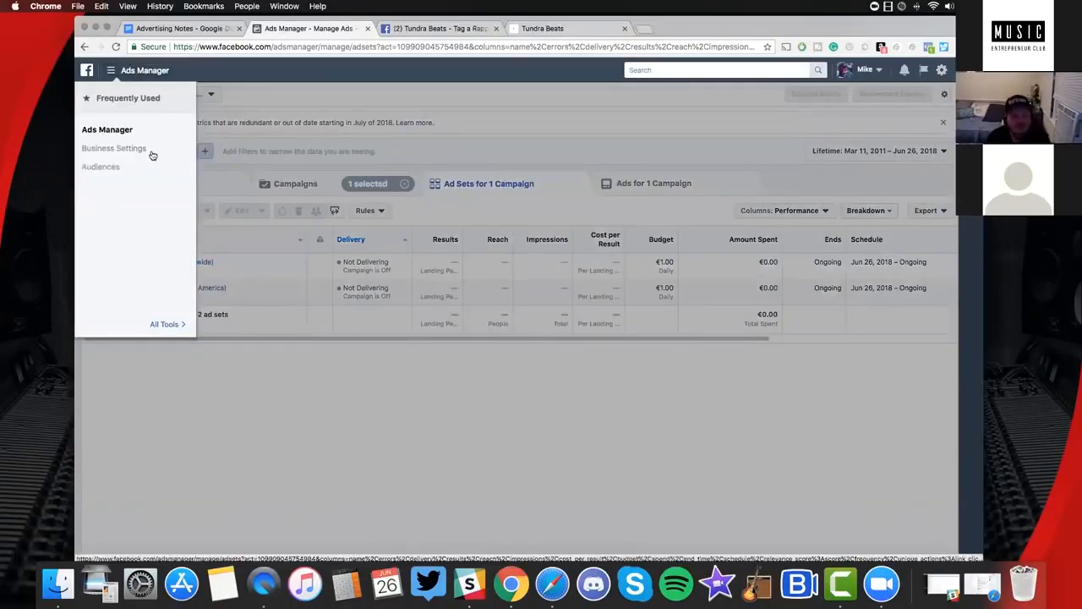
pyautogui.click(320, 137)
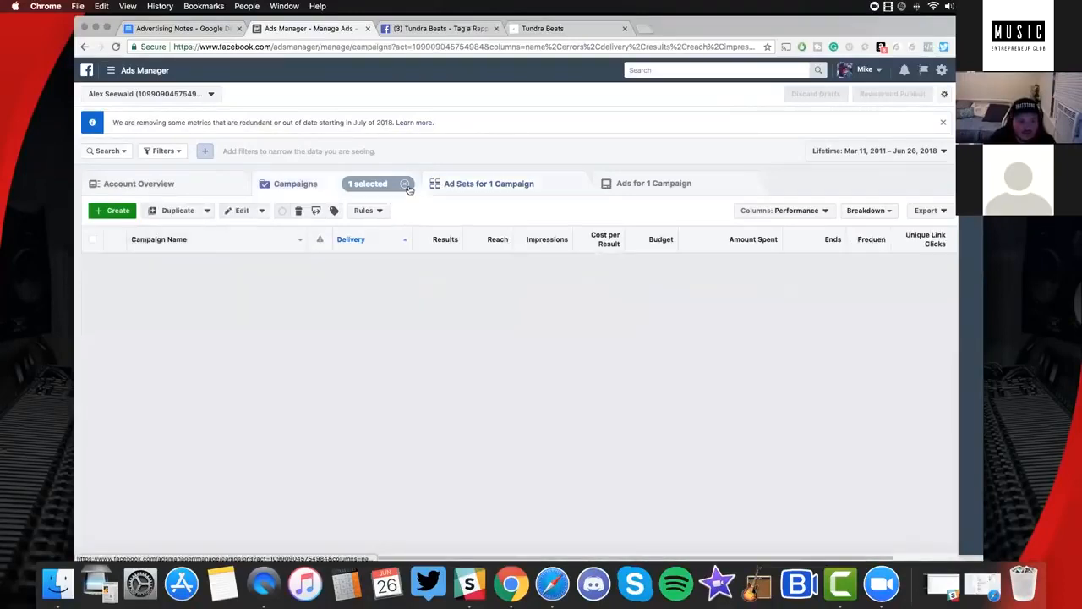
pyautogui.click(405, 185)
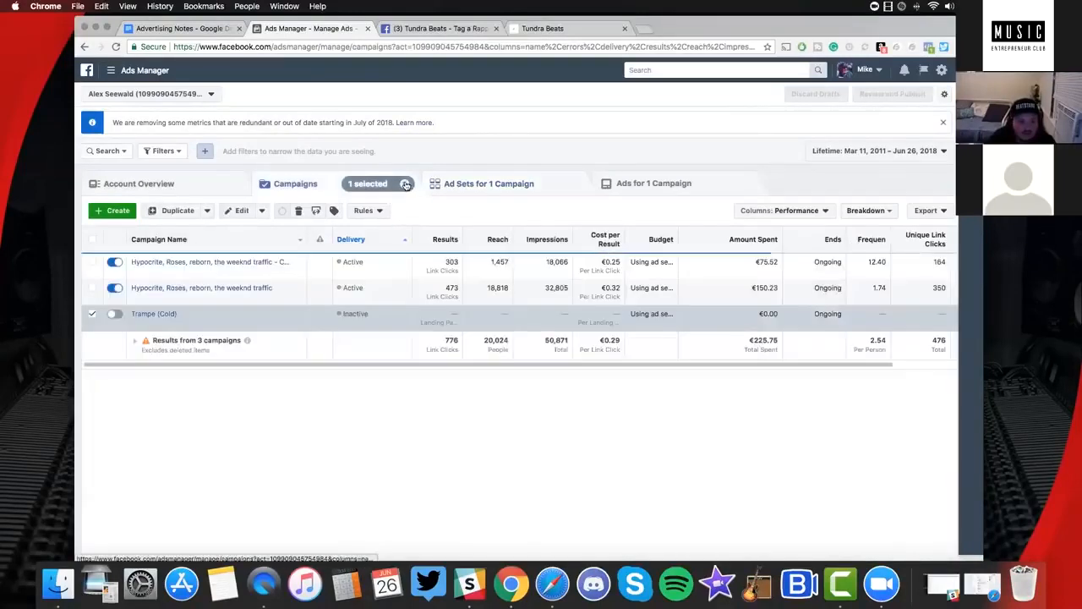
pyautogui.click(160, 314)
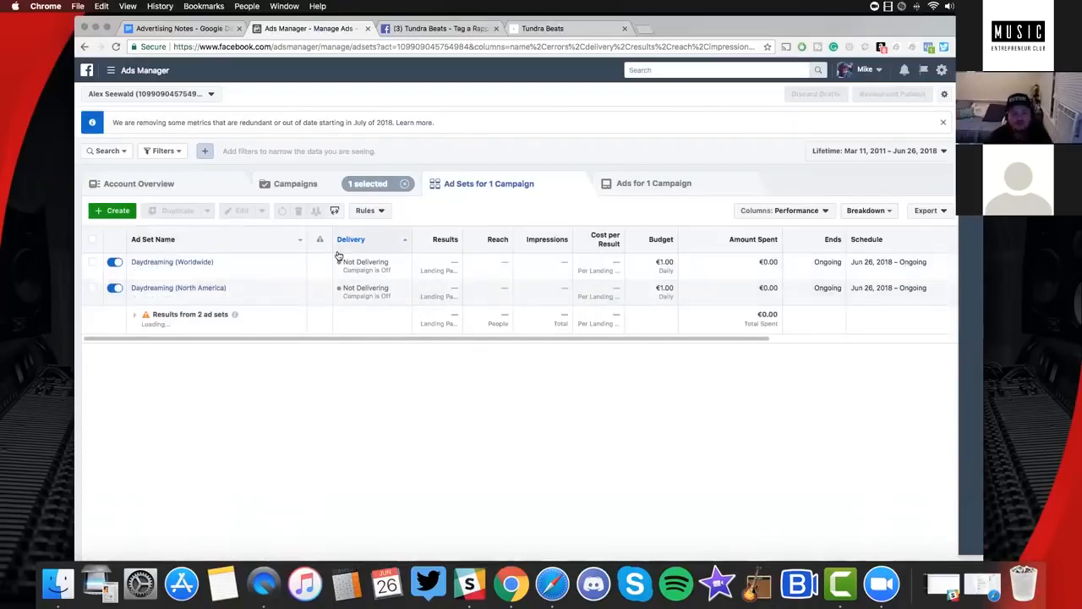
# List all ad sets without the campaign selection and check the ad metrics, including frequency, of the first DE - 18+ ad set
pyautogui.click(328, 187)
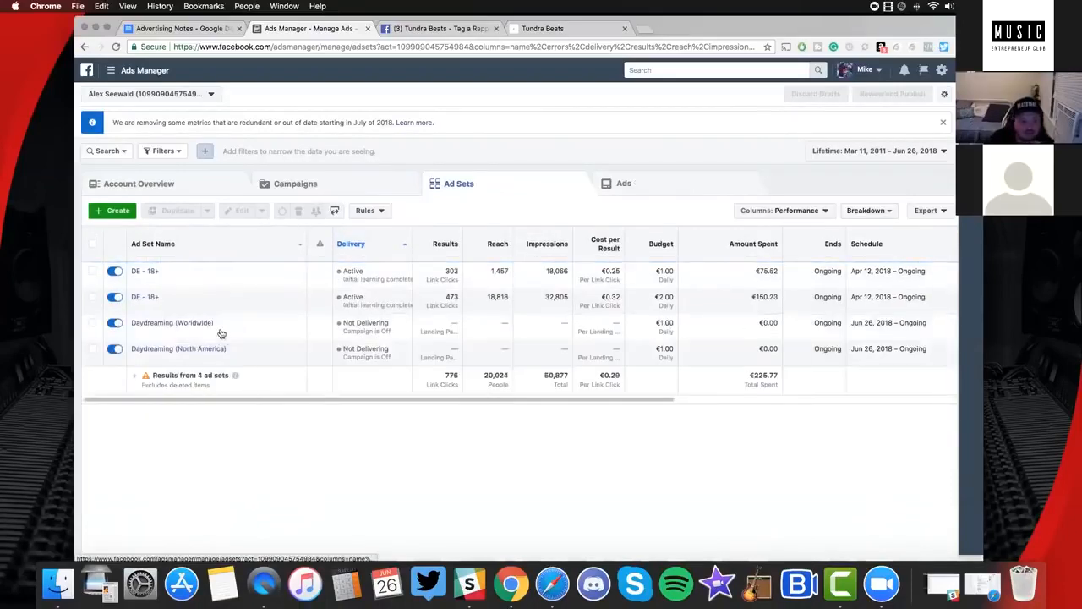
pyautogui.click(149, 272)
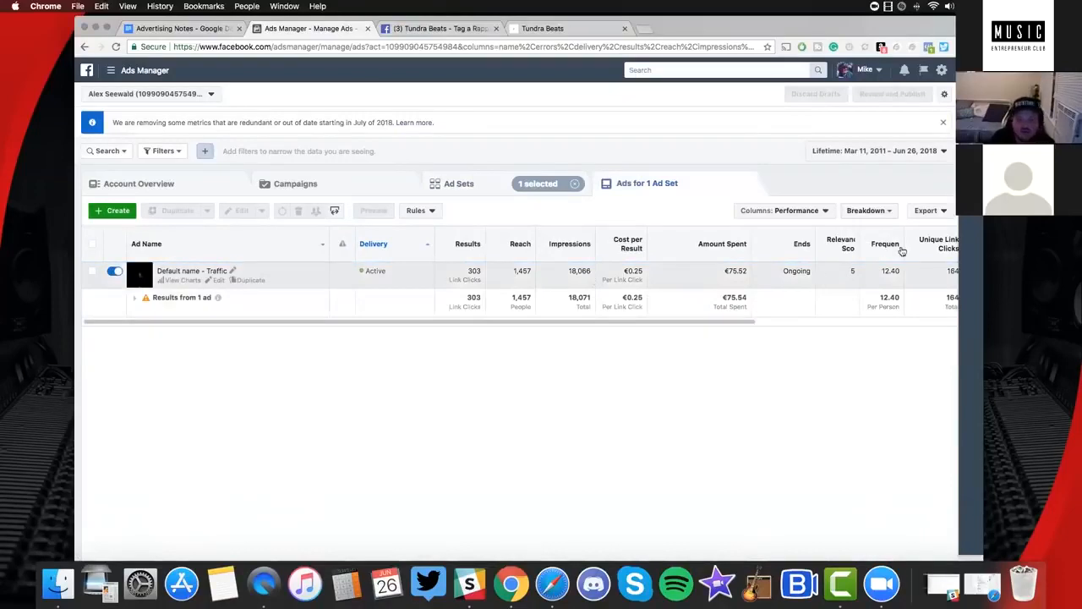
pyautogui.moveTo(891, 251)
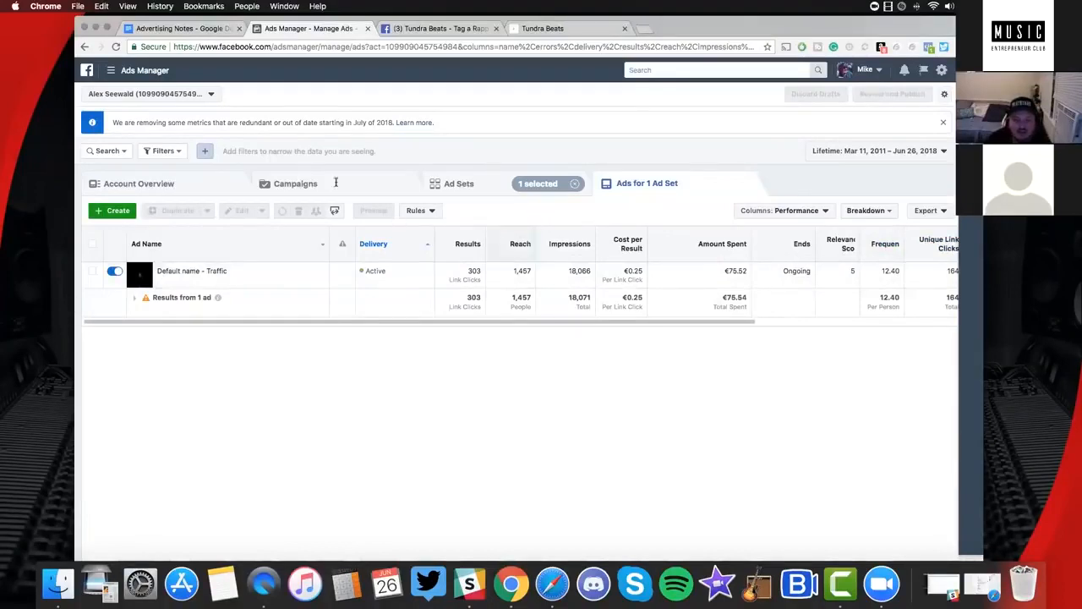
pyautogui.click(85, 47)
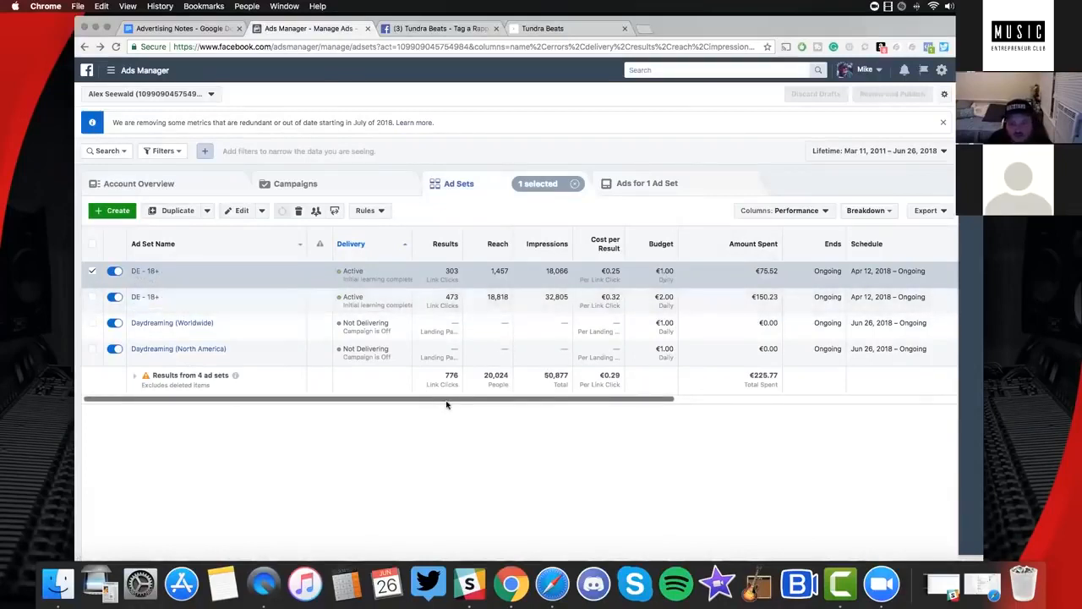
pyautogui.hscroll(2, 403, 404)
pyautogui.hscroll(-2, 403, 404)
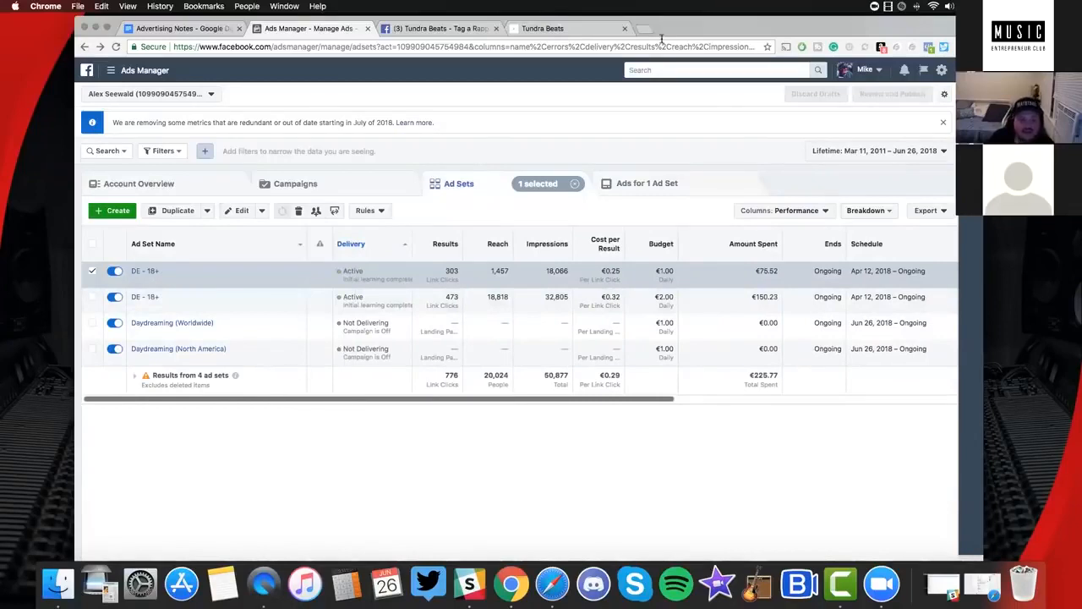
# Reposition the browser window and reopen the Cold campaign's ad sets from the campaign list
pyautogui.moveTo(678, 27); pyautogui.dragTo(714, 28)
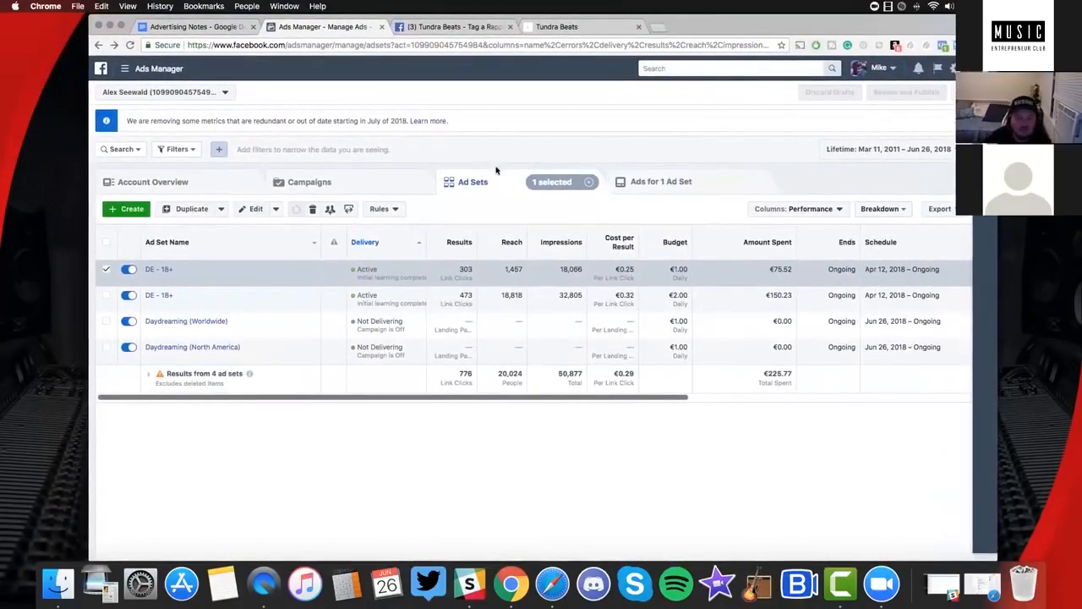
pyautogui.moveTo(767, 22)
pyautogui.mouseDown()
pyautogui.moveTo(767, 64)
pyautogui.moveTo(764, 33)
pyautogui.mouseUp()
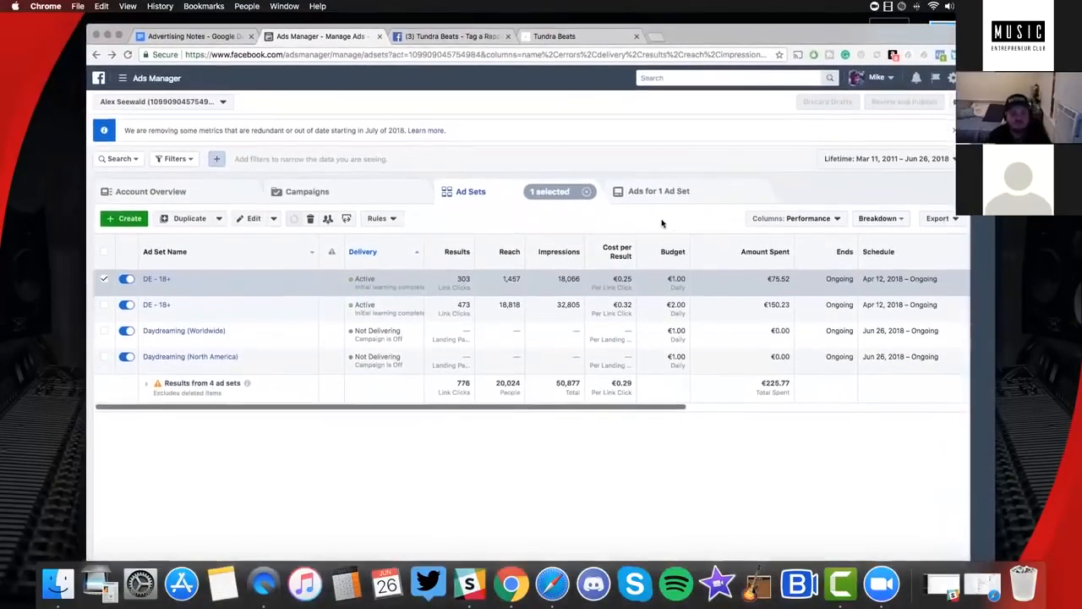
pyautogui.click(389, 199)
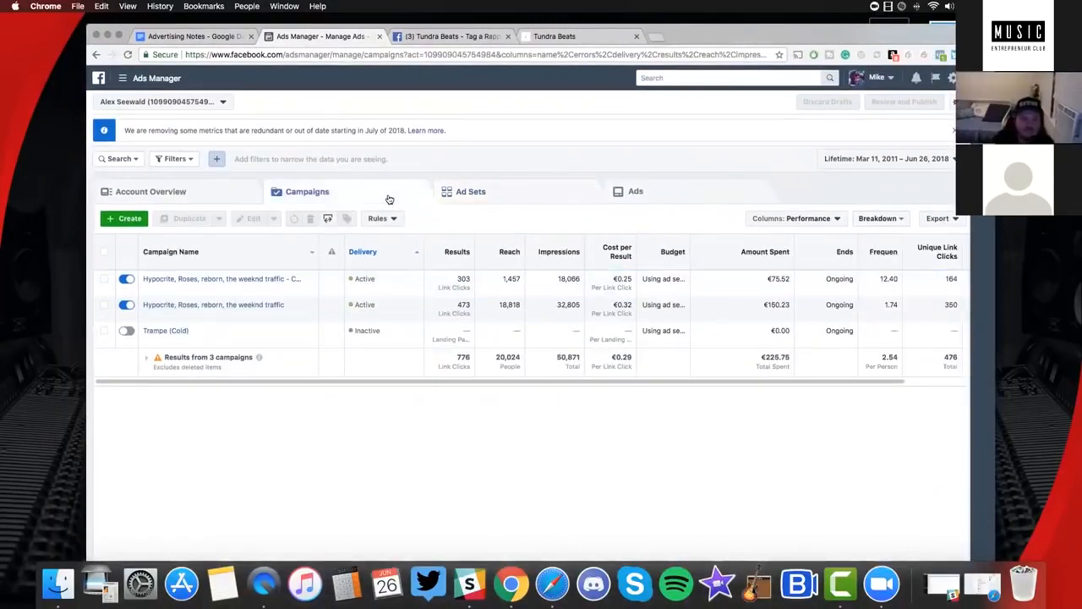
pyautogui.click(179, 333)
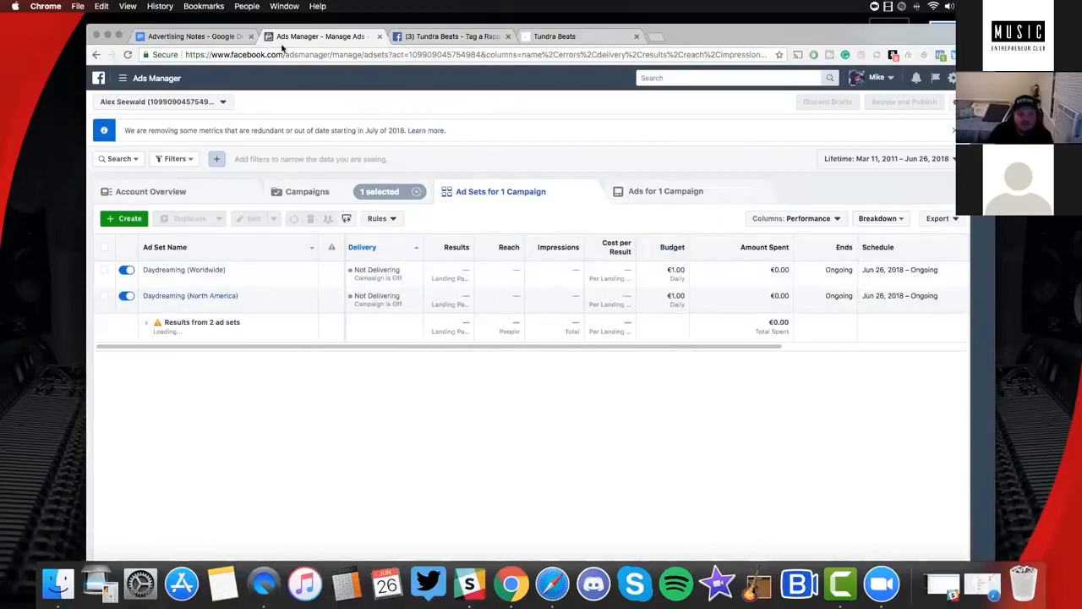
# Open the Audiences tool and examine the Website Visitors custom audience's size and pixel details
pyautogui.click(125, 79)
pyautogui.click(133, 175)
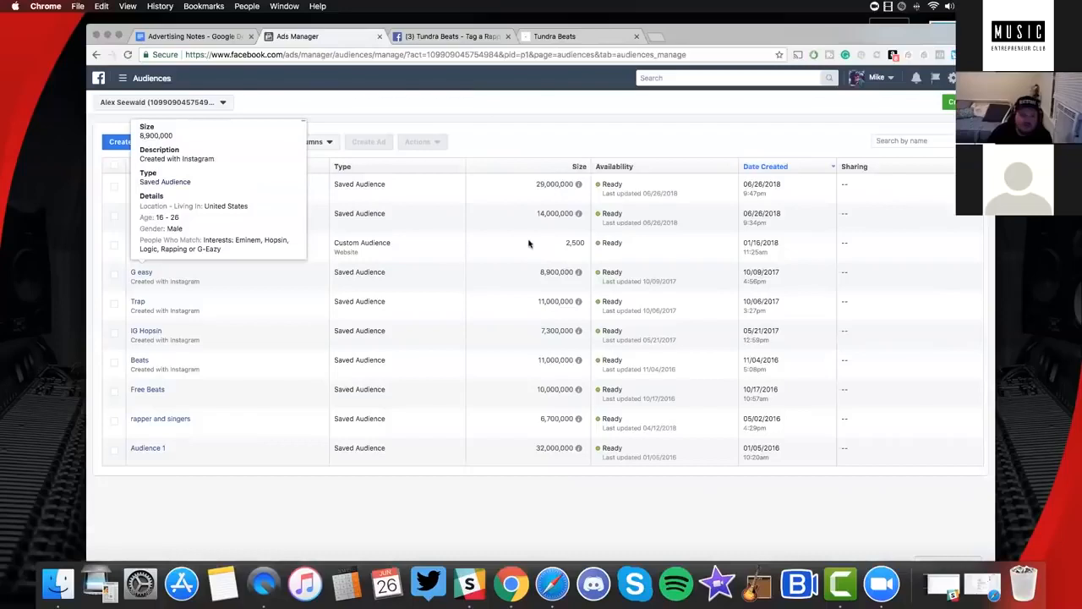
pyautogui.click(170, 246)
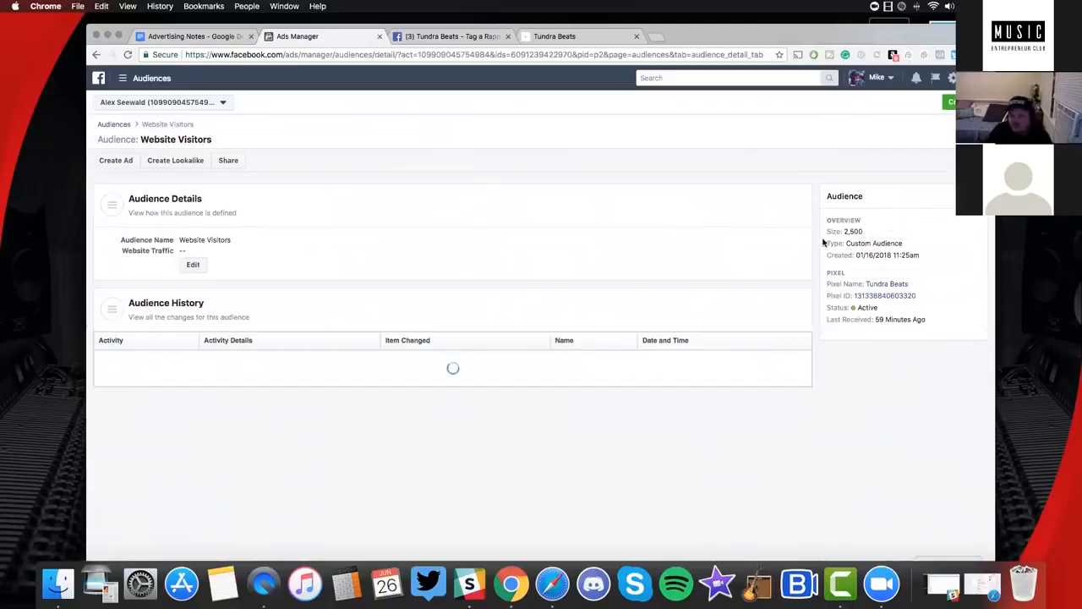
pyautogui.moveTo(843, 230); pyautogui.dragTo(868, 232)
pyautogui.click(872, 234)
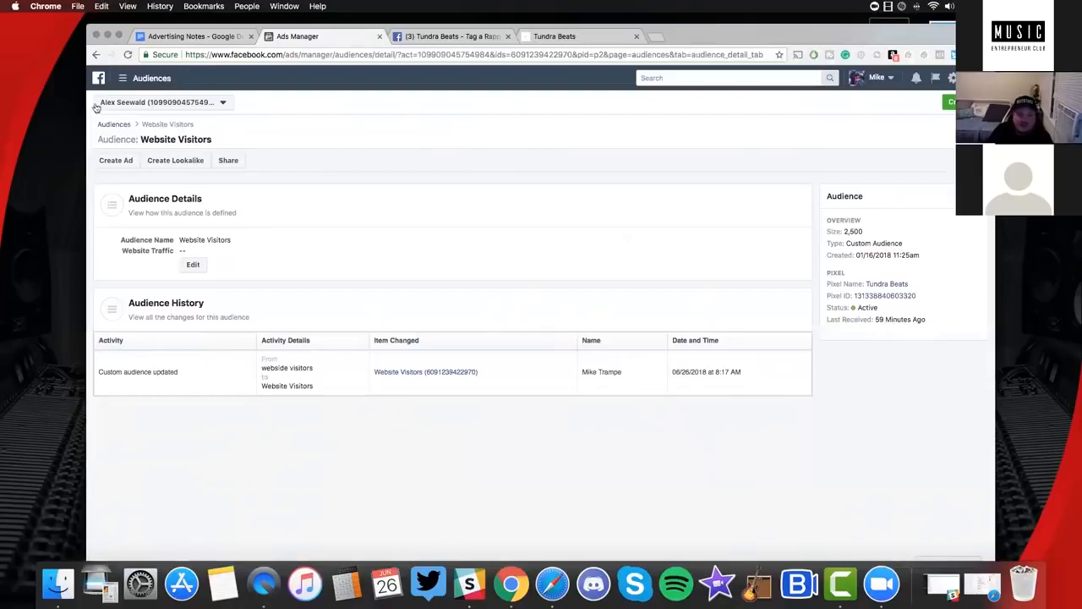
# Return to the audience list and view the targeting details of Daydreaming Audience
pyautogui.click(116, 124)
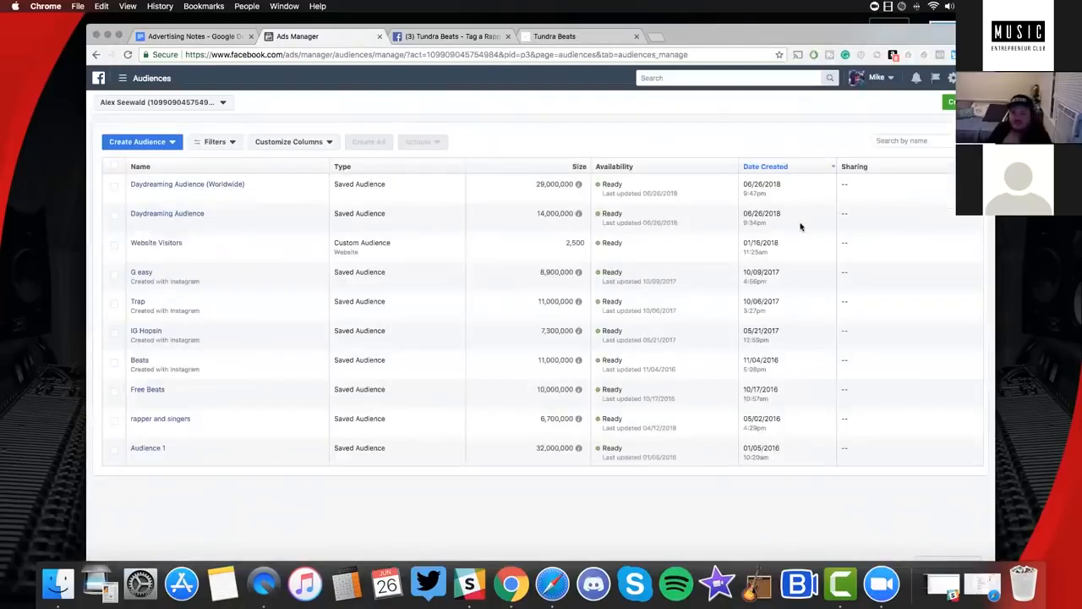
pyautogui.moveTo(153, 216)
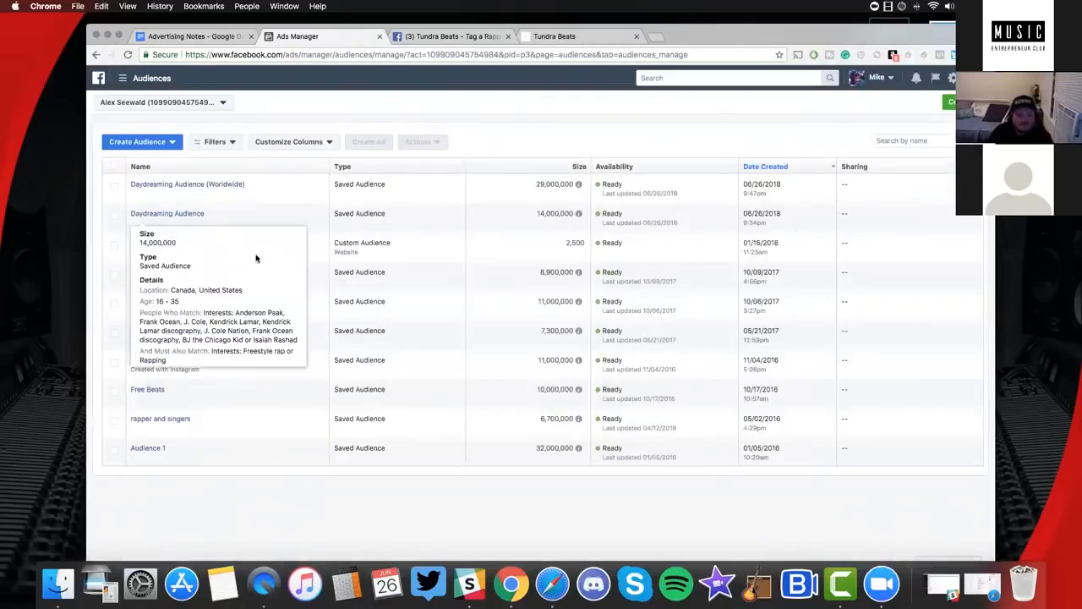
pyautogui.click(437, 39)
pyautogui.click(372, 39)
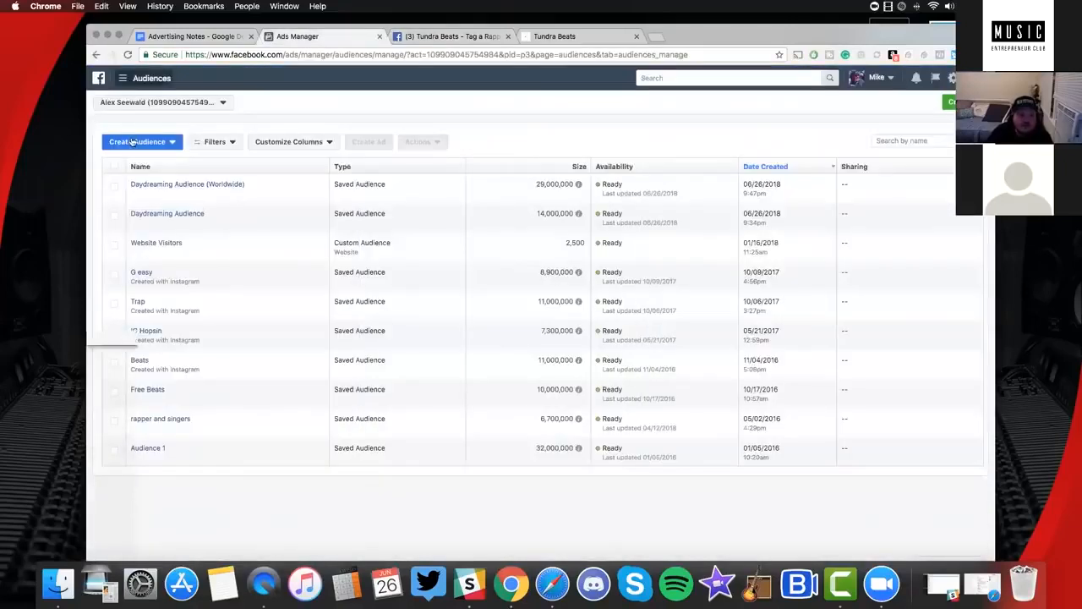
# Go back from the audiences to the campaign list and open the Cold campaign
pyautogui.click(121, 77)
pyautogui.click(117, 137)
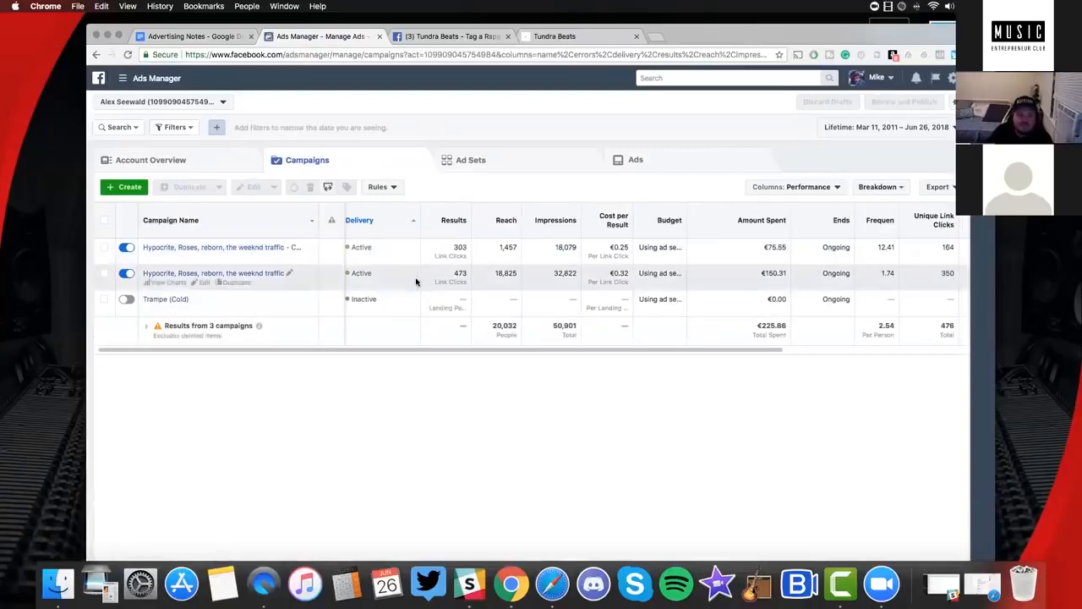
pyautogui.click(188, 302)
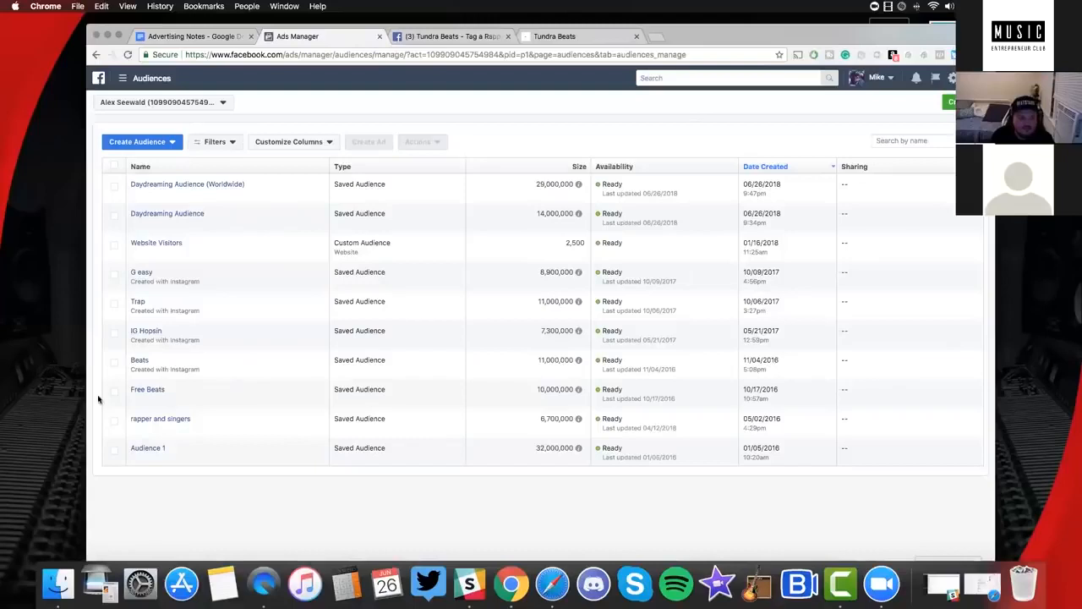
# Examine the Free Beats audience's definition, then view the detail summaries of the G easy and Website Visitors audiences in the list
pyautogui.click(150, 391)
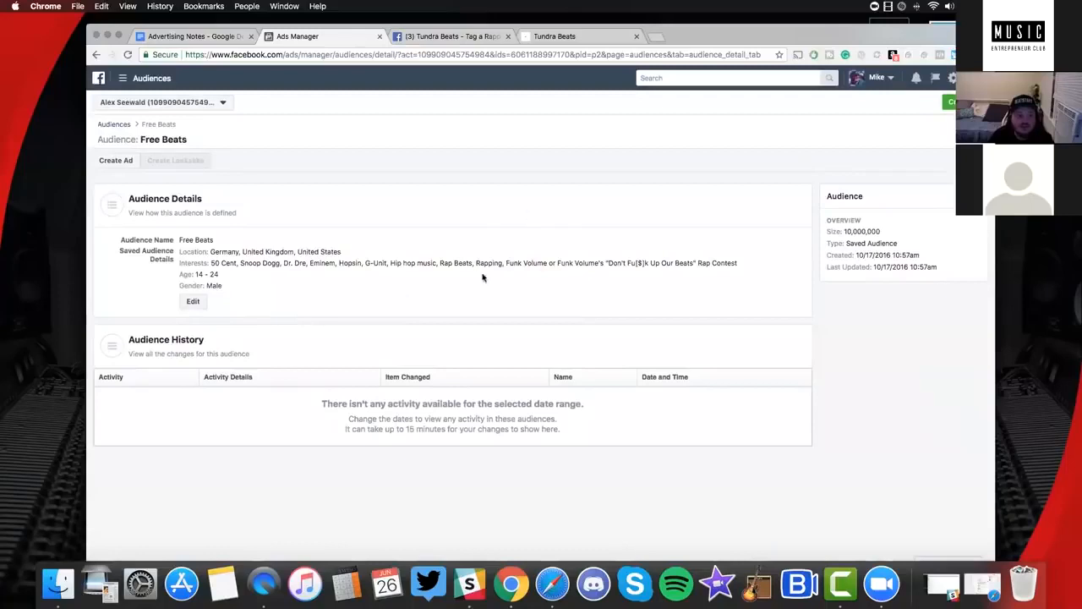
pyautogui.click(96, 56)
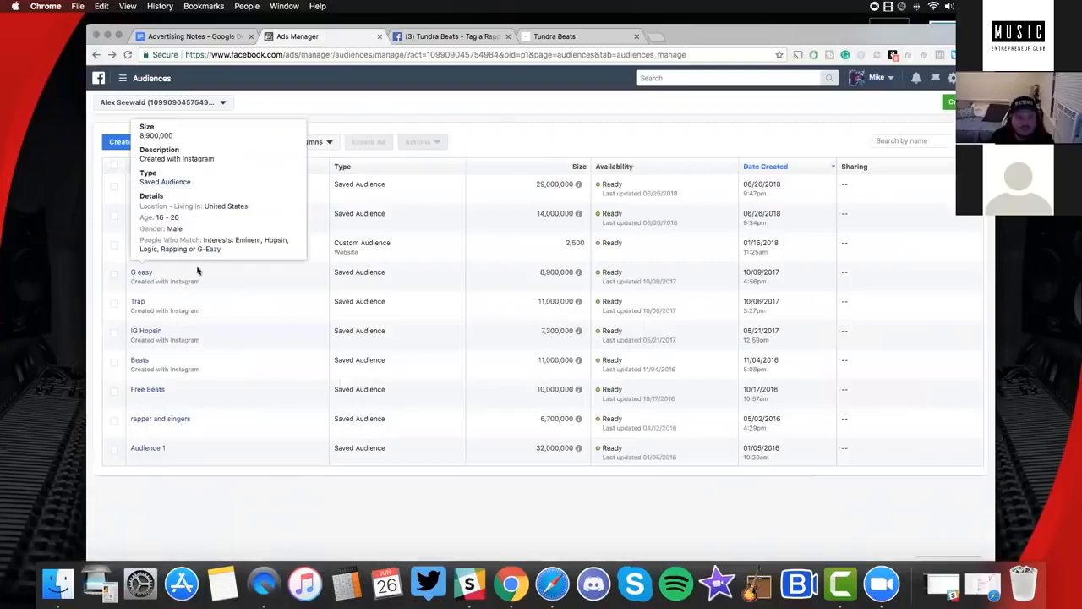
pyautogui.moveTo(262, 341)
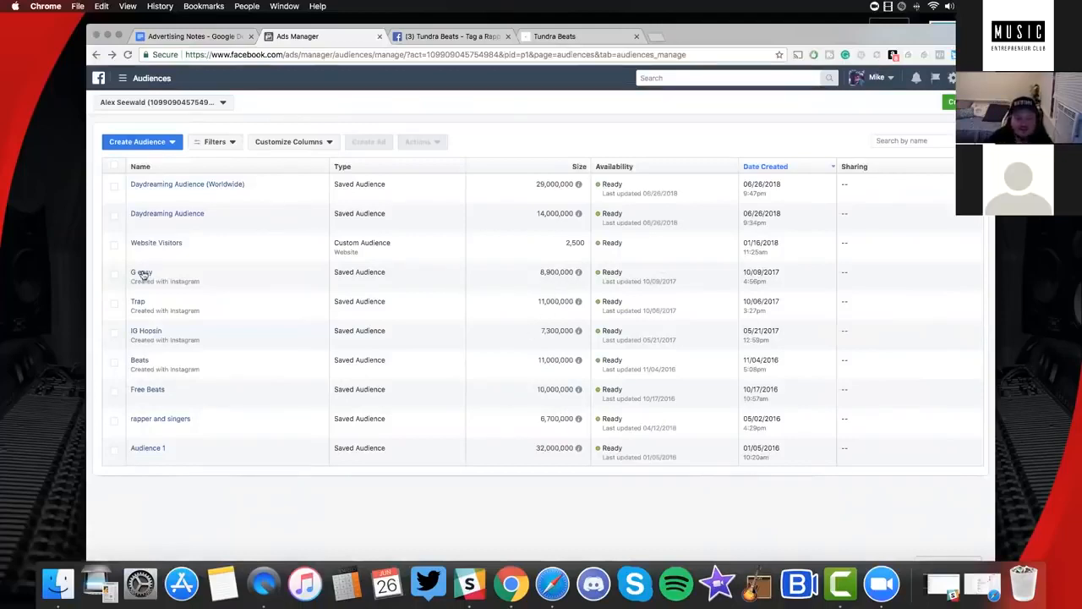
pyautogui.moveTo(142, 274)
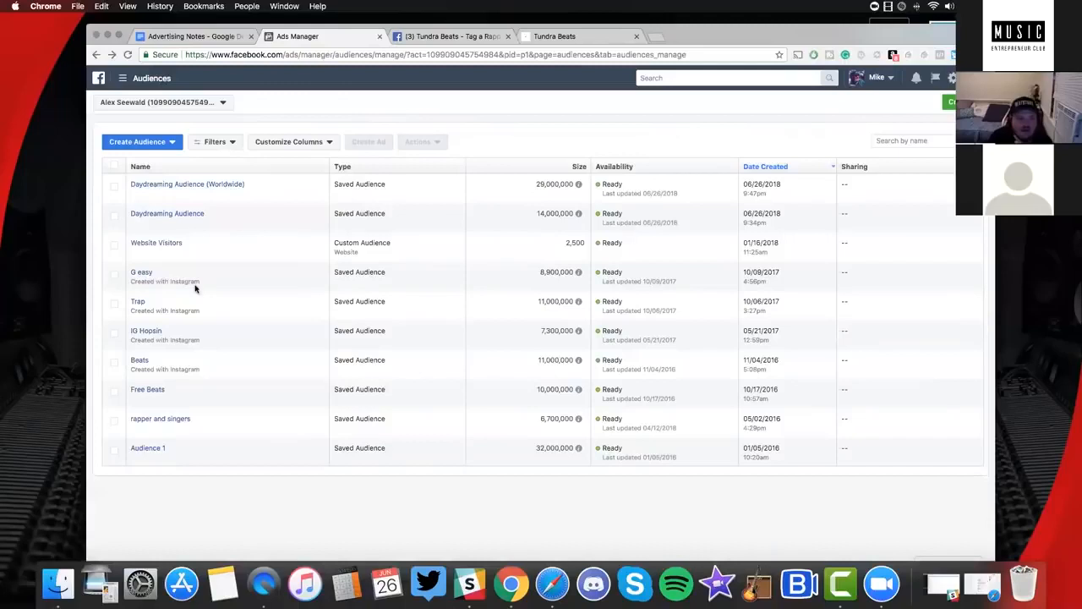
pyautogui.moveTo(161, 246)
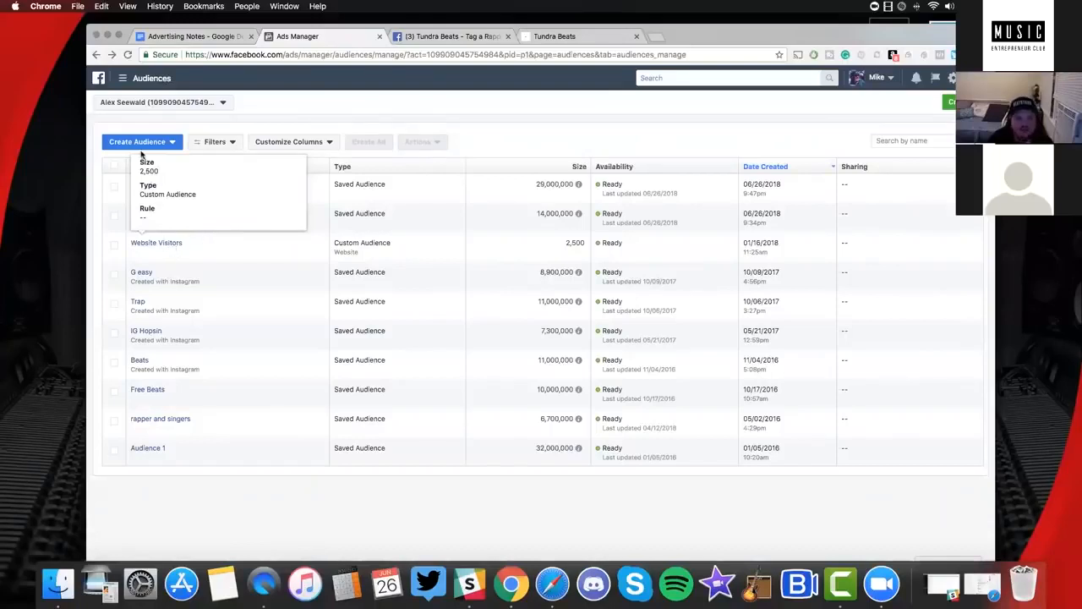
# Return to the campaign list and review the ad set metrics of the first Hypocrite, Roses, reborn, the weeknd traffic campaign
pyautogui.click(123, 77)
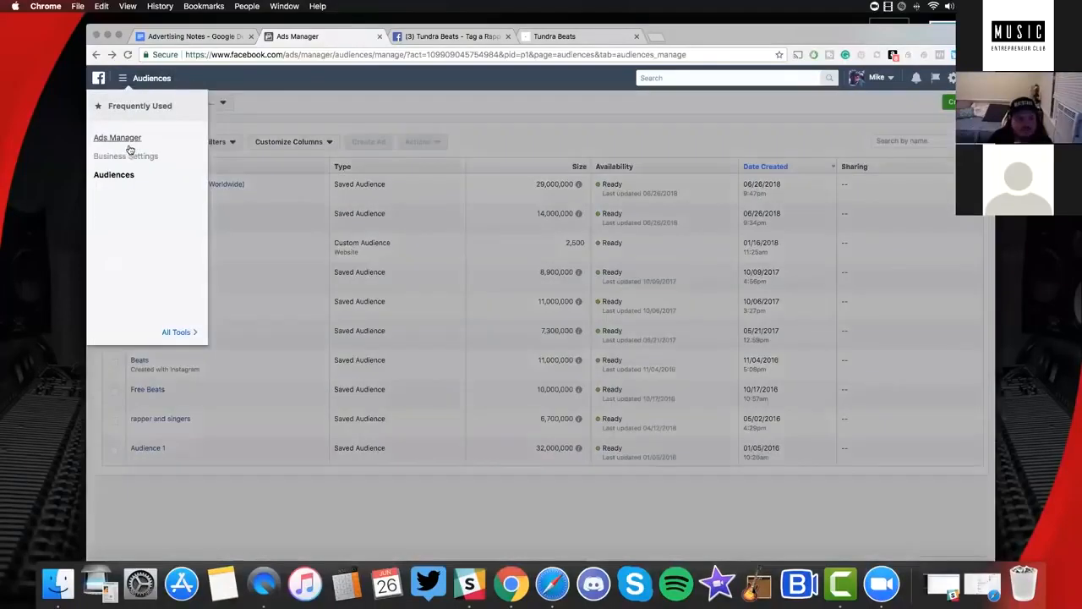
pyautogui.click(127, 140)
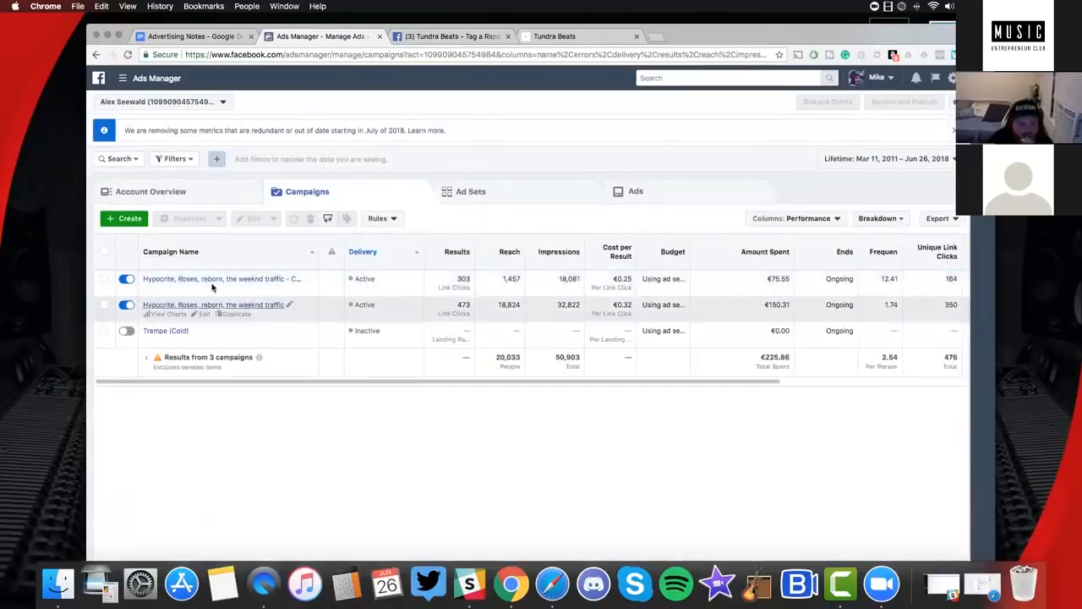
pyautogui.click(243, 279)
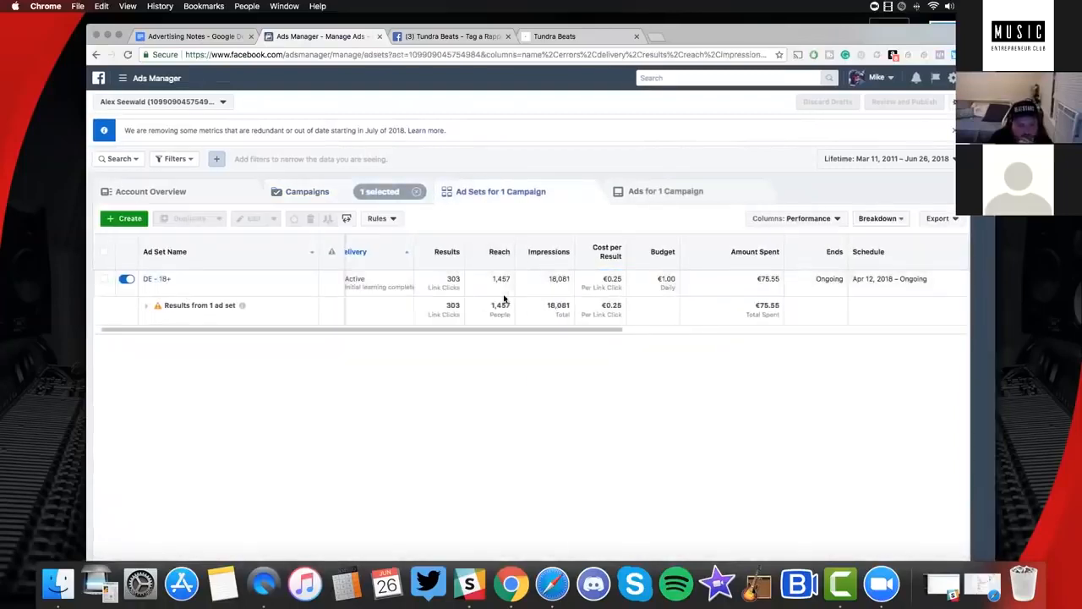
pyautogui.hscroll(2, 575, 287)
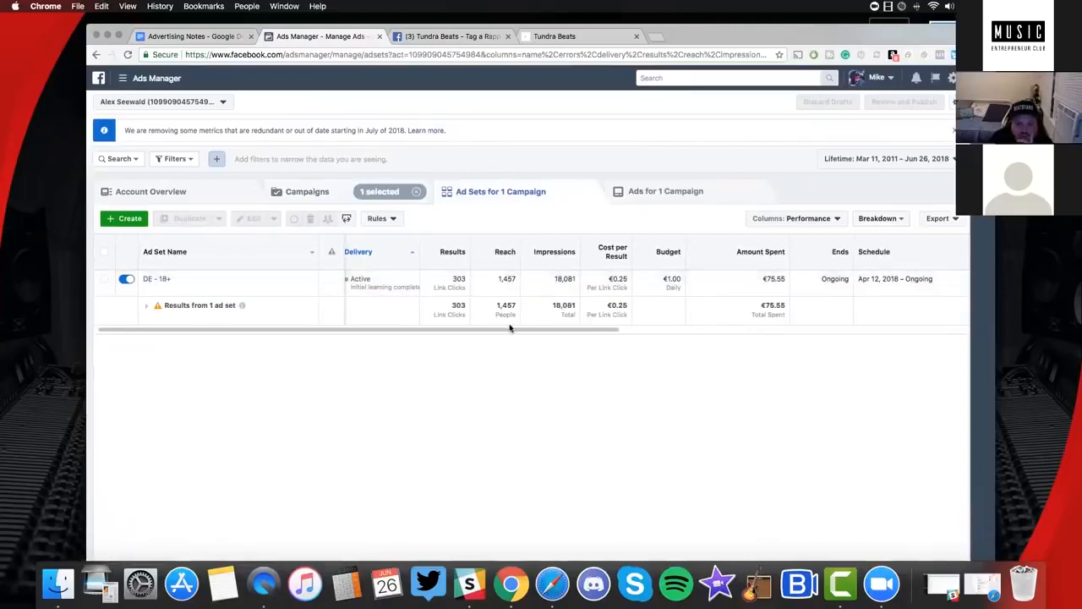
pyautogui.hscroll(-2, 519, 329)
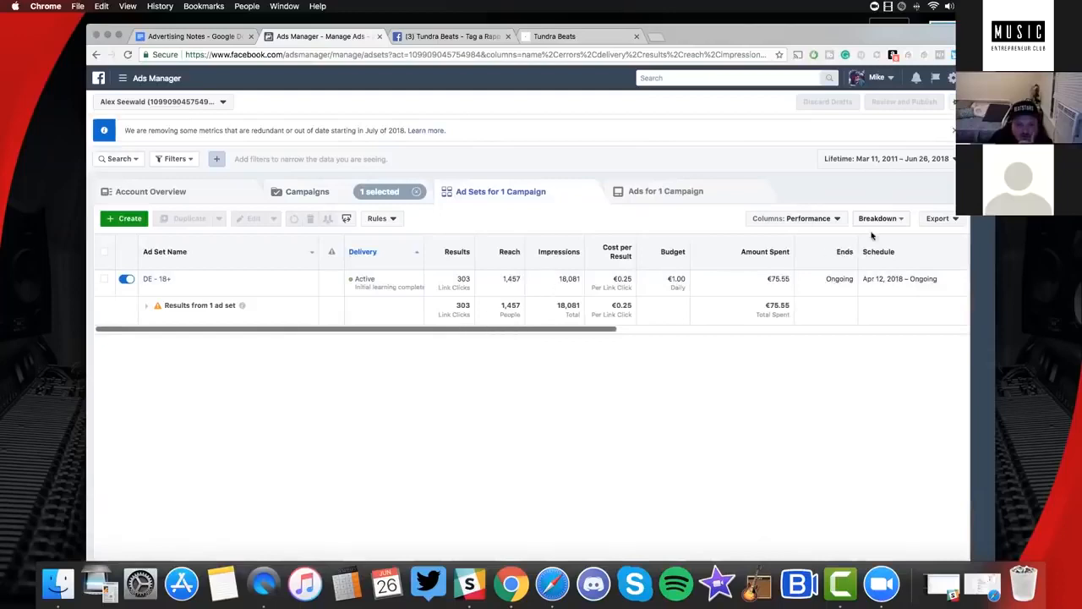
# Open the DE - 18+ ad set's ad and examine its frequency, unique link clicks, website purchases and video view metrics
pyautogui.click(153, 279)
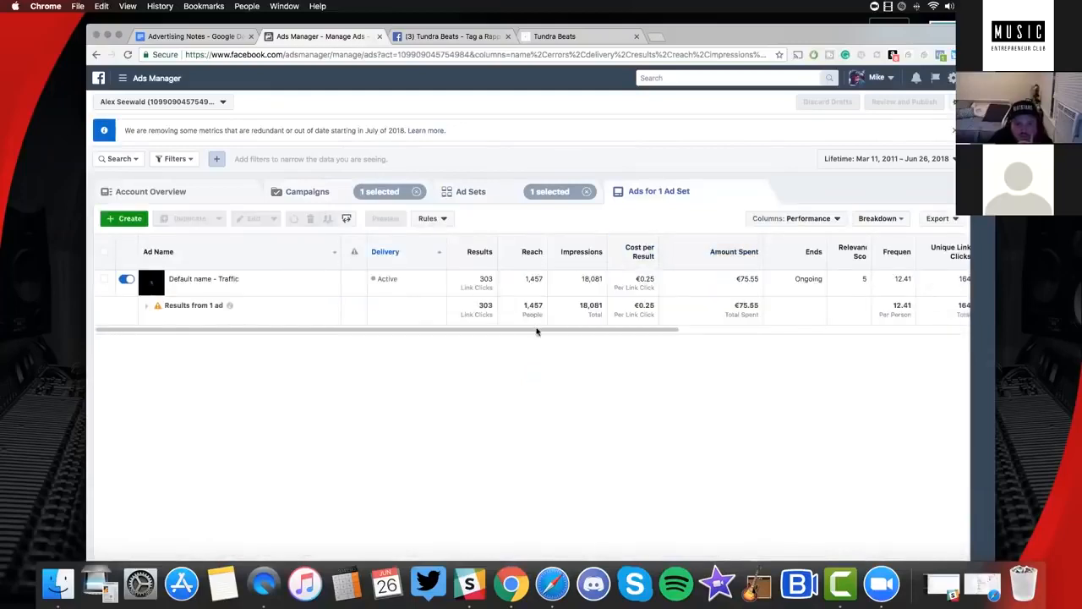
pyautogui.moveTo(536, 328); pyautogui.dragTo(549, 332)
pyautogui.moveTo(619, 334); pyautogui.dragTo(589, 332)
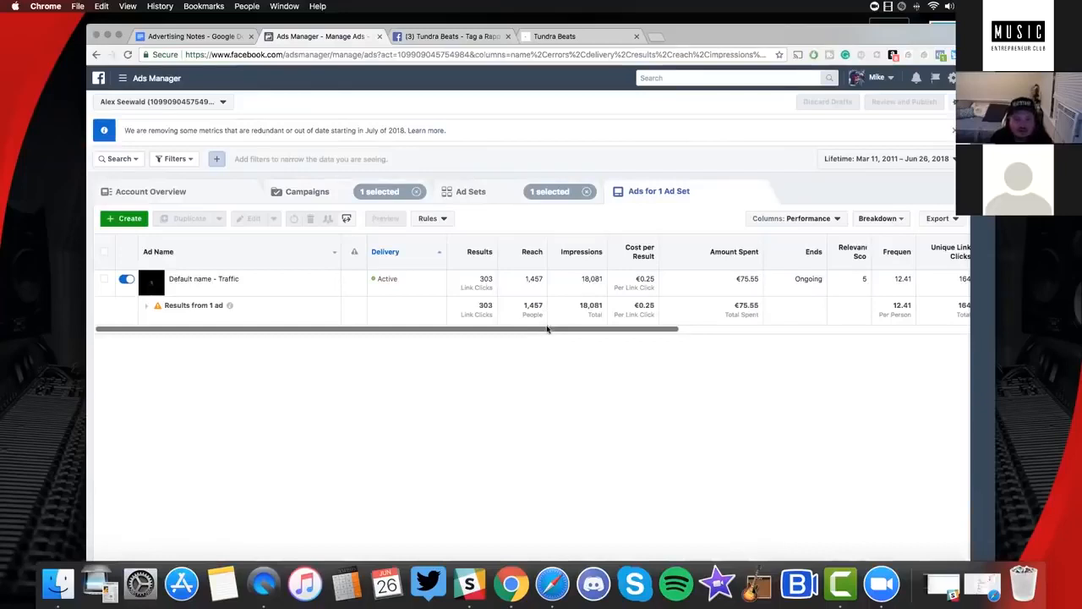
pyautogui.hscroll(5, 593, 331)
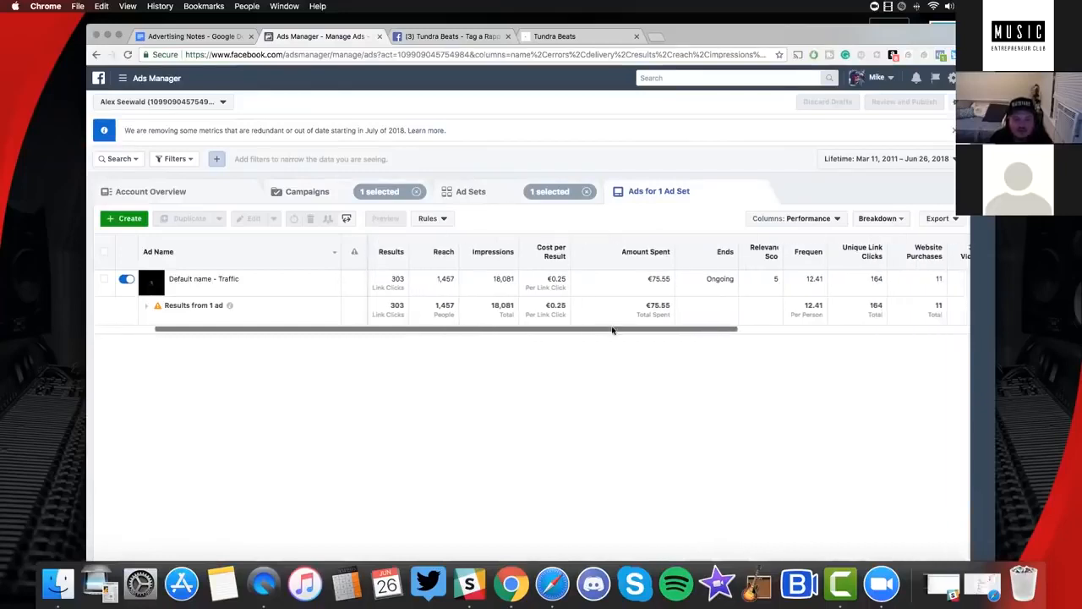
pyautogui.hscroll(5, 718, 335)
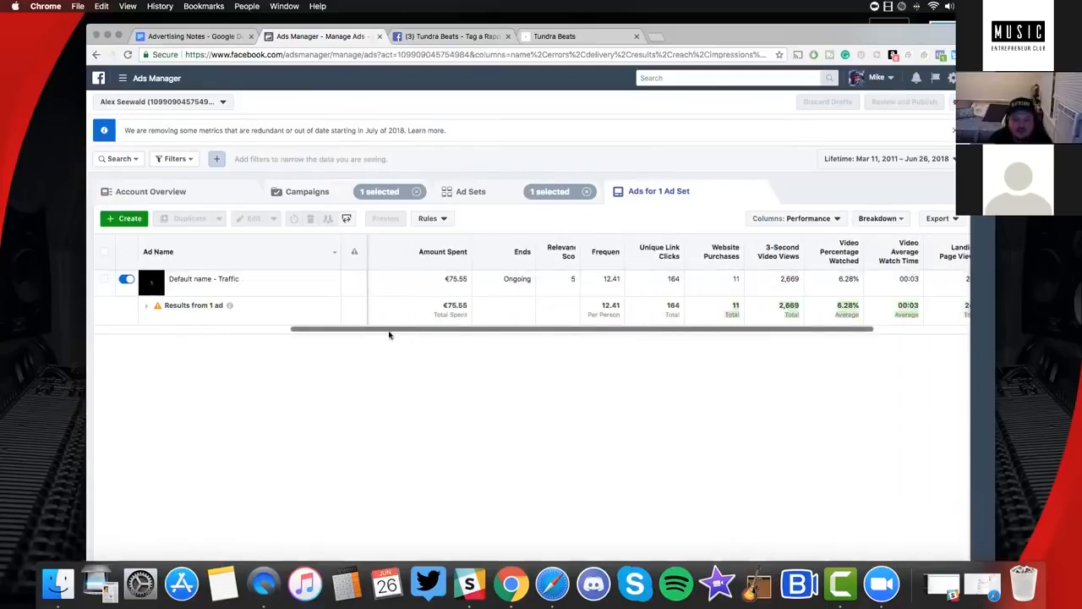
# Review the Default name - Traffic ad's results, reach, impressions, cost per result and amount spent alongside its frequency, purchases and landing page views
pyautogui.hscroll(-5, 385, 332)
pyautogui.hscroll(-3, 372, 332)
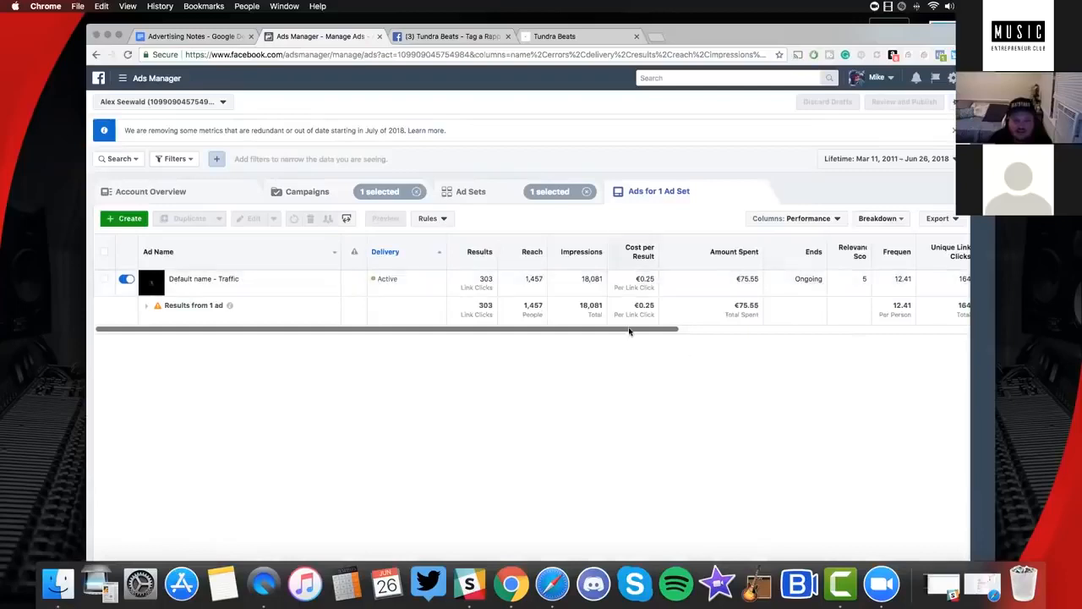
pyautogui.hscroll(5, 880, 337)
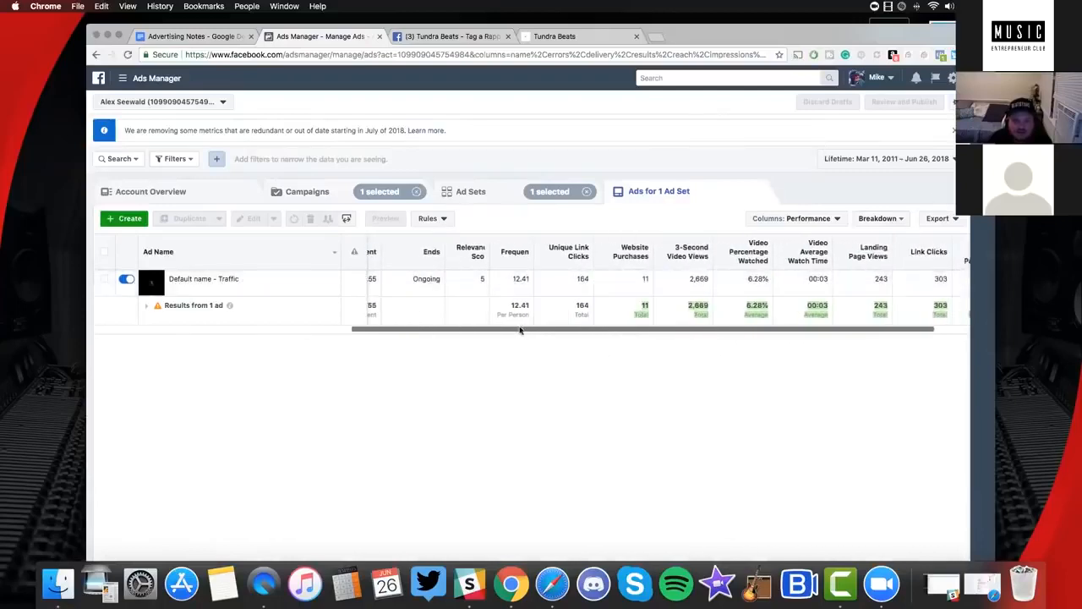
pyautogui.hscroll(-10, 261, 329)
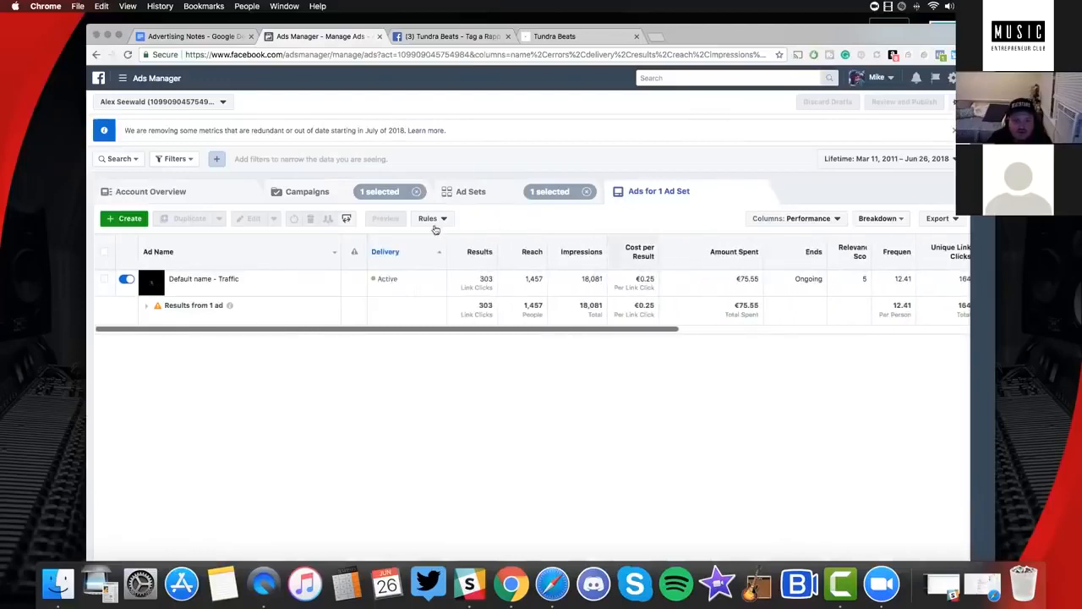
pyautogui.hscroll(3, 637, 333)
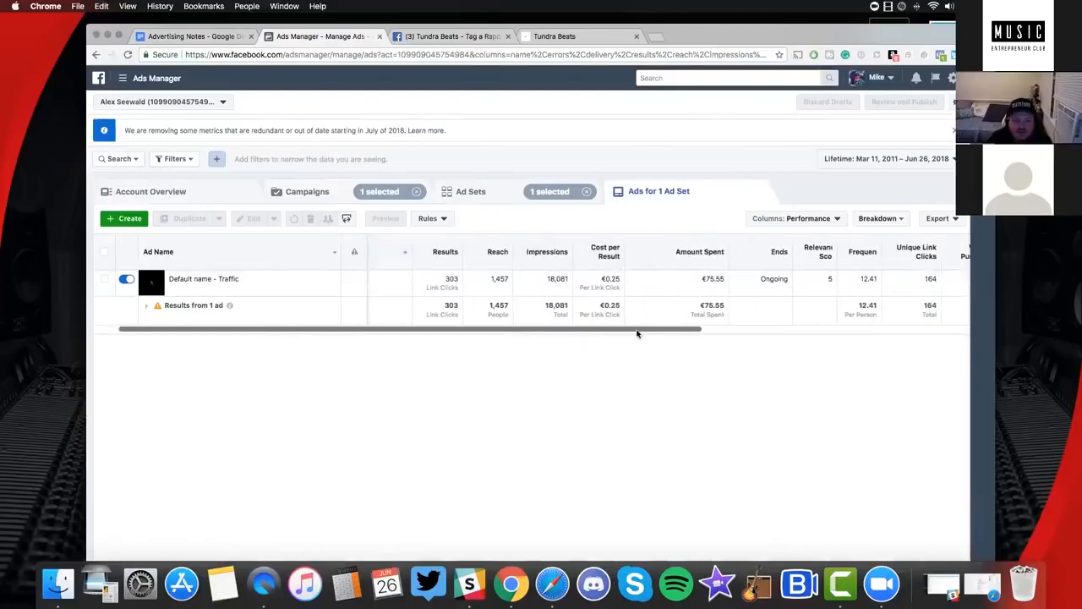
pyautogui.hscroll(2, 518, 308)
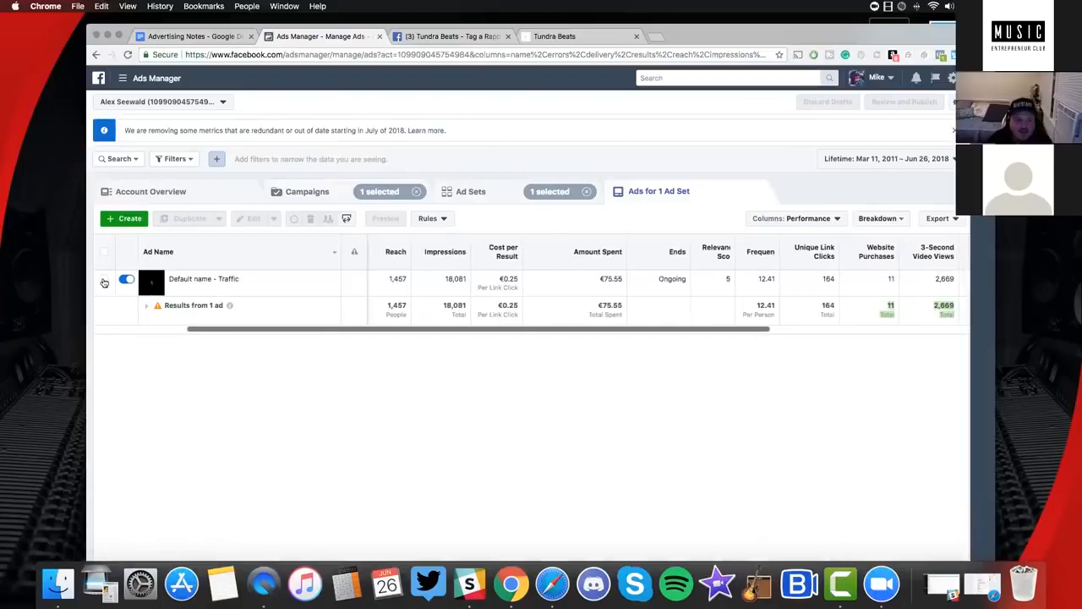
# Open the Default name - Traffic ad for editing and view its published Facebook post with comments
pyautogui.click(103, 279)
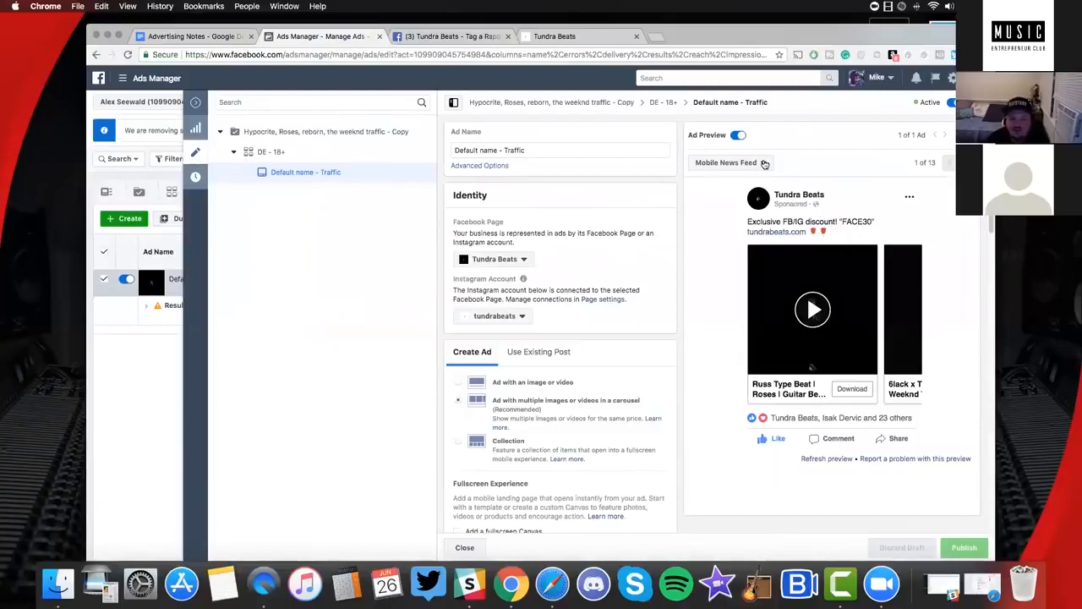
pyautogui.click(764, 163)
pyautogui.click(821, 181)
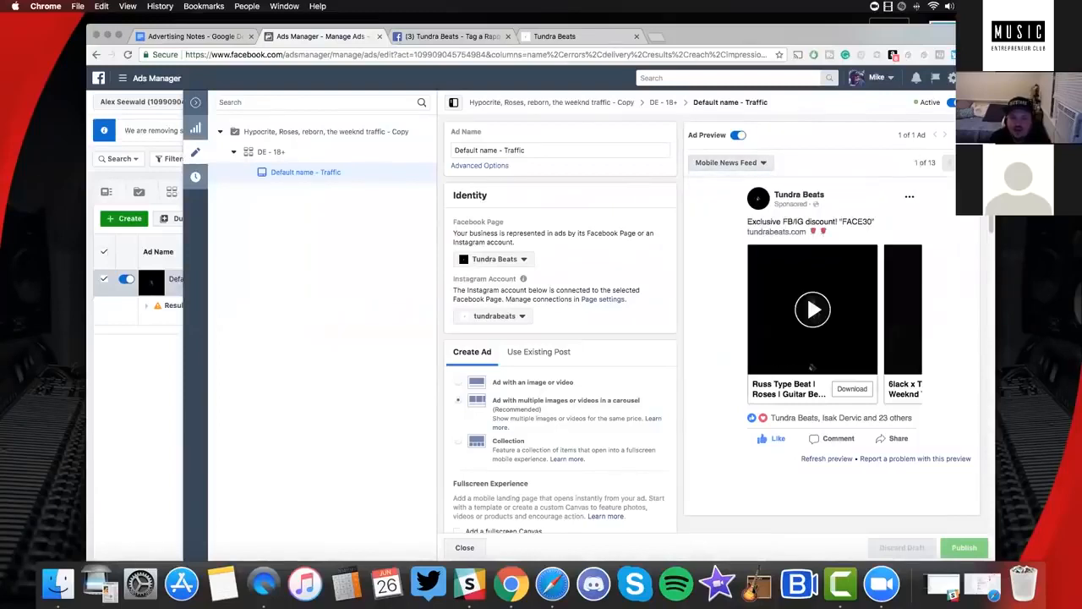
pyautogui.click(970, 162)
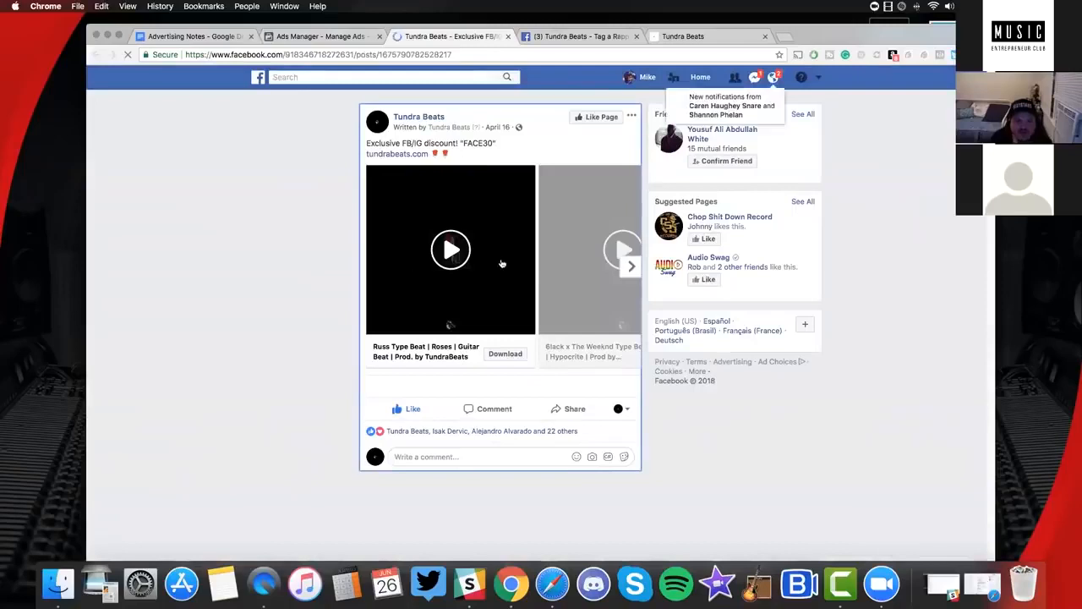
# Browse back and forth through the video cards in the Tundra Beats carousel post, from the Roses beat to the Rendezvous beat
pyautogui.click(631, 266)
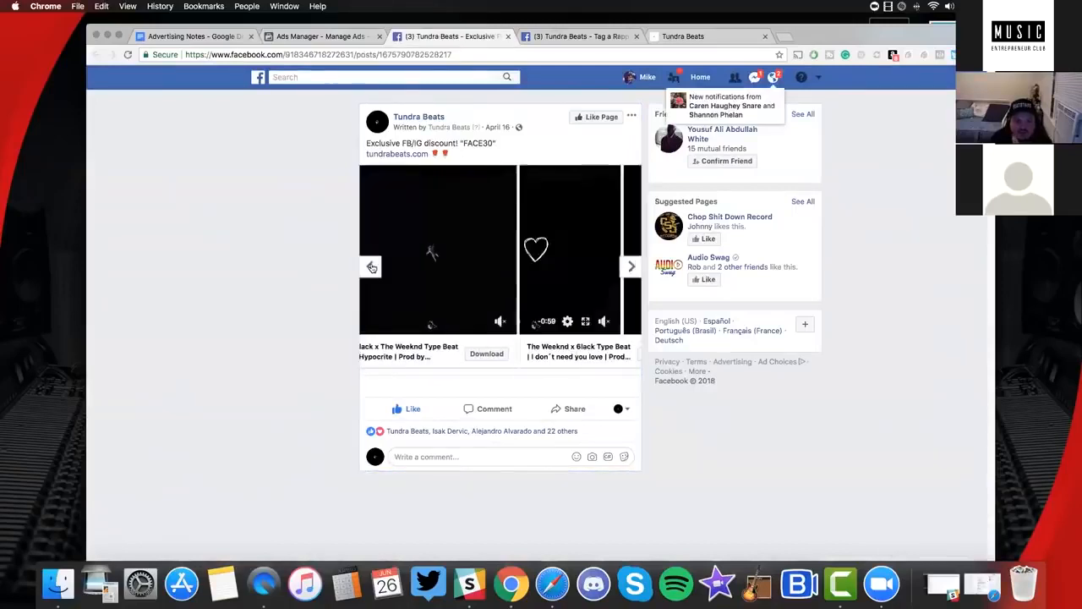
pyautogui.click(371, 267)
pyautogui.click(371, 266)
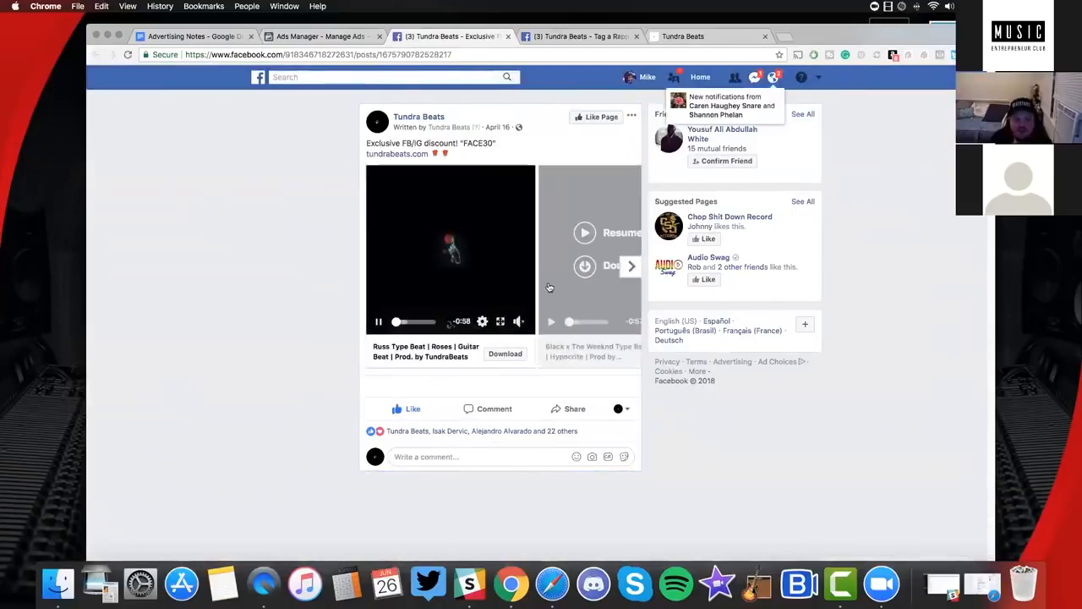
pyautogui.click(632, 267)
pyautogui.click(631, 267)
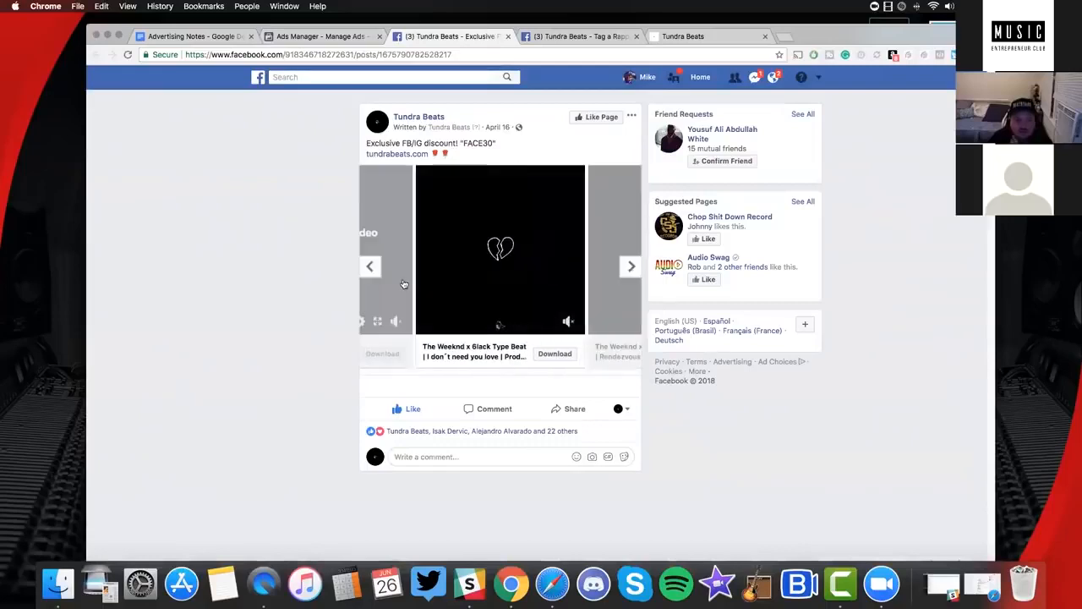
pyautogui.click(371, 267)
pyautogui.click(371, 267)
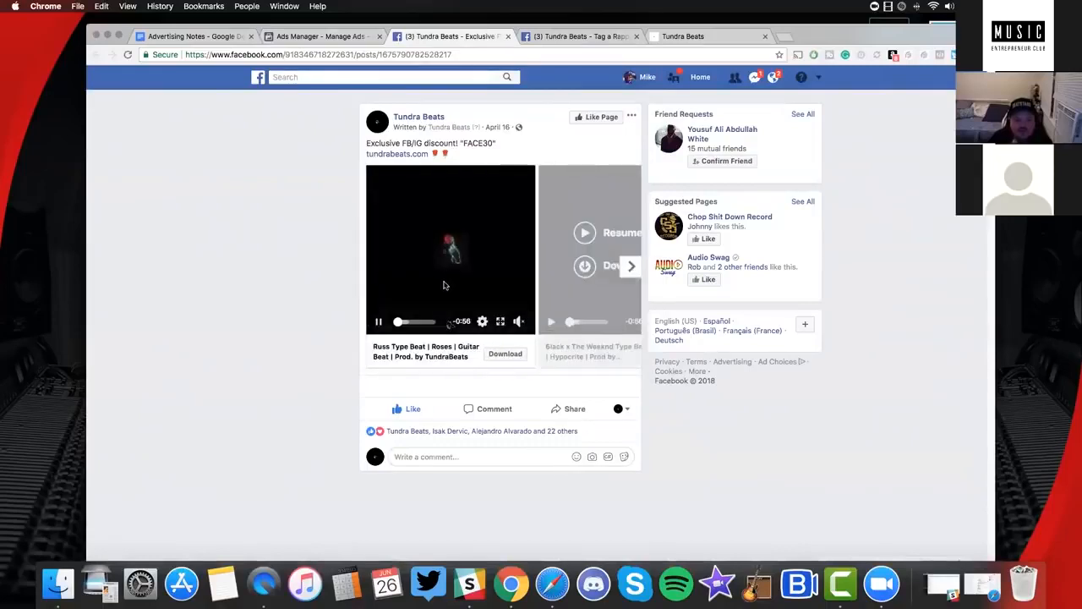
pyautogui.click(632, 267)
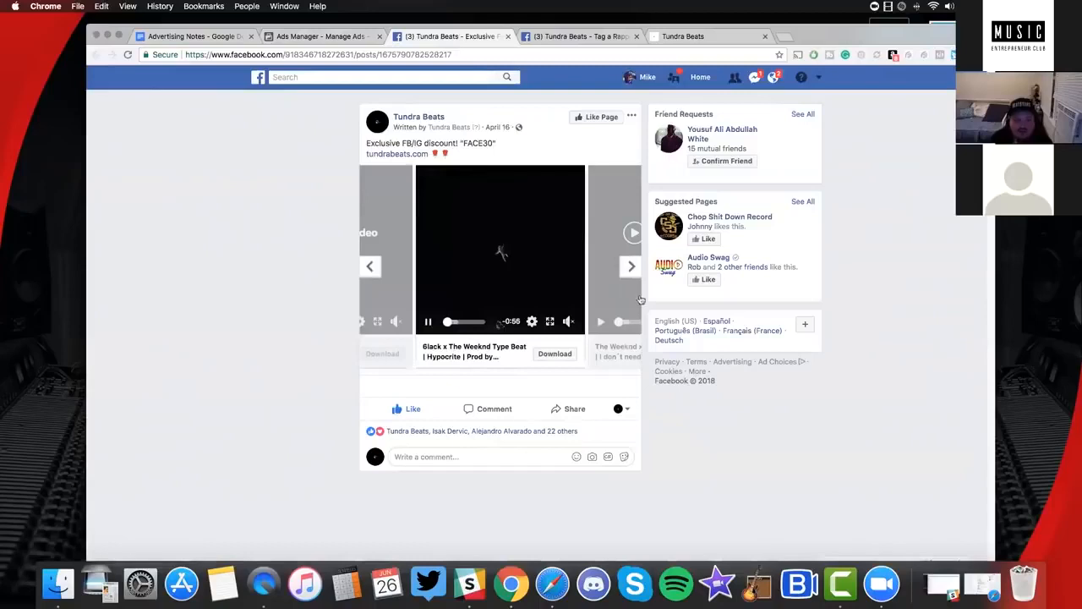
pyautogui.click(632, 266)
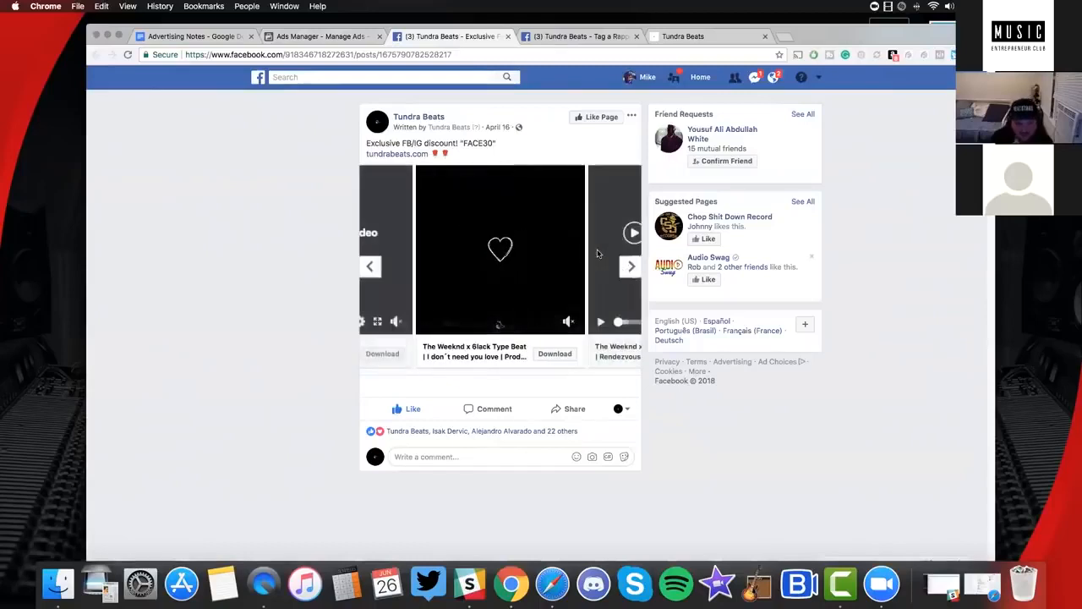
pyautogui.click(632, 266)
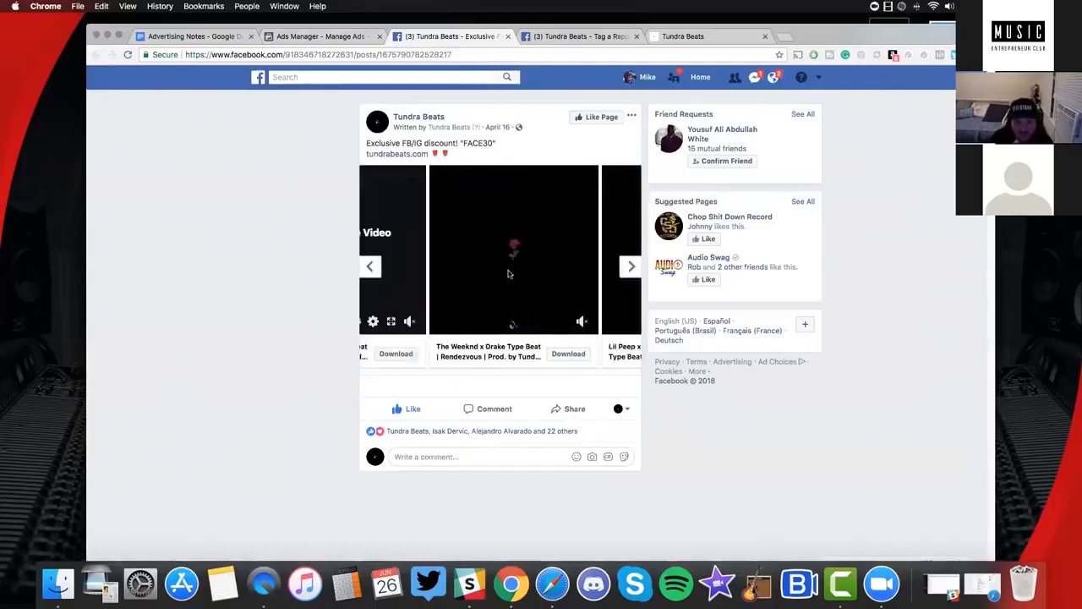
pyautogui.click(625, 272)
pyautogui.click(369, 268)
pyautogui.click(369, 268)
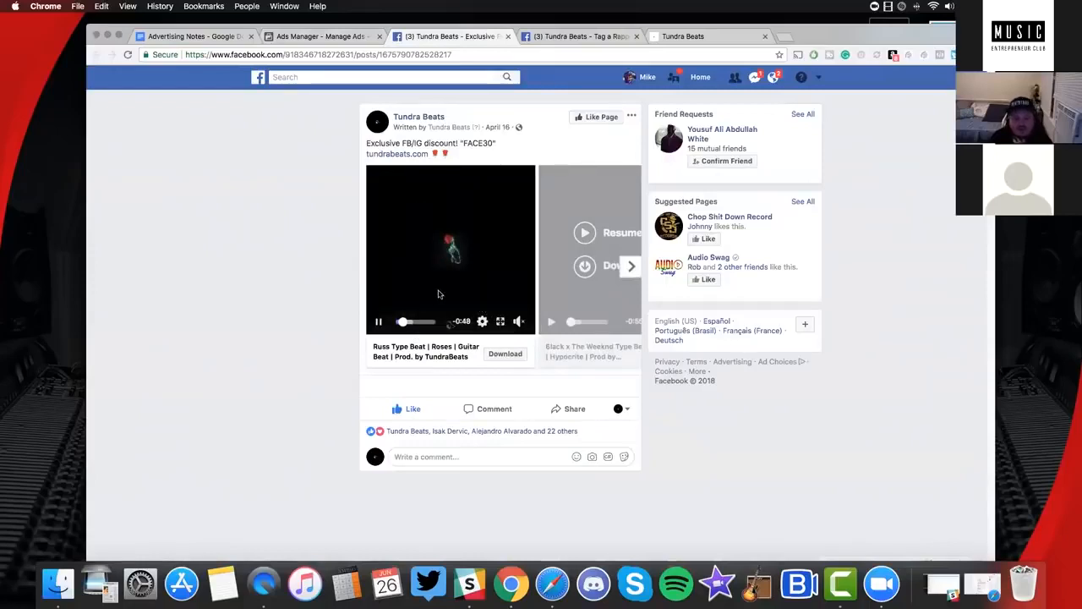
pyautogui.click(631, 267)
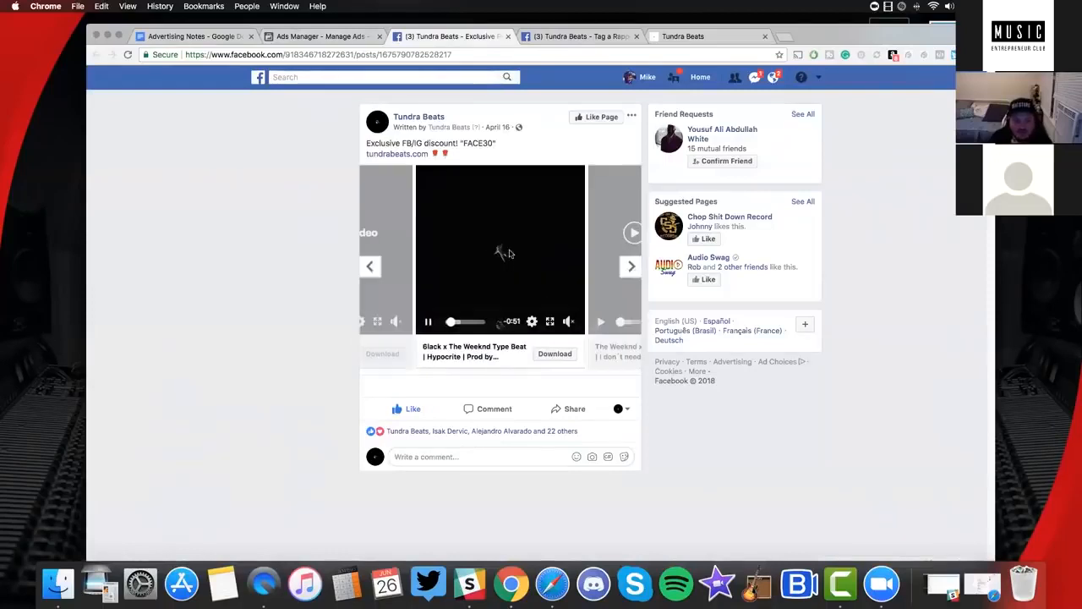
pyautogui.click(372, 266)
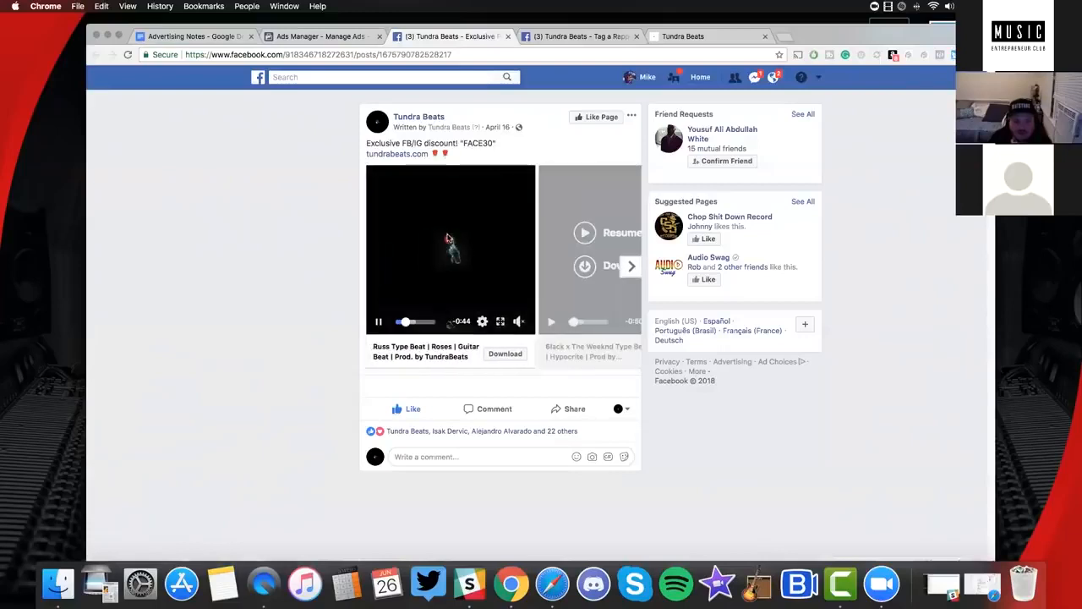
pyautogui.click(631, 267)
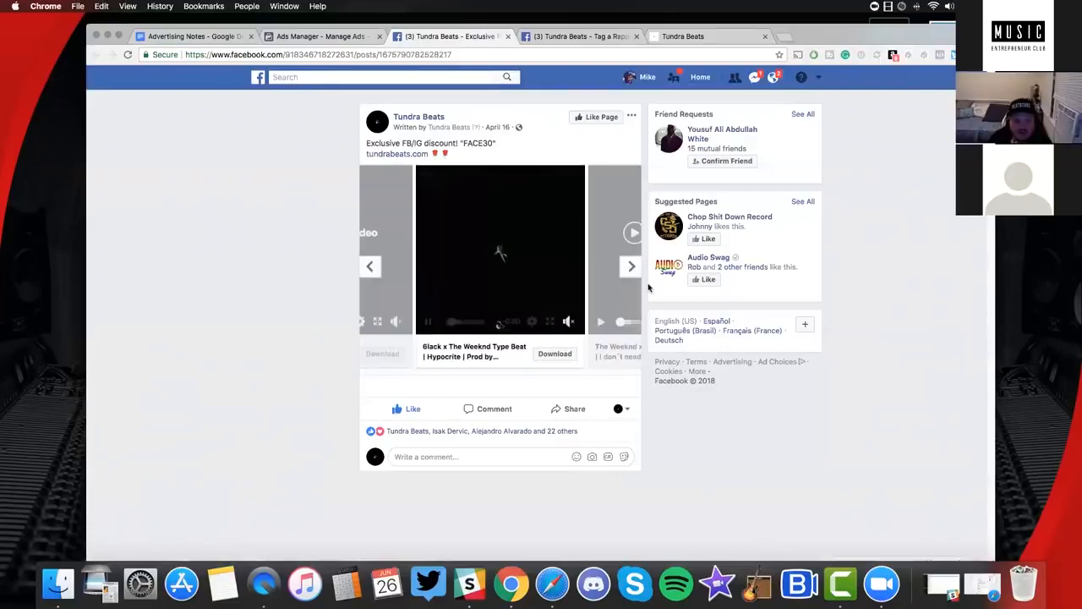
pyautogui.click(631, 267)
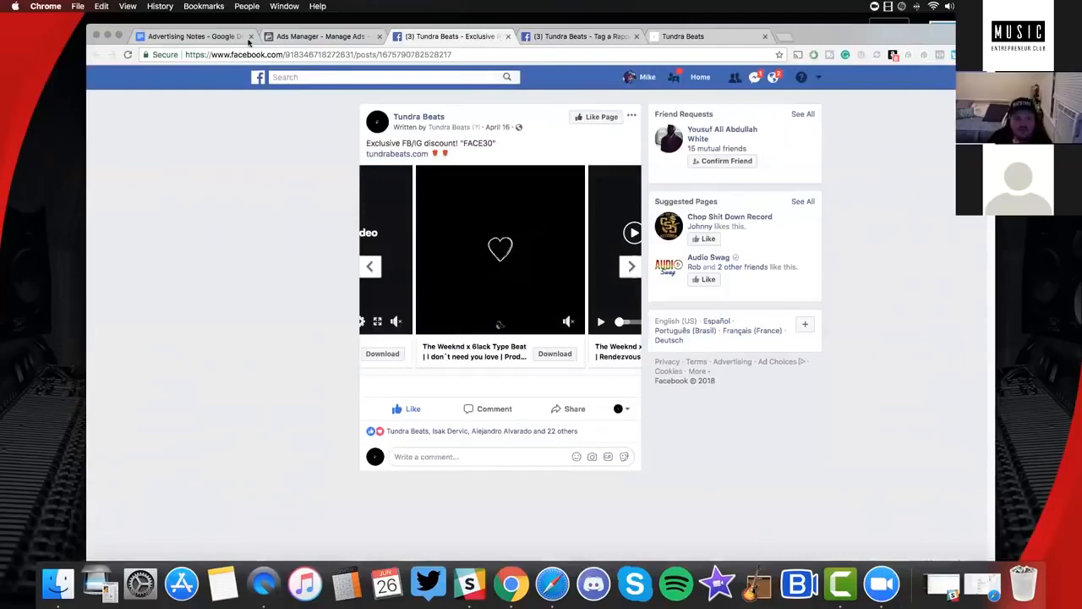
# Return from the ad post to the campaign list with the ad set and campaign selections cleared, and start creating a new campaign
pyautogui.press('super+w')
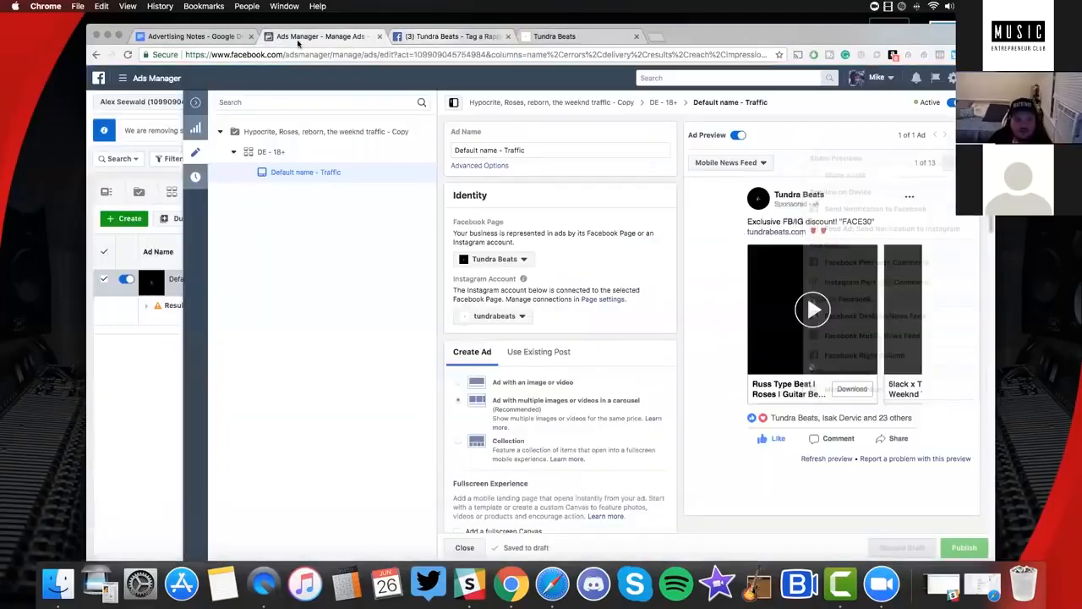
pyautogui.click(196, 105)
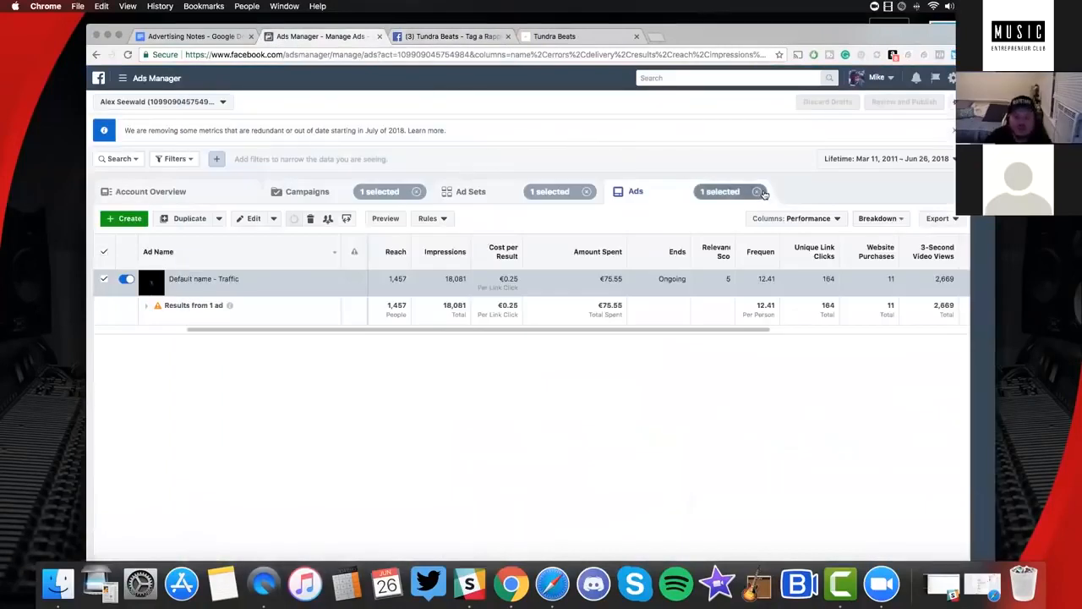
pyautogui.click(587, 193)
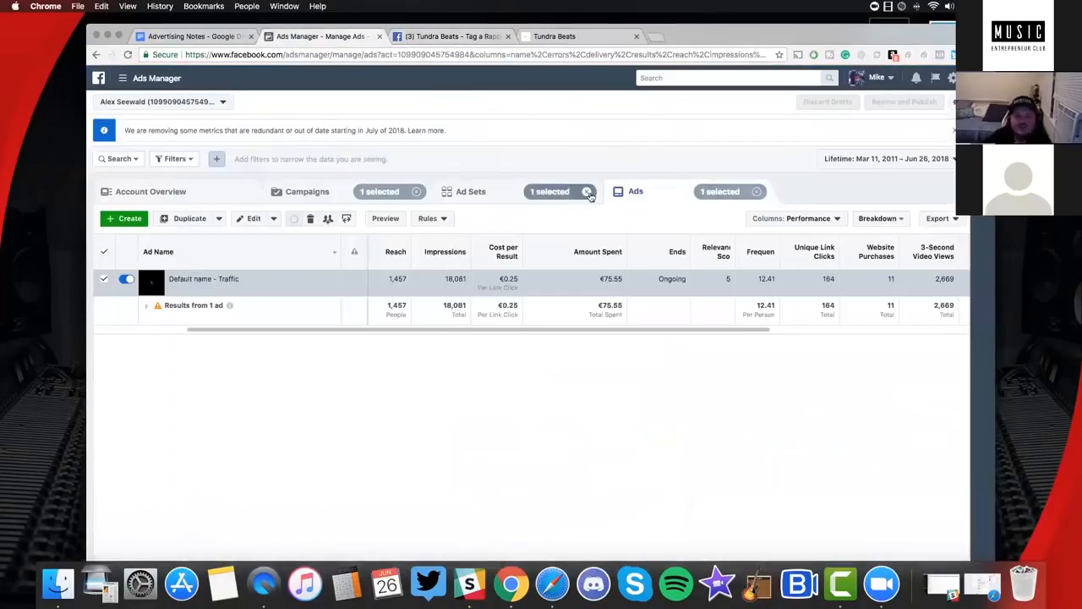
pyautogui.click(415, 193)
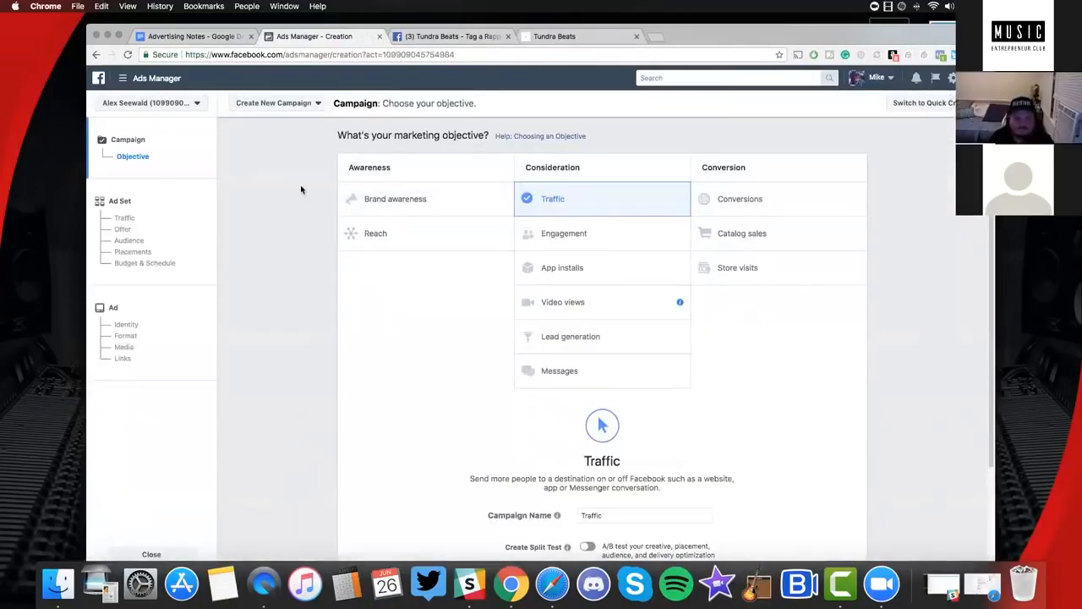
# Choose the Conversions objective, name the campaign "Trampe (Warm)" and continue to the ad set setup
pyautogui.click(761, 207)
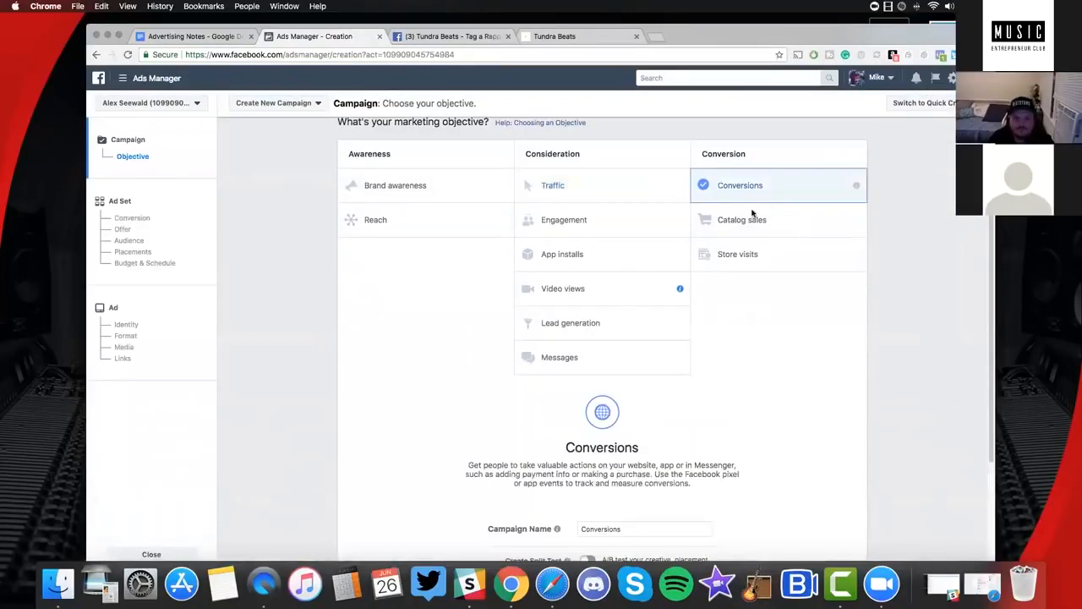
pyautogui.scroll(-3, 590, 294)
pyautogui.scroll(-1, 664, 395)
pyautogui.doubleClick(634, 388)
pyautogui.write('Trampe (Warm')
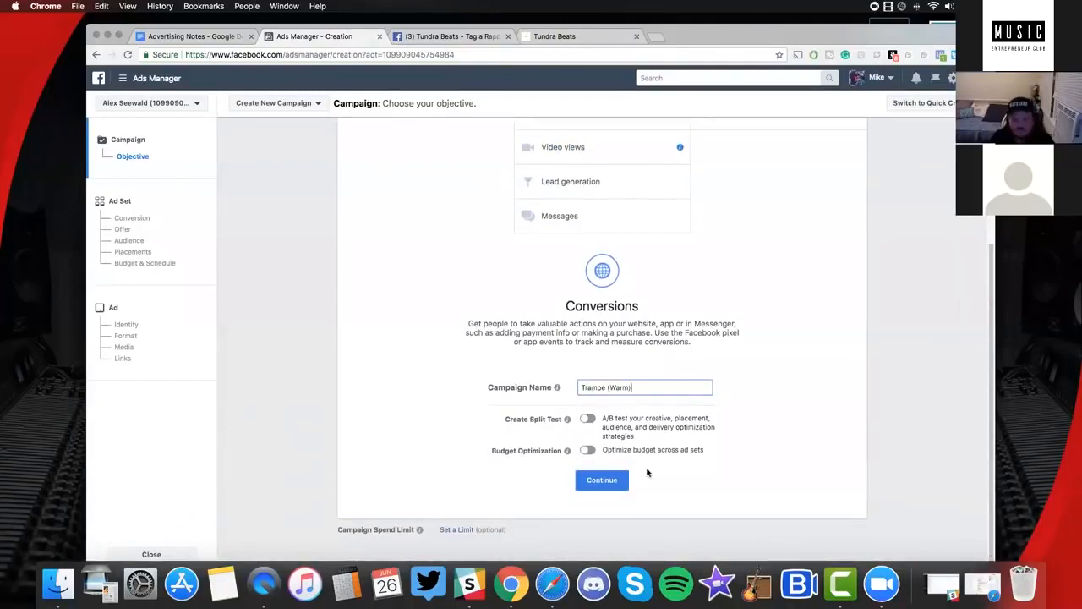
pyautogui.click(616, 480)
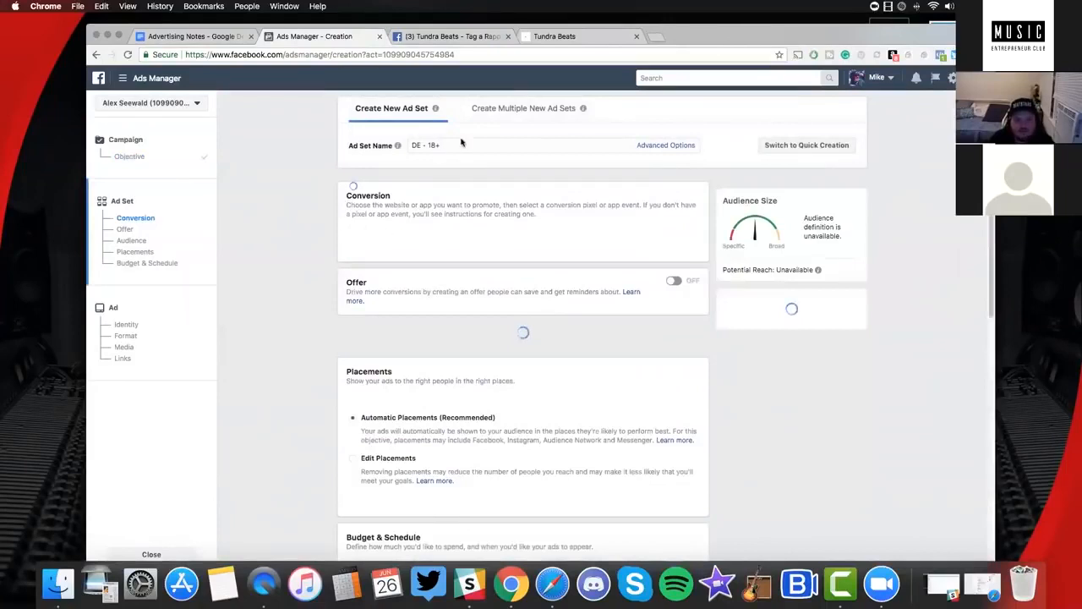
# Name the new ad set "Daydreaming", keeping Purchase as the website conversion event
pyautogui.moveTo(442, 144); pyautogui.dragTo(380, 145)
pyautogui.press('BackSpace')
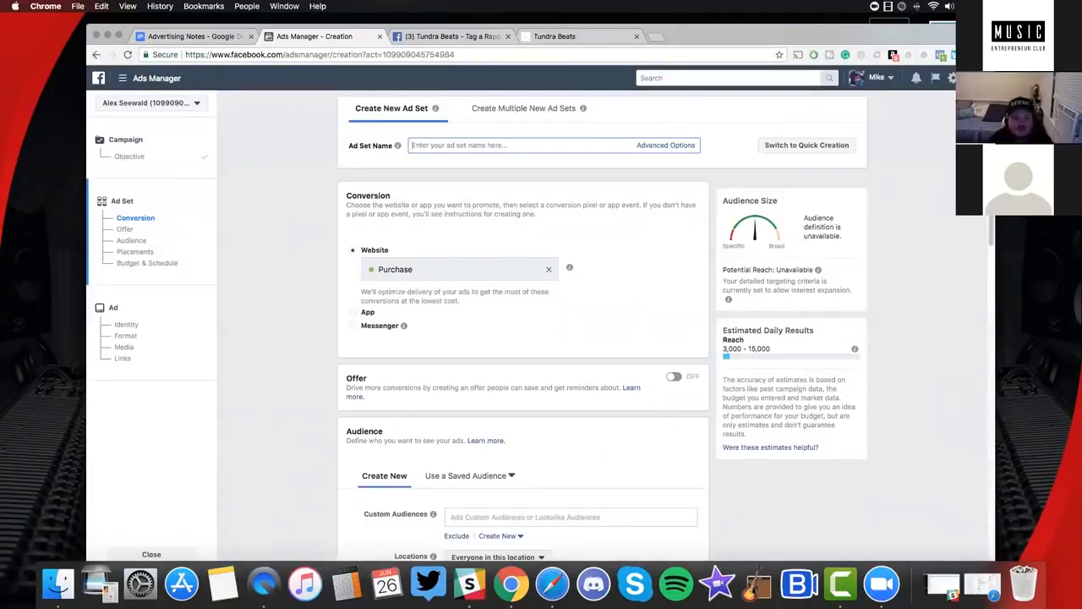
pyautogui.write('Daydreaming')
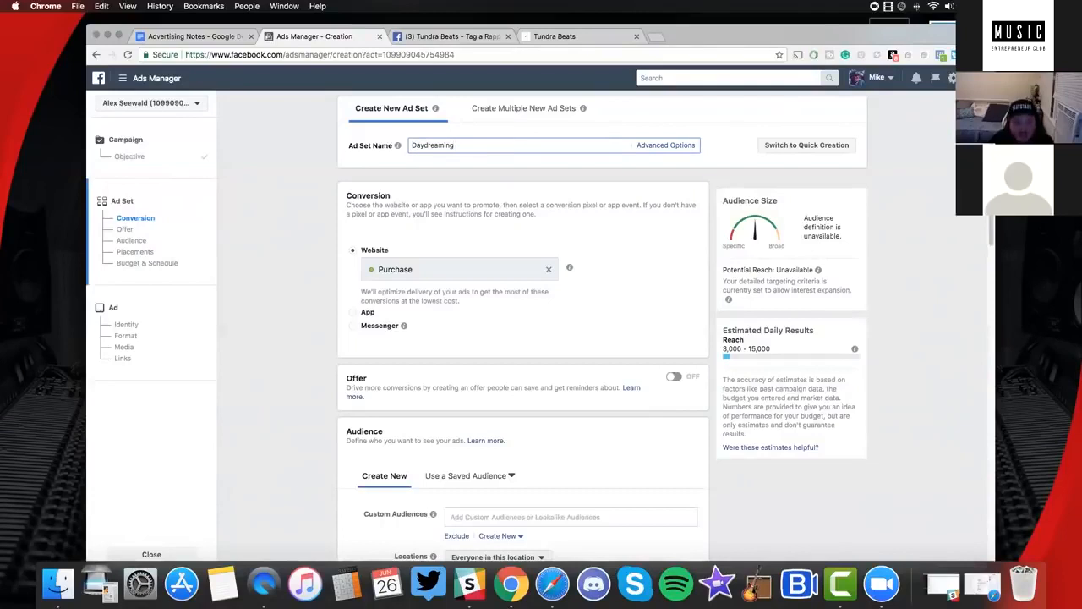
pyautogui.click(389, 269)
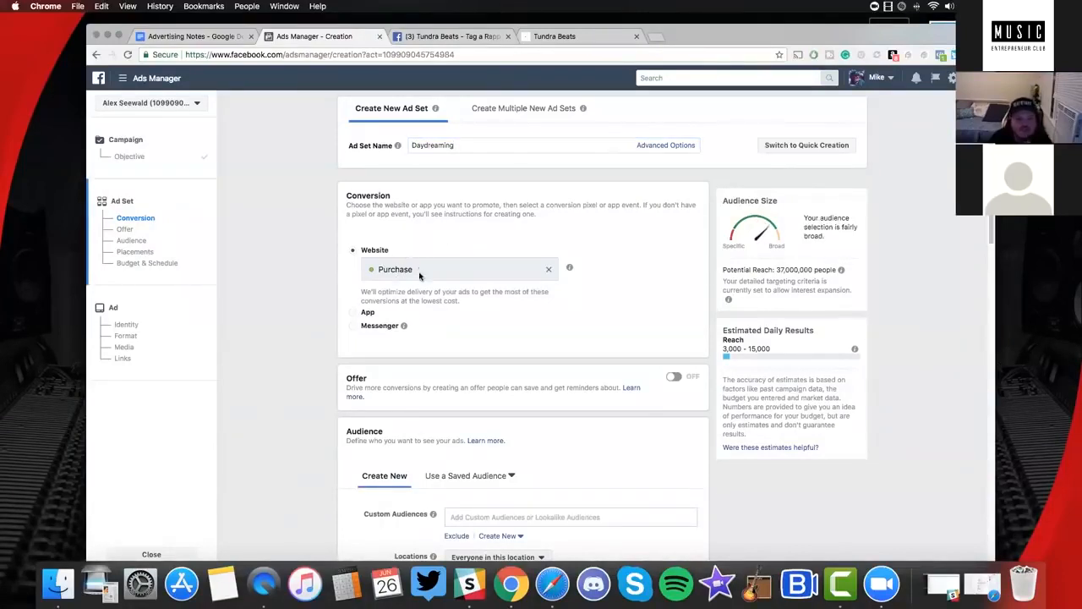
# Add the Website Visitors custom audience to the Daydreaming ad set's targeting
pyautogui.scroll(-5, 420, 273)
pyautogui.scroll(2, 540, 427)
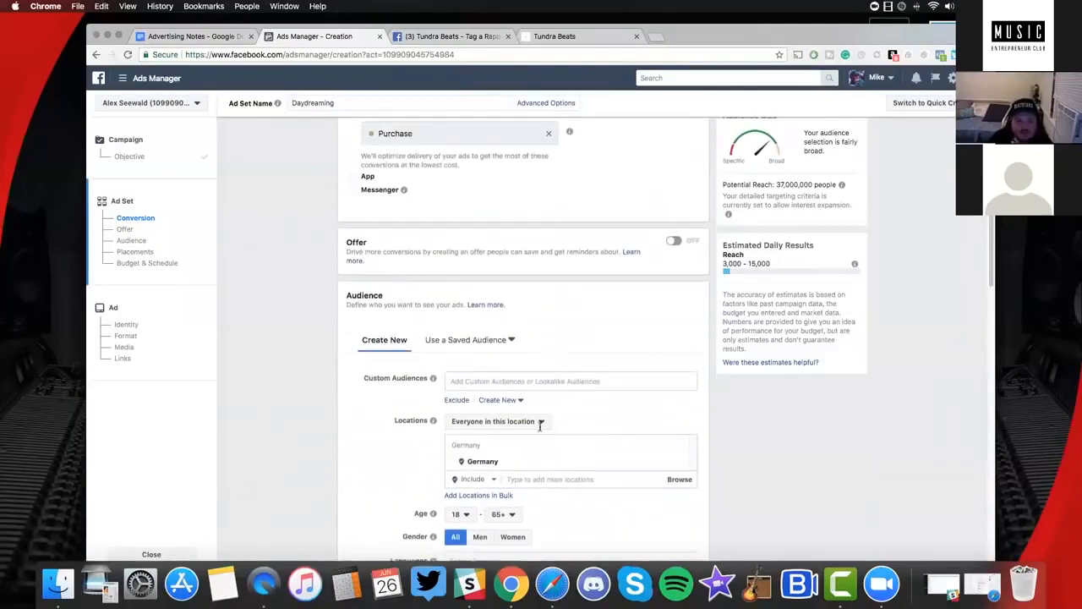
pyautogui.scroll(-3, 538, 429)
pyautogui.scroll(4, 536, 326)
pyautogui.scroll(-3, 507, 304)
pyautogui.click(489, 228)
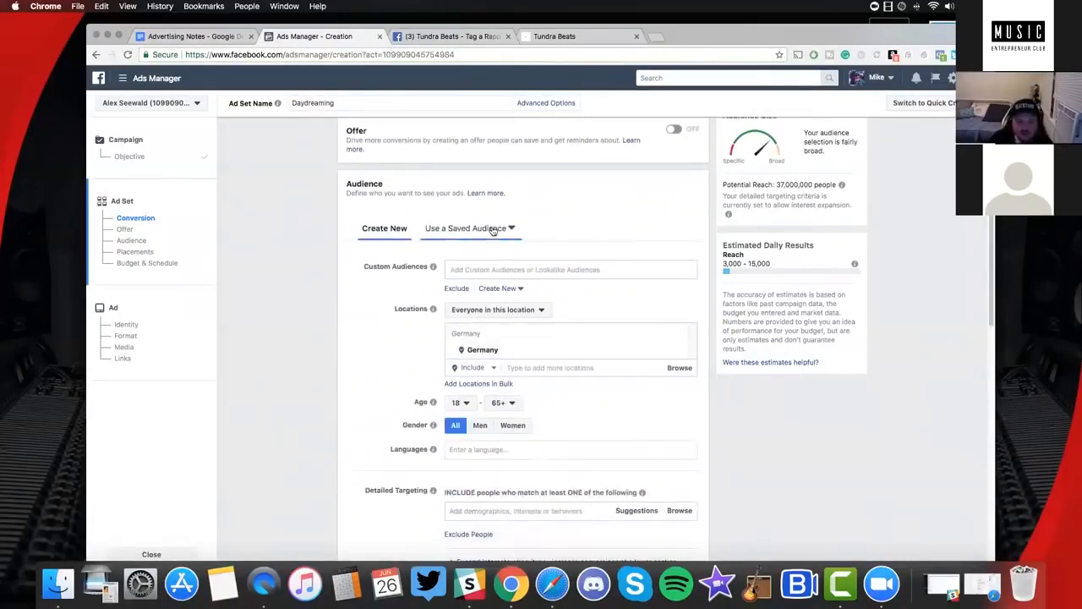
pyautogui.click(502, 275)
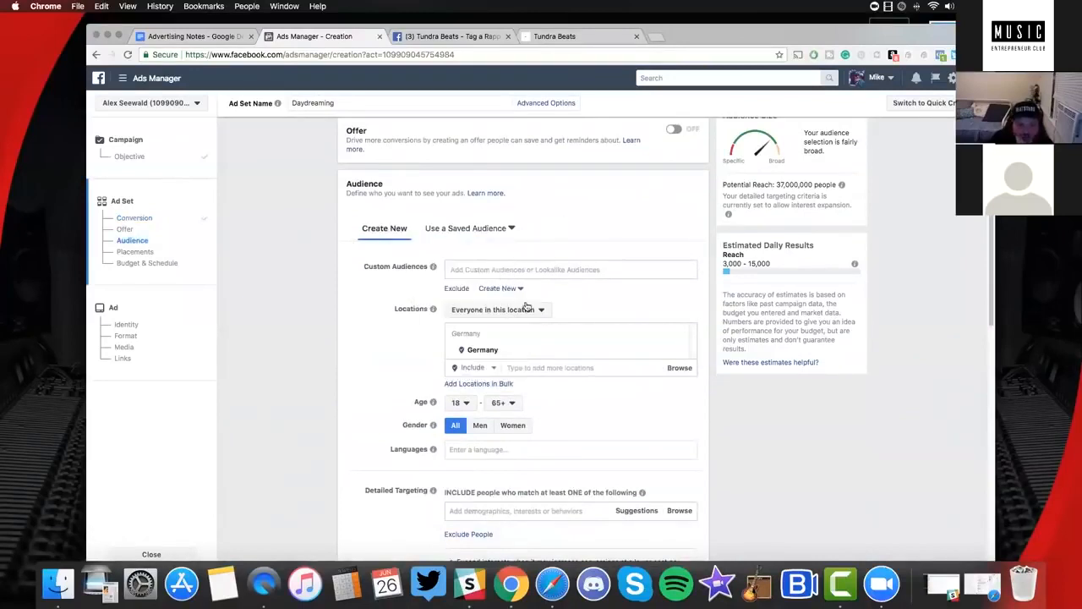
pyautogui.click(511, 270)
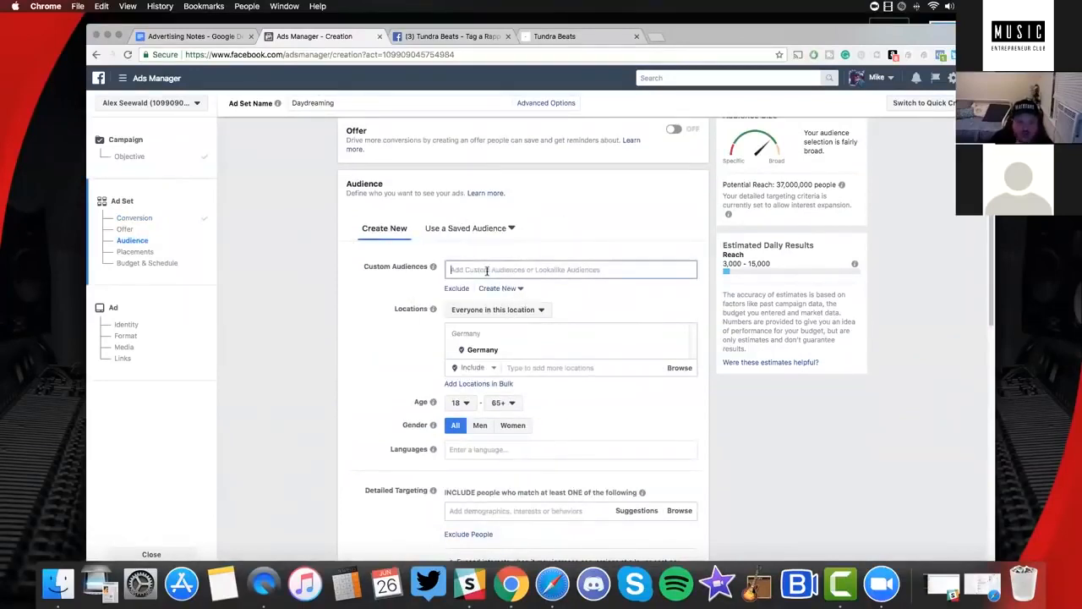
pyautogui.click(496, 311)
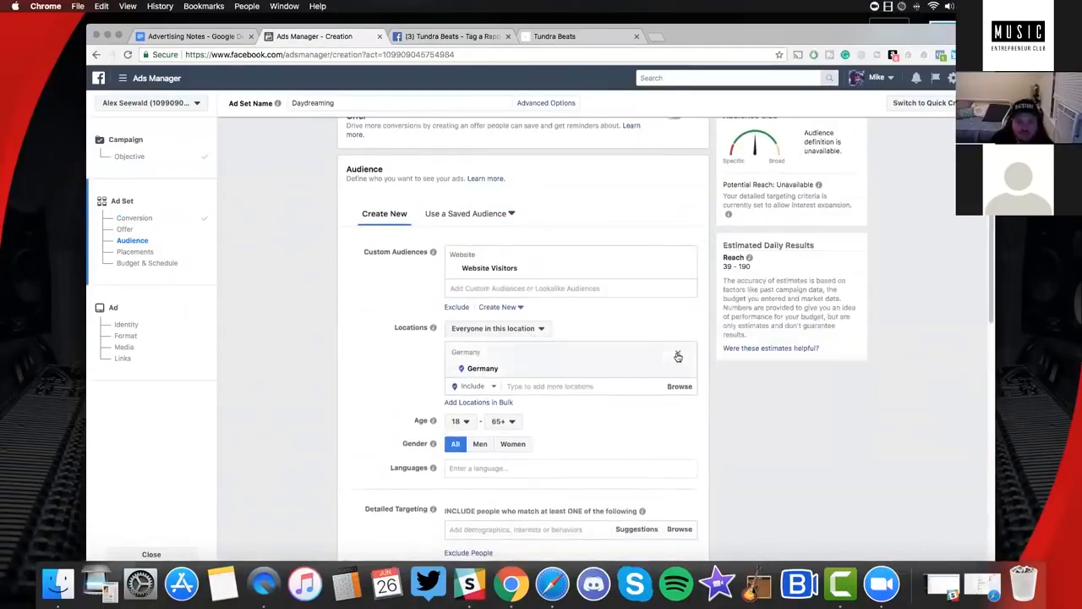
# Remove Germany from the ad set's locations and set the minimum age to 13
pyautogui.click(655, 367)
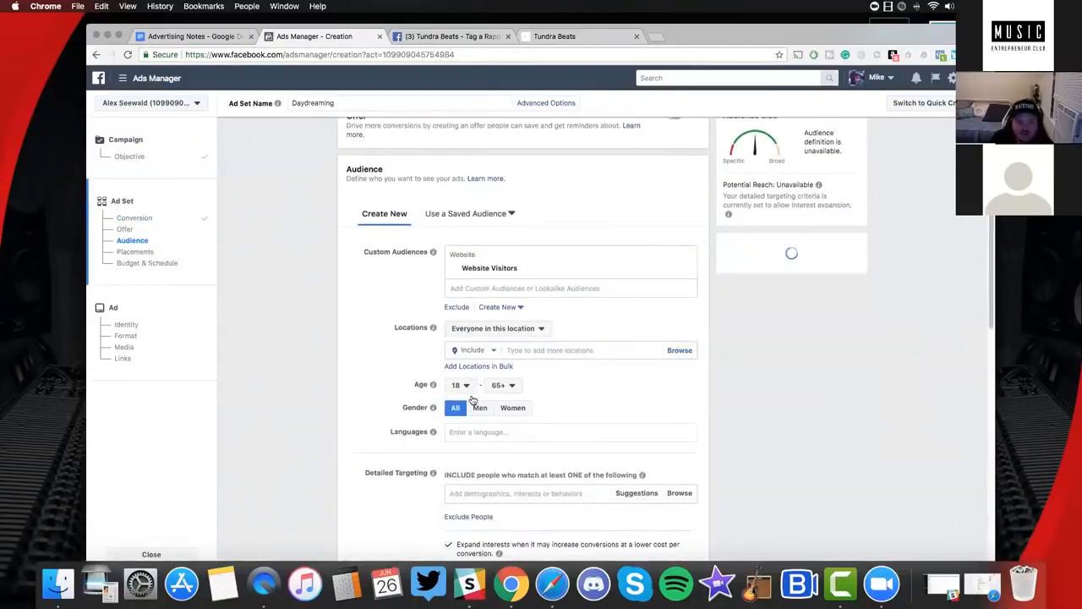
pyautogui.click(469, 386)
pyautogui.click(562, 422)
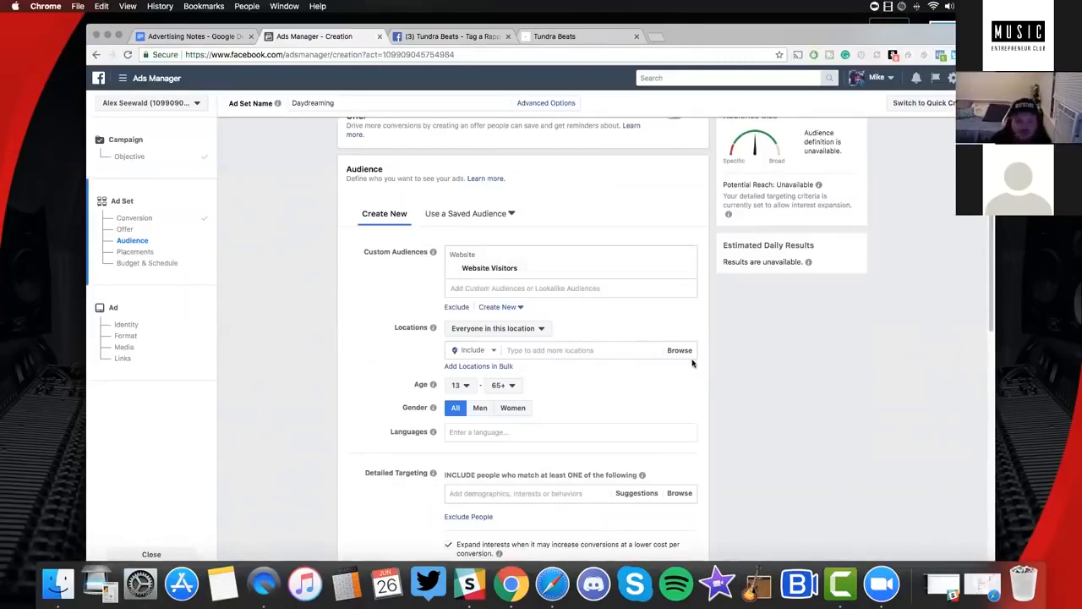
# Switch the ad set from automatic to manually edited placements and exclude Audience Network and Messenger
pyautogui.scroll(-2, 693, 398)
pyautogui.scroll(1, 519, 312)
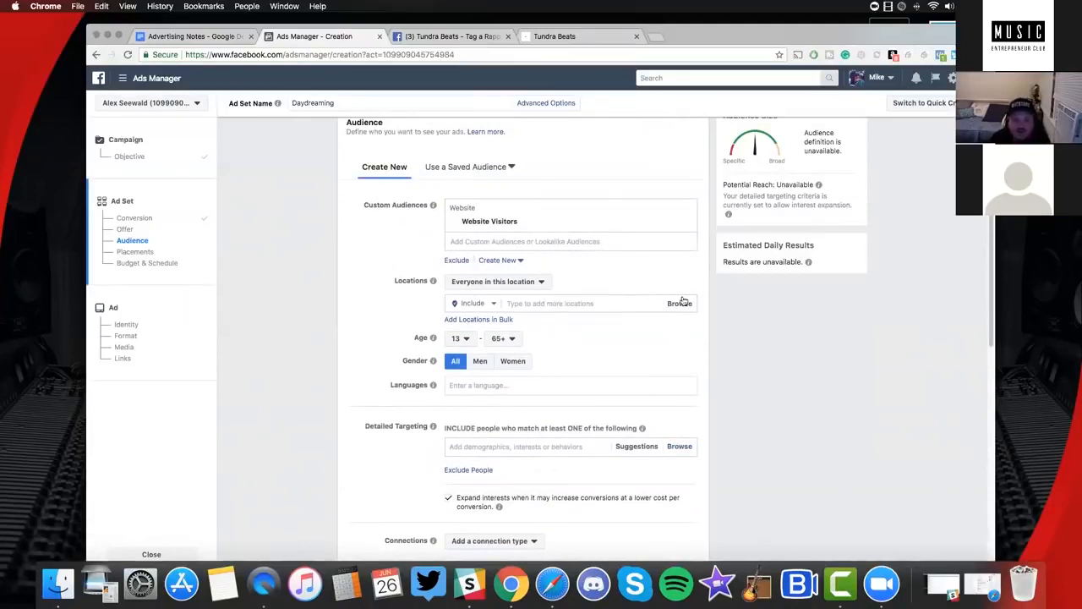
pyautogui.scroll(2, 775, 373)
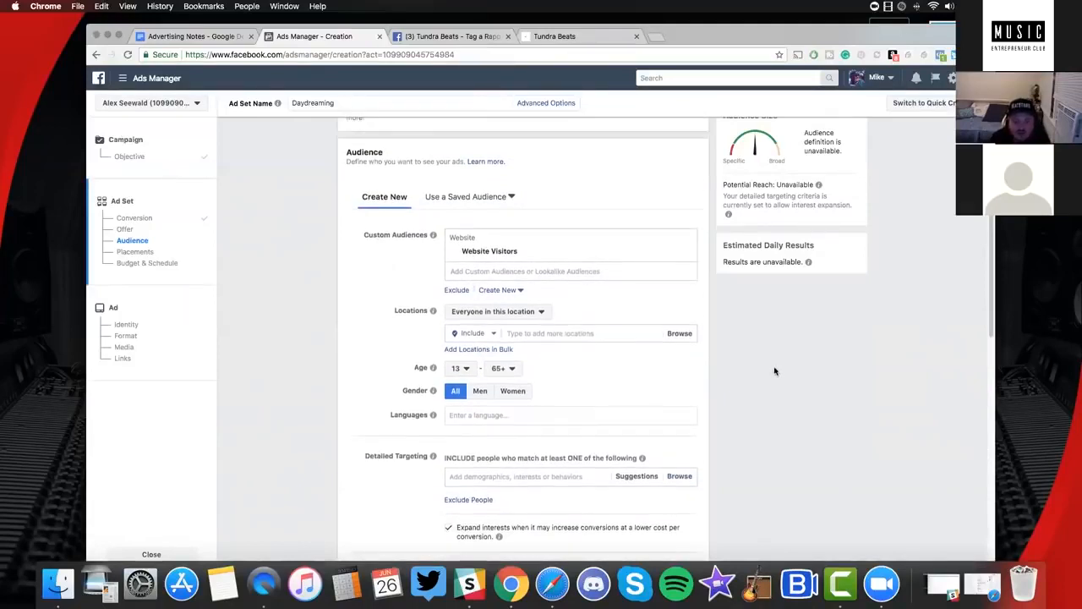
pyautogui.scroll(-5, 770, 369)
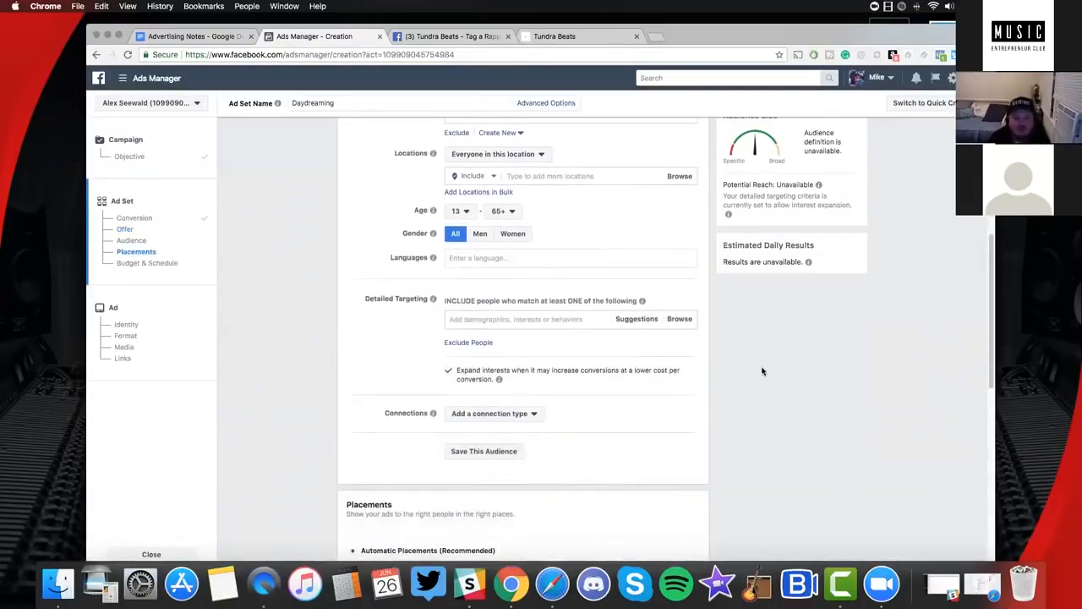
pyautogui.scroll(-2, 761, 371)
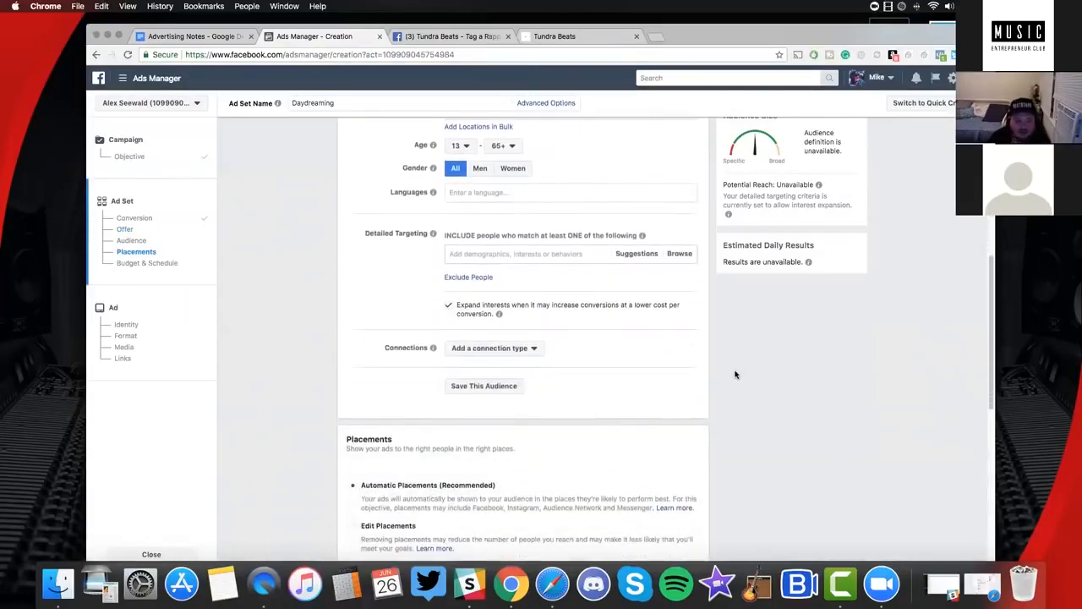
pyautogui.scroll(-5, 736, 374)
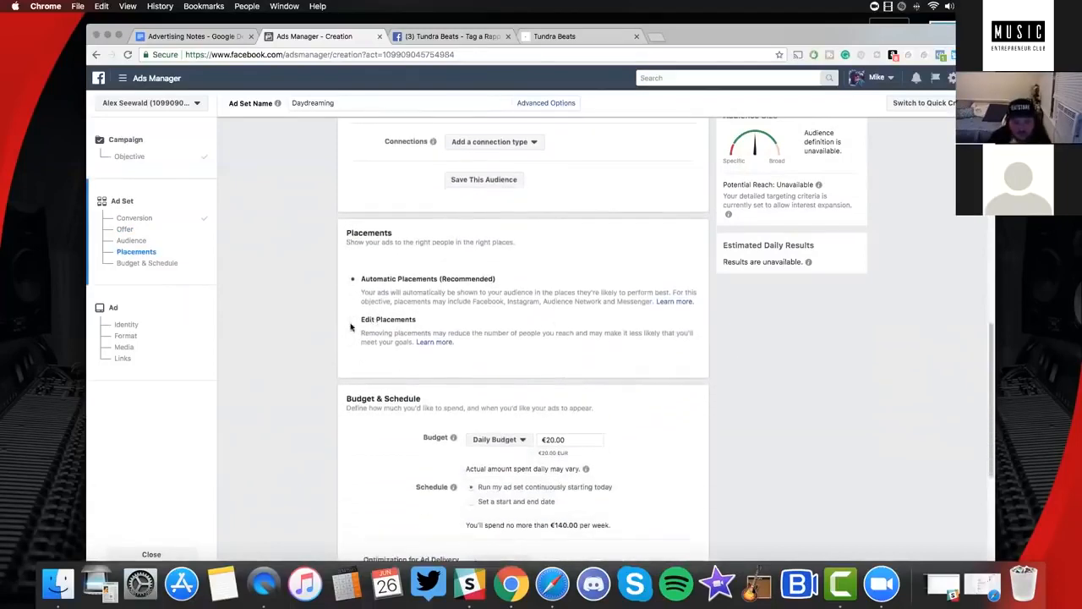
pyautogui.click(374, 322)
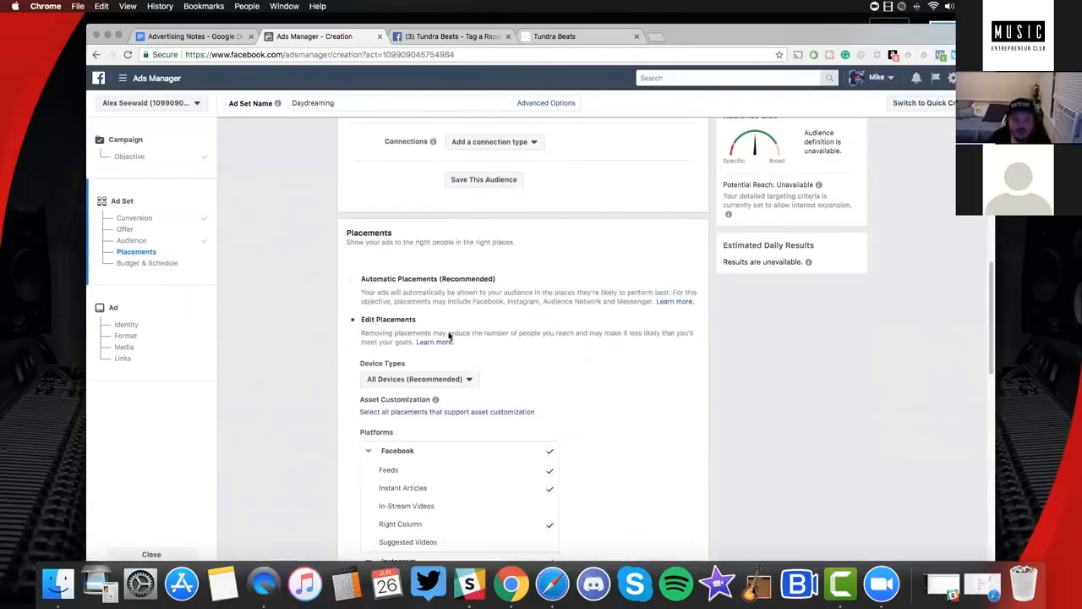
pyautogui.scroll(-5, 473, 295)
pyautogui.scroll(-1, 501, 257)
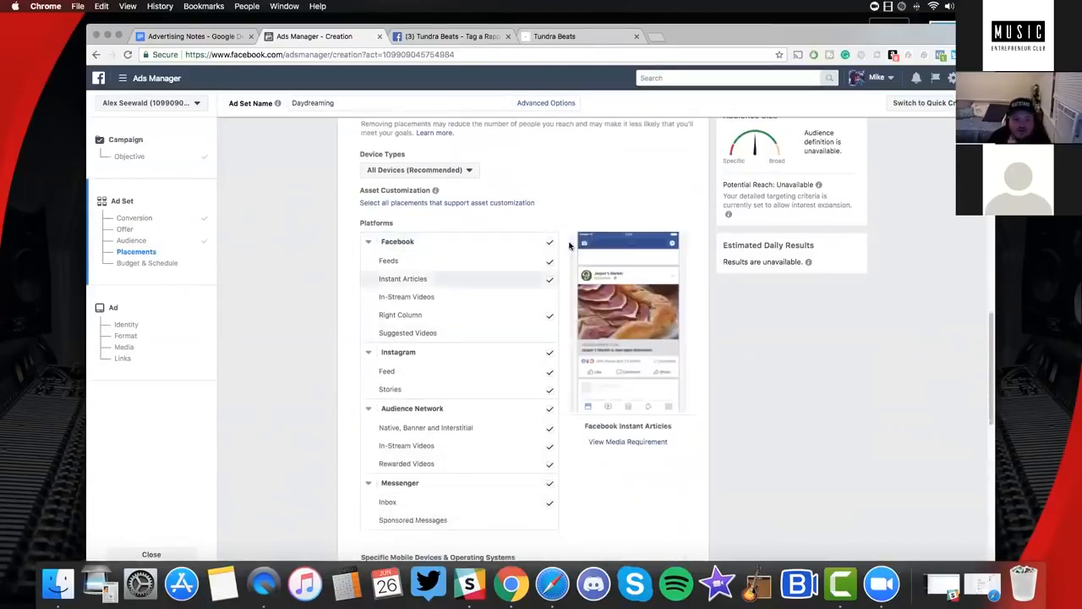
pyautogui.click(551, 318)
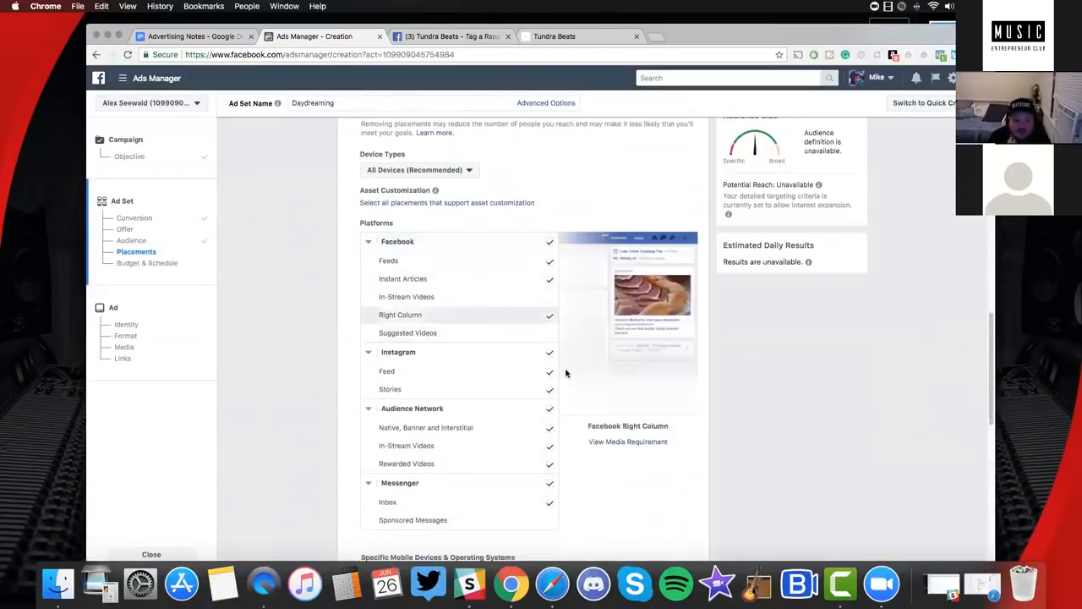
pyautogui.click(549, 410)
pyautogui.click(549, 483)
# Set the ad set's daily budget to €1.00
pyautogui.scroll(-5, 634, 460)
pyautogui.scroll(-6, 634, 460)
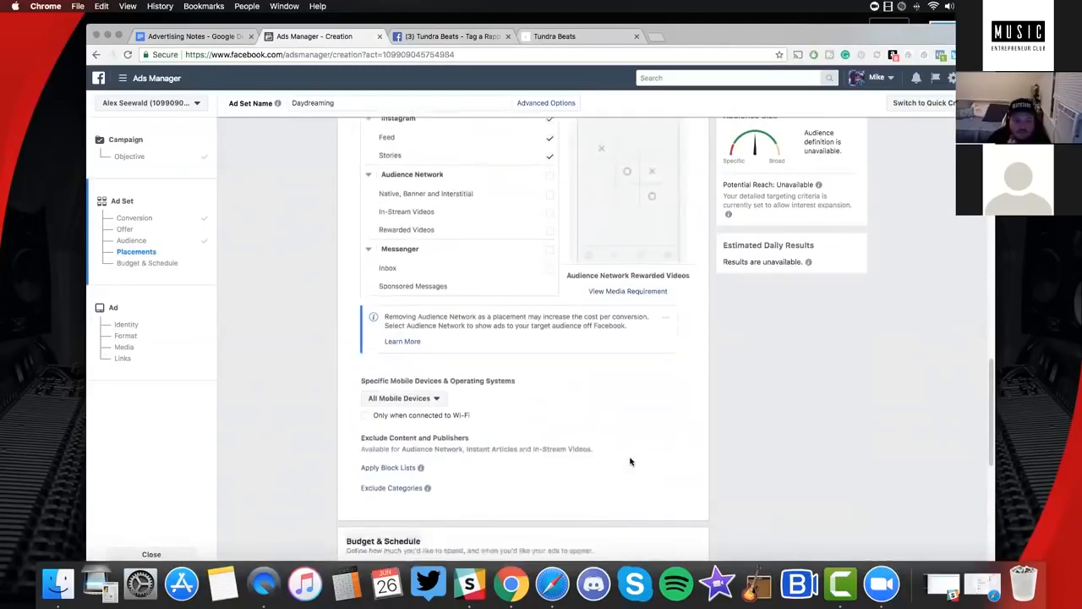
pyautogui.click(568, 325)
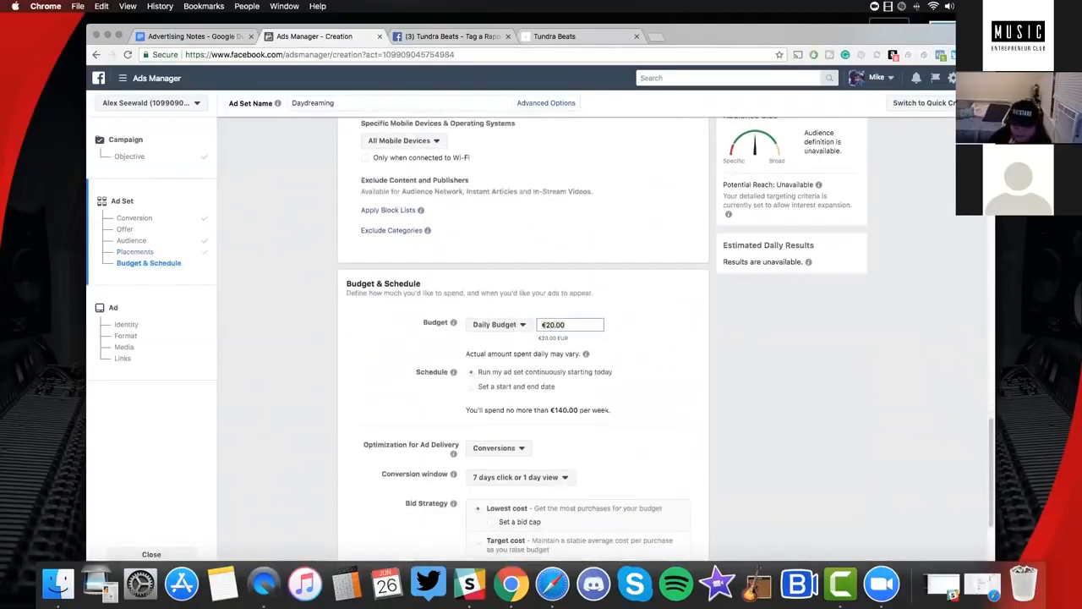
pyautogui.press('super+a')
pyautogui.write('1')
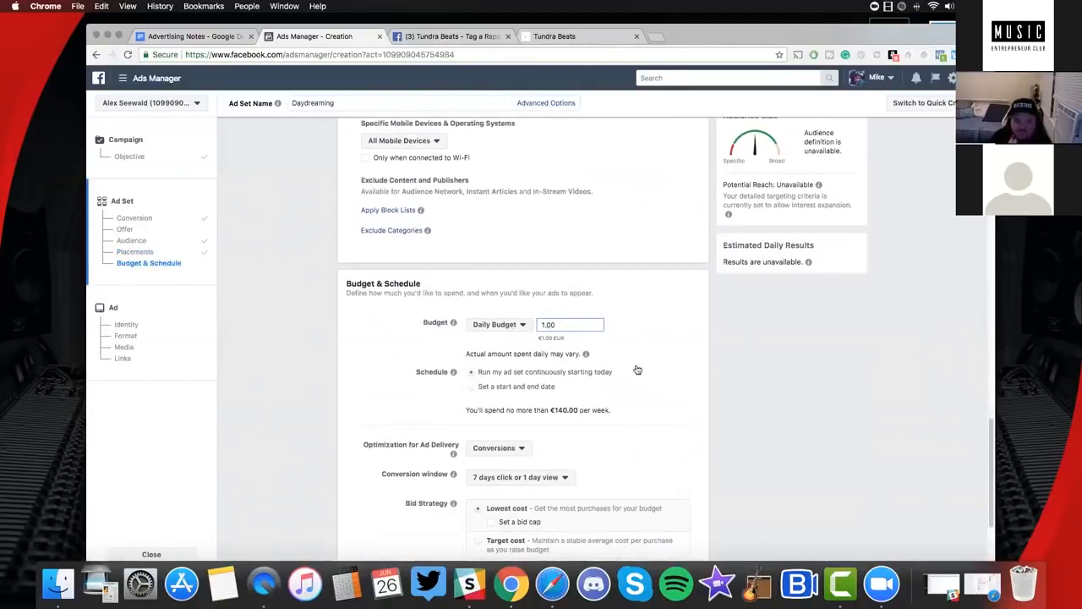
pyautogui.click(637, 369)
# Keep the 7 days click or 1 day view conversion window and Lowest cost bidding, and continue to the ad setup
pyautogui.scroll(-4, 638, 370)
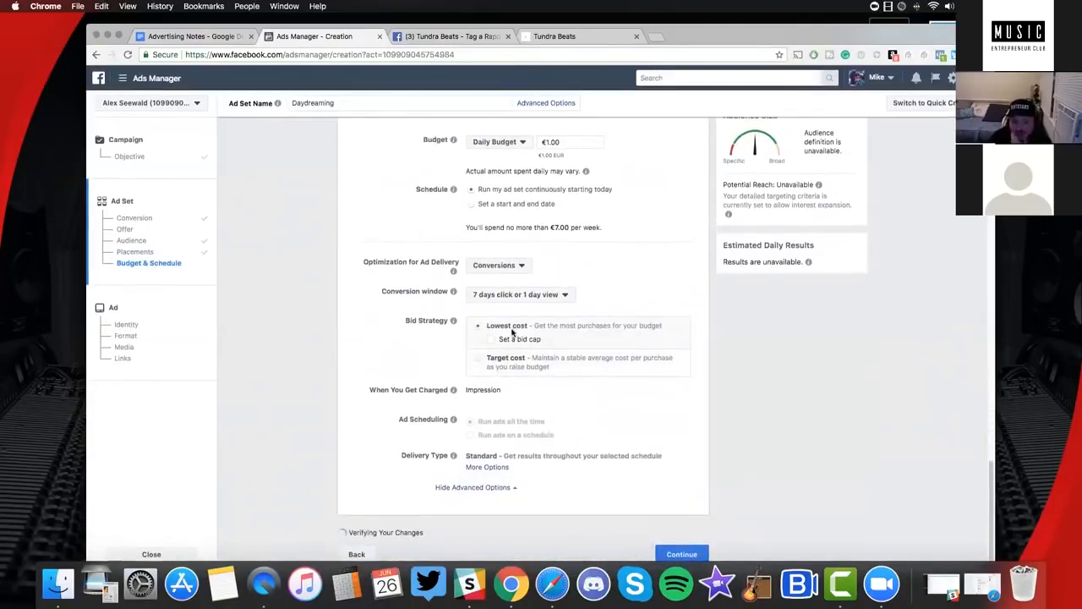
pyautogui.scroll(1, 499, 339)
pyautogui.moveTo(521, 372)
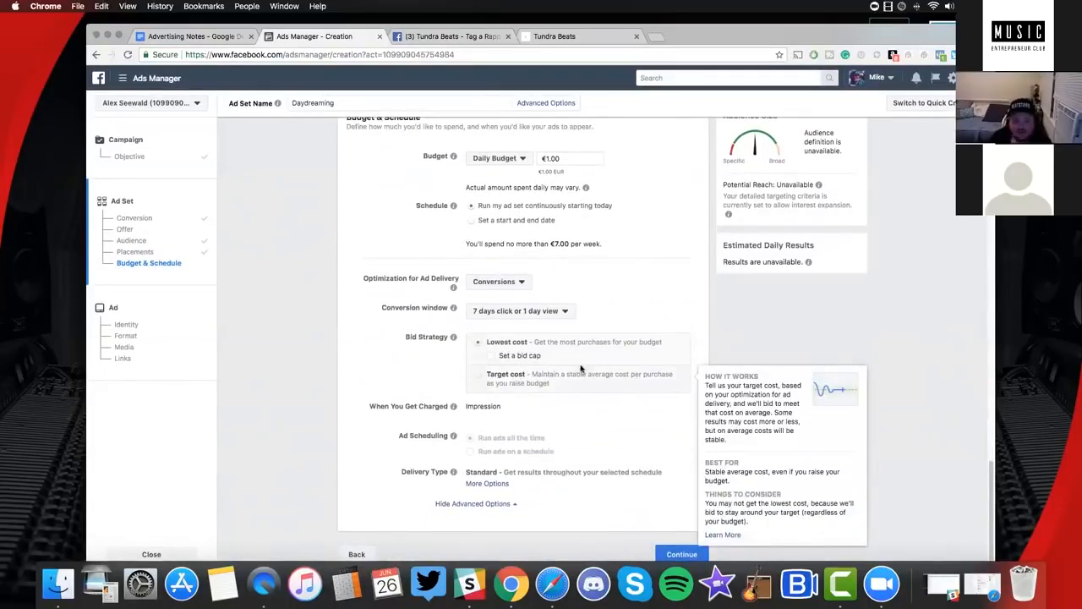
pyautogui.click(543, 313)
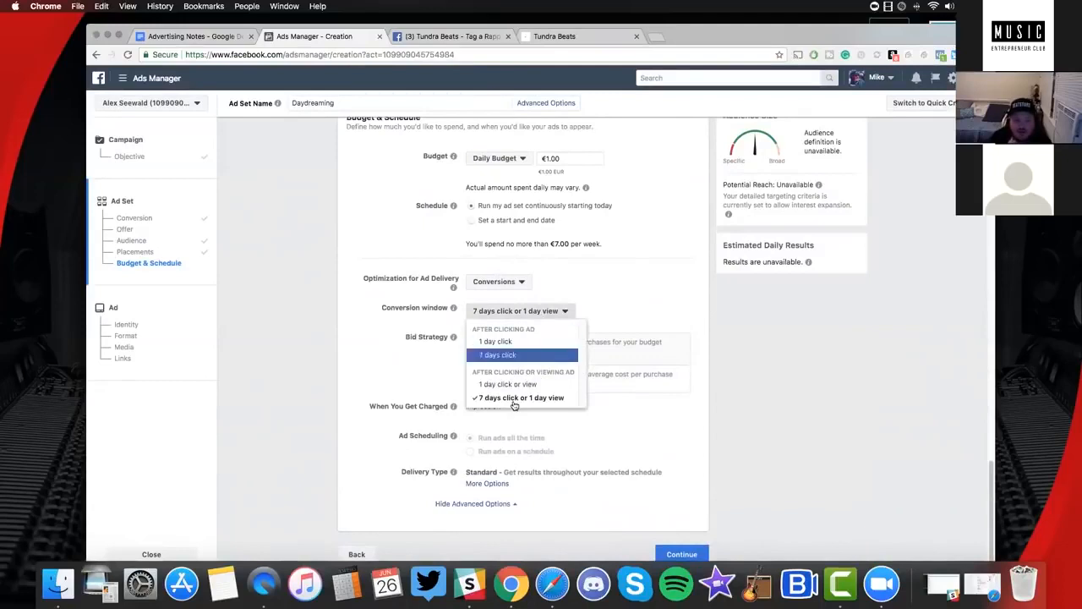
pyautogui.click(611, 312)
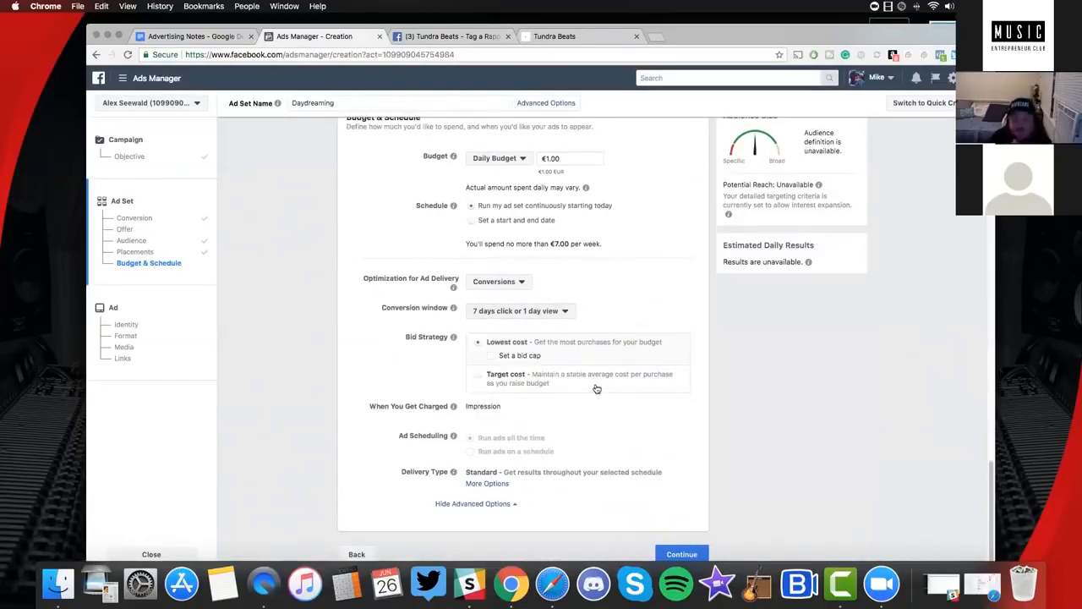
pyautogui.moveTo(602, 395)
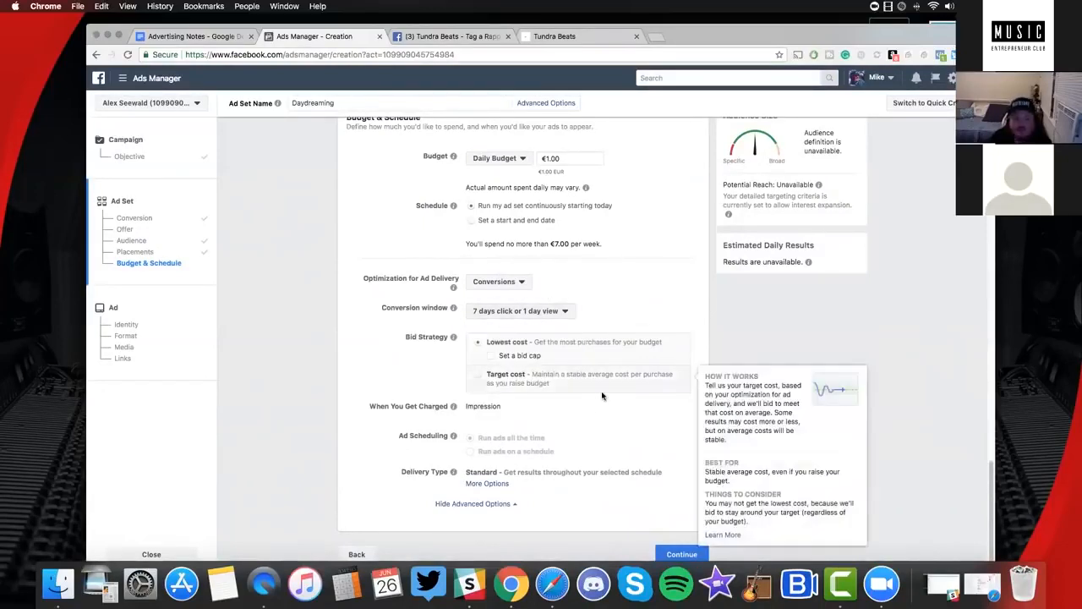
pyautogui.click(681, 555)
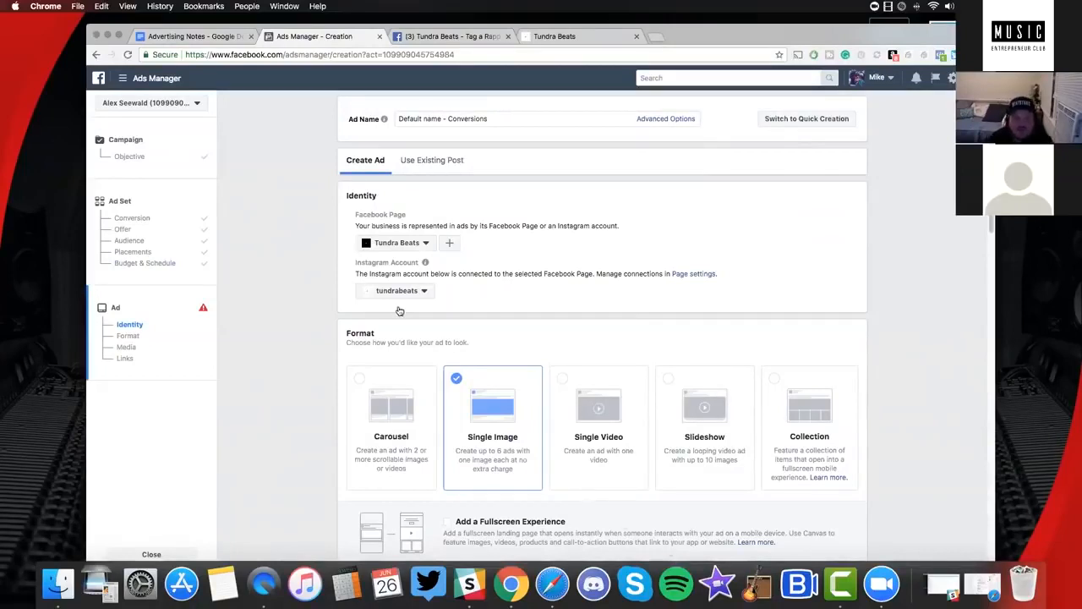
# Name the new ad "Daydreaming"
pyautogui.moveTo(492, 119); pyautogui.dragTo(295, 108)
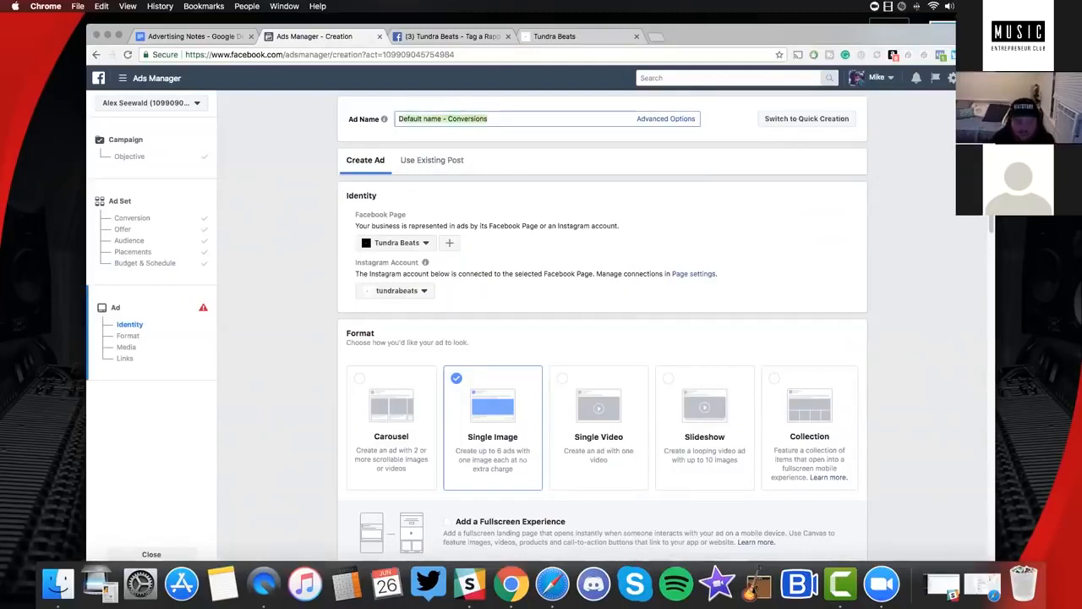
pyautogui.write('Daydreaming')
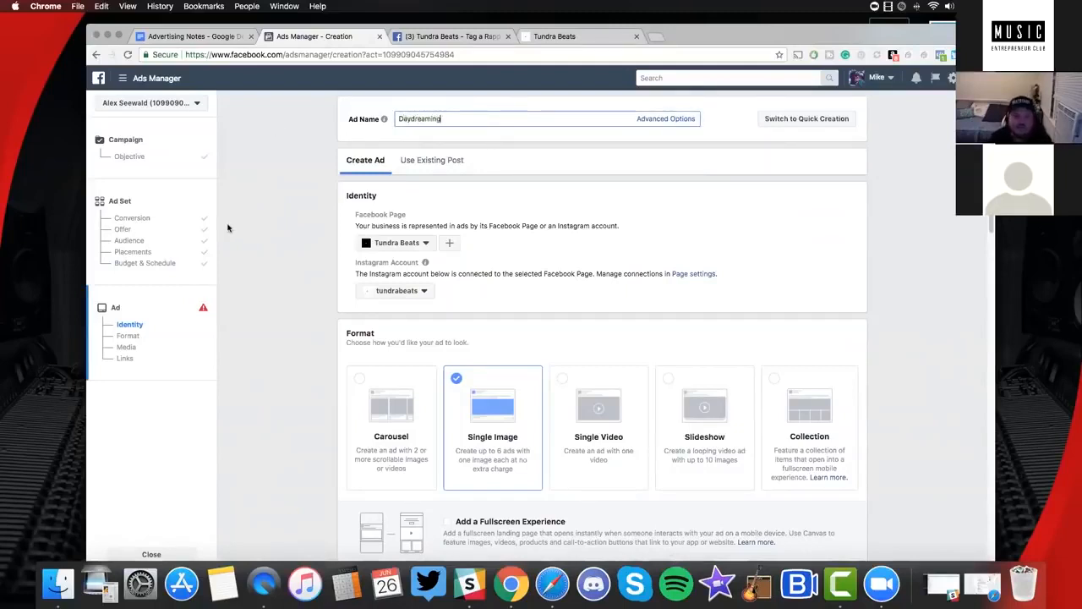
pyautogui.click(580, 236)
pyautogui.scroll(-3, 581, 236)
pyautogui.scroll(3, 580, 232)
# Copy the post ID from the web address of the Tundra Beats "Tag a Rapper Who would Kill This" post
pyautogui.click(450, 36)
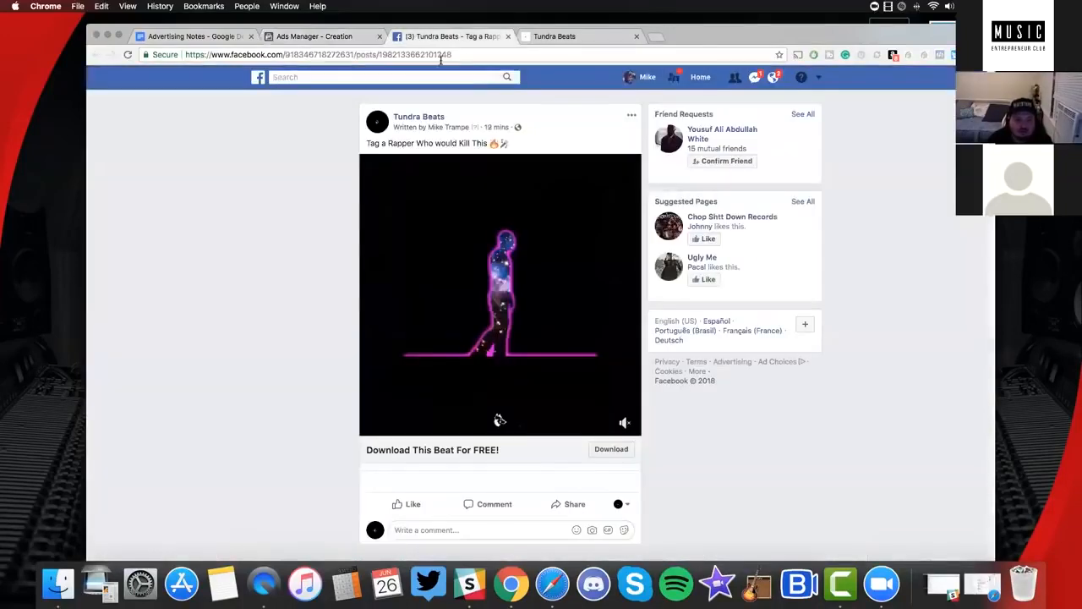
pyautogui.doubleClick(379, 54)
pyautogui.press('super+c')
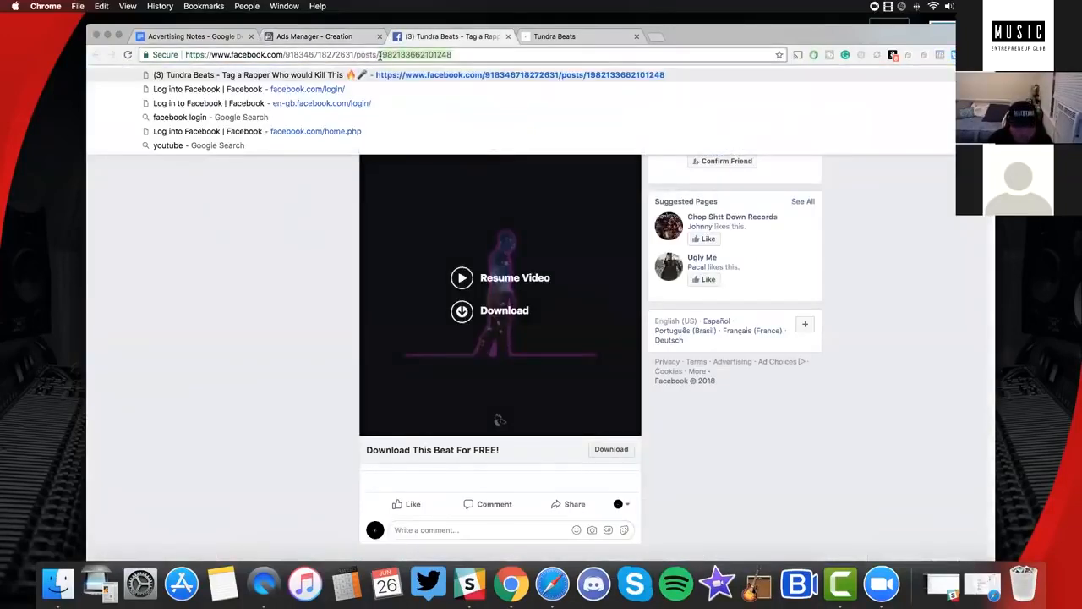
# Set the Daydreaming ad to use an existing post, enter the copied post ID and check the ad preview
pyautogui.click(314, 36)
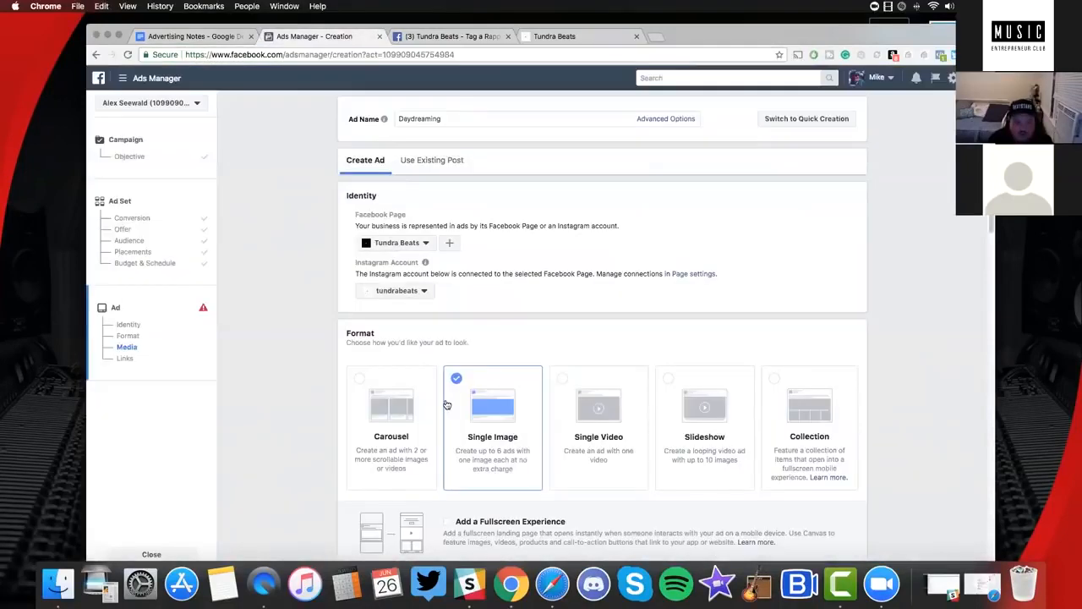
pyautogui.scroll(-3, 406, 291)
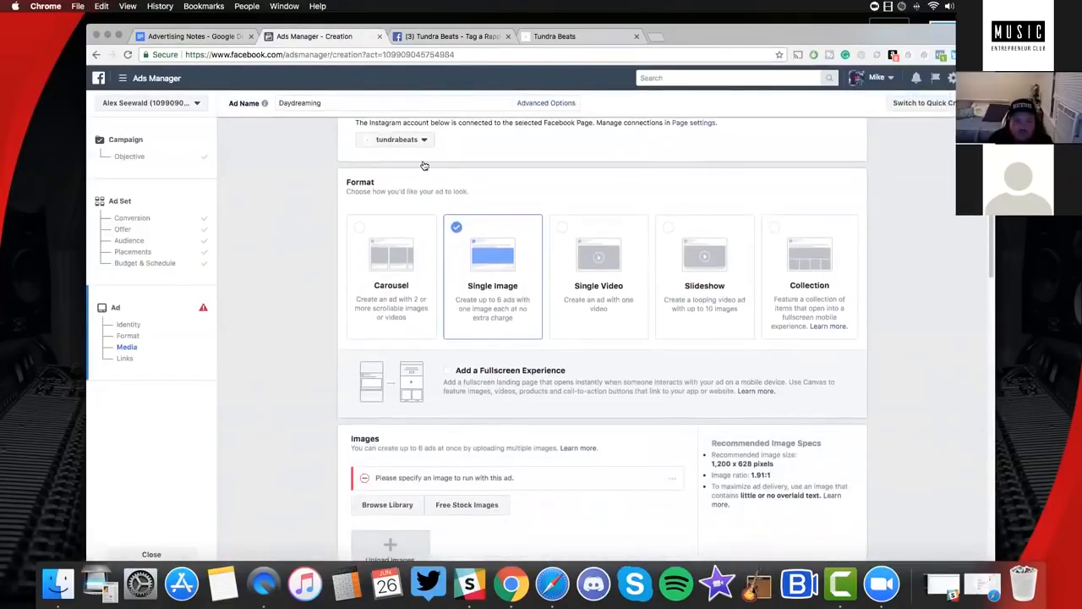
pyautogui.scroll(3, 506, 289)
pyautogui.click(431, 160)
pyautogui.scroll(-2, 394, 358)
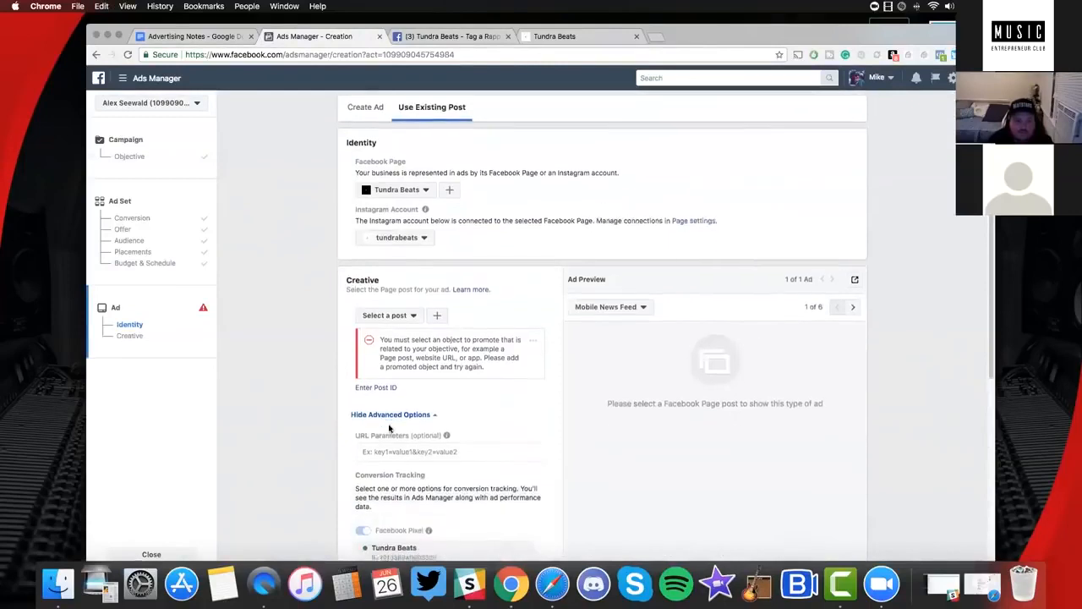
pyautogui.click(383, 382)
pyautogui.press('super+v')
pyautogui.press('Return')
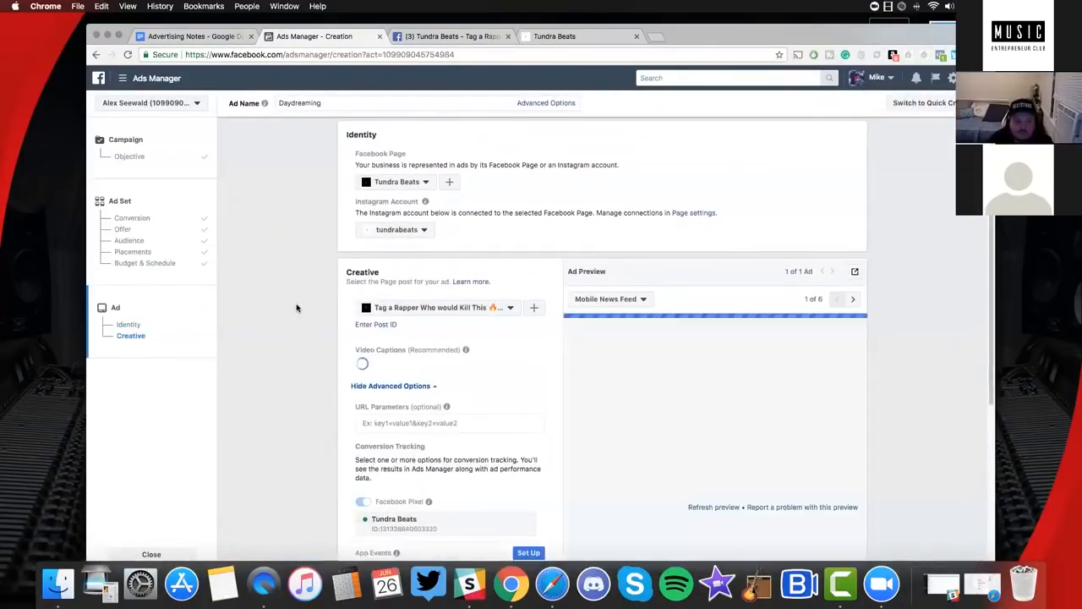
pyautogui.scroll(-2, 297, 308)
pyautogui.scroll(-1, 318, 308)
pyautogui.scroll(1, 559, 354)
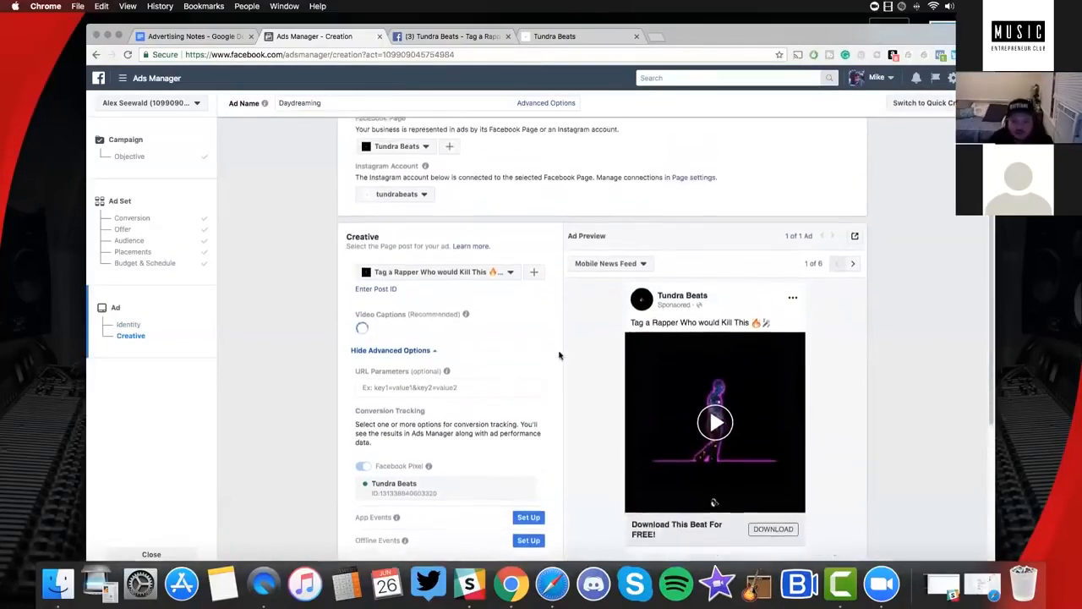
pyautogui.scroll(3, 539, 343)
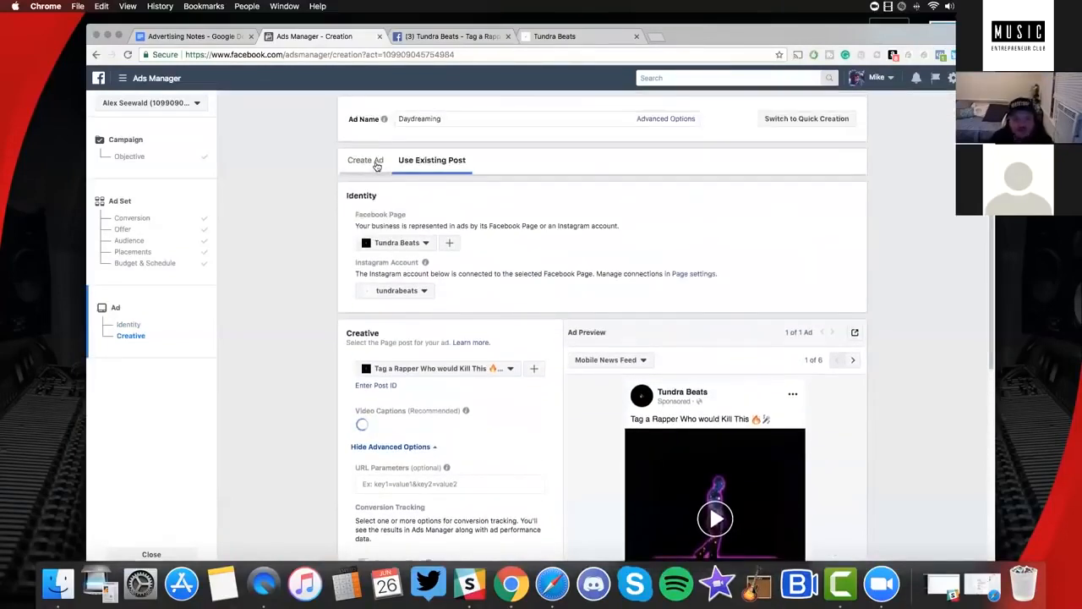
# Switch the Daydreaming ad back to creating a new ad and choose the Carousel format
pyautogui.click(375, 162)
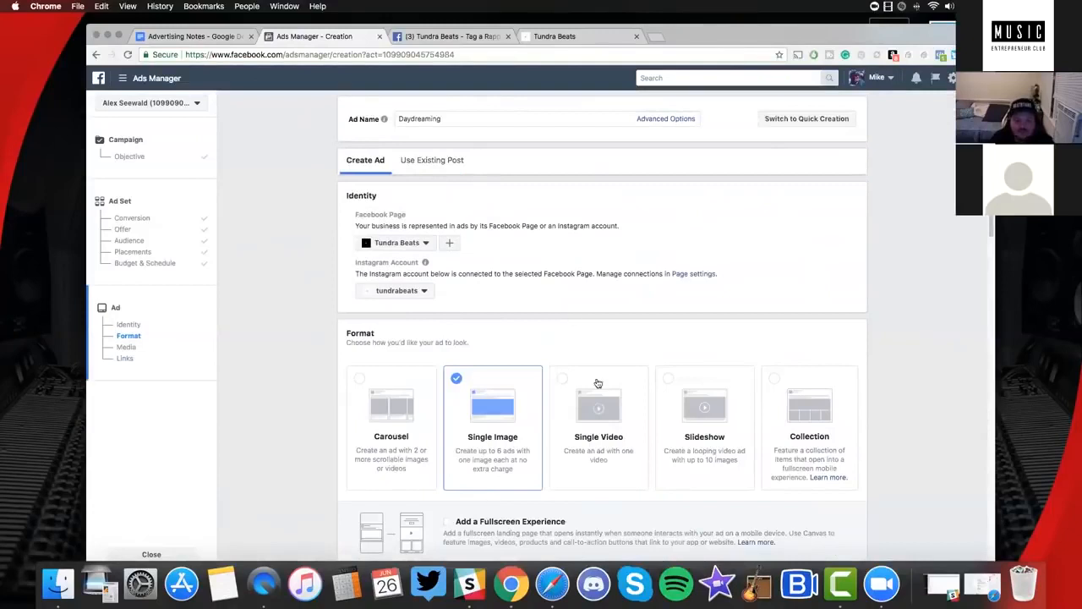
pyautogui.scroll(-1, 575, 380)
pyautogui.click(411, 386)
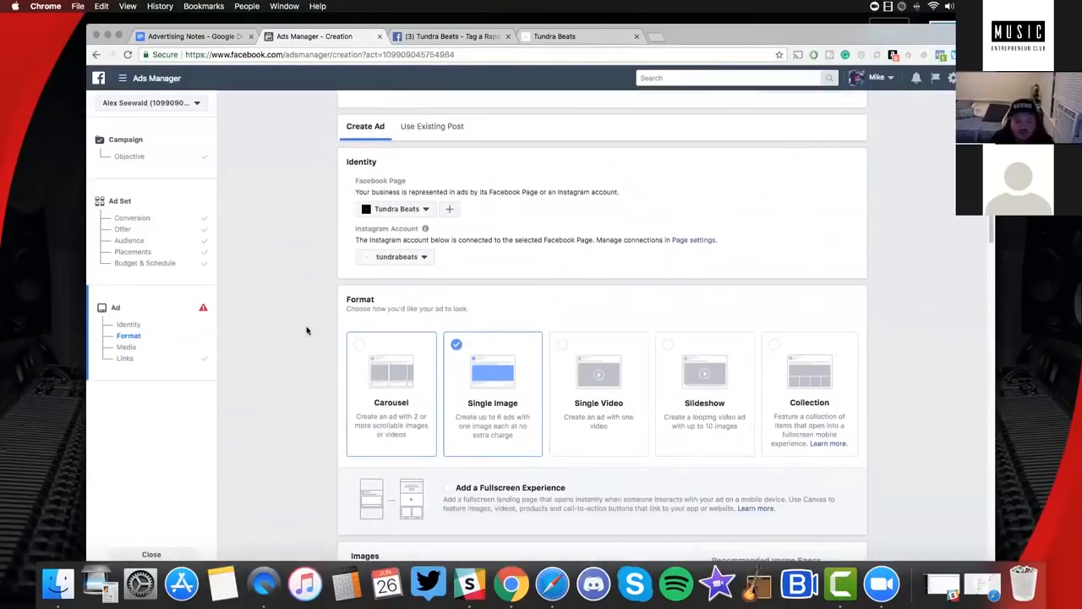
# Add four more cards to the carousel so it has seven cards
pyautogui.scroll(-5, 306, 330)
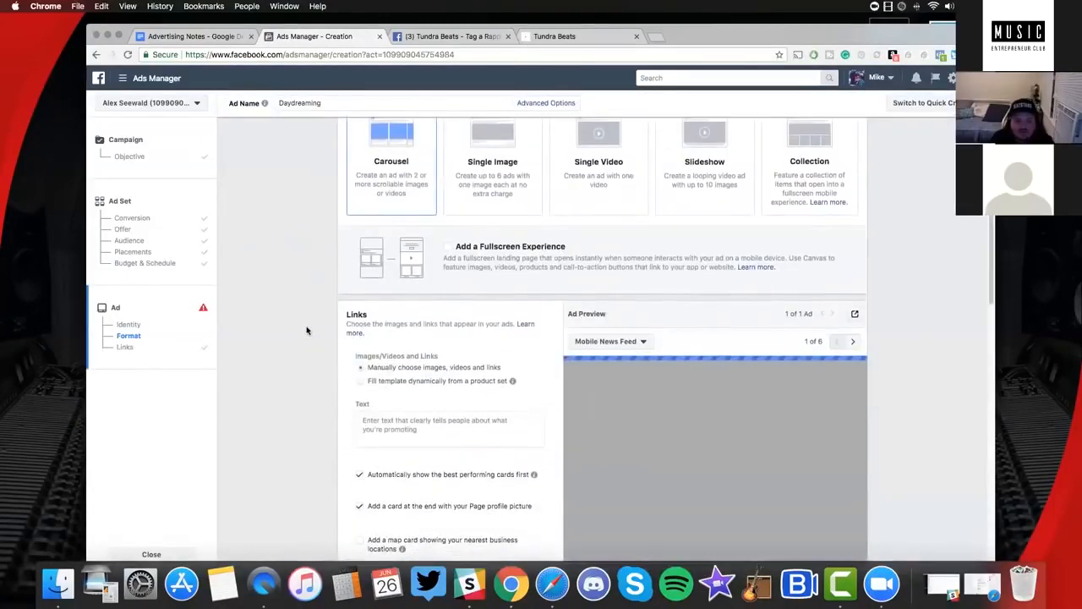
pyautogui.scroll(3, 308, 331)
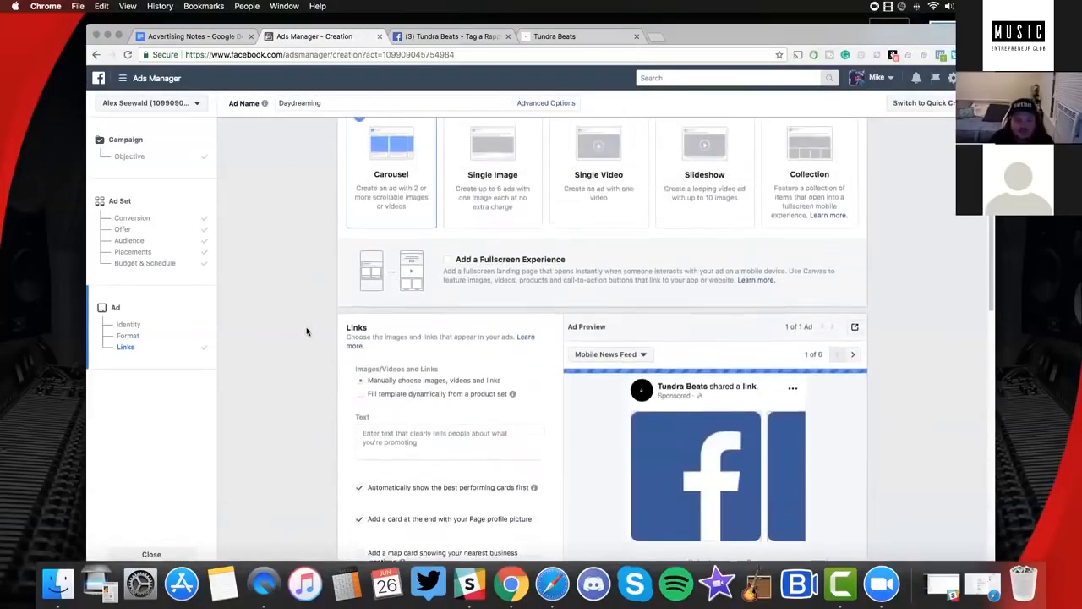
pyautogui.scroll(-5, 318, 264)
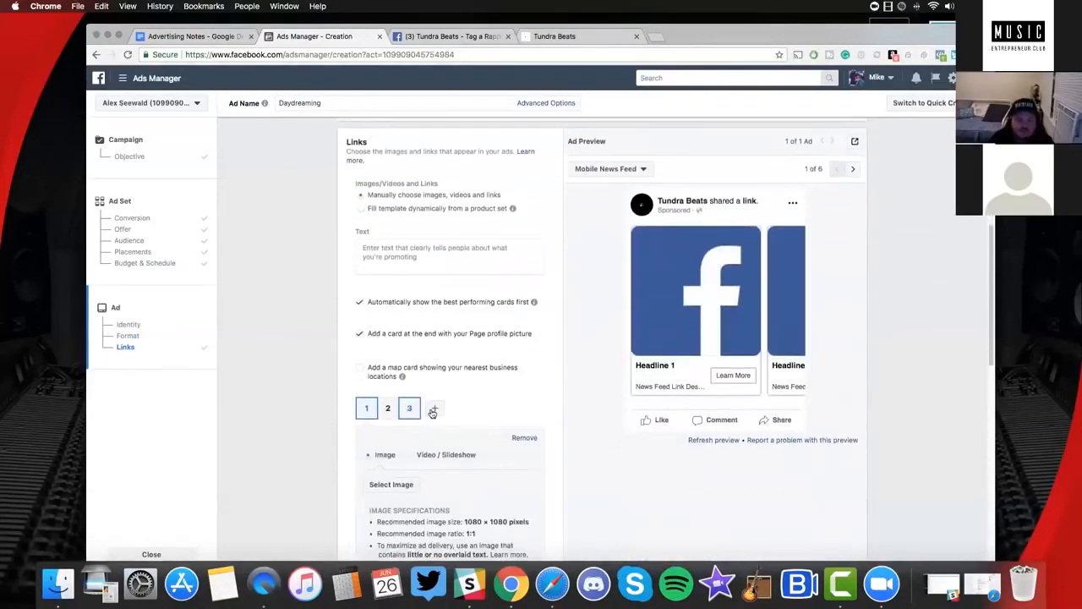
pyautogui.click(435, 410)
pyautogui.click(457, 409)
pyautogui.click(475, 410)
pyautogui.click(497, 409)
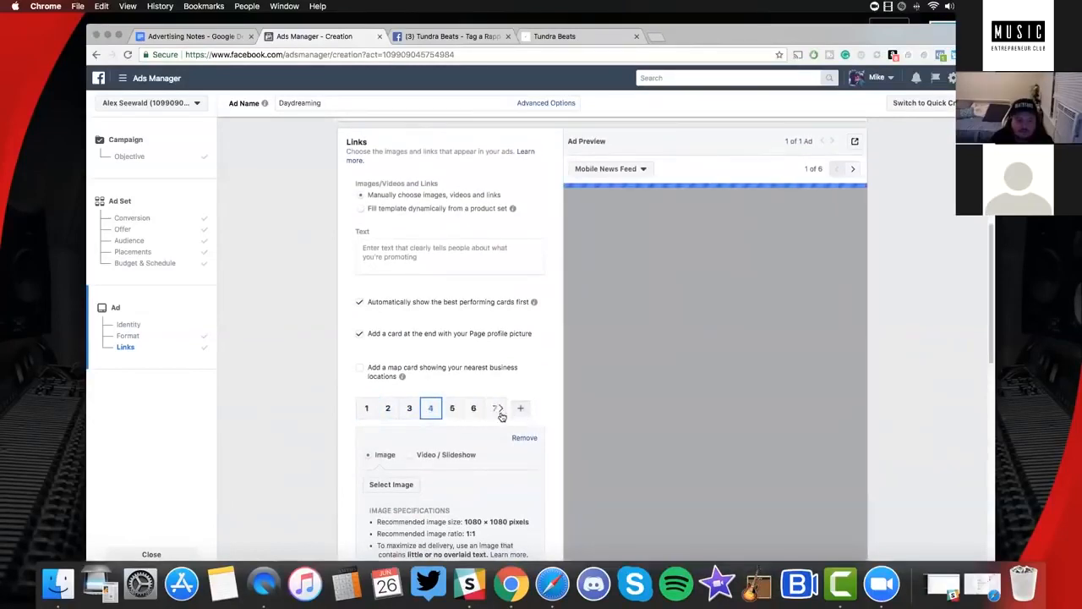
# Add three more cards so the carousel has ten, and return to the first card
pyautogui.click(501, 411)
pyautogui.click(515, 412)
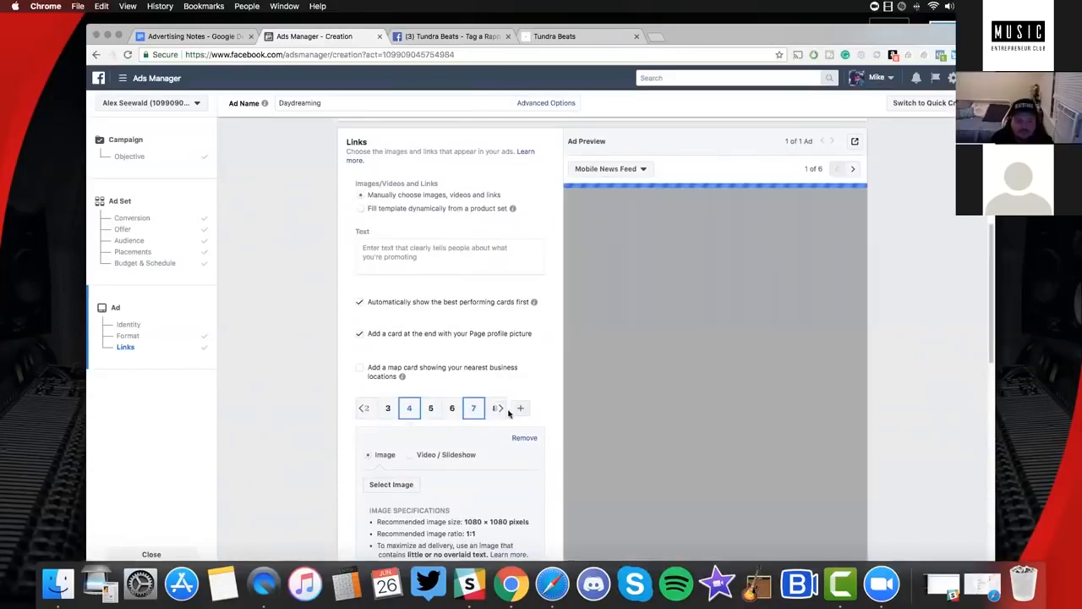
pyautogui.click(500, 411)
pyautogui.click(519, 410)
pyautogui.click(520, 366)
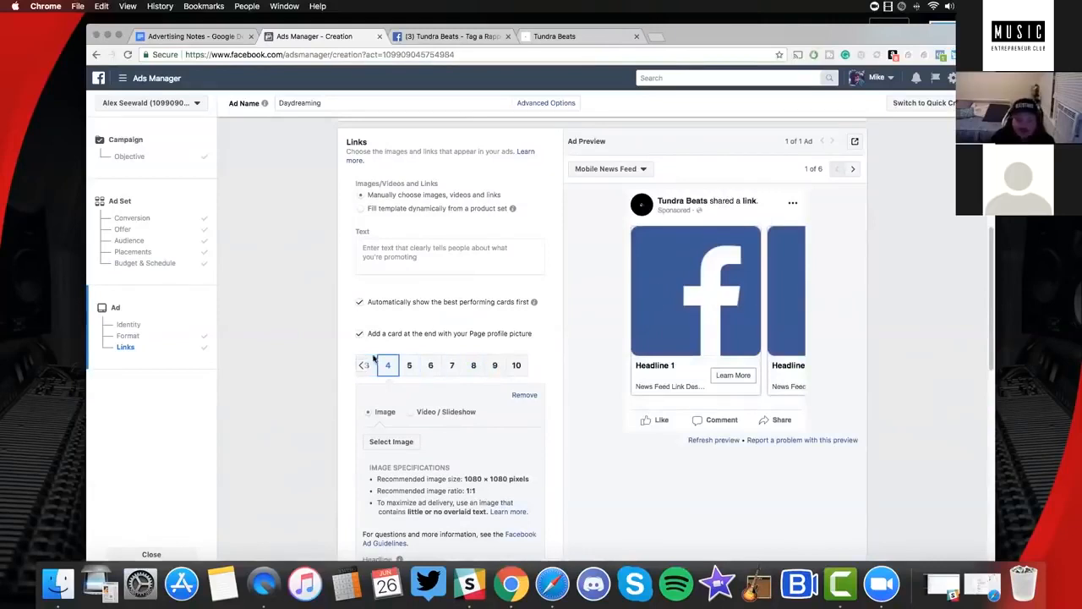
pyautogui.click(364, 365)
pyautogui.click(363, 365)
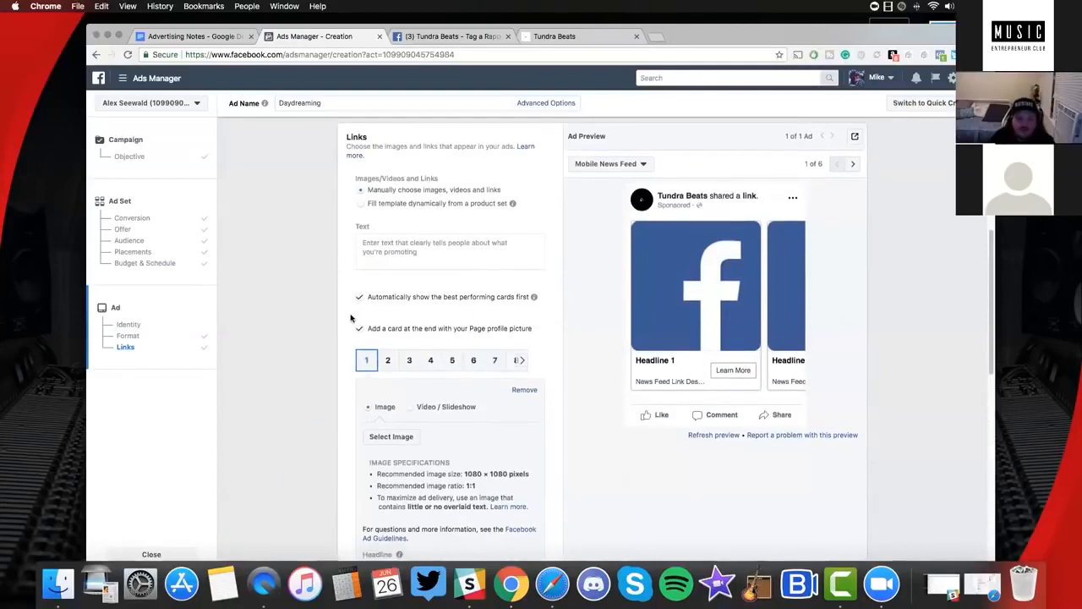
# Look over the carousel's Links section, from the ad text and card fields to the See More URL and call-to-action settings
pyautogui.scroll(-2, 350, 318)
pyautogui.scroll(5, 352, 318)
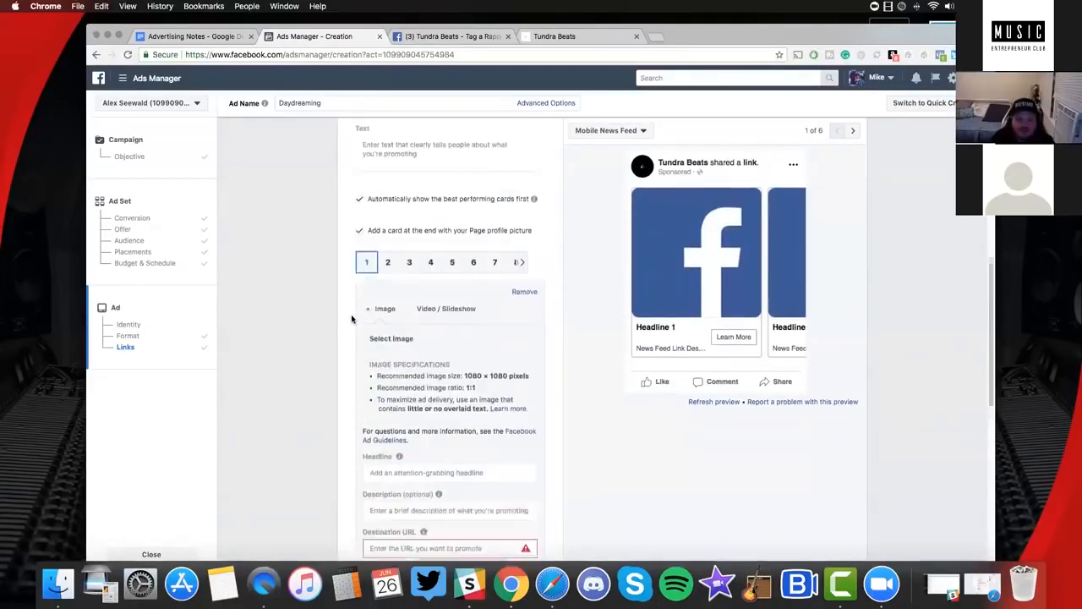
pyautogui.scroll(-4, 353, 319)
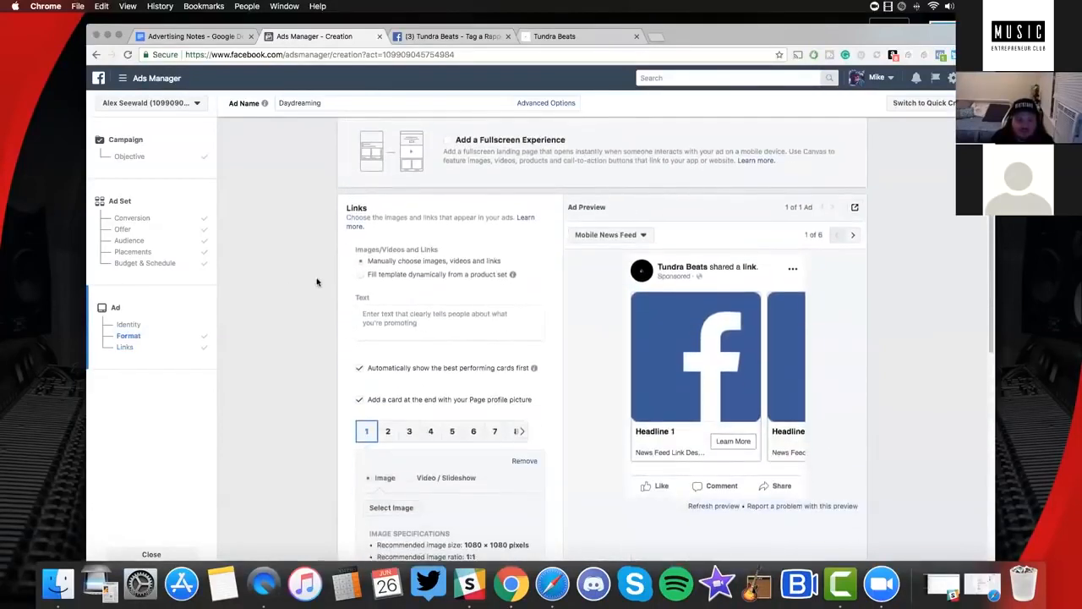
pyautogui.scroll(-1, 325, 280)
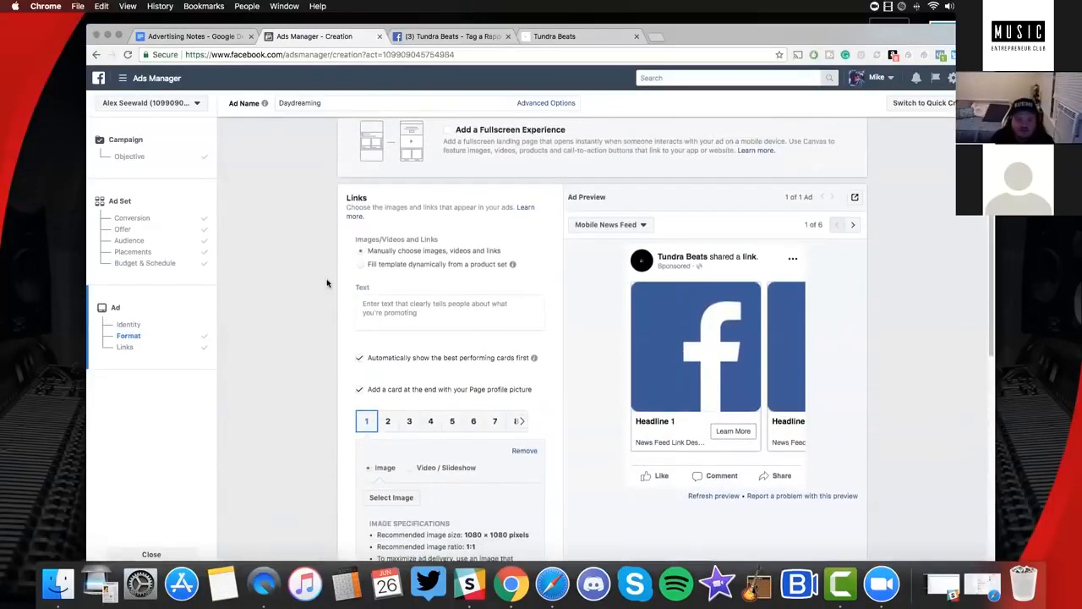
pyautogui.scroll(-10, 327, 284)
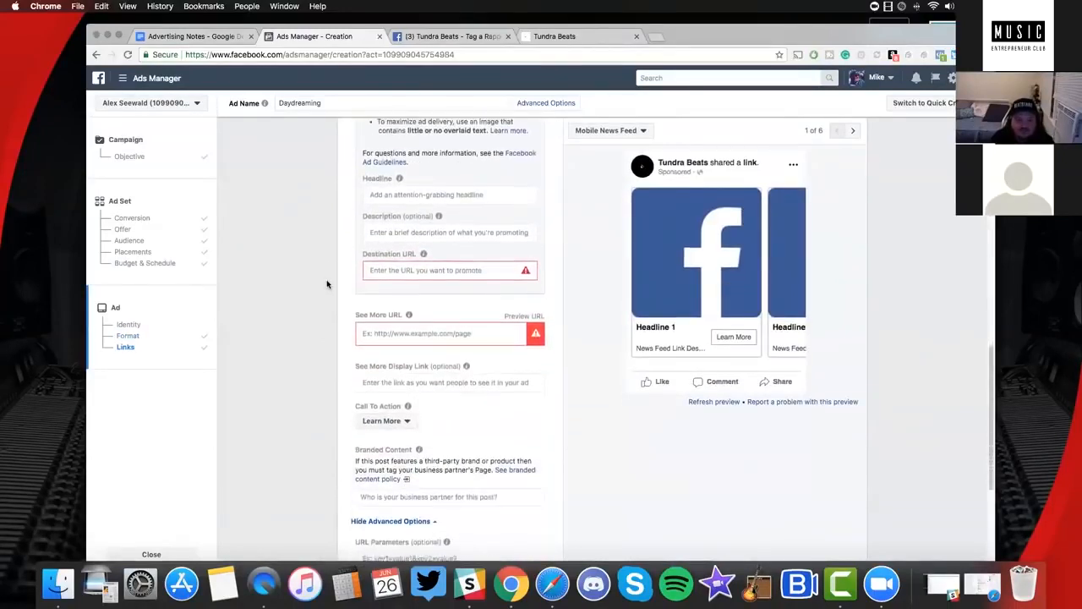
pyautogui.scroll(10, 327, 283)
pyautogui.scroll(-4, 330, 284)
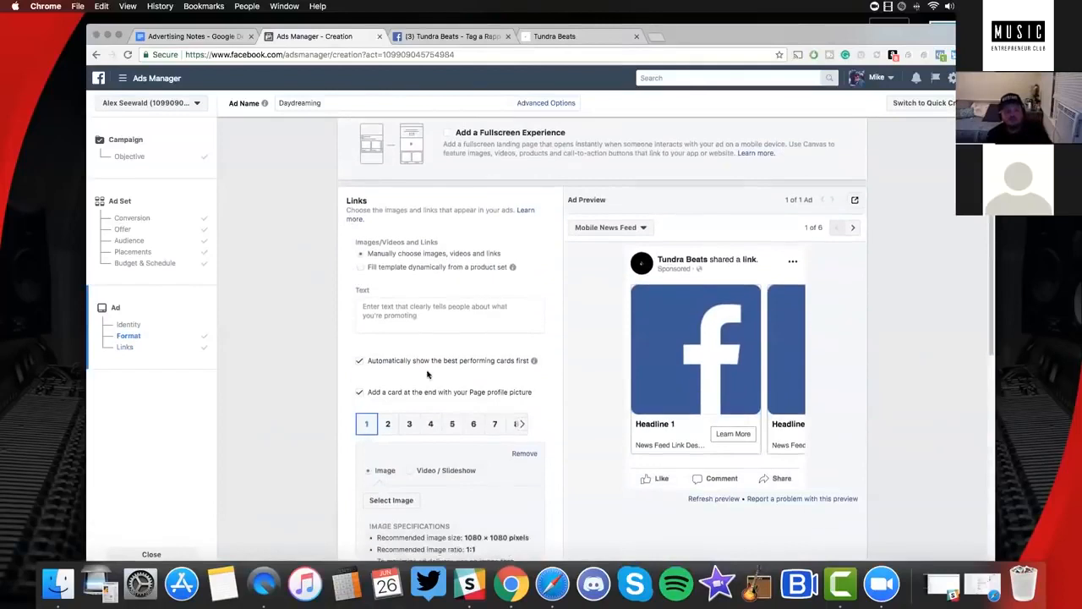
pyautogui.scroll(-5, 429, 375)
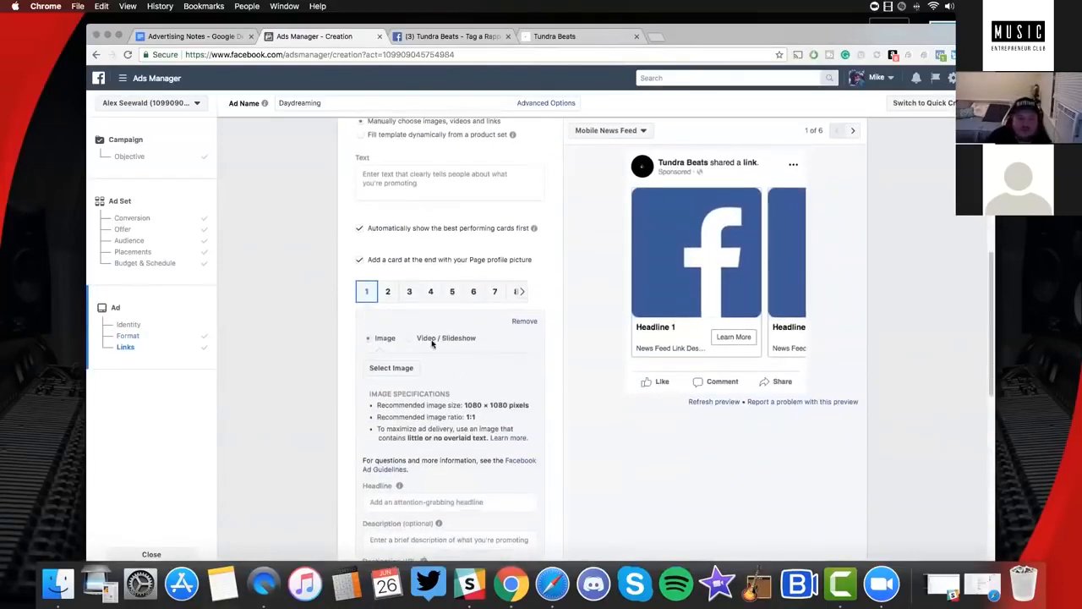
# Switch the first card to Video / Slideshow and use the account video "Day dreaming ad .mp4"
pyautogui.click(432, 339)
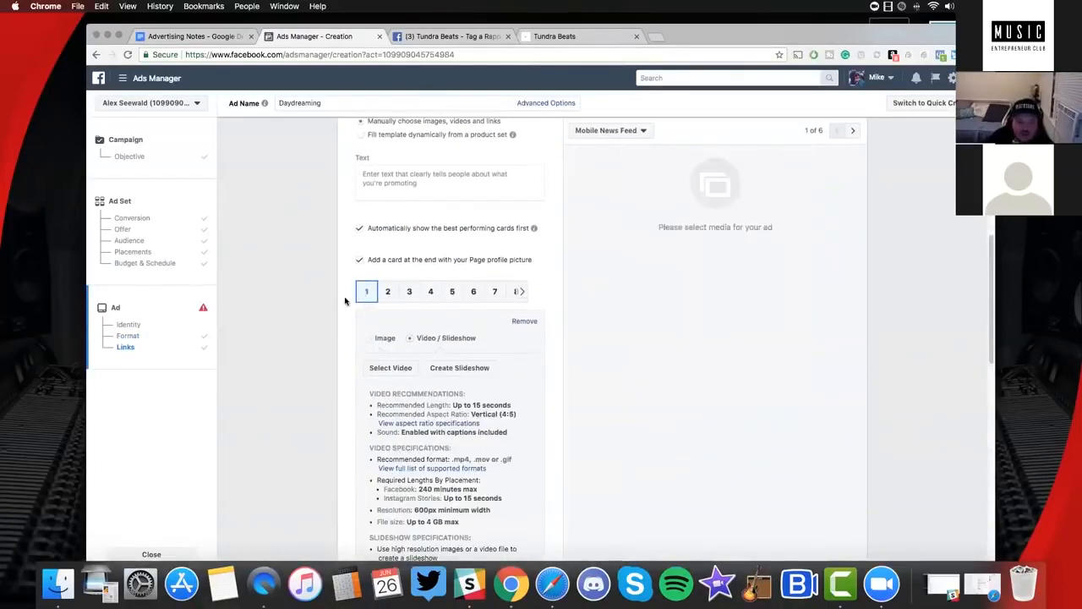
pyautogui.scroll(-3, 345, 300)
pyautogui.click(408, 294)
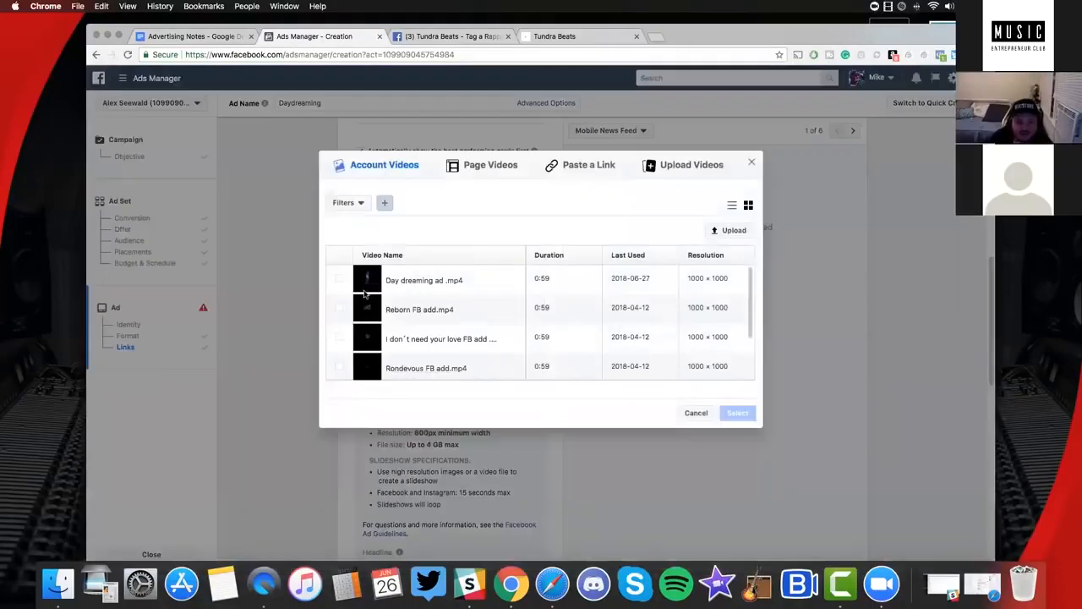
pyautogui.click(745, 414)
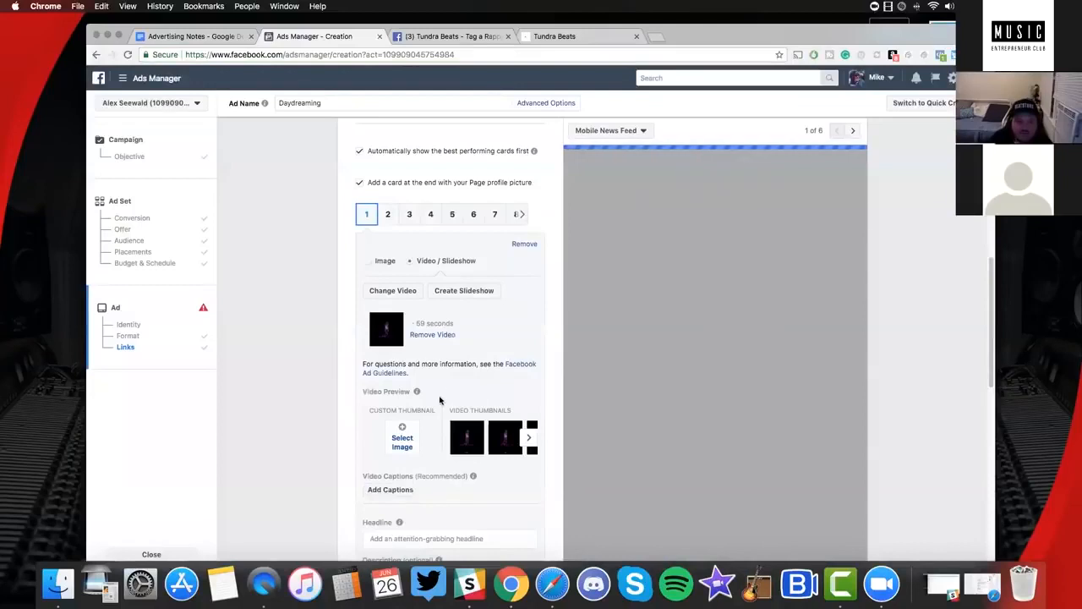
# Switch the second card to Video / Slideshow and use the account video "Reborn FB add.mp4"
pyautogui.scroll(-2, 440, 400)
pyautogui.click(389, 168)
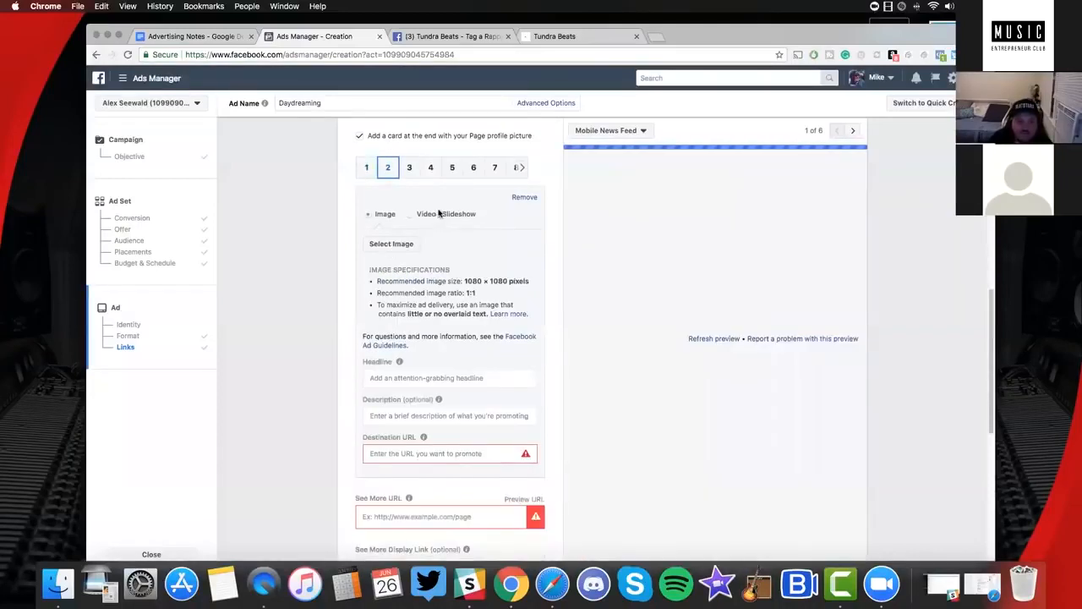
pyautogui.click(422, 213)
pyautogui.click(390, 244)
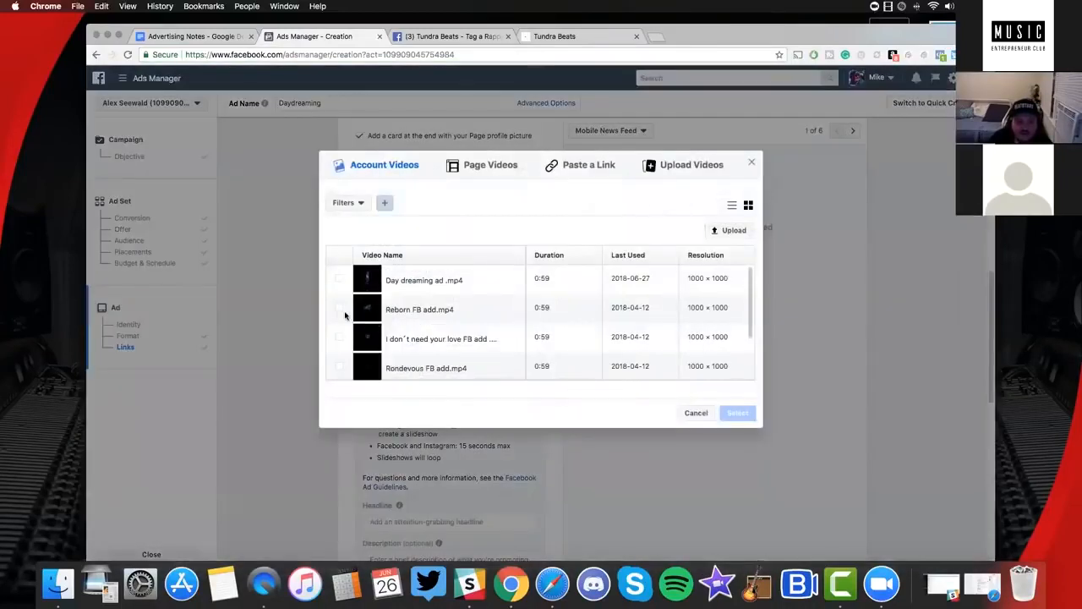
pyautogui.click(423, 310)
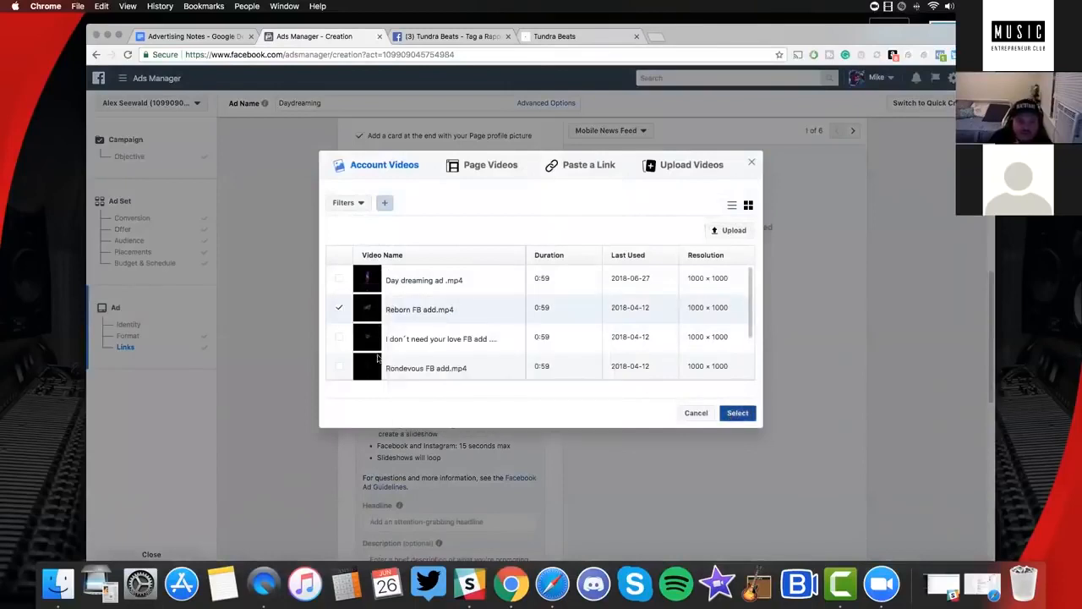
pyautogui.click(738, 412)
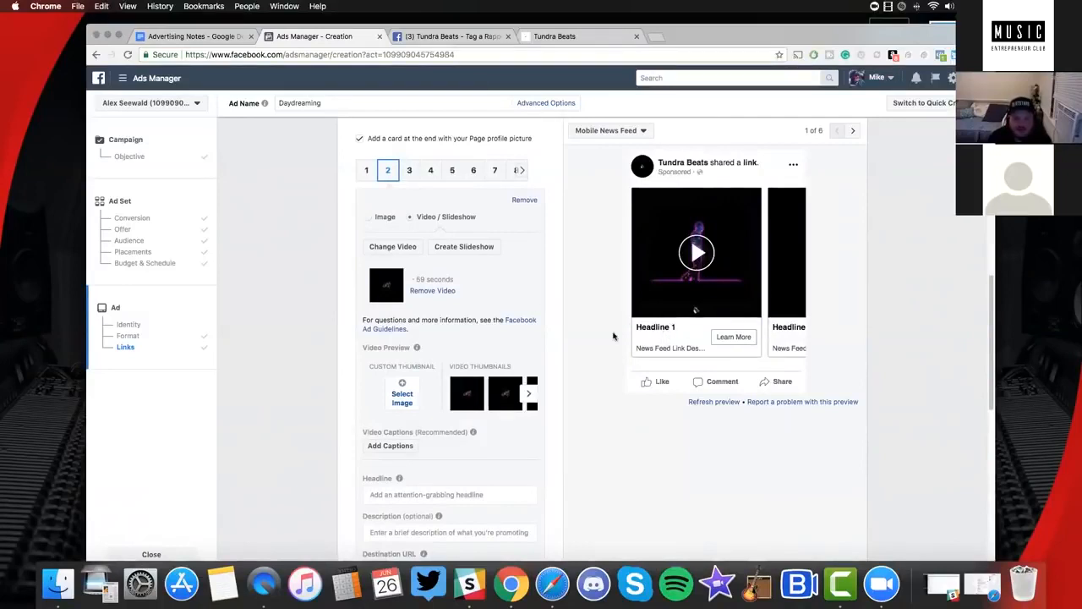
# Give the first card the headline "Frank Ocean Type Beat"
pyautogui.scroll(-1, 376, 150)
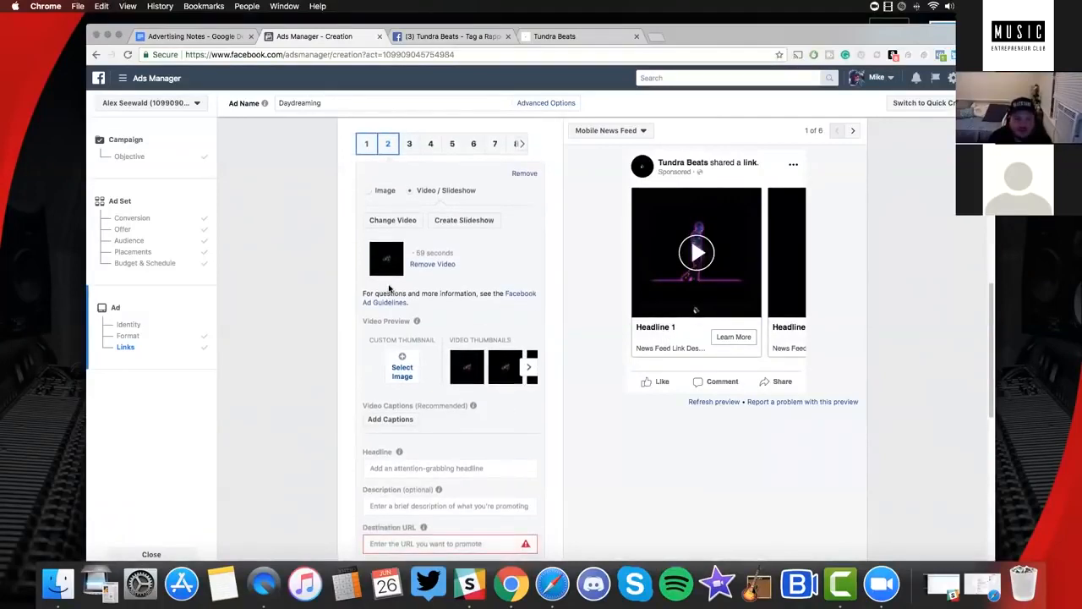
pyautogui.scroll(-2, 398, 378)
pyautogui.click(412, 392)
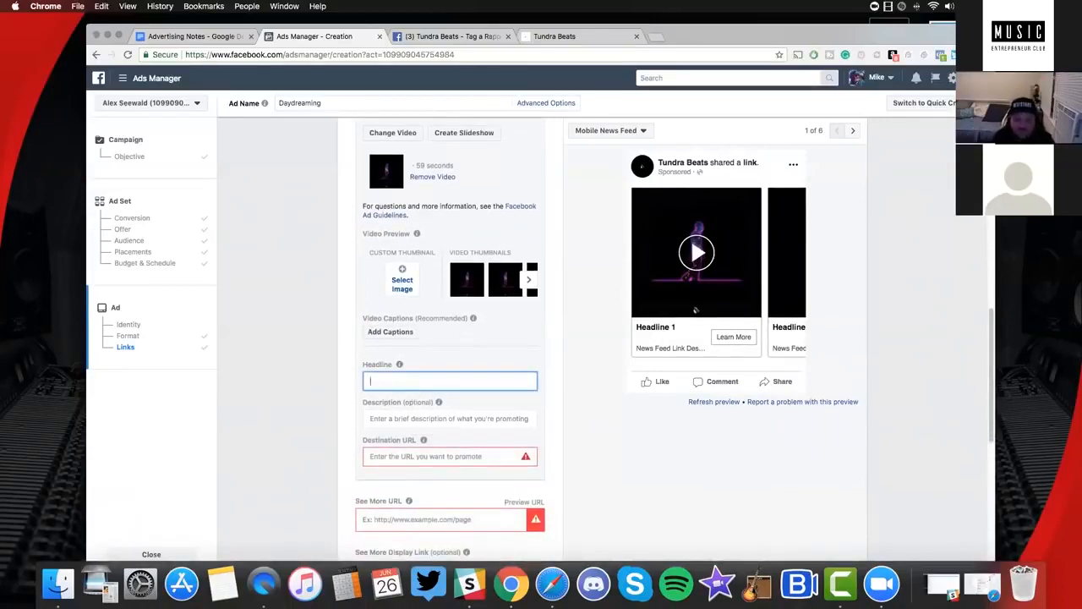
pyautogui.write('Frank Ocean Type Beat')
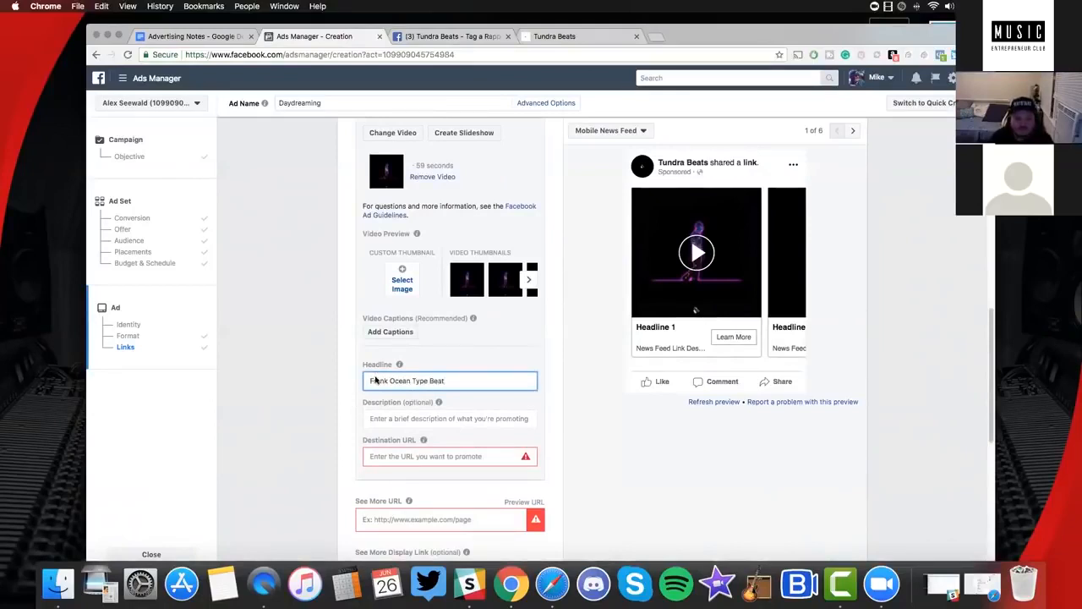
pyautogui.click(317, 361)
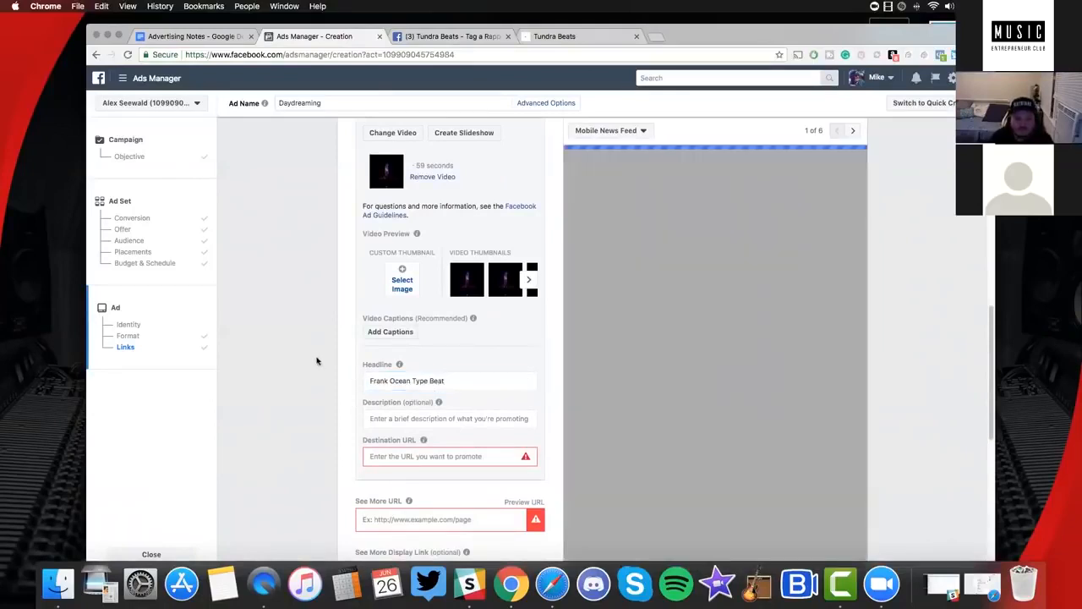
pyautogui.scroll(-1, 303, 257)
pyautogui.click(554, 37)
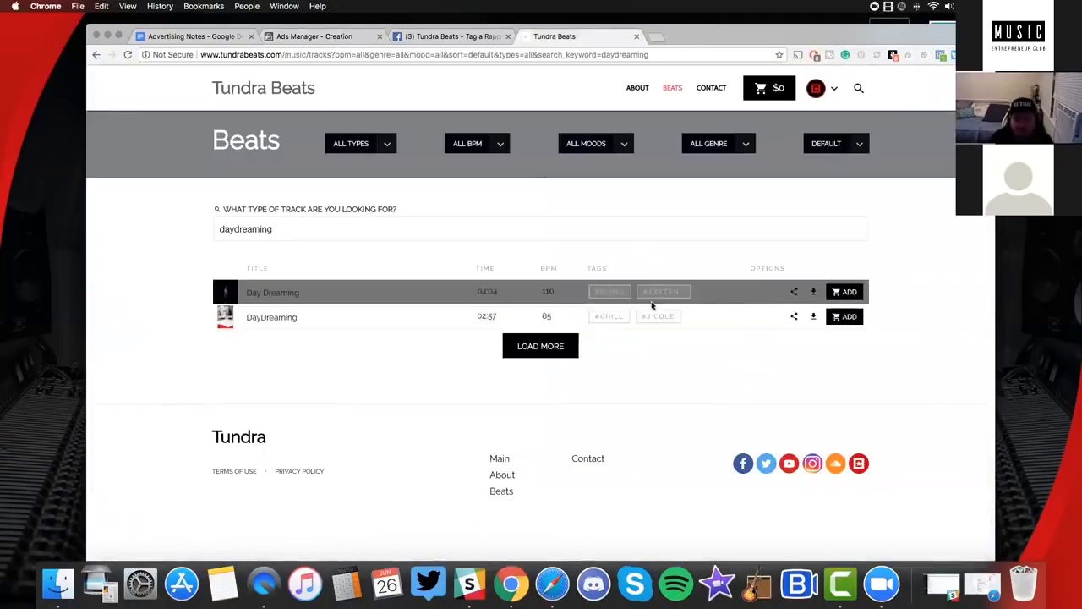
pyautogui.click(792, 293)
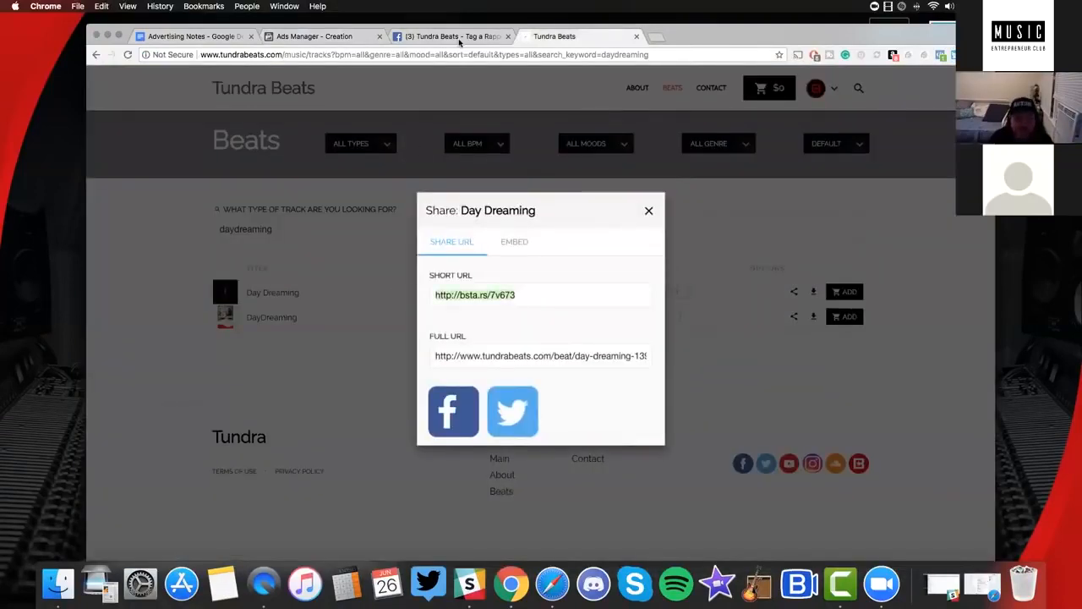
pyautogui.click(456, 36)
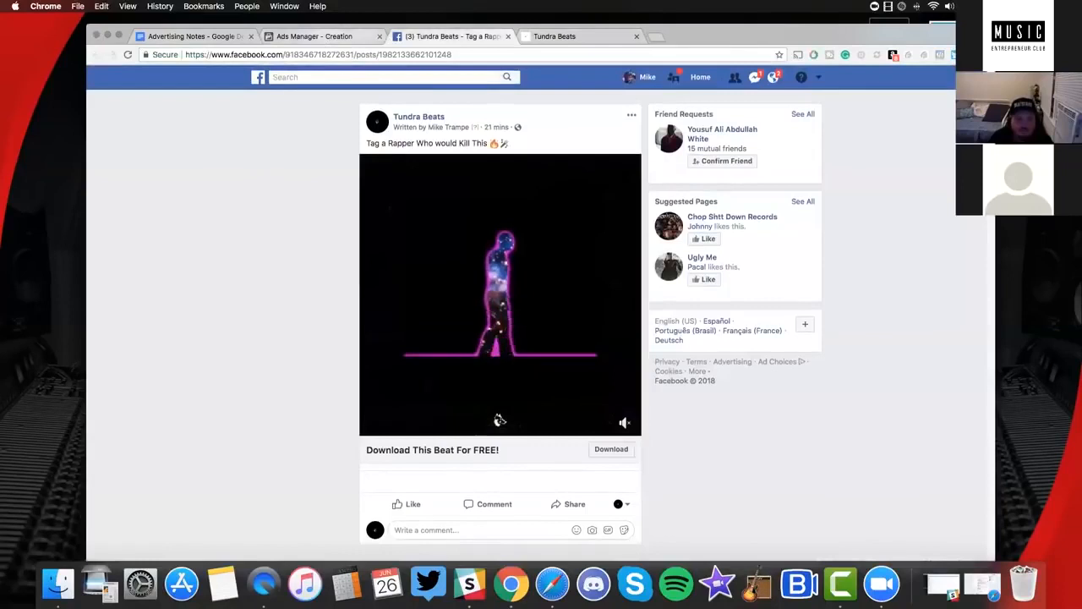
pyautogui.click(324, 37)
pyautogui.click(416, 429)
pyautogui.write('http://bsta.rs/7v673')
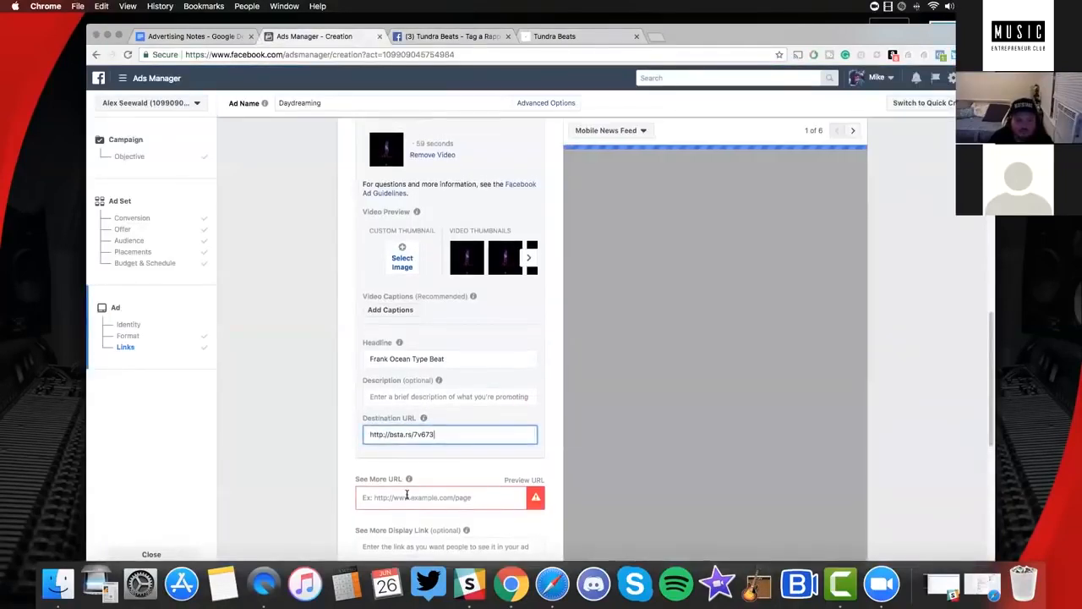
pyautogui.click(406, 495)
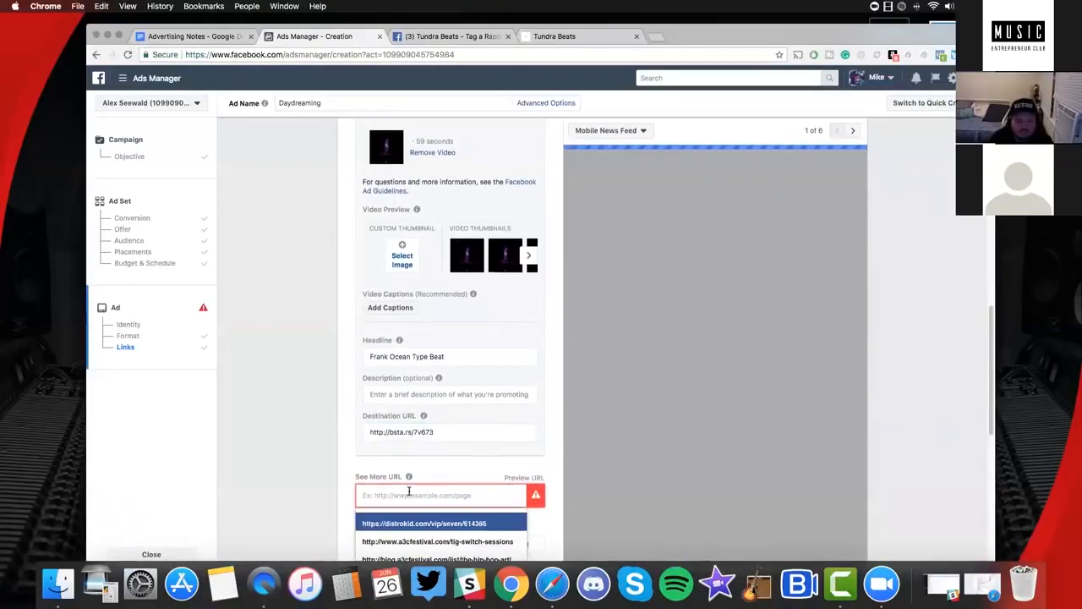
pyautogui.write('http://bsta.rs/7v673')
pyautogui.moveTo(433, 495); pyautogui.dragTo(332, 487)
pyautogui.press('BackSpace')
pyautogui.write('http:/')
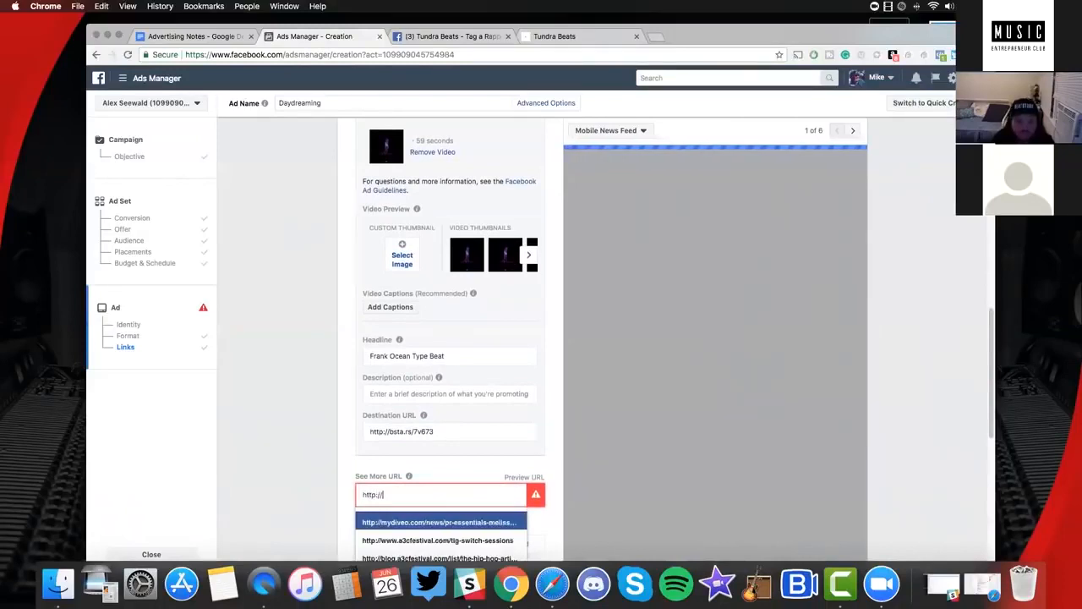
pyautogui.write('/')
pyautogui.write('tu')
pyautogui.press('BackSpace')
pyautogui.press('BackSpace')
pyautogui.press('BackSpace')
pyautogui.write('?t')
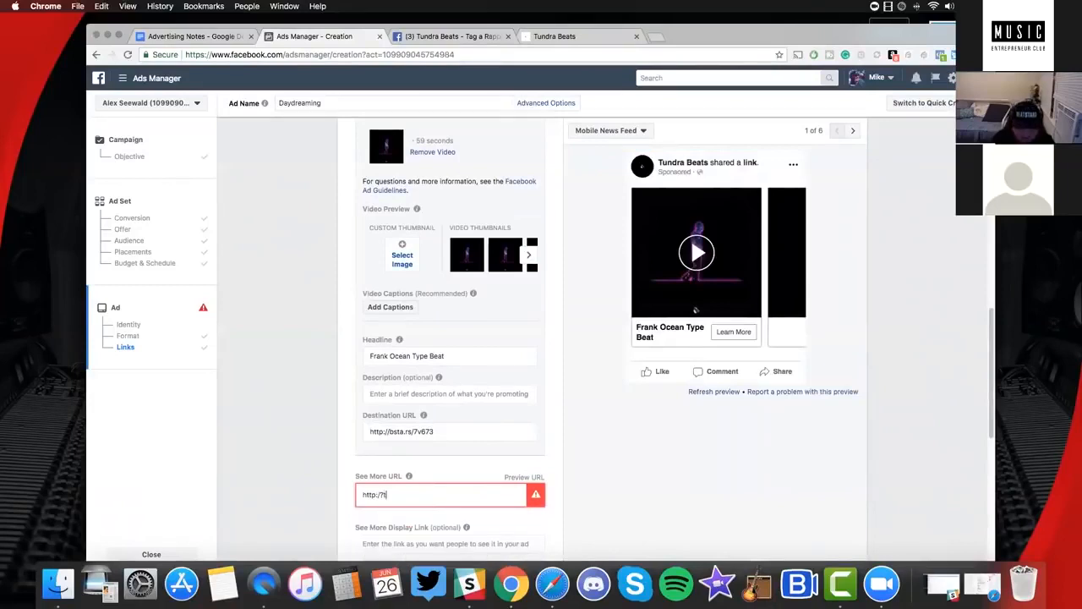
pyautogui.press('BackSpace')
pyautogui.write('tun')
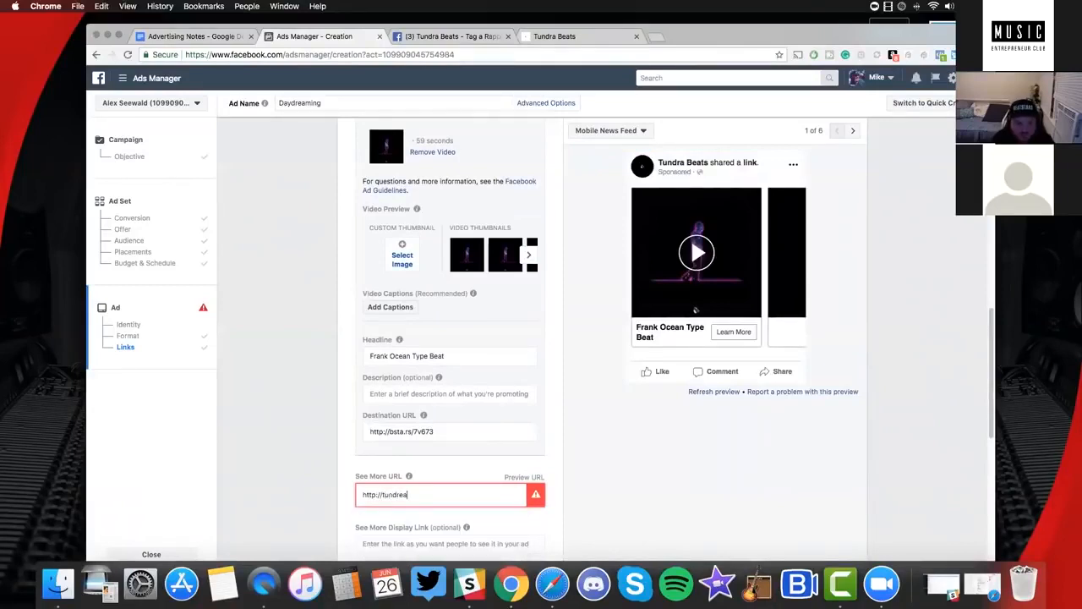
pyautogui.write('drabeats.com')
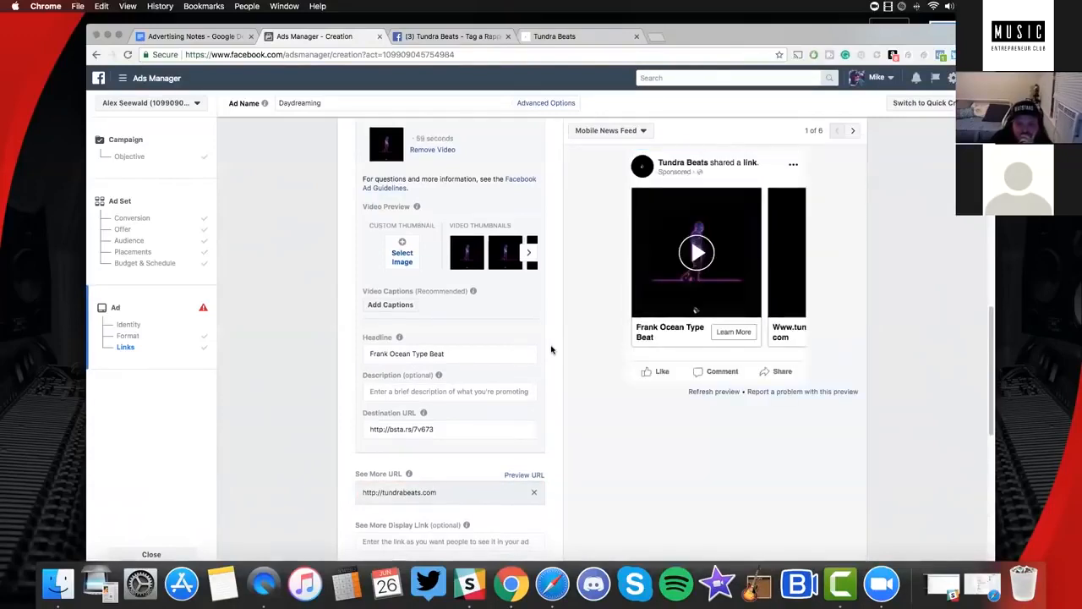
# Replace the second card's headline with "Rick Ross Type Beat"
pyautogui.scroll(-1, 551, 350)
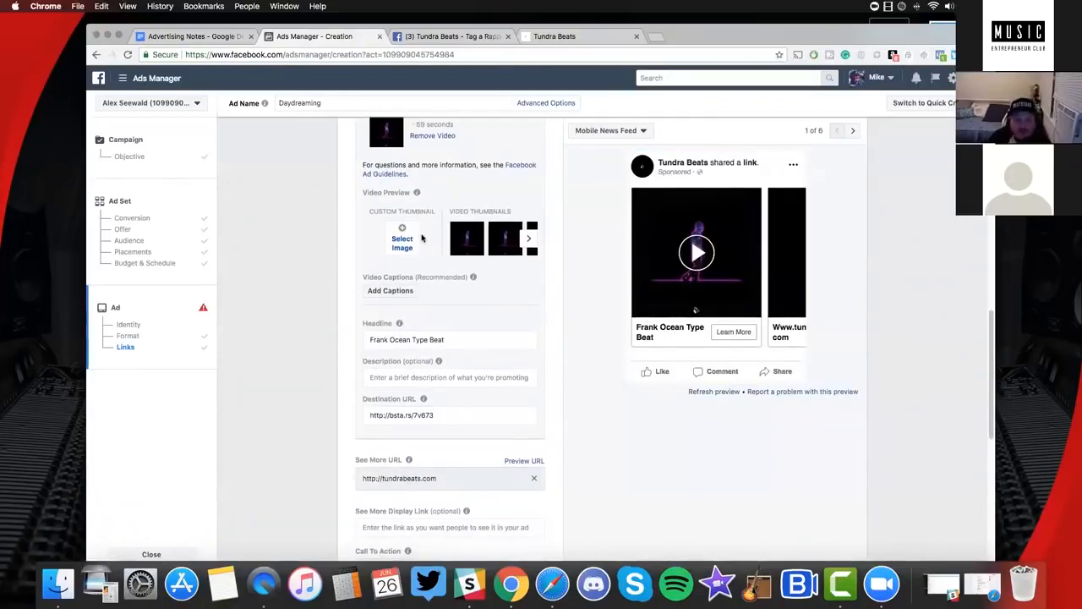
pyautogui.scroll(5, 406, 235)
pyautogui.click(388, 210)
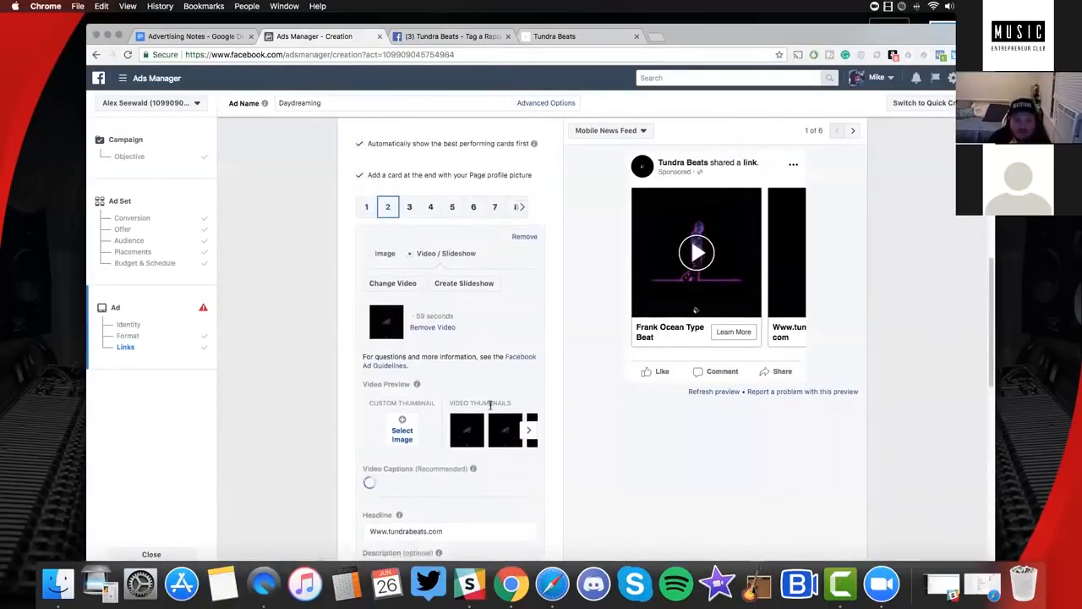
pyautogui.scroll(-3, 479, 386)
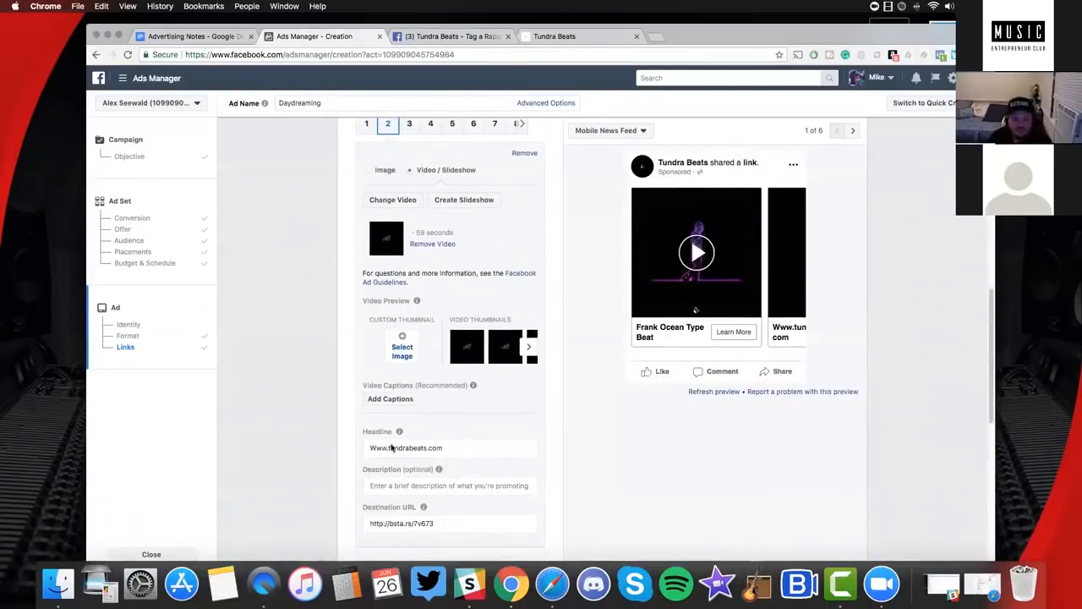
pyautogui.tripleClick(392, 448)
pyautogui.press('BackSpace')
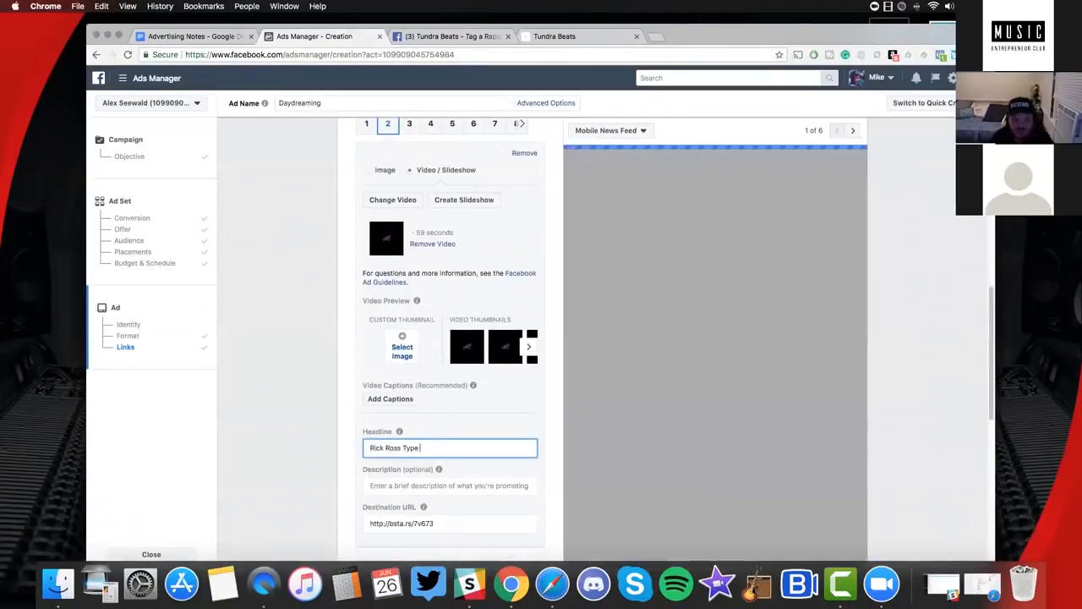
# Copy the second card's destination URL
pyautogui.click(463, 523)
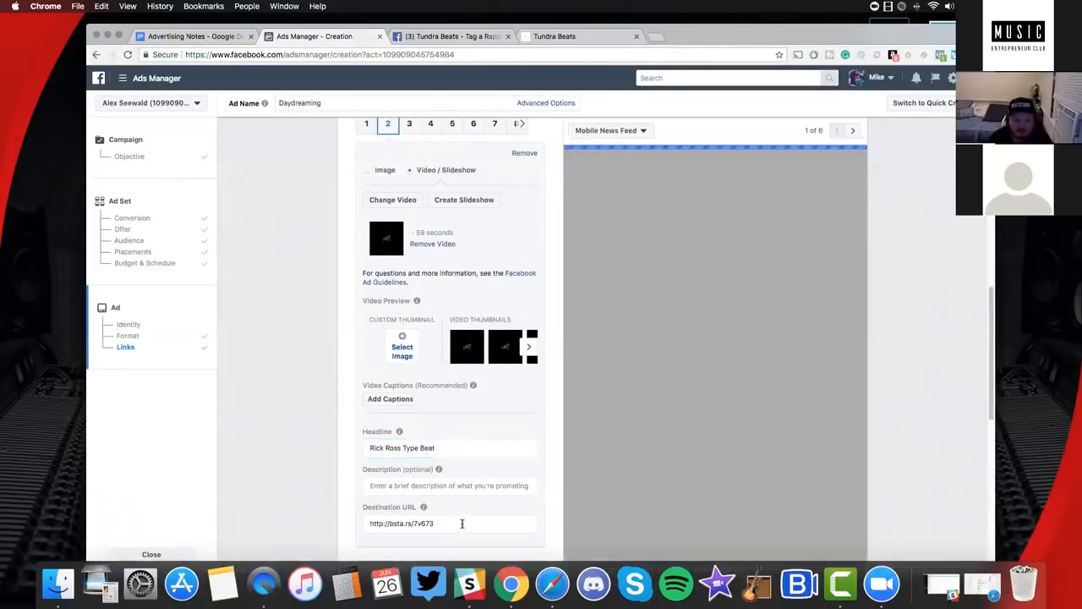
pyautogui.tripleClick(365, 522)
pyautogui.press('super+c')
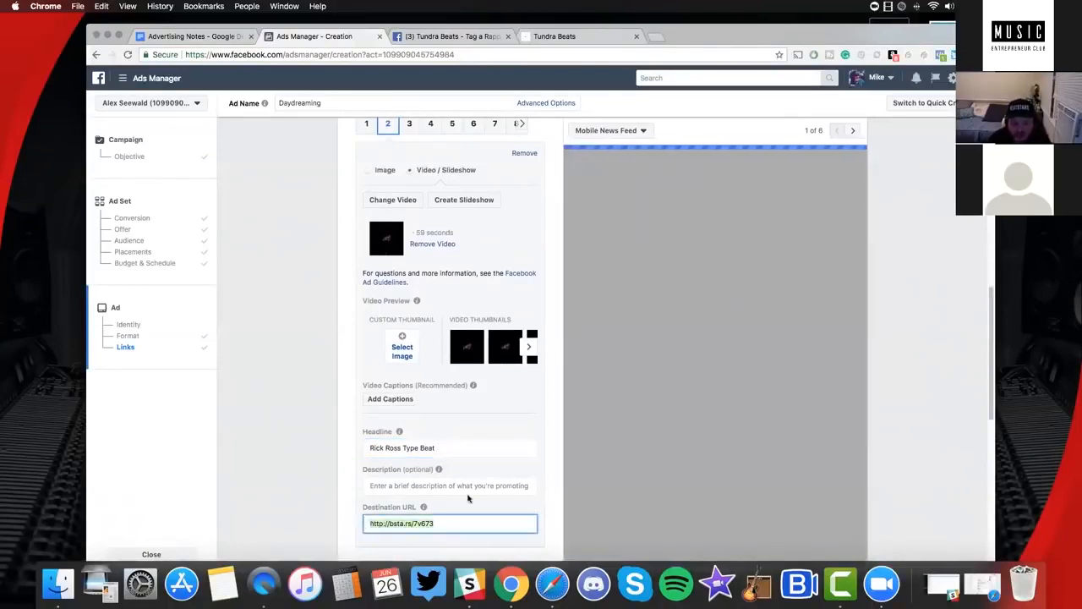
pyautogui.press('BackSpace')
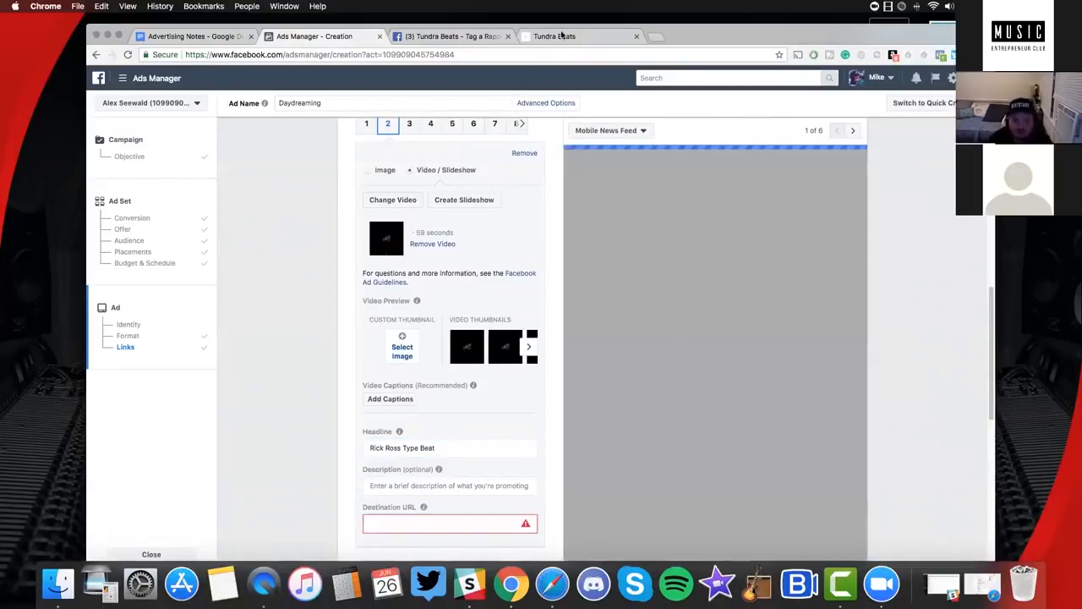
pyautogui.click(563, 36)
pyautogui.click(96, 56)
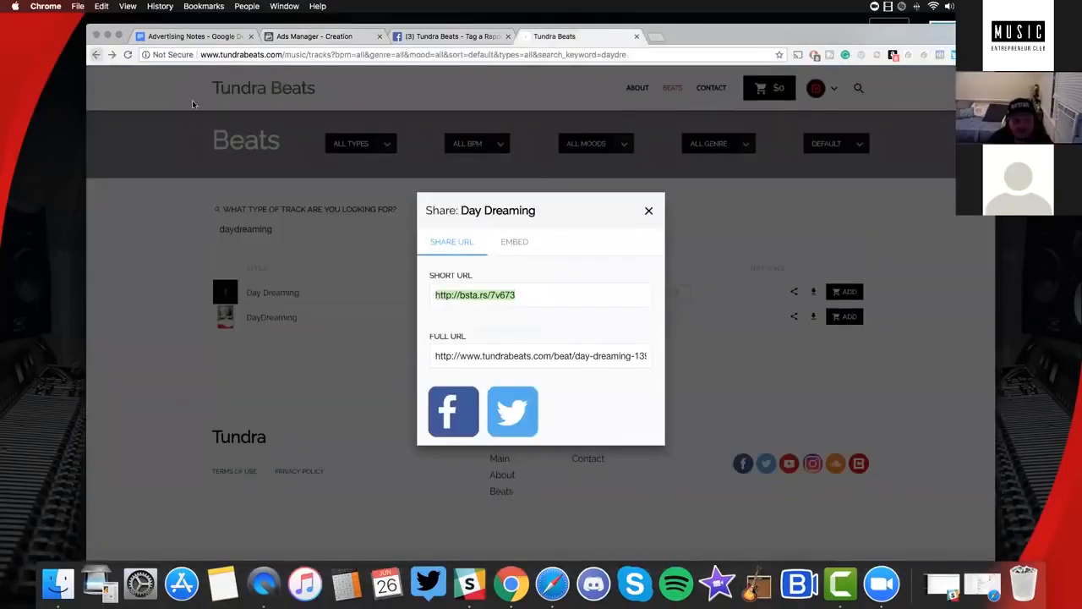
pyautogui.click(123, 55)
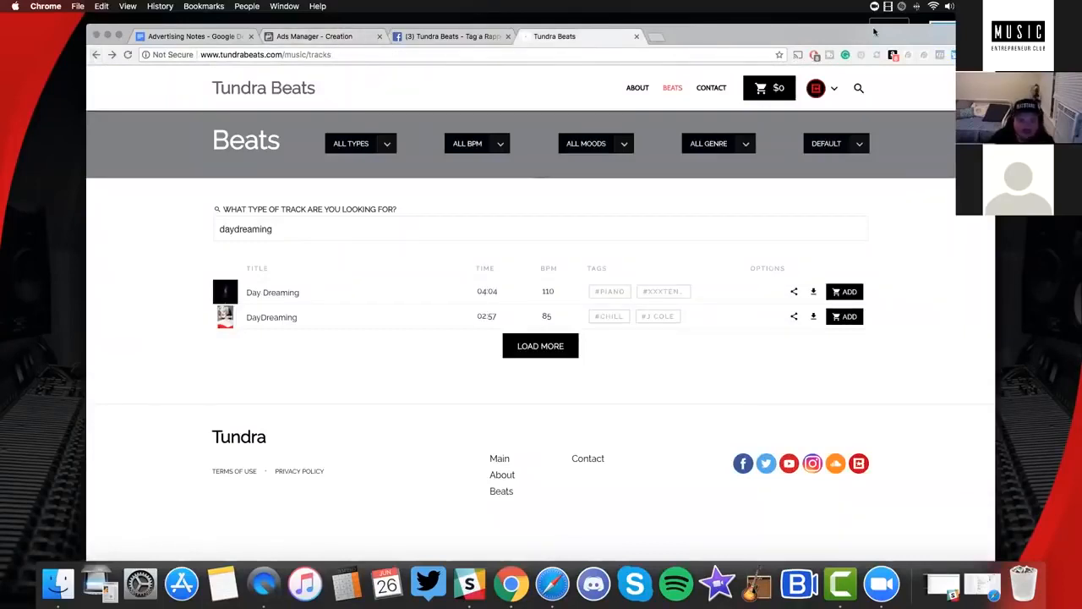
pyautogui.moveTo(868, 37); pyautogui.dragTo(875, 78)
pyautogui.click(457, 77)
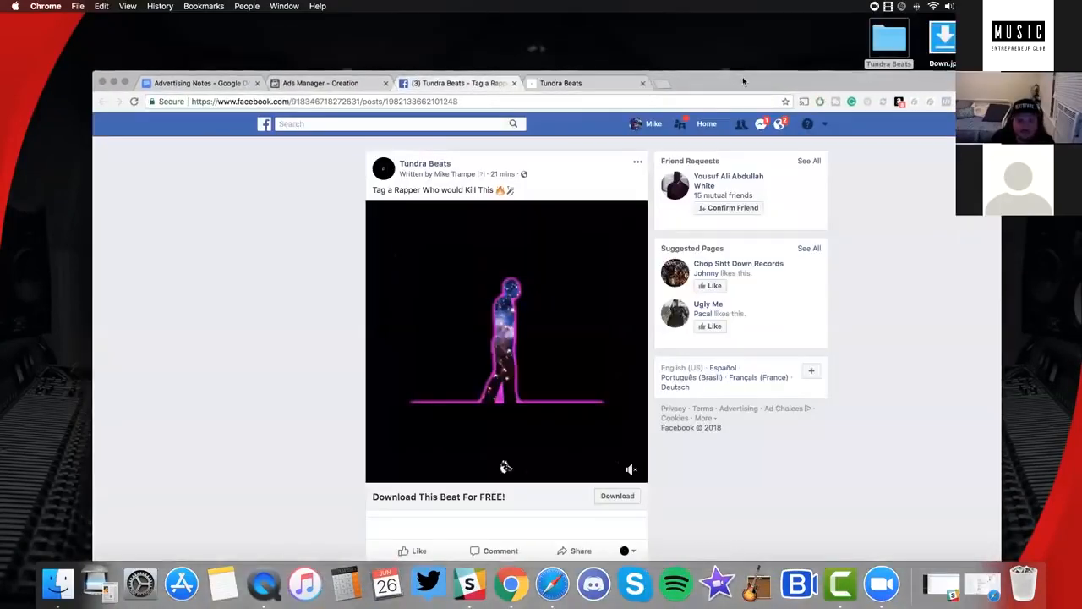
pyautogui.moveTo(741, 76); pyautogui.dragTo(742, 50)
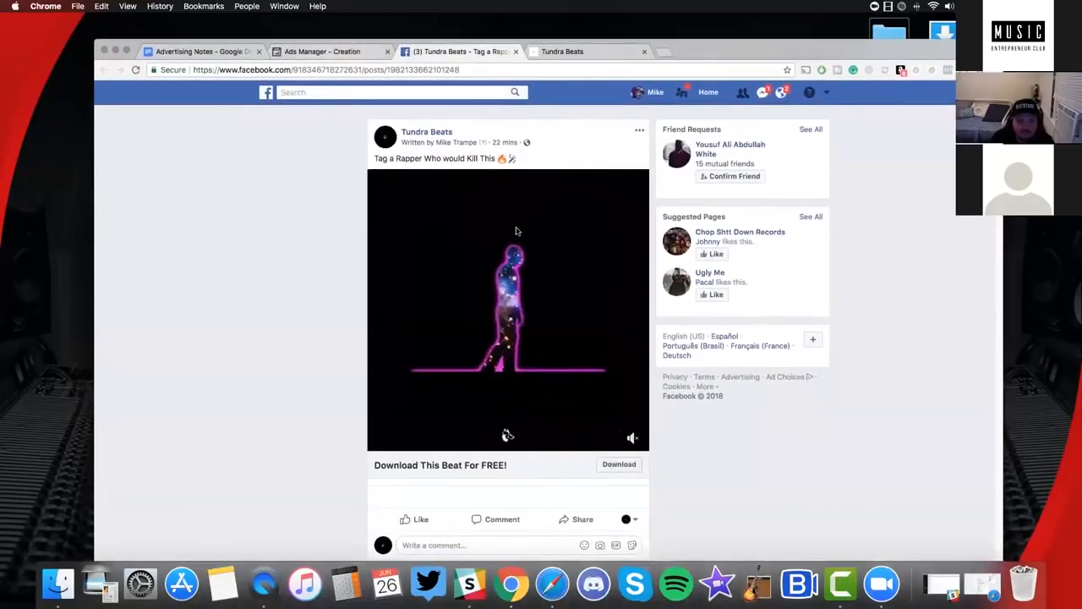
pyautogui.click(322, 52)
pyautogui.press('super+v')
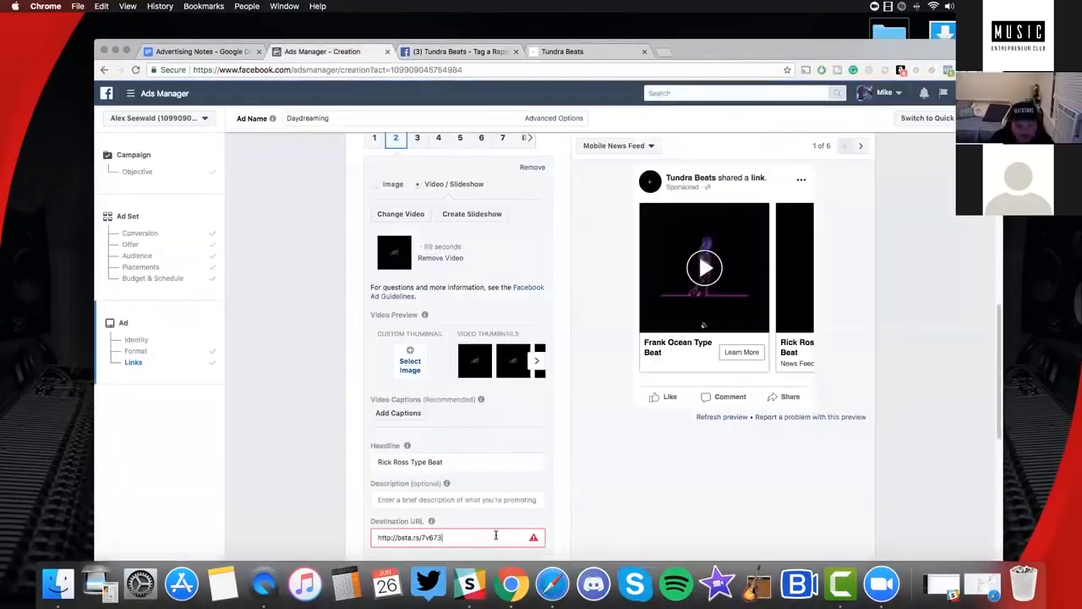
# Set the carousel ad's call to action to Download
pyautogui.scroll(-6, 549, 494)
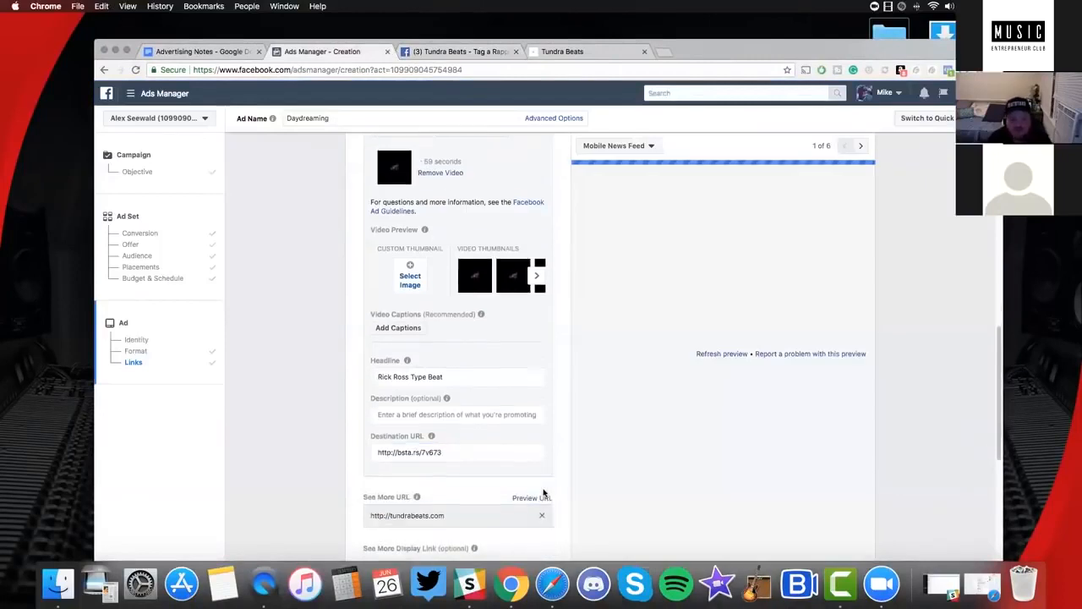
pyautogui.click(405, 427)
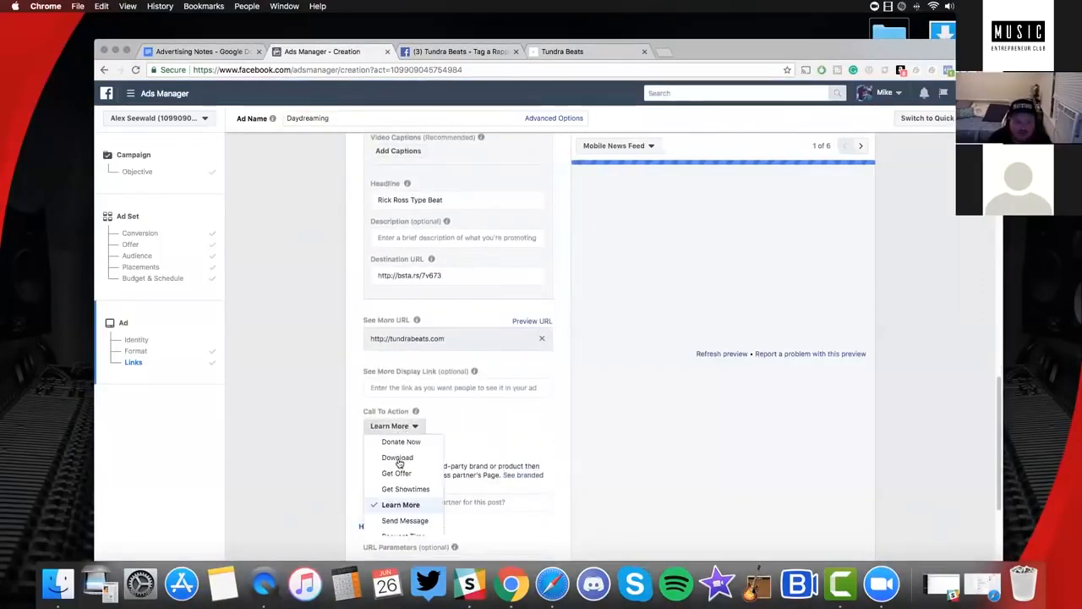
pyautogui.click(394, 455)
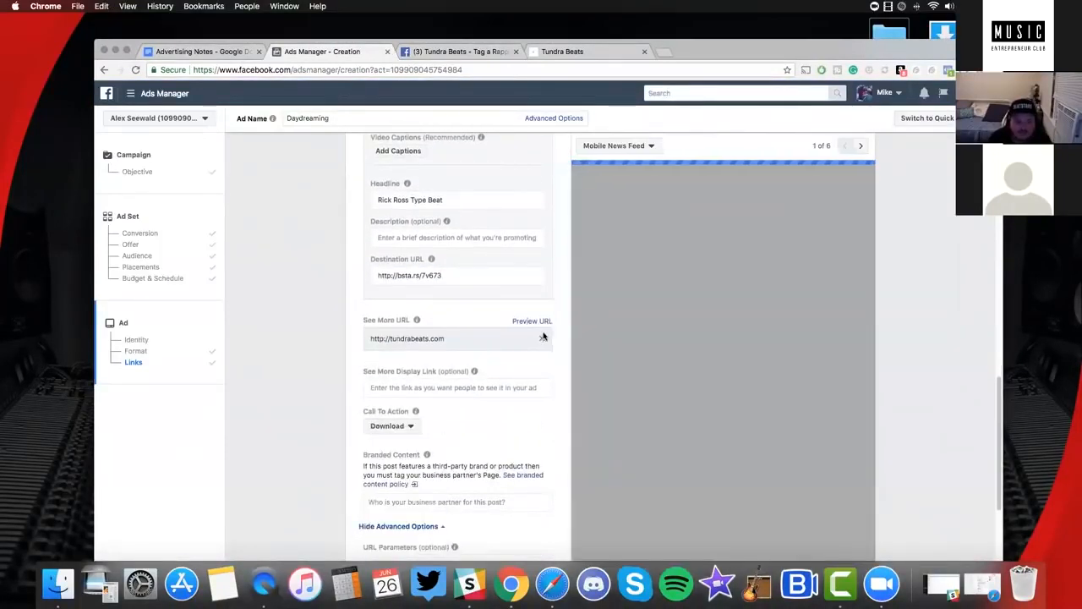
# Look through the other call-to-action options for the carousel ad while keeping Download selected
pyautogui.click(406, 427)
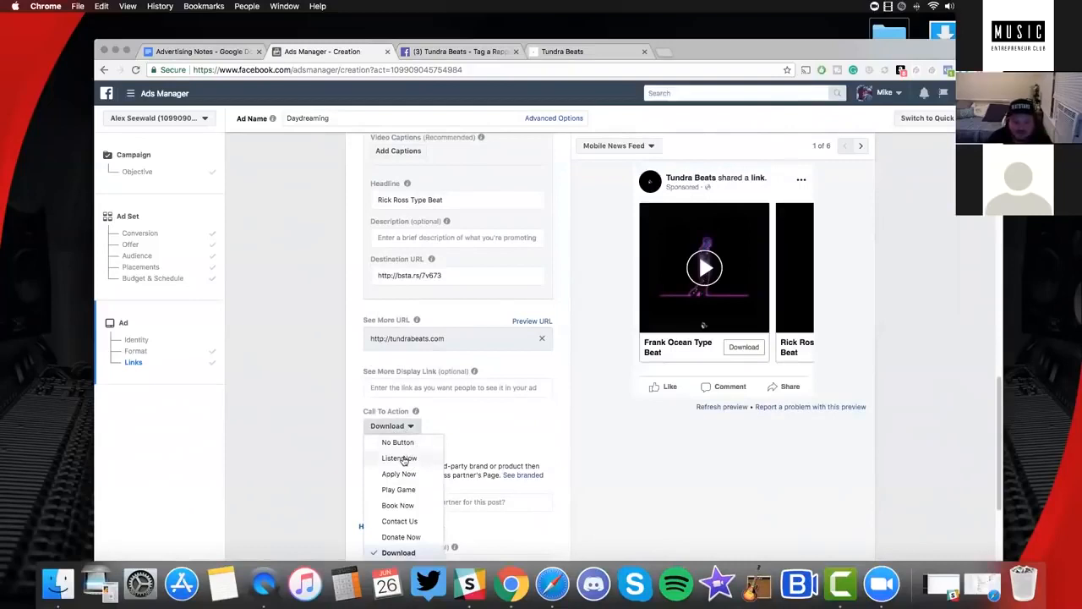
pyautogui.scroll(-5, 408, 461)
pyautogui.scroll(-3, 408, 458)
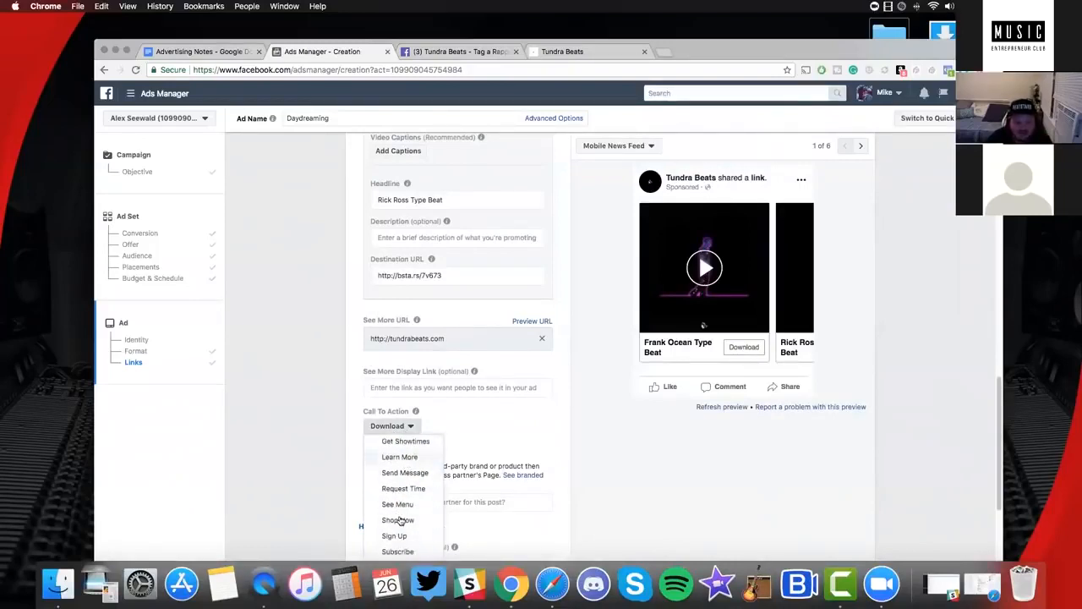
pyautogui.scroll(2, 404, 514)
pyautogui.scroll(5, 405, 514)
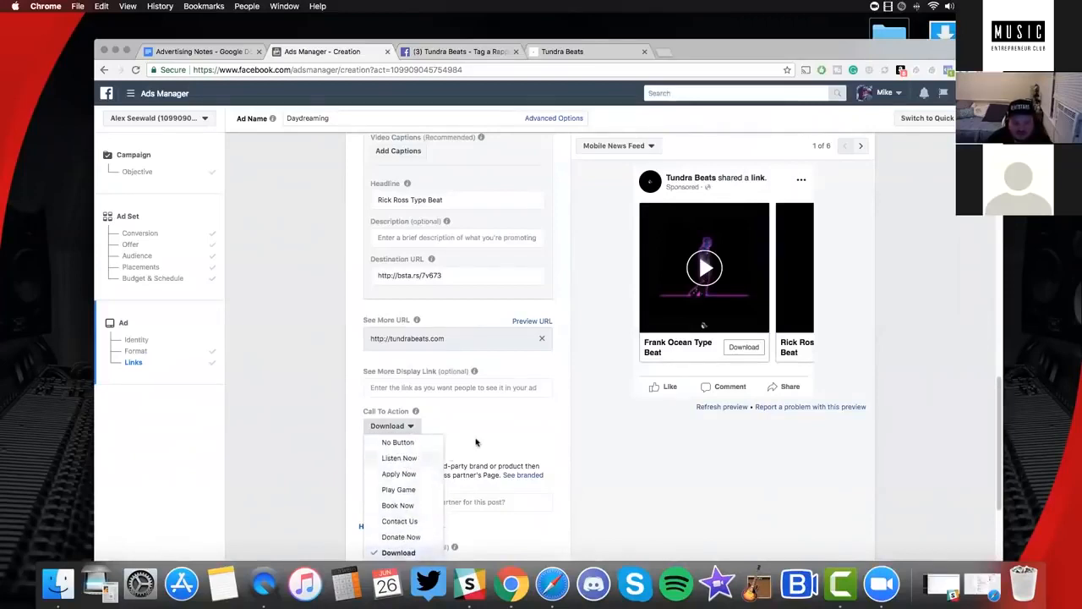
pyautogui.scroll(-2, 507, 424)
pyautogui.click(659, 404)
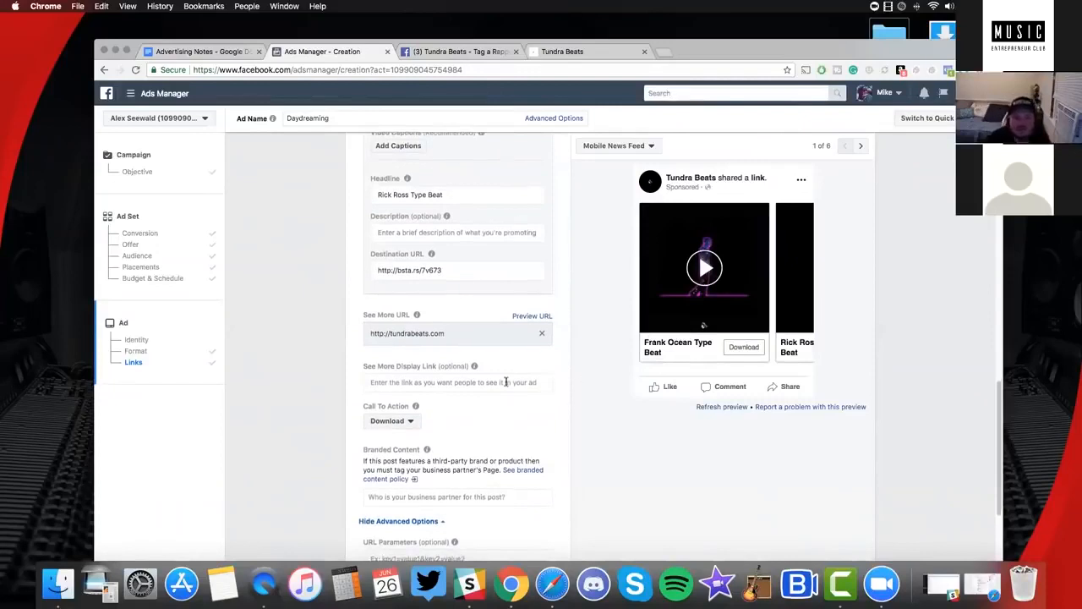
# Review the second card's video, headline and destination URL along with the ad's See More URL and call to action
pyautogui.scroll(1, 507, 382)
pyautogui.scroll(-1, 449, 345)
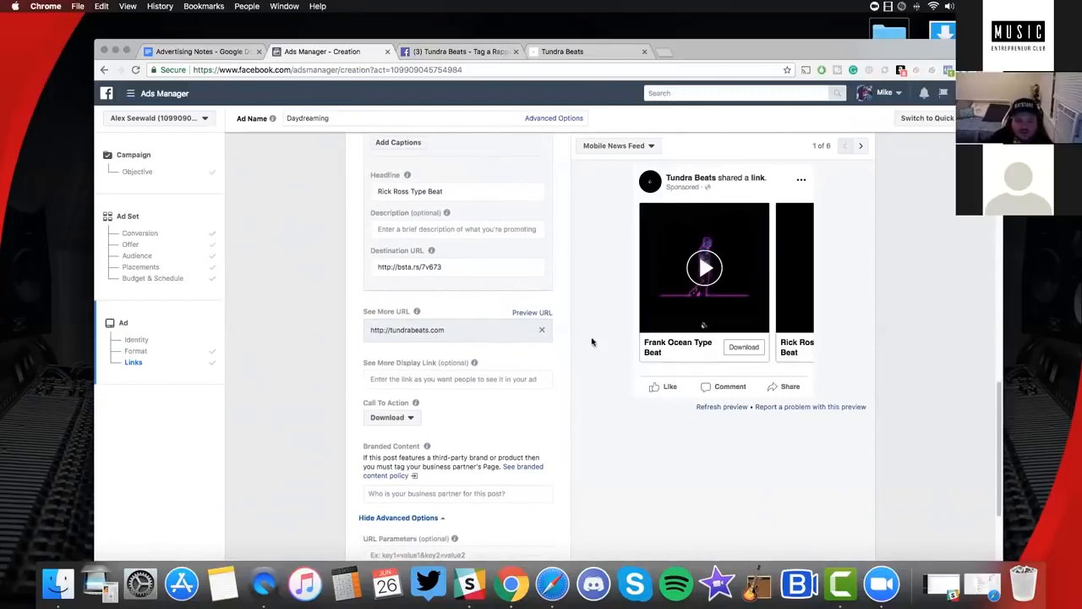
pyautogui.scroll(1, 491, 309)
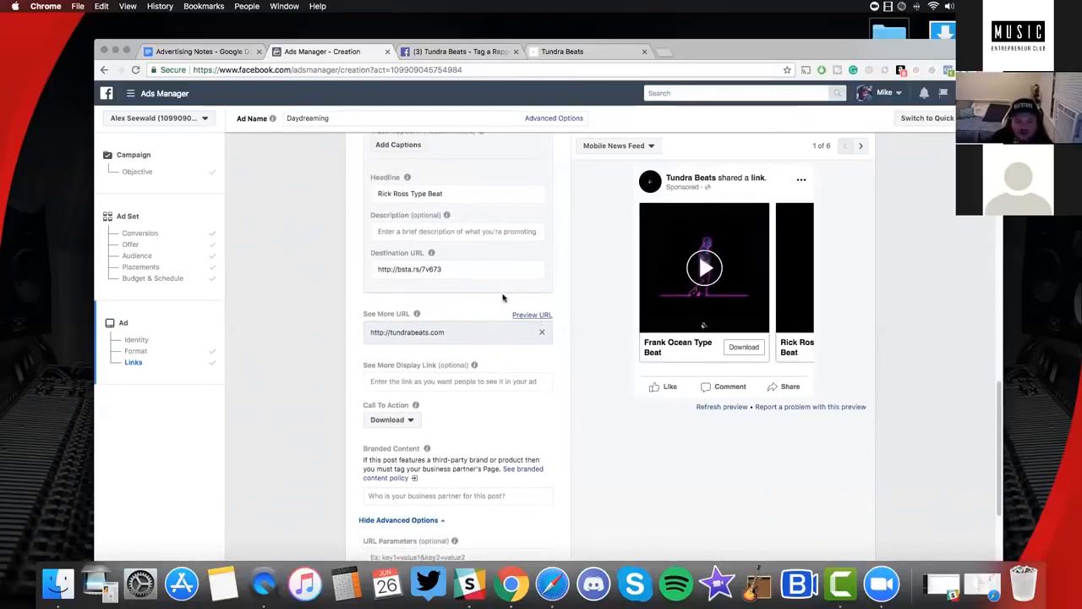
pyautogui.scroll(3, 570, 291)
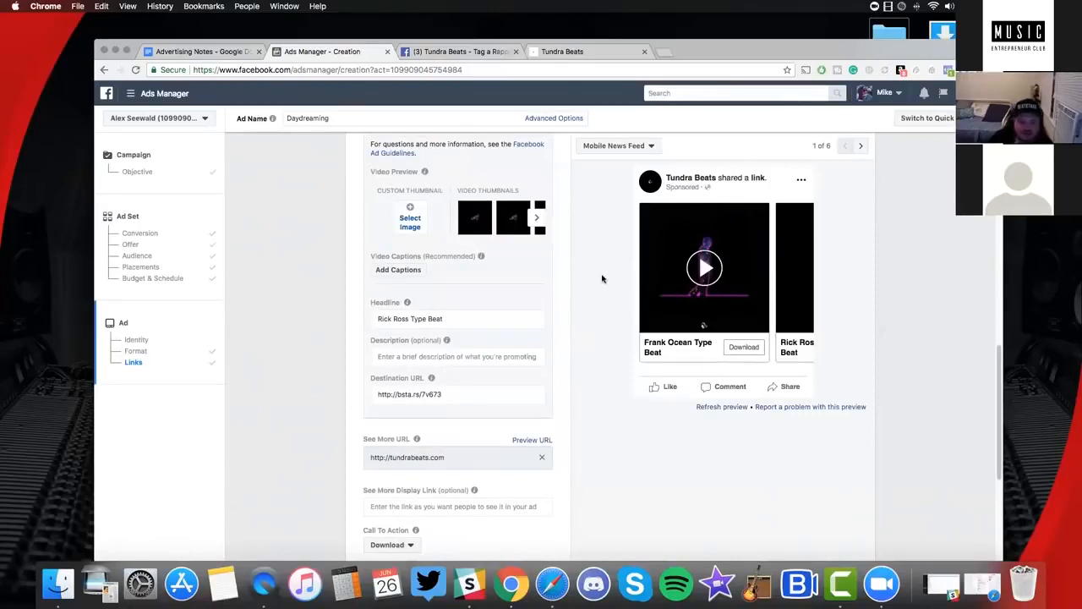
pyautogui.scroll(3, 602, 279)
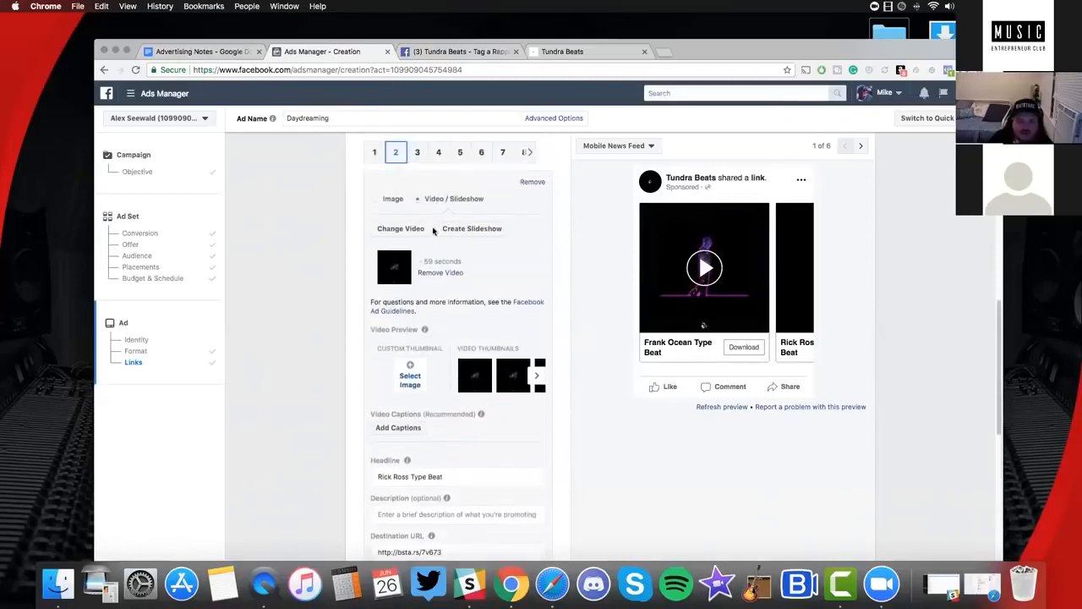
pyautogui.scroll(2, 433, 231)
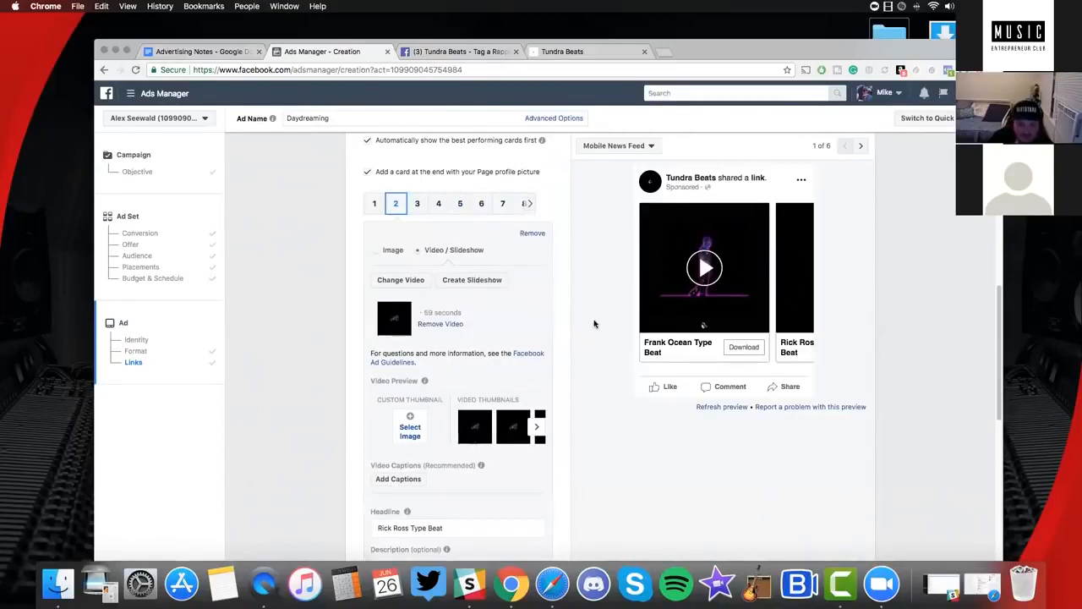
pyautogui.scroll(-3, 595, 324)
pyautogui.scroll(-4, 594, 323)
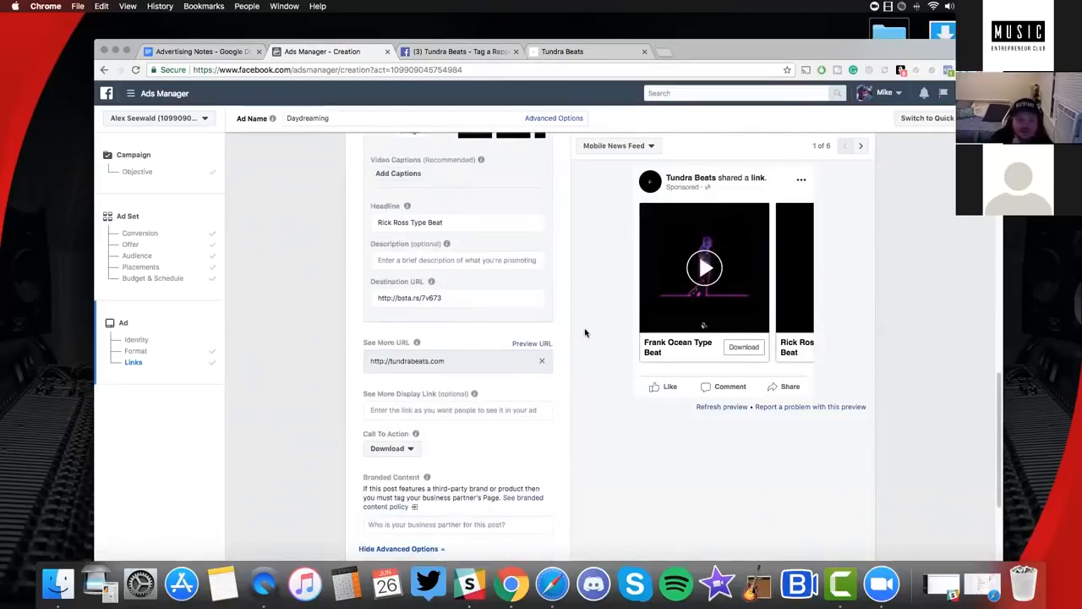
pyautogui.scroll(-1, 583, 332)
pyautogui.scroll(12, 583, 333)
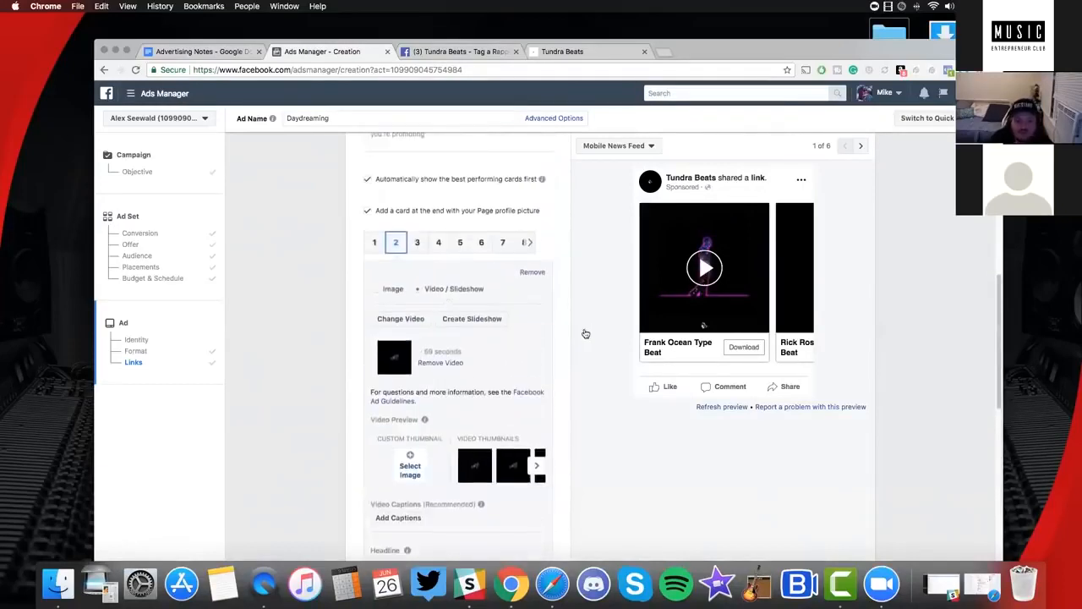
pyautogui.scroll(3, 584, 332)
pyautogui.scroll(-15, 583, 334)
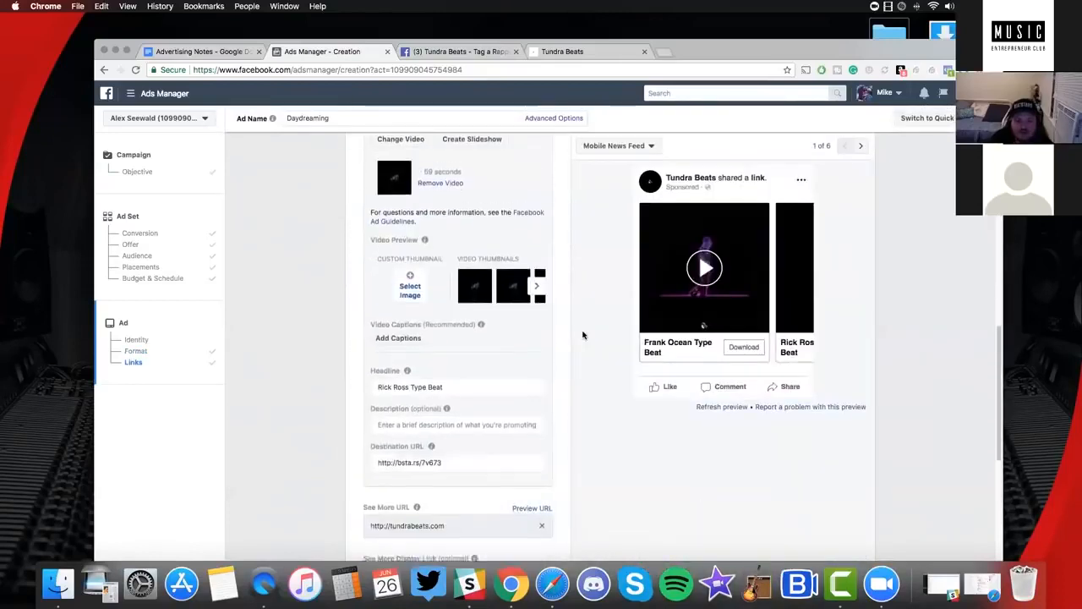
pyautogui.scroll(-3, 582, 335)
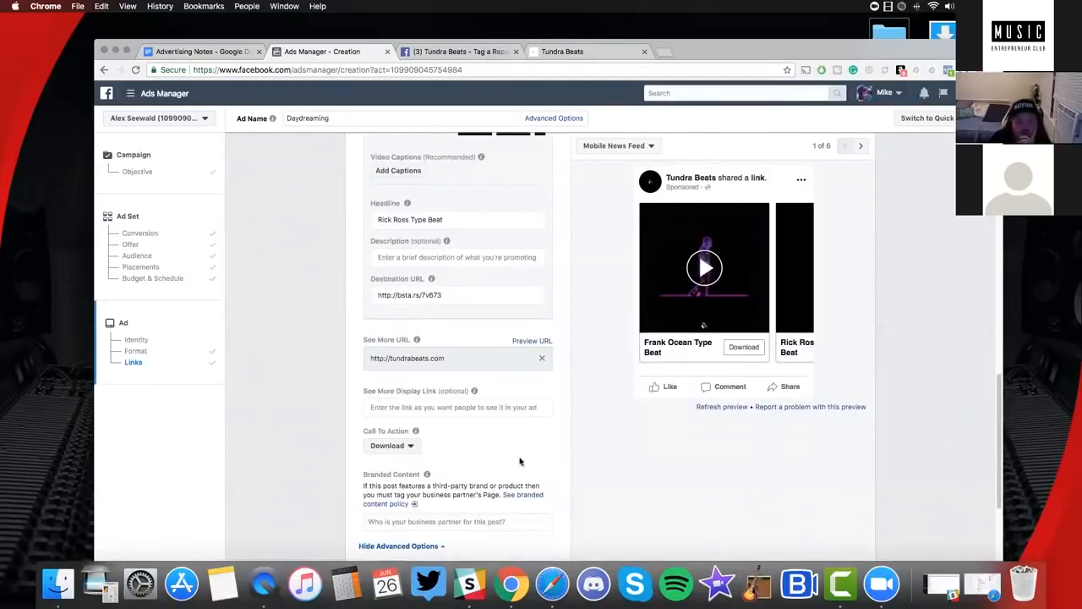
# Confirm and publish the warm campaign with its ad set and carousel ad
pyautogui.scroll(-3, 524, 457)
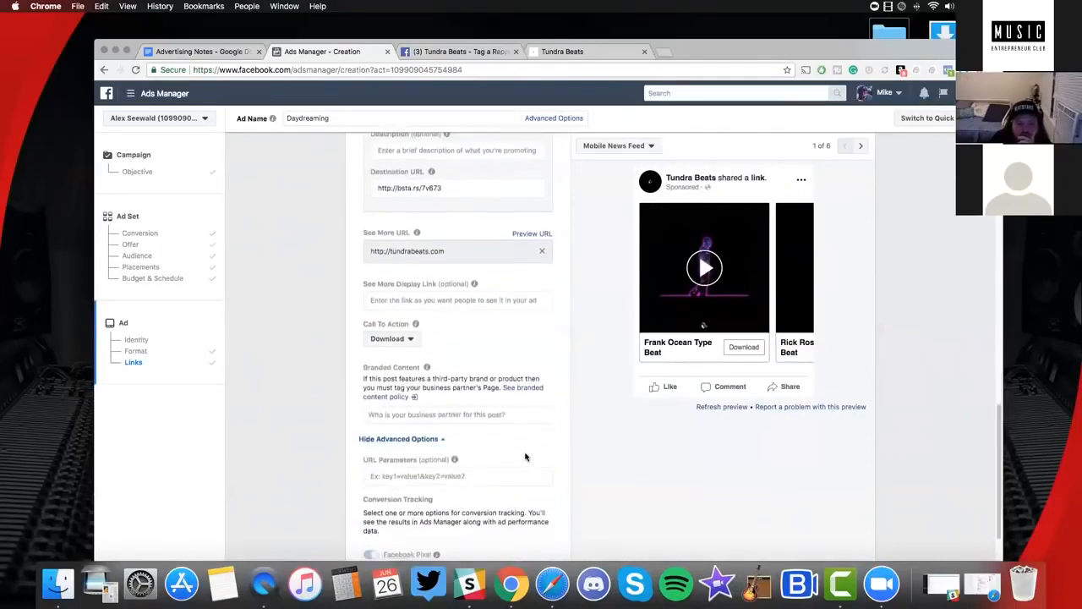
pyautogui.scroll(-4, 671, 465)
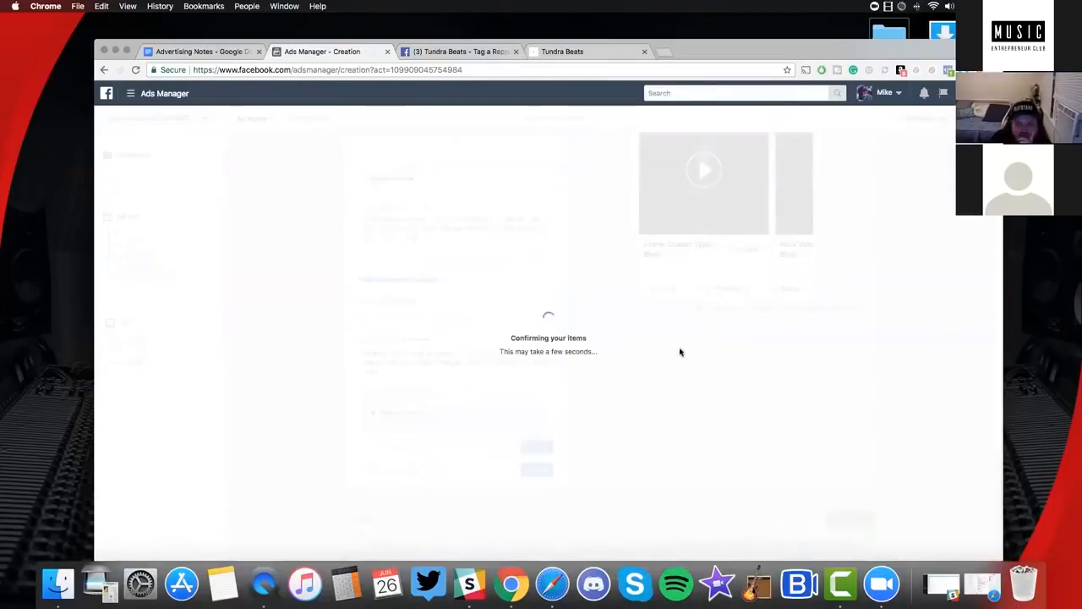
pyautogui.doubleClick(786, 39)
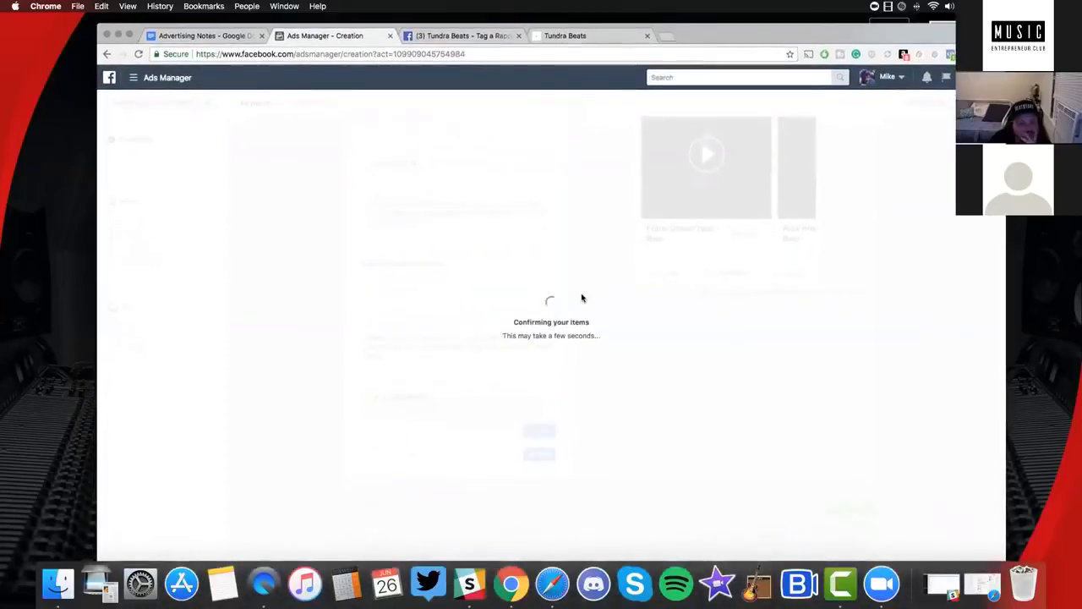
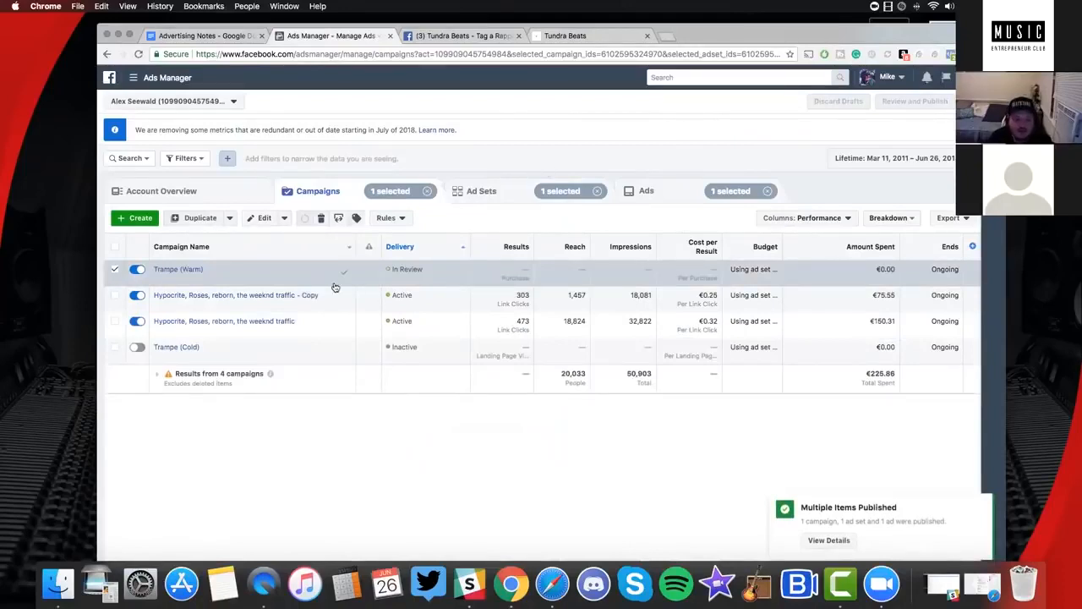
# Turn off the newly published Trampe (Warm) campaign
pyautogui.click(115, 270)
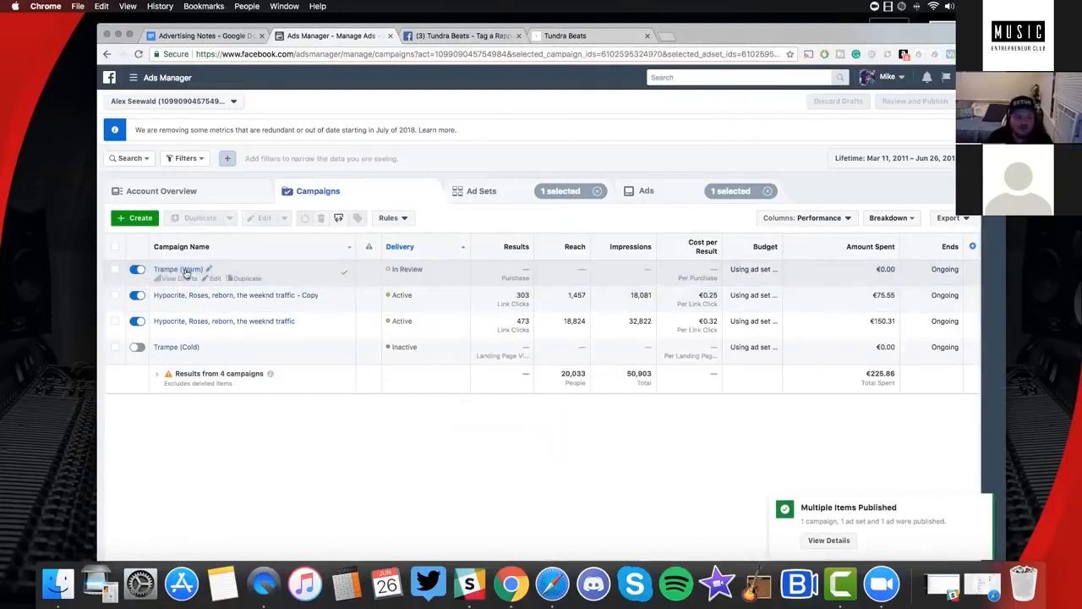
pyautogui.click(137, 270)
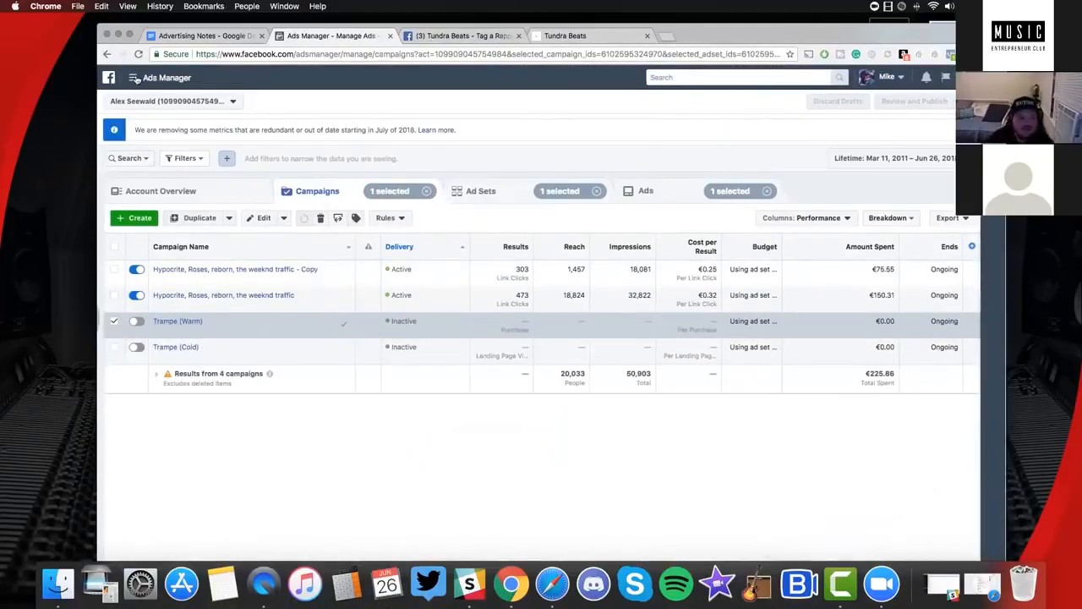
# Go to the account's Audiences and start creating a Lookalike Audience
pyautogui.click(134, 78)
pyautogui.click(122, 175)
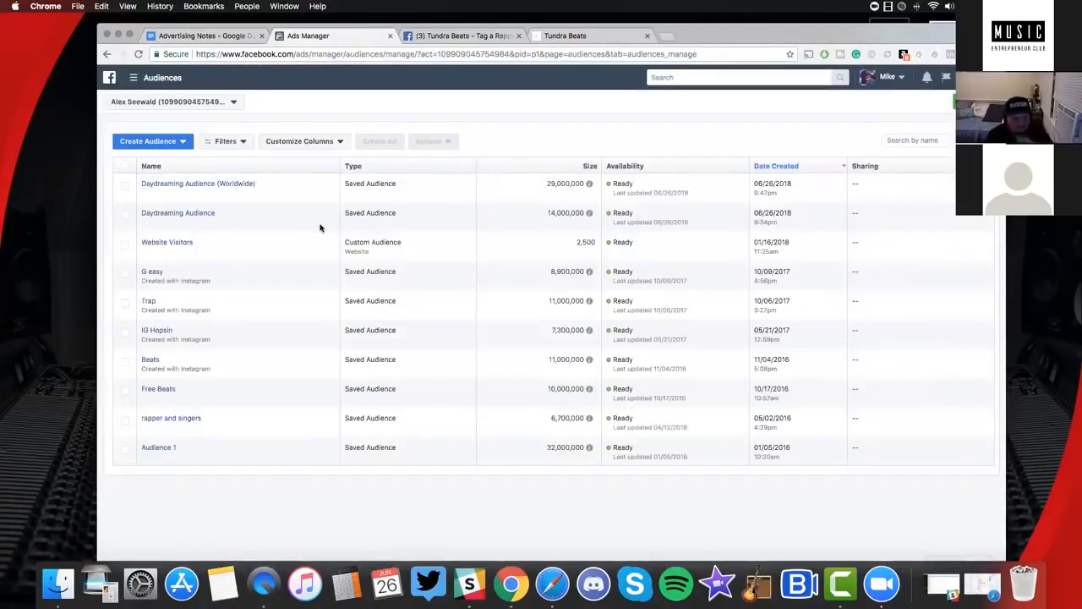
pyautogui.moveTo(203, 219)
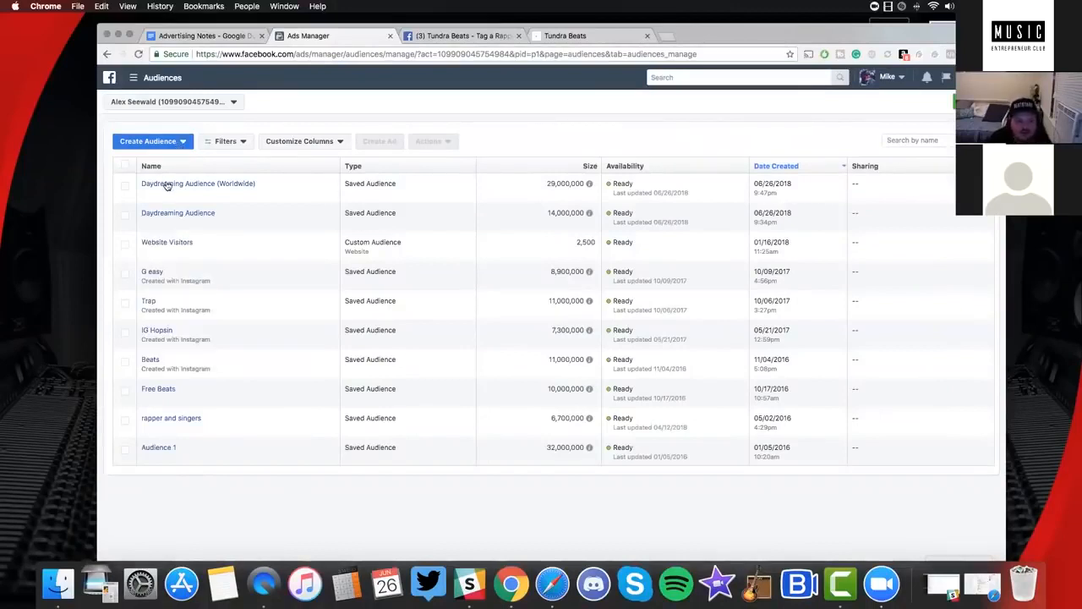
pyautogui.click(181, 142)
pyautogui.click(159, 179)
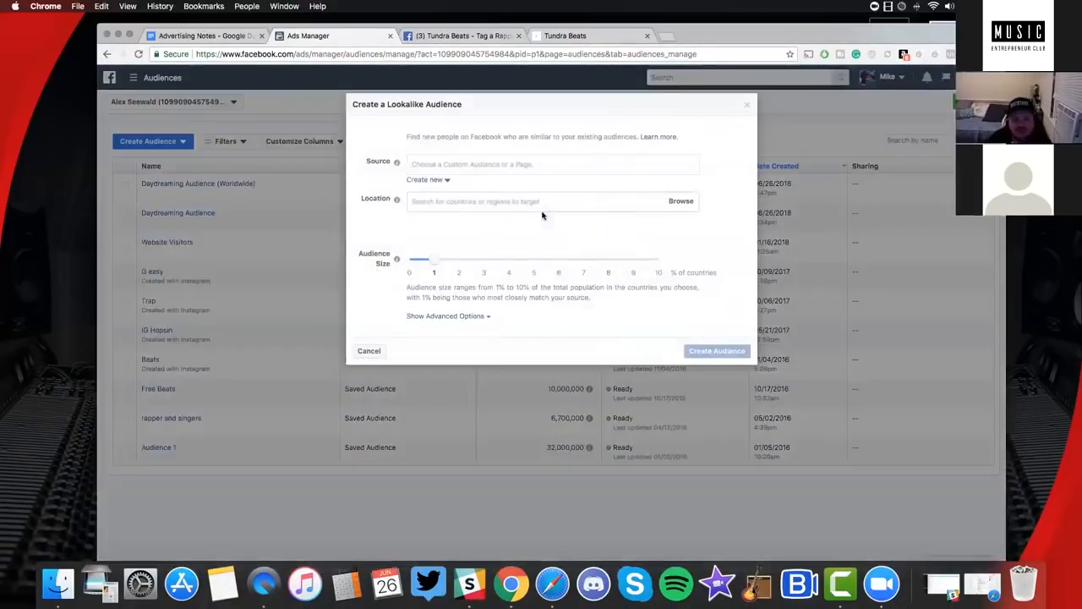
# Choose the Tundra Beats page as the lookalike source and check the options for creating a new source
pyautogui.click(476, 163)
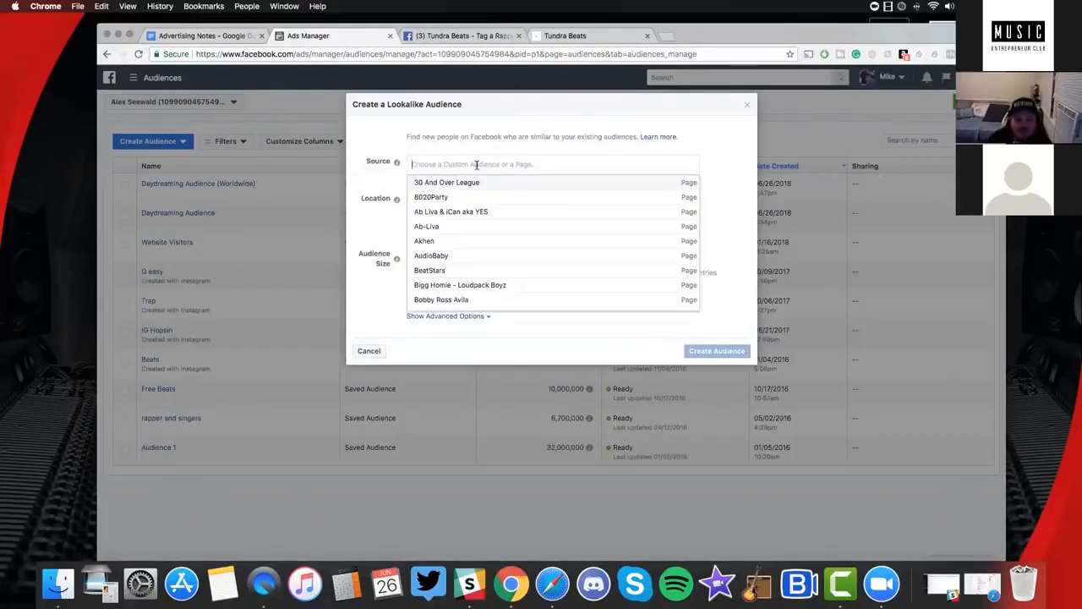
pyautogui.scroll(-4, 481, 229)
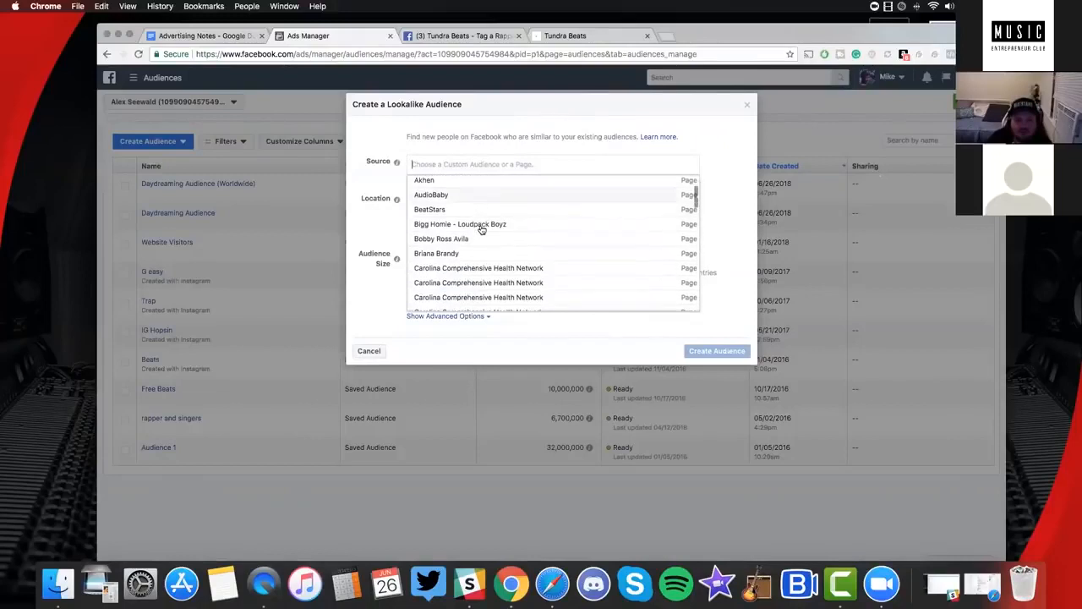
pyautogui.scroll(-10, 481, 229)
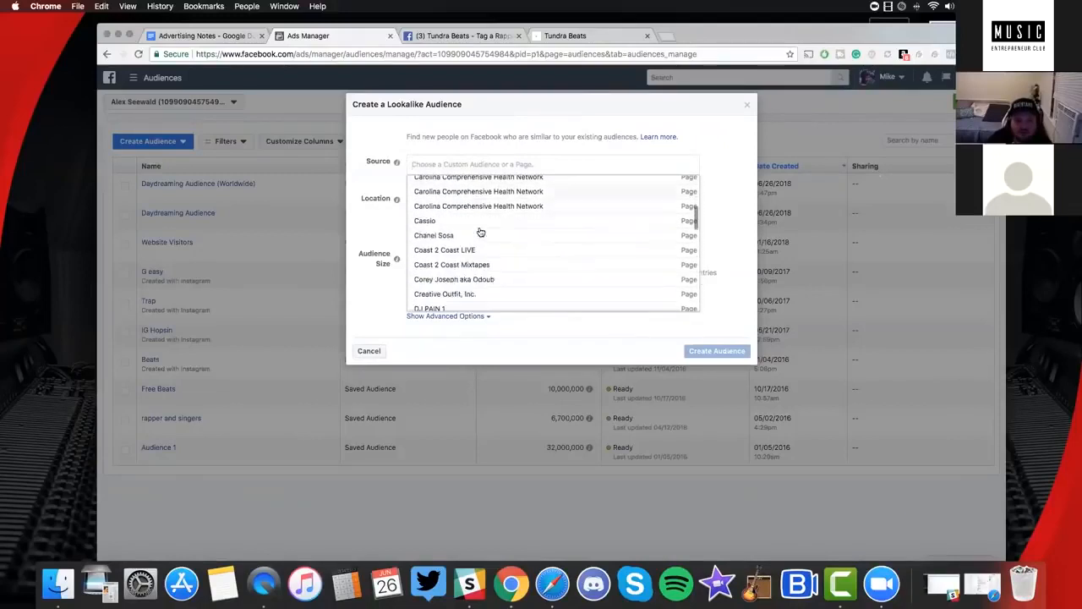
pyautogui.scroll(-10, 481, 232)
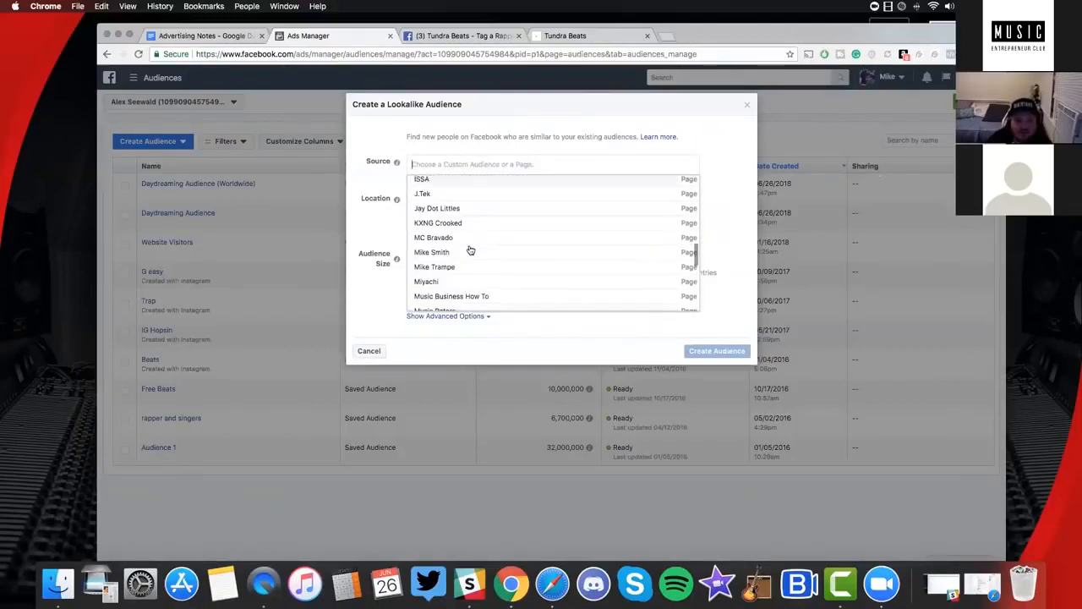
pyautogui.scroll(-4, 527, 213)
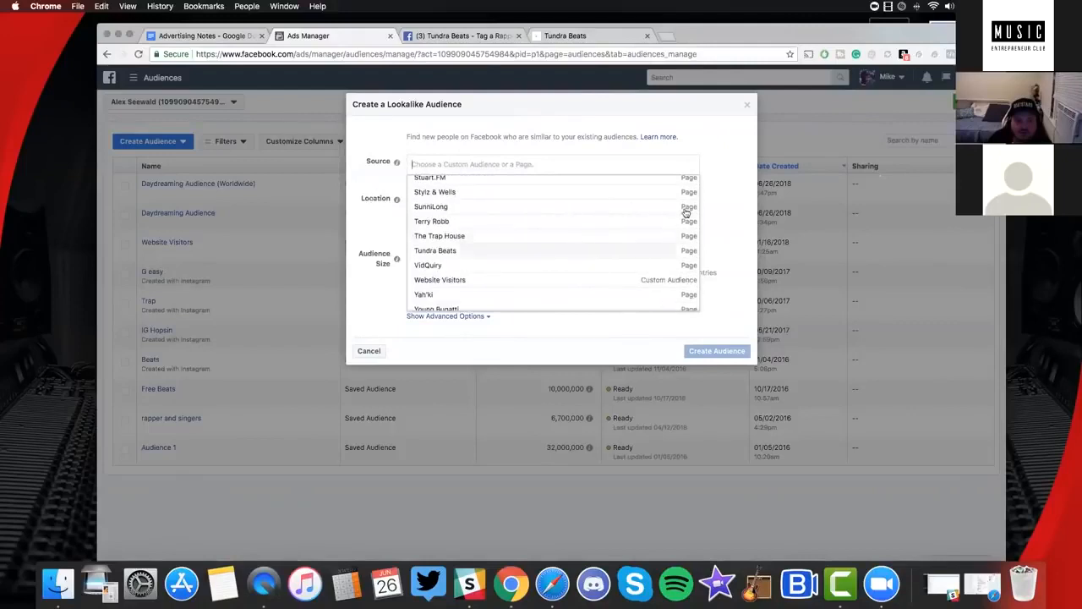
pyautogui.click(635, 209)
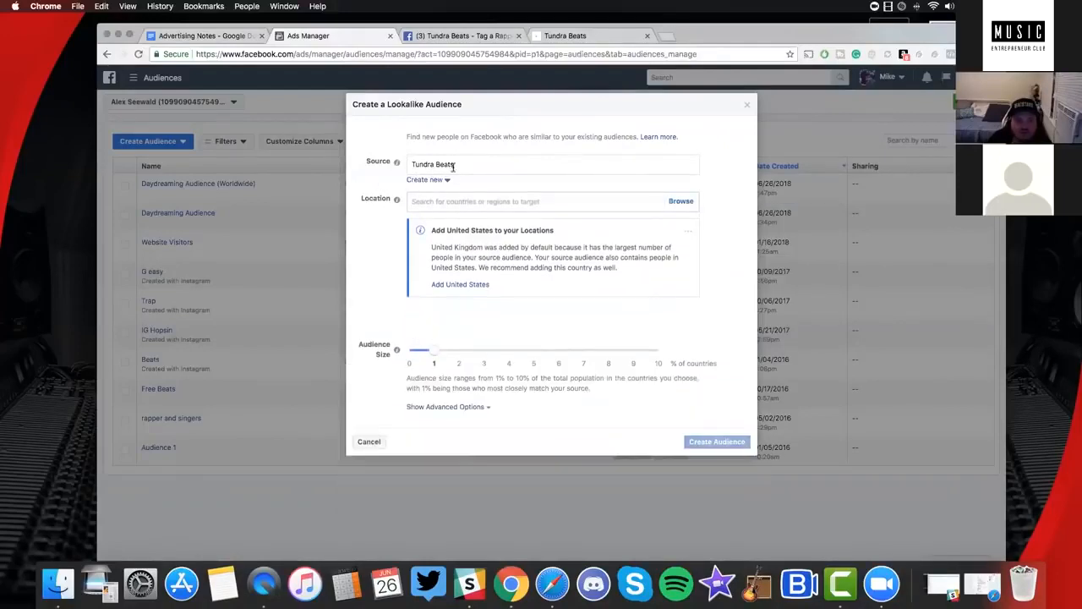
pyautogui.moveTo(456, 172); pyautogui.dragTo(391, 177)
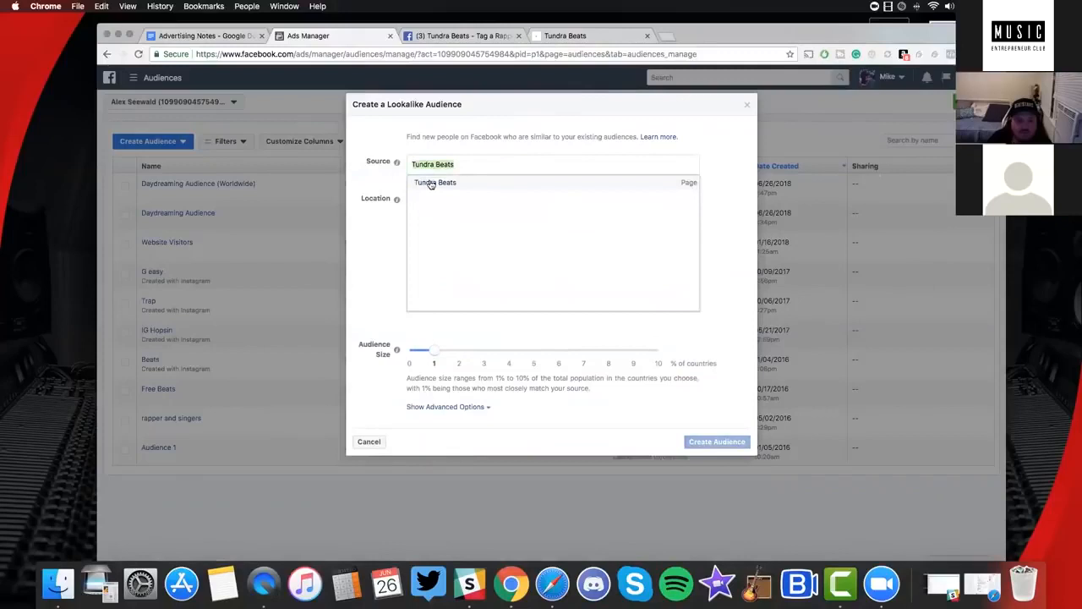
pyautogui.click(430, 183)
pyautogui.click(430, 181)
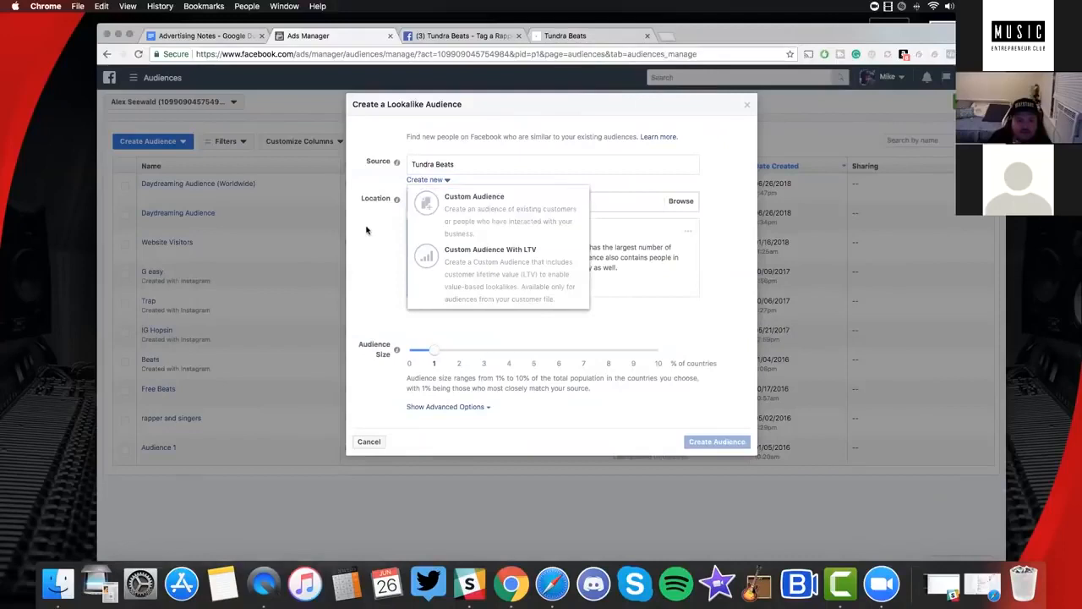
pyautogui.click(410, 261)
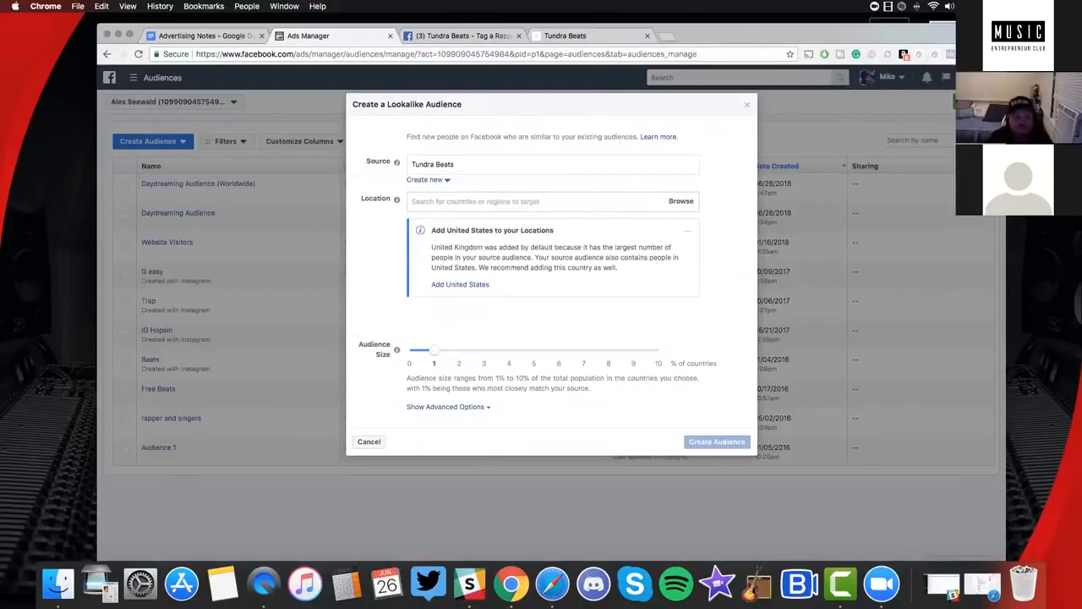
# Add the United States as the lookalike audience's location
pyautogui.write('unite')
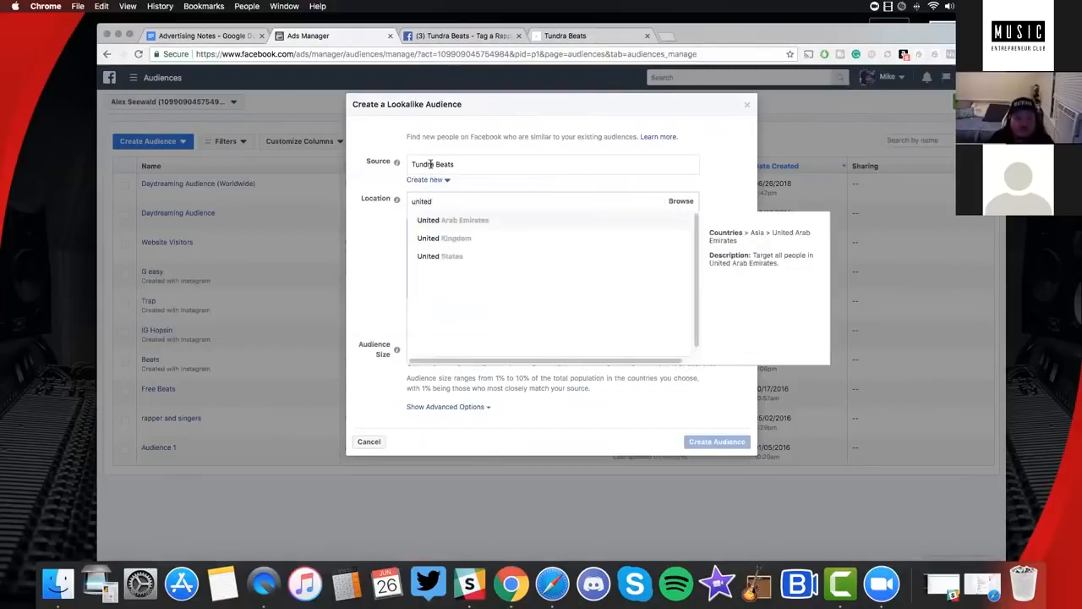
pyautogui.write('d')
pyautogui.press('Down')
pyautogui.press('Down')
pyautogui.press('Return')
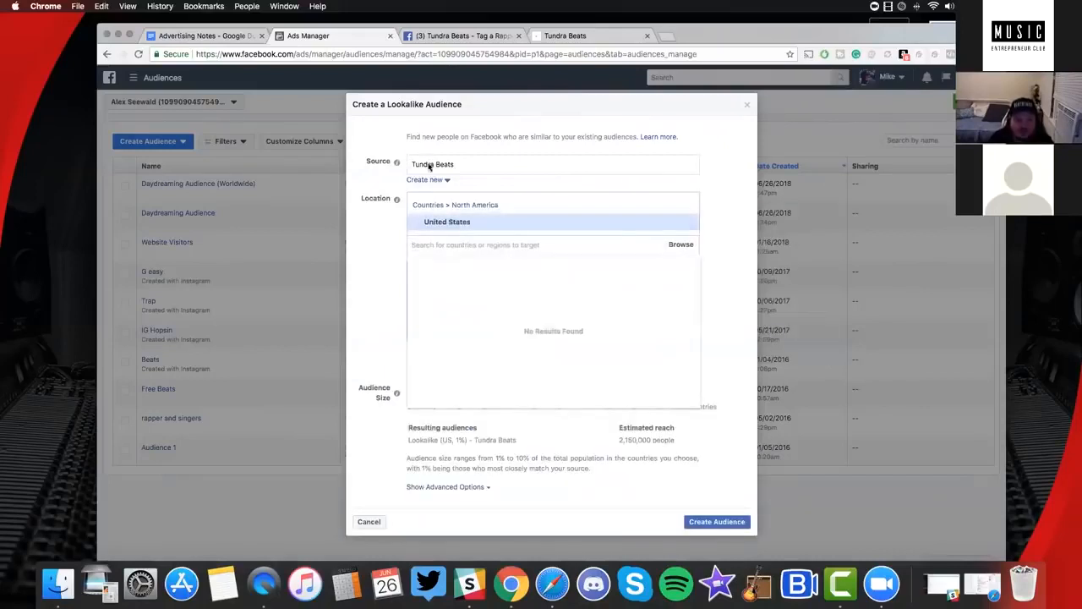
pyautogui.click(682, 207)
pyautogui.moveTo(464, 169); pyautogui.dragTo(399, 167)
pyautogui.press('BackSpace')
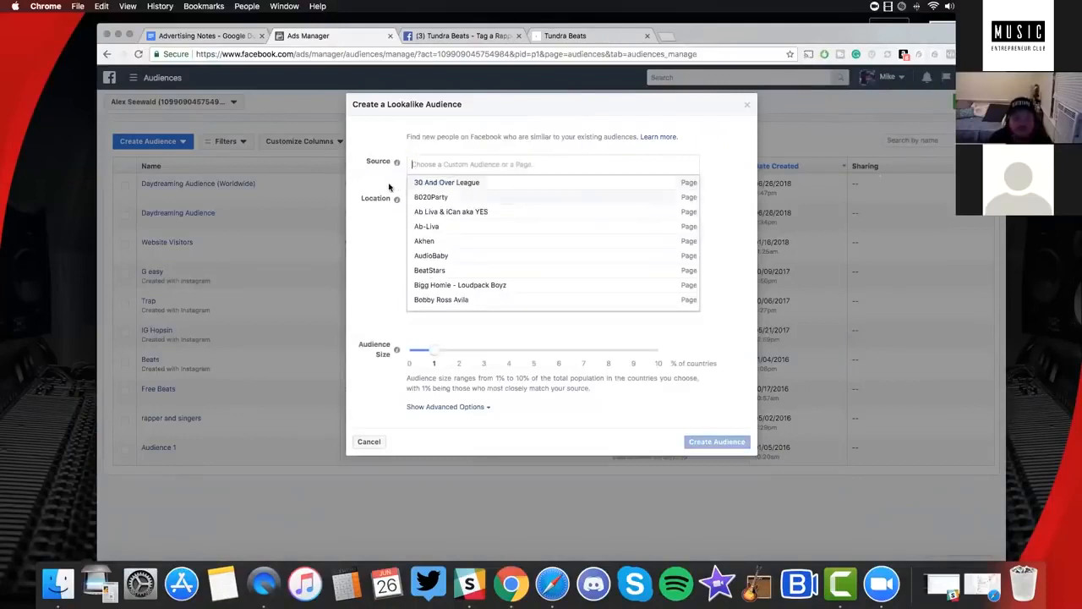
pyautogui.click(429, 185)
pyautogui.click(429, 180)
pyautogui.click(508, 228)
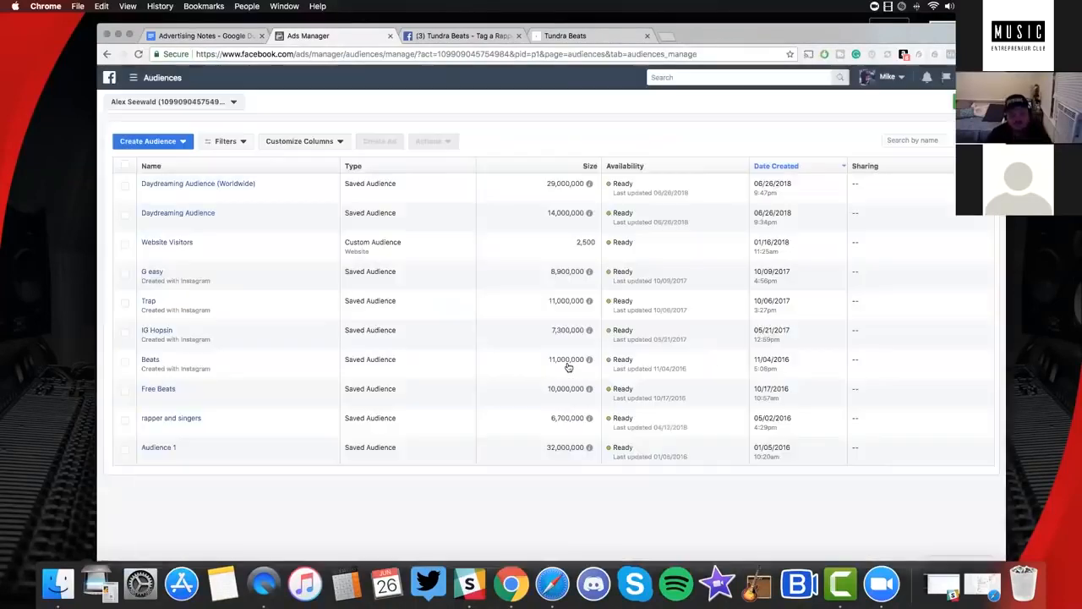
pyautogui.click(696, 495)
# Try to create a website-traffic custom audience as the source for a new lookalike audience
pyautogui.click(160, 144)
pyautogui.click(429, 168)
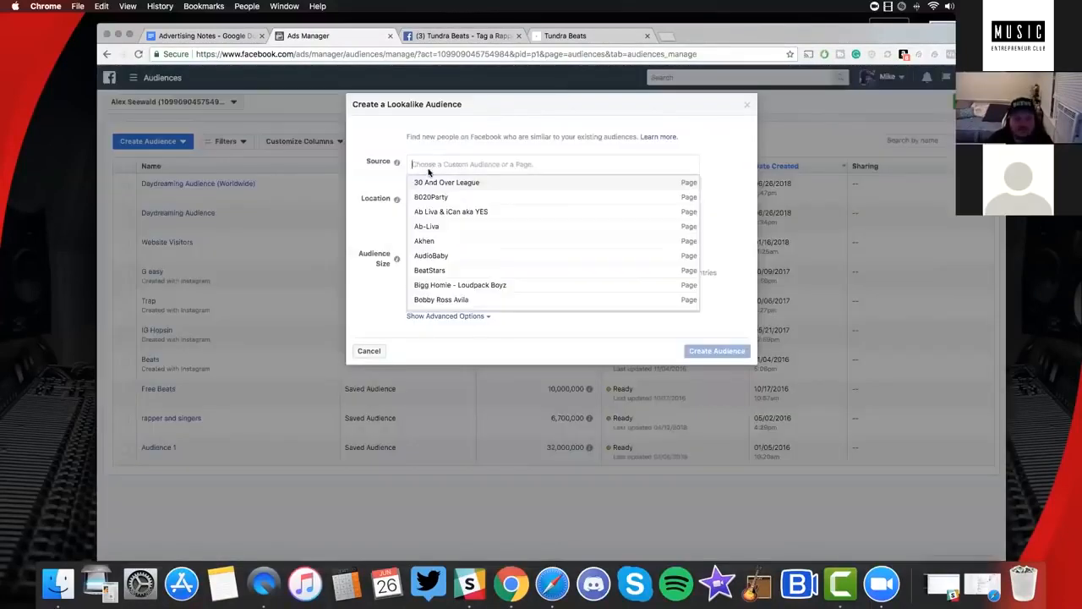
pyautogui.click(435, 179)
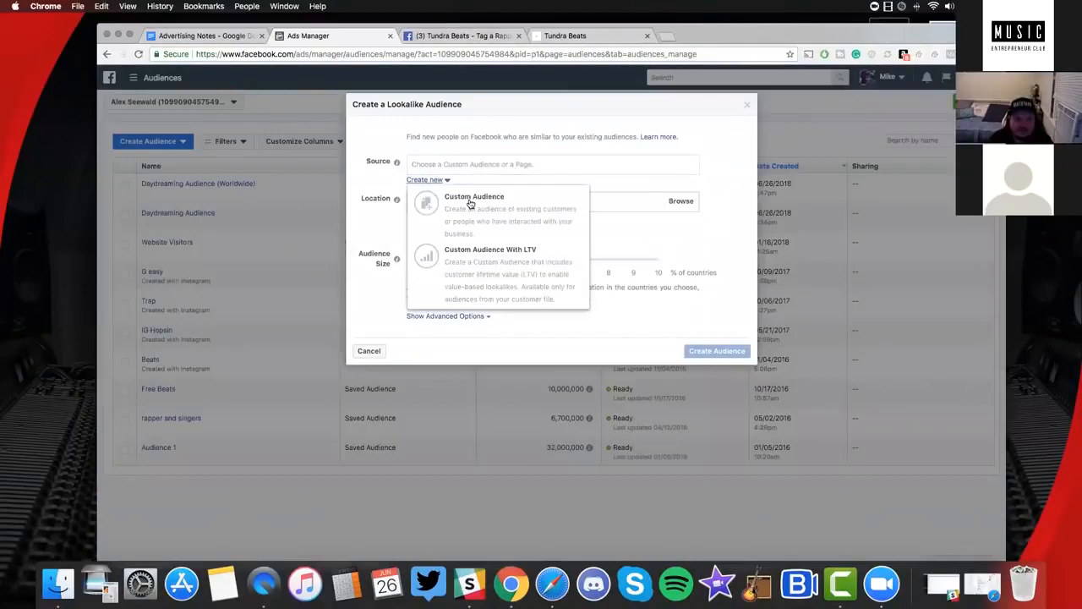
pyautogui.click(471, 206)
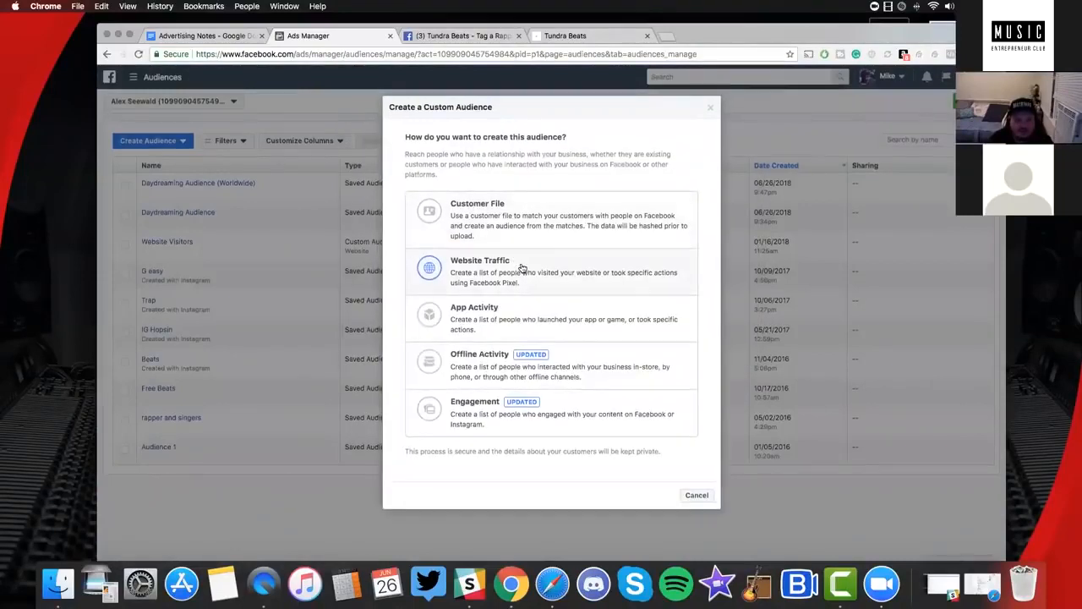
pyautogui.click(496, 273)
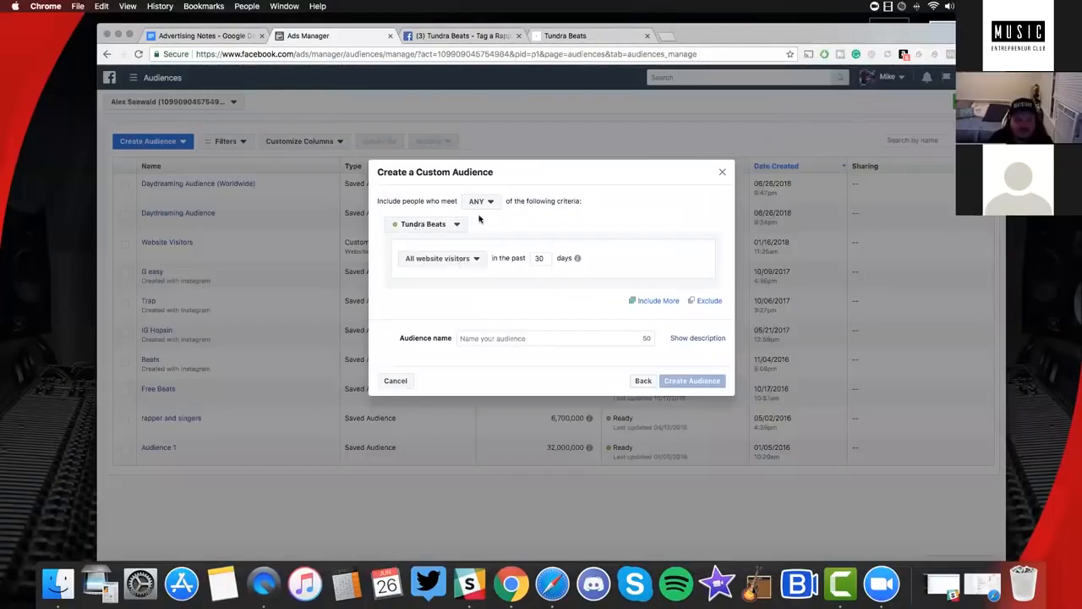
pyautogui.click(474, 261)
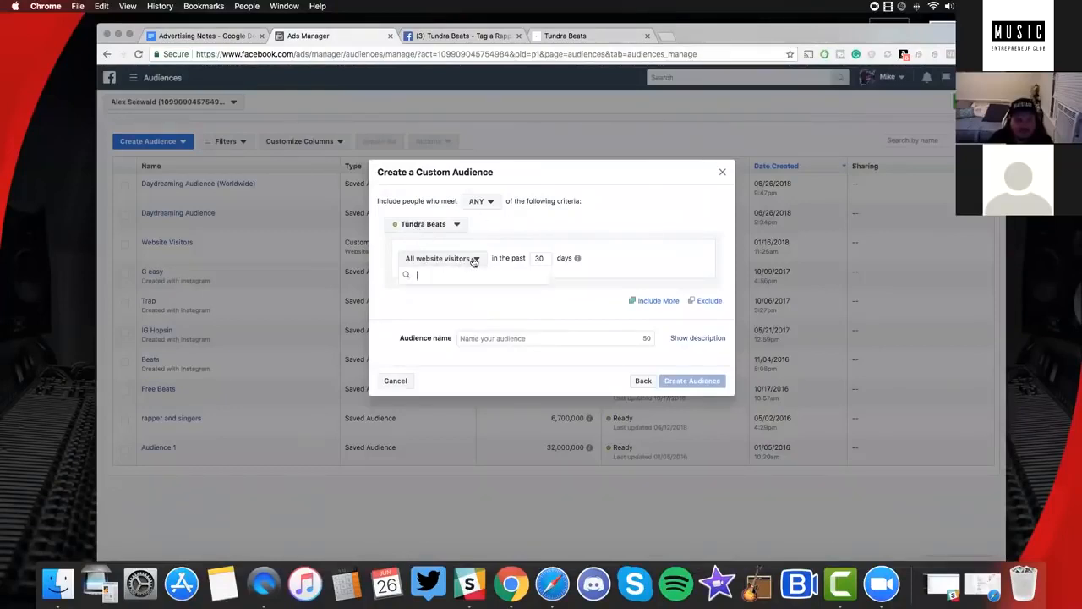
pyautogui.click(646, 382)
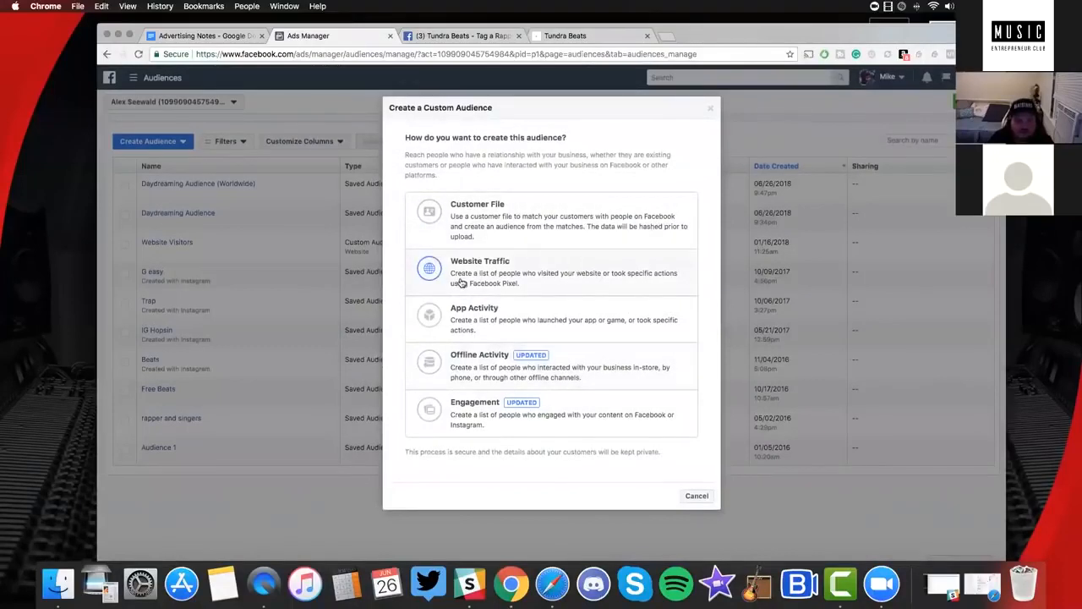
pyautogui.click(693, 497)
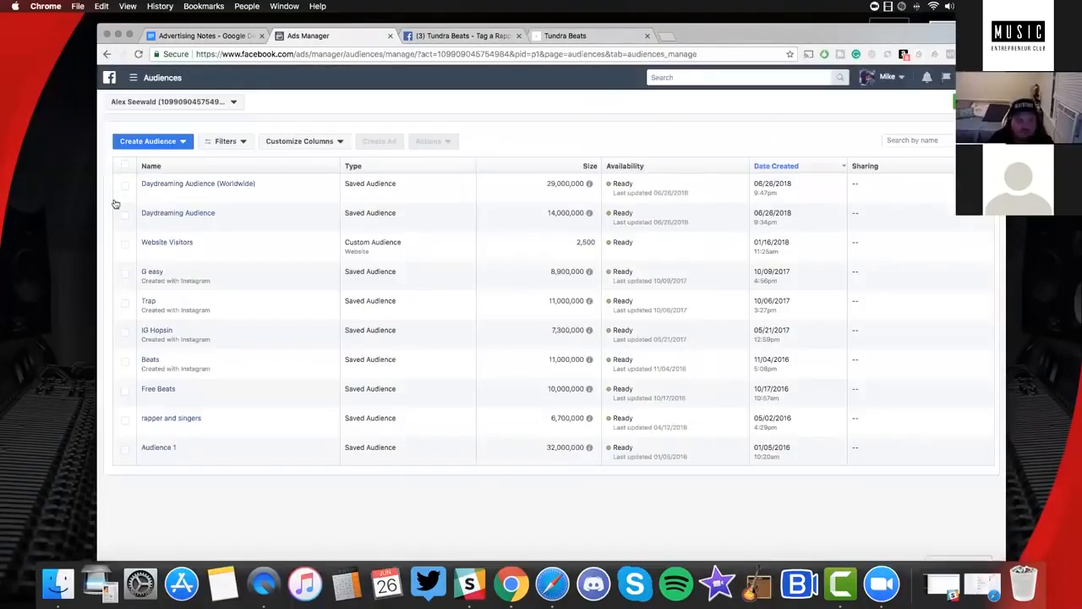
# Start a new lookalike audience with the advanced options expanded and the Tundra Beats page as its source
pyautogui.click(161, 146)
pyautogui.click(161, 176)
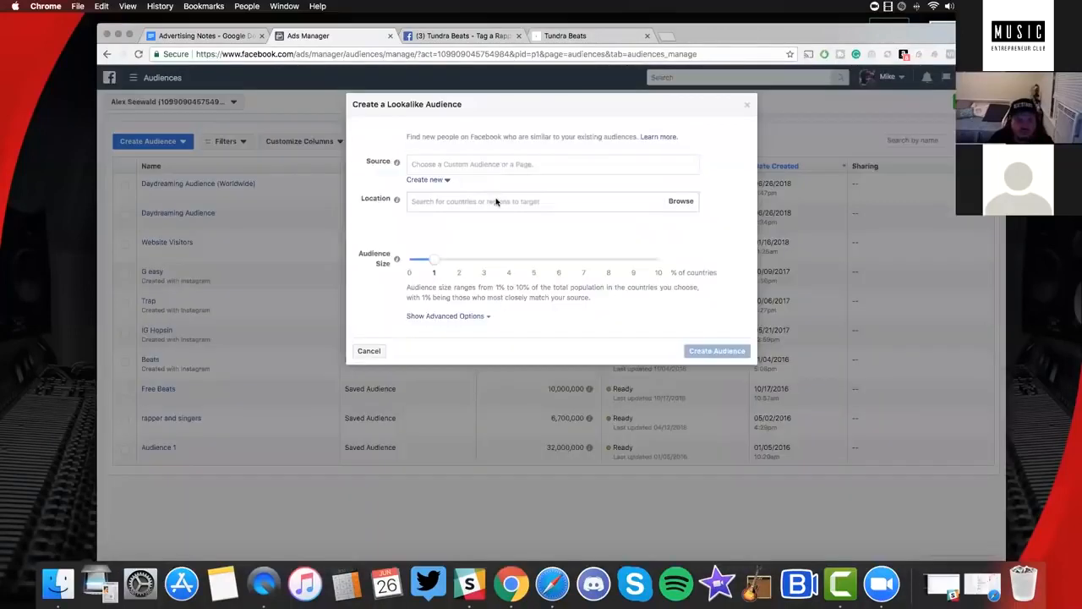
pyautogui.click(476, 315)
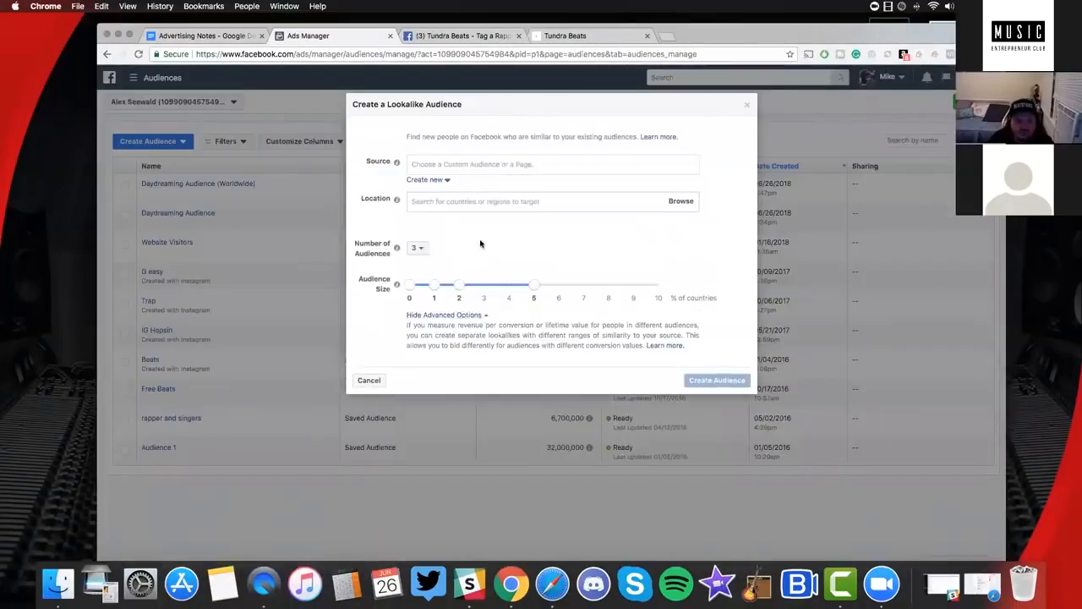
pyautogui.click(438, 165)
pyautogui.write('tund')
pyautogui.click(437, 182)
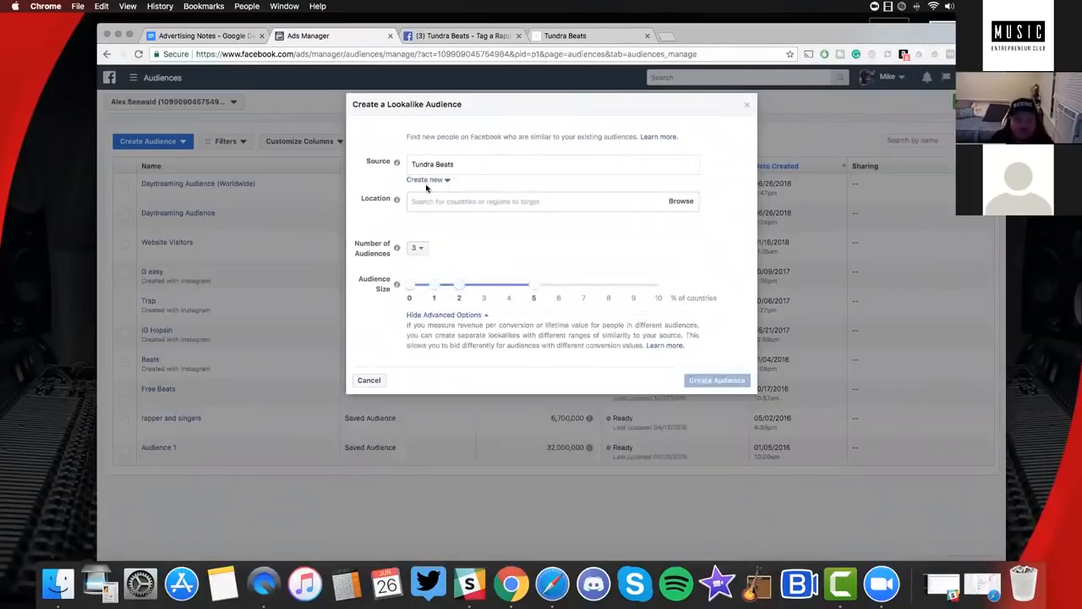
# Target the United States alongside the United Kingdom in the lookalike audience's locations
pyautogui.click(683, 246)
pyautogui.click(447, 265)
pyautogui.click(452, 244)
pyautogui.write('united states')
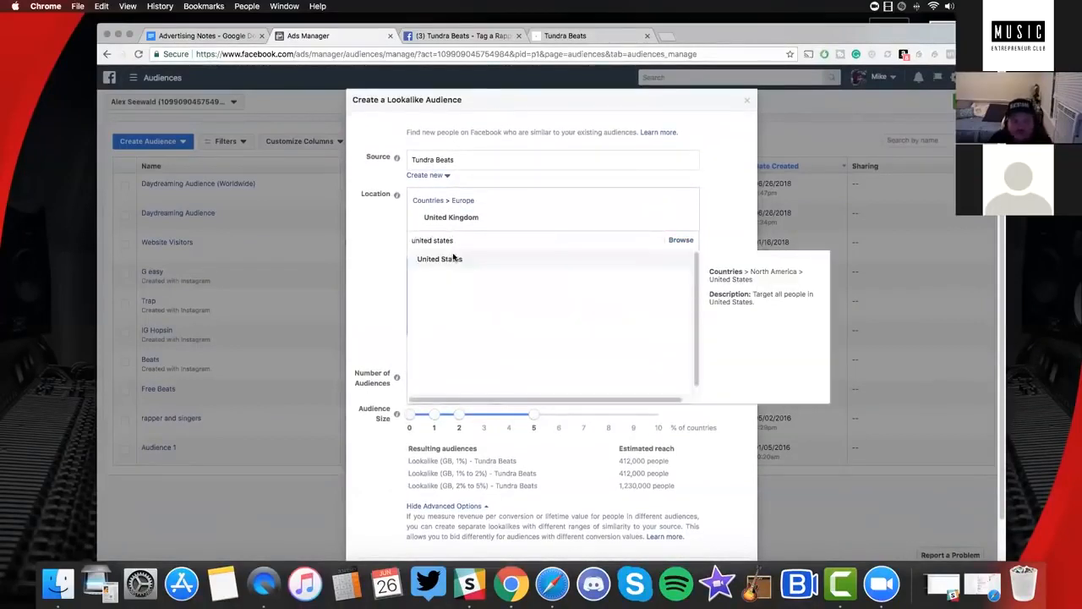
pyautogui.click(453, 259)
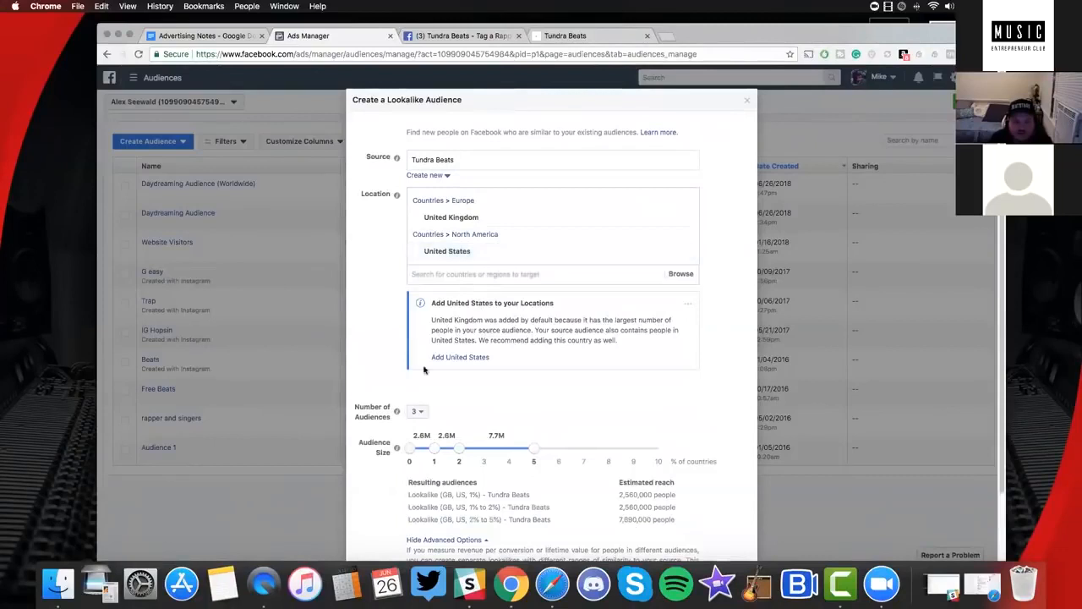
pyautogui.click(457, 358)
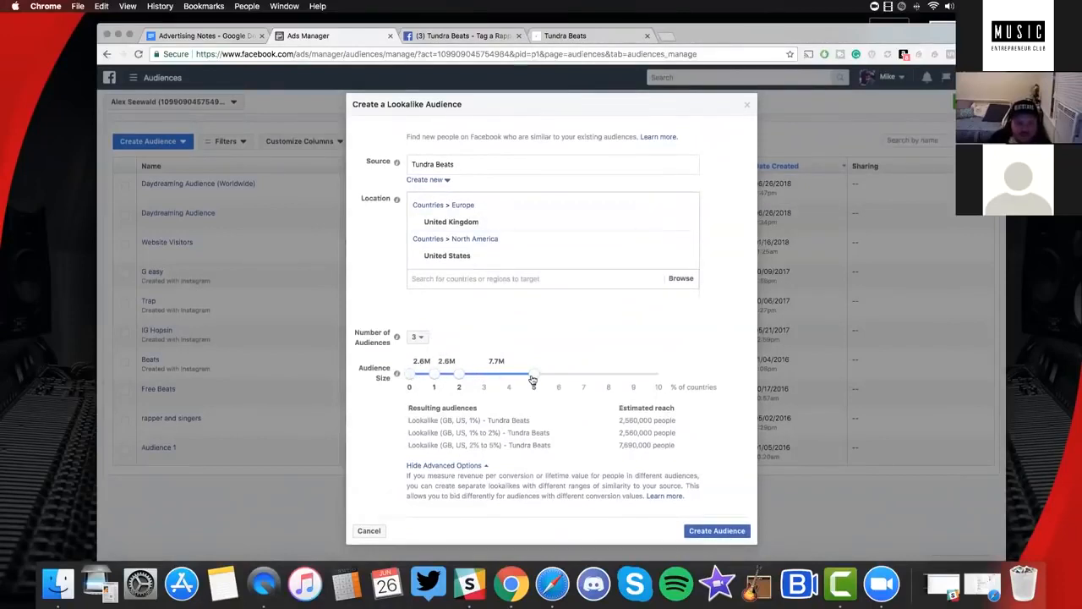
# Split the three audience size ranges at 1%, 2% and 3% of the countries' population
pyautogui.moveTo(531, 379); pyautogui.dragTo(433, 381)
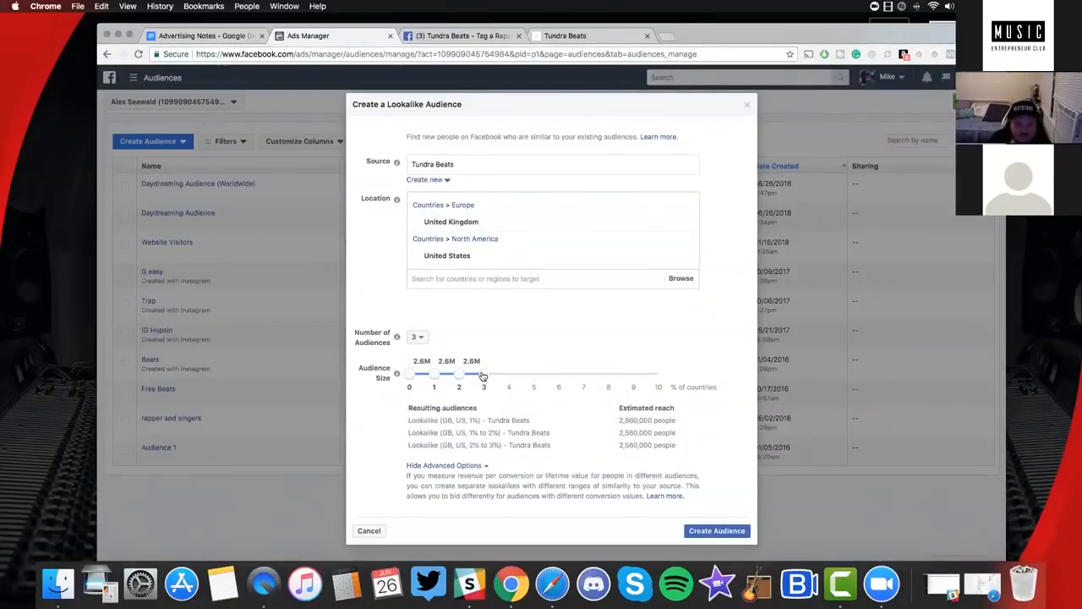
pyautogui.moveTo(467, 374); pyautogui.dragTo(512, 379)
pyautogui.moveTo(424, 377); pyautogui.dragTo(436, 378)
# Add Germany and Australia to the locations and create the three lookalike audiences
pyautogui.click(484, 279)
pyautogui.write('germany')
pyautogui.click(481, 295)
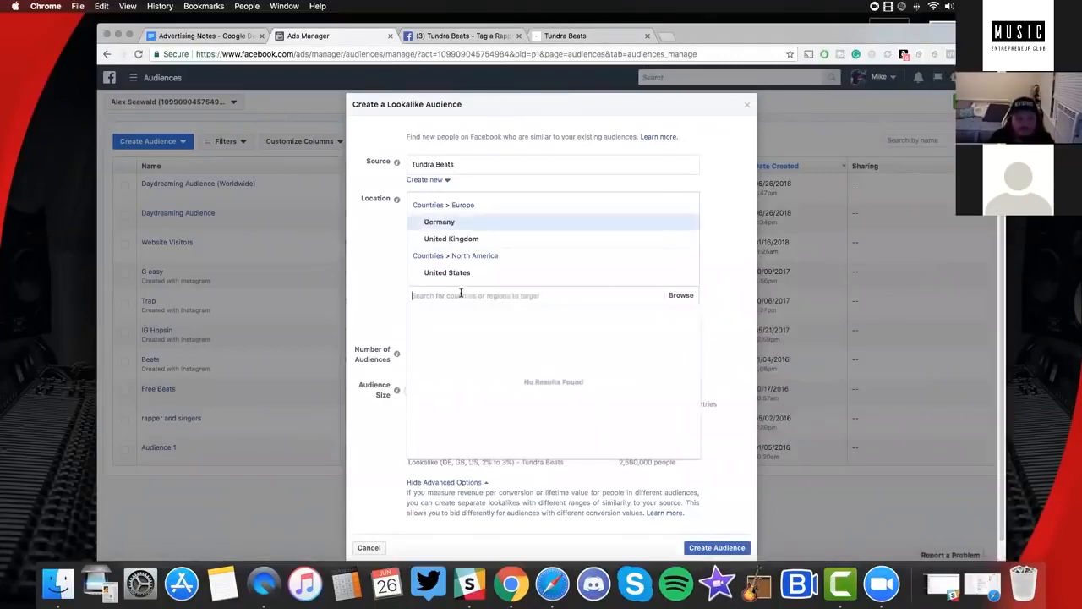
pyautogui.write('austral')
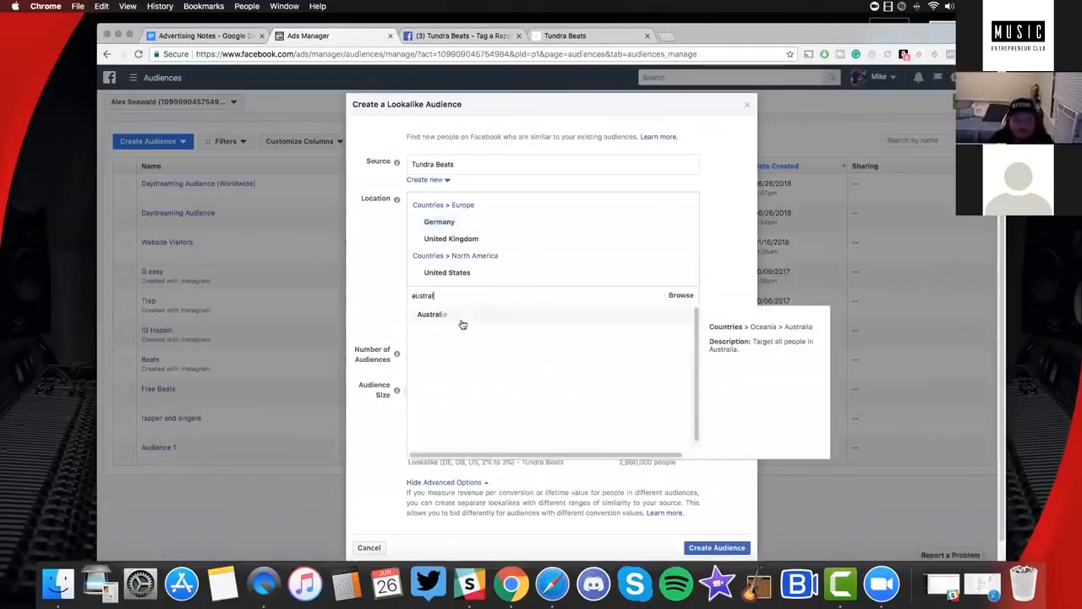
pyautogui.click(409, 315)
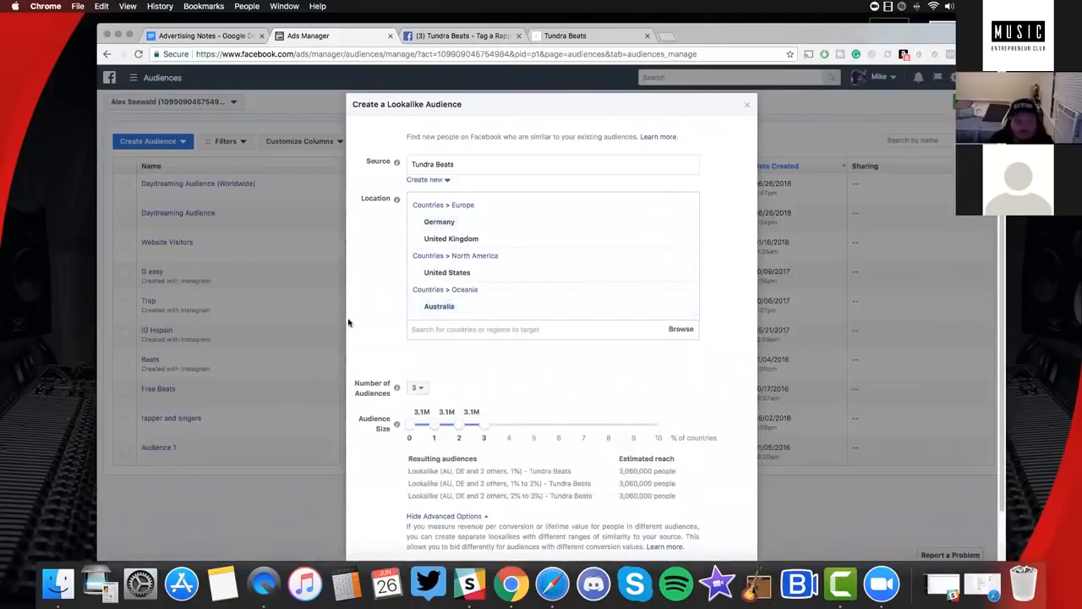
pyautogui.scroll(-3, 348, 321)
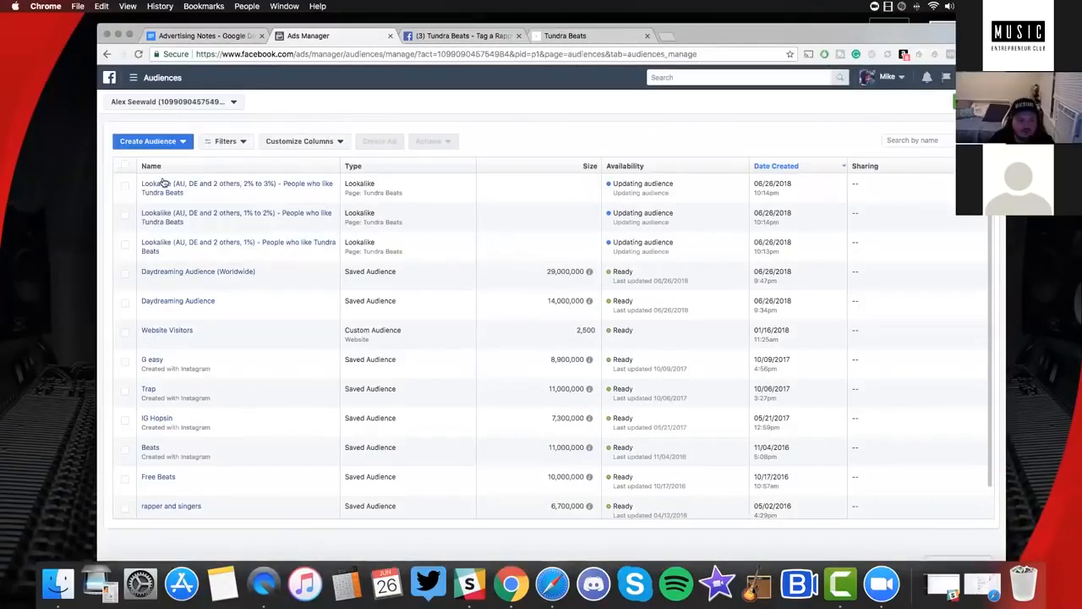
# Start a new lookalike audience and create a custom audience based on Website Traffic as its source
pyautogui.click(167, 143)
pyautogui.click(160, 179)
pyautogui.click(433, 180)
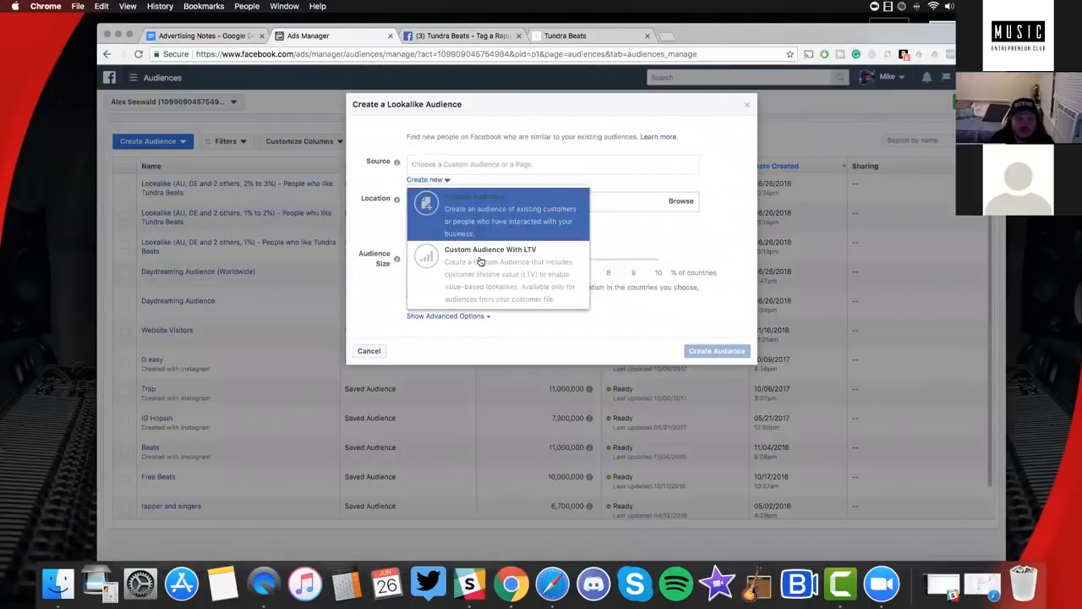
pyautogui.click(488, 229)
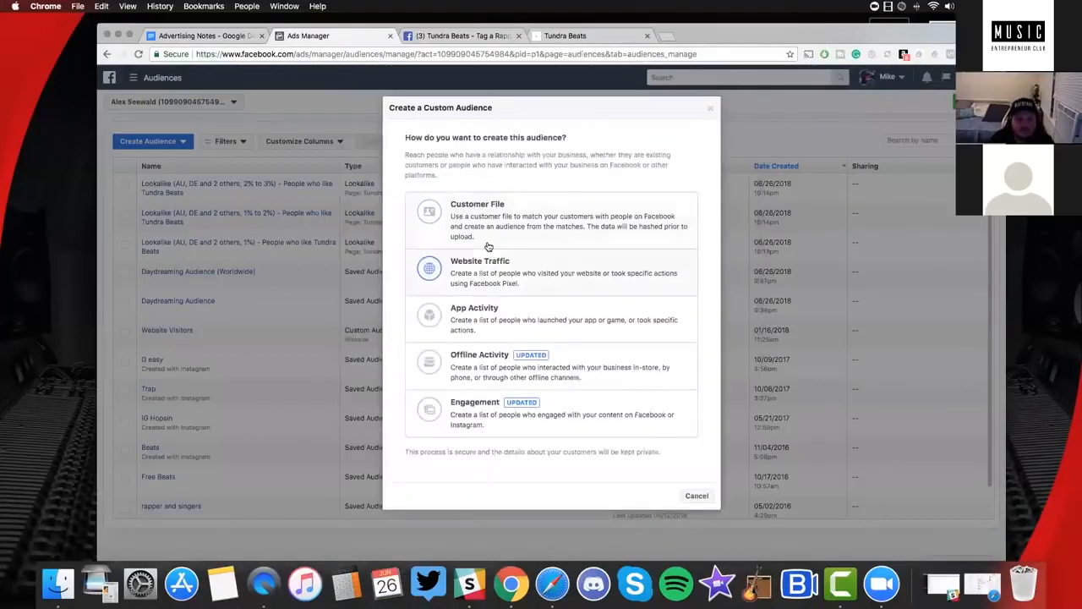
pyautogui.click(486, 279)
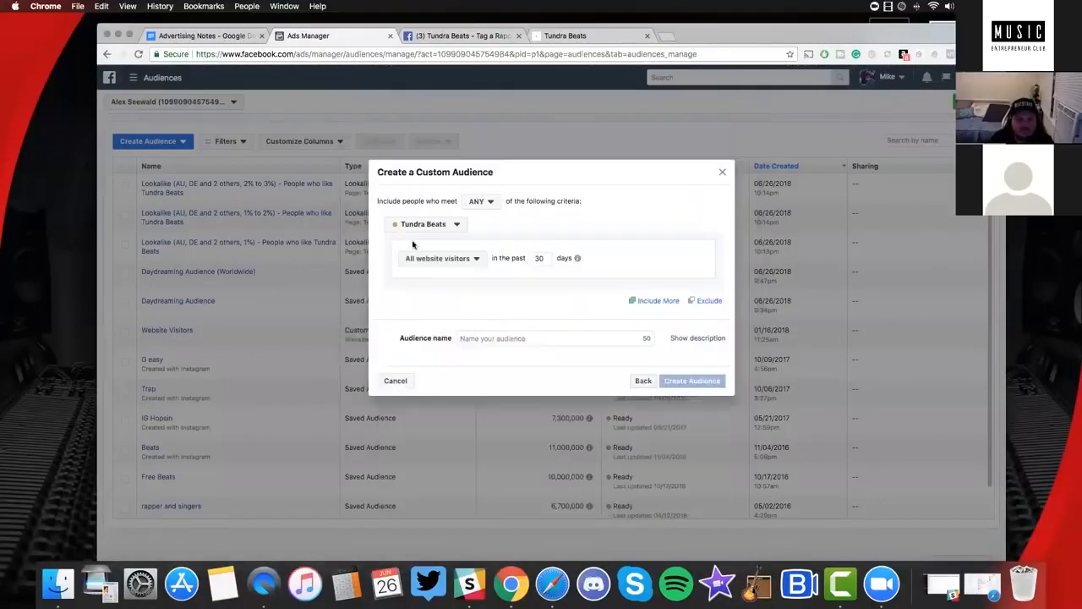
# Examine the custom audience's match rule, pixel choices and the list of website visitor and event criteria
pyautogui.click(488, 201)
pyautogui.click(449, 225)
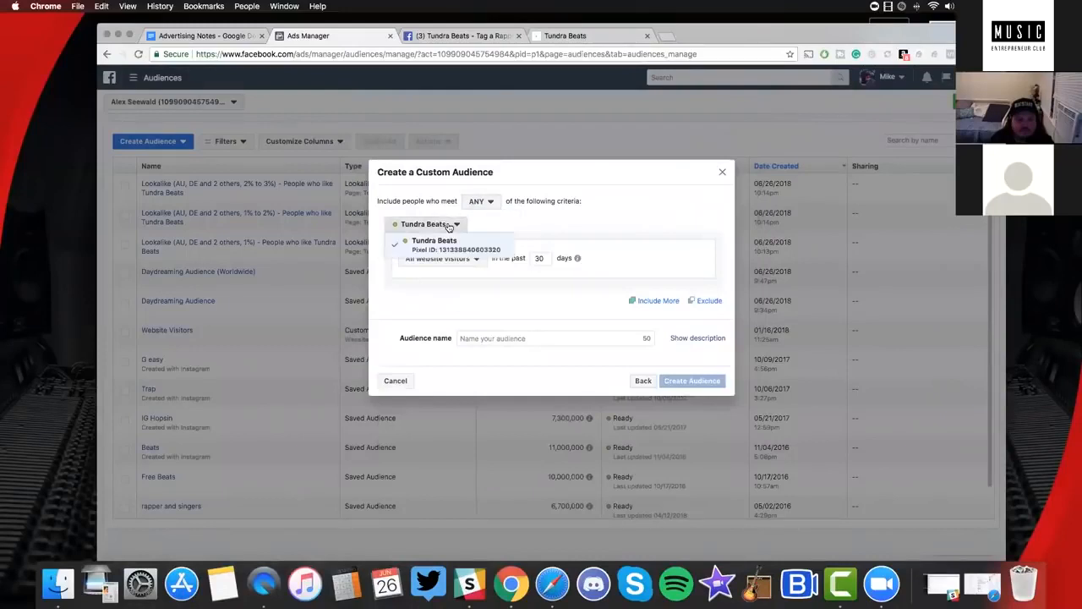
pyautogui.click(551, 227)
pyautogui.click(473, 261)
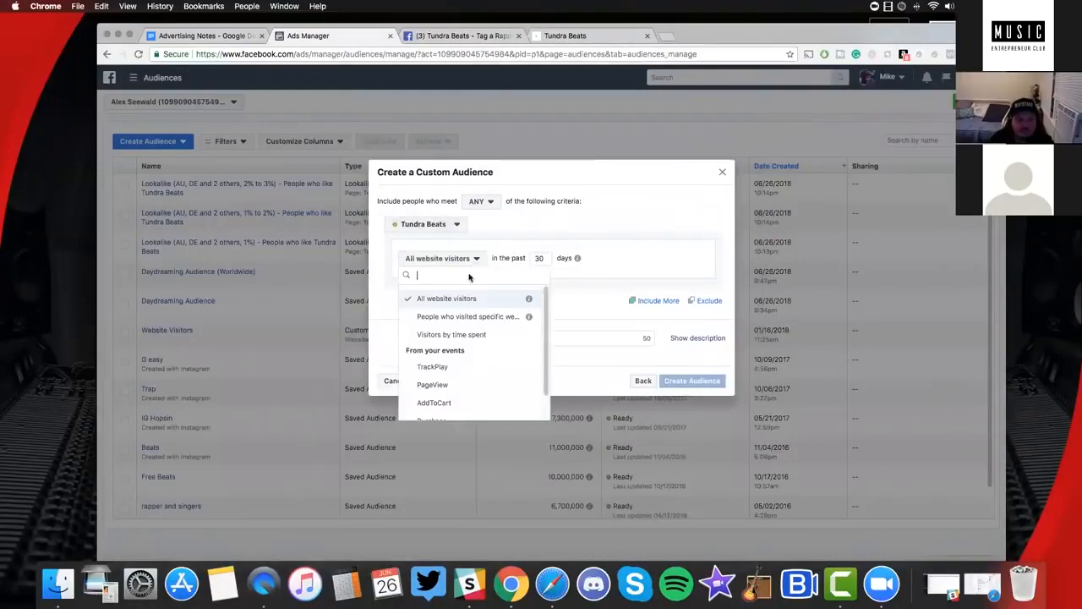
pyautogui.scroll(-2, 469, 317)
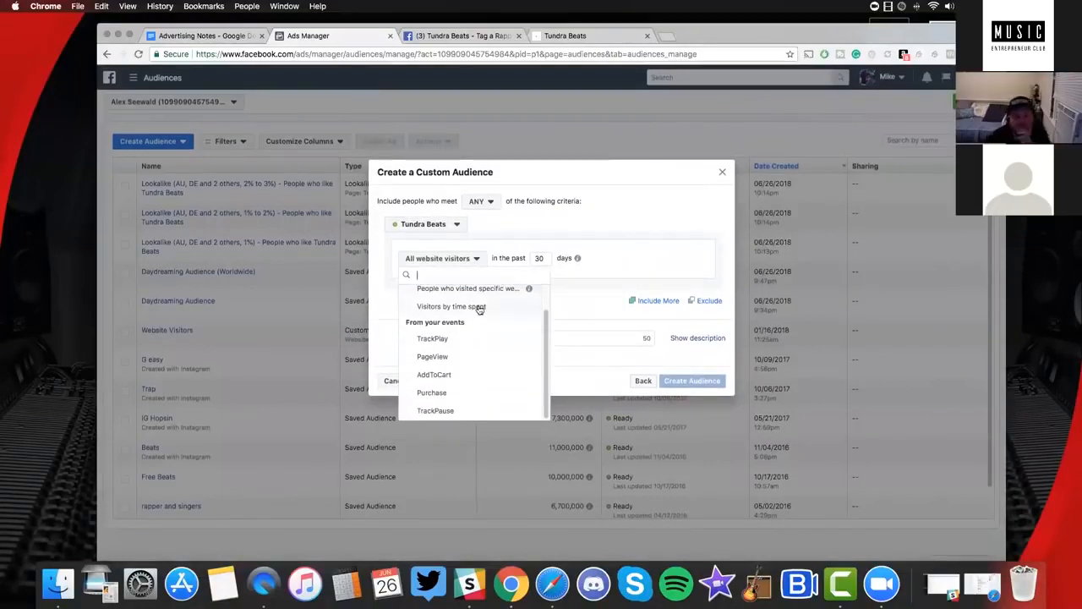
pyautogui.scroll(2, 478, 311)
pyautogui.scroll(-2, 477, 325)
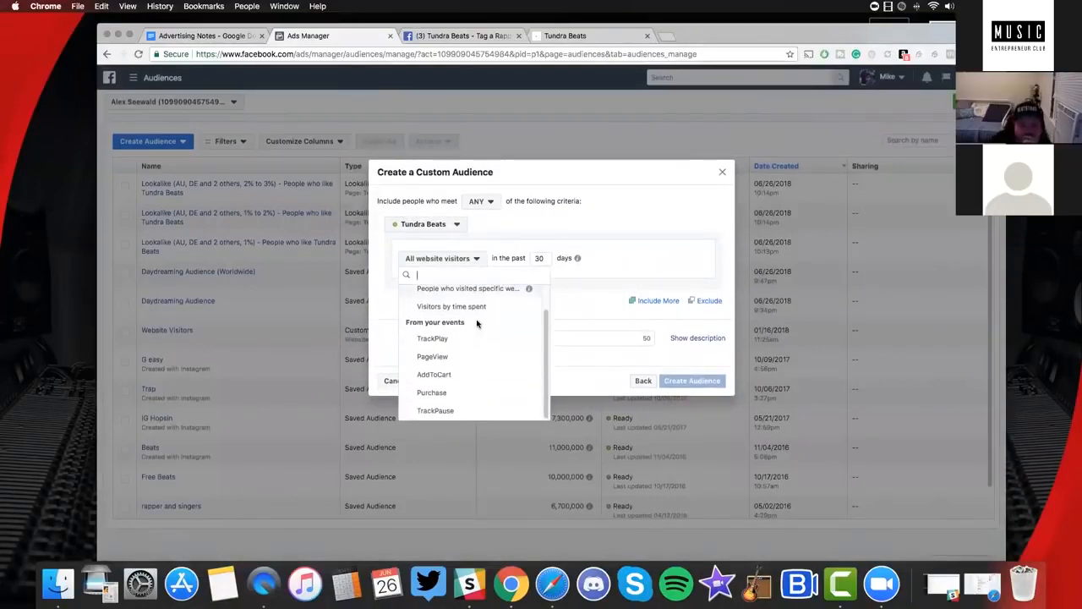
pyautogui.scroll(2, 477, 323)
pyautogui.click(609, 231)
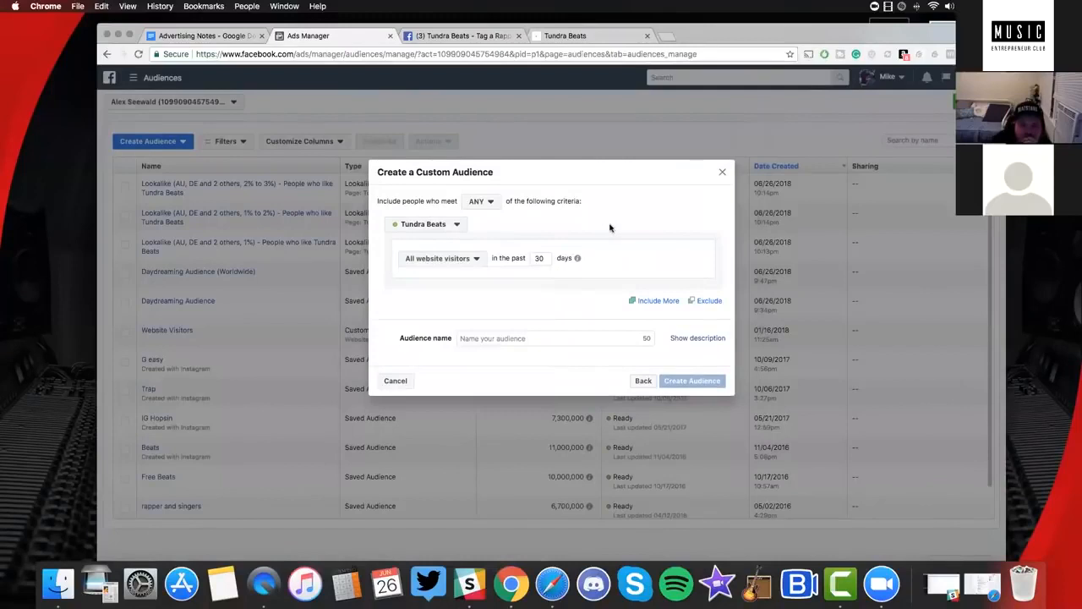
# Set the all-website-visitors criterion to cover the past 180 days
pyautogui.click(498, 336)
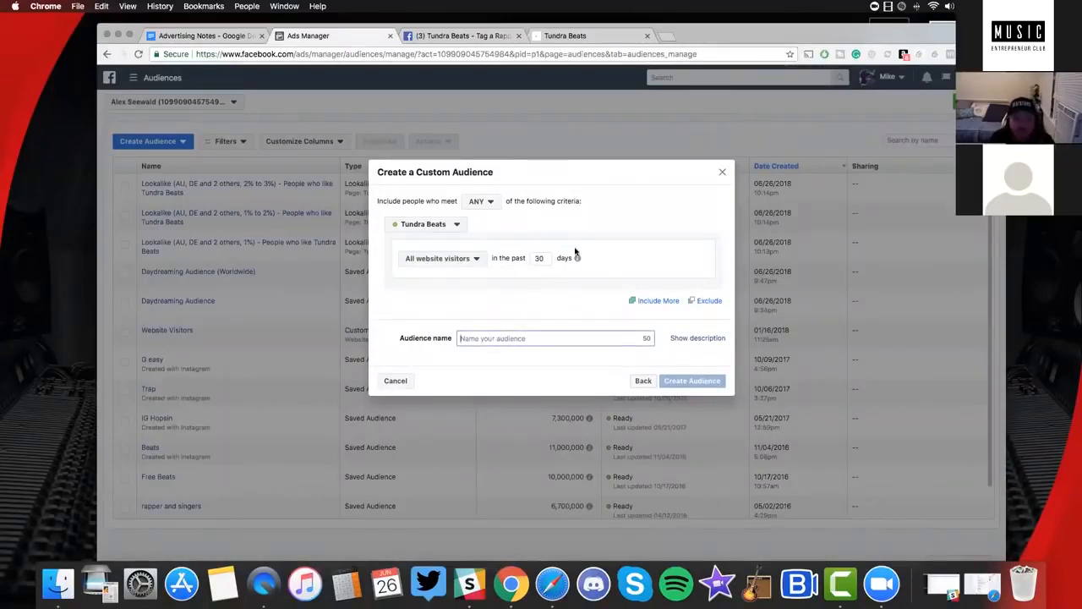
pyautogui.click(533, 261)
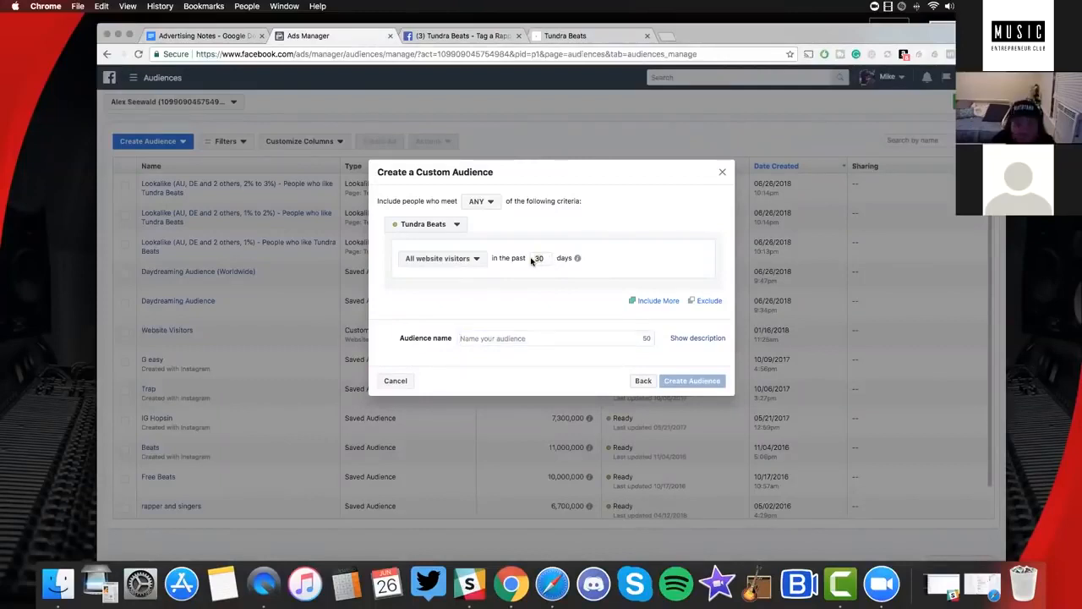
pyautogui.moveTo(574, 260)
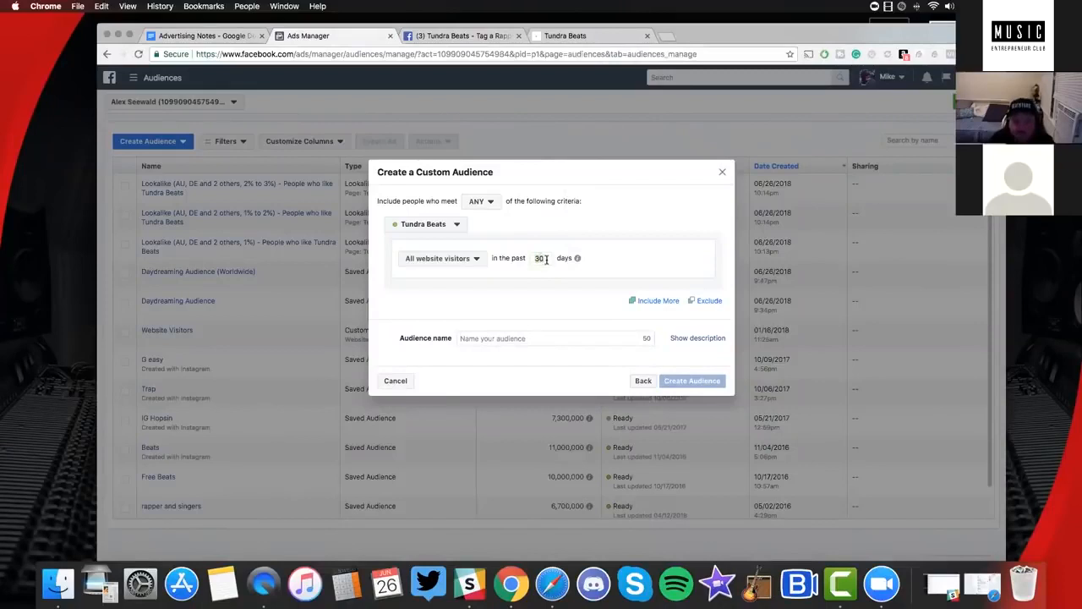
pyautogui.press('BackSpace')
pyautogui.press('BackSpace')
pyautogui.write('180')
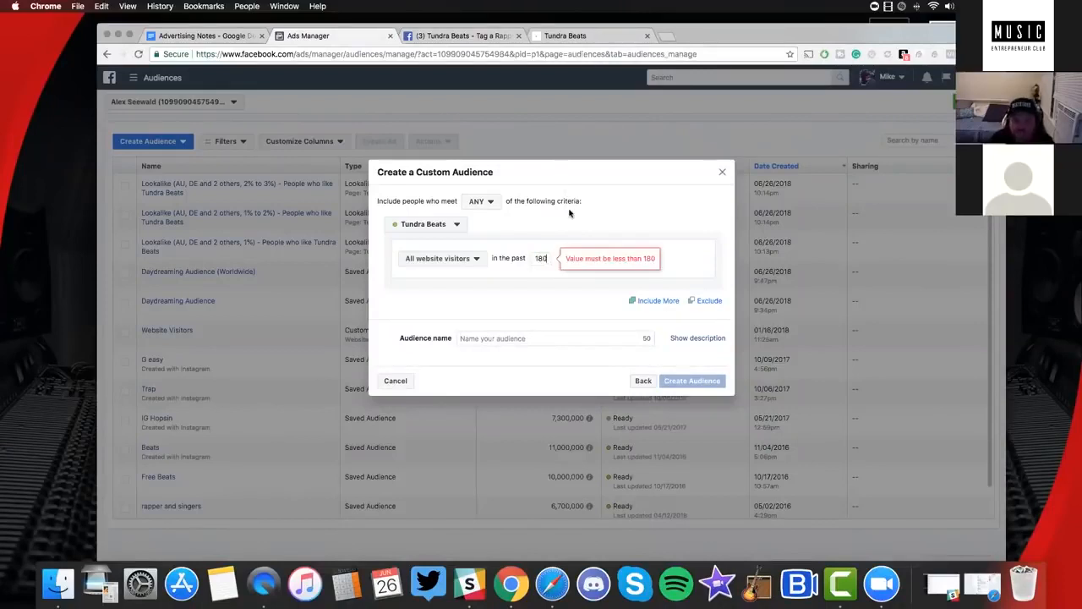
# Name the custom audience Tundra, create it and reload the audience list
pyautogui.click(490, 339)
pyautogui.write('Tundra')
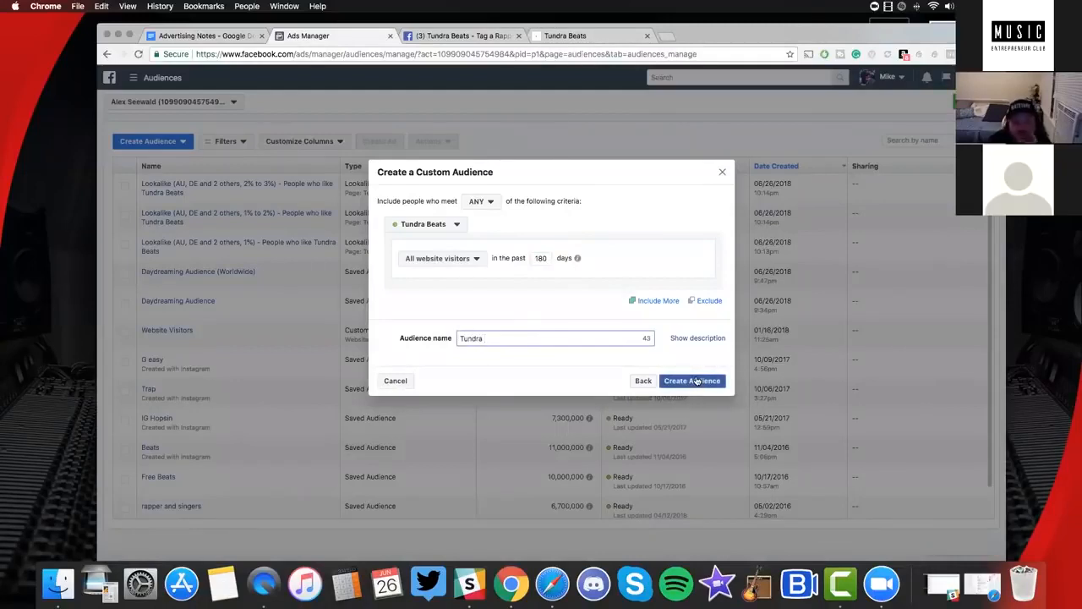
pyautogui.click(513, 322)
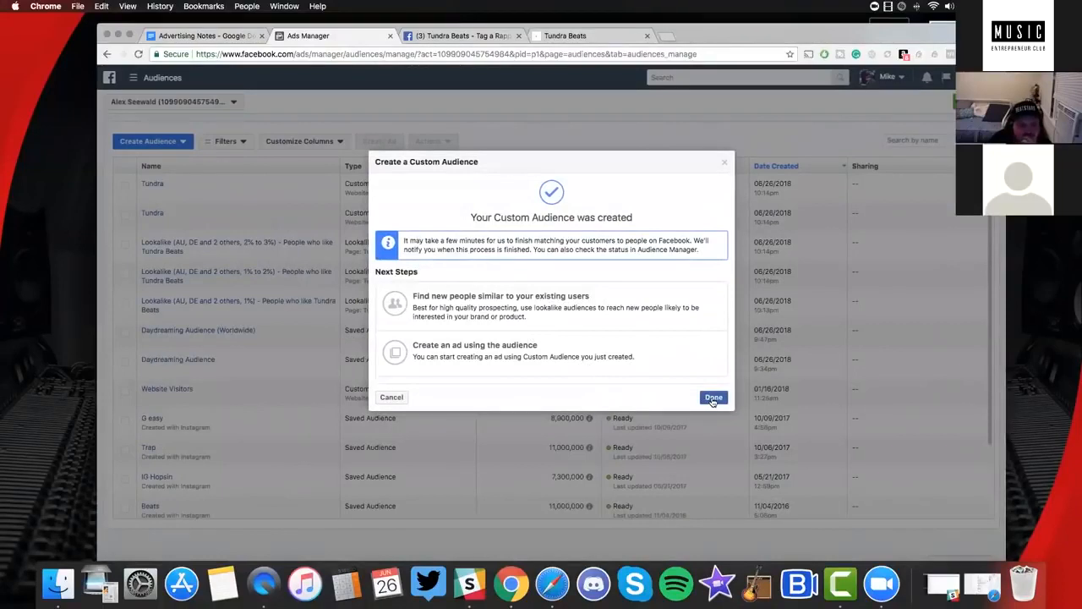
pyautogui.click(713, 397)
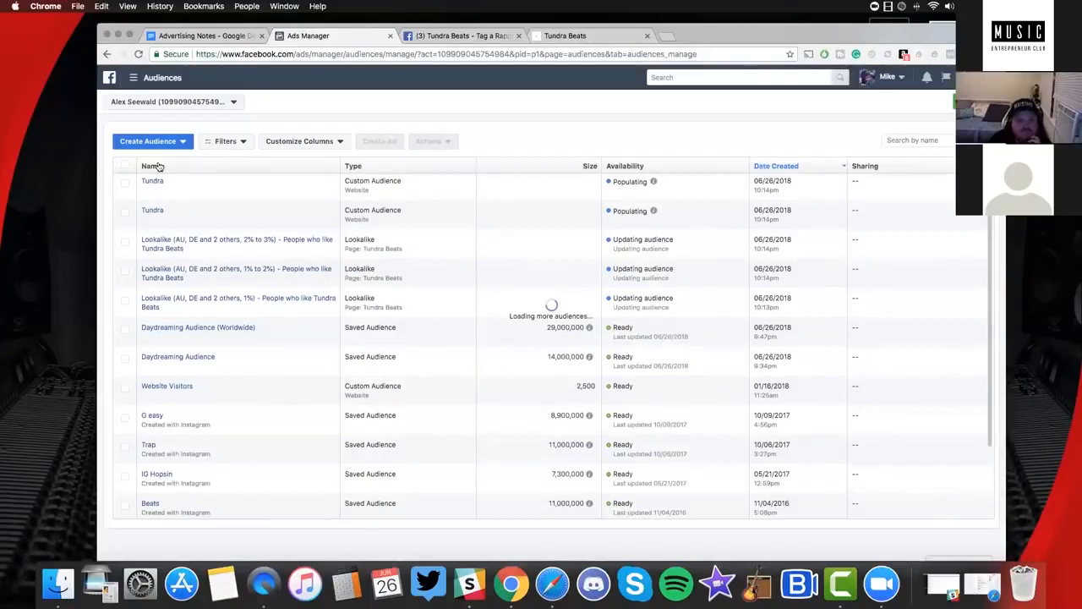
pyautogui.moveTo(156, 213)
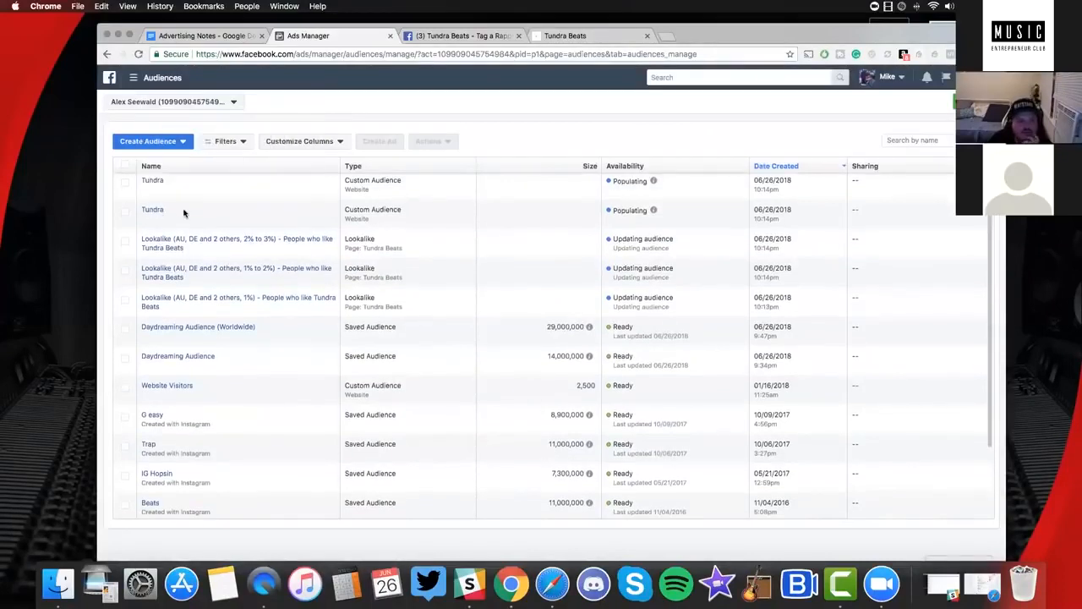
pyautogui.click(139, 55)
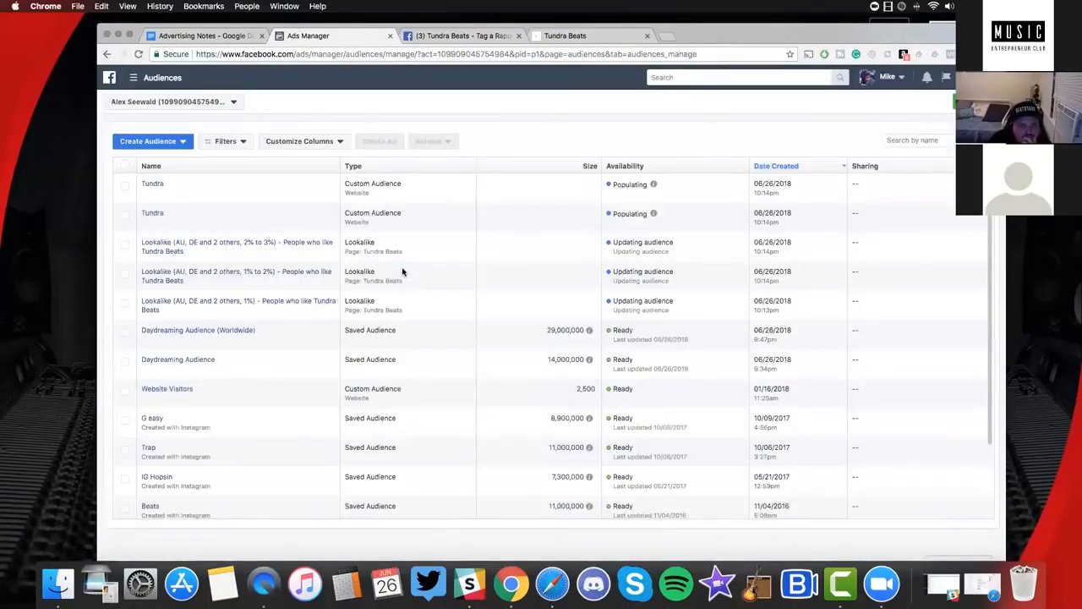
# Start another custom audience and review the Customer File source options before returning to the source choices
pyautogui.click(182, 143)
pyautogui.click(531, 235)
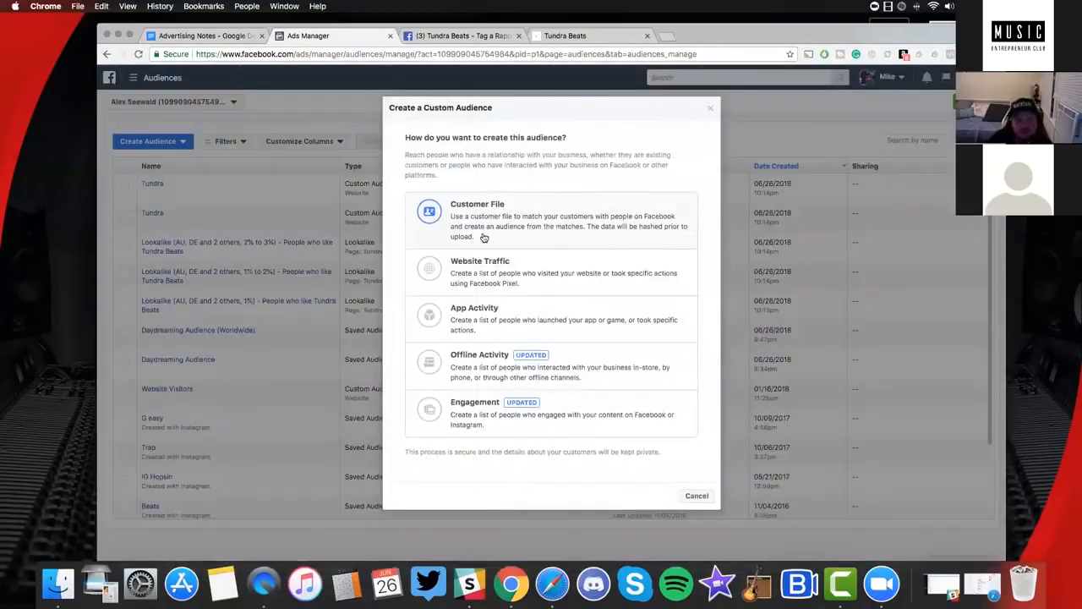
pyautogui.click(508, 230)
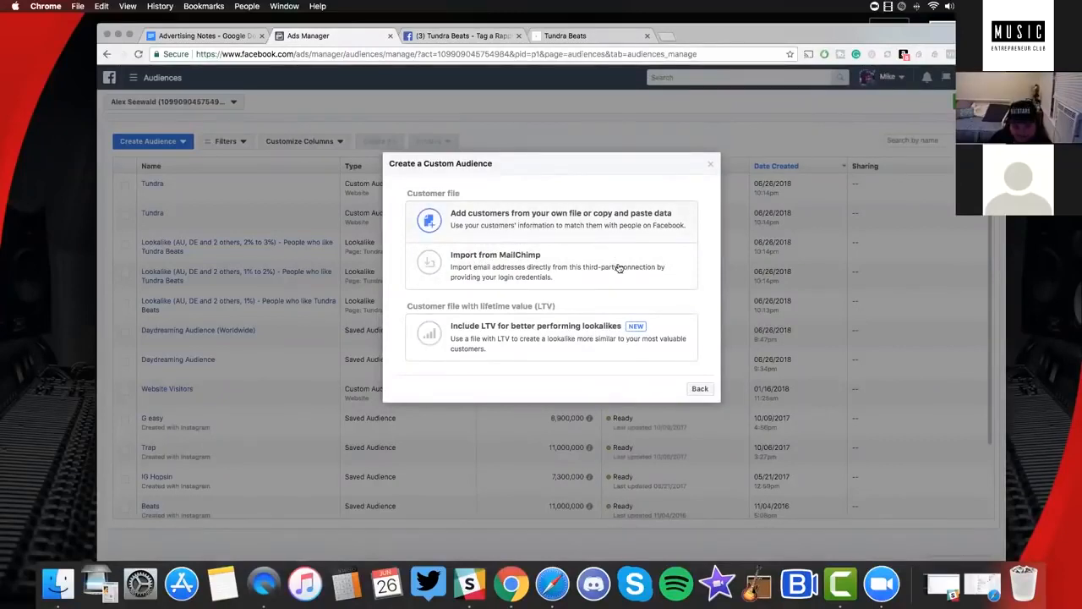
pyautogui.click(700, 388)
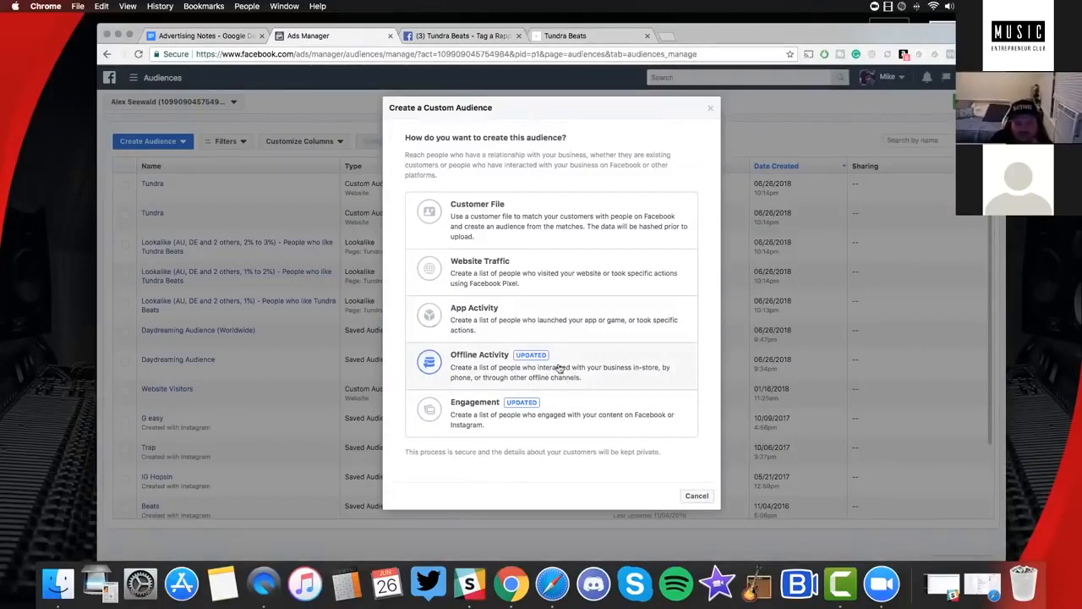
# Base the custom audience on video engagement by people who have watched 75% of the video
pyautogui.click(520, 410)
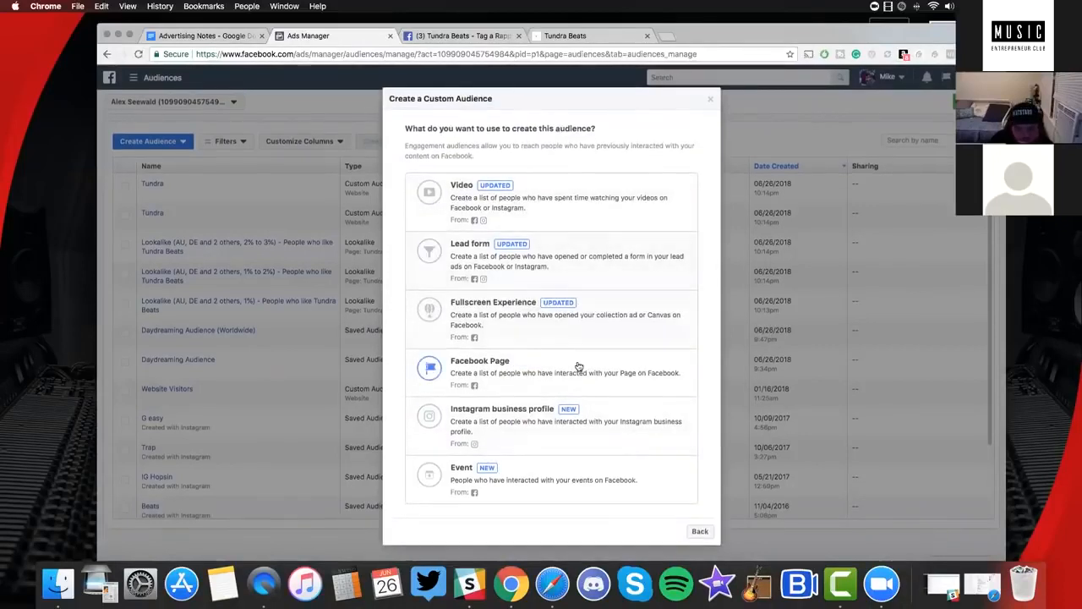
pyautogui.click(560, 221)
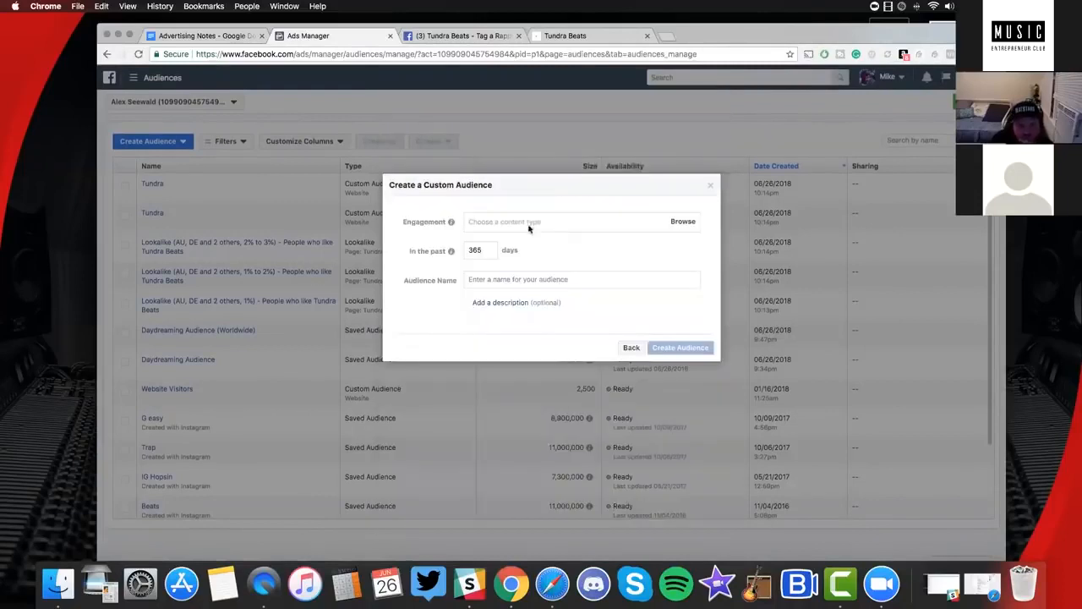
pyautogui.click(528, 223)
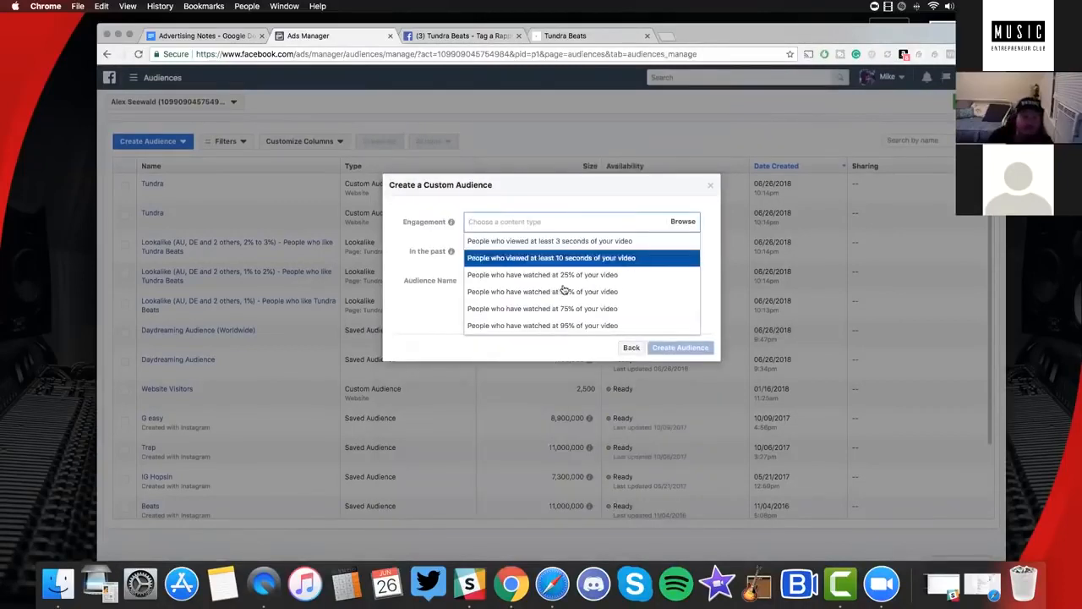
pyautogui.click(548, 309)
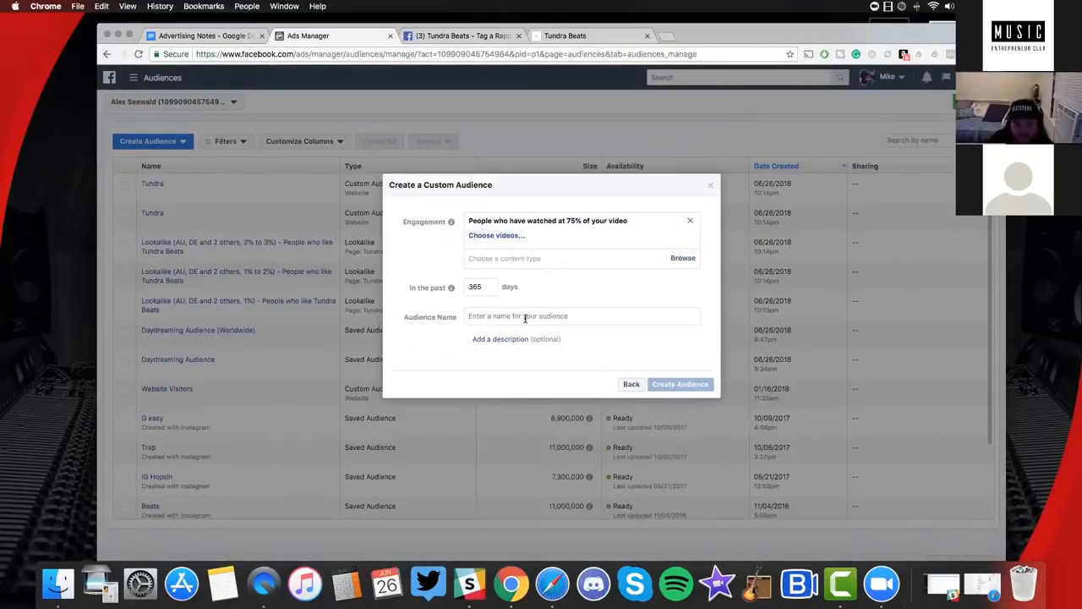
pyautogui.click(602, 256)
pyautogui.click(612, 238)
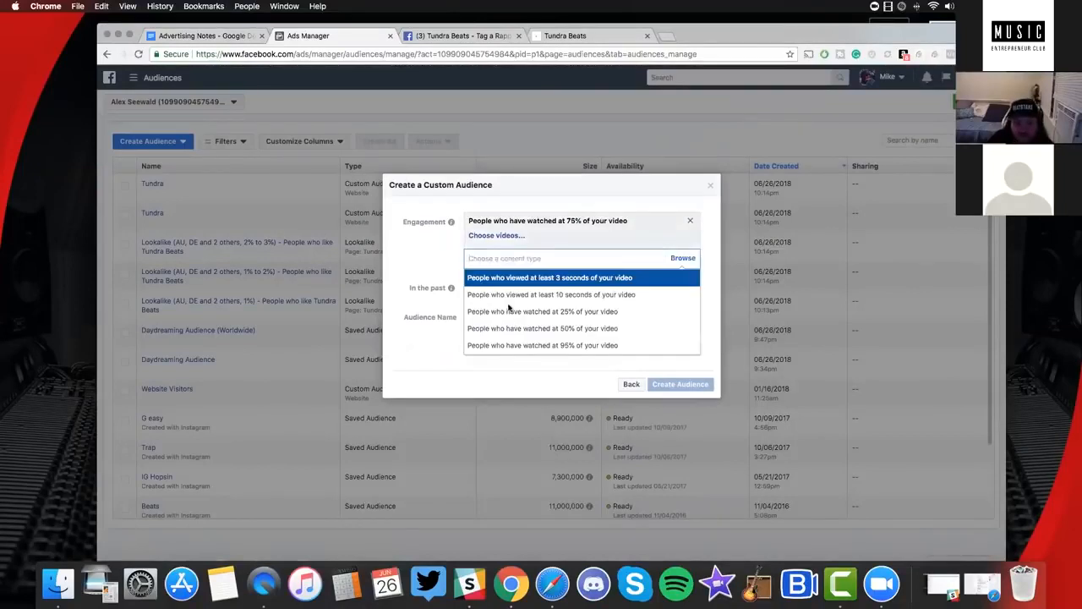
pyautogui.click(502, 257)
# Open the video selection for the engagement rule and list the videos of the Tundra Beats page
pyautogui.click(497, 235)
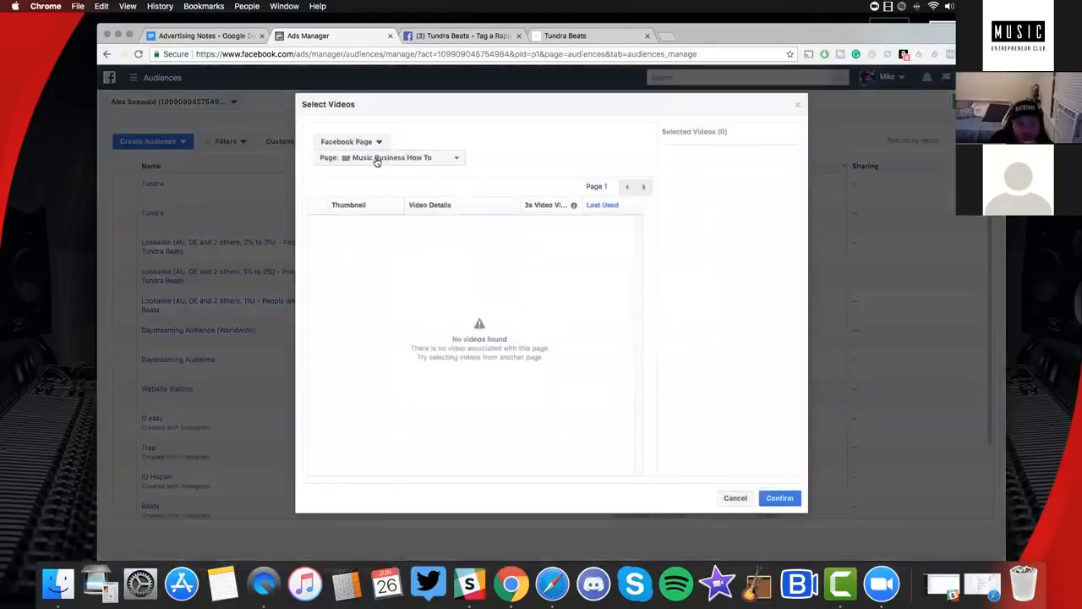
pyautogui.click(377, 159)
pyautogui.write('tund')
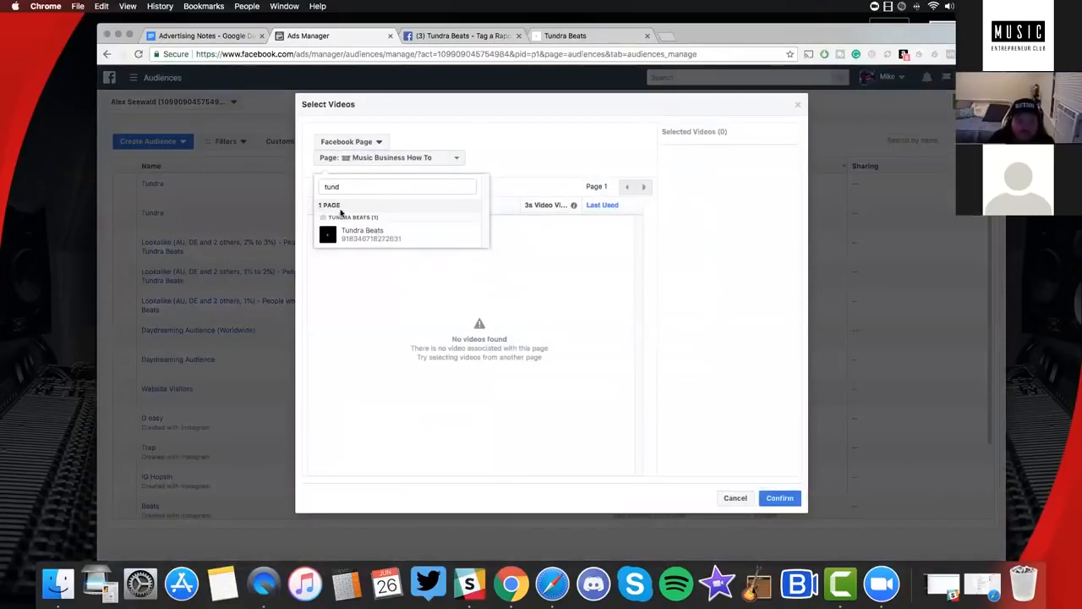
pyautogui.click(363, 234)
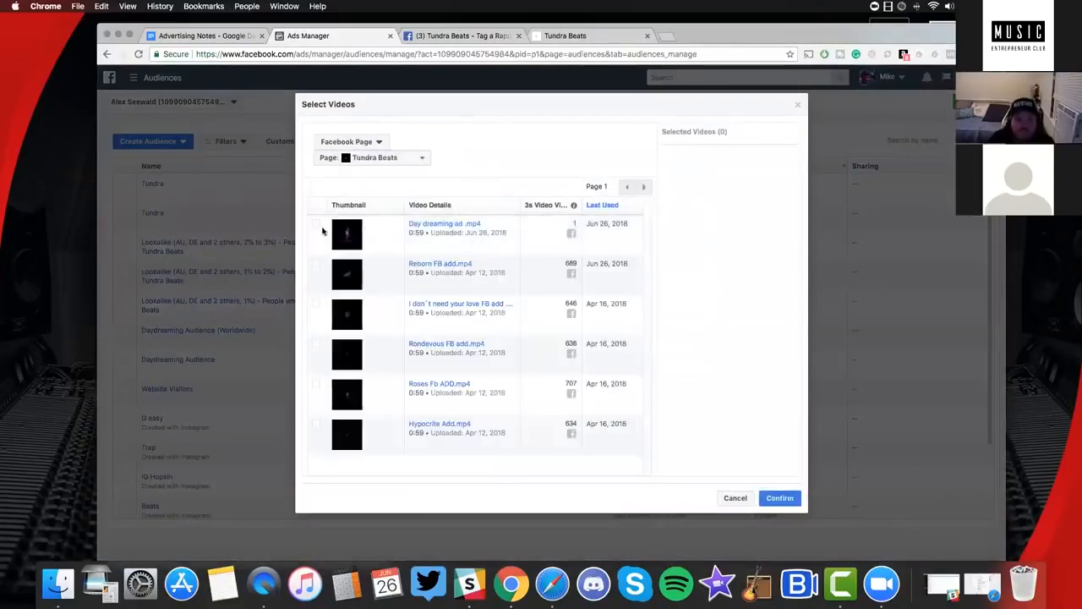
# Select the Day dreaming, Reborn, I don't need your love and Rondevous ad videos and confirm the selection
pyautogui.click(315, 223)
pyautogui.click(315, 263)
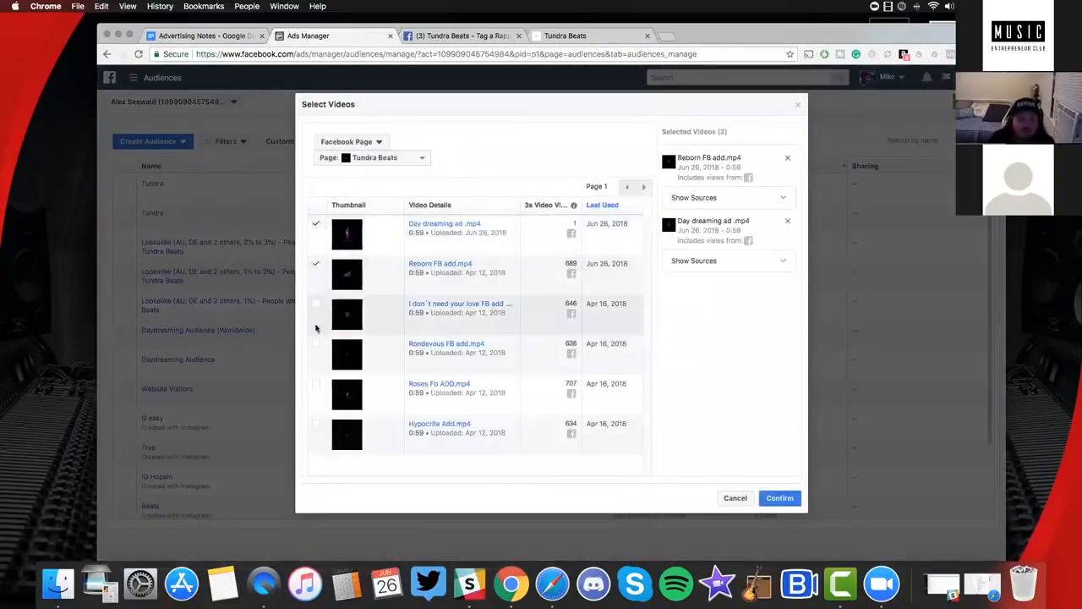
pyautogui.click(315, 303)
pyautogui.click(315, 344)
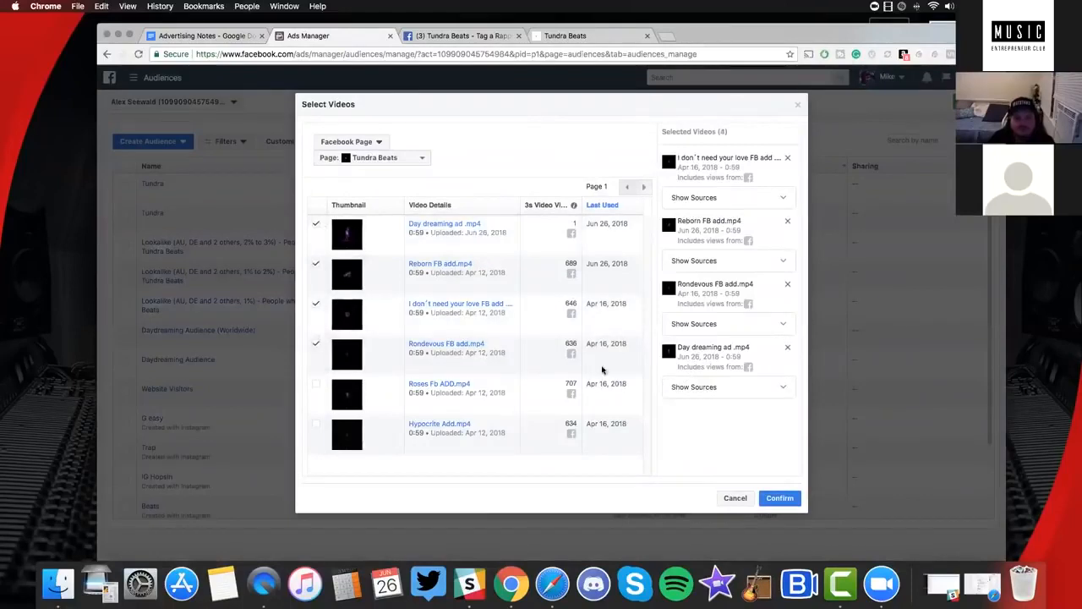
pyautogui.click(779, 498)
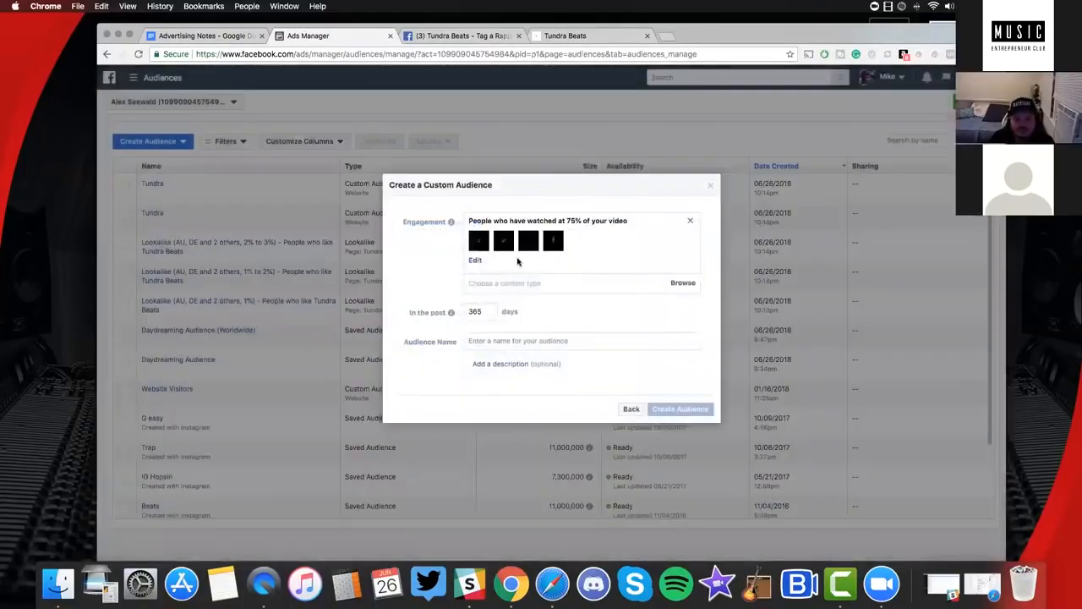
# Add the Roses Fb ADD.mp4 and Hypocrite Add.mp4 videos to the engagement rule's selection
pyautogui.click(475, 259)
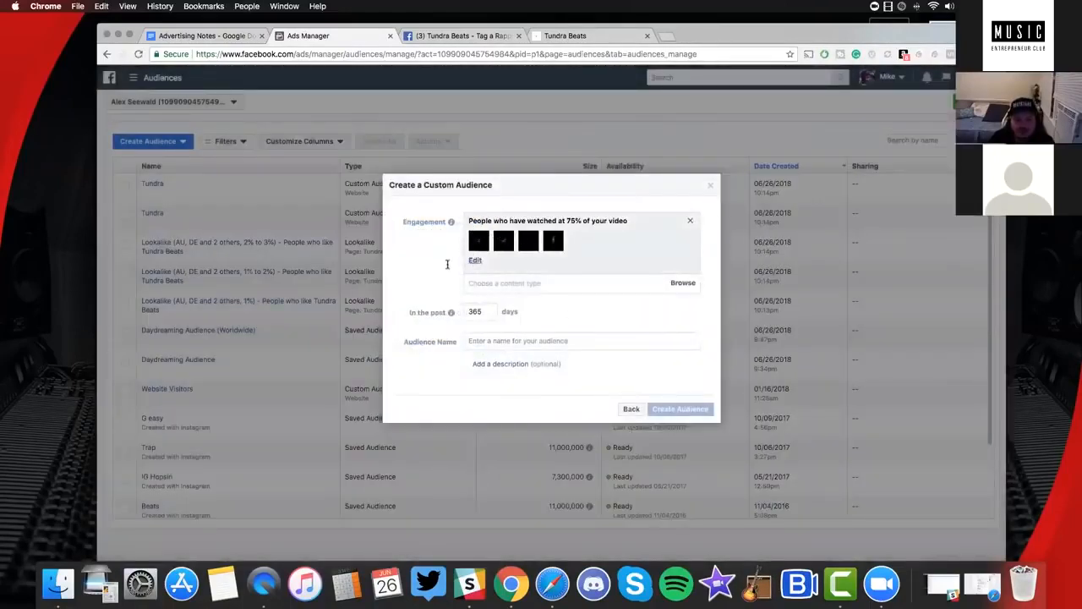
pyautogui.click(315, 424)
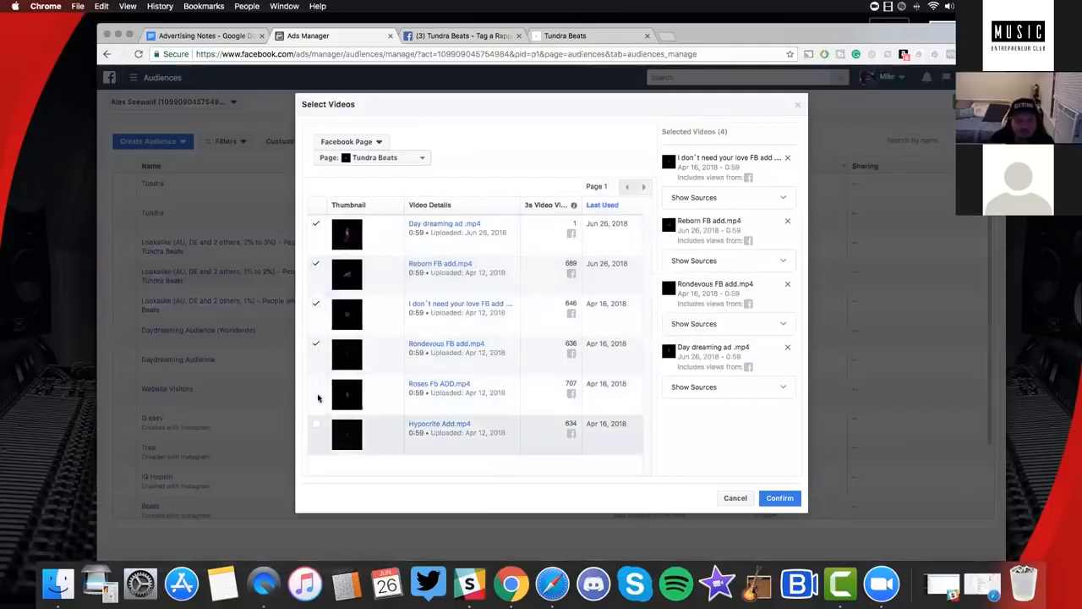
pyautogui.click(778, 499)
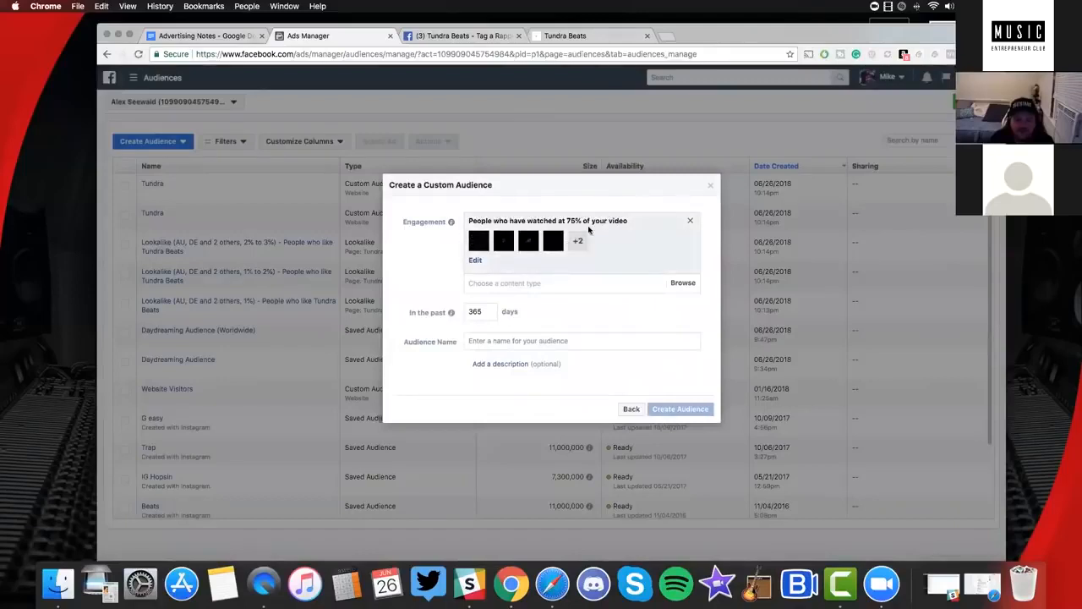
# Name the custom audience "75% Of Video Watched", create it and finish without setting up an ad or expanding it
pyautogui.click(503, 345)
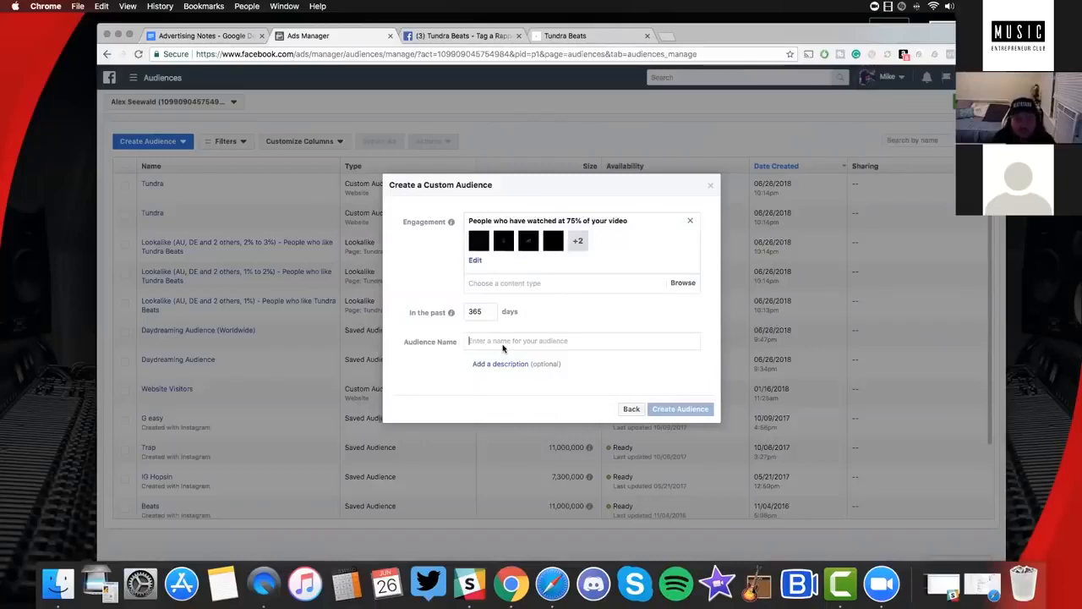
pyautogui.write('75')
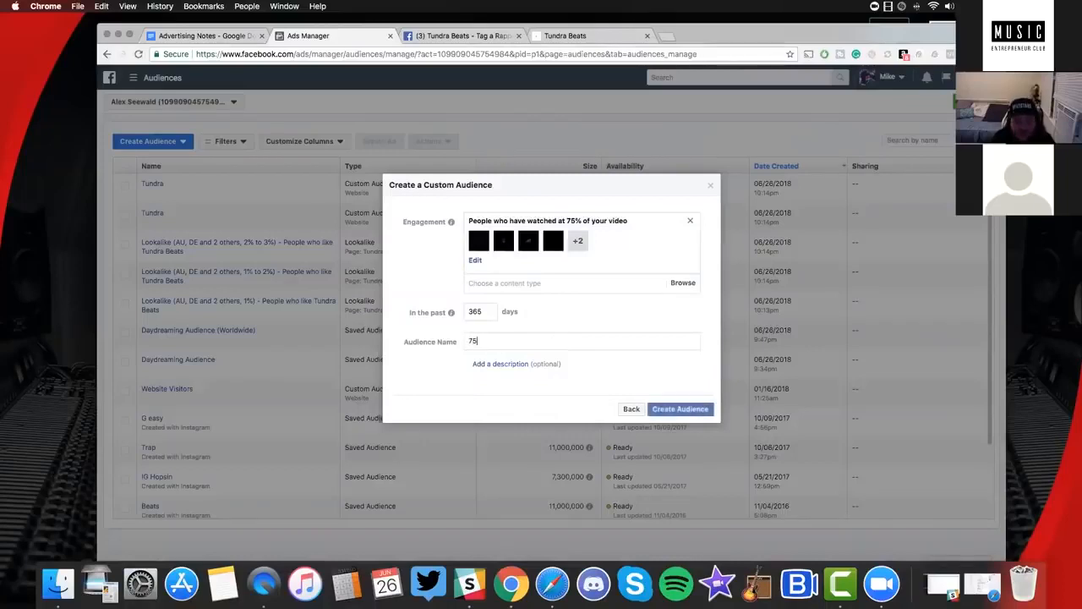
pyautogui.write('% Ov')
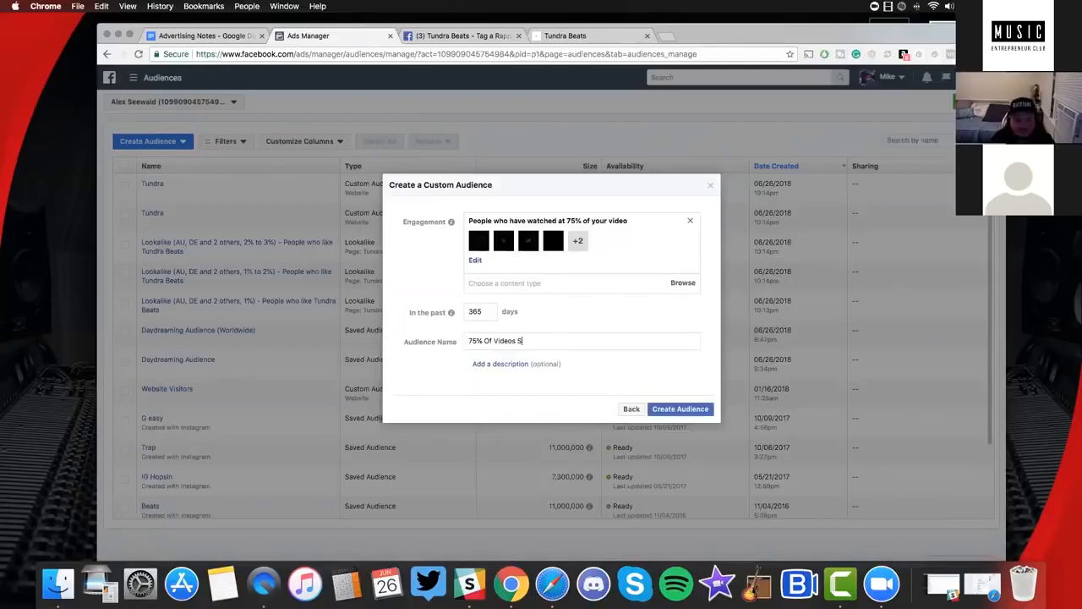
pyautogui.write(' Video Watched')
pyautogui.press('Return')
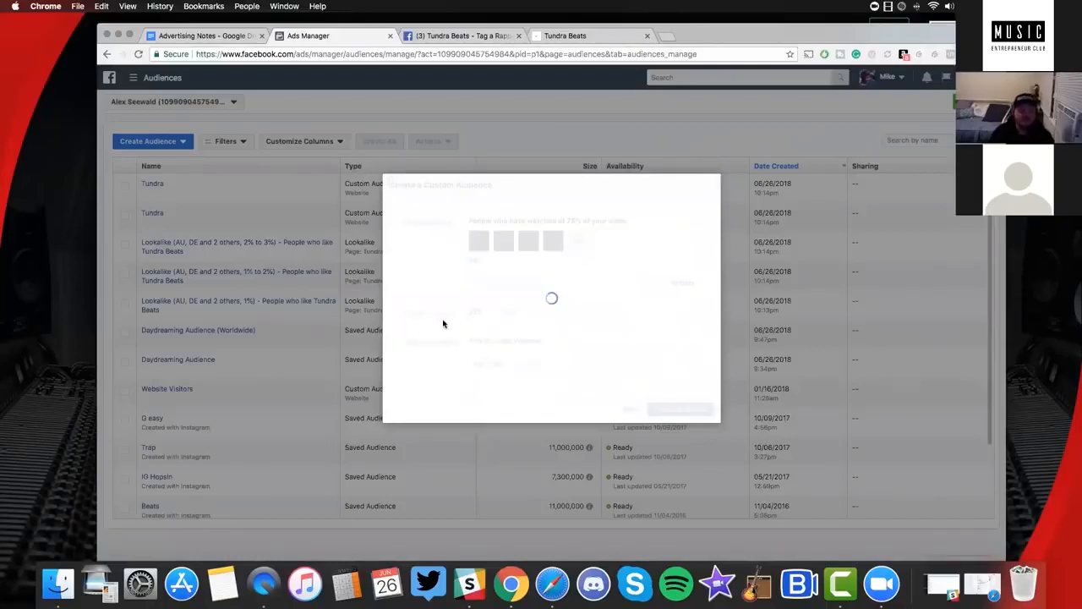
pyautogui.click(698, 330)
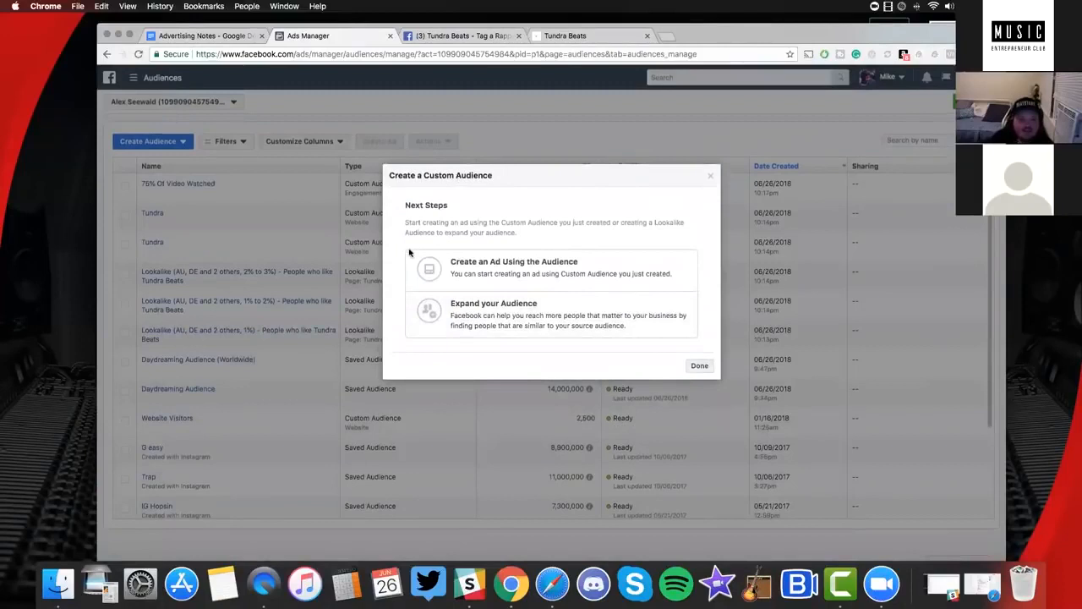
pyautogui.click(706, 365)
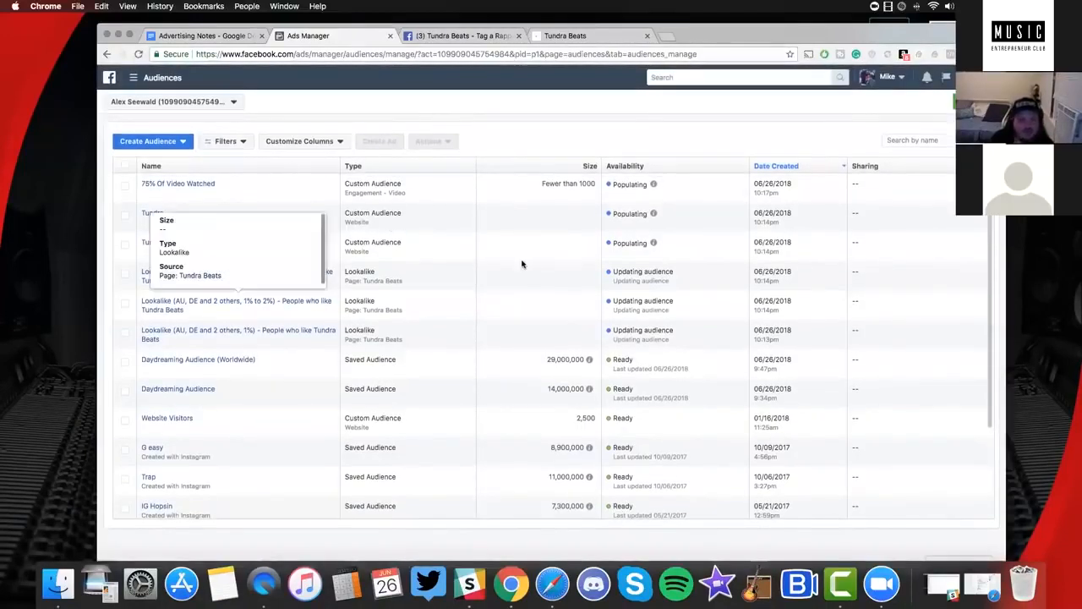
# Look through the audience list and open the Daydreaming Audience saved audience for editing
pyautogui.scroll(-1, 266, 315)
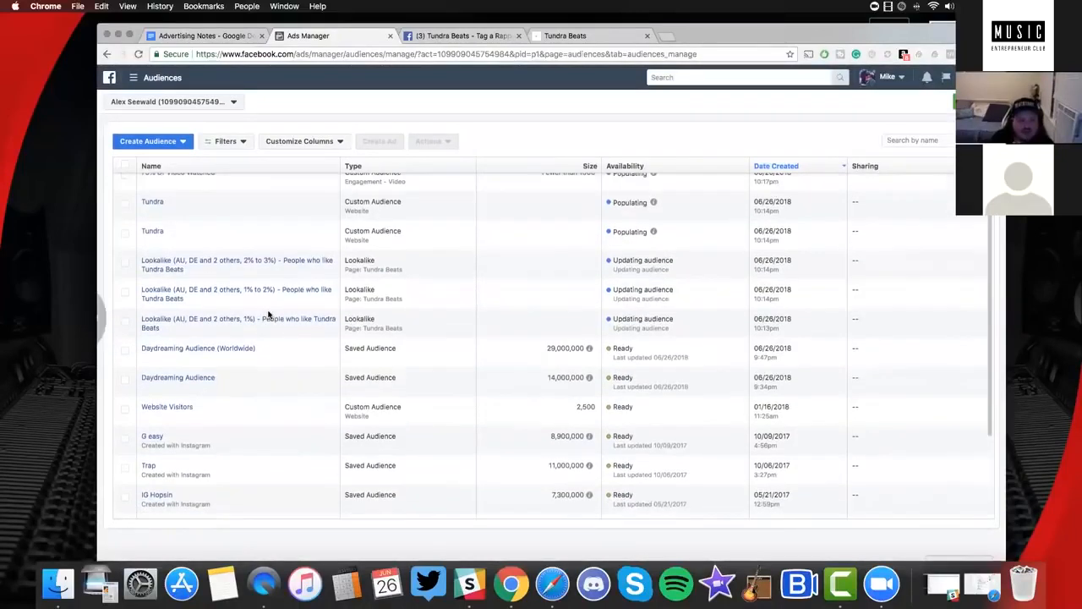
pyautogui.scroll(-4, 270, 316)
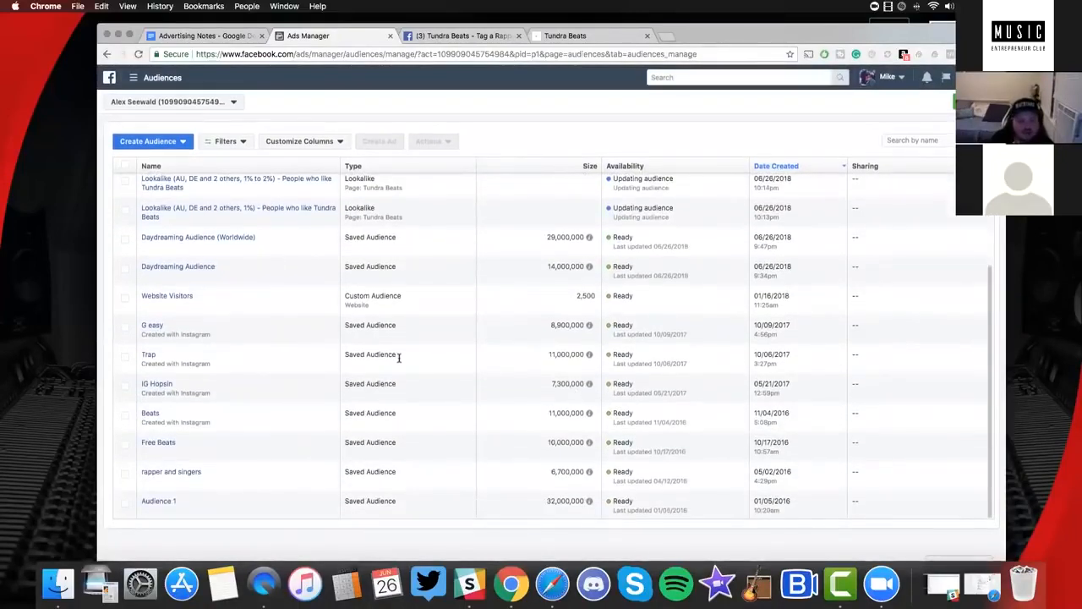
pyautogui.scroll(1, 532, 462)
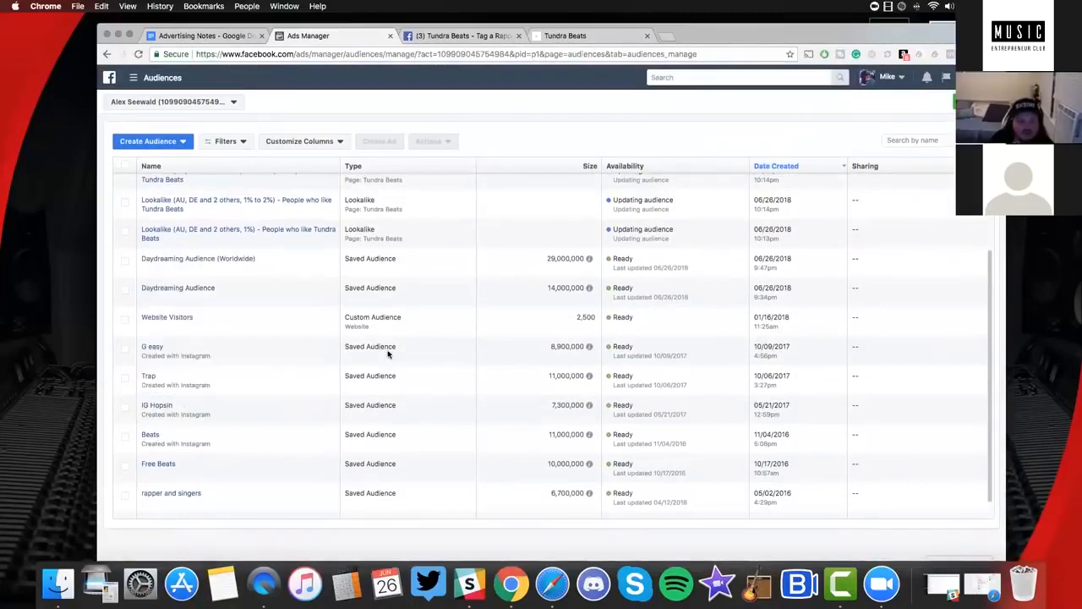
pyautogui.scroll(4, 388, 354)
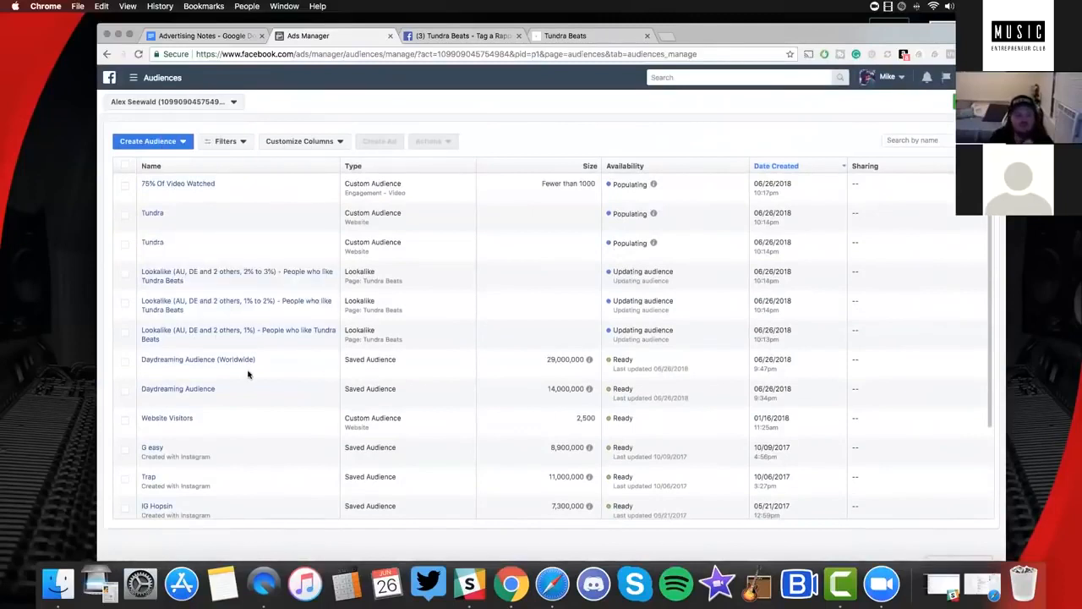
pyautogui.scroll(-1, 249, 370)
pyautogui.scroll(-1, 254, 356)
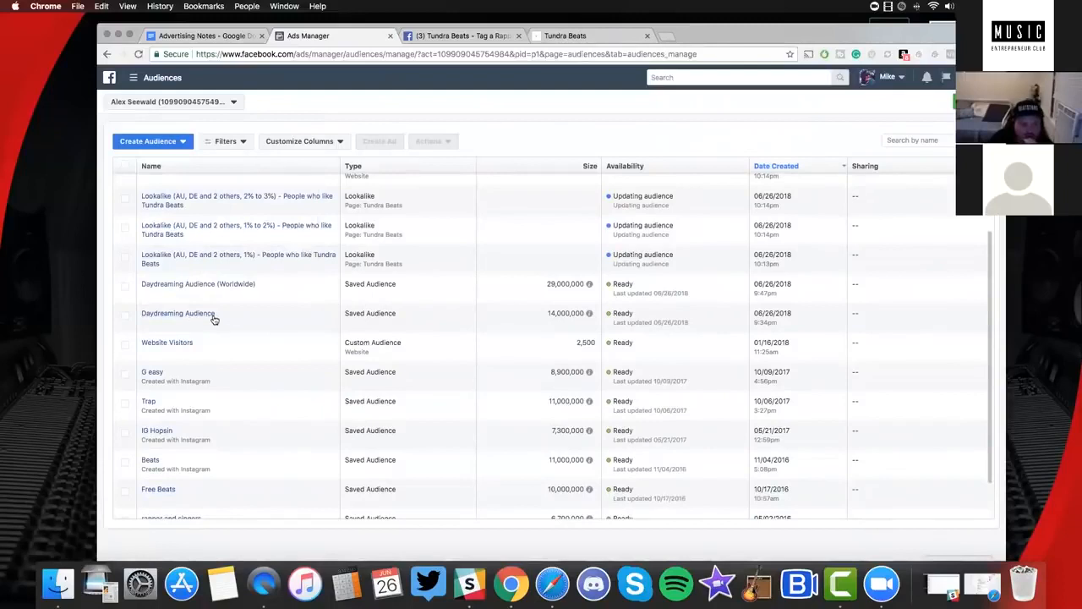
pyautogui.click(377, 223)
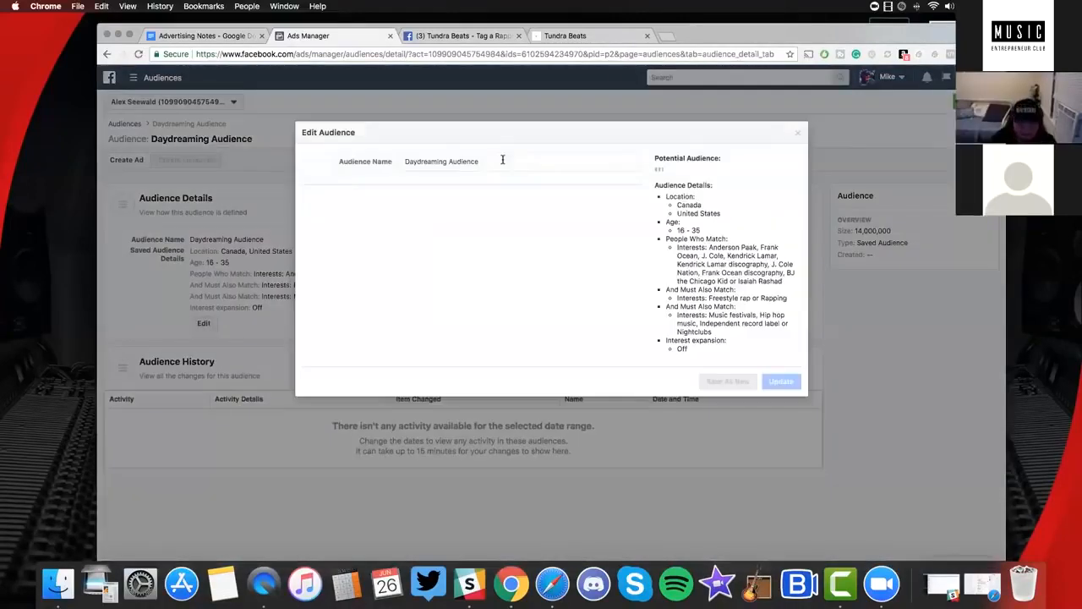
# Rename the saved audience as "Daydreaming Audience (North America)" and update it, including in its ad set
pyautogui.click(503, 160)
pyautogui.write('(North America')
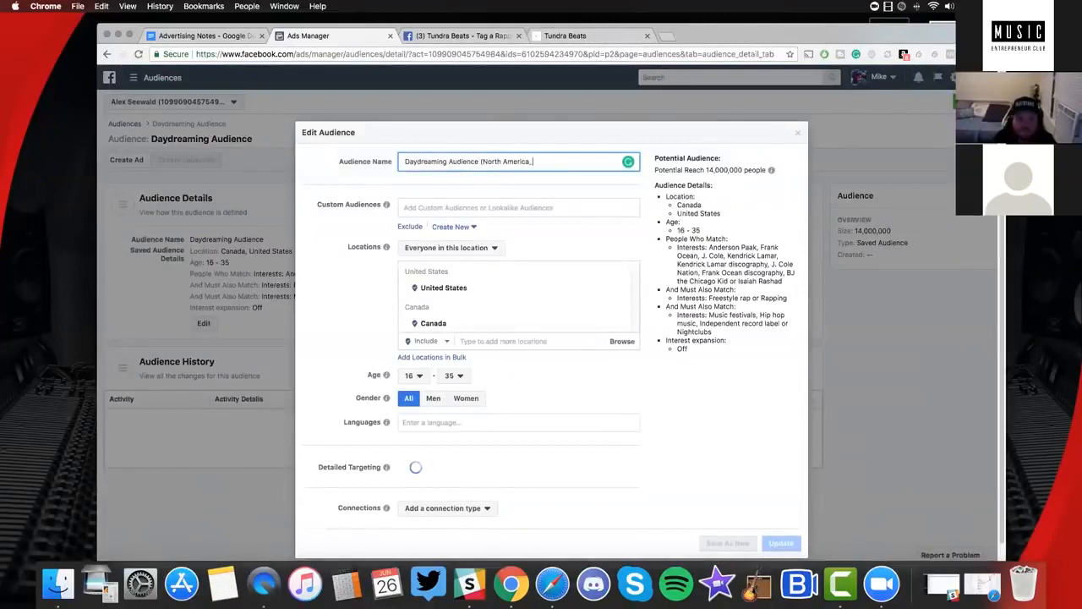
pyautogui.write(')')
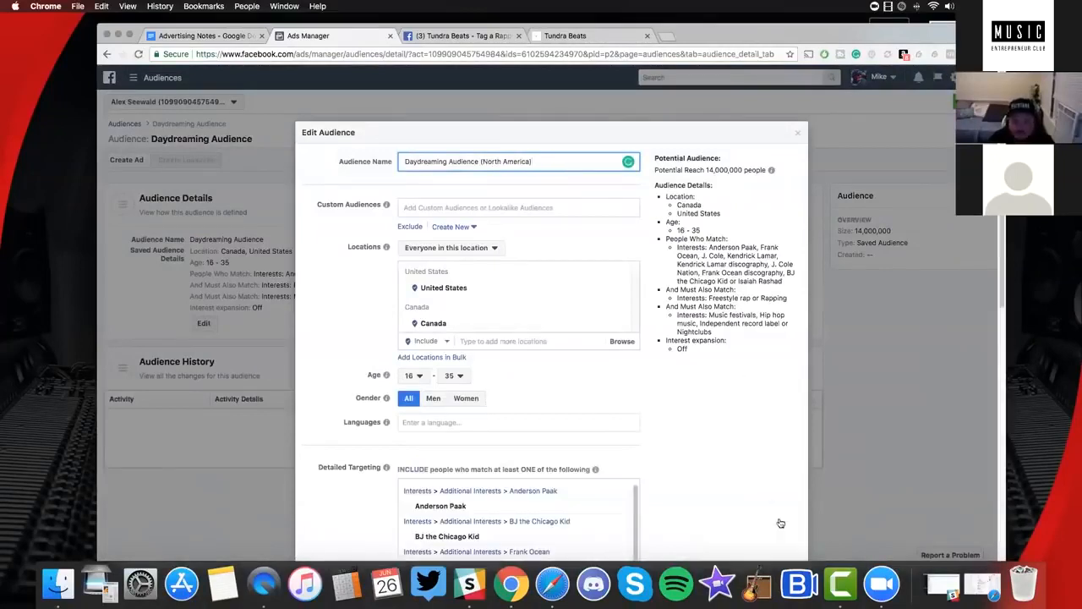
pyautogui.scroll(-10, 744, 495)
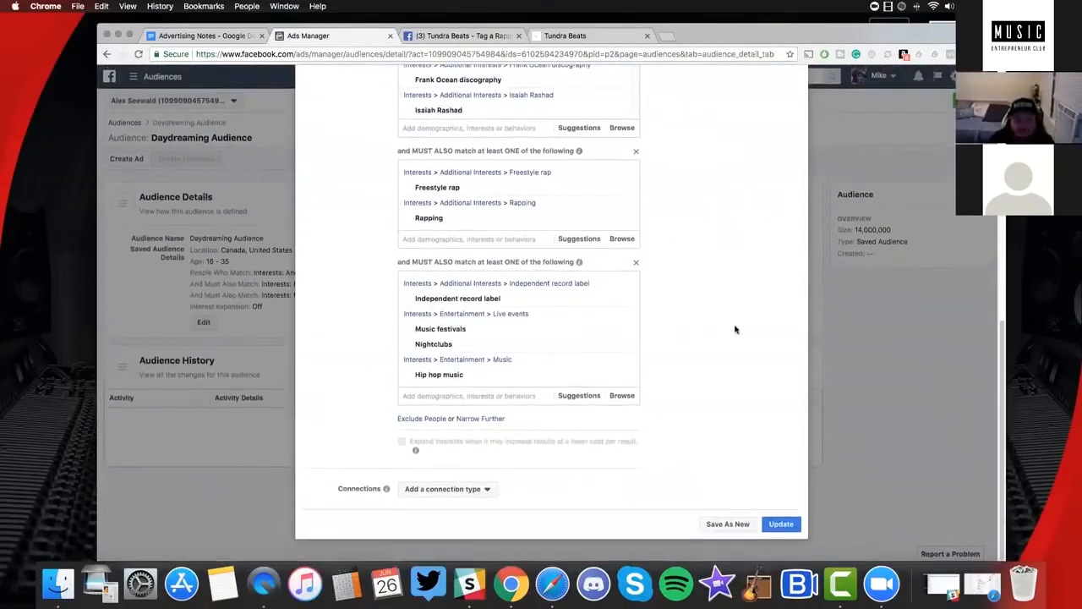
pyautogui.click(736, 328)
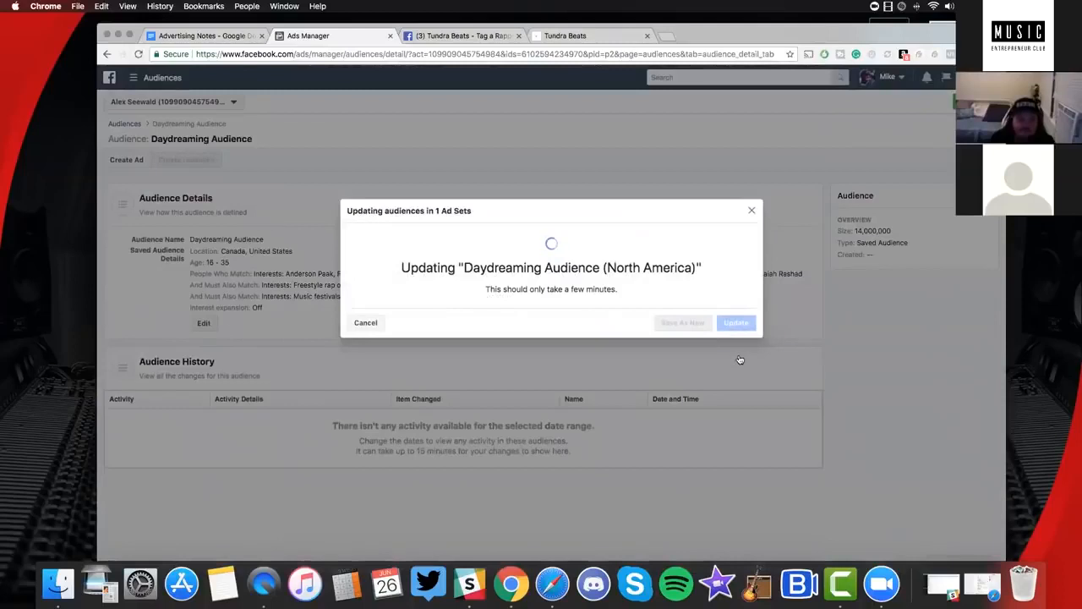
pyautogui.click(740, 358)
# Return to the audience list and review the lookalike, custom and saved audiences
pyautogui.click(134, 124)
pyautogui.scroll(-3, 374, 313)
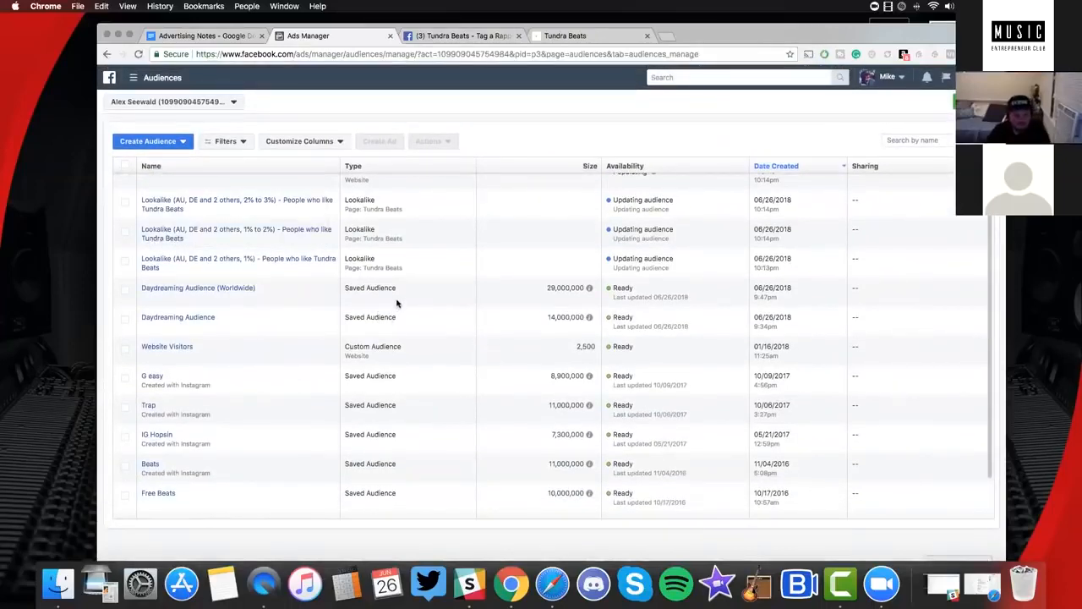
pyautogui.scroll(2, 282, 288)
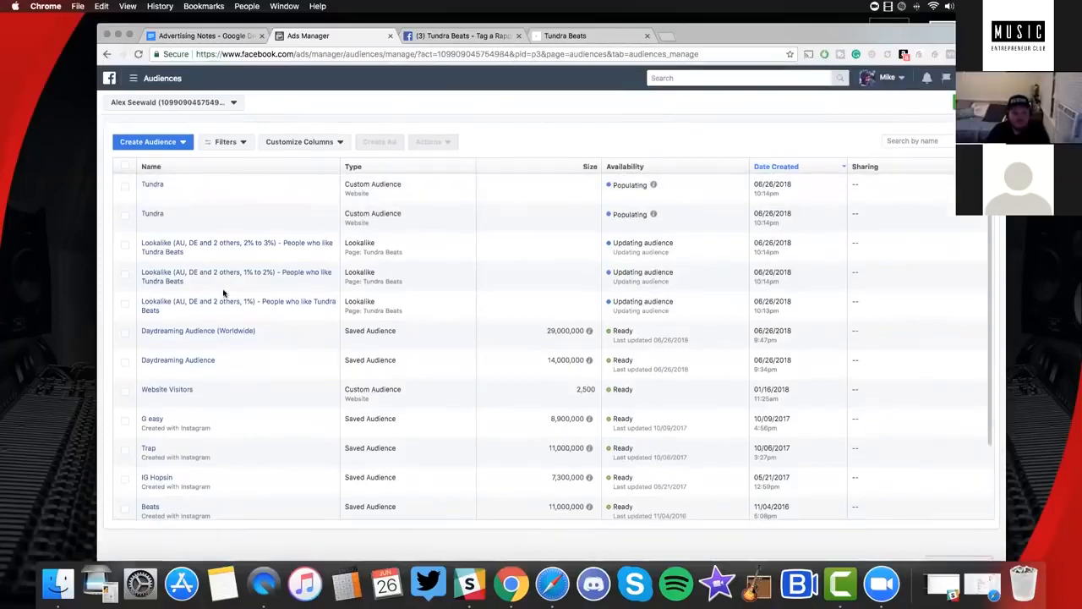
pyautogui.moveTo(192, 389)
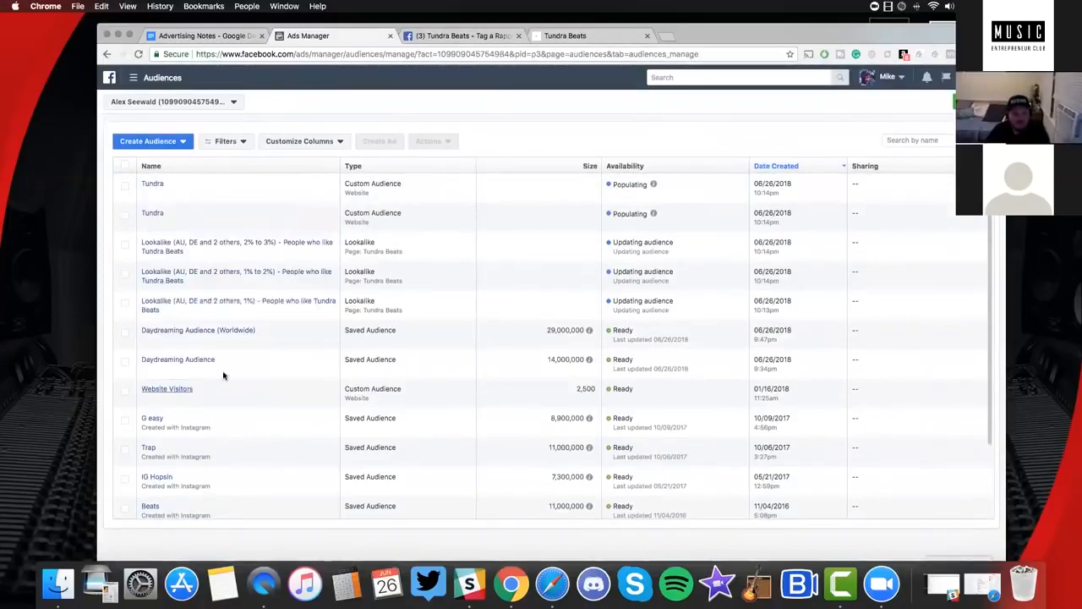
pyautogui.scroll(-3, 344, 305)
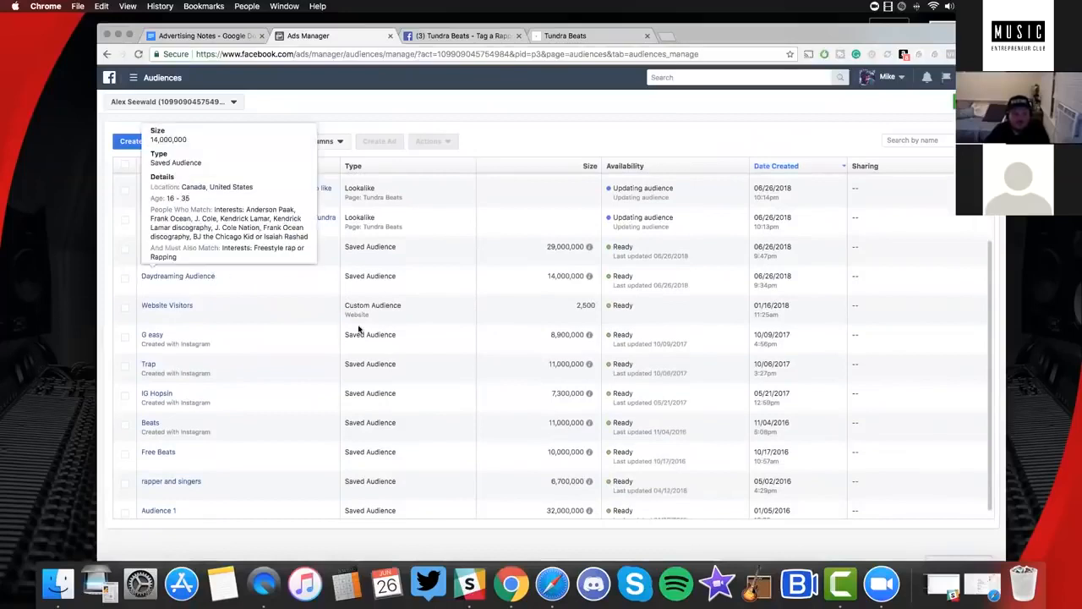
pyautogui.scroll(3, 292, 321)
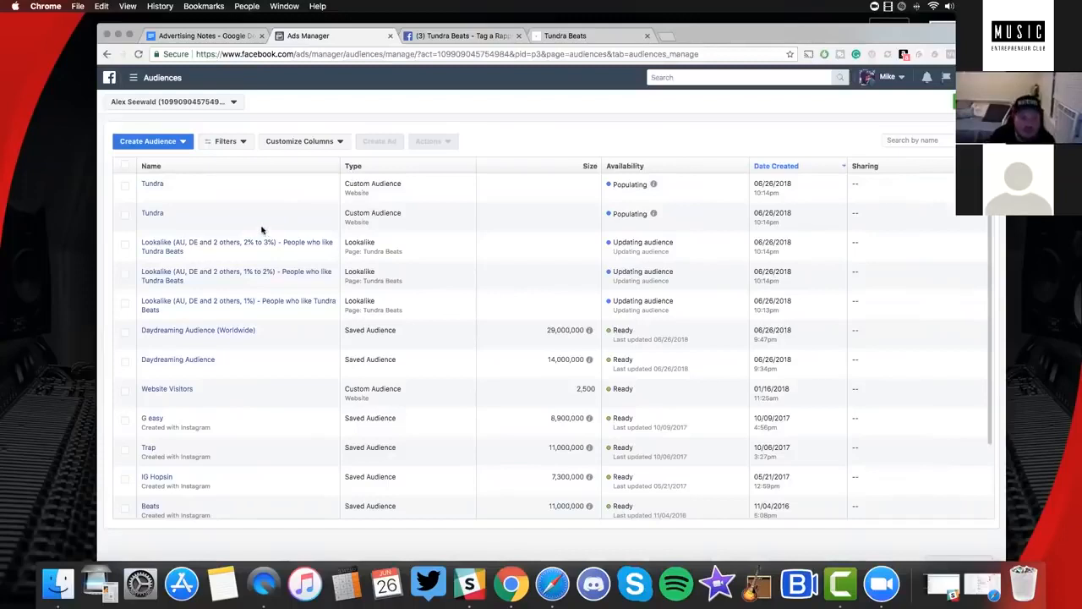
# Start a Facebook Page engagement custom audience for Tundra Beats, including people who engaged with any post or ad
pyautogui.click(167, 146)
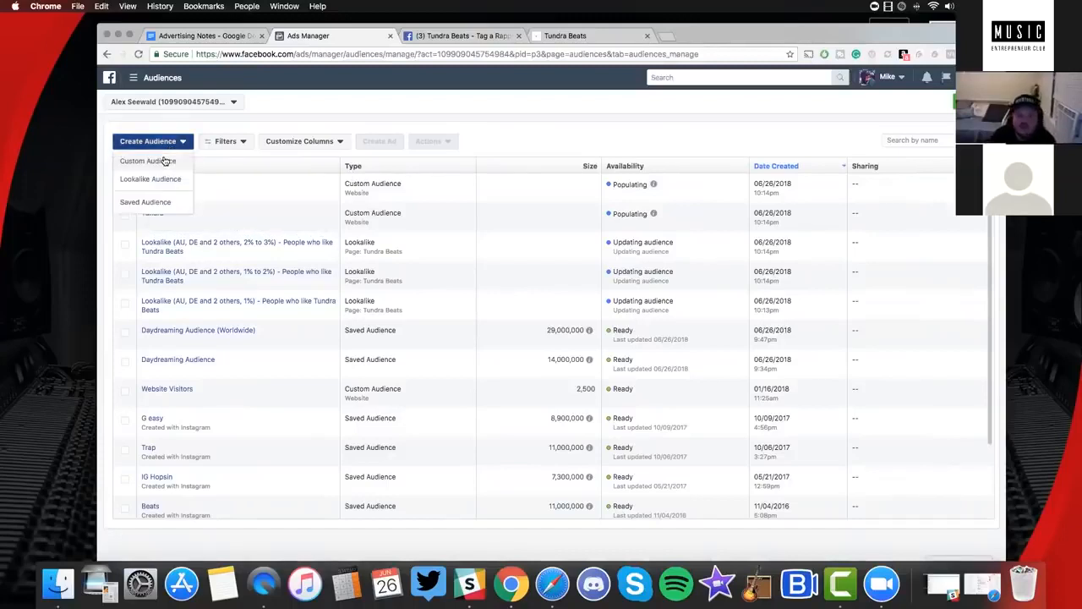
pyautogui.click(166, 162)
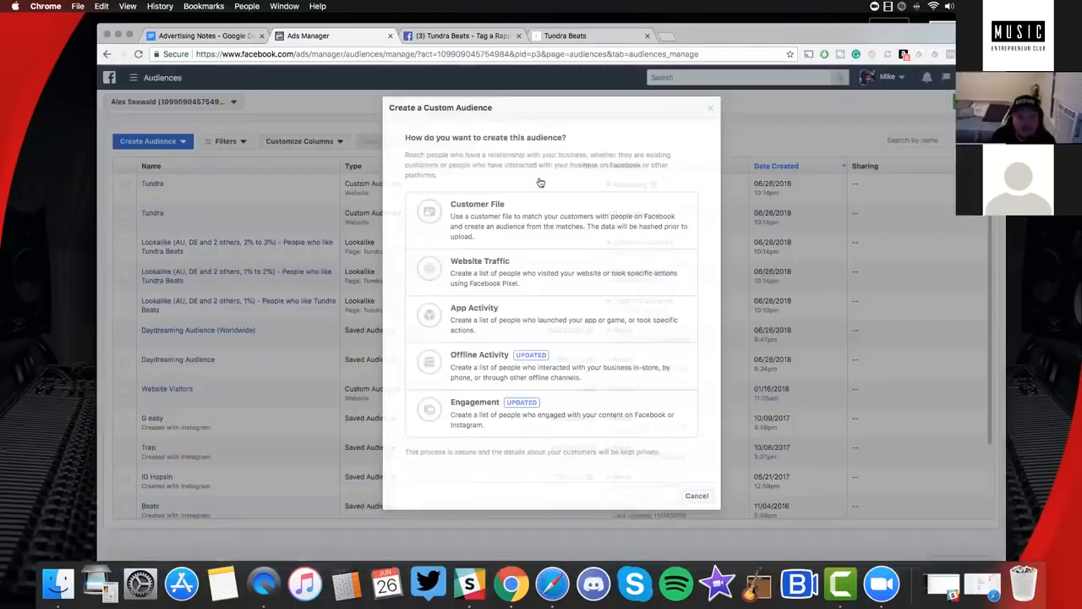
pyautogui.click(516, 414)
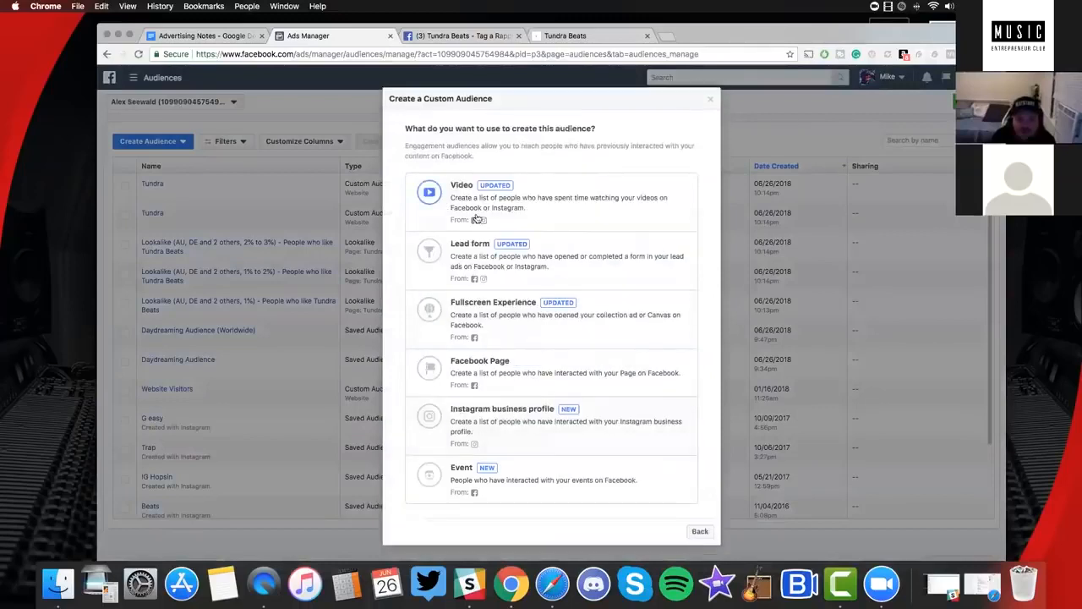
pyautogui.click(514, 374)
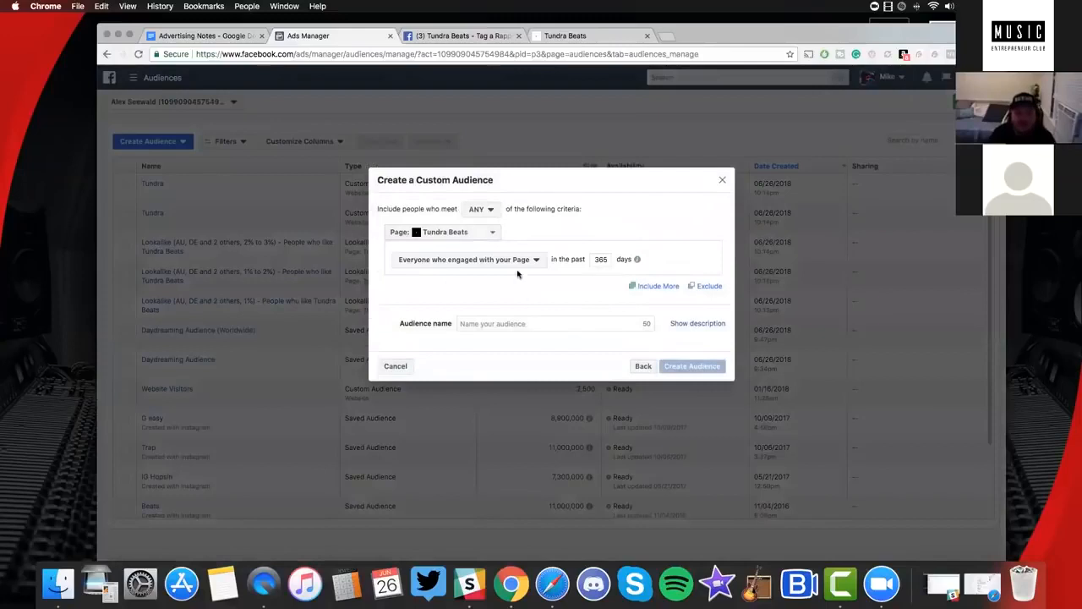
pyautogui.click(455, 261)
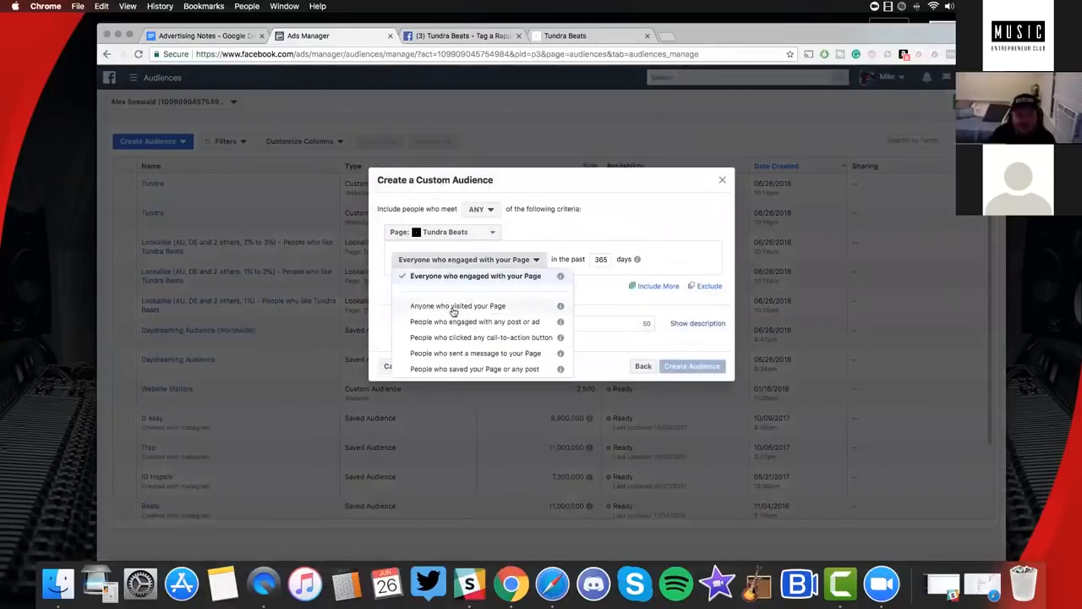
pyautogui.click(545, 324)
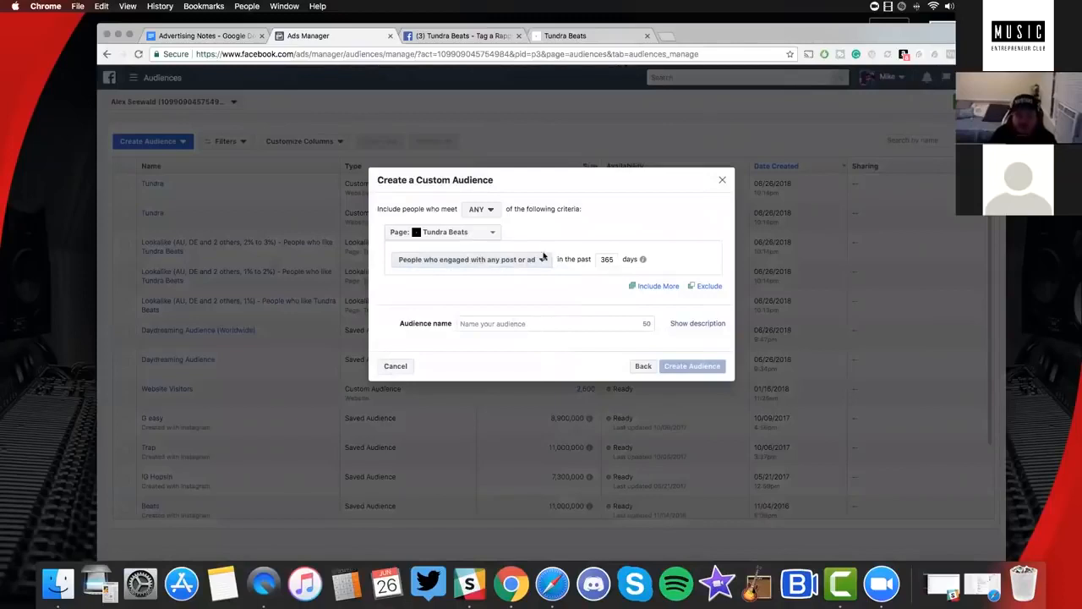
# Name the page engagement audience "AD interaction", create it and finish the setup
pyautogui.click(494, 326)
pyautogui.write('AD interaction')
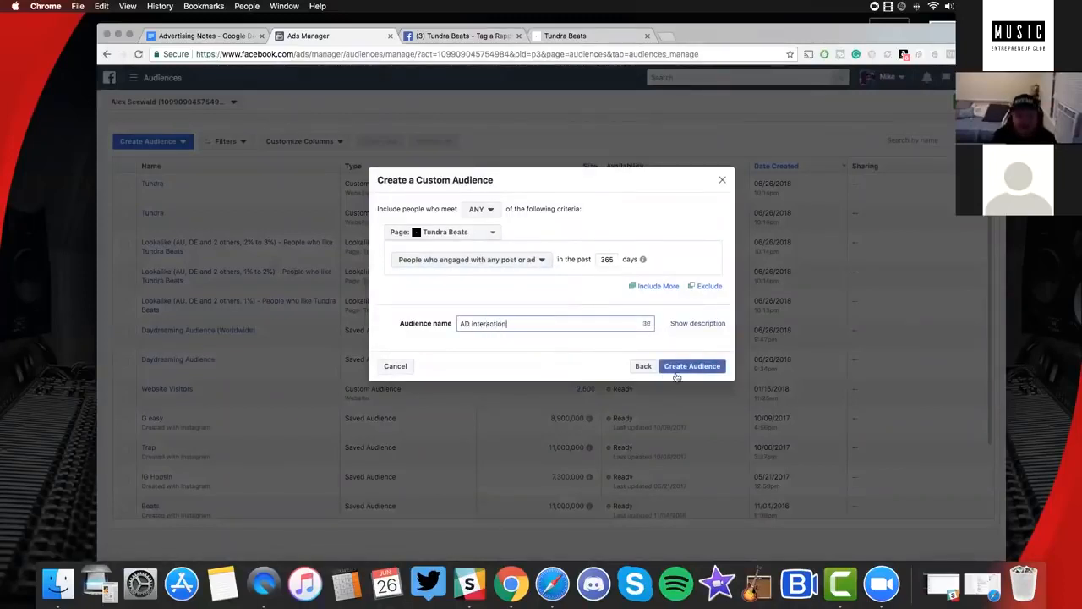
pyautogui.click(688, 369)
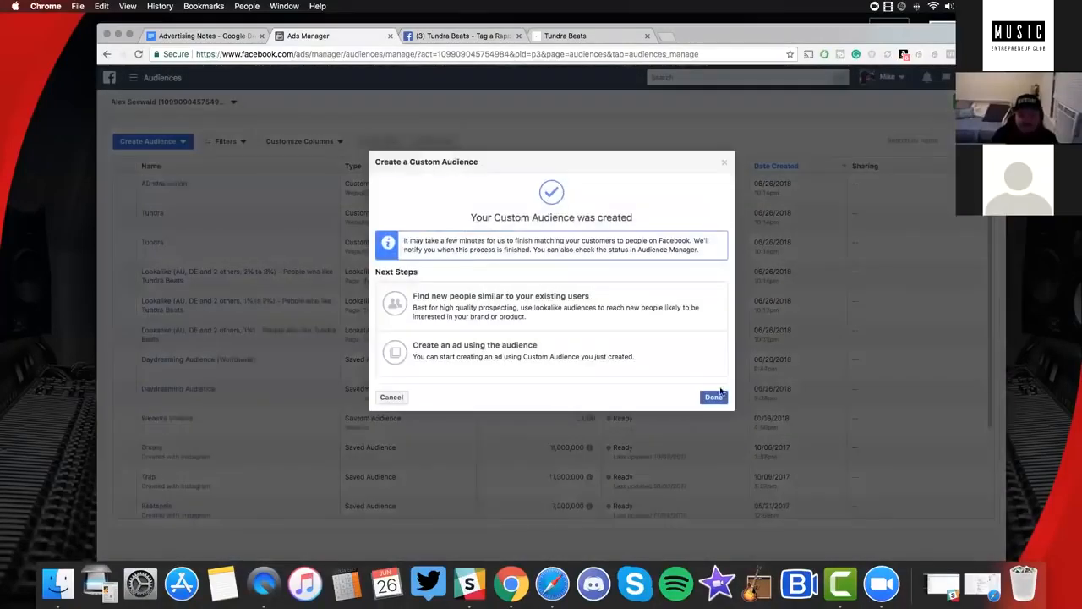
pyautogui.click(713, 398)
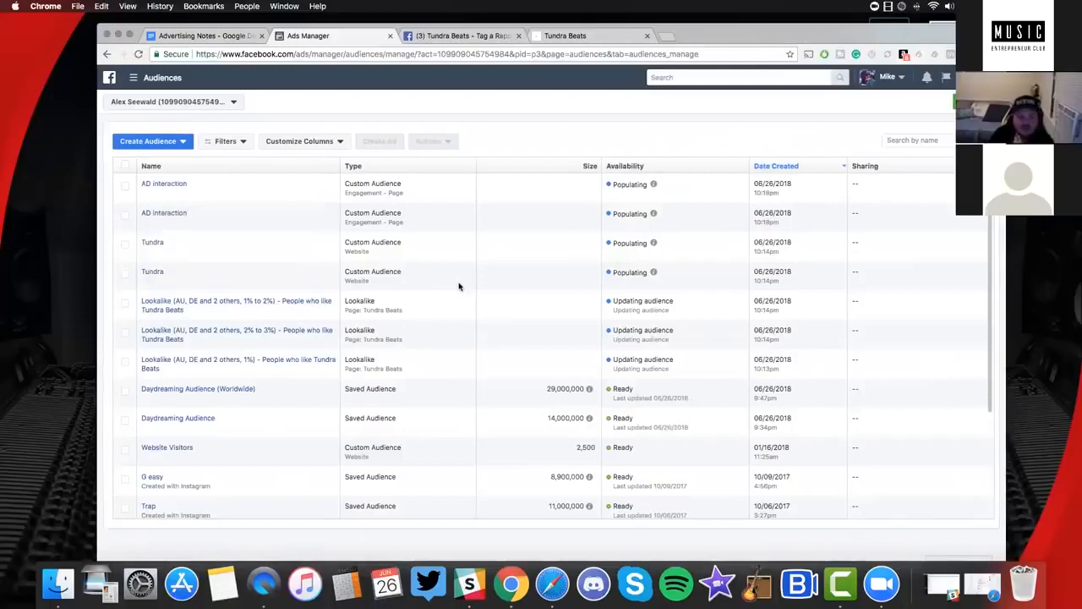
pyautogui.scroll(-1, 450, 290)
pyautogui.scroll(-1, 183, 206)
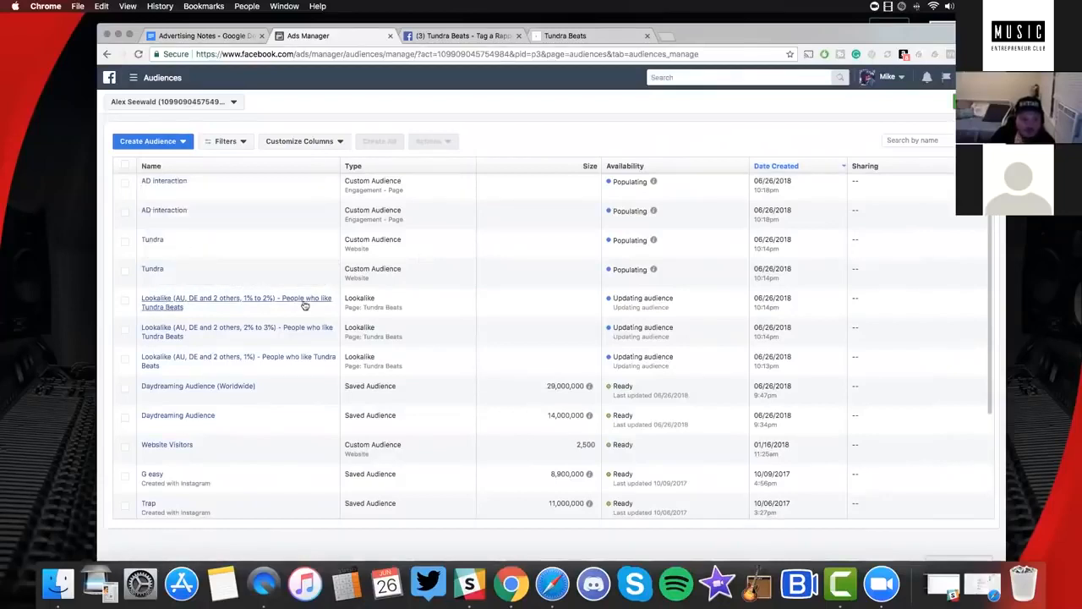
pyautogui.moveTo(237, 385)
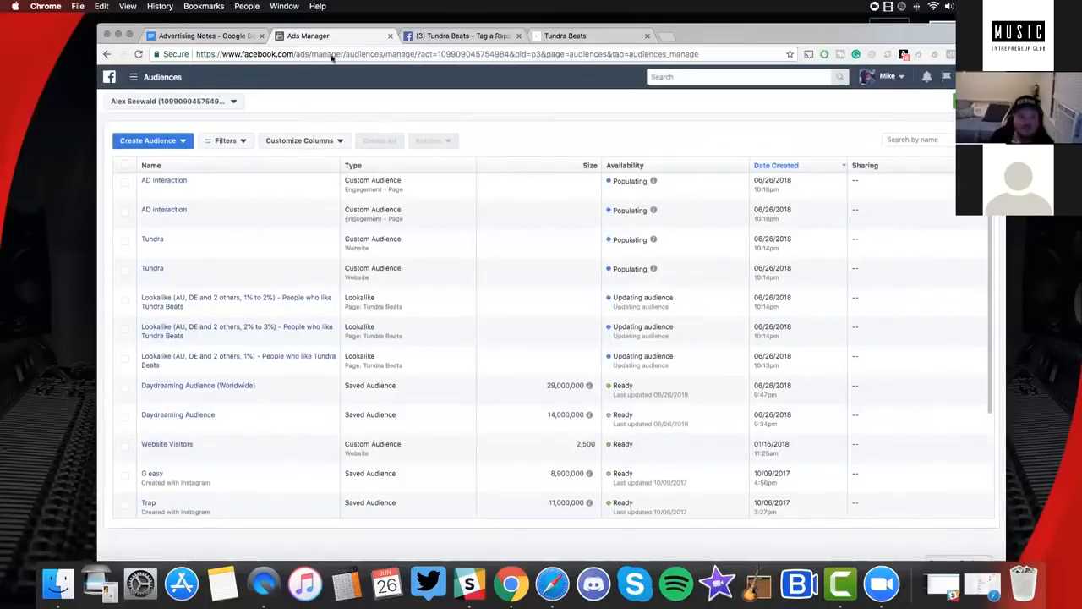
pyautogui.moveTo(338, 28)
pyautogui.mouseDown()
pyautogui.moveTo(319, 19)
pyautogui.moveTo(333, 23)
pyautogui.mouseUp()
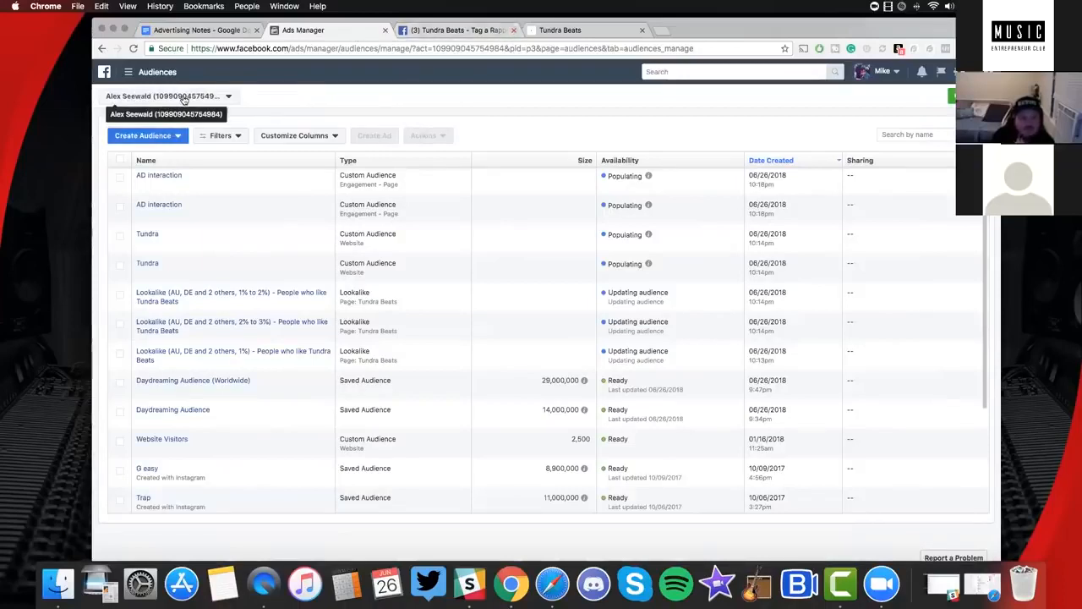
# Leave the audience list and go to the campaigns overview in Ads Manager
pyautogui.click(131, 96)
pyautogui.click(128, 75)
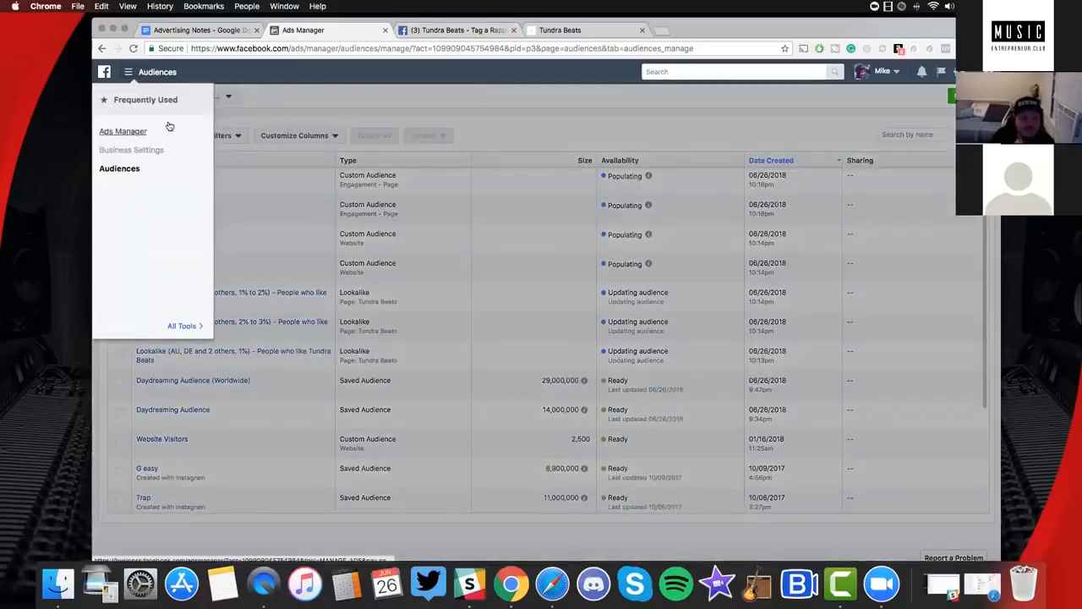
pyautogui.click(169, 127)
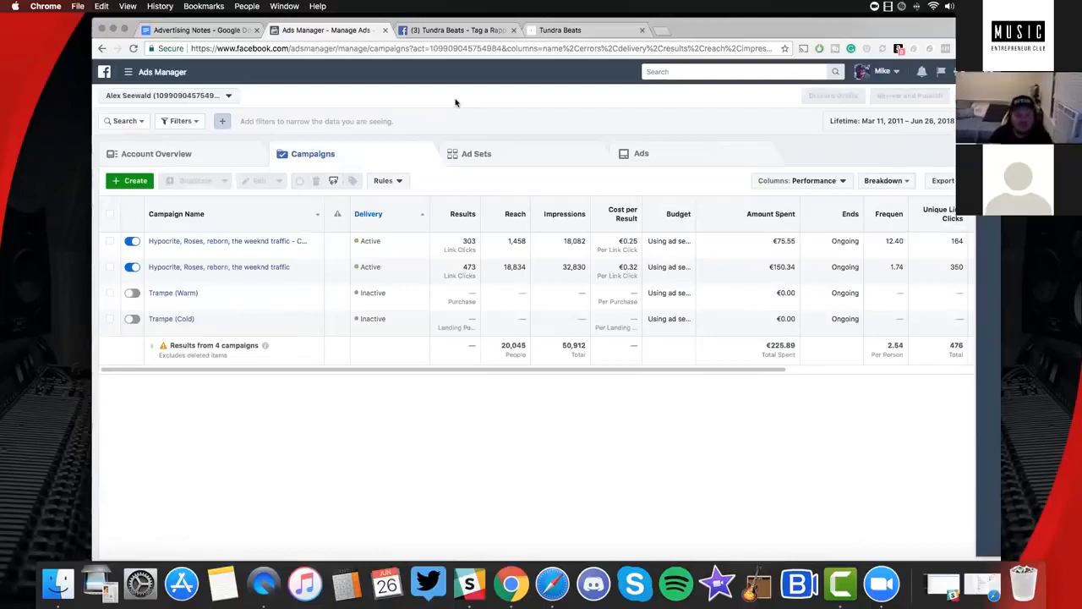
# Open the Daydreaming (Worldwide) ad in the Trampe (Cold) campaign and review its identity, existing post and tracking settings
pyautogui.click(174, 319)
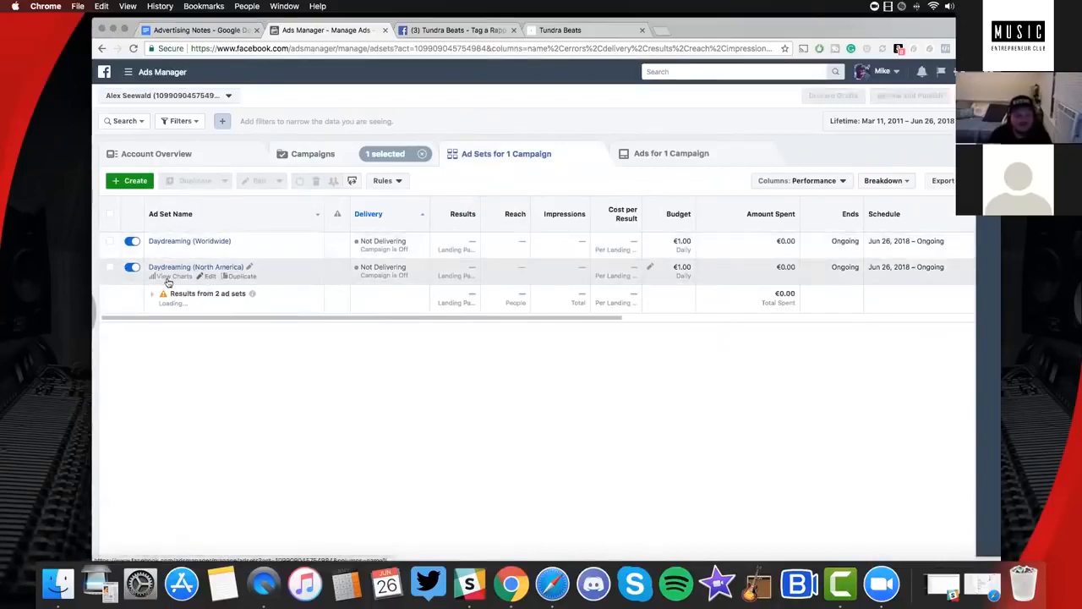
pyautogui.click(222, 241)
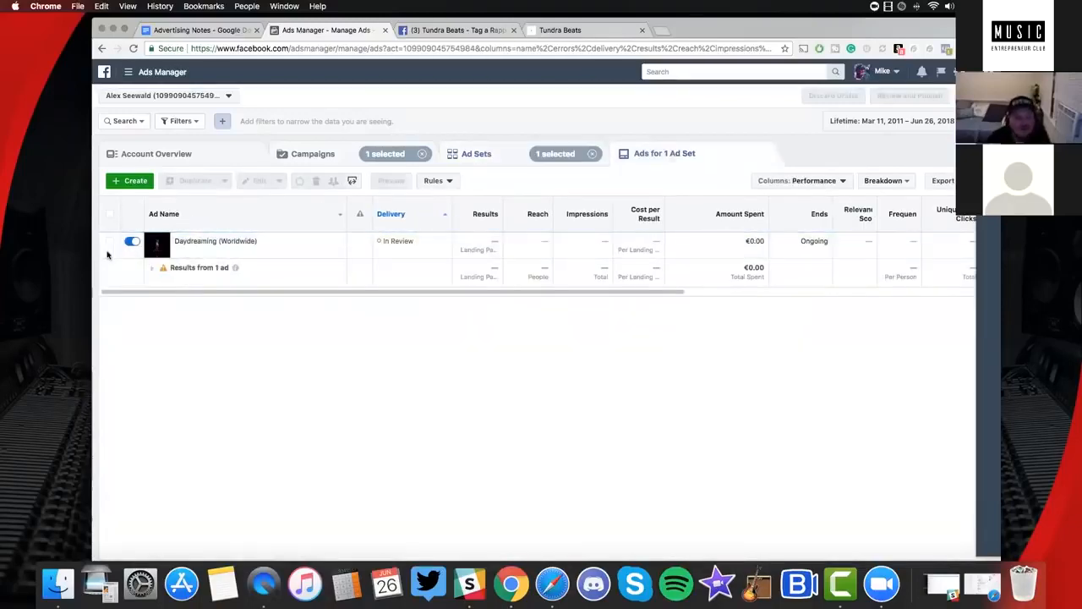
pyautogui.click(109, 241)
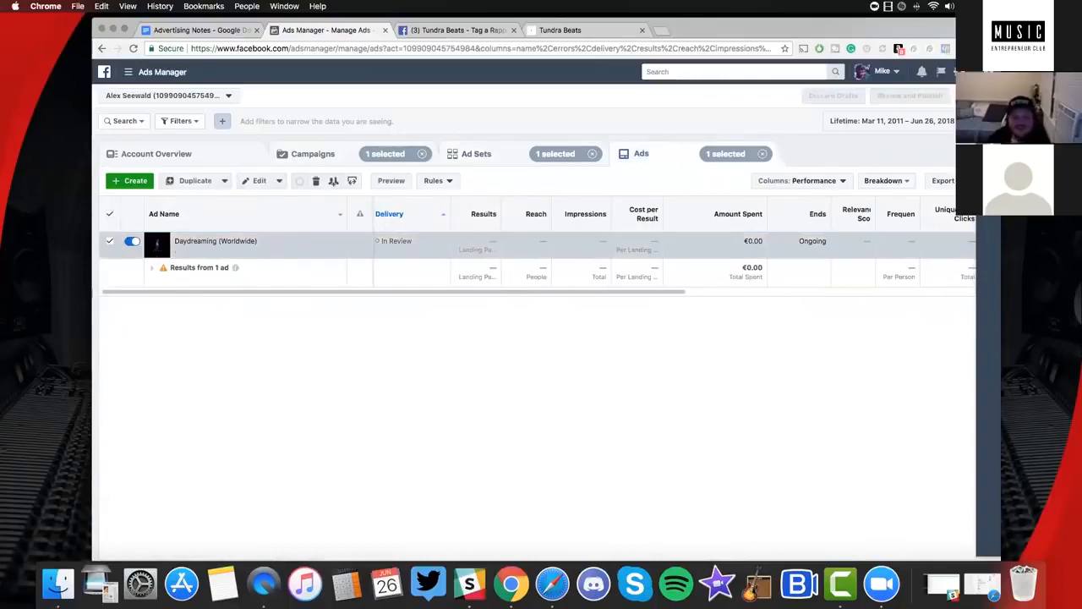
pyautogui.click(987, 146)
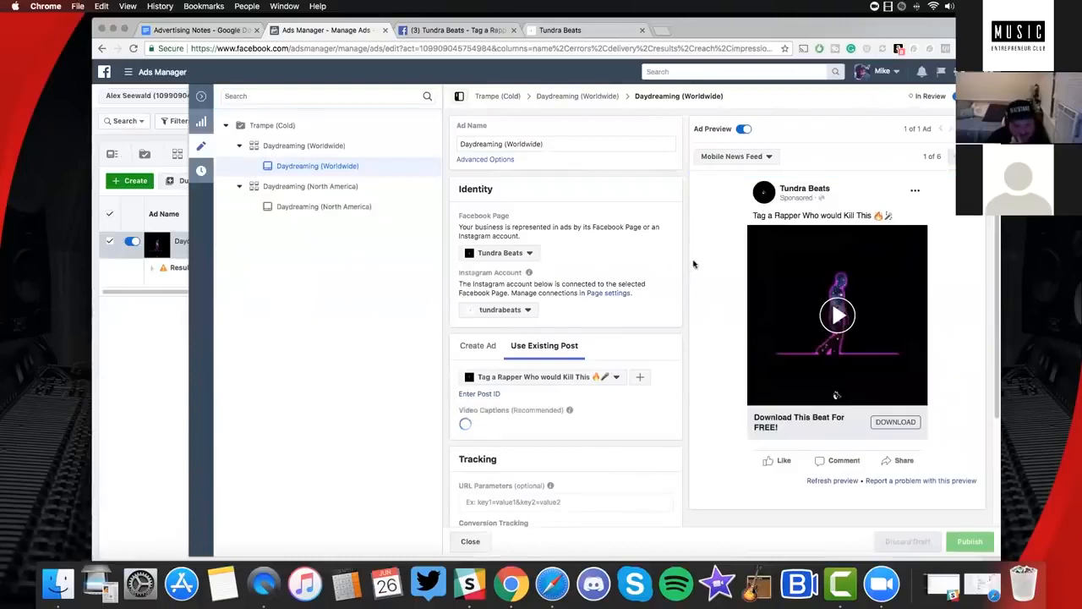
pyautogui.scroll(-2, 712, 255)
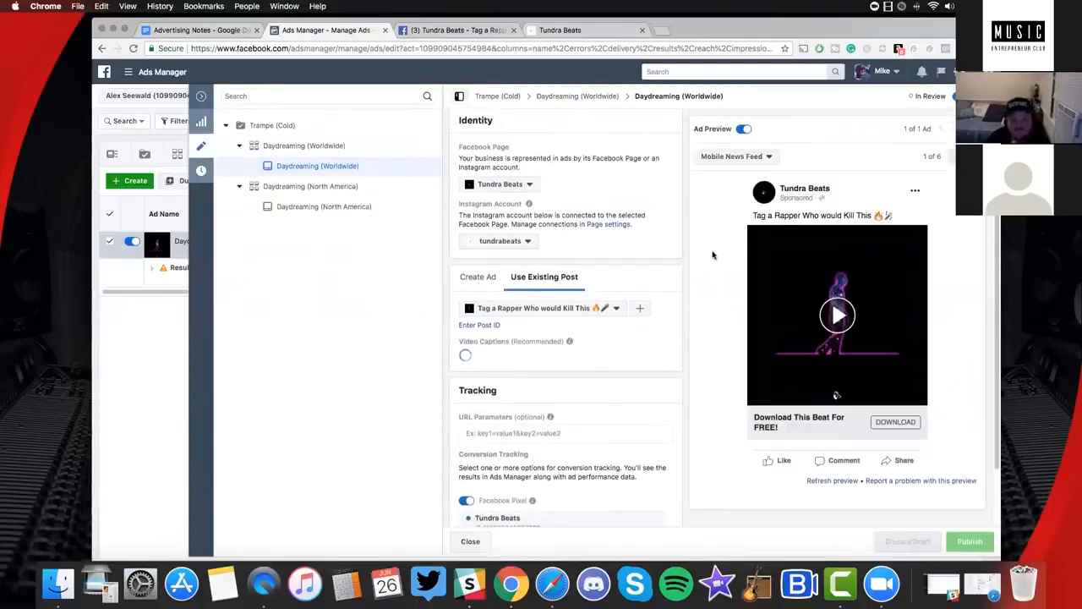
pyautogui.scroll(-2, 713, 254)
pyautogui.scroll(4, 712, 254)
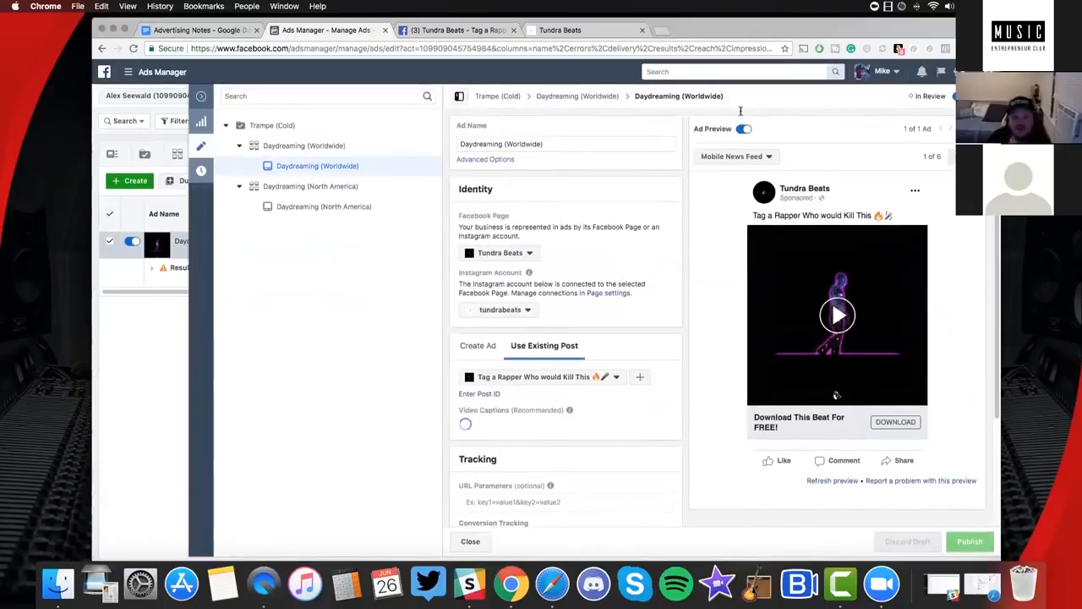
# Review the Daydreaming (Worldwide) ad set's budget, schedule, saved audience, potential reach and placements
pyautogui.click(578, 97)
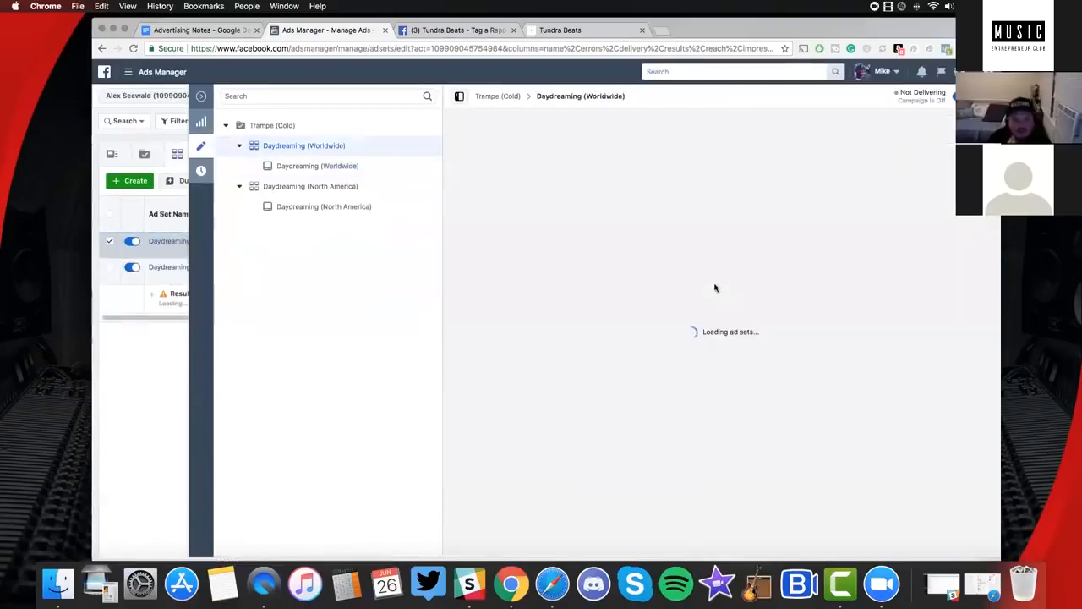
pyautogui.scroll(-3, 716, 287)
pyautogui.scroll(-5, 715, 288)
pyautogui.scroll(-3, 714, 288)
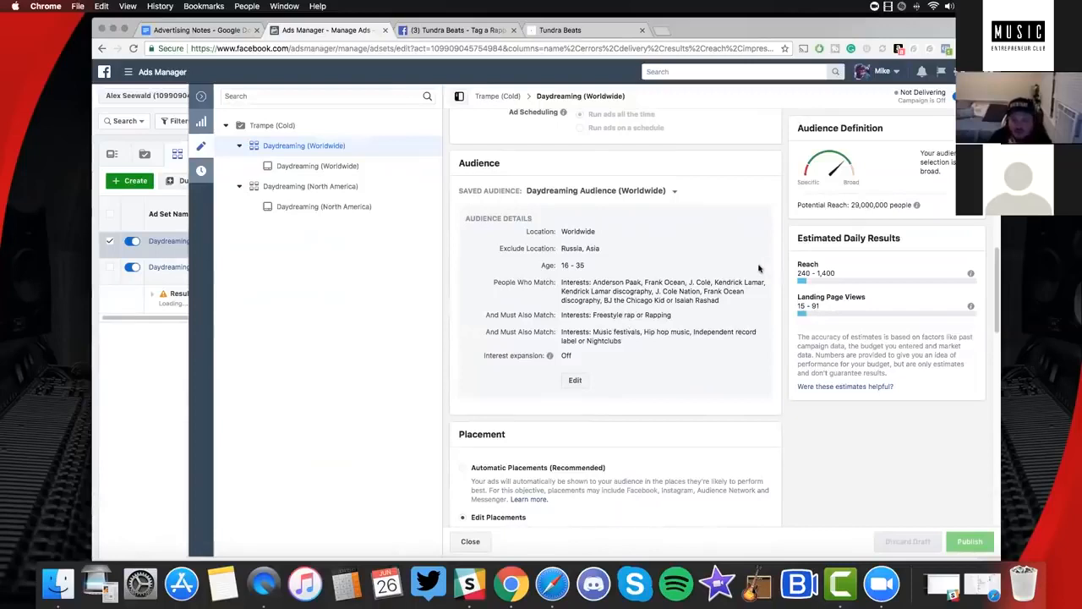
pyautogui.scroll(-3, 721, 283)
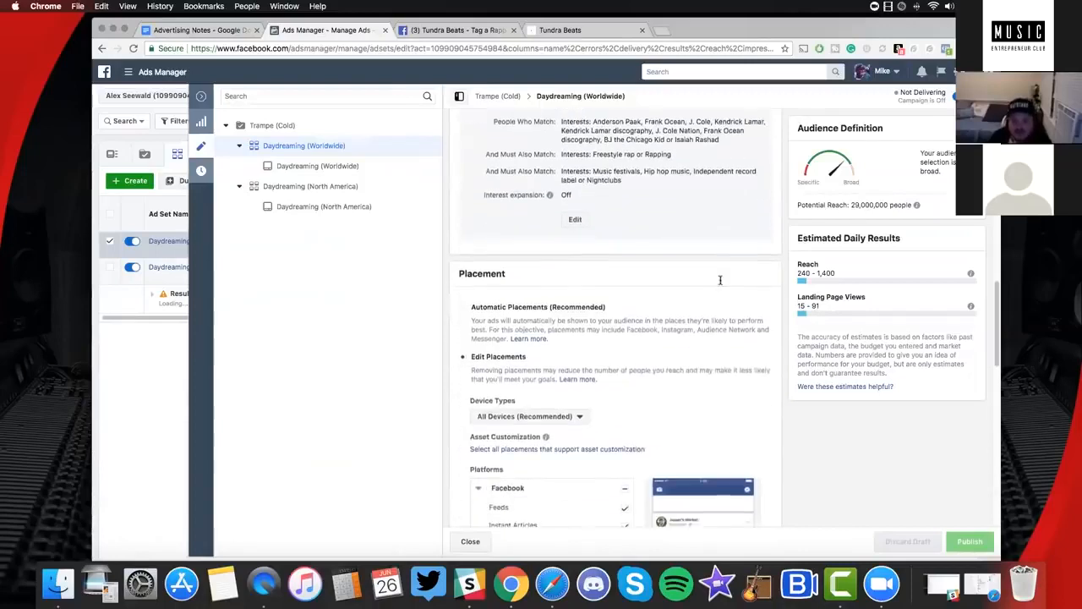
pyautogui.scroll(3, 652, 309)
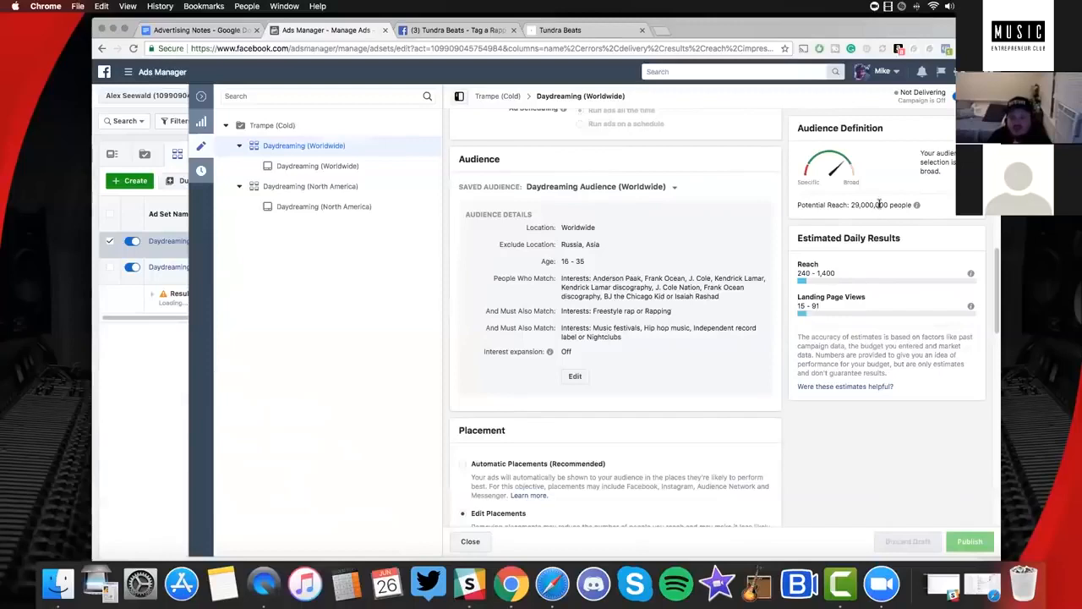
pyautogui.scroll(5, 668, 282)
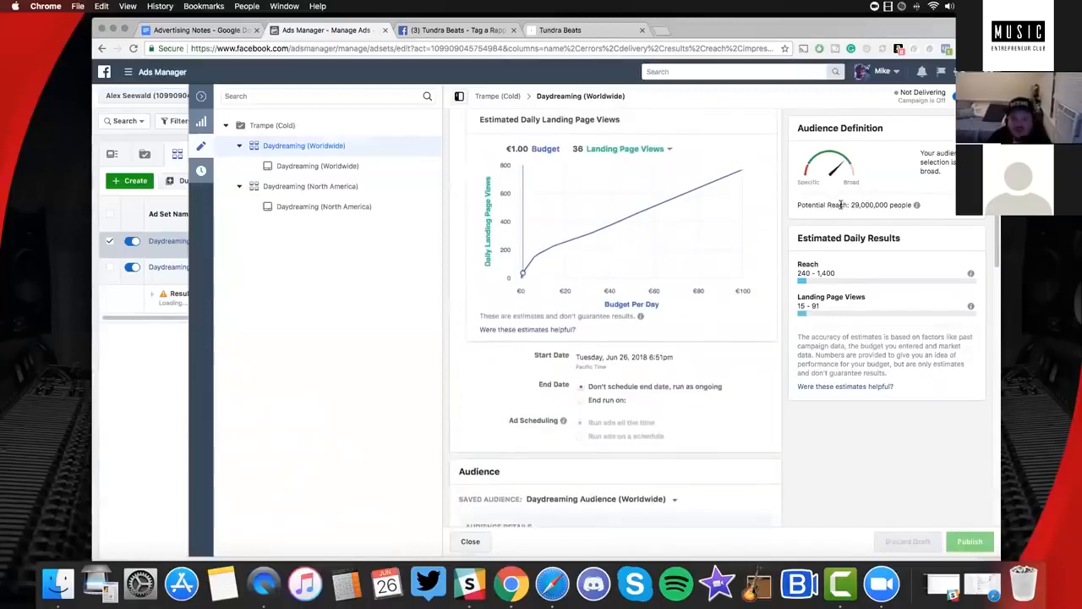
pyautogui.moveTo(917, 205)
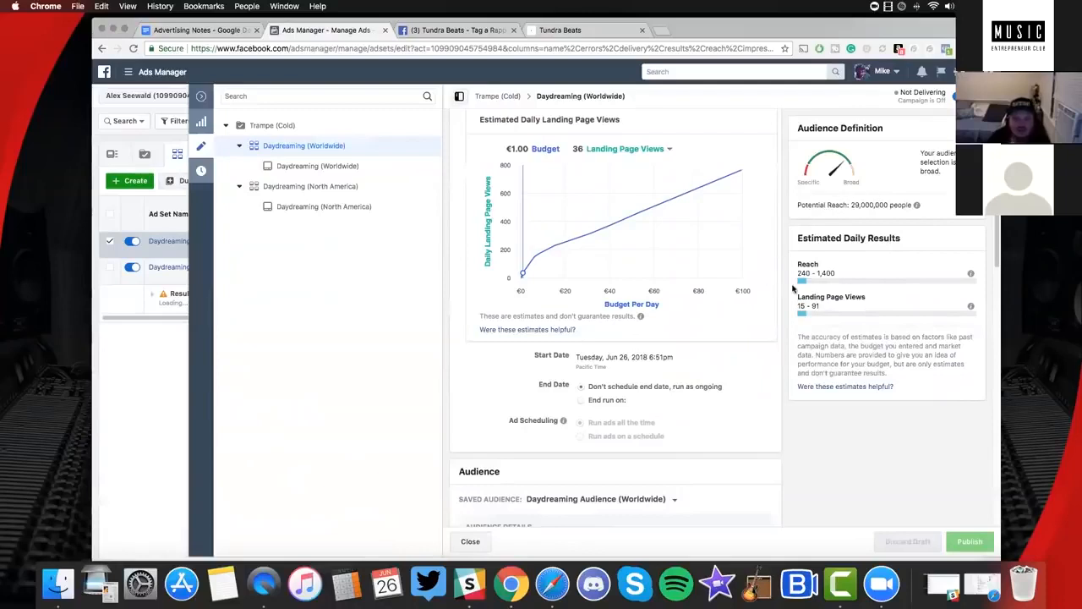
pyautogui.scroll(-10, 798, 280)
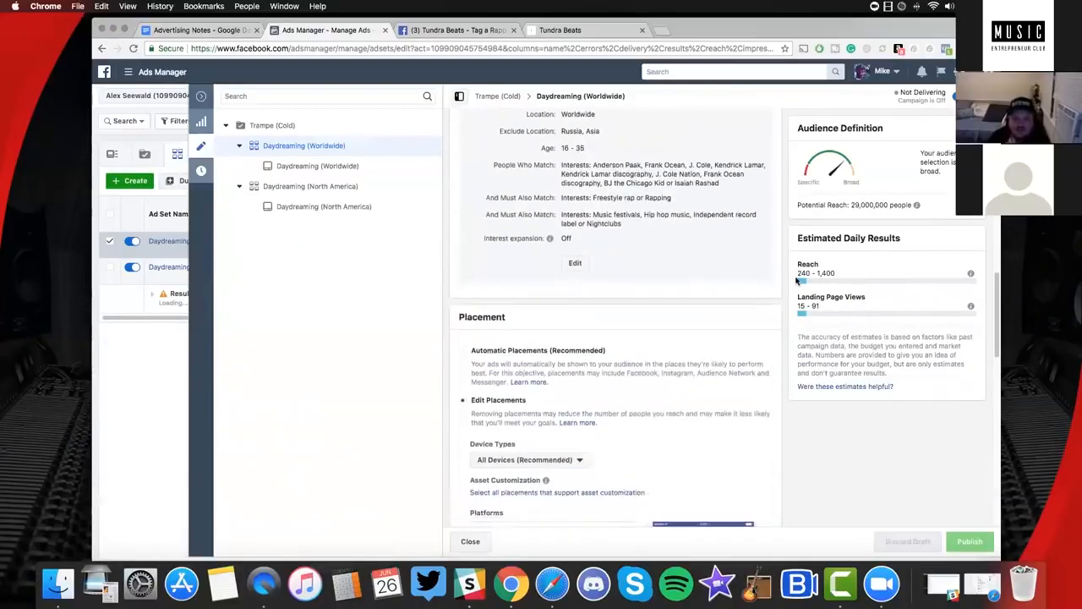
pyautogui.scroll(-3, 799, 281)
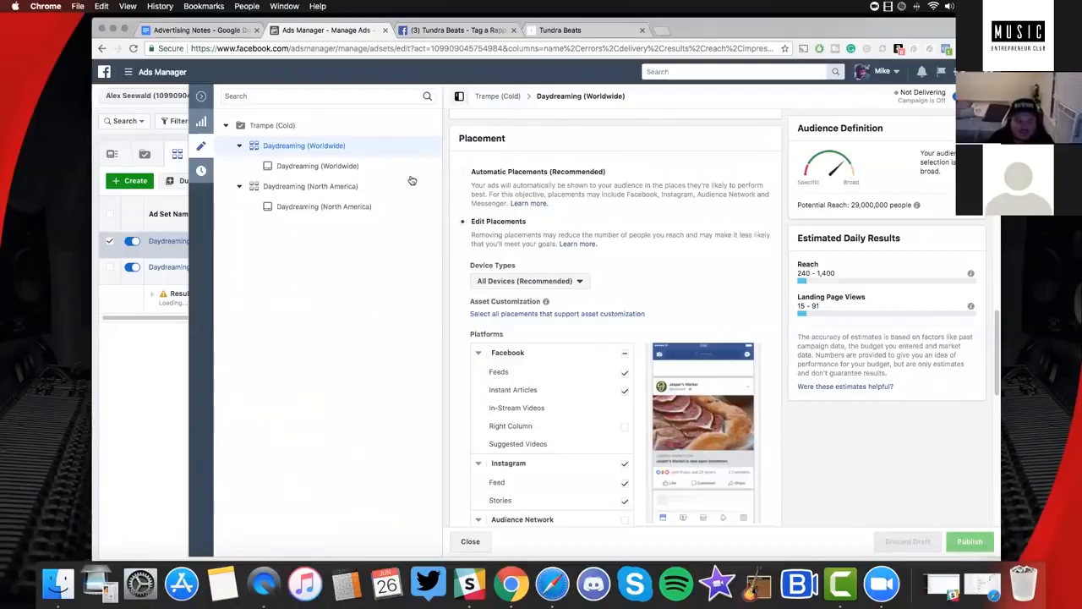
# Close the ad set editor, clear the ad set and campaign selections, and show the ad sets of the Trampe (Warm) campaign
pyautogui.click(201, 96)
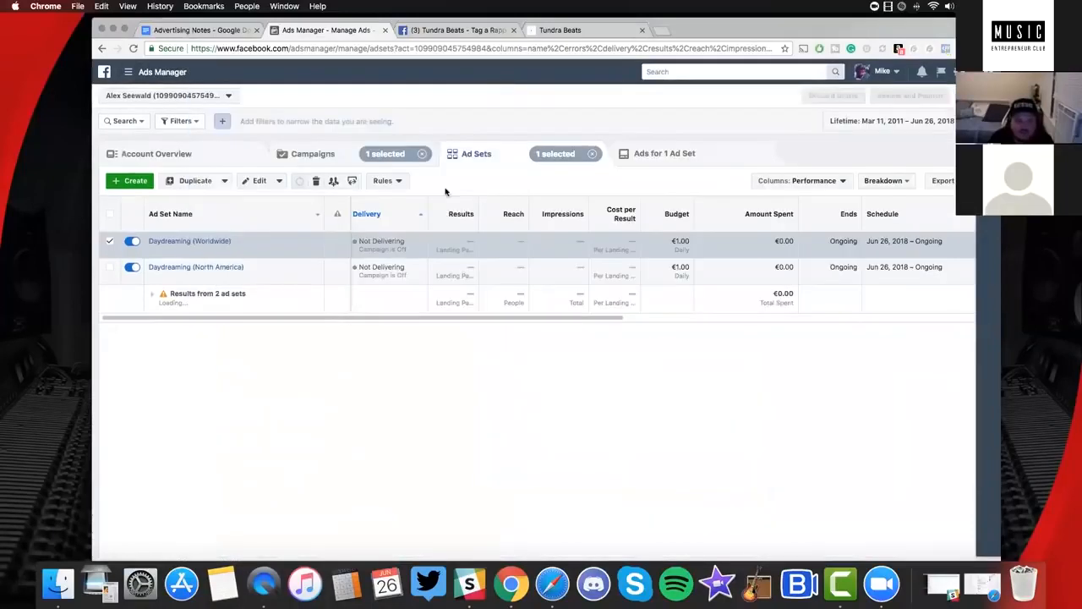
pyautogui.click(593, 155)
pyautogui.click(421, 154)
pyautogui.click(334, 156)
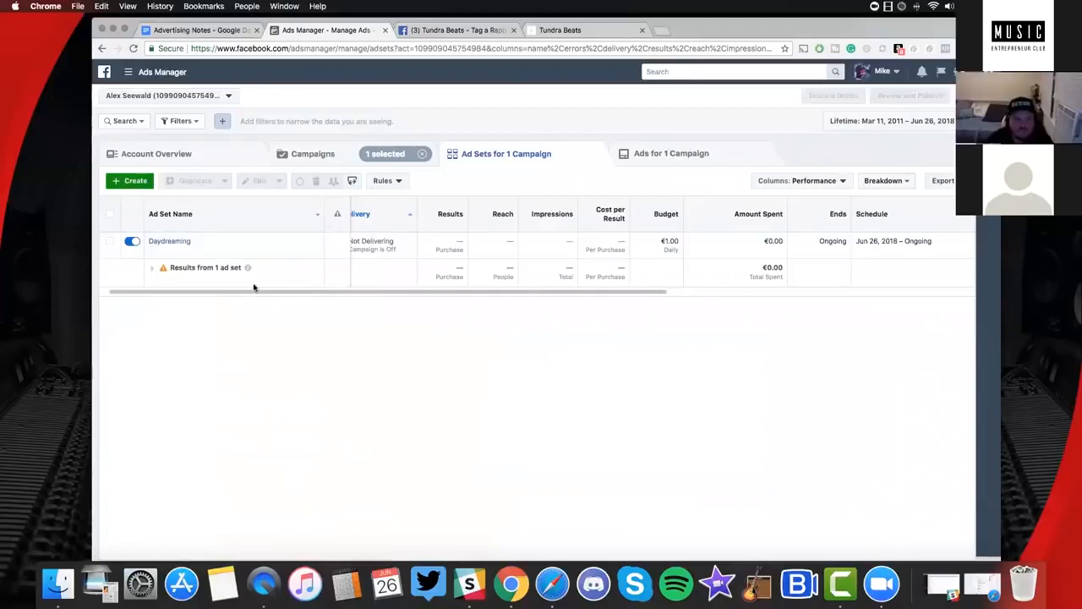
pyautogui.moveTo(227, 290); pyautogui.dragTo(217, 290)
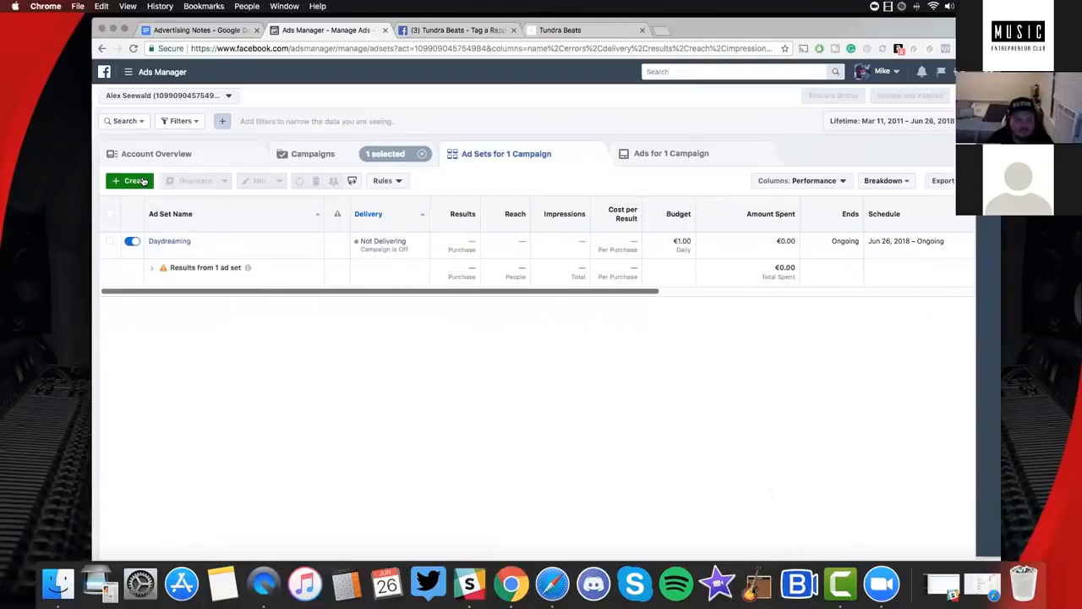
pyautogui.click(195, 241)
pyautogui.write('Multipel')
pyautogui.press('BackSpace')
pyautogui.press('BackSpace')
pyautogui.press('BackSpace')
pyautogui.write('le Beats')
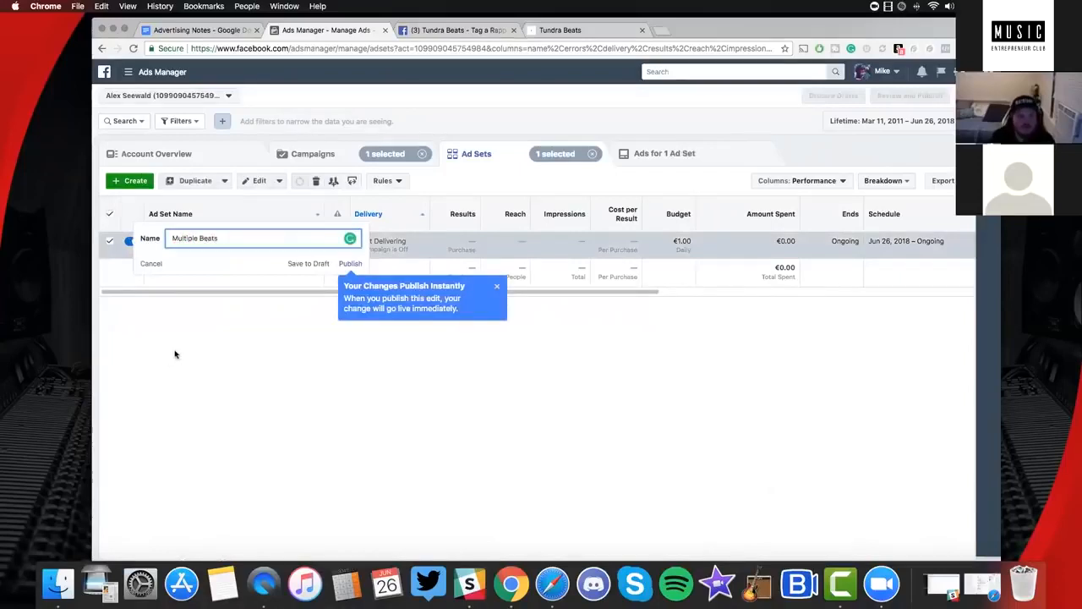
pyautogui.press('Escape')
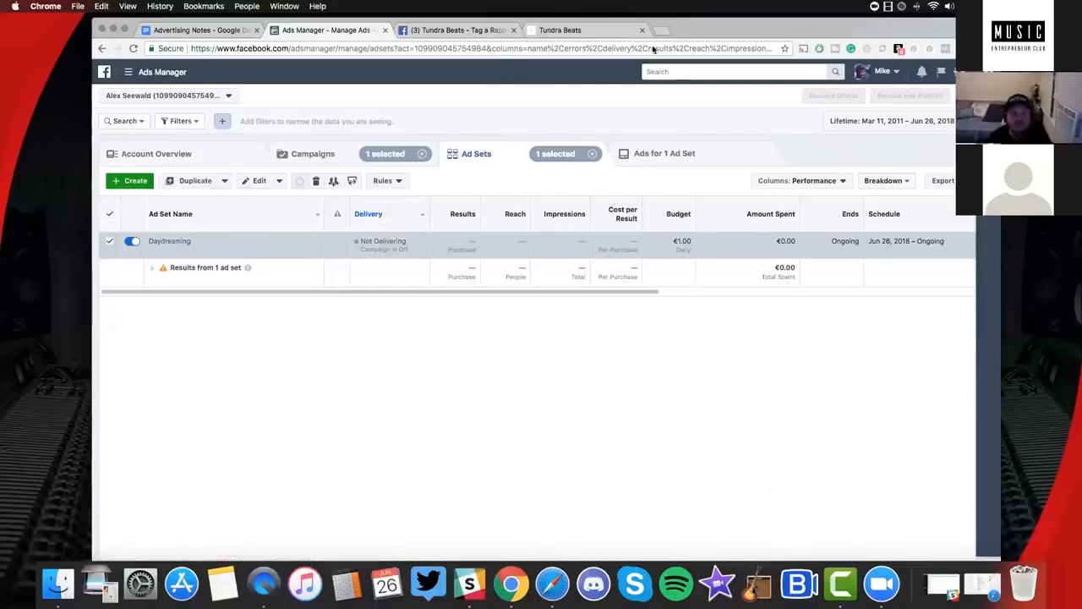
# Look at the published Tundra Beats "Tag a Rapper Who would Kill This" post and return to Ads Manager
pyautogui.moveTo(704, 33); pyautogui.dragTo(739, 25)
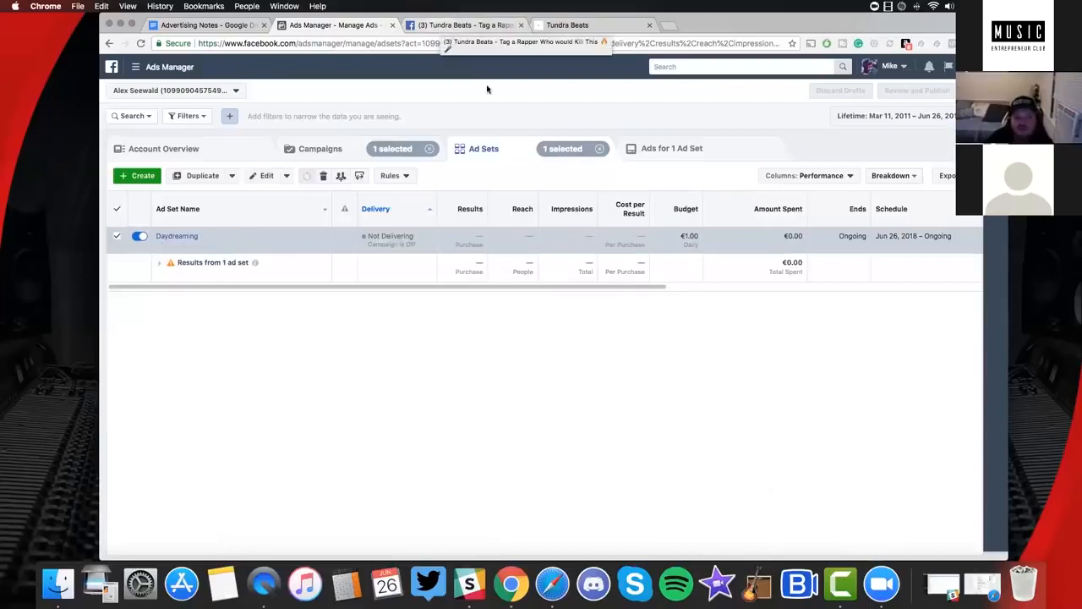
pyautogui.click(422, 25)
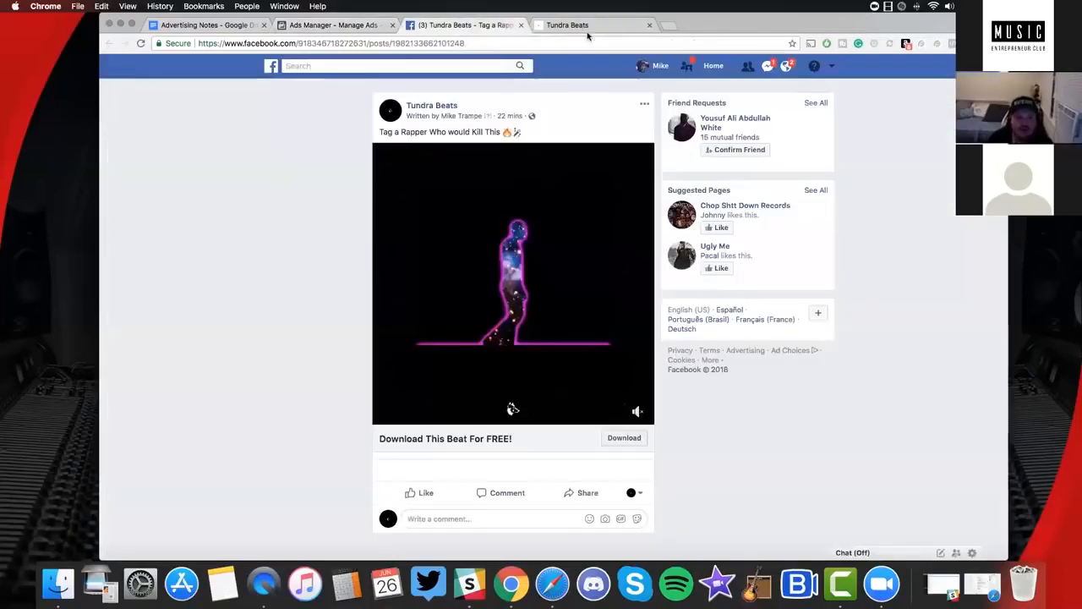
pyautogui.click(343, 25)
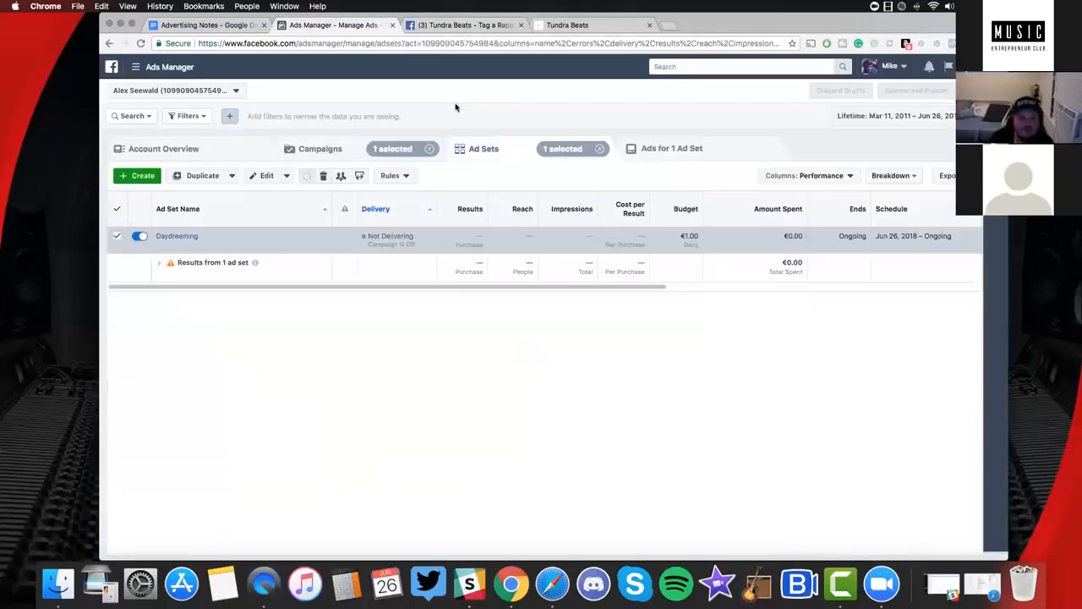
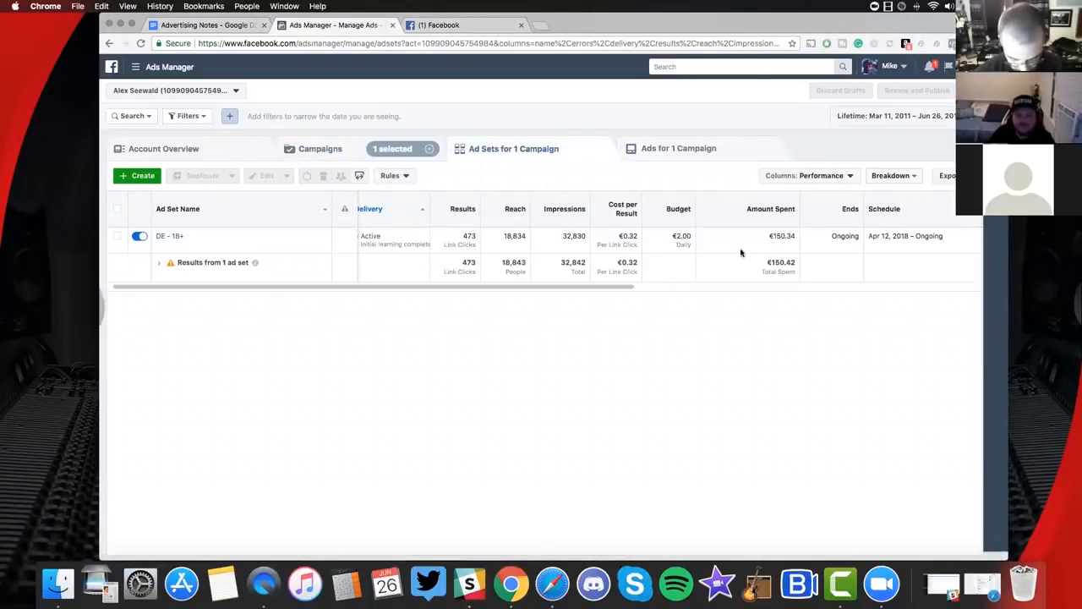
# Customize the ad set table's columns and remove Landing Page Views from the website conversion metrics
pyautogui.click(909, 177)
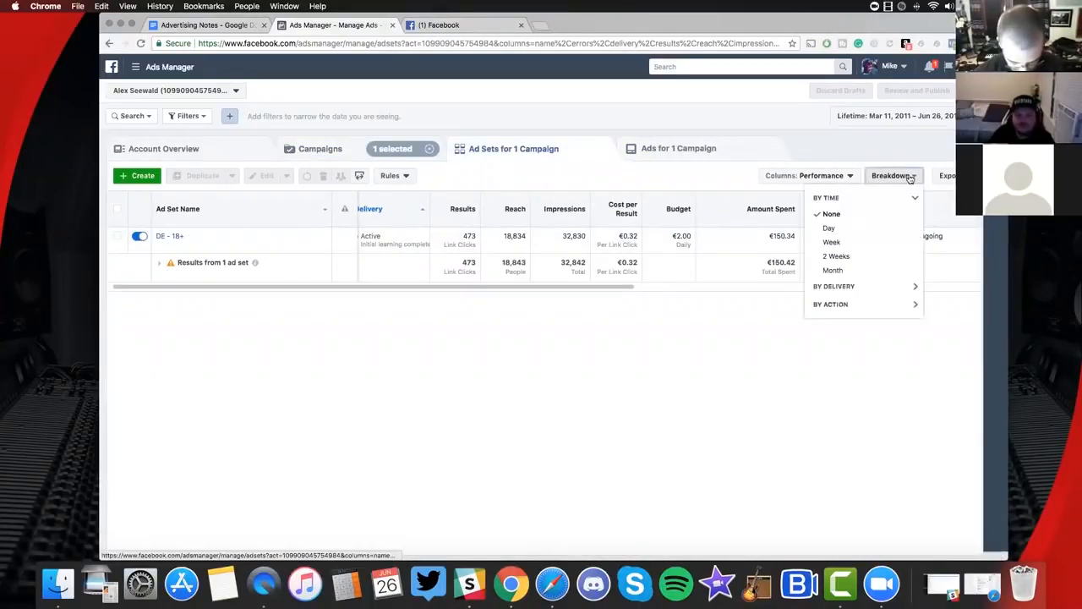
pyautogui.click(836, 177)
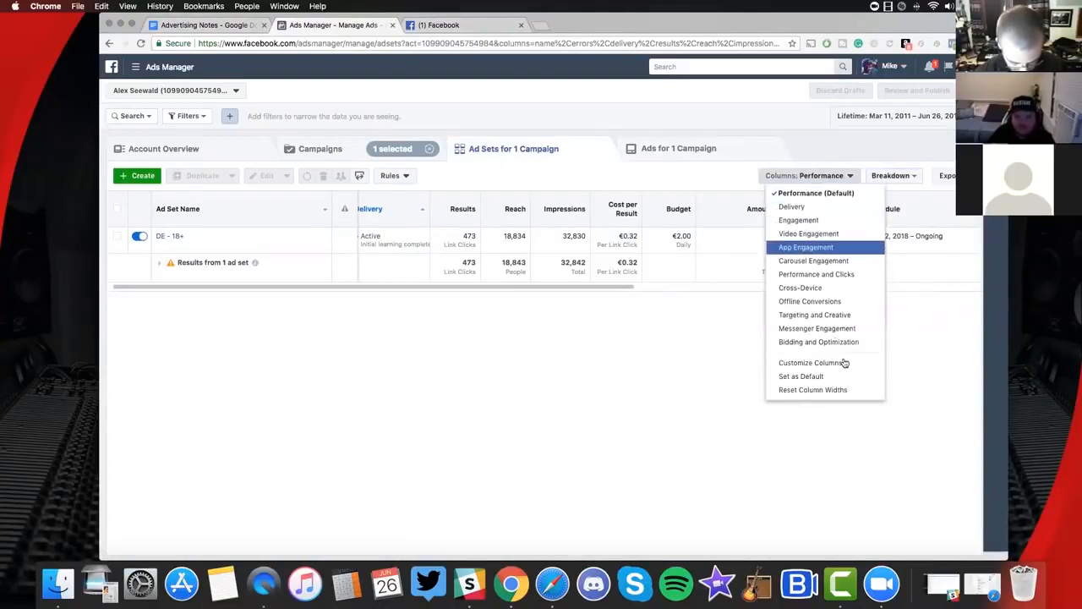
pyautogui.click(679, 275)
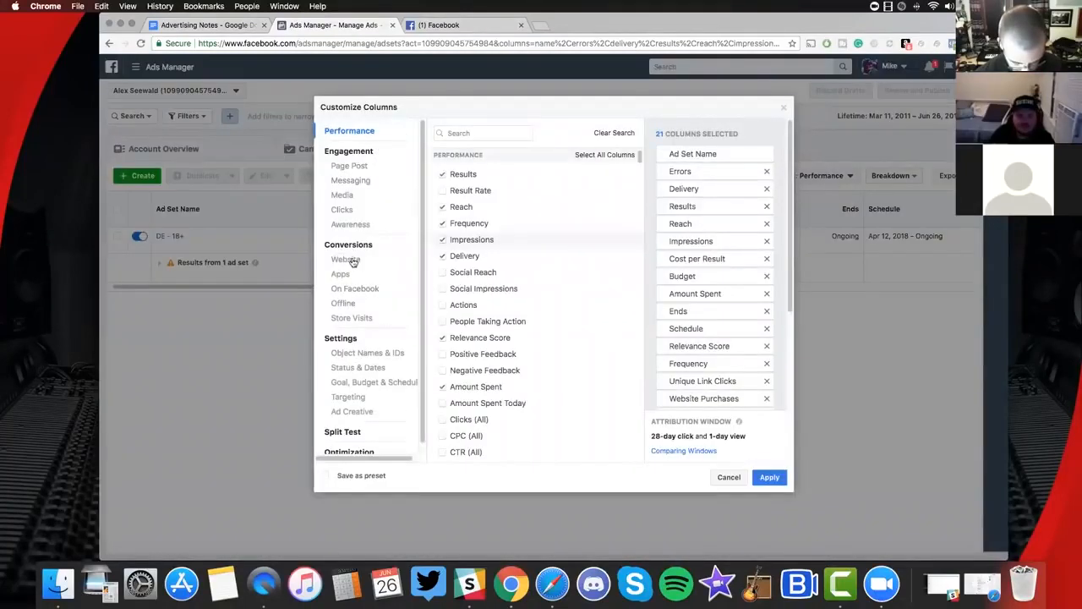
pyautogui.click(346, 257)
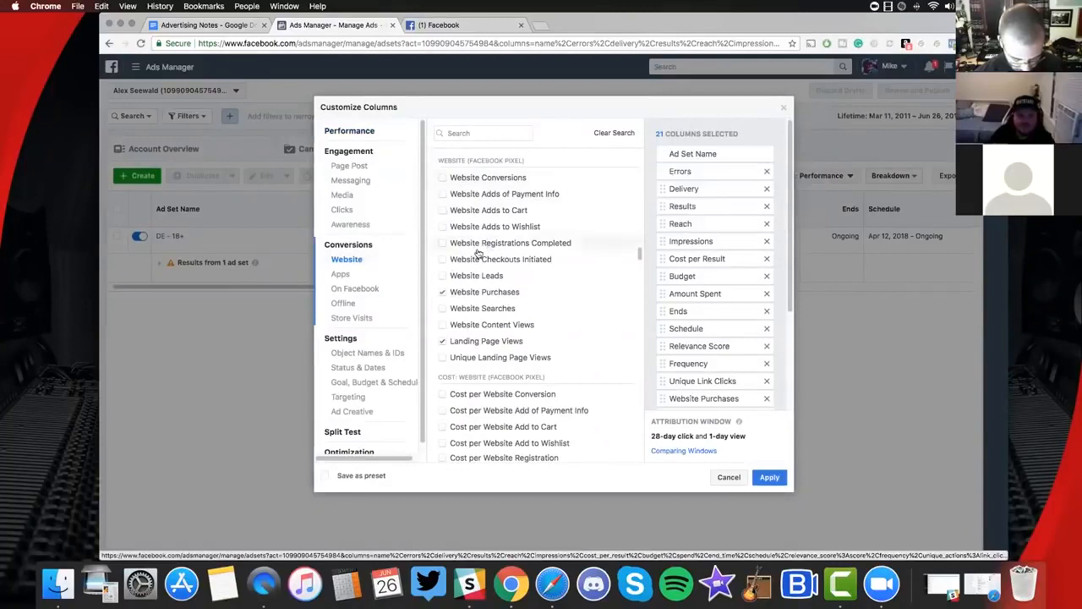
pyautogui.scroll(-1, 480, 254)
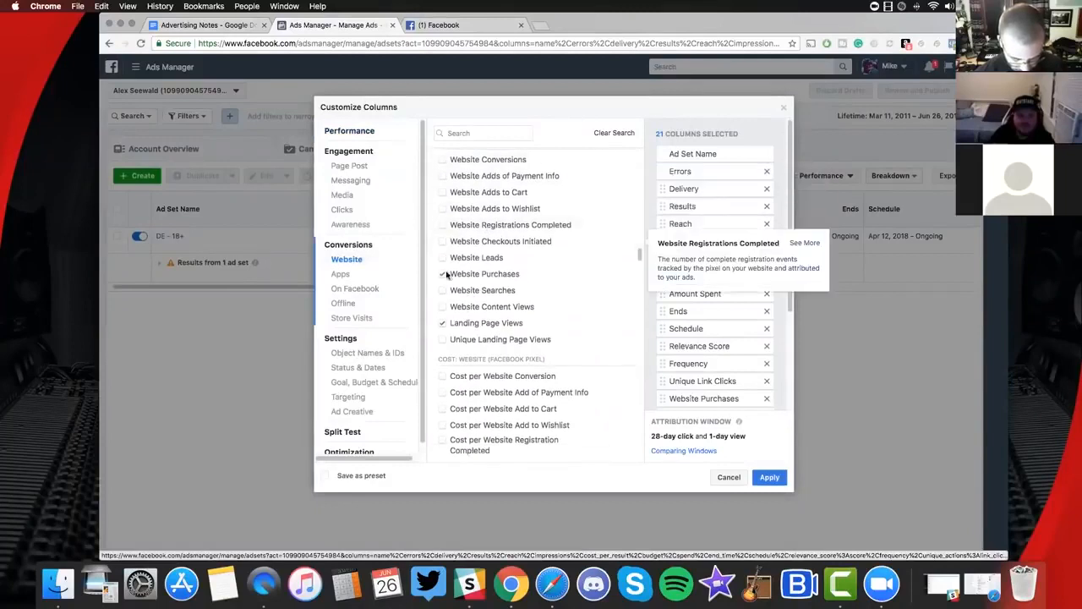
pyautogui.click(503, 322)
pyautogui.scroll(-3, 461, 287)
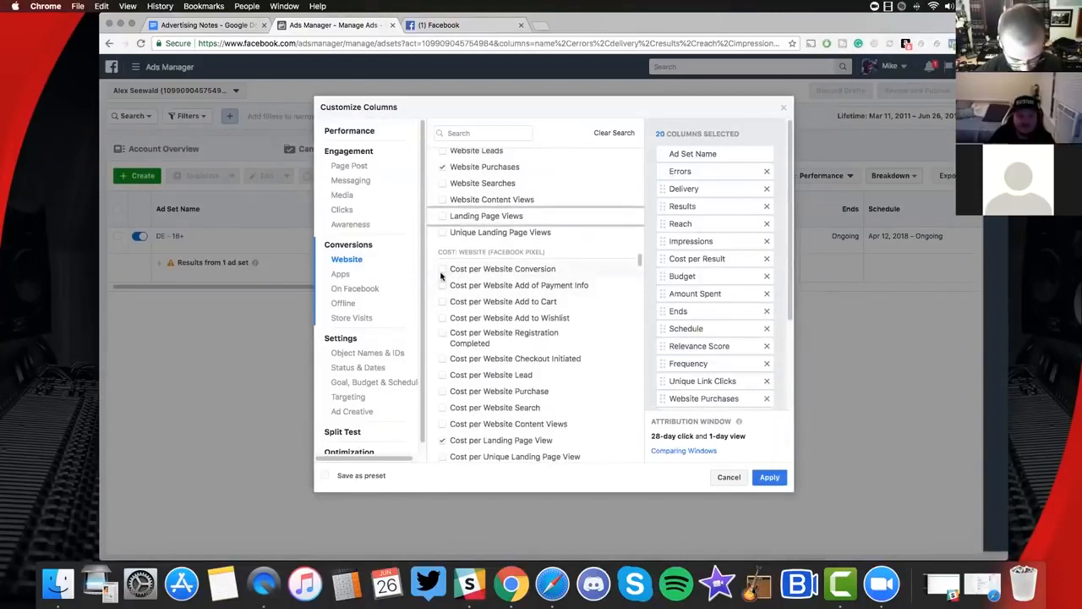
# Add the Cost per Website Purchase column and remove Cost per Landing Page View
pyautogui.scroll(-3, 457, 321)
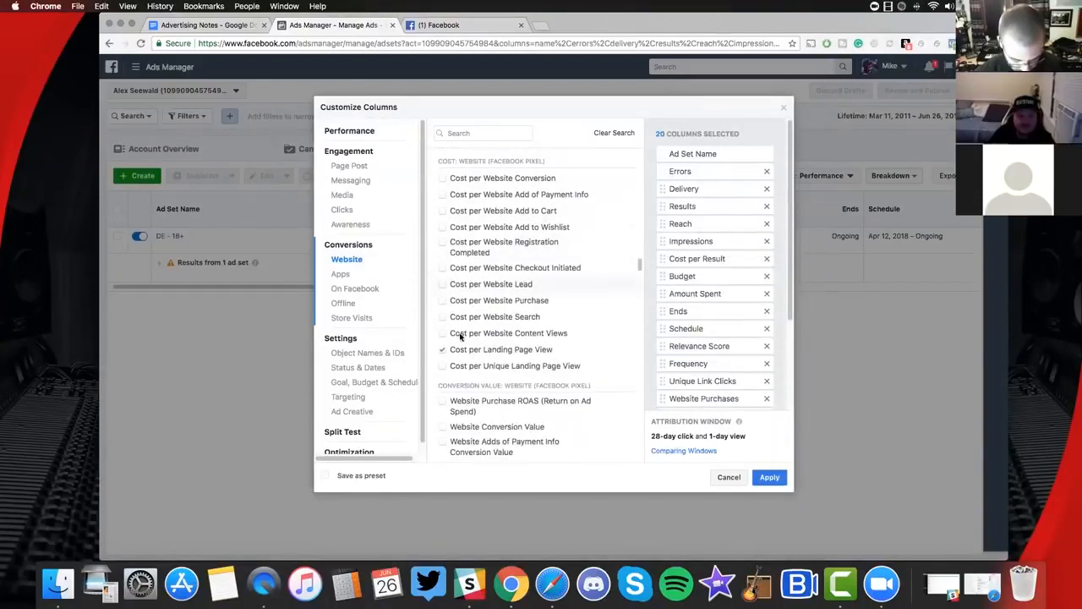
pyautogui.click(443, 301)
pyautogui.click(444, 349)
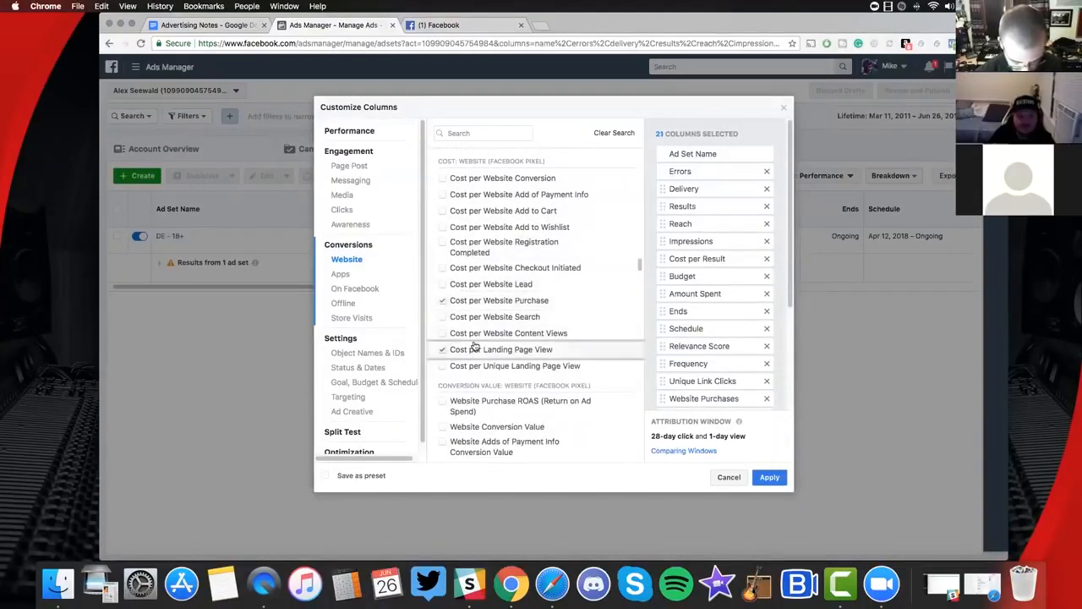
# Add the Website Purchases Conversion Value column and the Purchases column from the website custom conversions
pyautogui.scroll(-5, 494, 325)
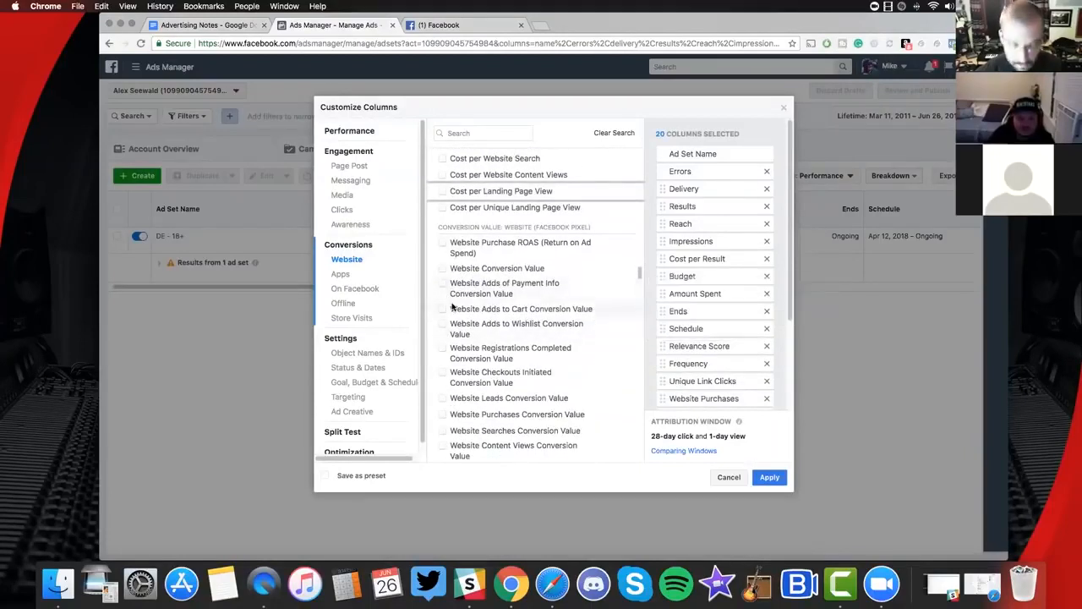
pyautogui.scroll(-1, 452, 304)
pyautogui.scroll(-2, 453, 306)
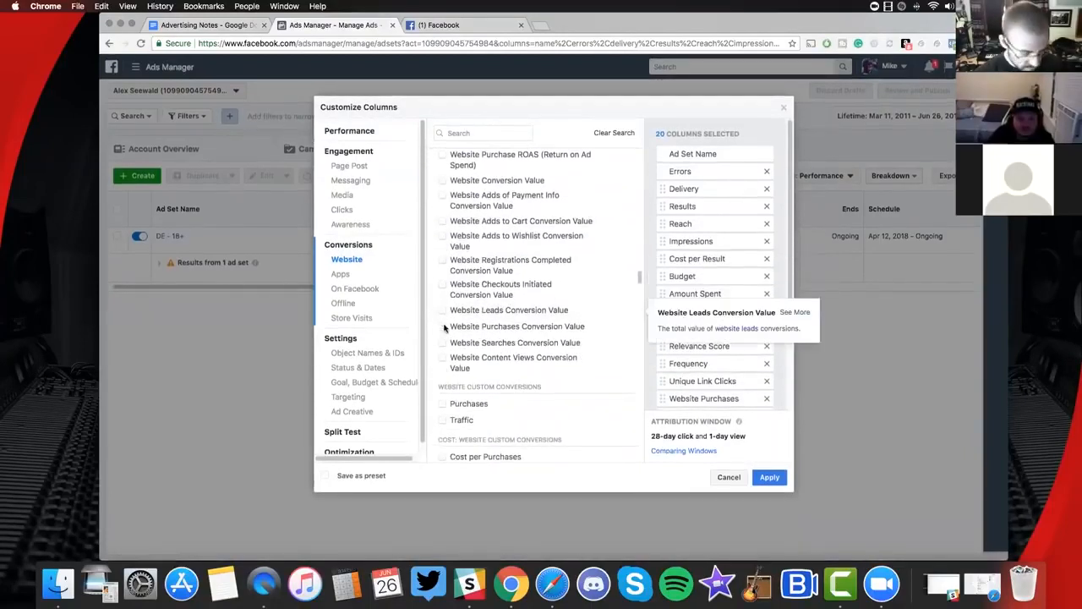
pyautogui.click(474, 326)
pyautogui.scroll(-3, 449, 330)
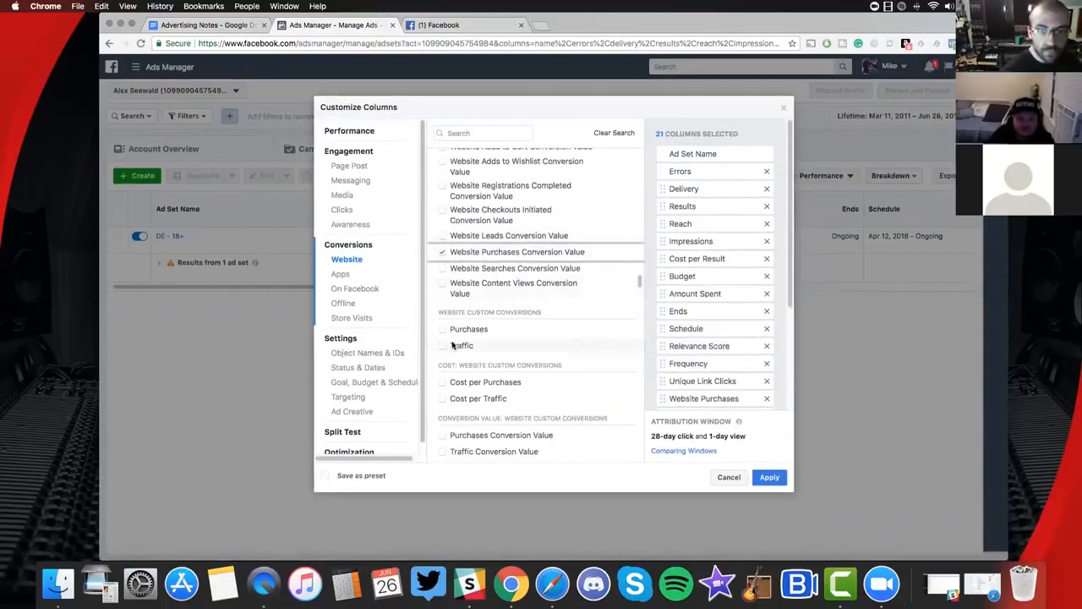
pyautogui.click(445, 332)
pyautogui.scroll(-3, 571, 317)
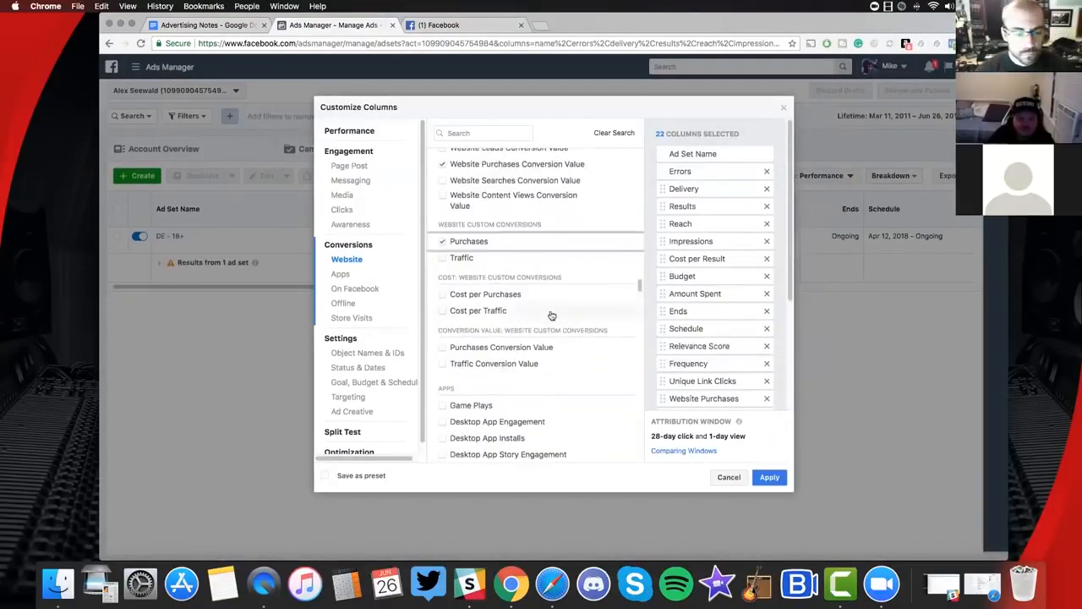
# Add the Cost per Purchases and Purchases Conversion Value custom conversion columns and apply the column selection to the ad set table
pyautogui.click(454, 296)
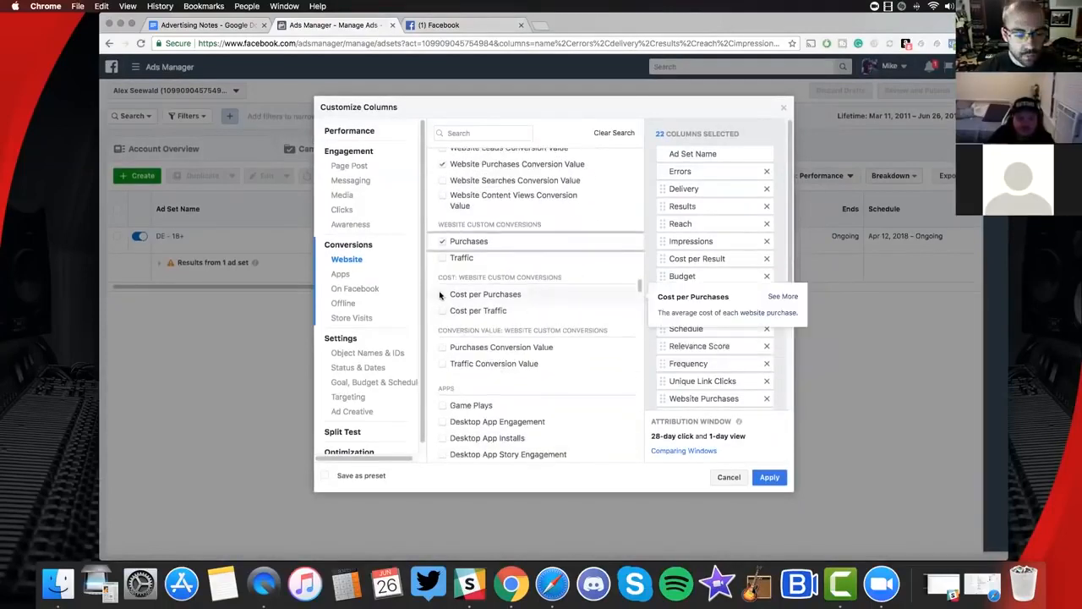
pyautogui.click(446, 352)
pyautogui.scroll(-2, 445, 351)
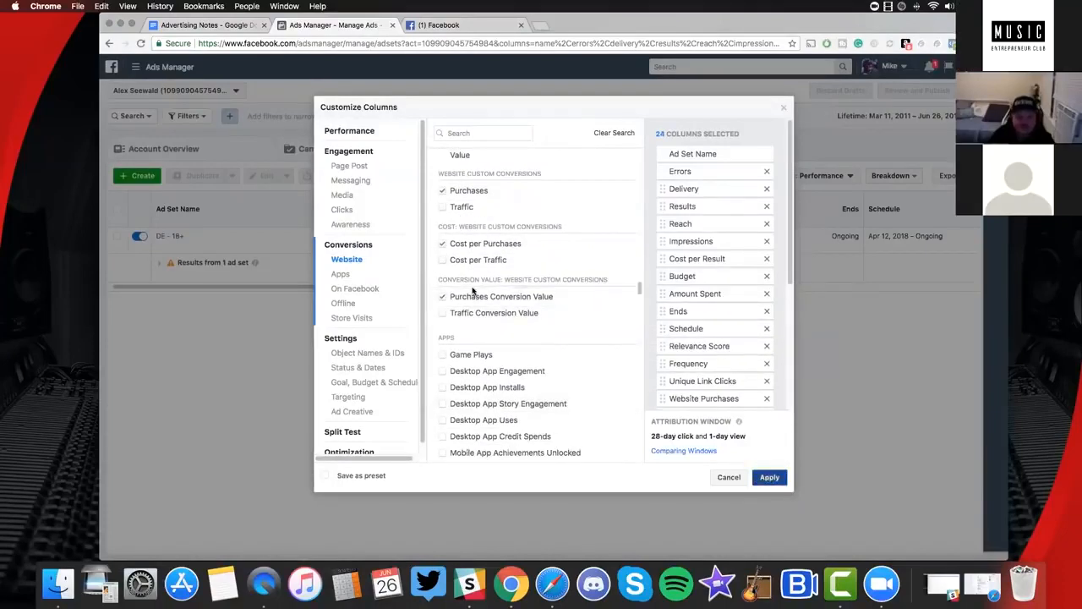
pyautogui.click(770, 477)
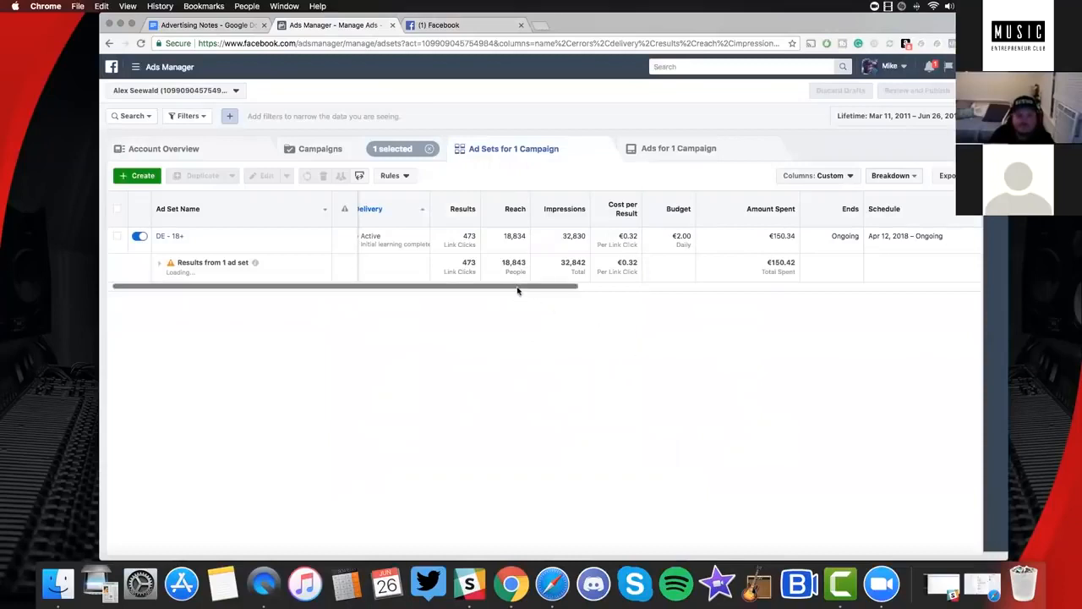
# Review the ad set's purchase columns and open the ad sets of the "Hypocrite, Roses, reborn, the weeknd traffic - Copy" campaign
pyautogui.hscroll(10, 670, 290)
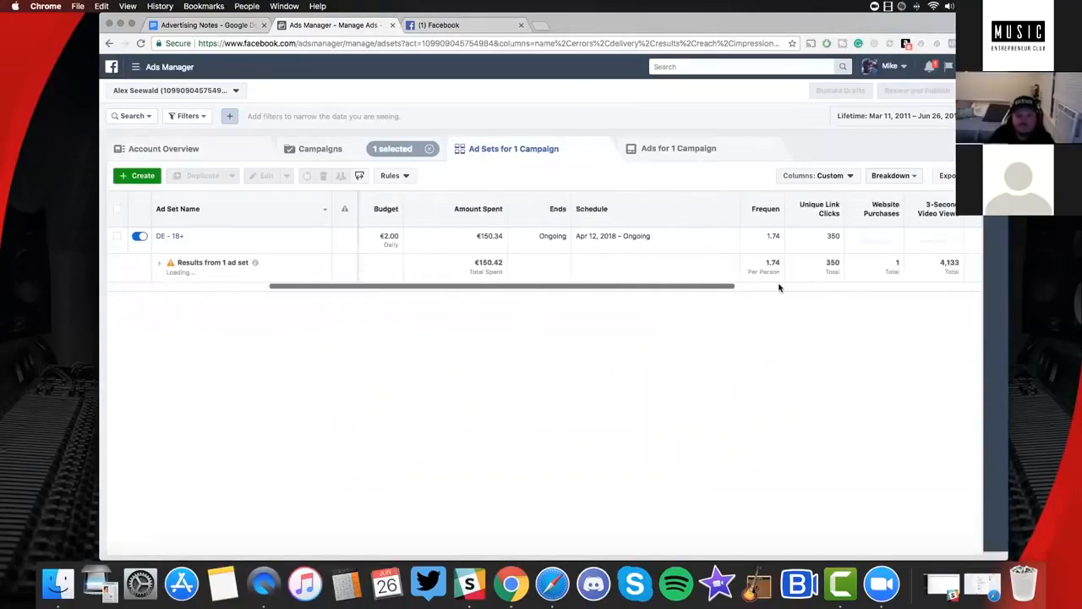
pyautogui.hscroll(10, 804, 287)
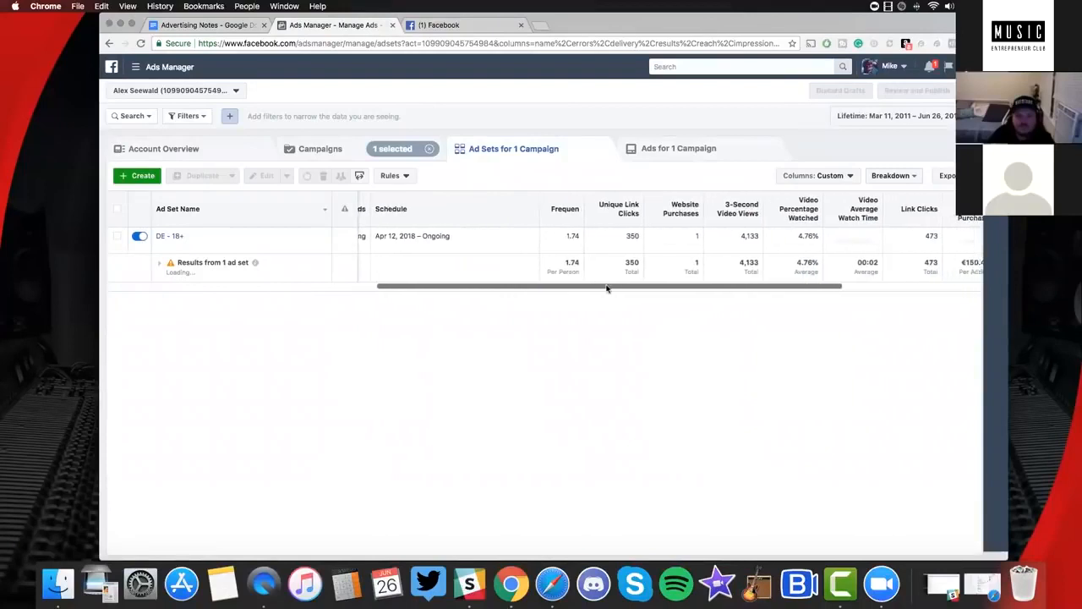
pyautogui.hscroll(10, 725, 289)
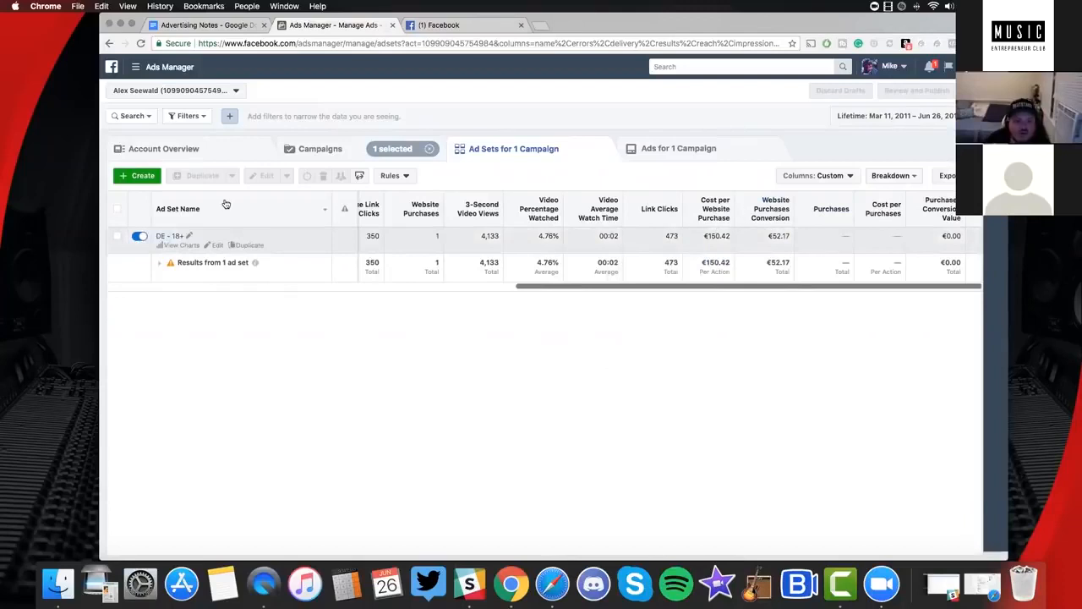
pyautogui.click(321, 149)
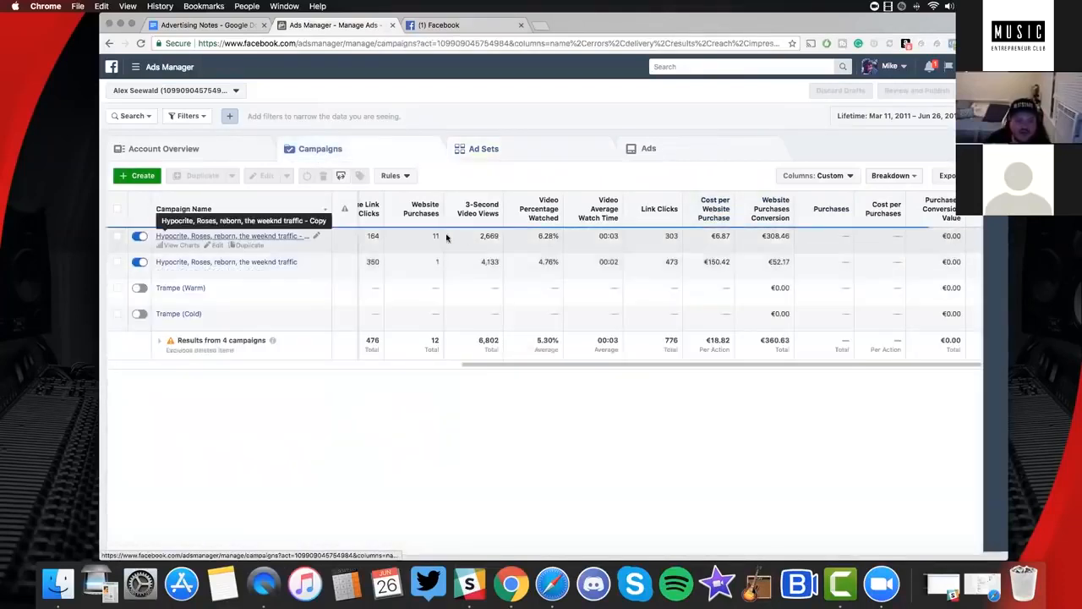
pyautogui.click(198, 235)
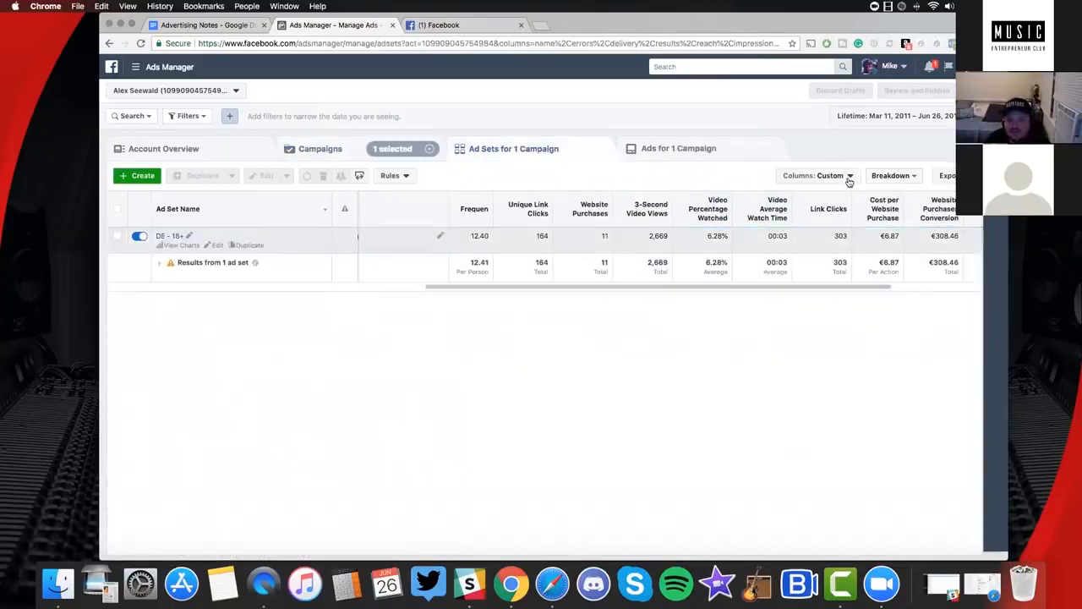
# Examine the website purchase, cost and conversion value columns of the copied campaign's DE - 18+ ad set
pyautogui.click(845, 176)
pyautogui.click(821, 356)
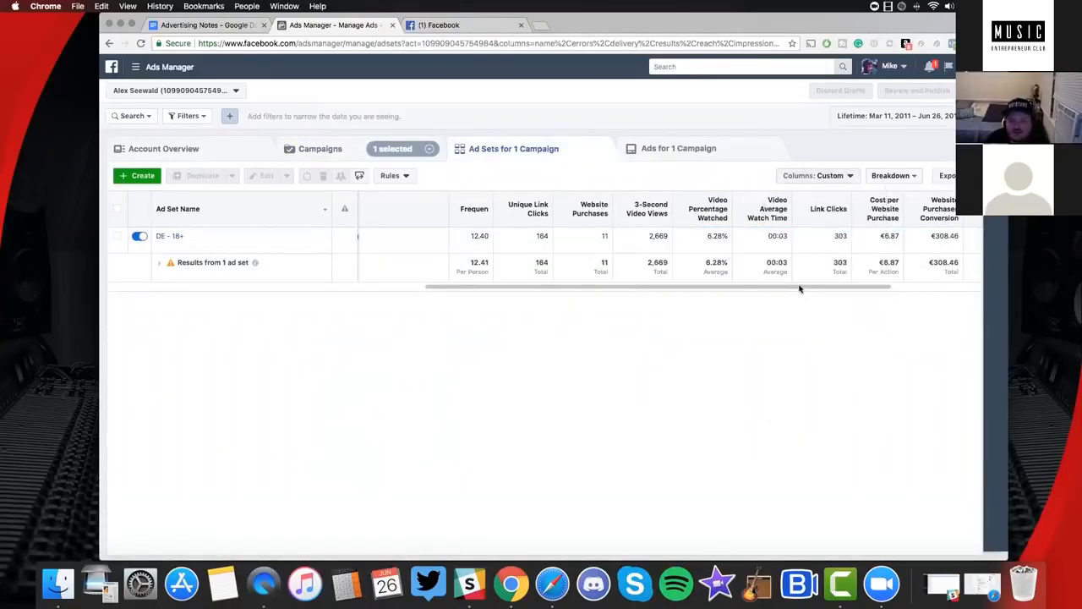
pyautogui.moveTo(802, 289); pyautogui.dragTo(808, 289)
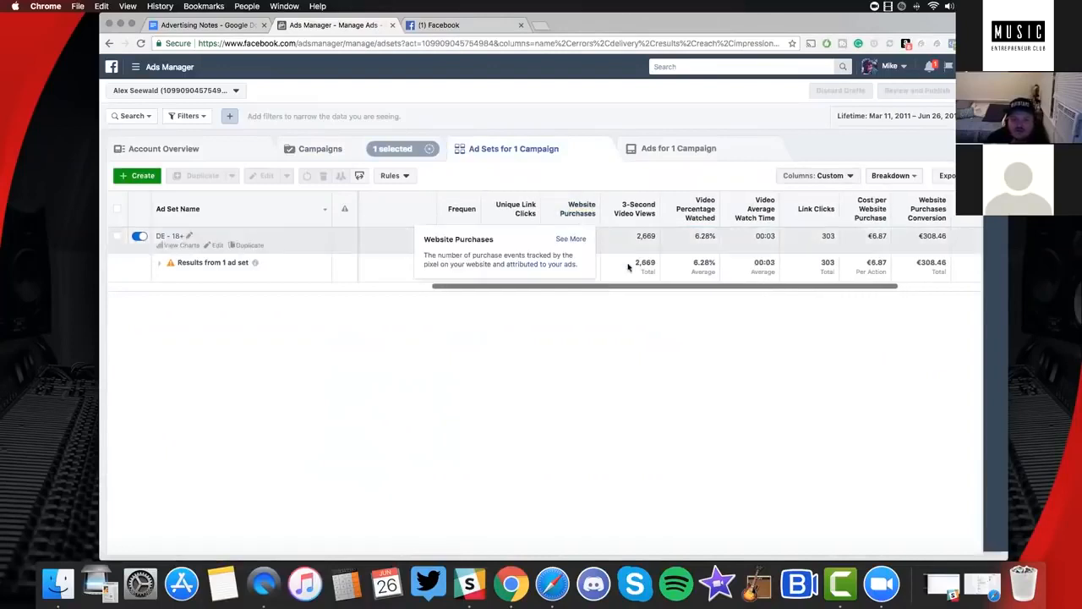
pyautogui.hscroll(3, 634, 286)
pyautogui.hscroll(2, 728, 297)
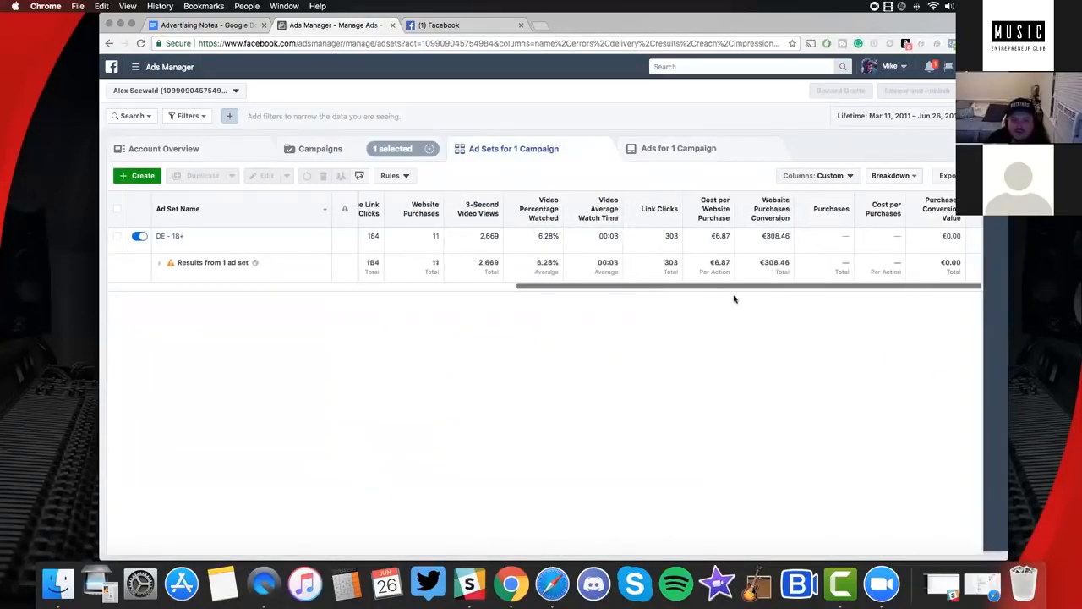
pyautogui.moveTo(835, 207)
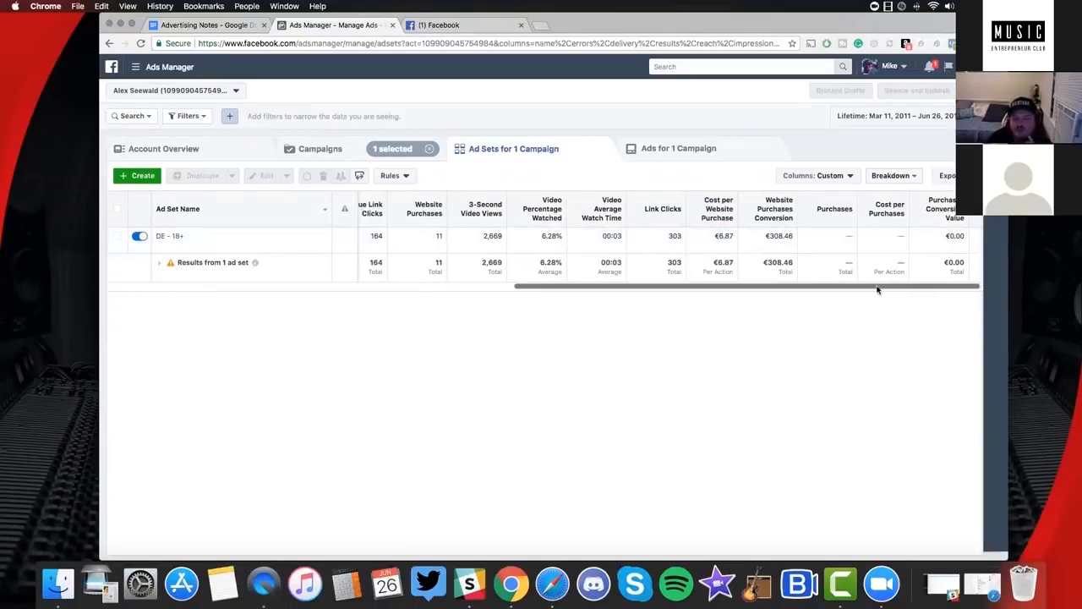
pyautogui.moveTo(953, 216)
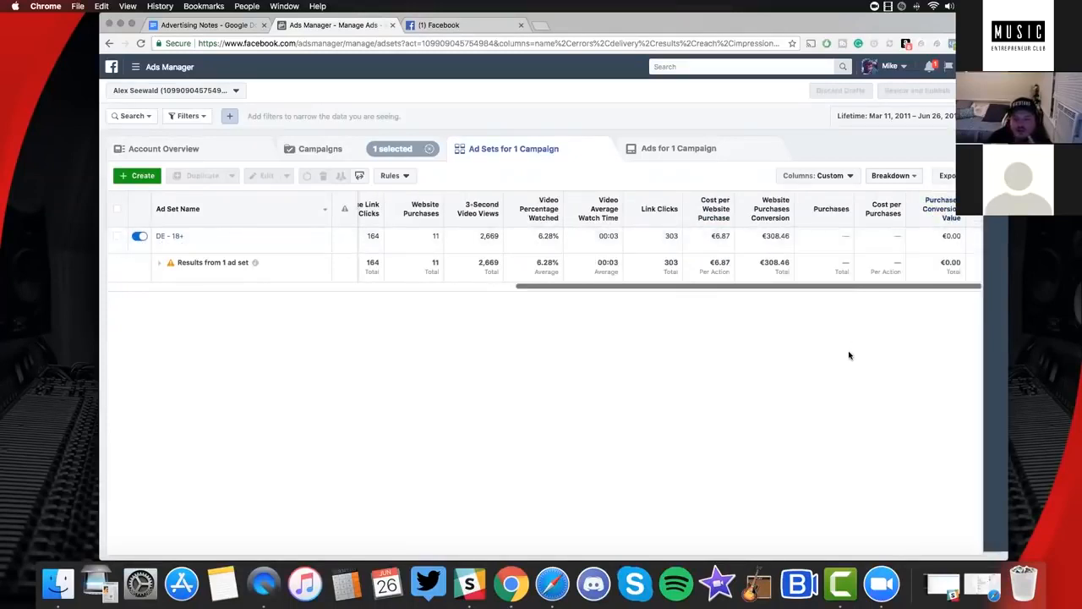
pyautogui.moveTo(782, 286); pyautogui.dragTo(781, 287)
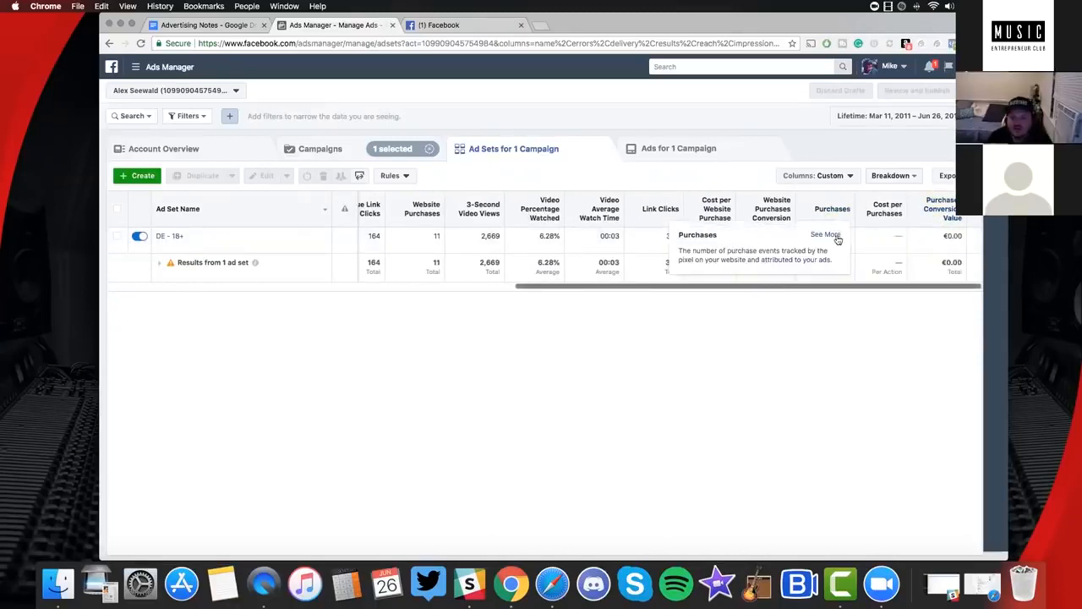
# Remove the Purchases, Cost per Purchases and Purchases Conversion Value custom conversion columns and apply the change
pyautogui.click(848, 176)
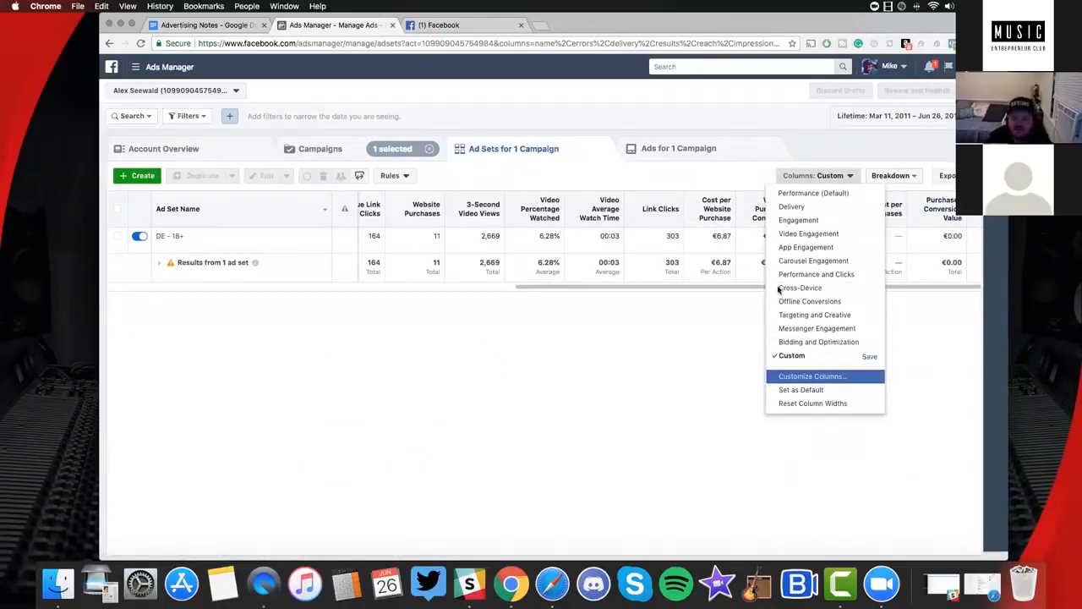
pyautogui.click(811, 375)
pyautogui.scroll(-1, 478, 356)
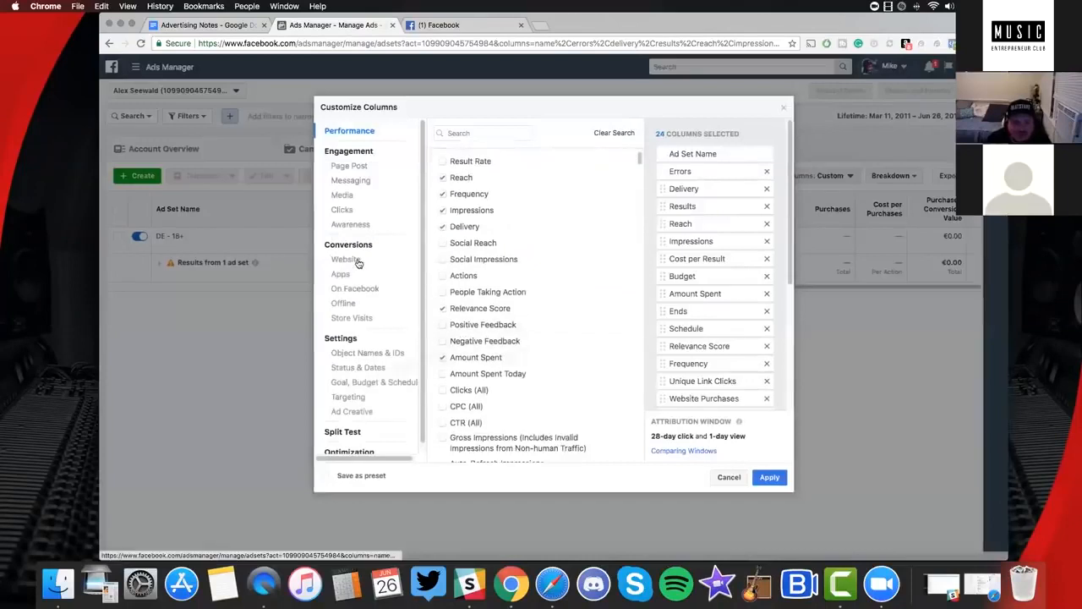
pyautogui.scroll(-15, 512, 314)
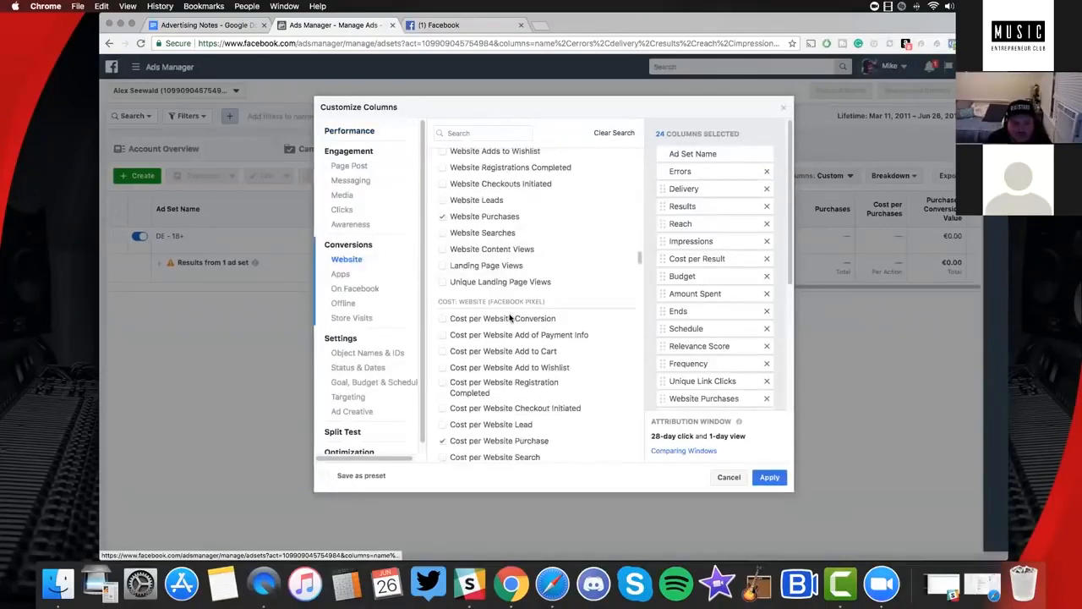
pyautogui.scroll(-4, 452, 288)
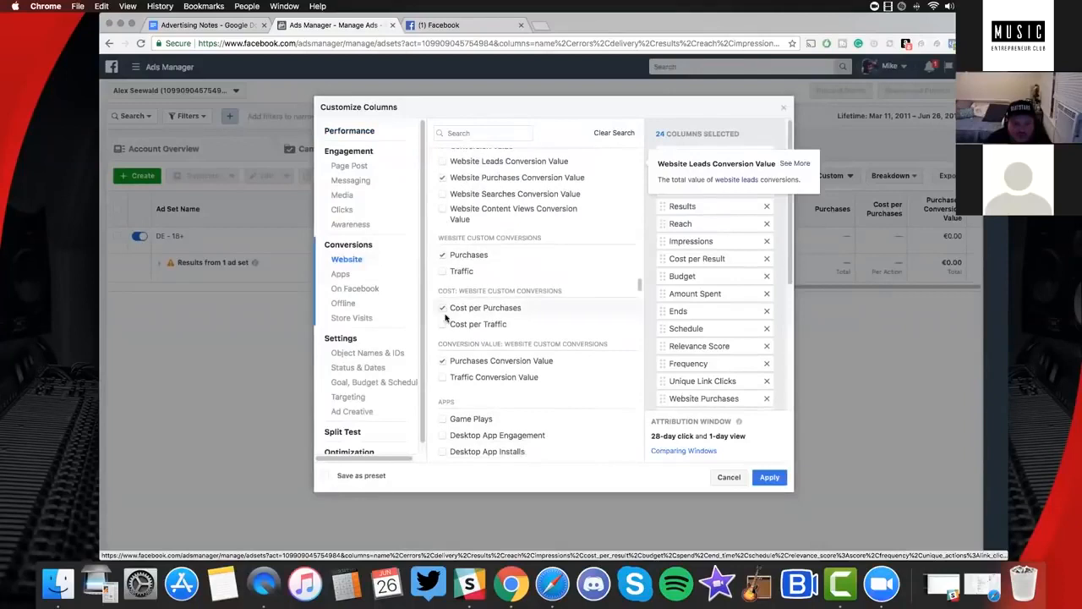
pyautogui.click(769, 477)
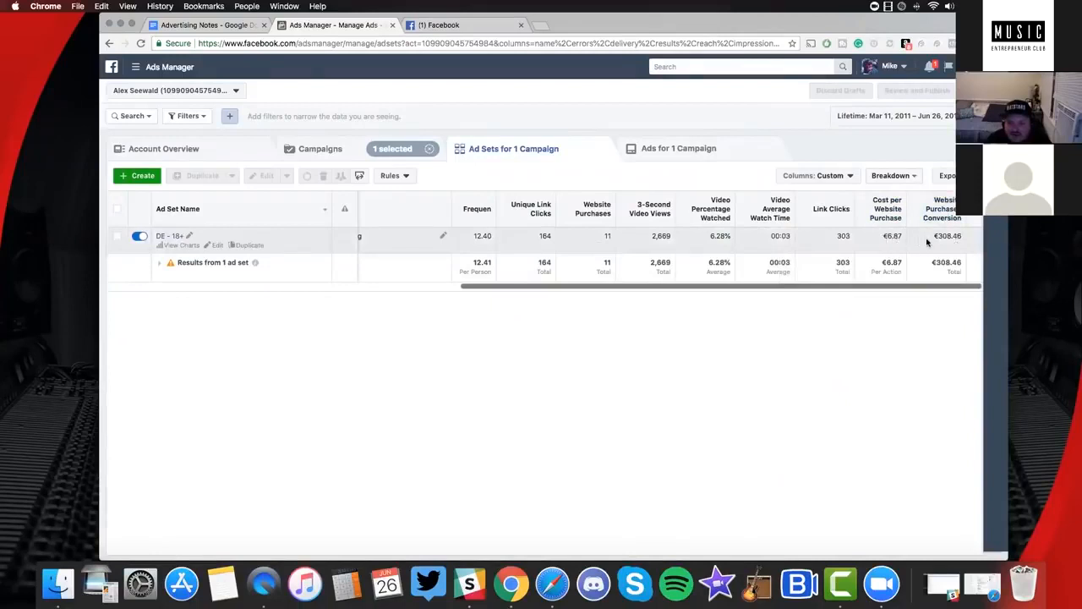
pyautogui.click(830, 176)
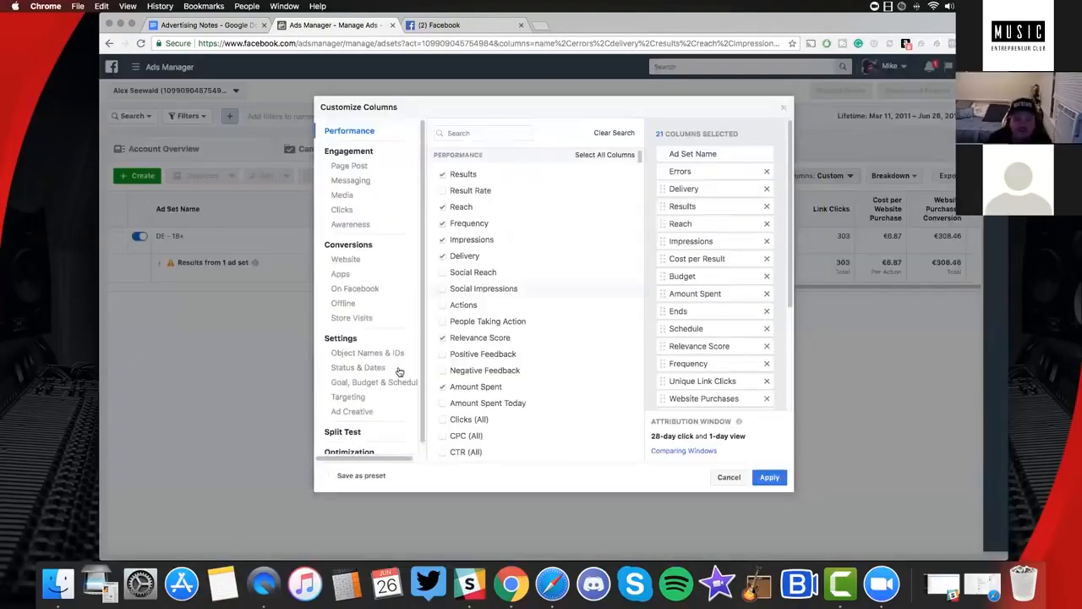
pyautogui.scroll(-3, 500, 373)
pyautogui.scroll(-10, 500, 374)
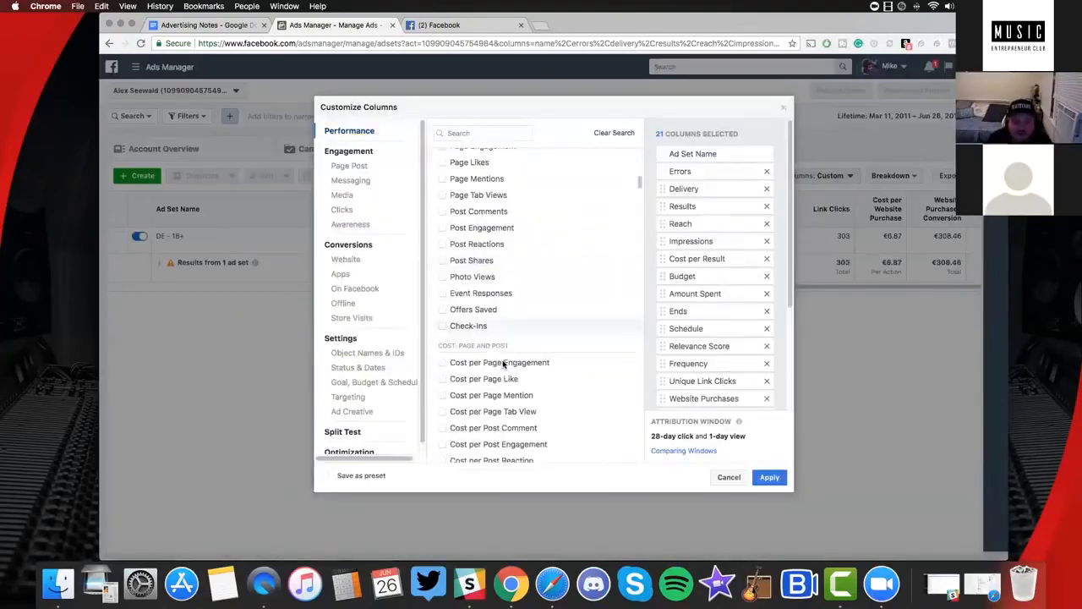
pyautogui.click(724, 477)
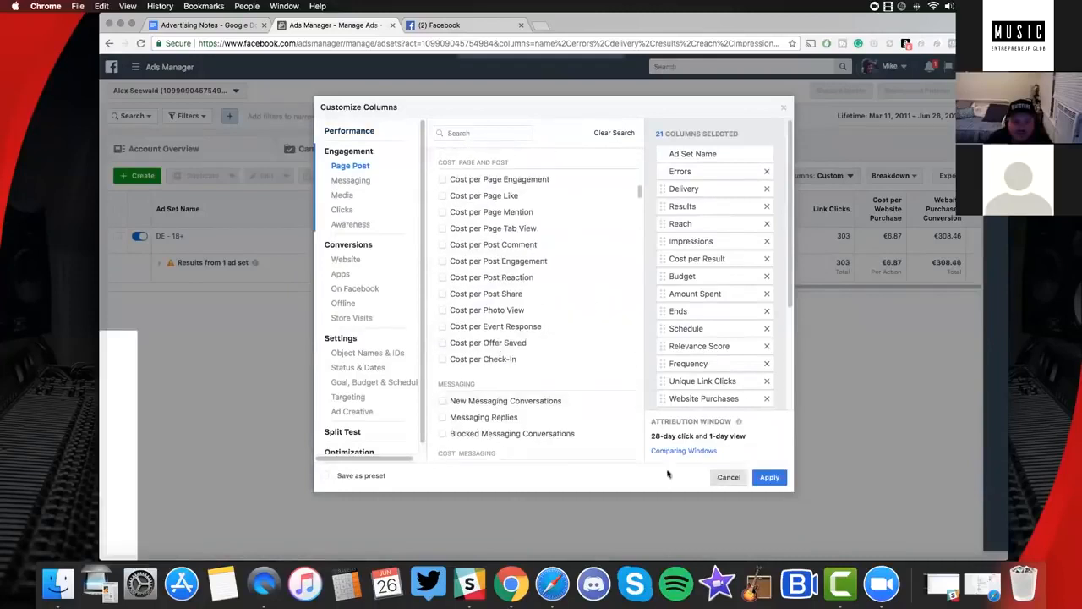
# Open the DE - 18+ ad set's "Default name - Traffic" ad for editing, look at its setup and go to the ad set's settings
pyautogui.moveTo(597, 286); pyautogui.dragTo(204, 280)
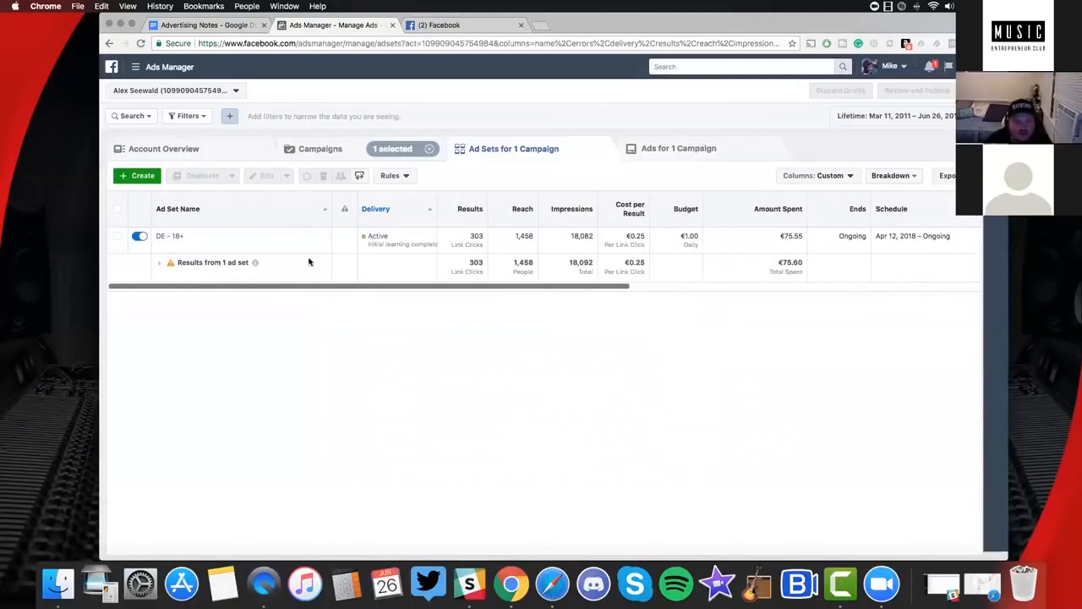
pyautogui.click(169, 237)
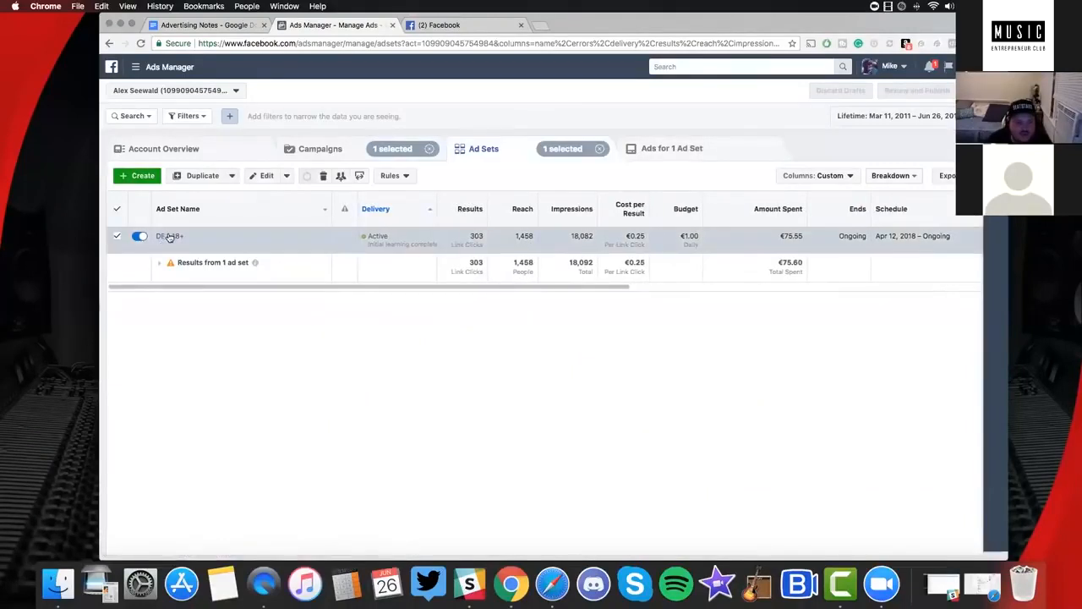
pyautogui.click(169, 237)
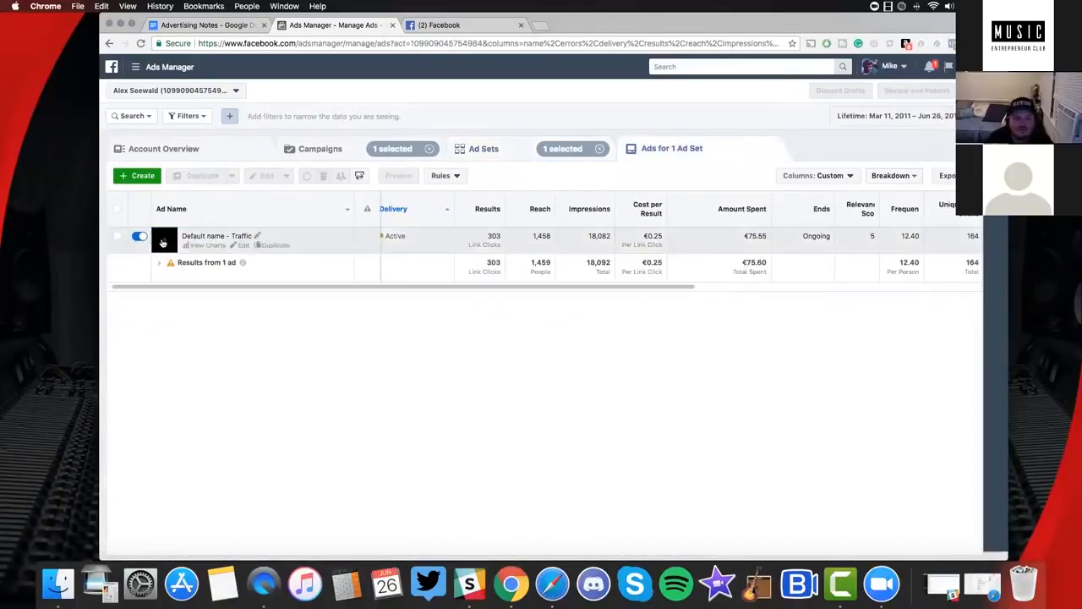
pyautogui.click(486, 250)
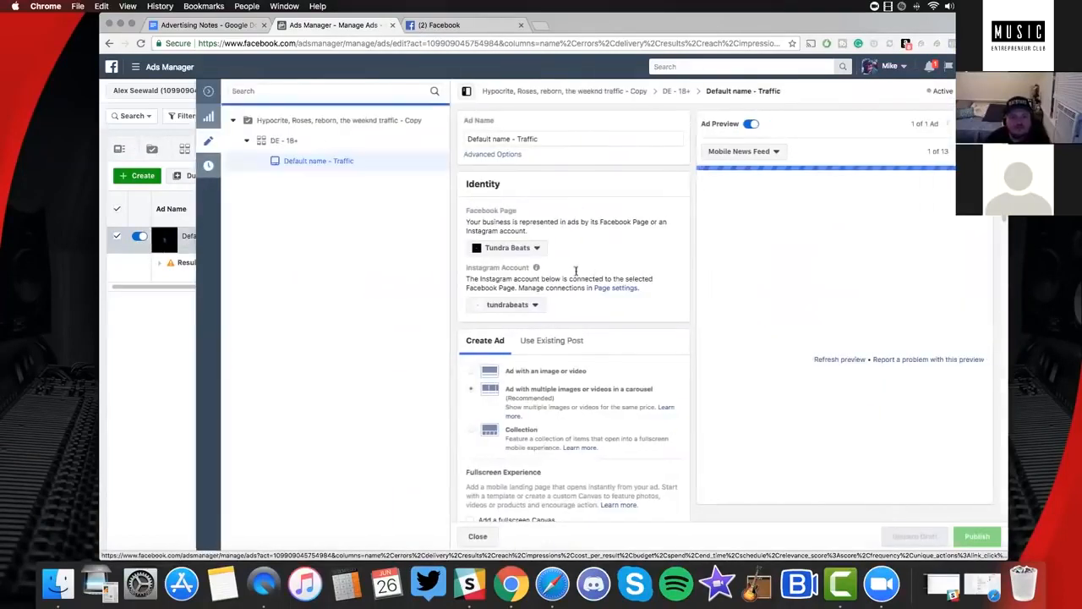
pyautogui.scroll(-1, 580, 240)
pyautogui.scroll(1, 582, 245)
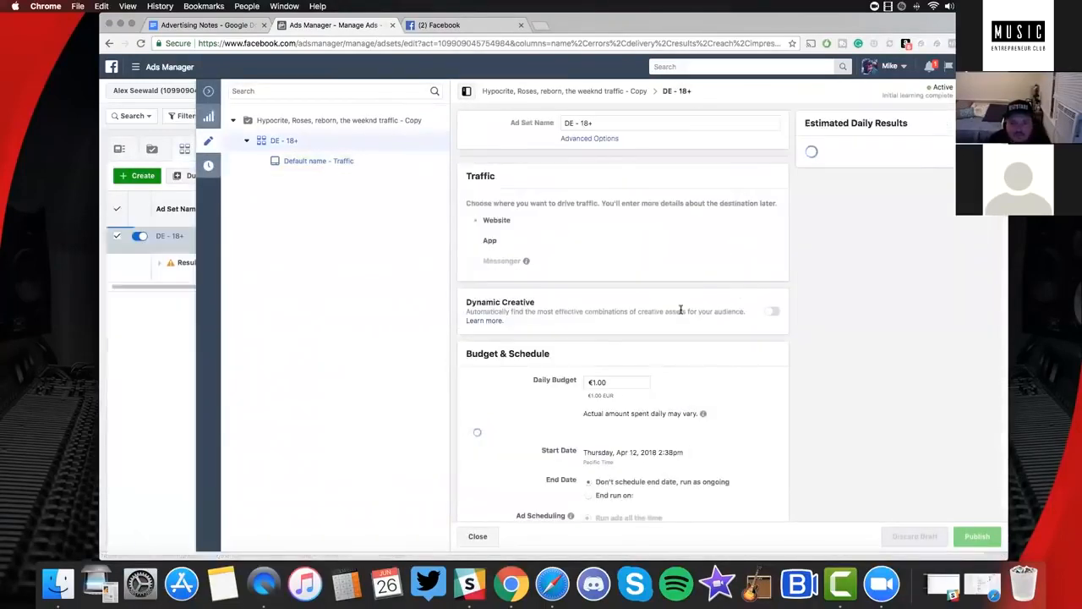
# Examine the DE - 18+ ad set's audience, placements and the available Optimization for Ad Delivery options
pyautogui.scroll(-2, 682, 314)
pyautogui.scroll(-10, 680, 313)
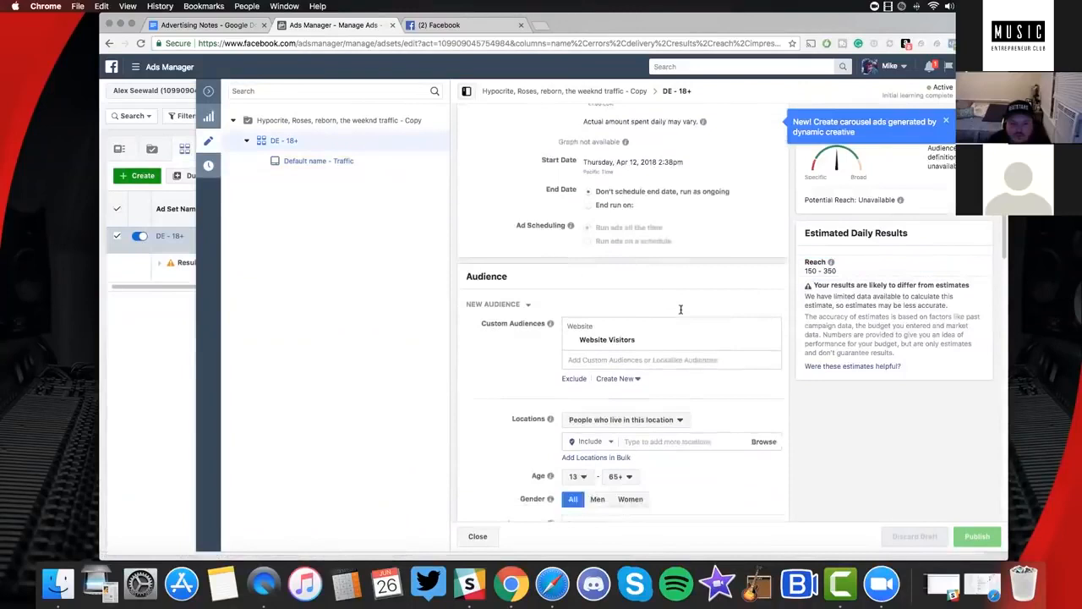
pyautogui.scroll(-20, 681, 311)
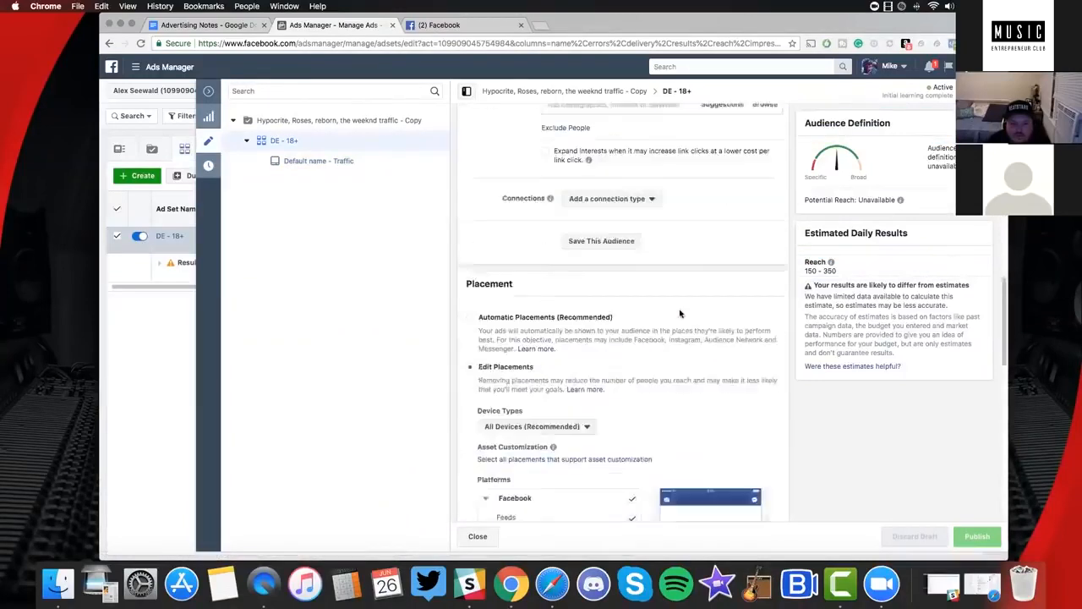
pyautogui.scroll(-5, 680, 313)
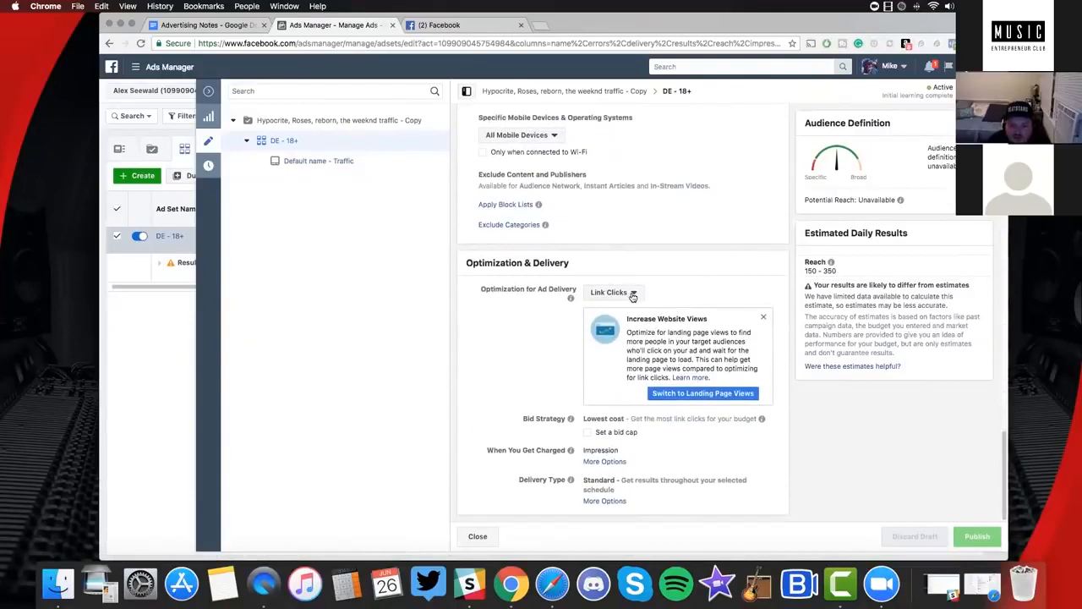
pyautogui.click(632, 293)
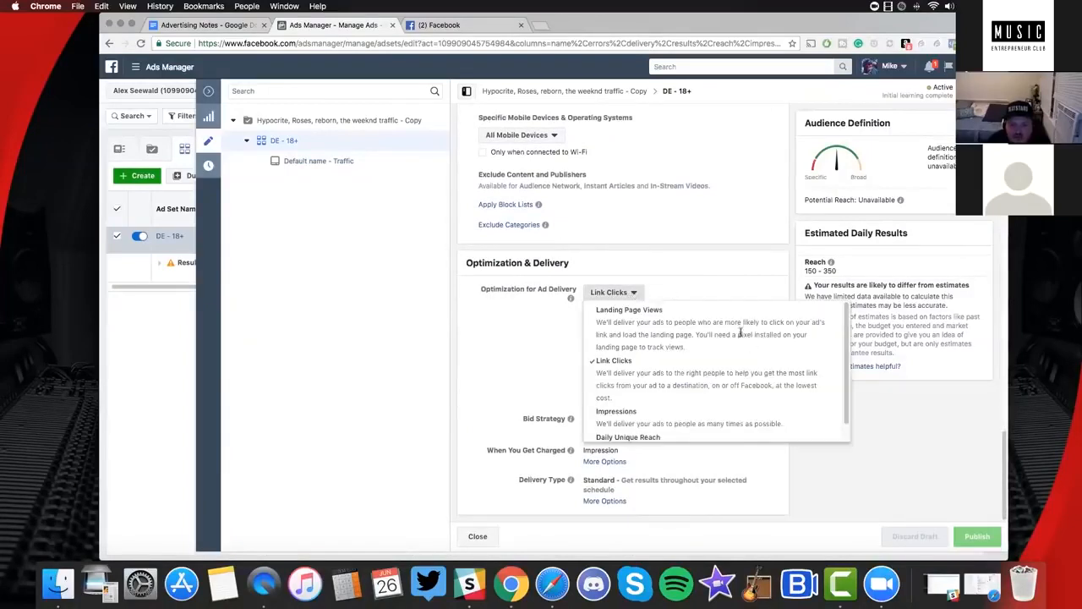
pyautogui.click(634, 298)
pyautogui.click(659, 296)
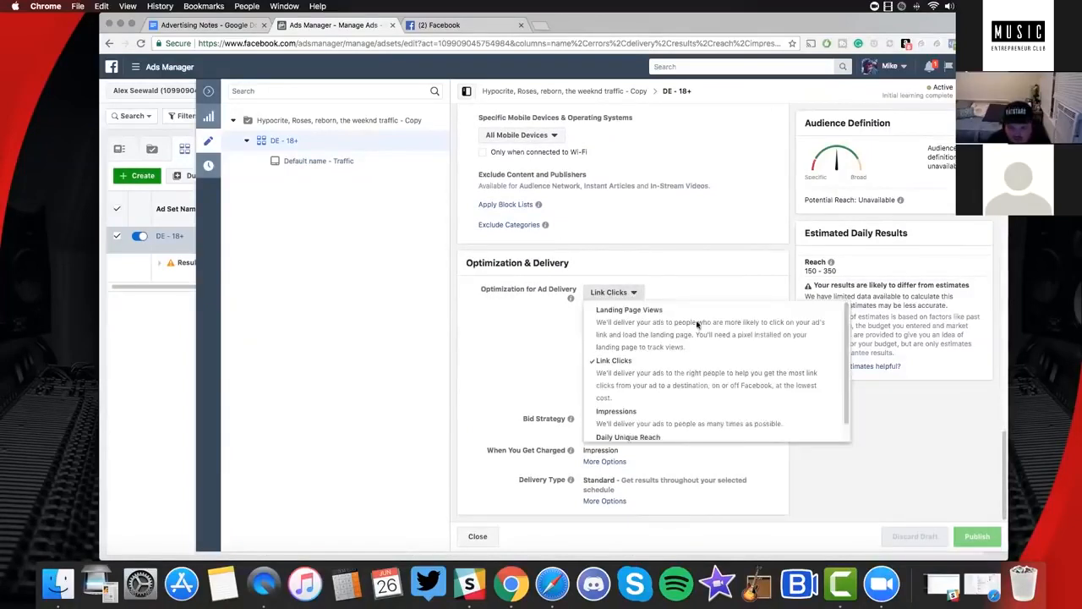
pyautogui.click(931, 539)
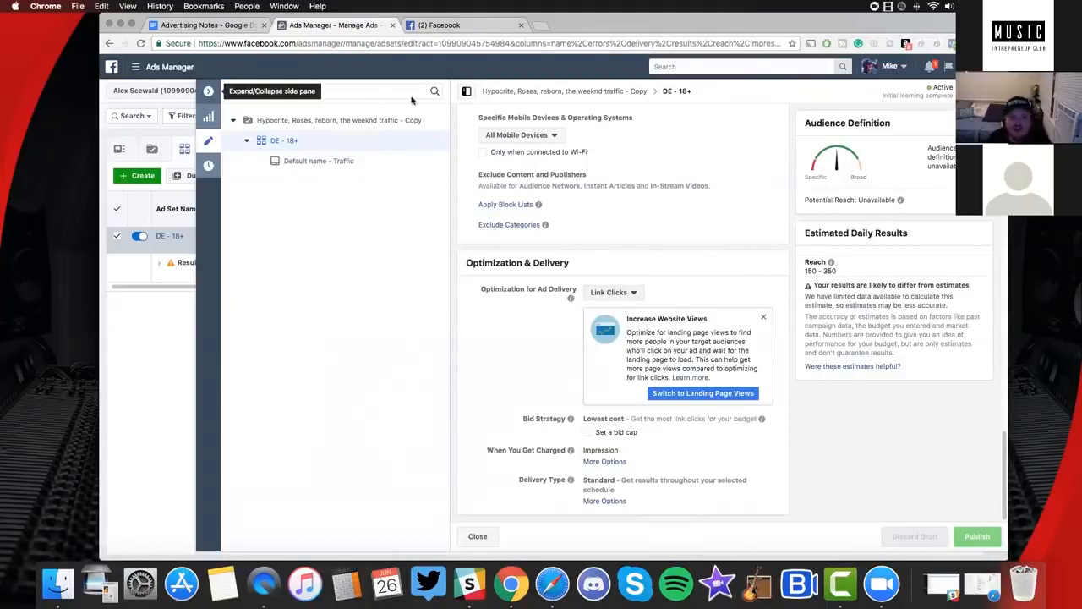
# Close the ad set editor and list the ad sets of all campaigns in the account
pyautogui.click(208, 90)
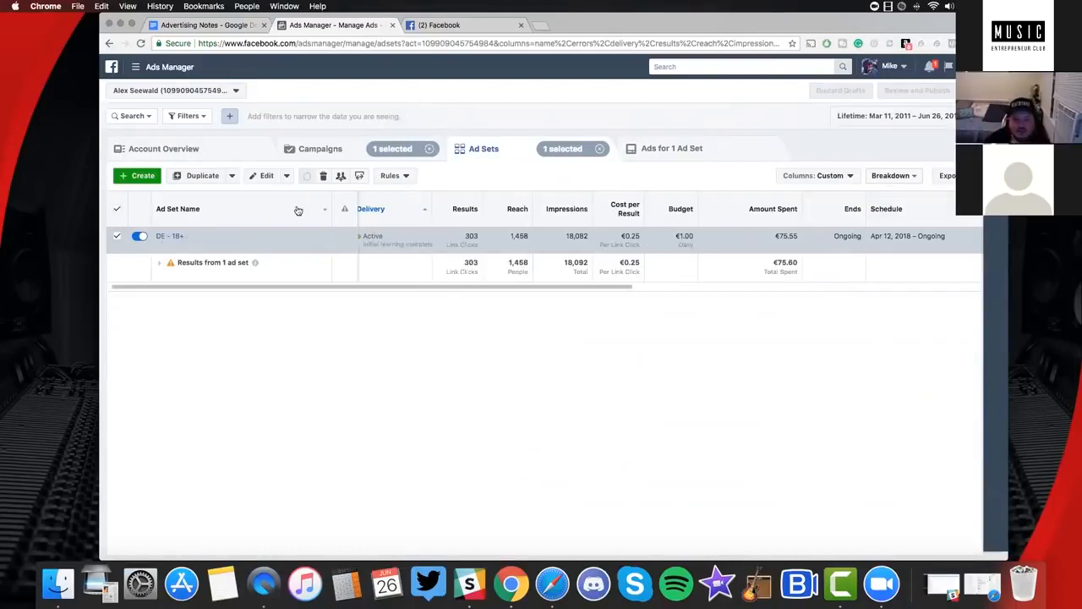
pyautogui.click(482, 151)
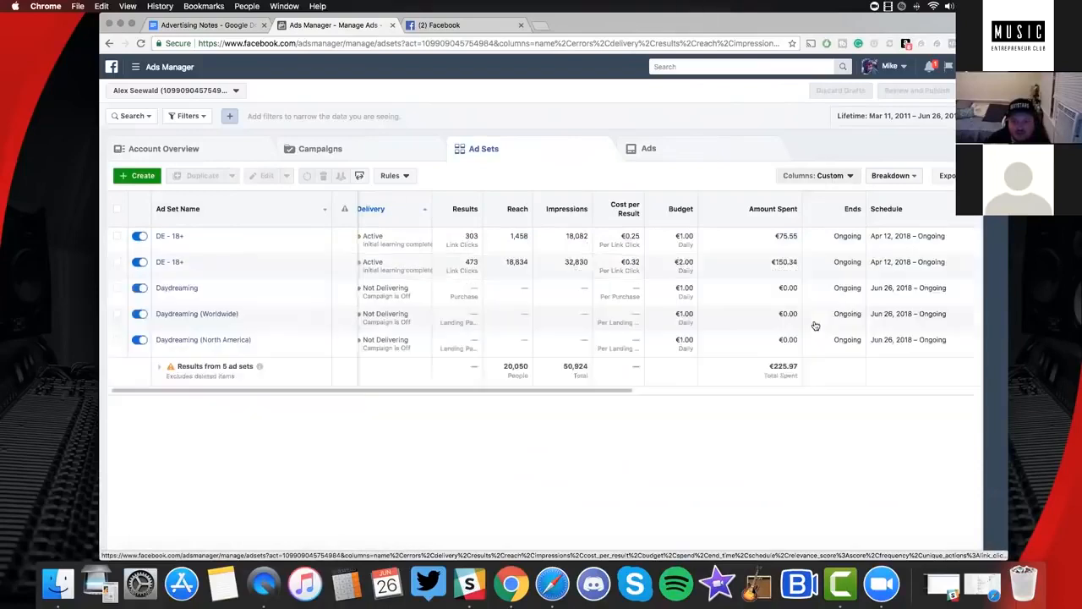
# Open the column customization for the ad sets and look through the available Performance and Engagement columns
pyautogui.click(818, 176)
pyautogui.click(428, 335)
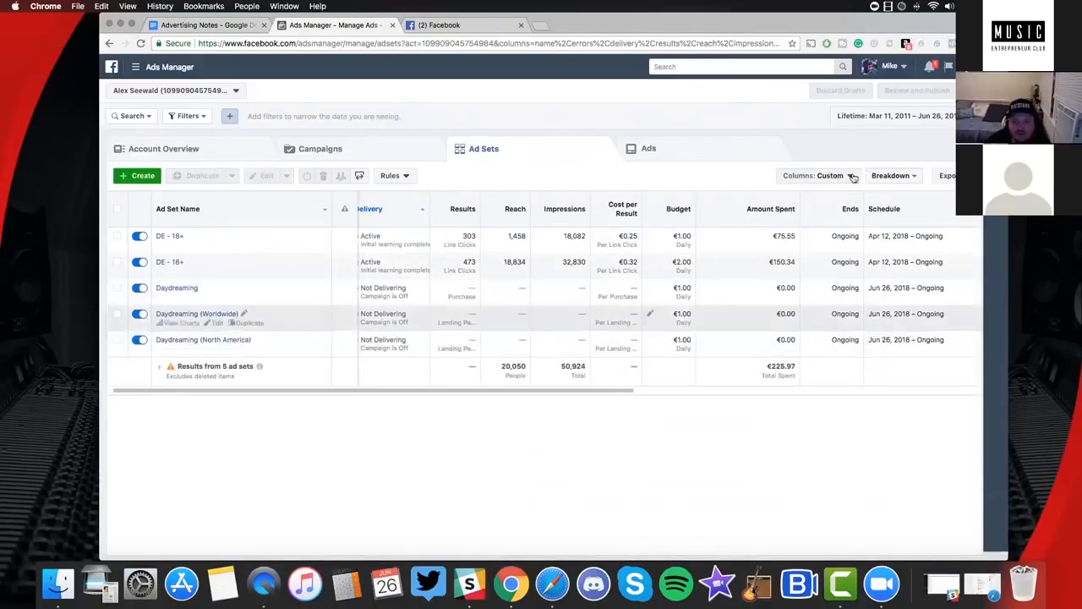
pyautogui.click(818, 175)
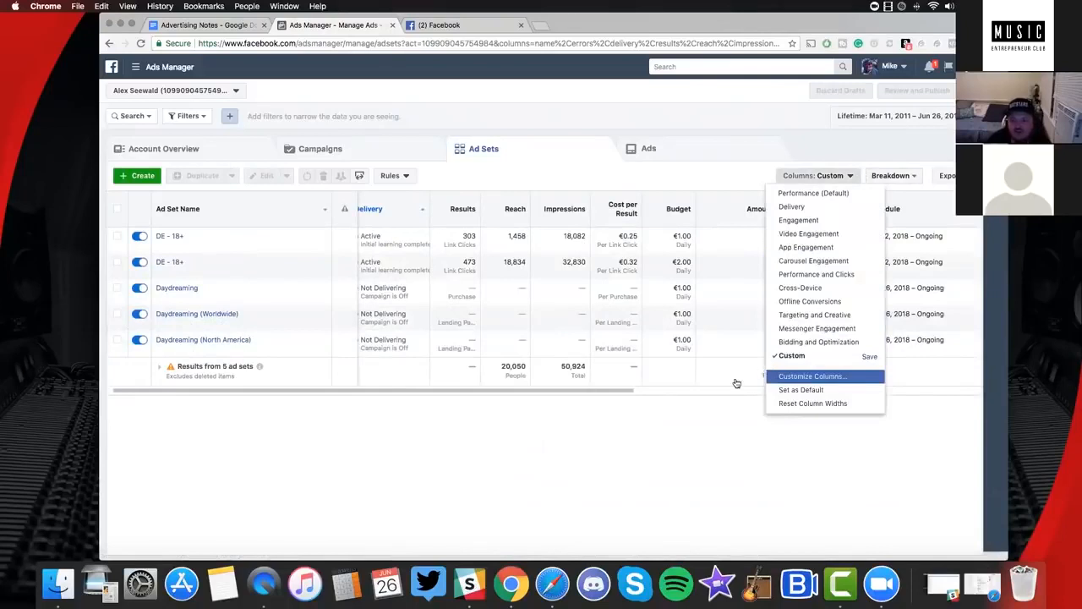
pyautogui.scroll(-15, 465, 313)
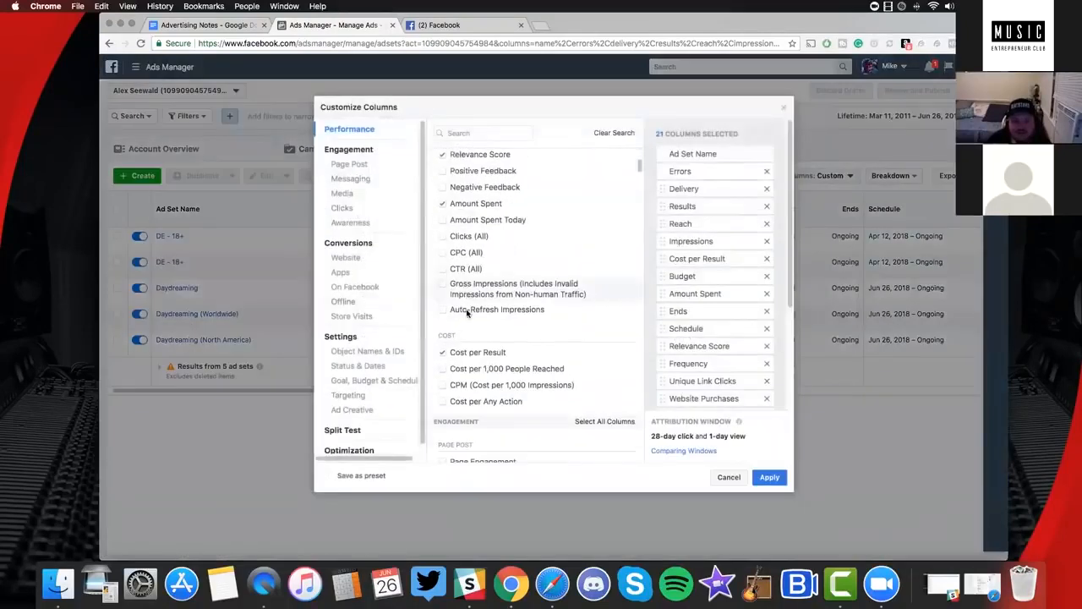
pyautogui.scroll(-10, 463, 313)
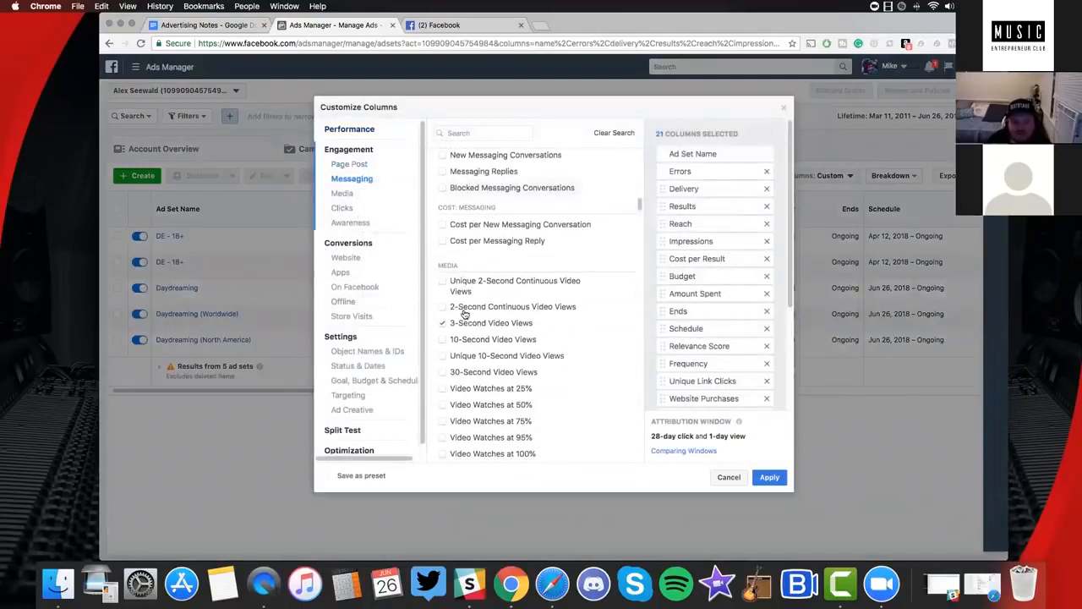
pyautogui.scroll(10, 464, 315)
pyautogui.scroll(10, 465, 314)
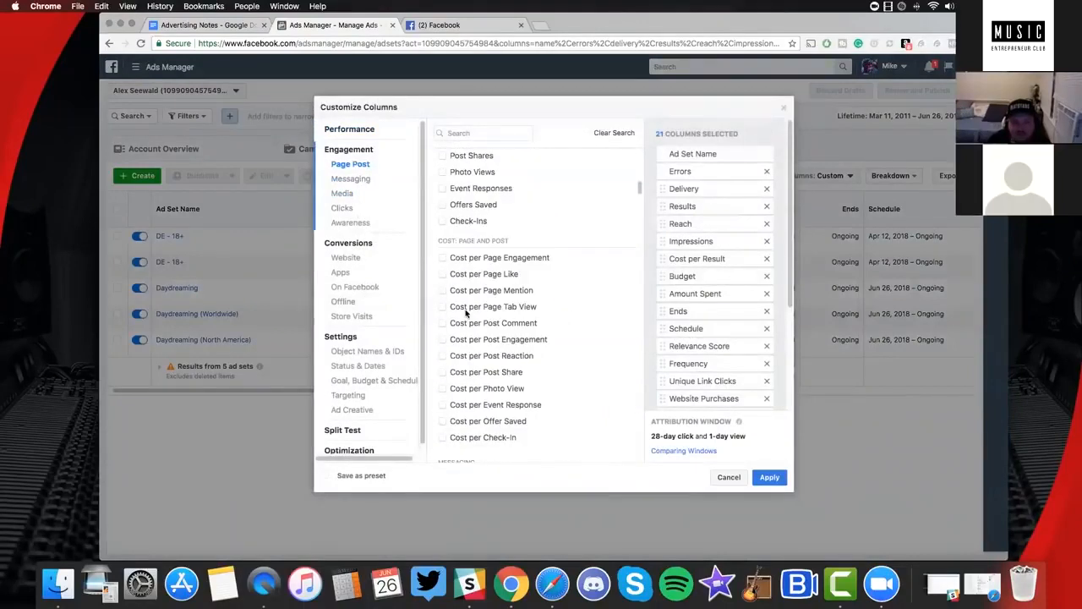
# Examine the Website conversion, cost and conversion value columns, then cancel the column customization and list the account's campaigns
pyautogui.click(349, 258)
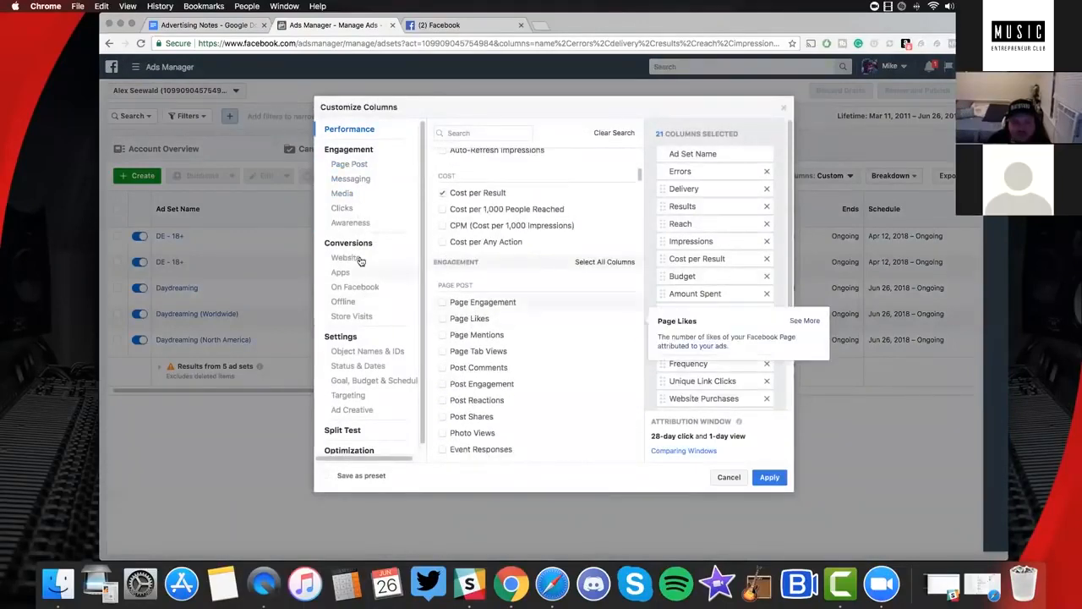
pyautogui.moveTo(519, 325)
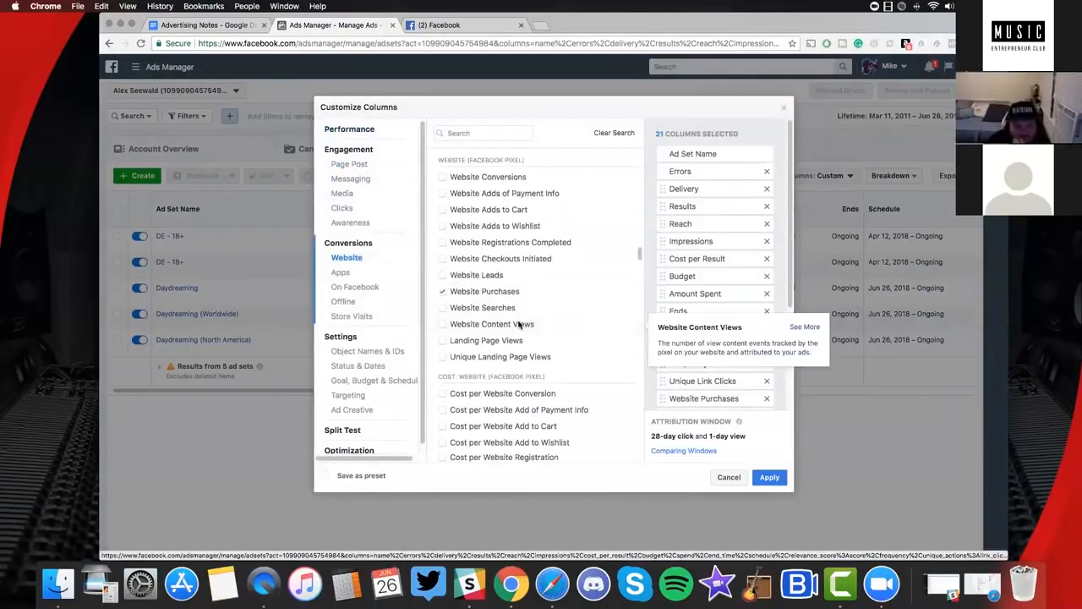
pyautogui.scroll(-5, 520, 325)
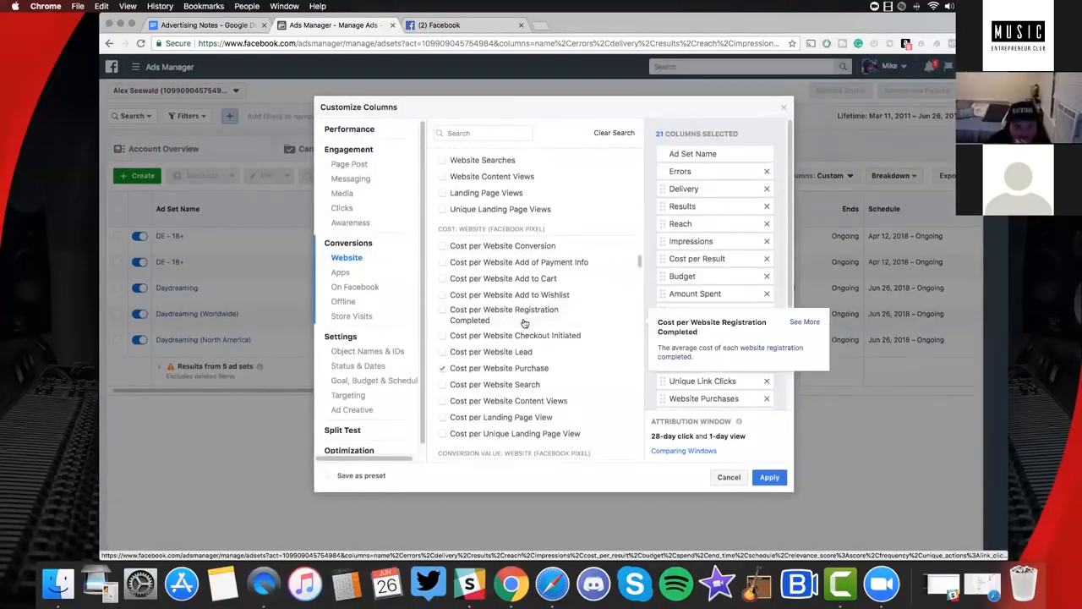
pyautogui.scroll(-4, 525, 324)
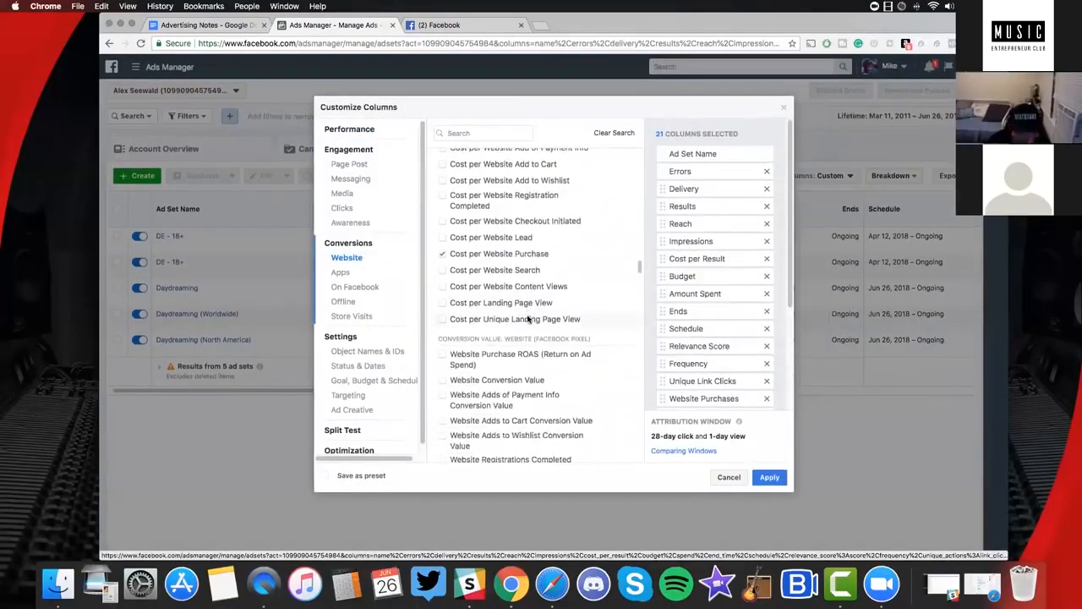
pyautogui.scroll(-1, 520, 307)
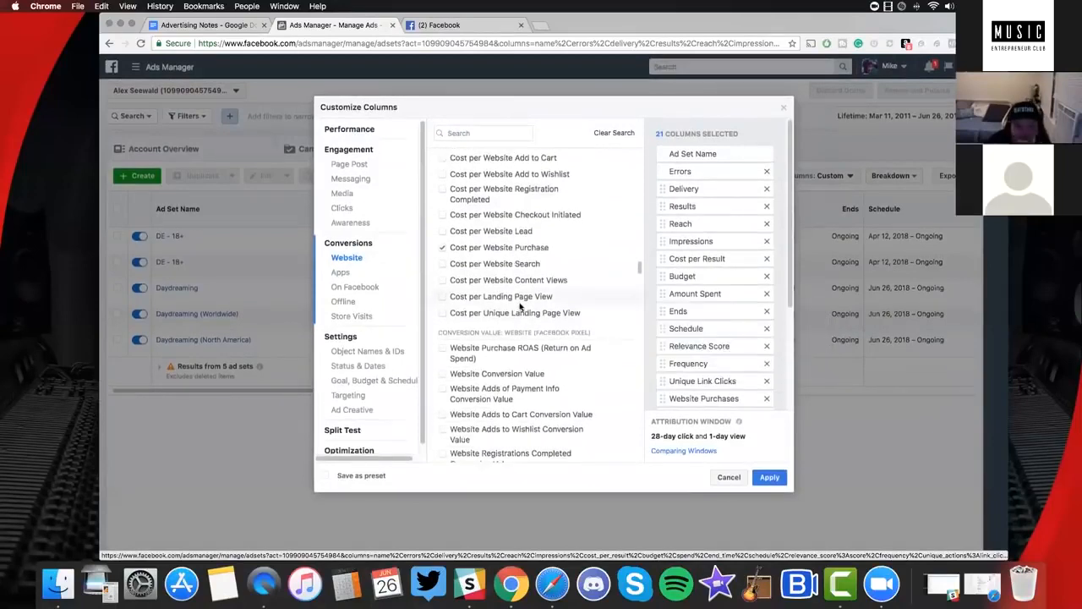
pyautogui.scroll(-4, 520, 308)
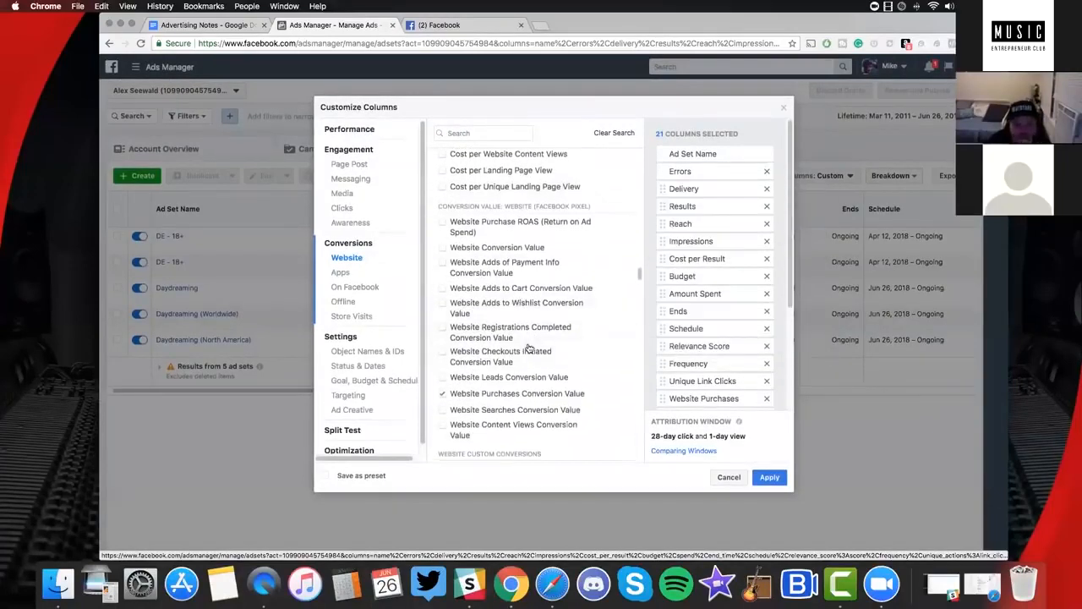
pyautogui.scroll(-10, 525, 347)
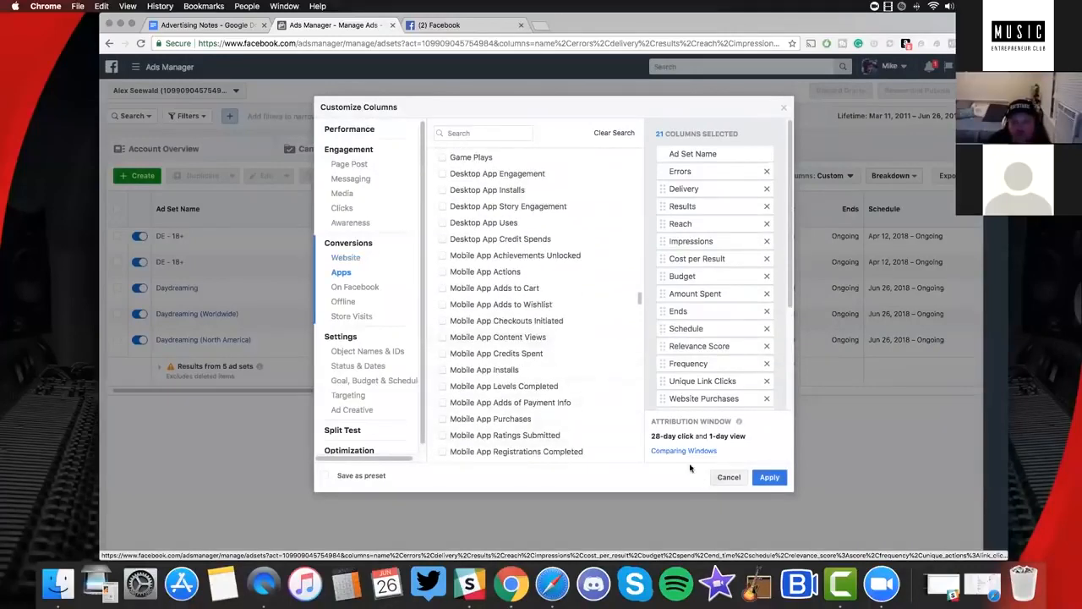
pyautogui.click(724, 477)
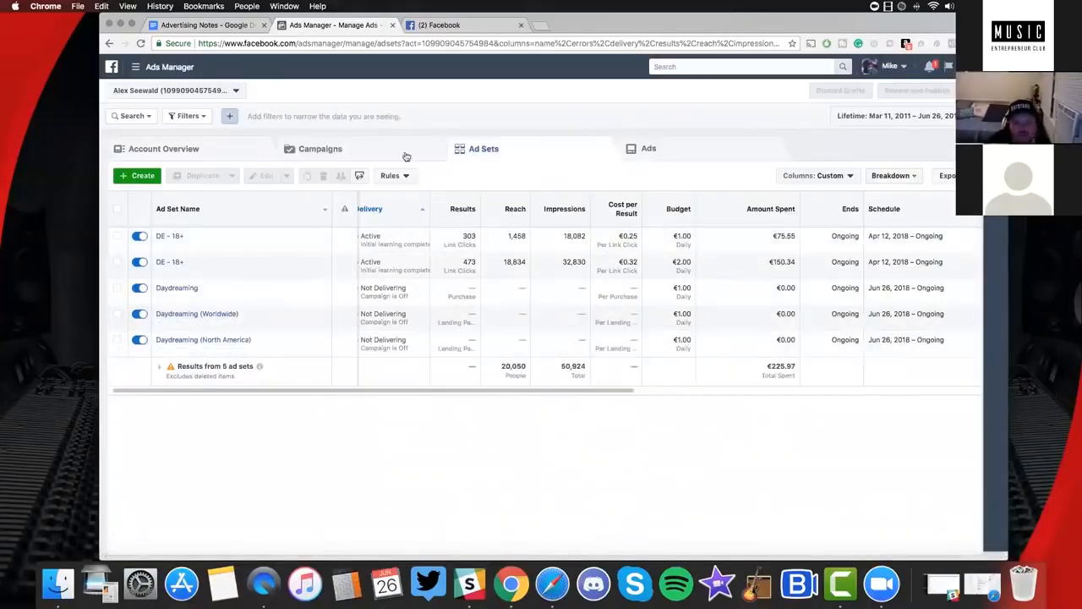
pyautogui.click(356, 154)
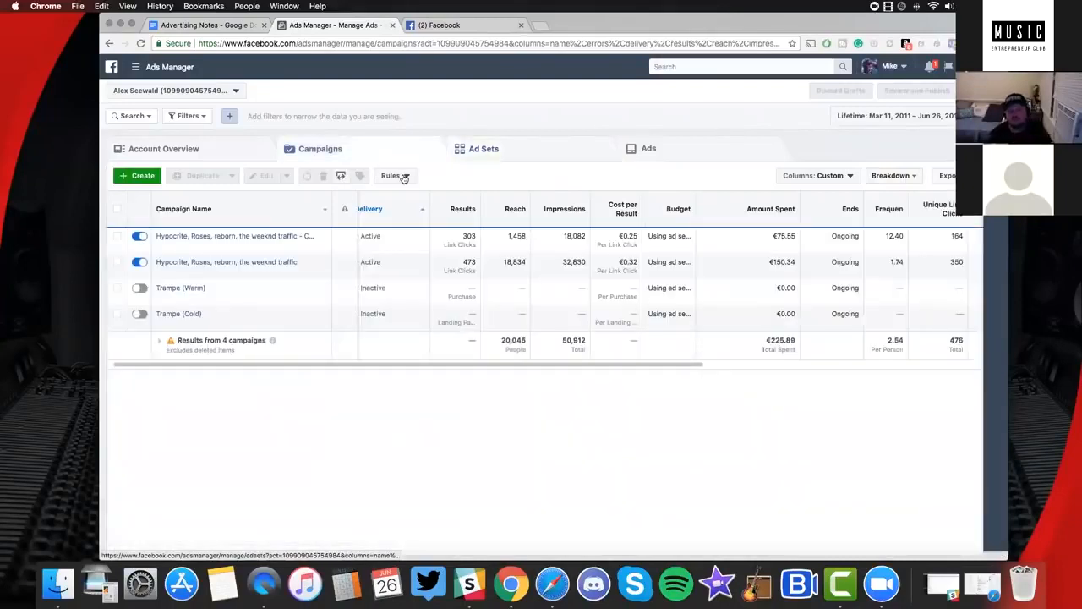